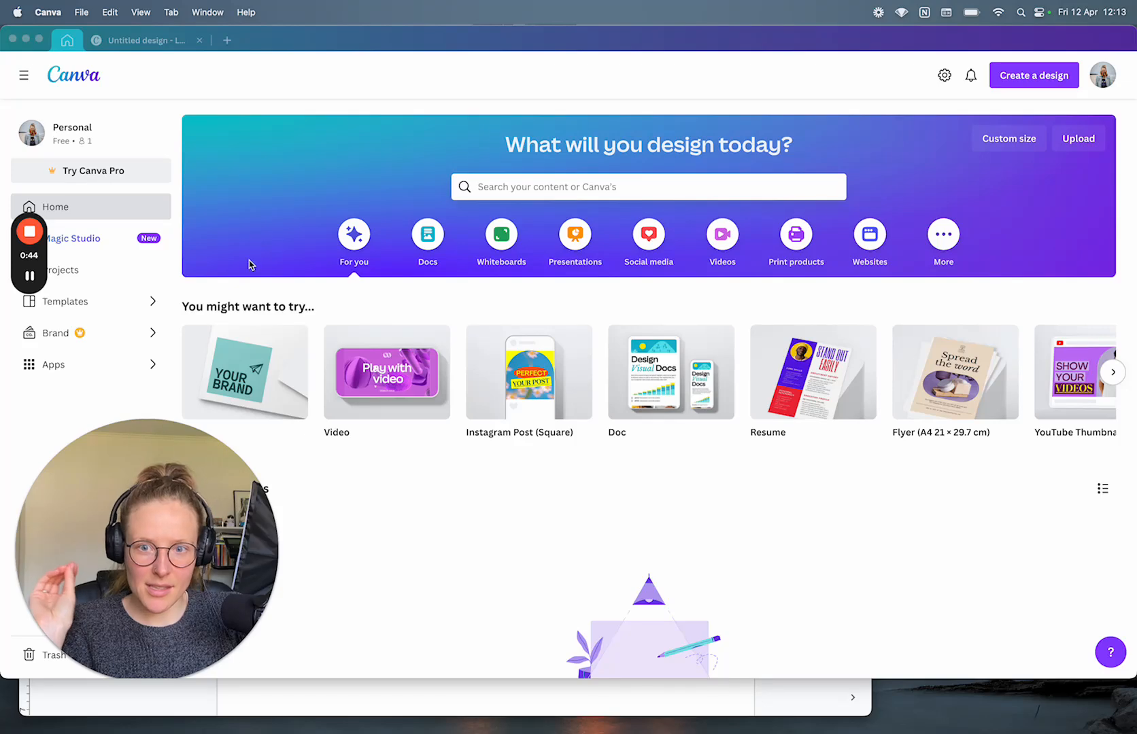
Step: Bring the Google Docs testing notes window to the front
left_click_drag(149, 441, 992, 366)
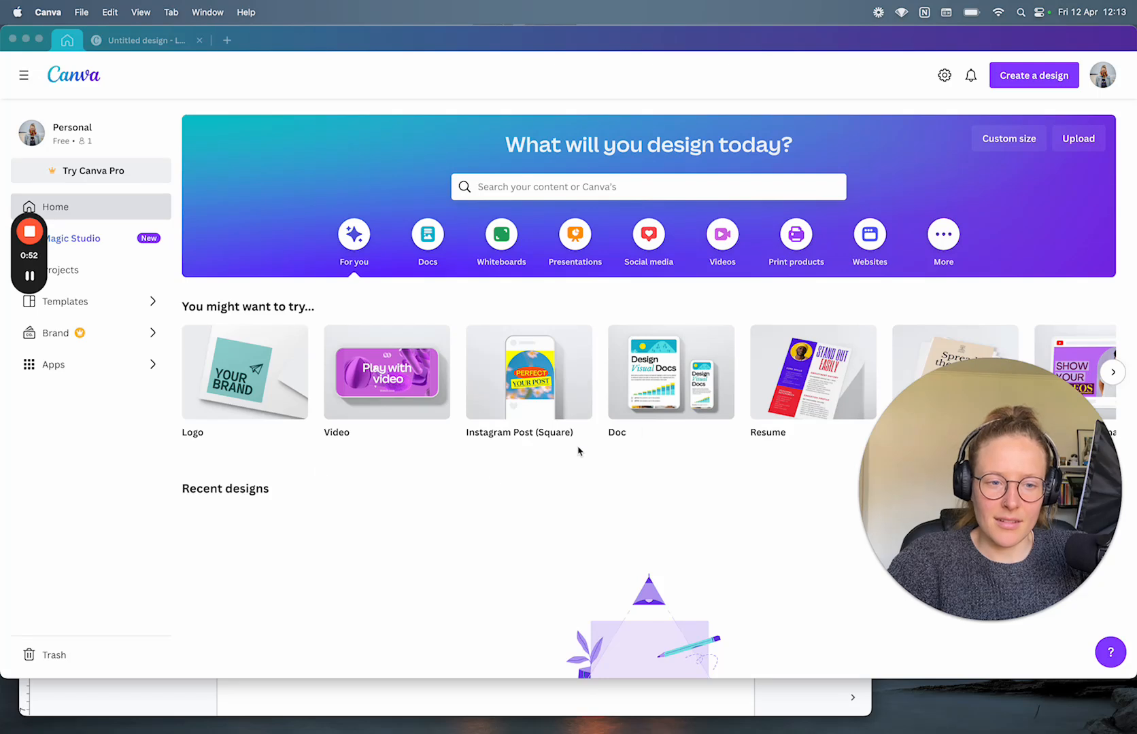
scroll(711, 404, "right", 5)
scroll(712, 404, "right", 10)
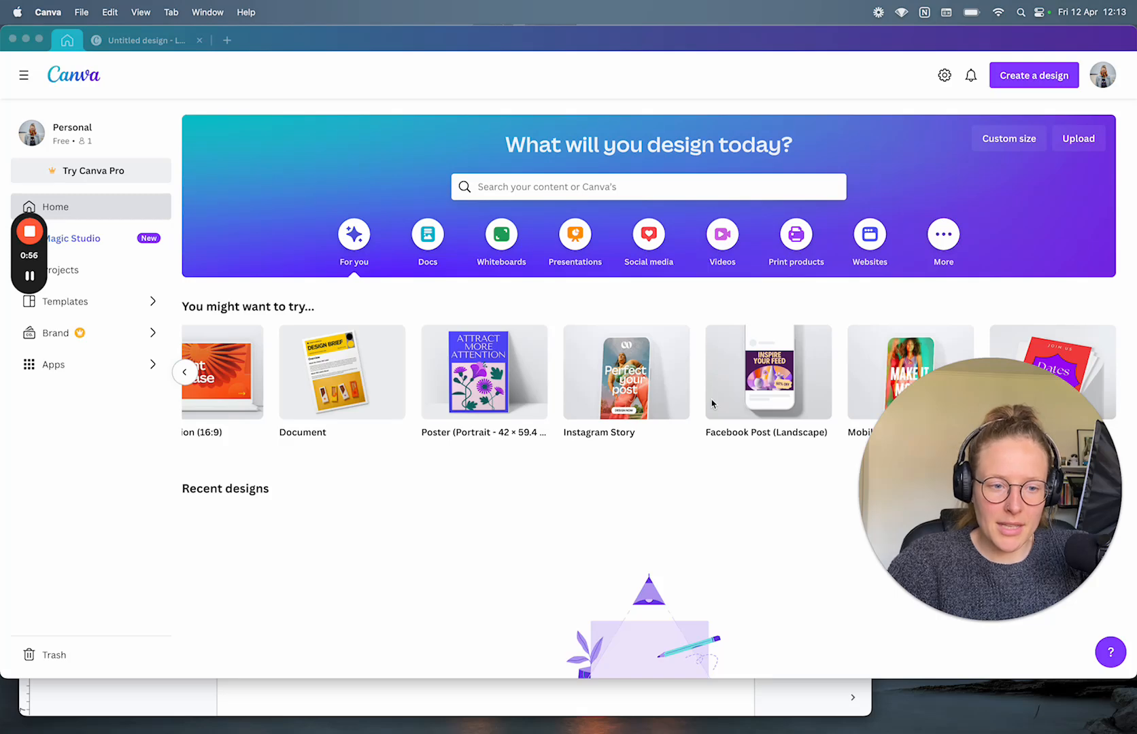
scroll(427, 380, "left", 15)
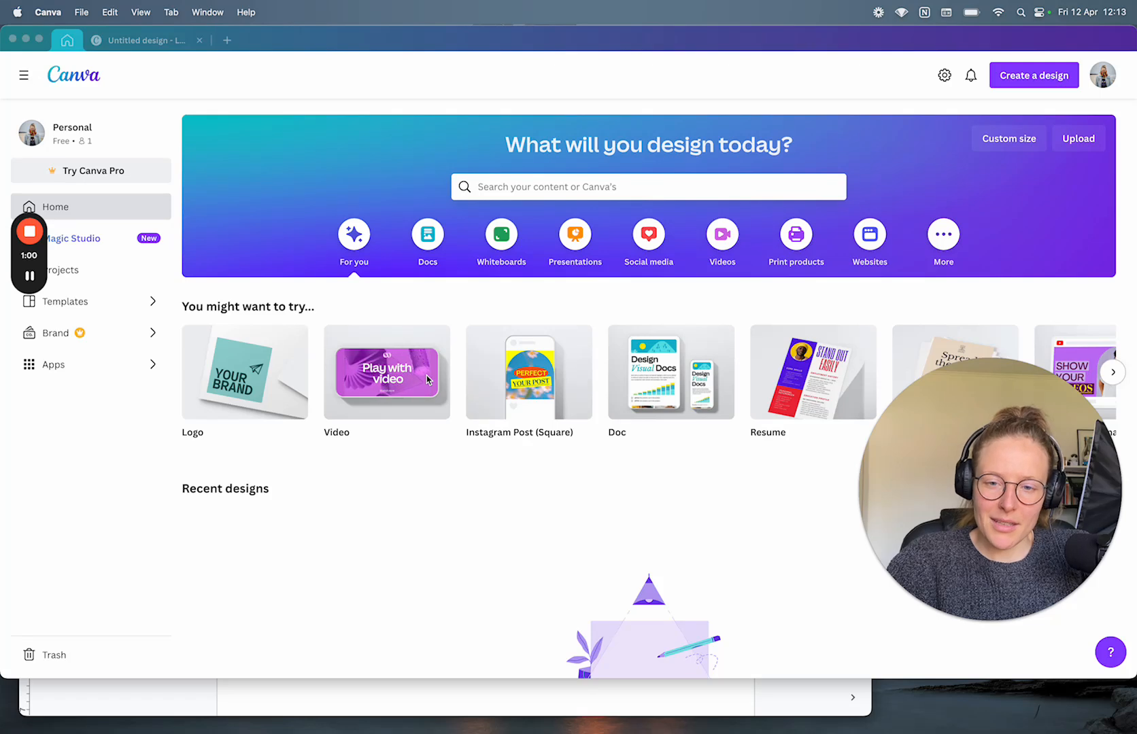
mouse_move(36, 219)
left_click_drag(36, 220, 23, 597)
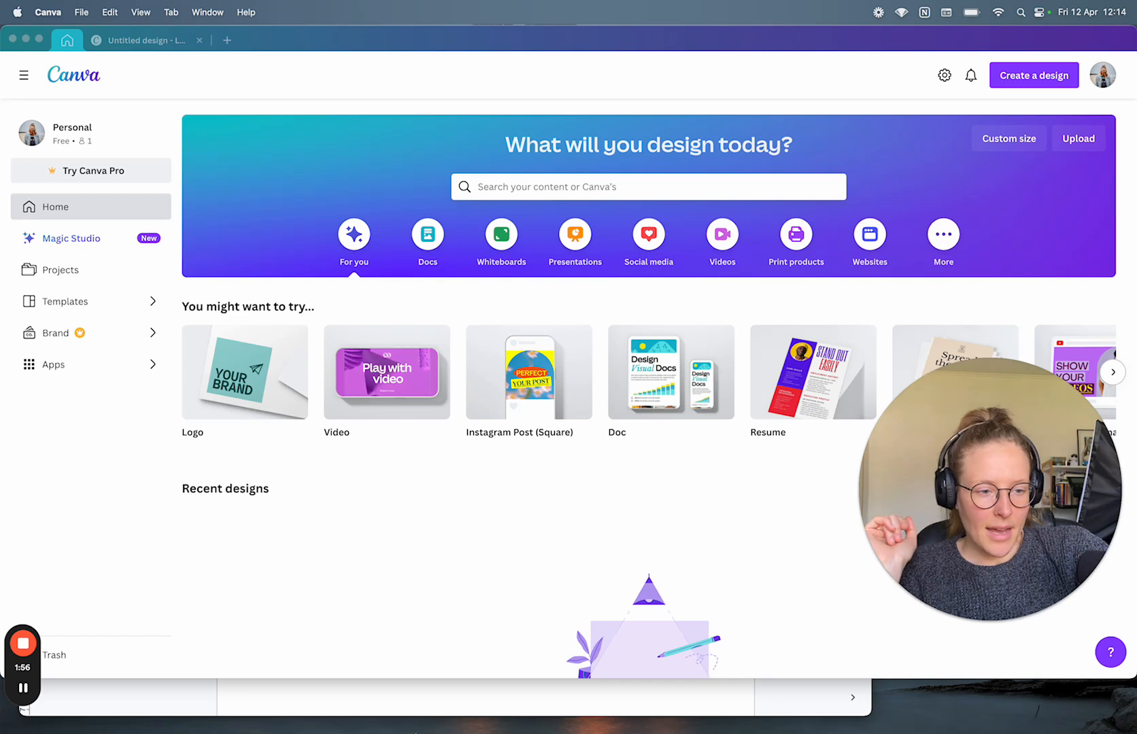
left_click(469, 694)
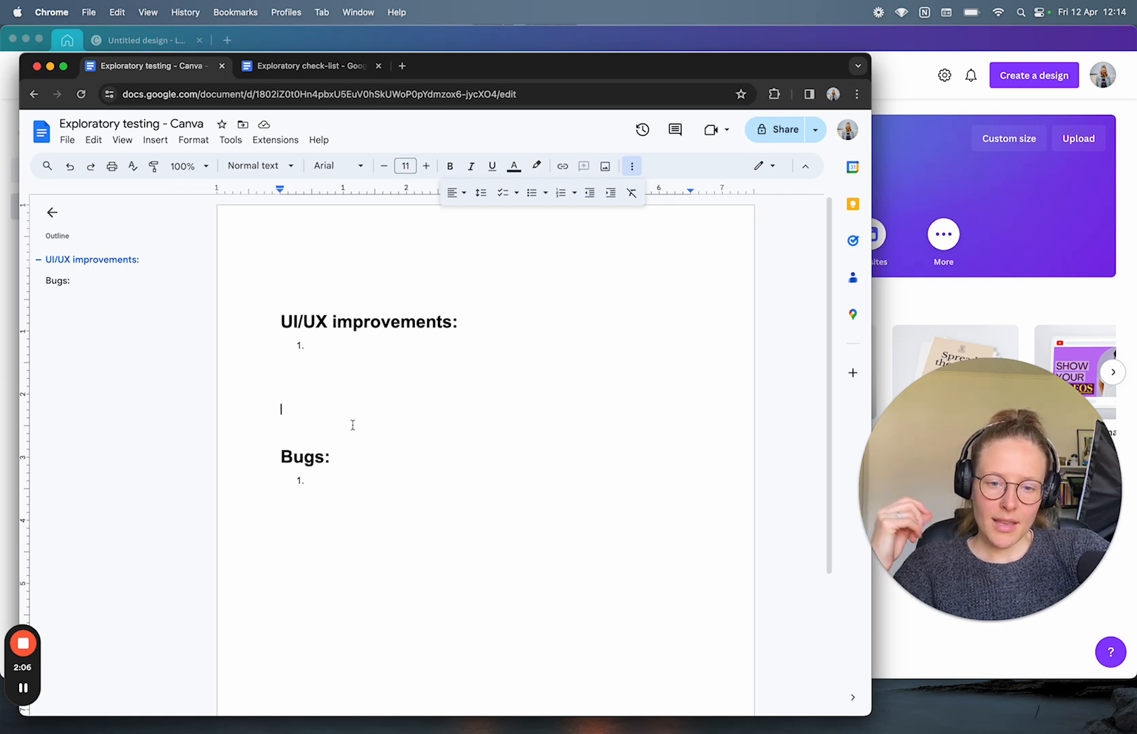
Step: Check the empty UI/UX improvements and Bugs lists, then switch to the Exploratory check-list
left_click(332, 344)
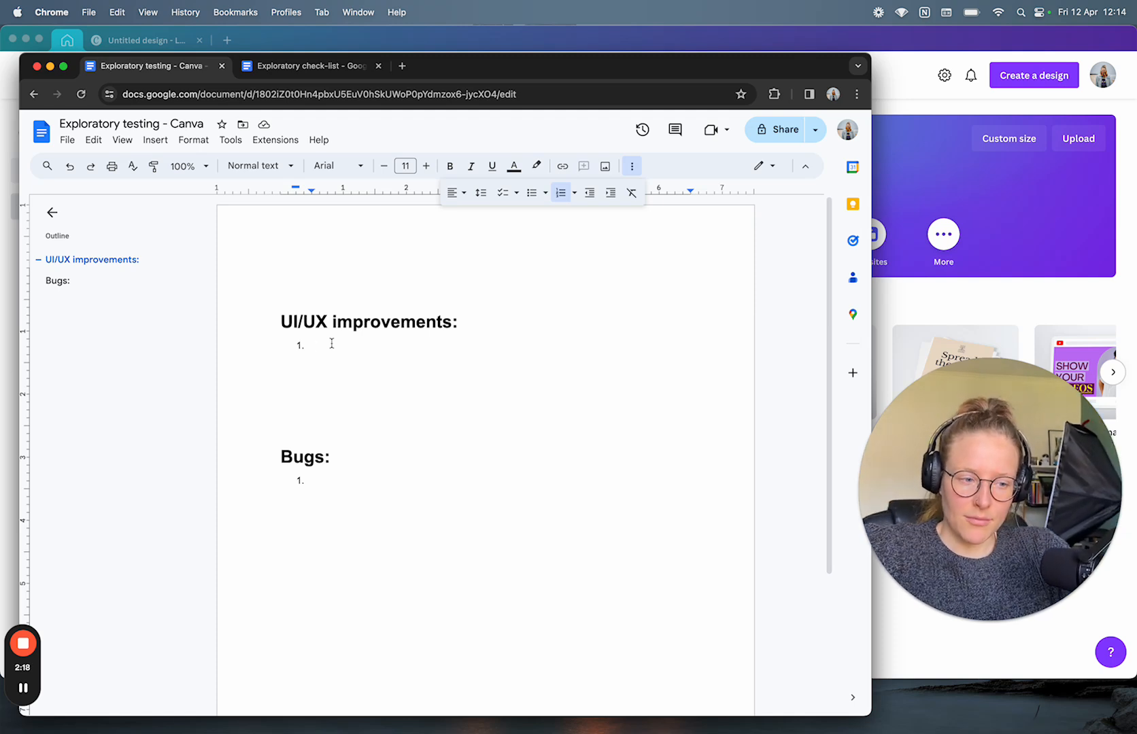
left_click(338, 482)
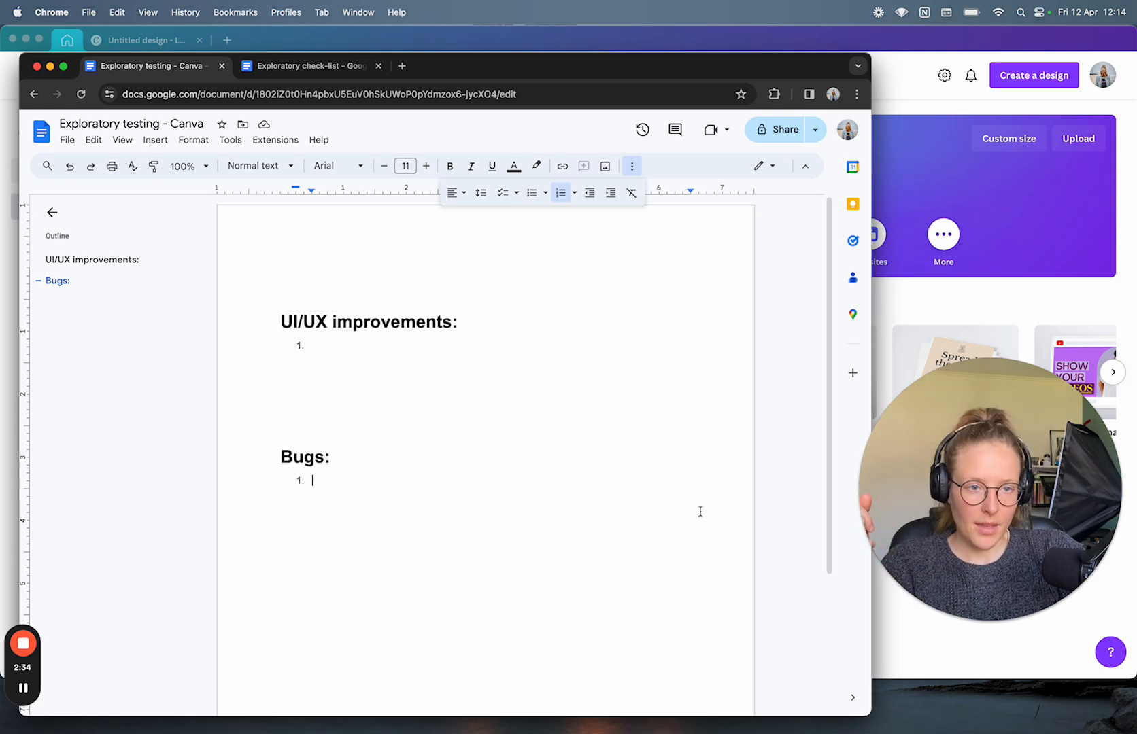
left_click(300, 70)
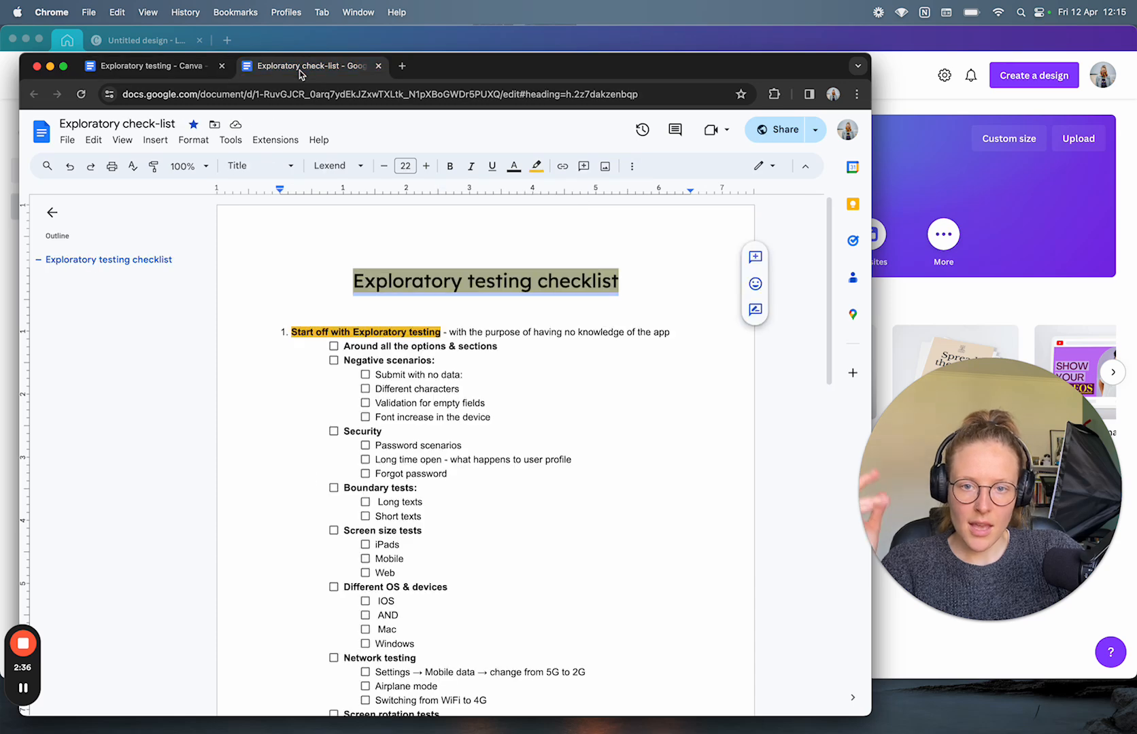
Step: Browse the checklist, selecting the Boundary tests and operating systems and devices items
scroll(469, 522, "down", 5)
left_click(486, 515)
scroll(489, 517, "down", 1)
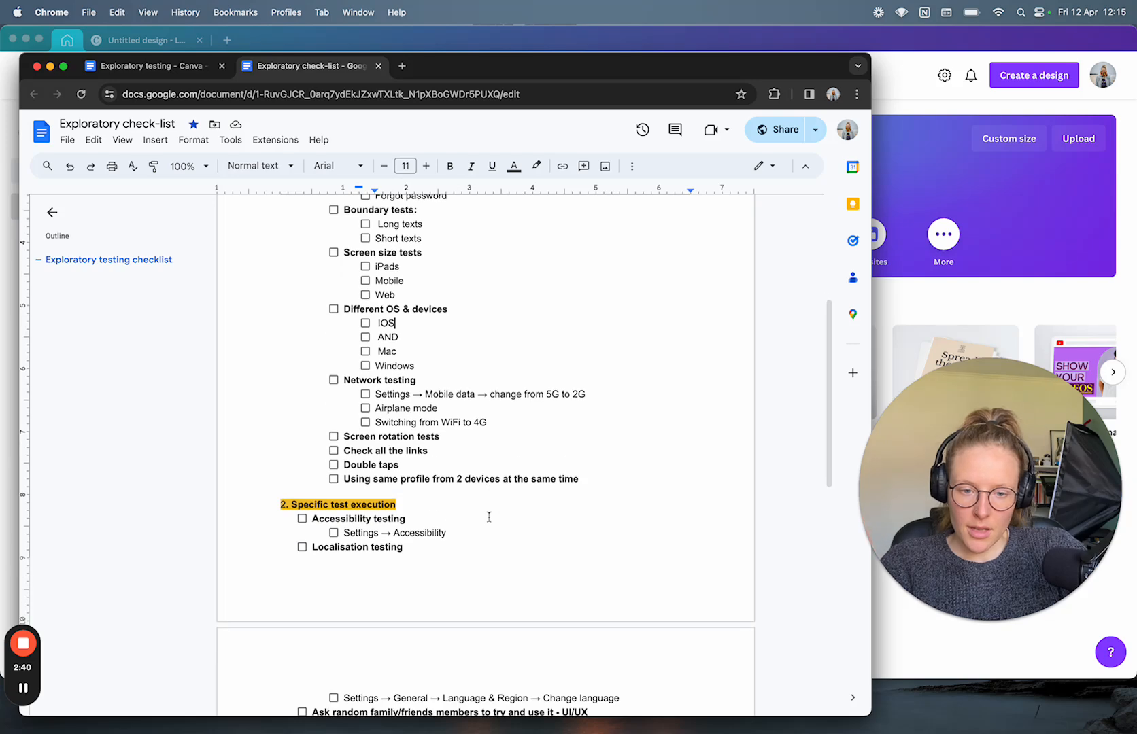
scroll(488, 517, "down", 9)
scroll(483, 507, "up", 7)
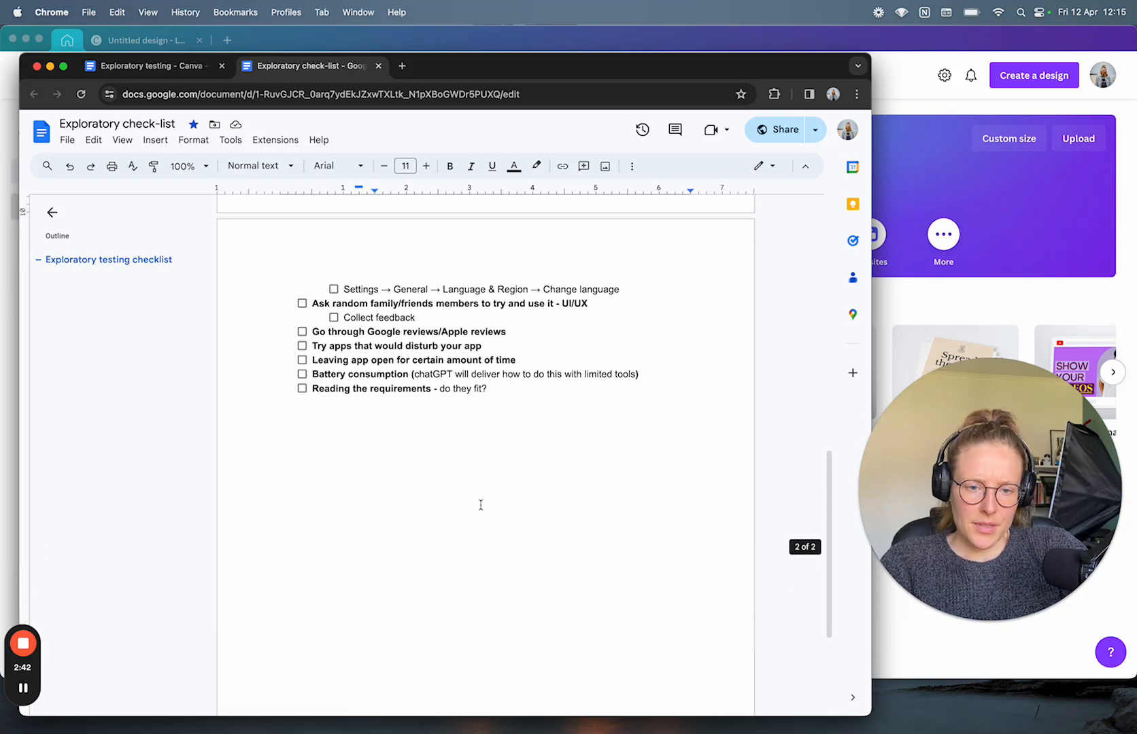
scroll(481, 504, "up", 10)
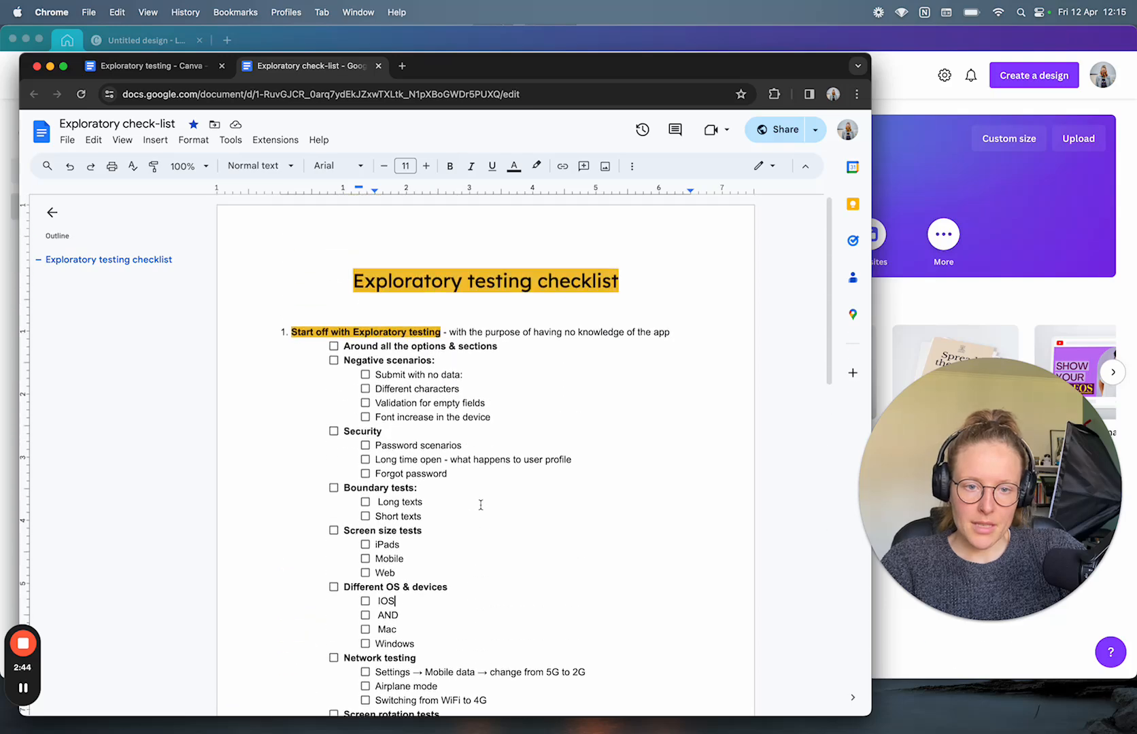
left_click(495, 488)
scroll(493, 488, "down", 5)
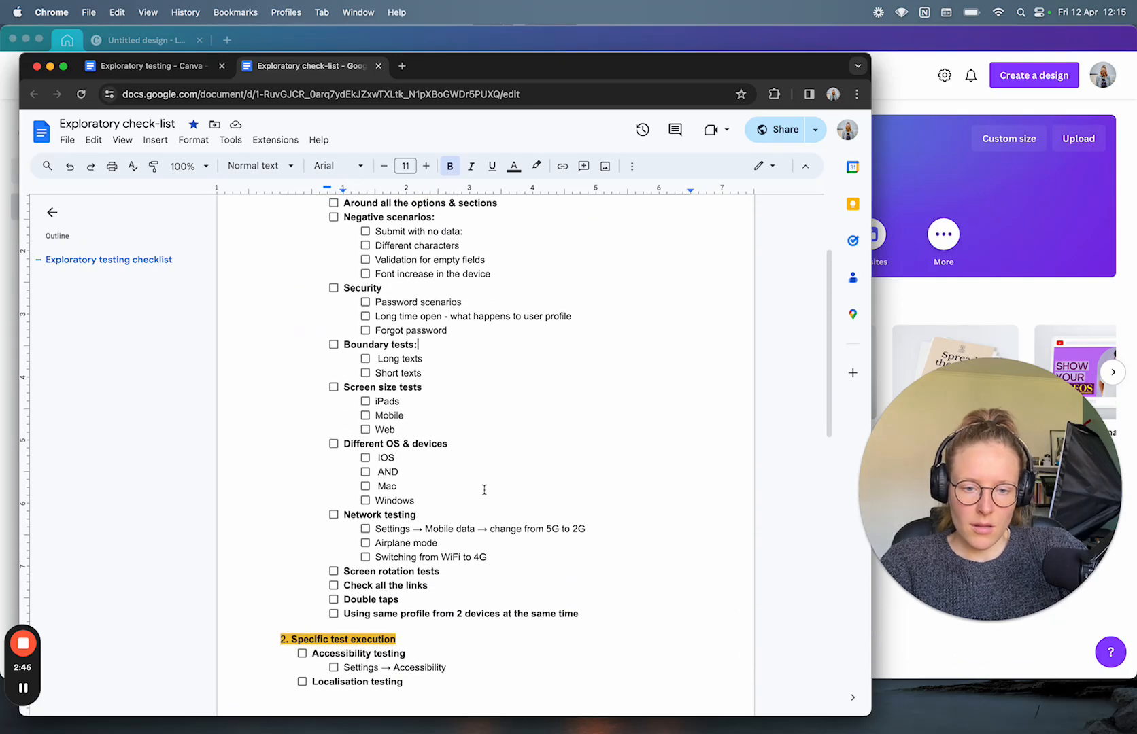
left_click(466, 489)
left_click_drag(444, 499, 368, 443)
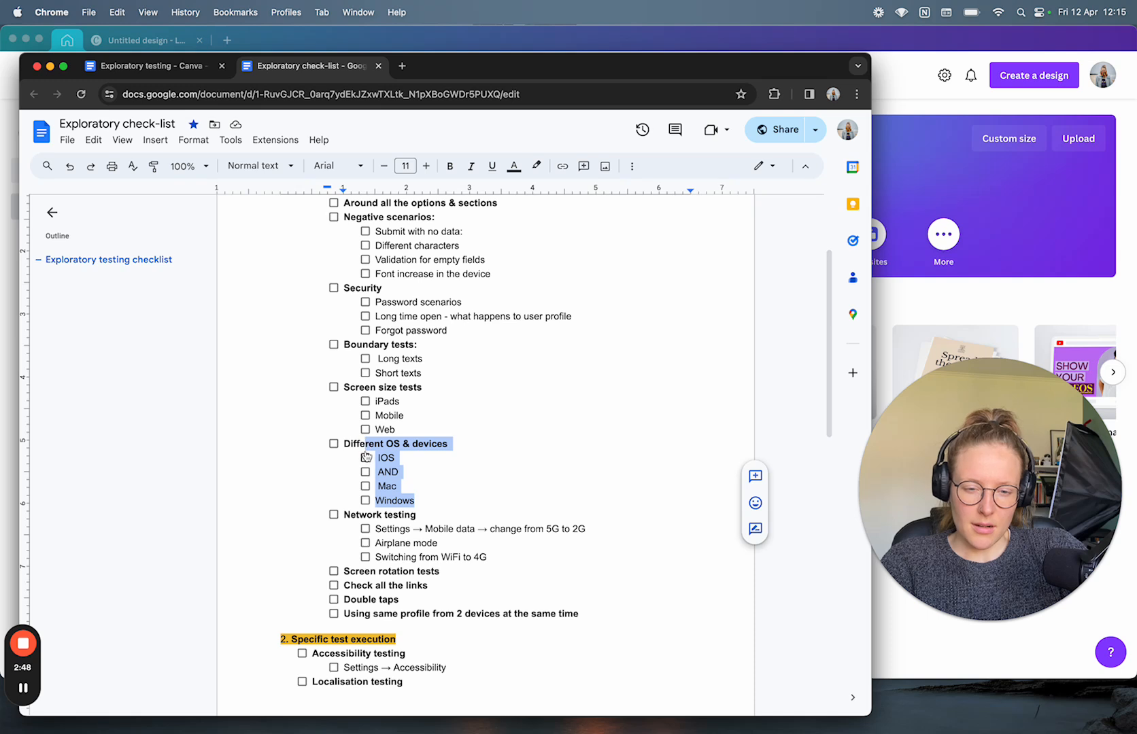
left_click(446, 489)
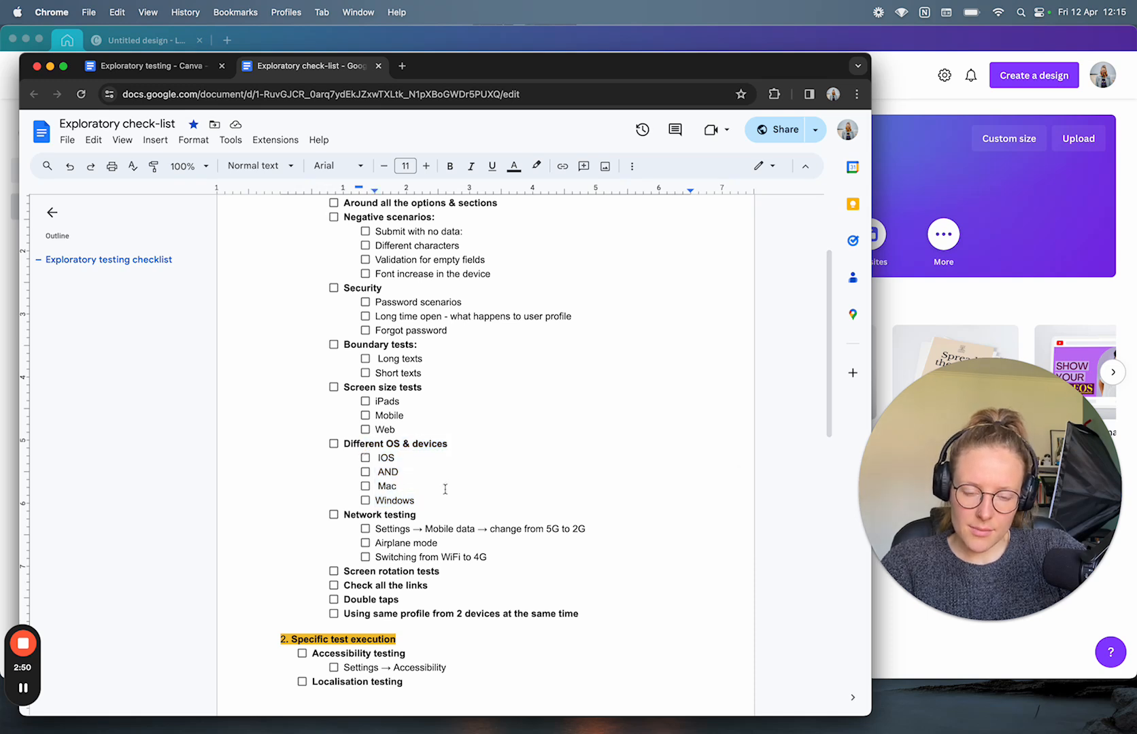
Step: Review further checklist sections, then return to the Exploratory testing - Canva notes
scroll(445, 489, "down", 2)
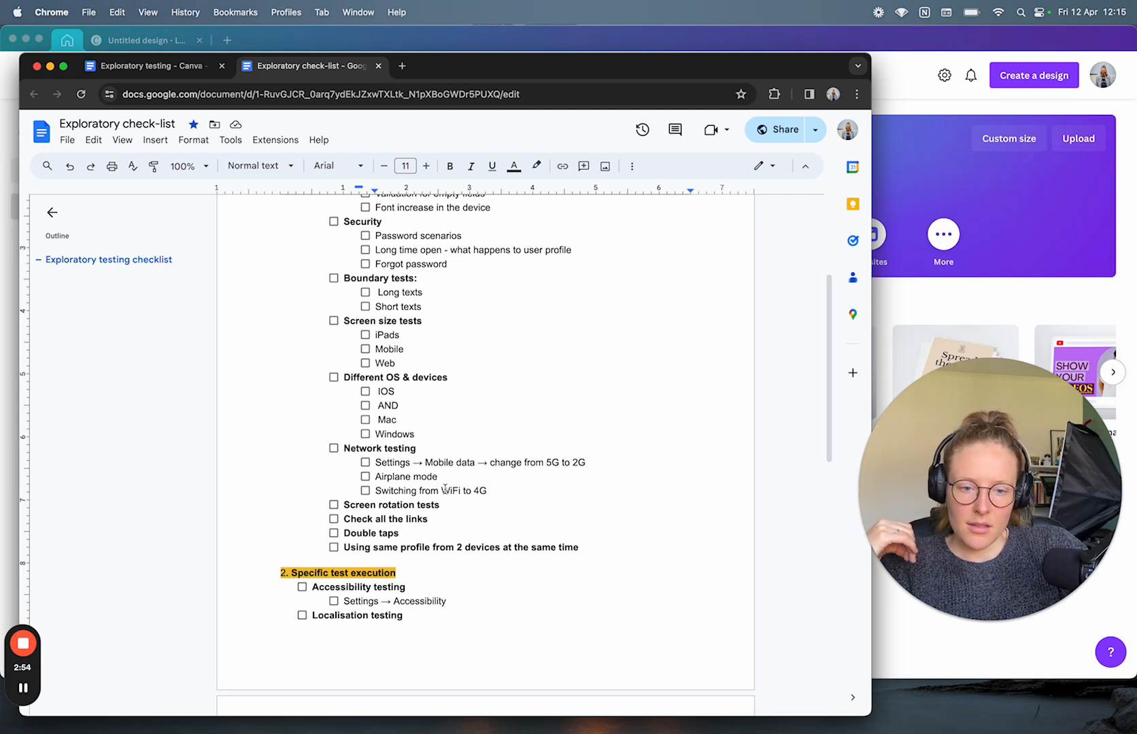
left_click_drag(501, 492, 382, 463)
scroll(421, 562, "up", 5)
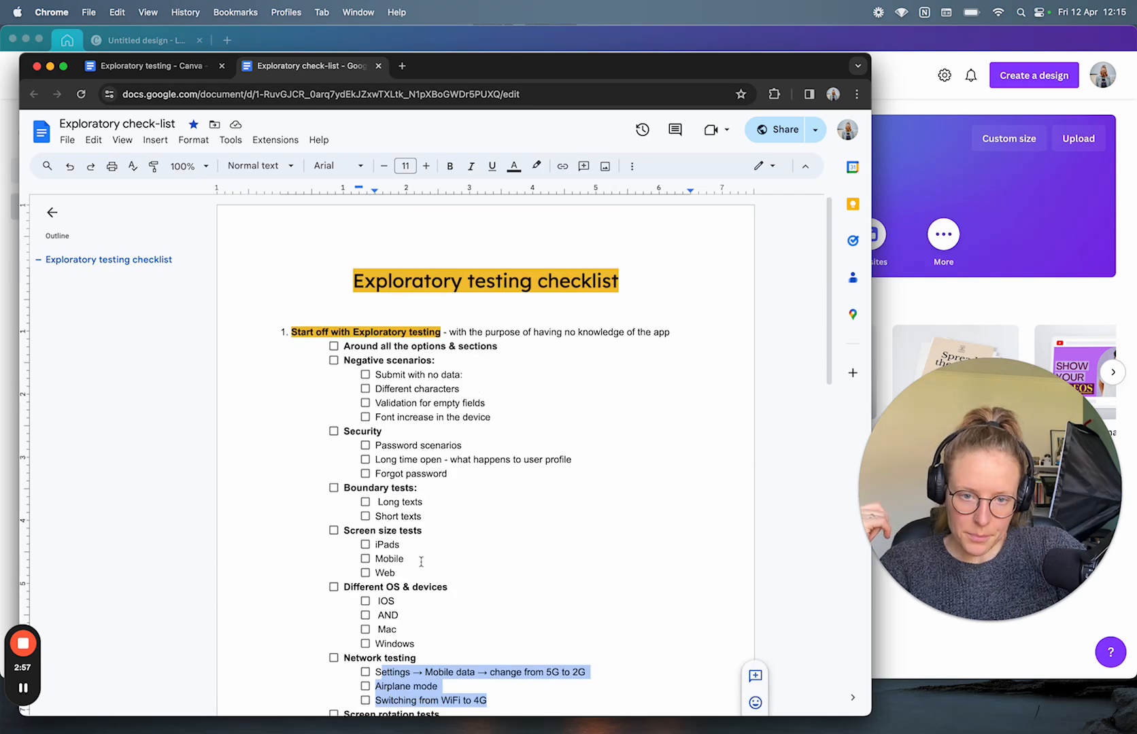
left_click(133, 73)
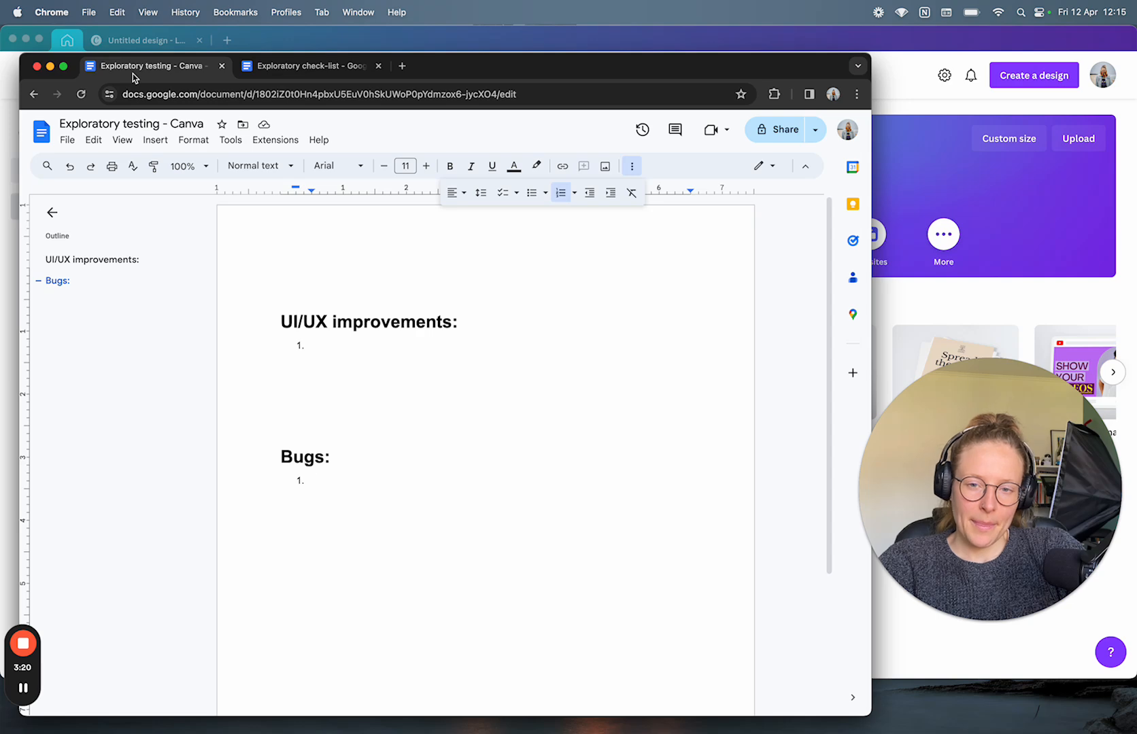
Step: Bring Canva's home page forward, then open and dismiss the account menu
left_click(297, 44)
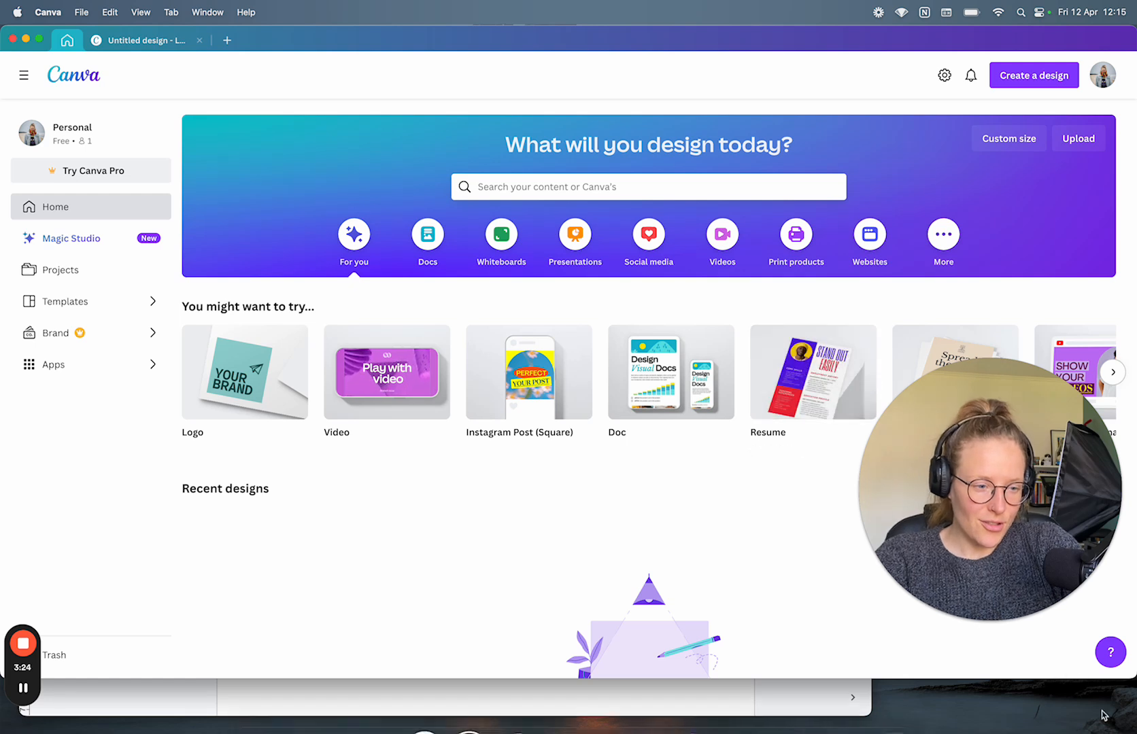
left_click(952, 620)
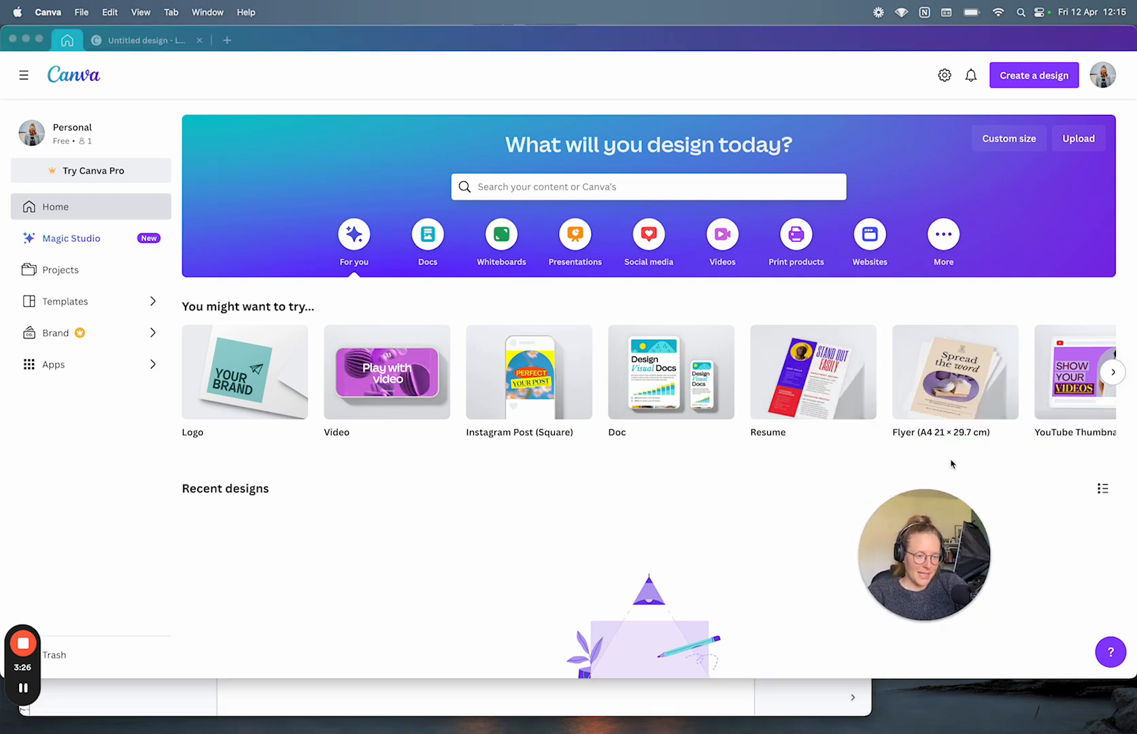
left_click_drag(951, 501, 1016, 620)
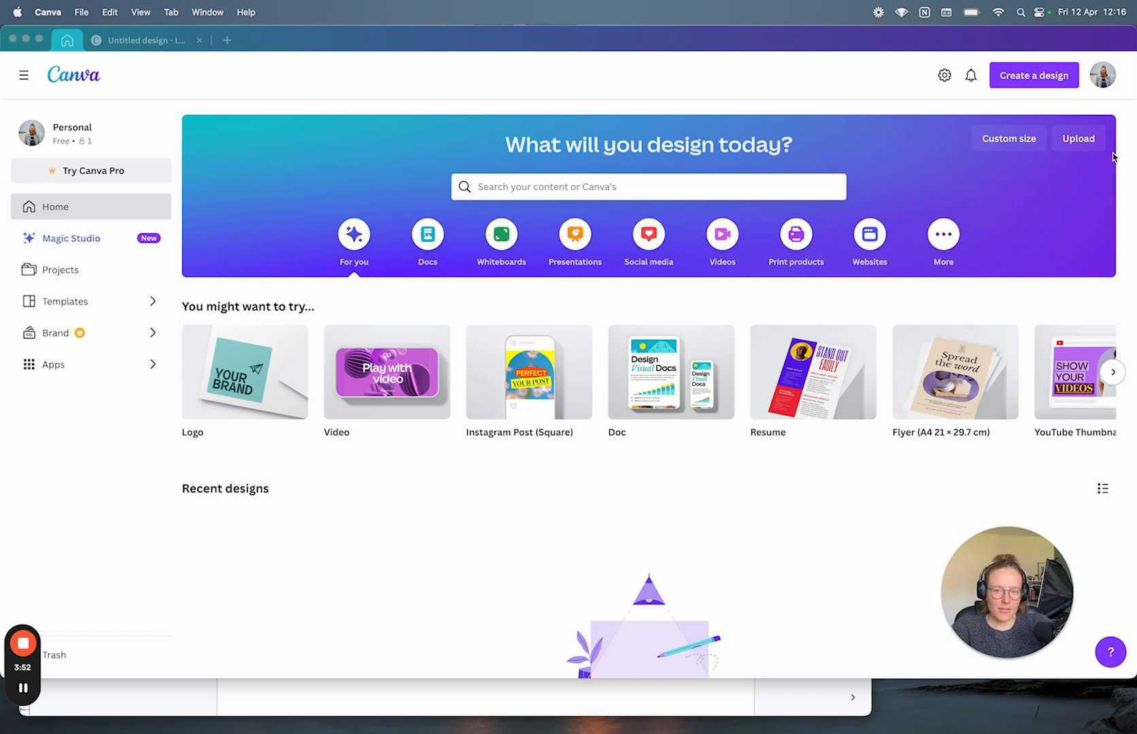
left_click(1103, 78)
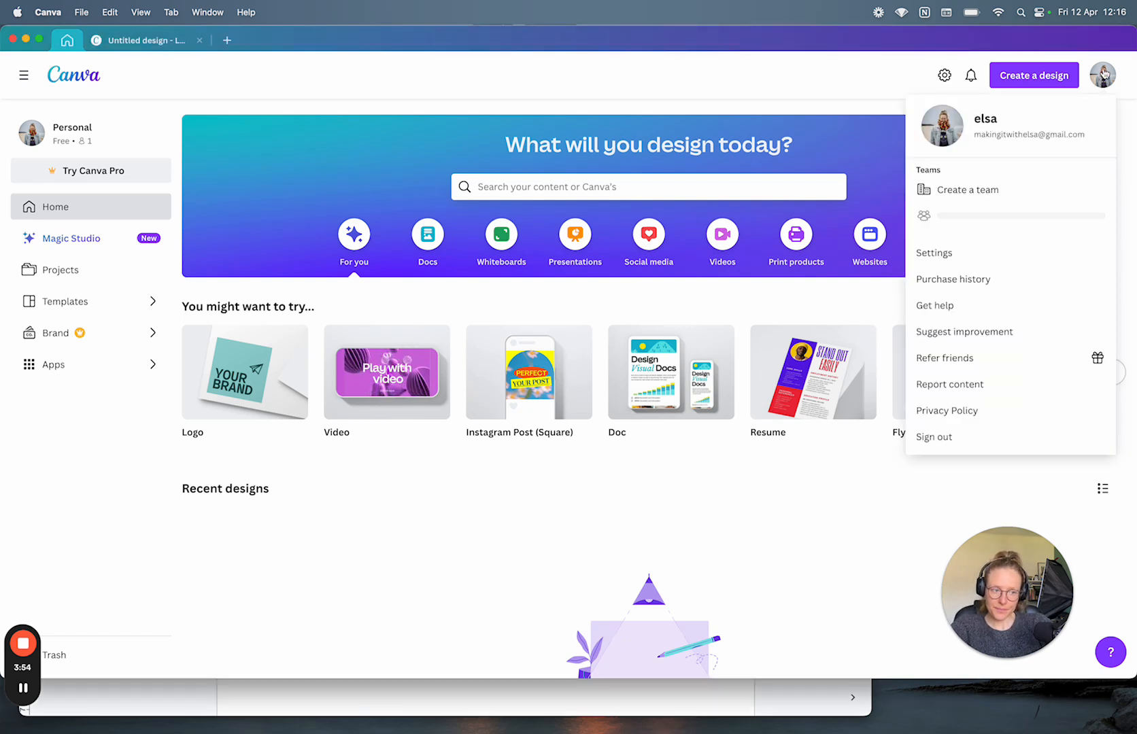
left_click(849, 91)
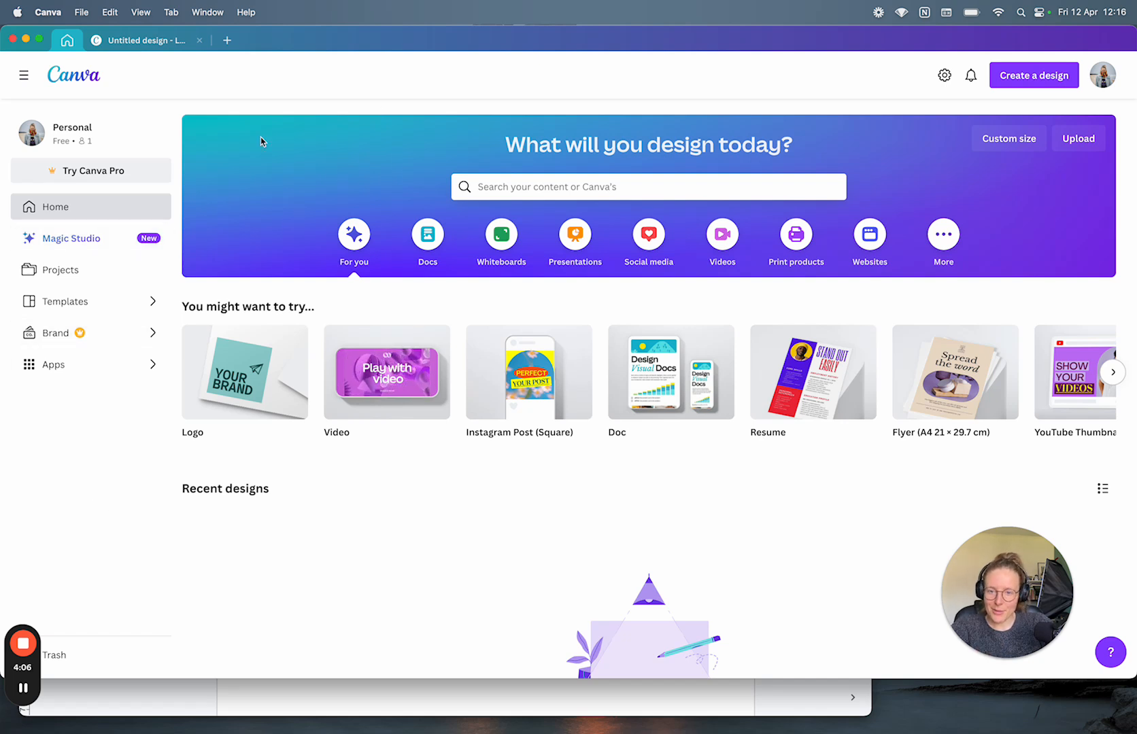
Step: Open the Untitled design, reload it after the save error, and close the 404 tab
left_click(191, 41)
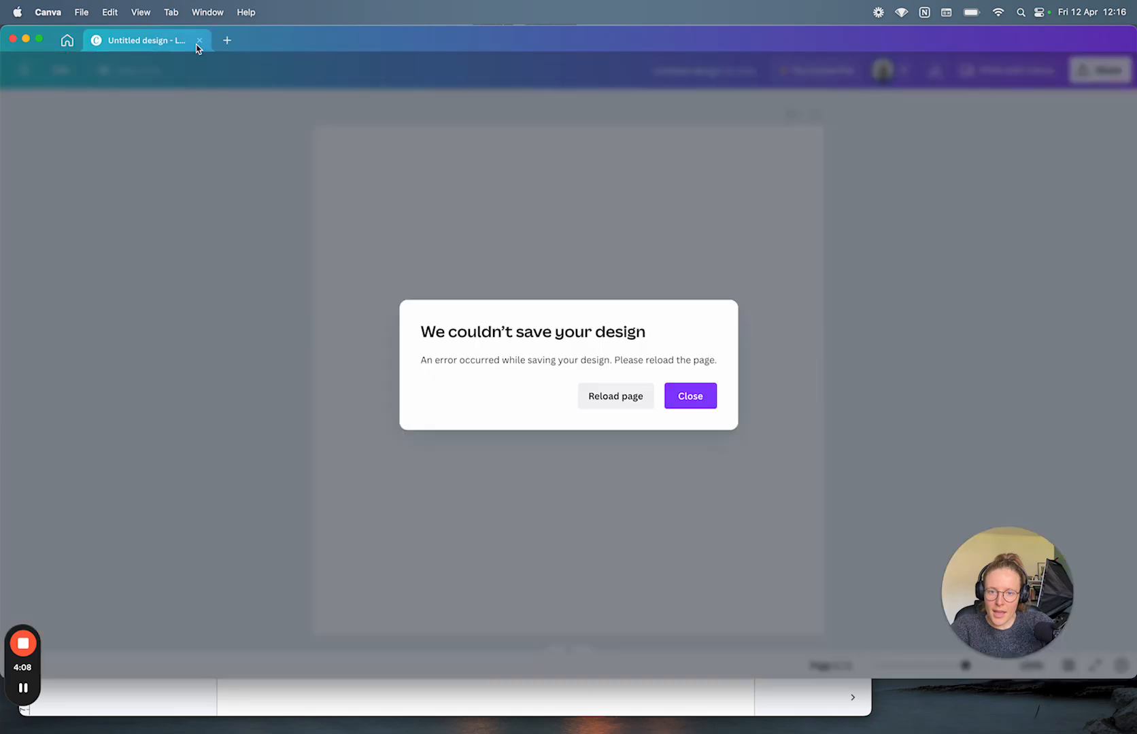
left_click(605, 400)
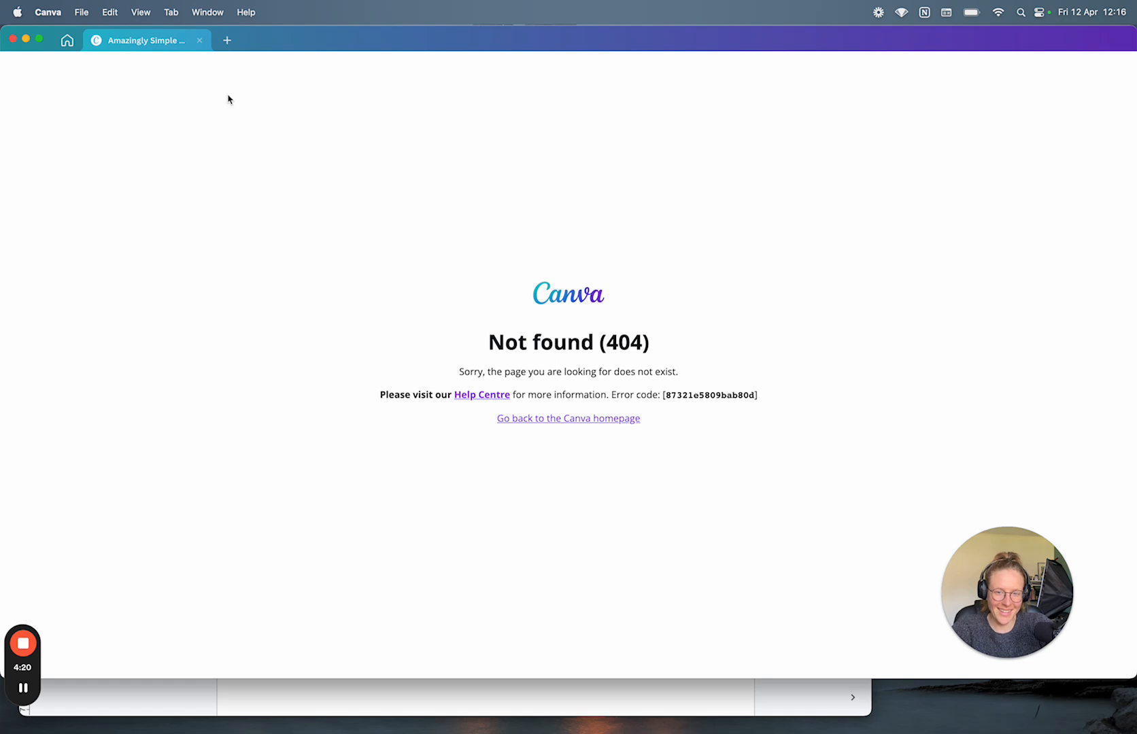
left_click(200, 42)
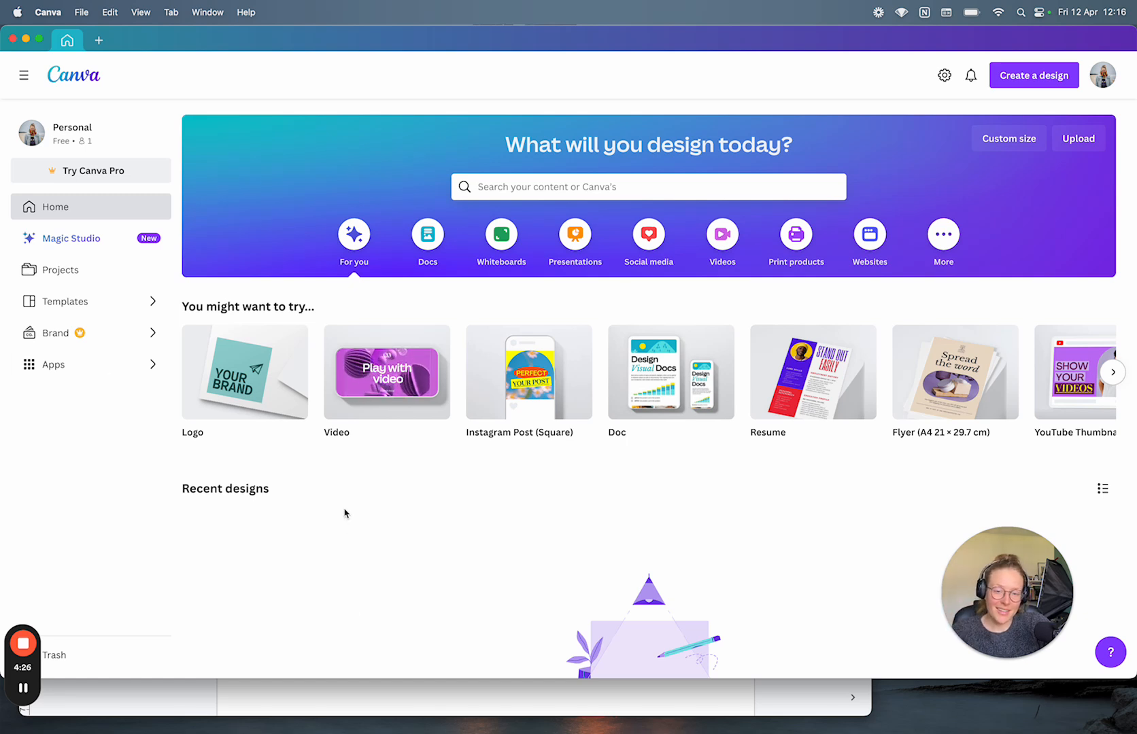
mouse_move(292, 412)
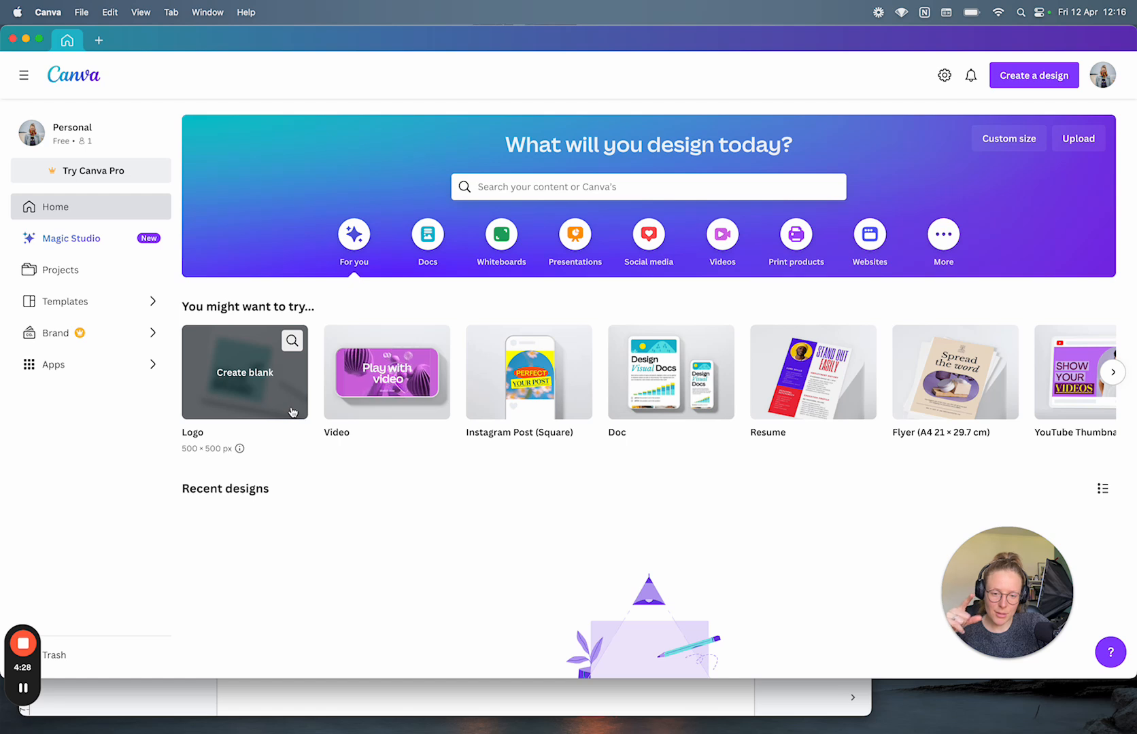
left_click(242, 374)
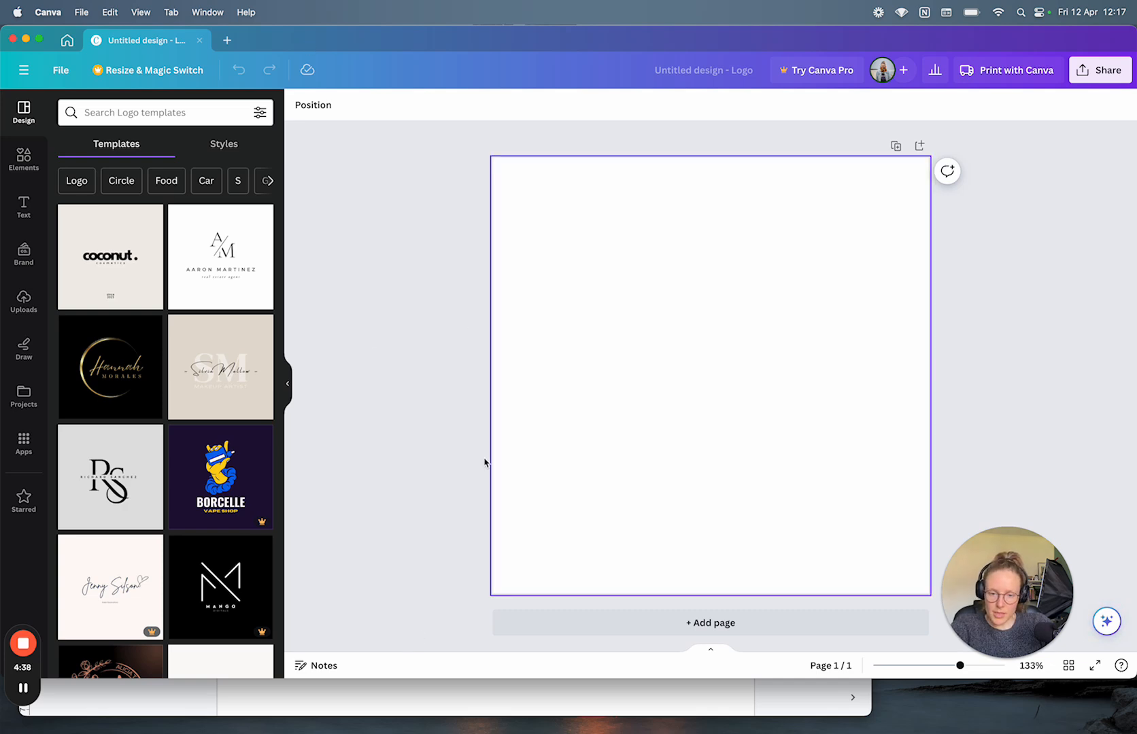
scroll(202, 466, "down", 10)
scroll(202, 462, "up", 10)
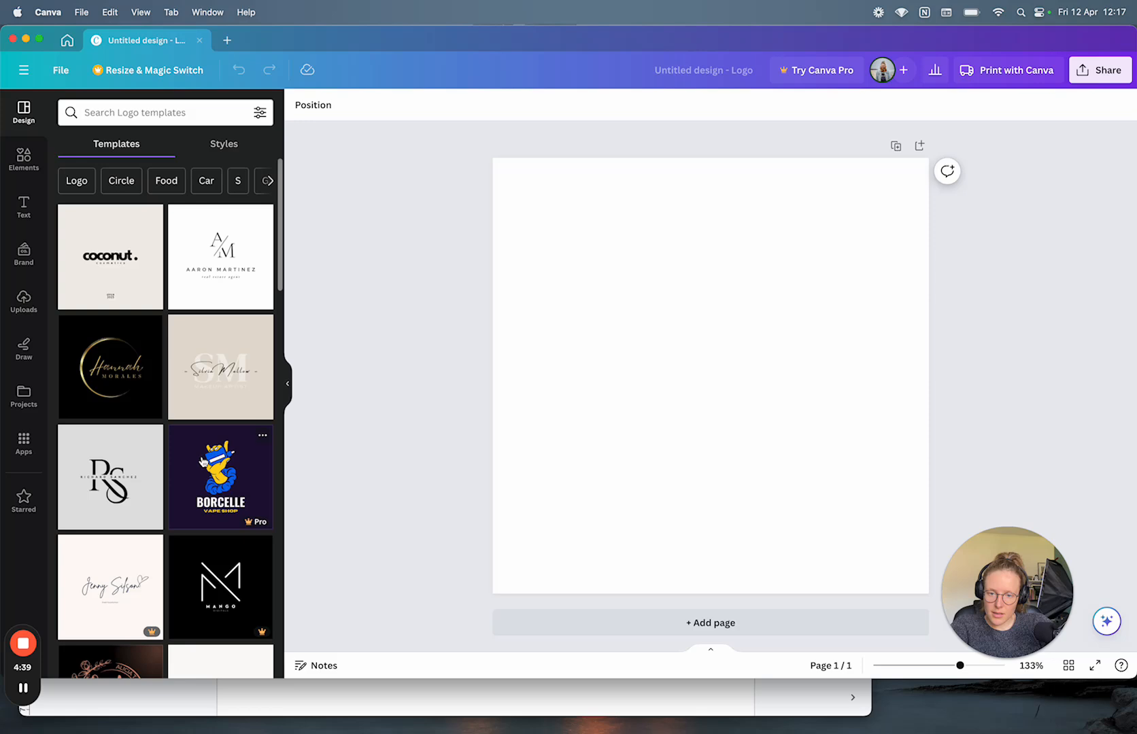
left_click(83, 262)
left_click(569, 619)
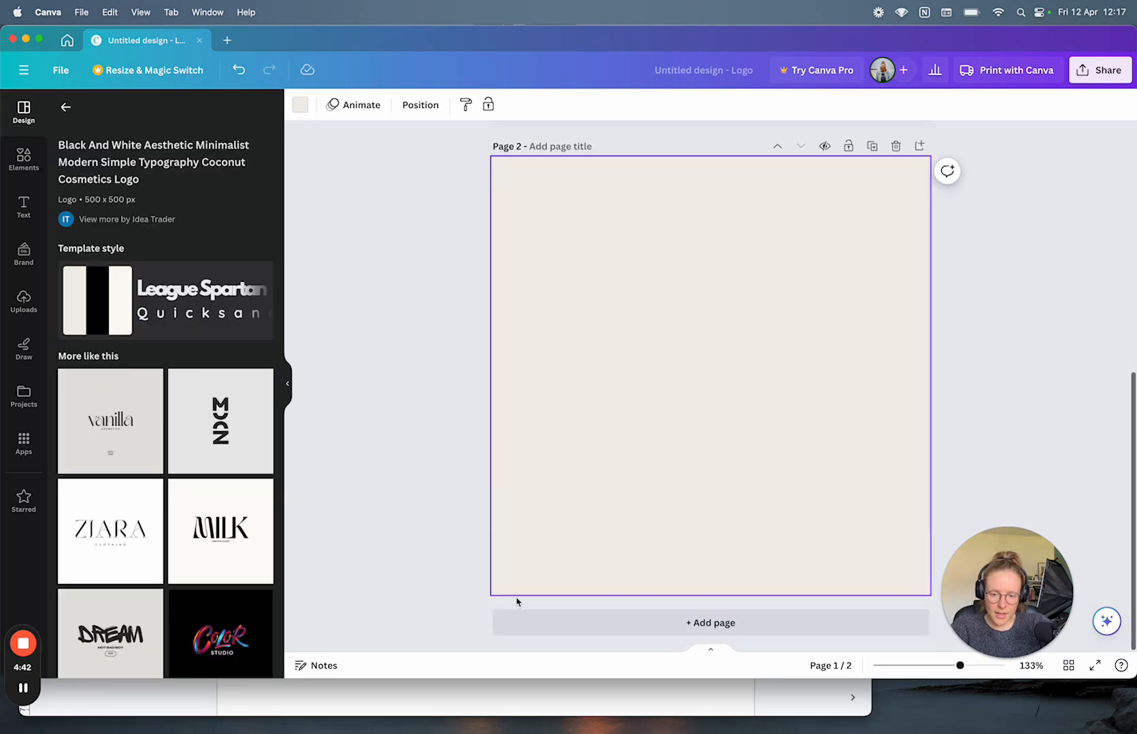
left_click(110, 530)
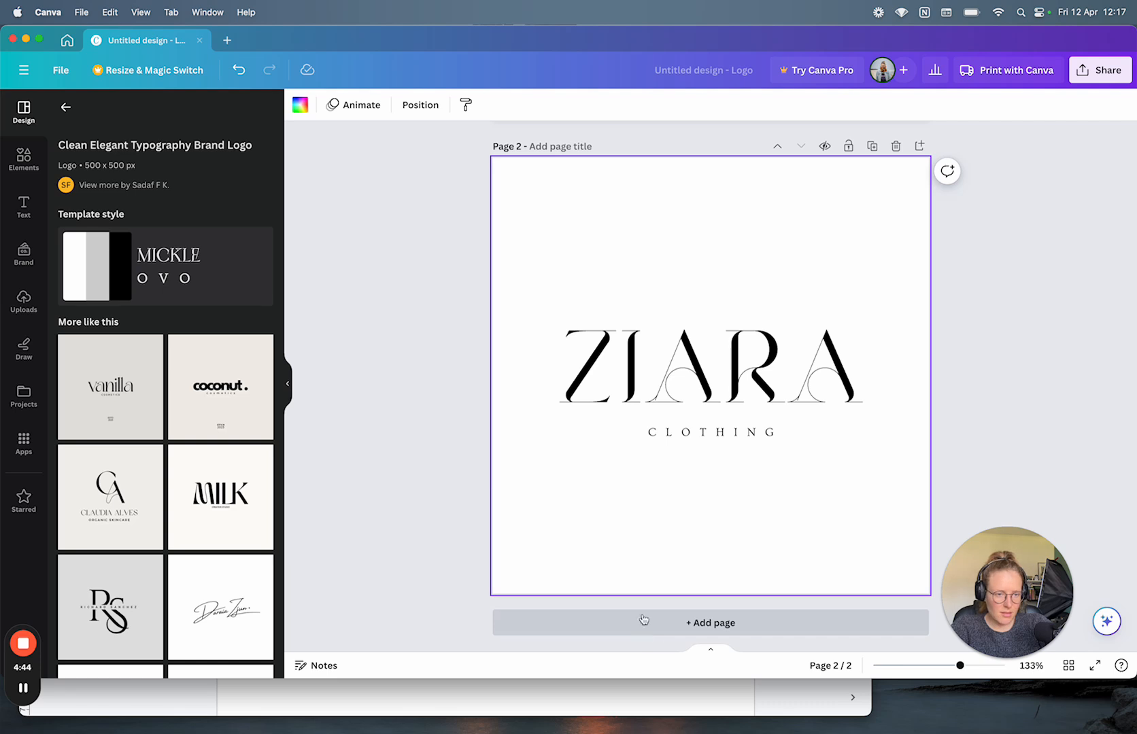
scroll(648, 426, "up", 7)
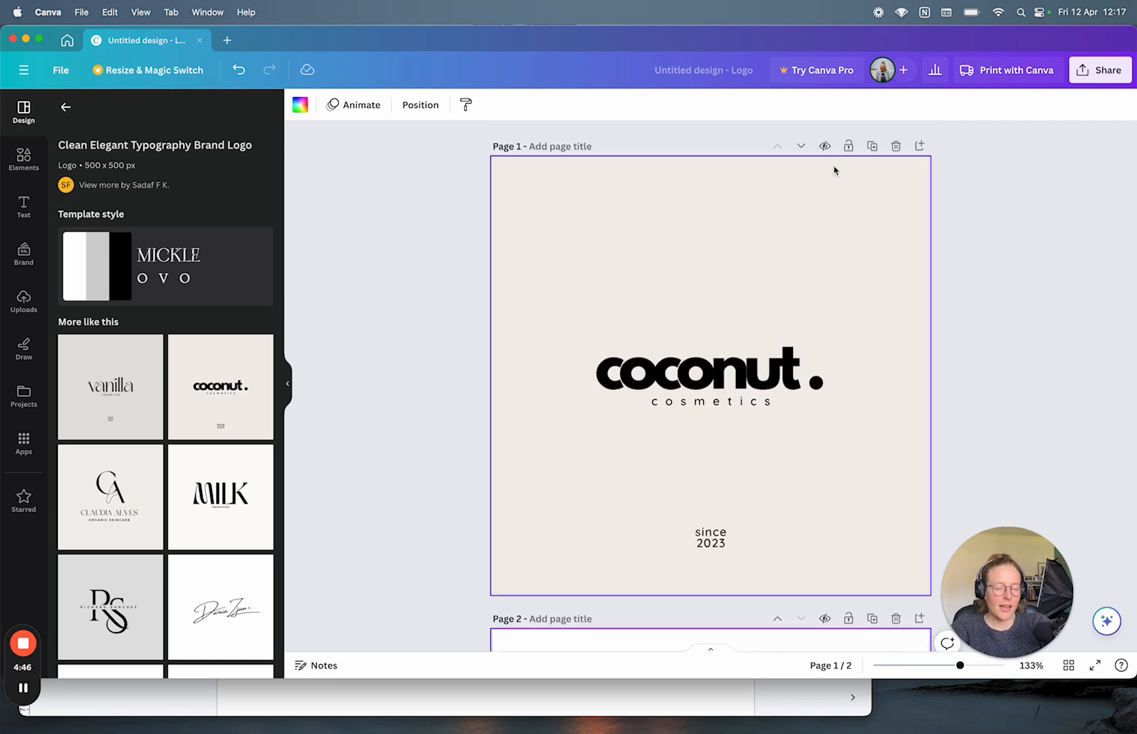
left_click_drag(1041, 585, 1129, 278)
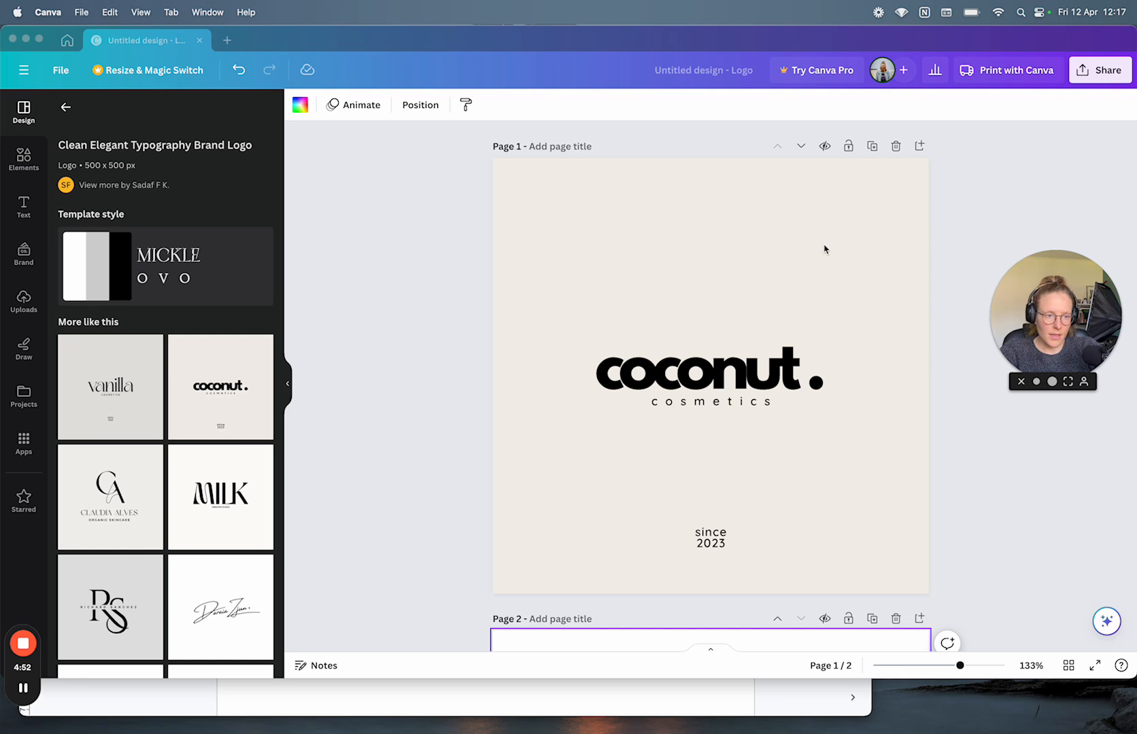
left_click(828, 150)
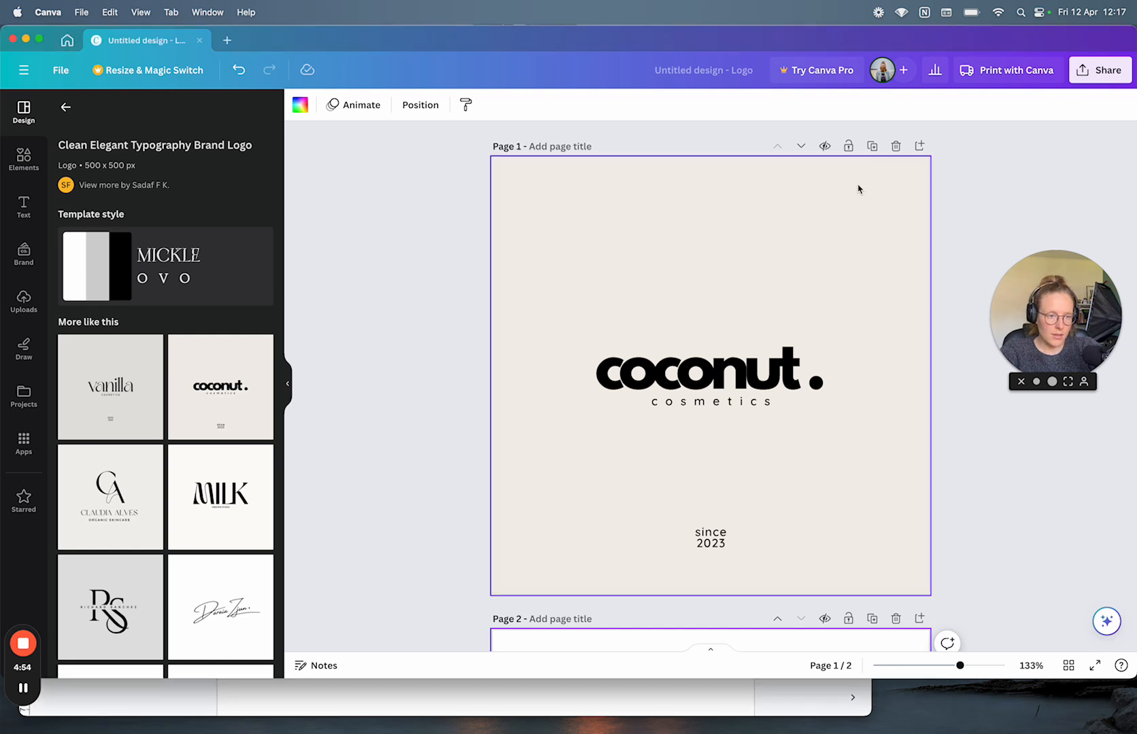
left_click(825, 147)
left_click(826, 148)
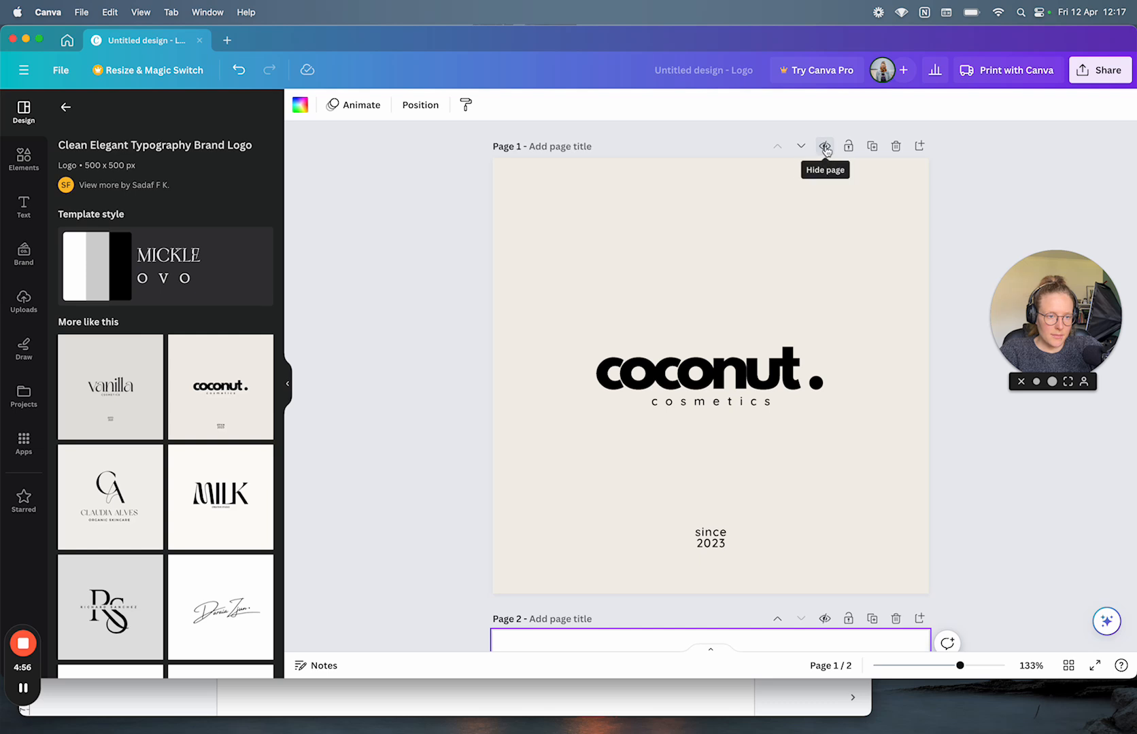
left_click(850, 148)
left_click(849, 149)
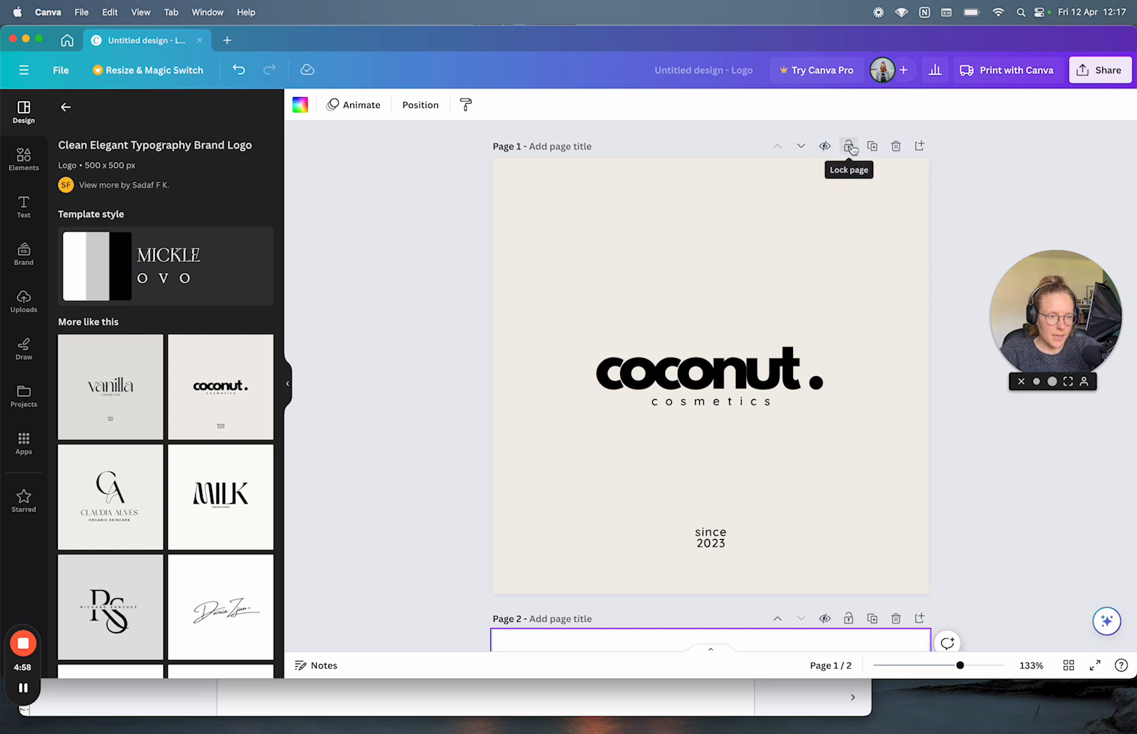
left_click(825, 148)
left_click(826, 150)
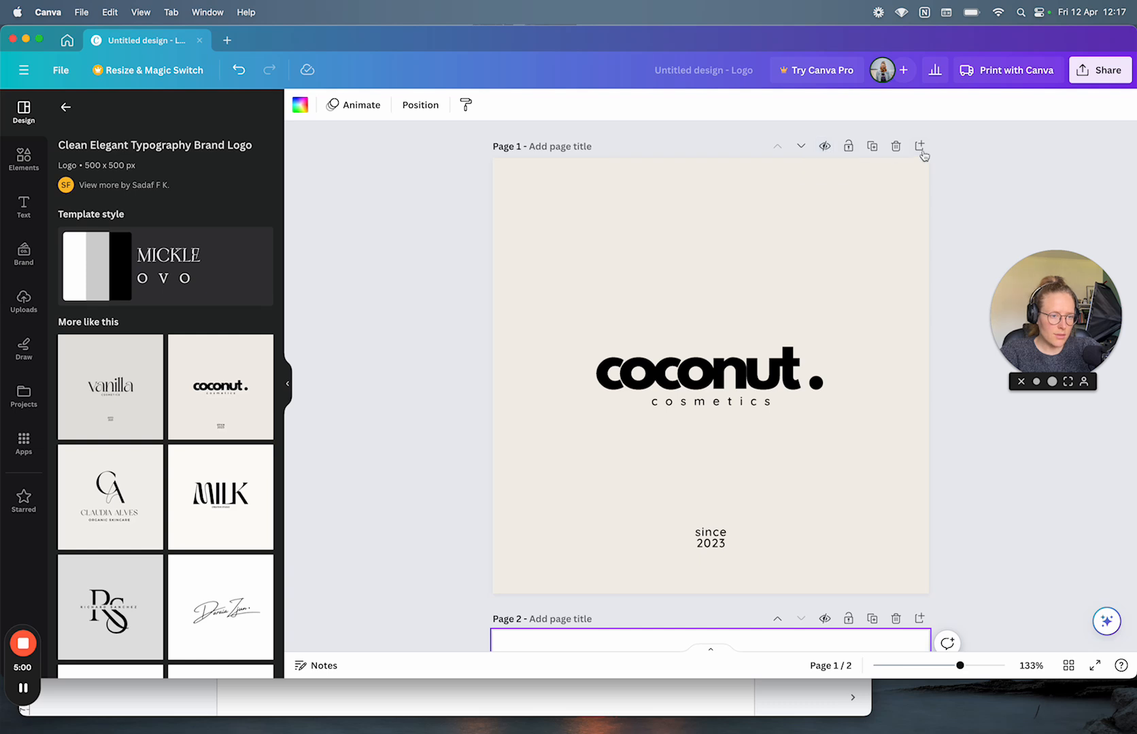
left_click(825, 148)
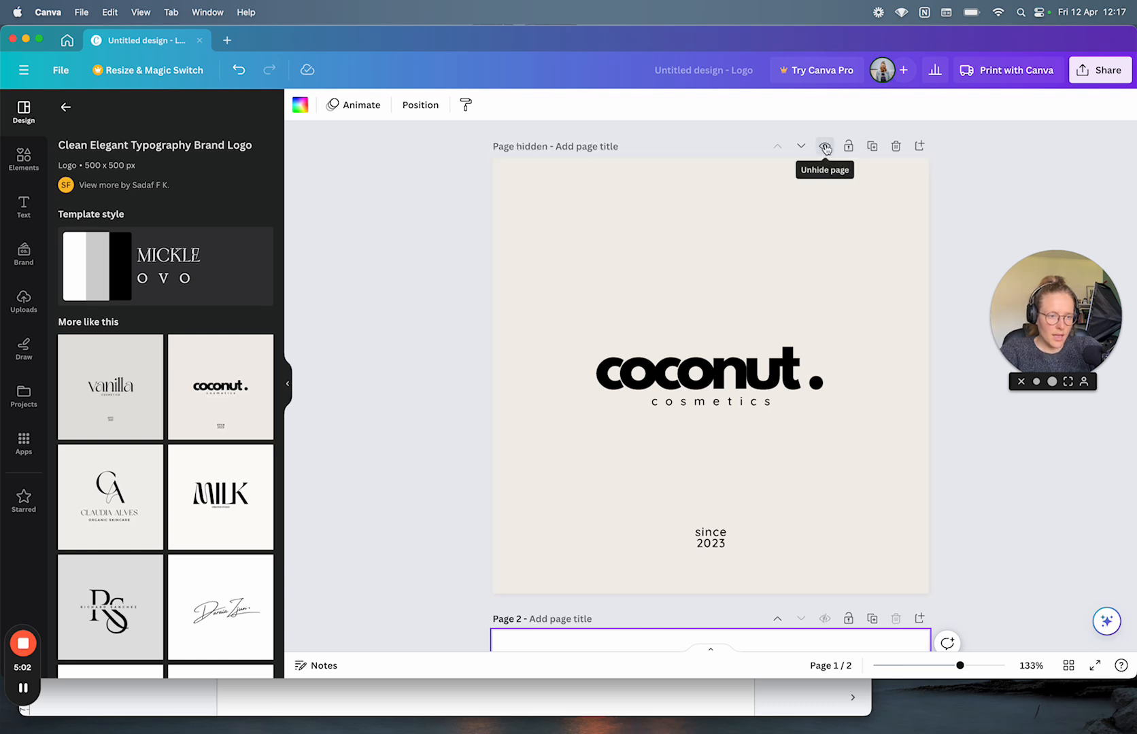
left_click(826, 149)
scroll(888, 482, "down", 5)
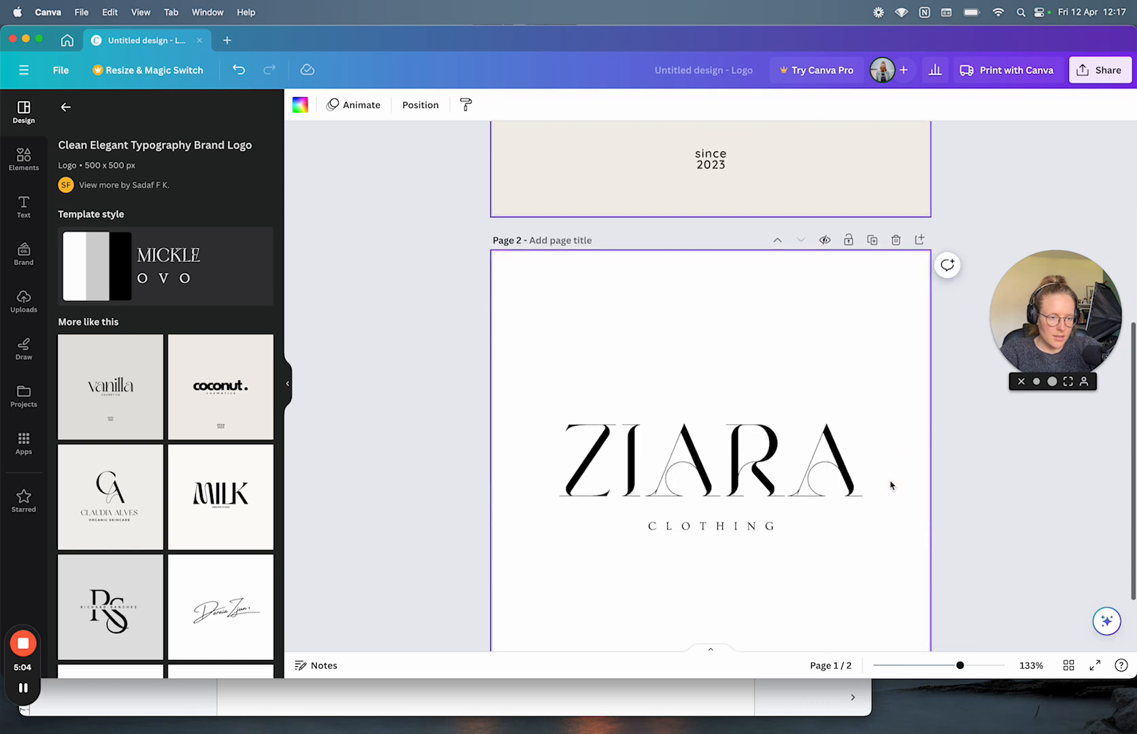
scroll(888, 482, "up", 1)
scroll(877, 388, "up", 2)
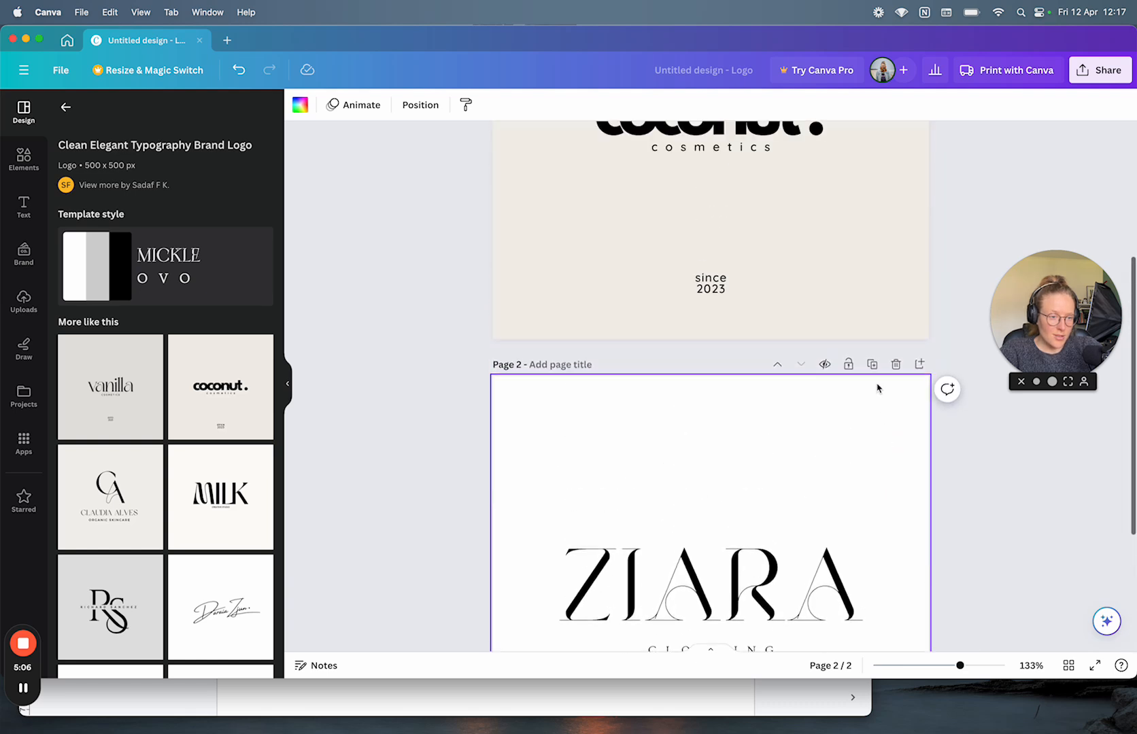
left_click(824, 365)
left_click(825, 366)
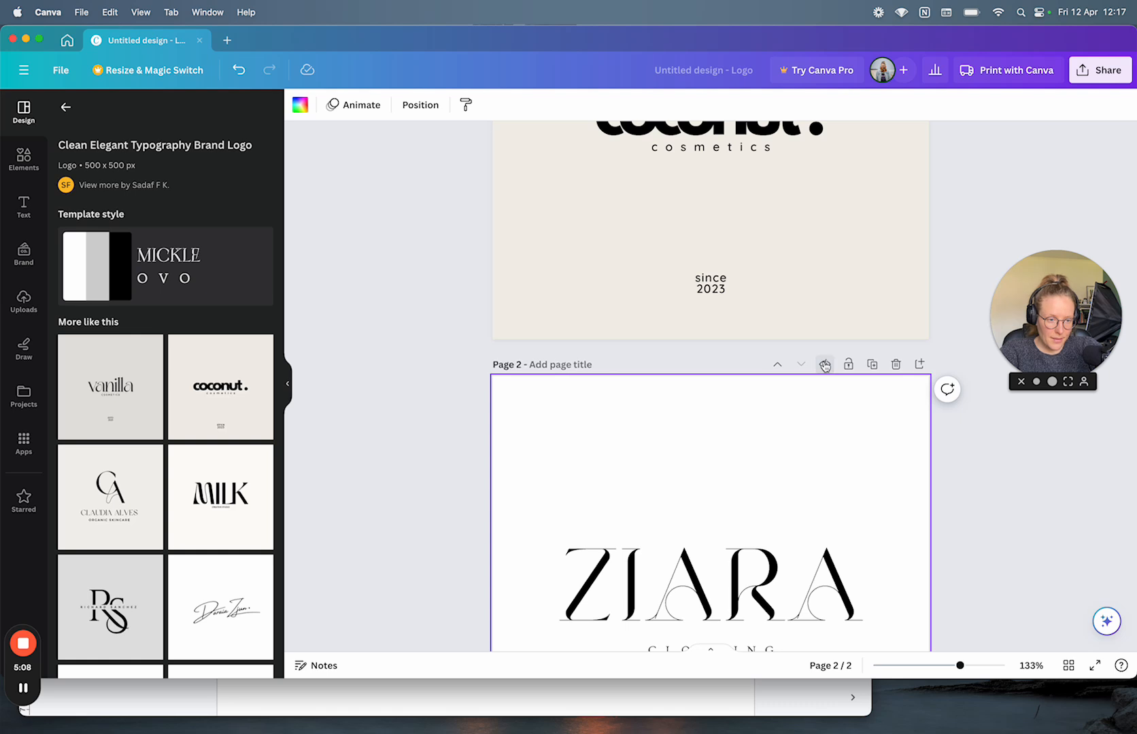
left_click(825, 367)
left_click(825, 368)
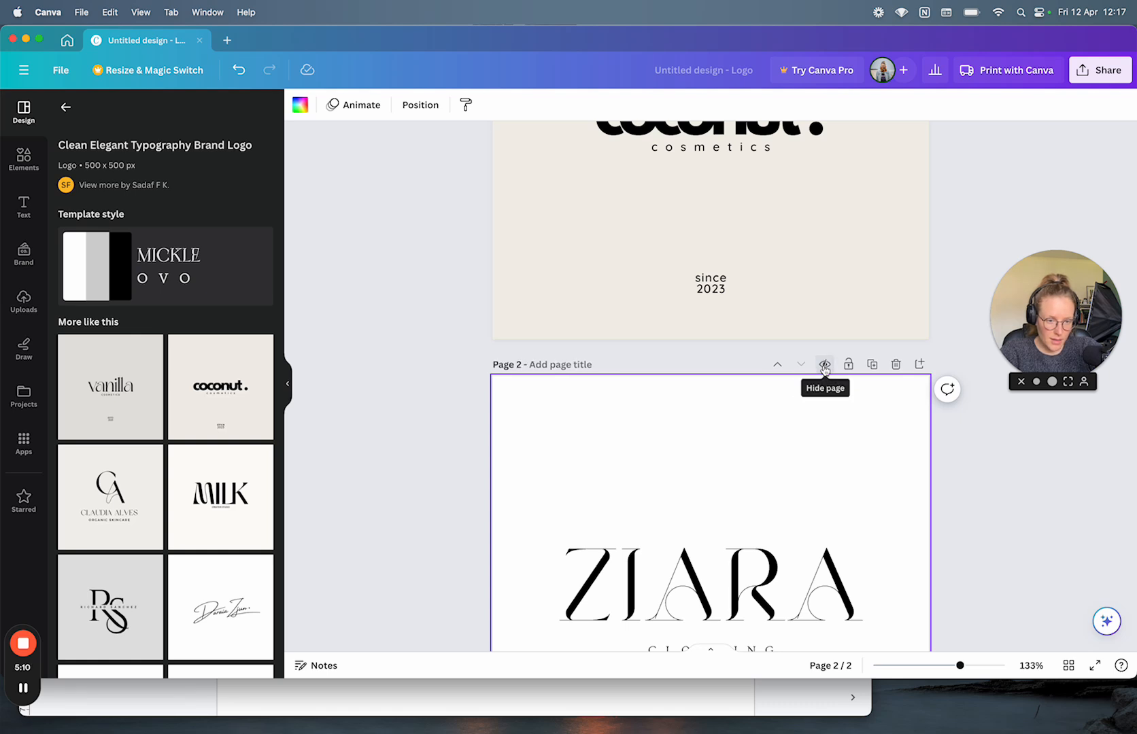
left_click(824, 368)
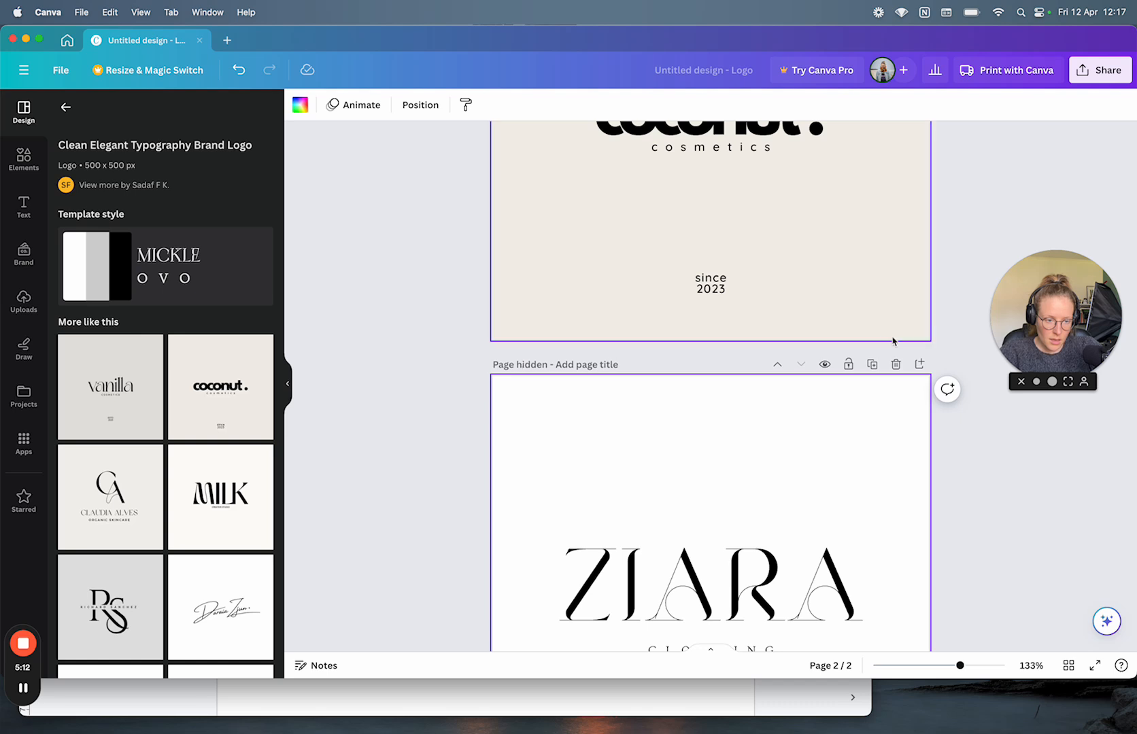
left_click(826, 368)
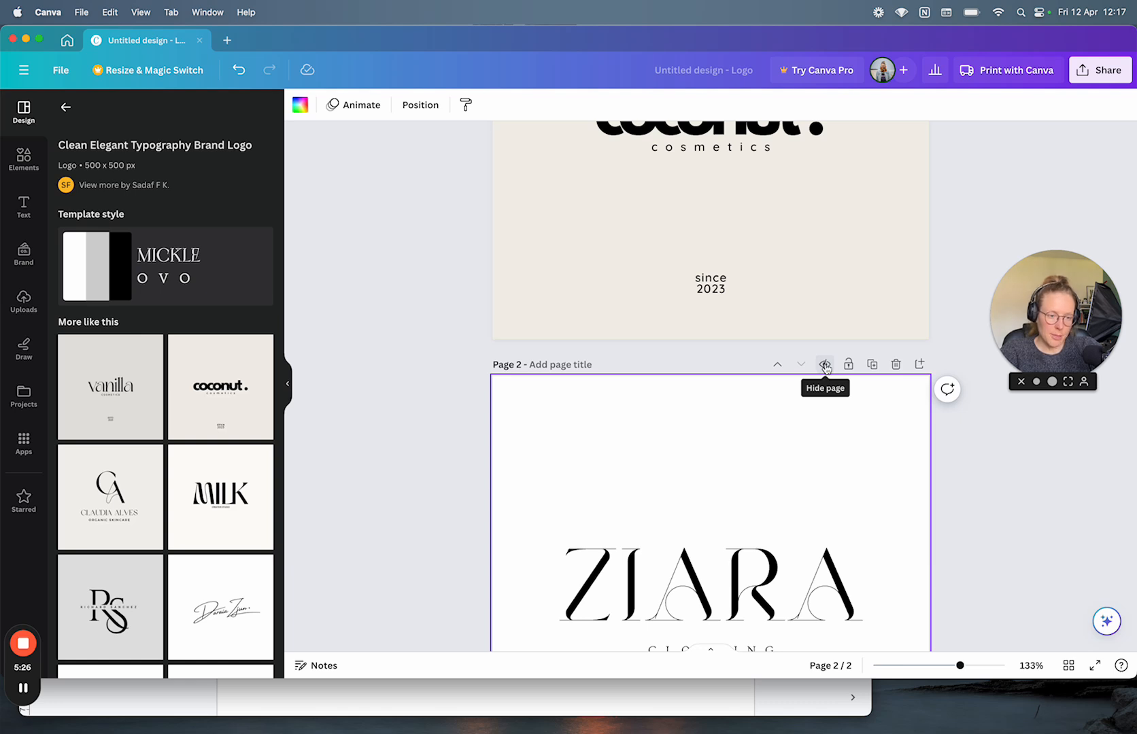
left_click(826, 366)
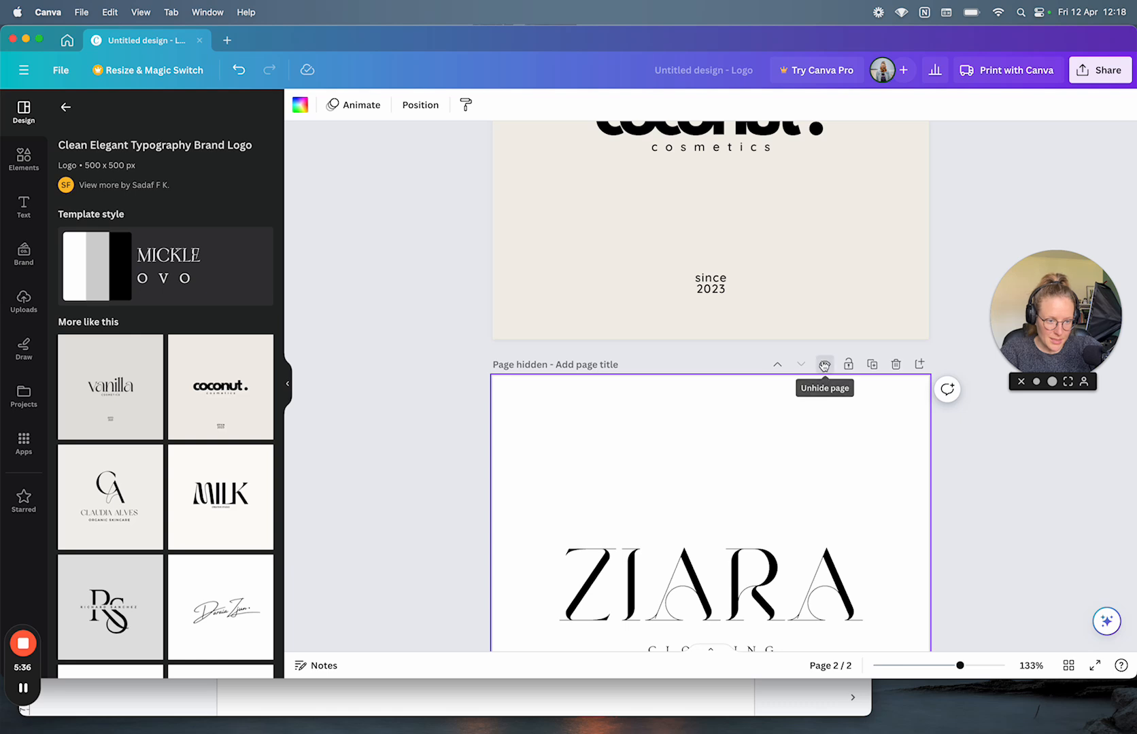
left_click(824, 365)
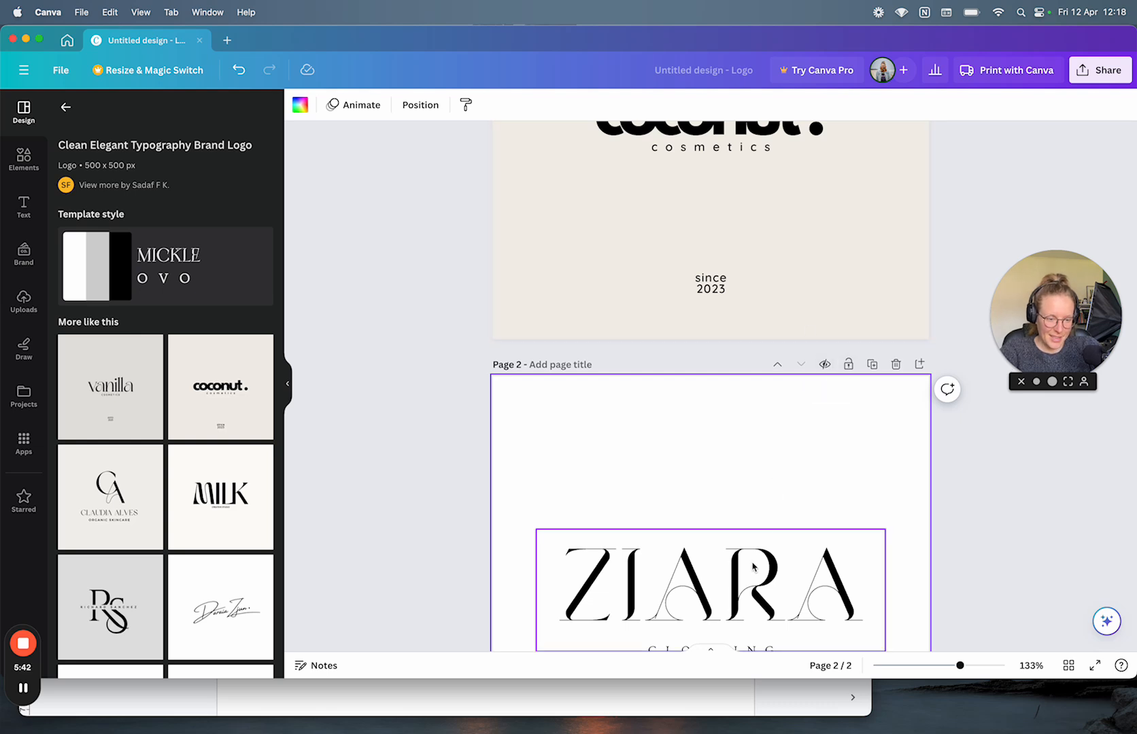
Step: Log UI/UX note 'Hidden feature seems reversed: crossed eye = hidden, open eye = viewable'
left_click(785, 701)
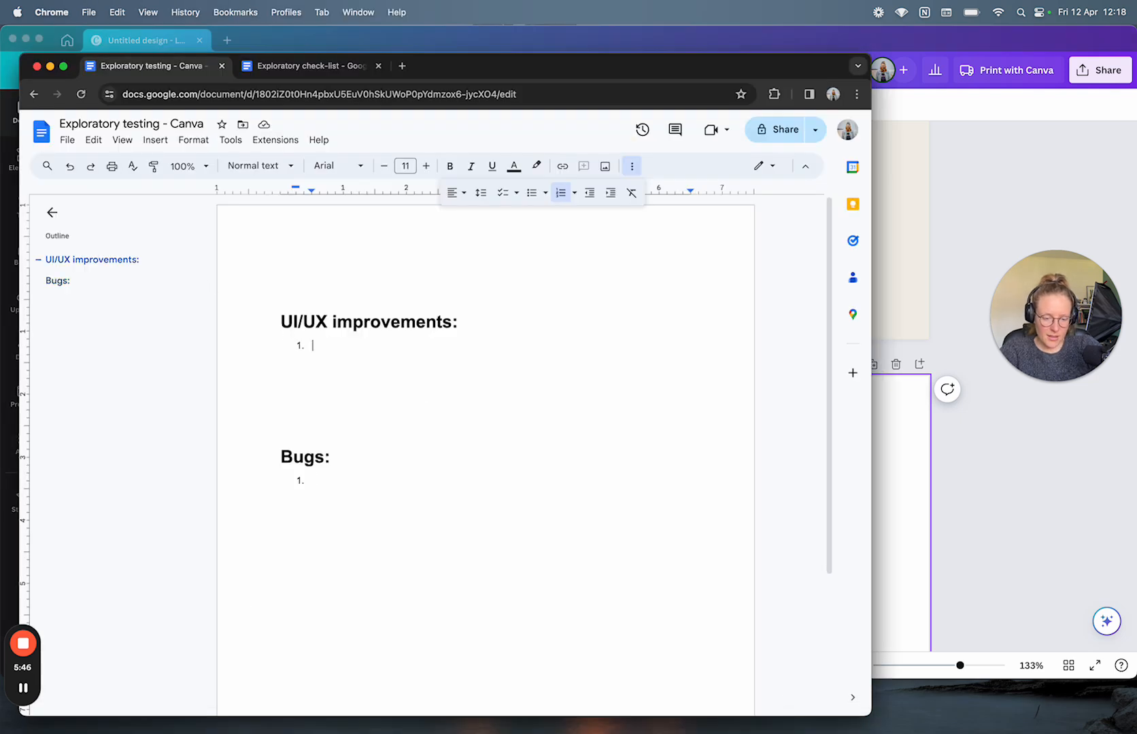
type("Hidden feature - seems like it is working the")
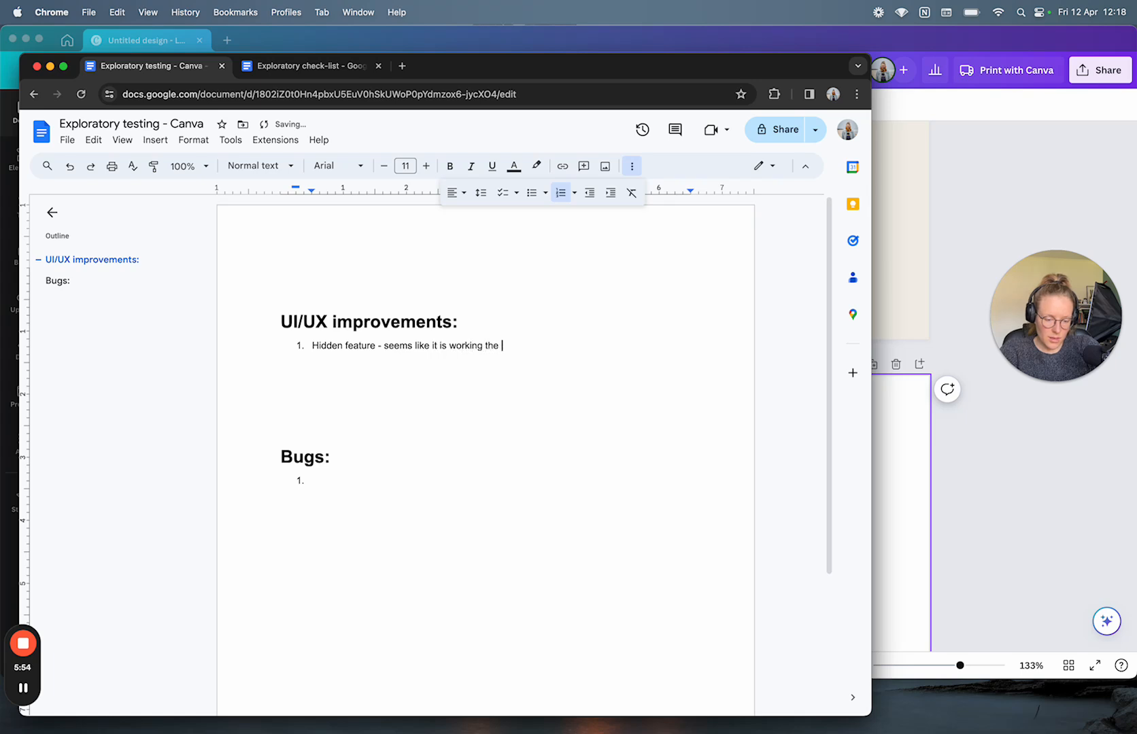
type("other way arou")
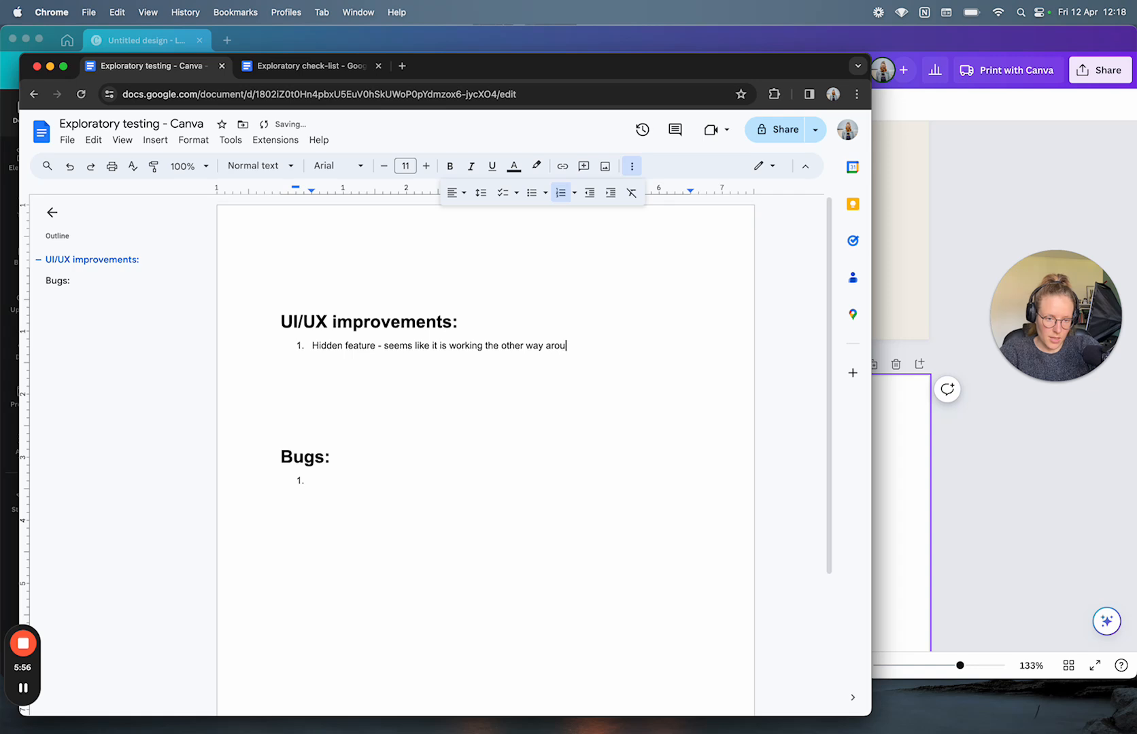
type("nd - cross")
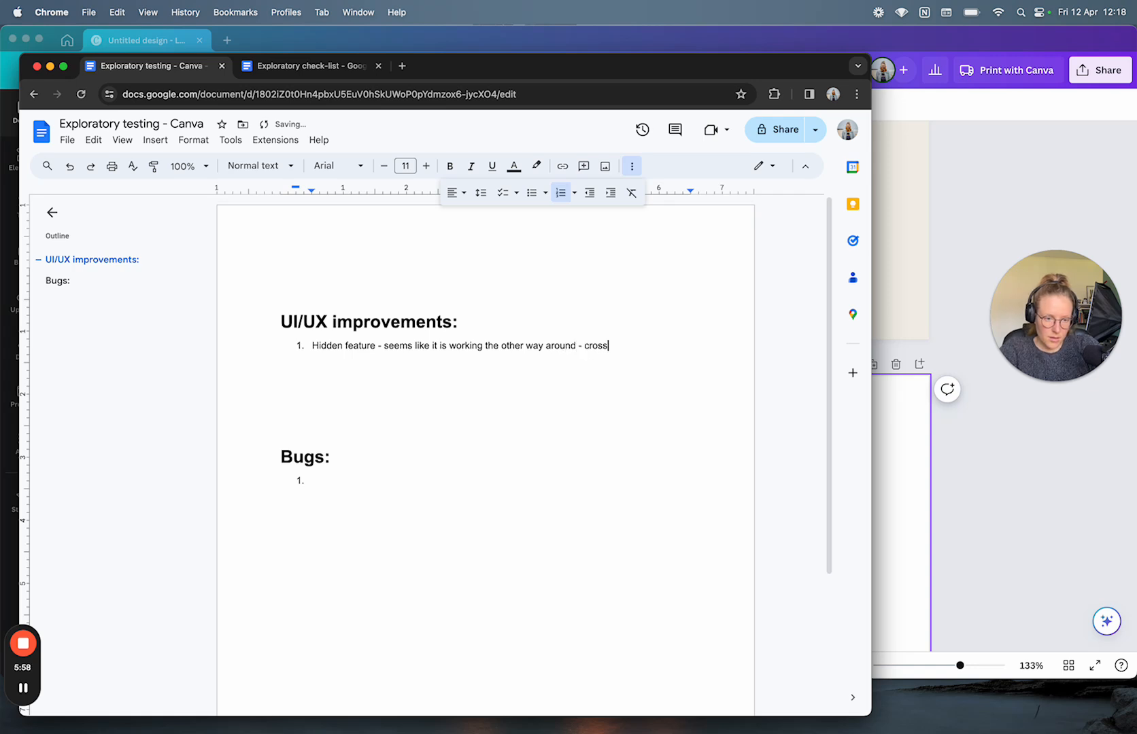
type("ed eye - hidden - open eye - viewable")
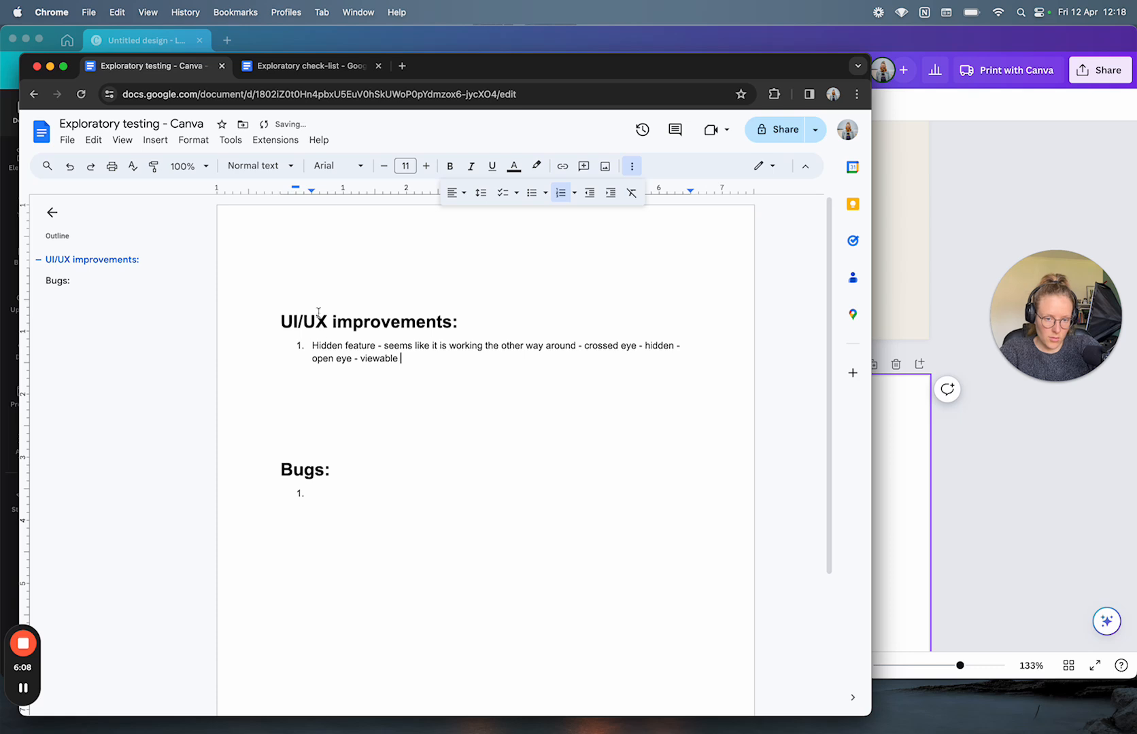
key("BackSpace")
type("=")
left_click(642, 348)
key("BackSpace")
type("=")
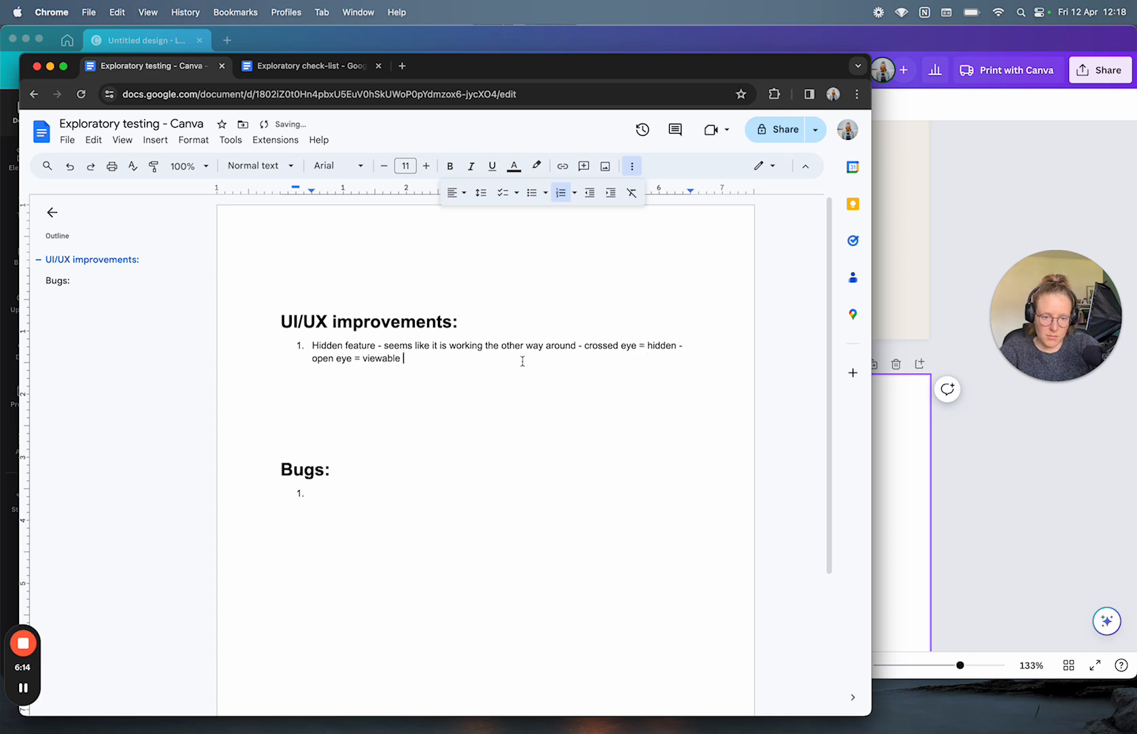
key("Return")
left_click(1065, 531)
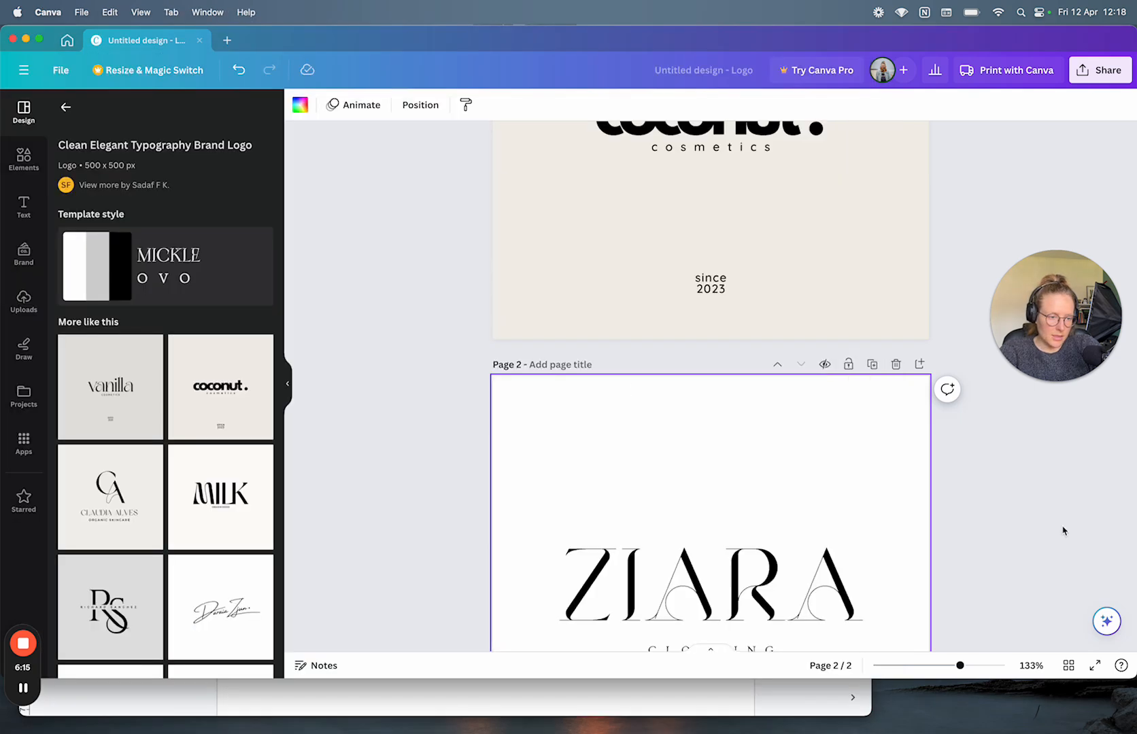
Step: Toggle page 2's visibility twice, then lock page 2 and test selecting the ZIARA text
left_click(829, 367)
left_click(826, 368)
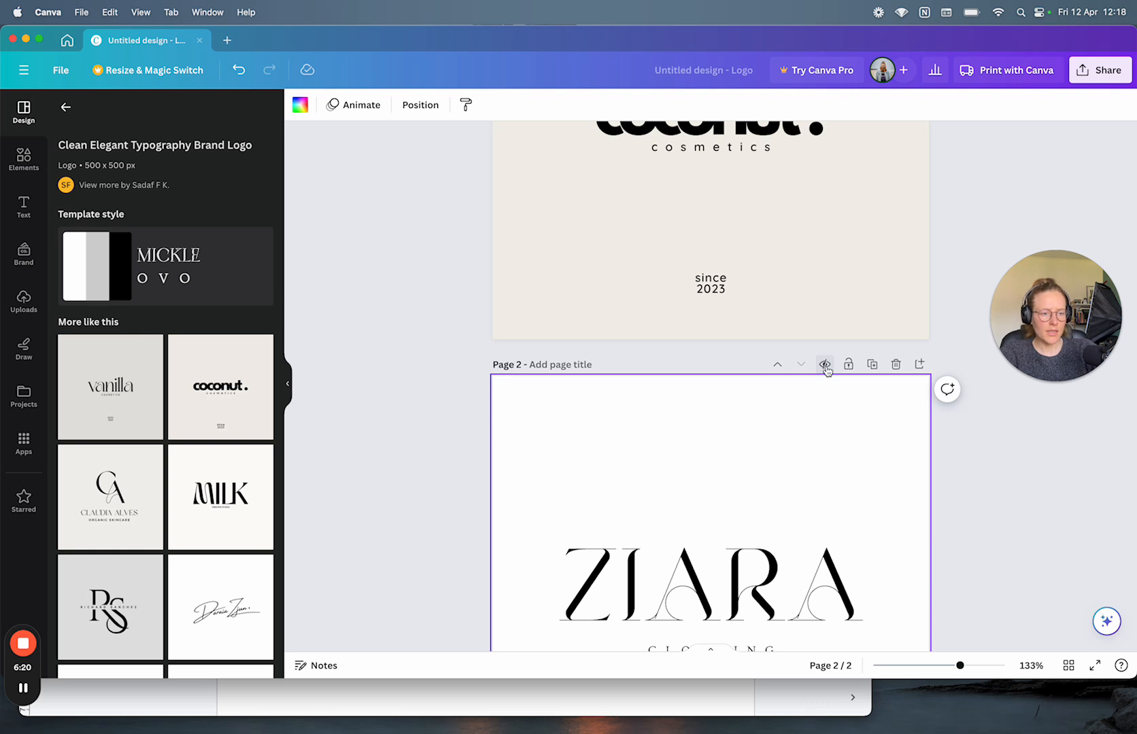
left_click(826, 368)
left_click(826, 368)
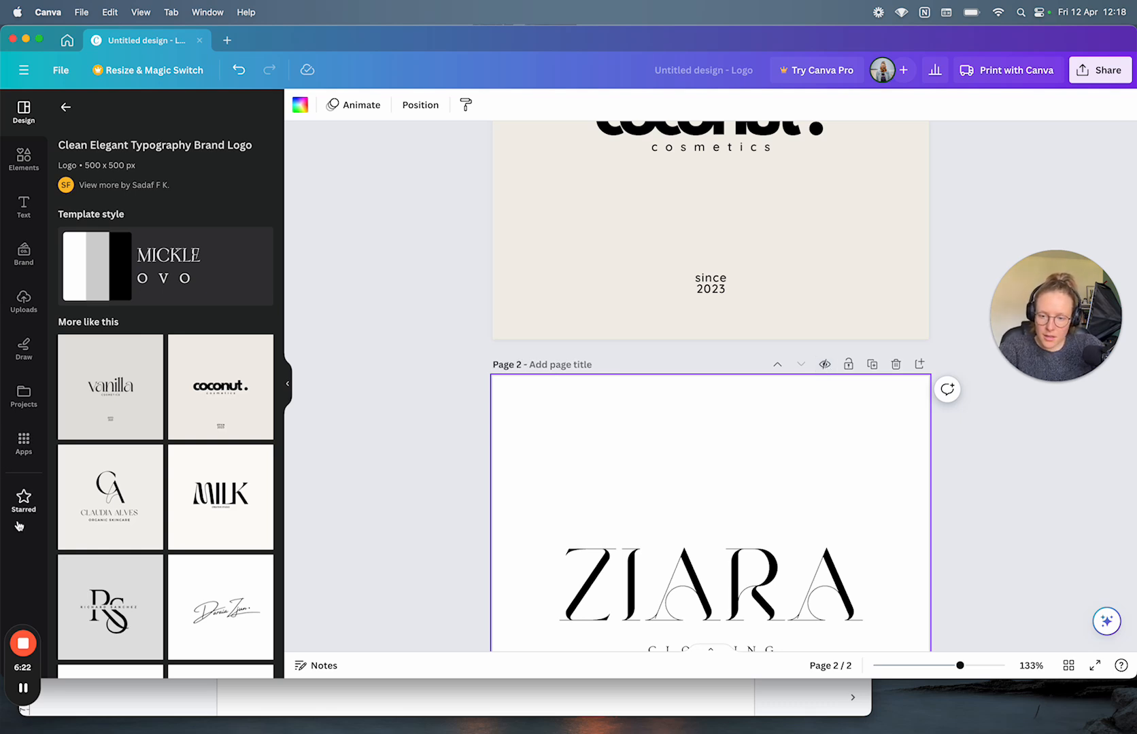
scroll(880, 382, "down", 2)
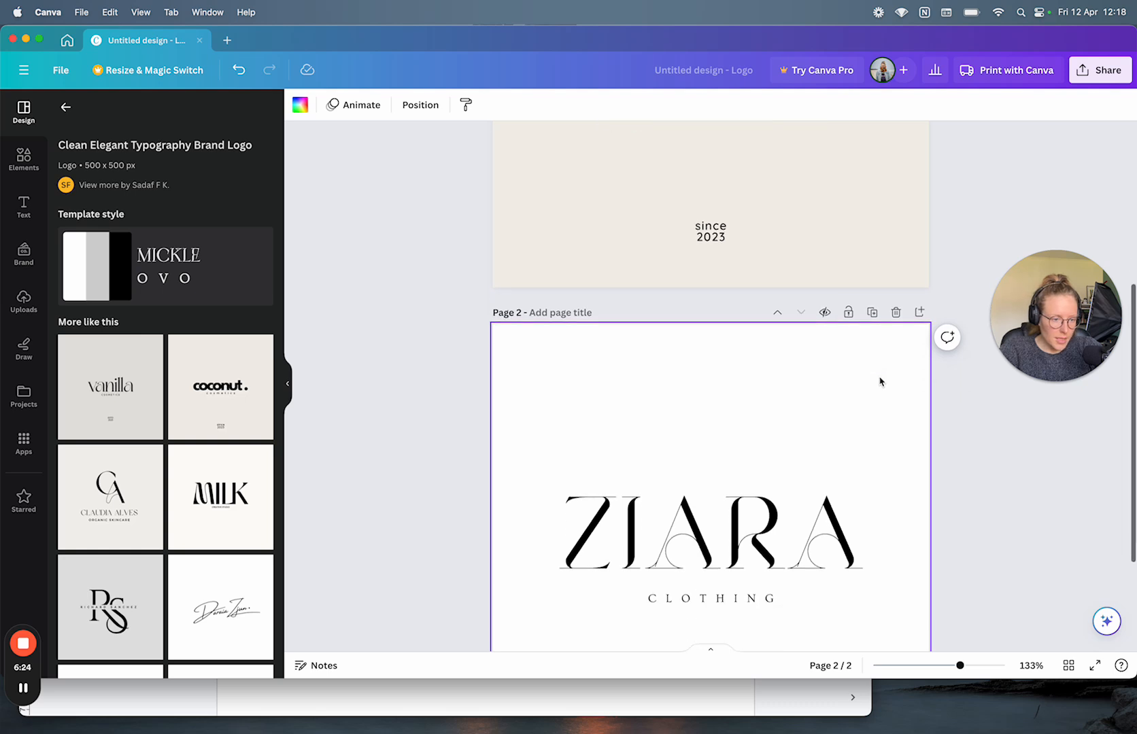
left_click(847, 312)
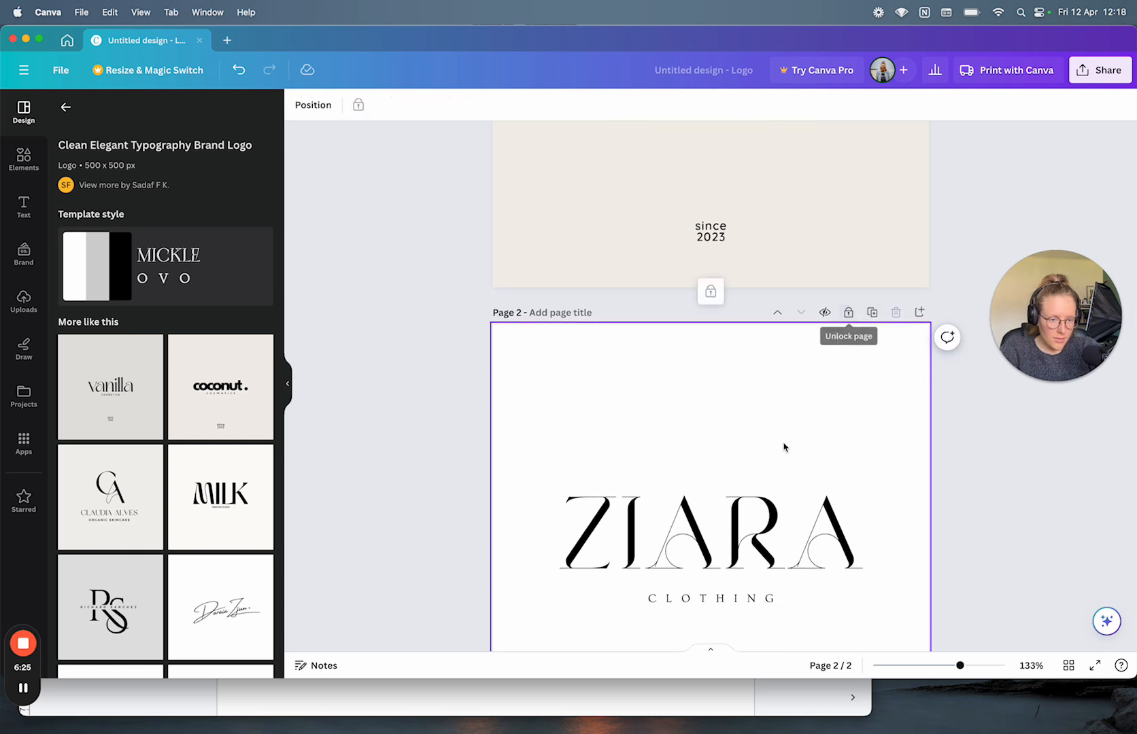
left_click(714, 524)
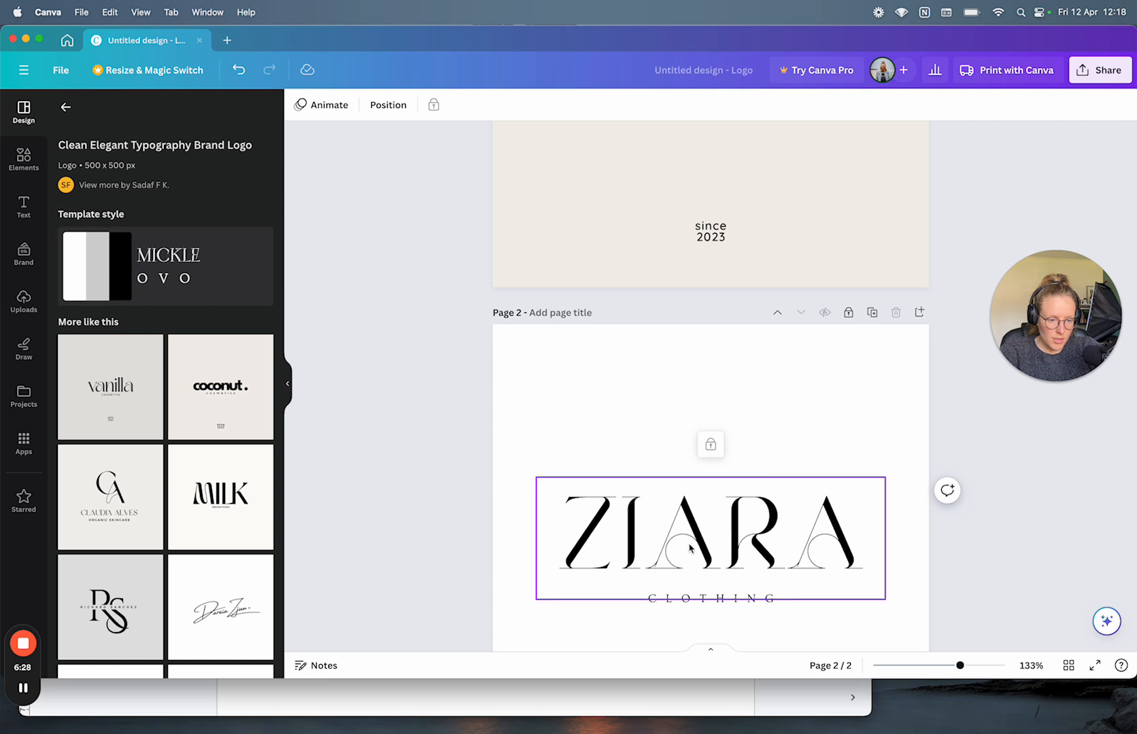
scroll(690, 548, "down", 5)
left_click(676, 465)
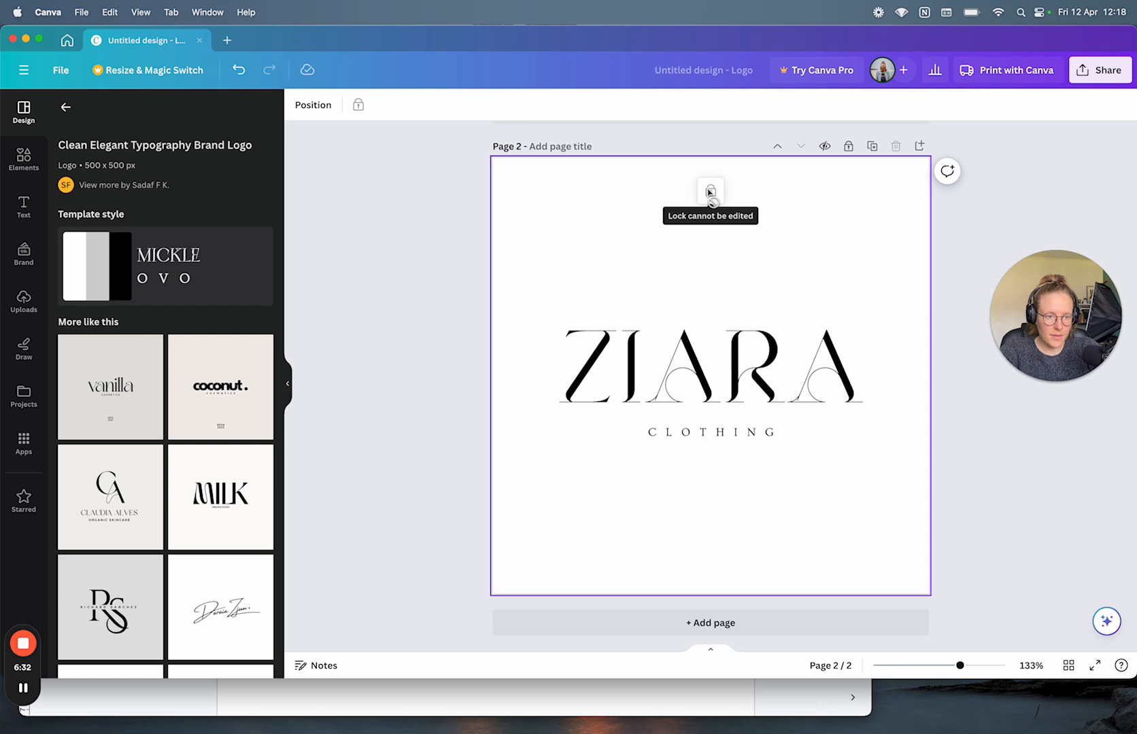
left_click(707, 387)
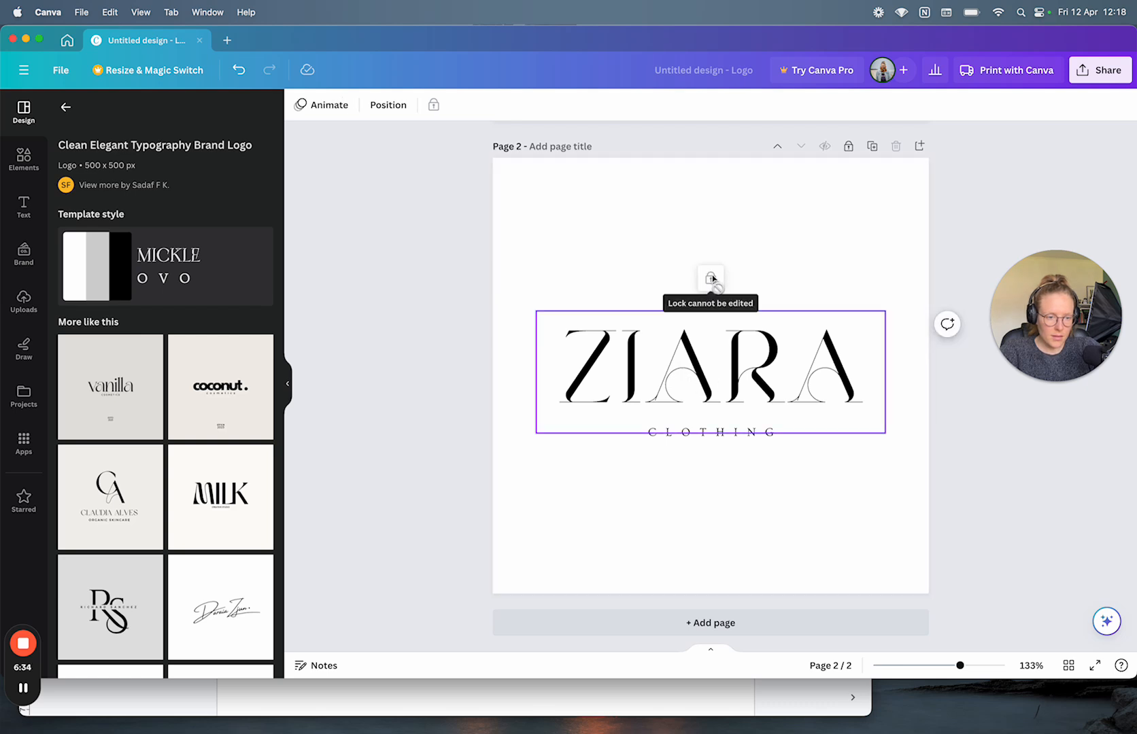
scroll(713, 452, "up", 7)
scroll(713, 452, "down", 4)
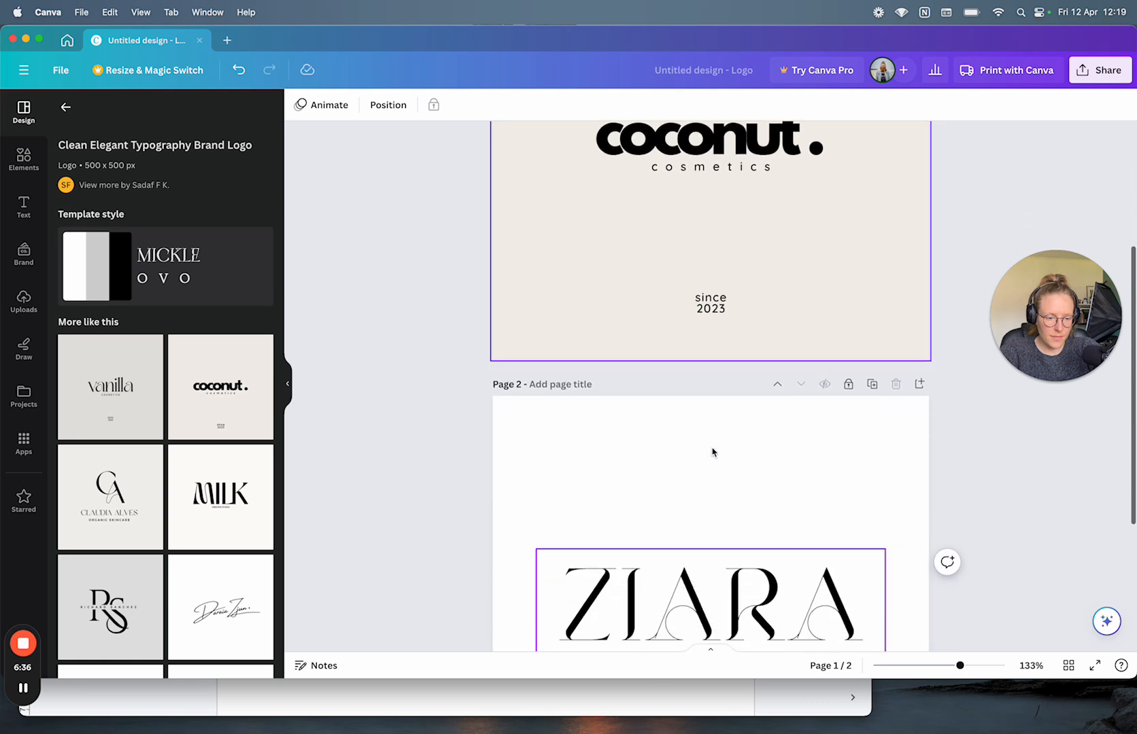
Step: Unlock page 2, enlarge the ZIARA text box, re-lock the page, and add blank Page 3
left_click(848, 386)
scroll(847, 387, "down", 4)
scroll(848, 388, "up", 3)
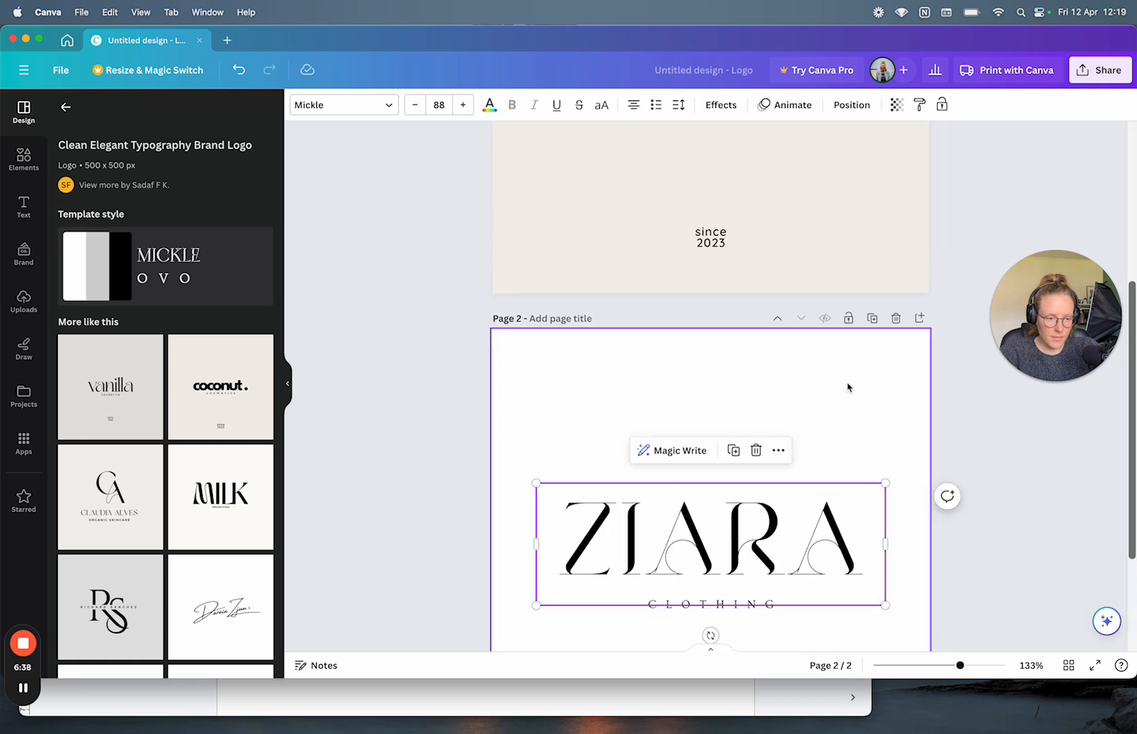
left_click_drag(884, 483, 915, 472)
left_click(848, 318)
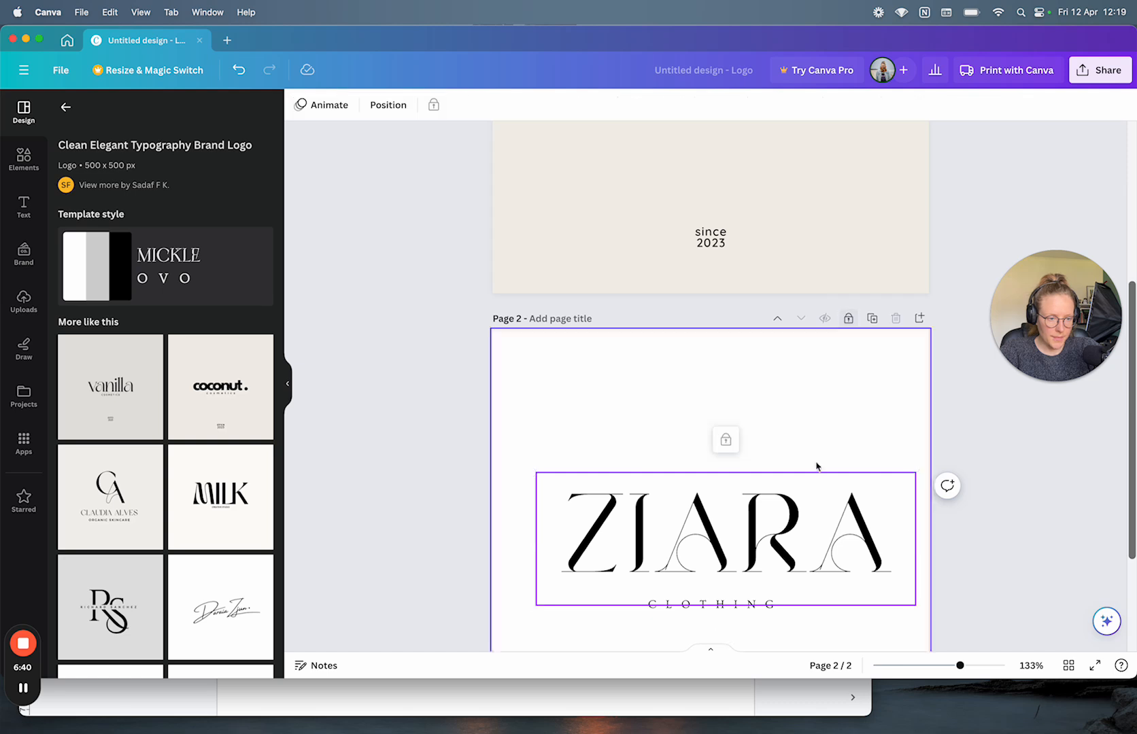
scroll(801, 548, "down", 3)
left_click(686, 620)
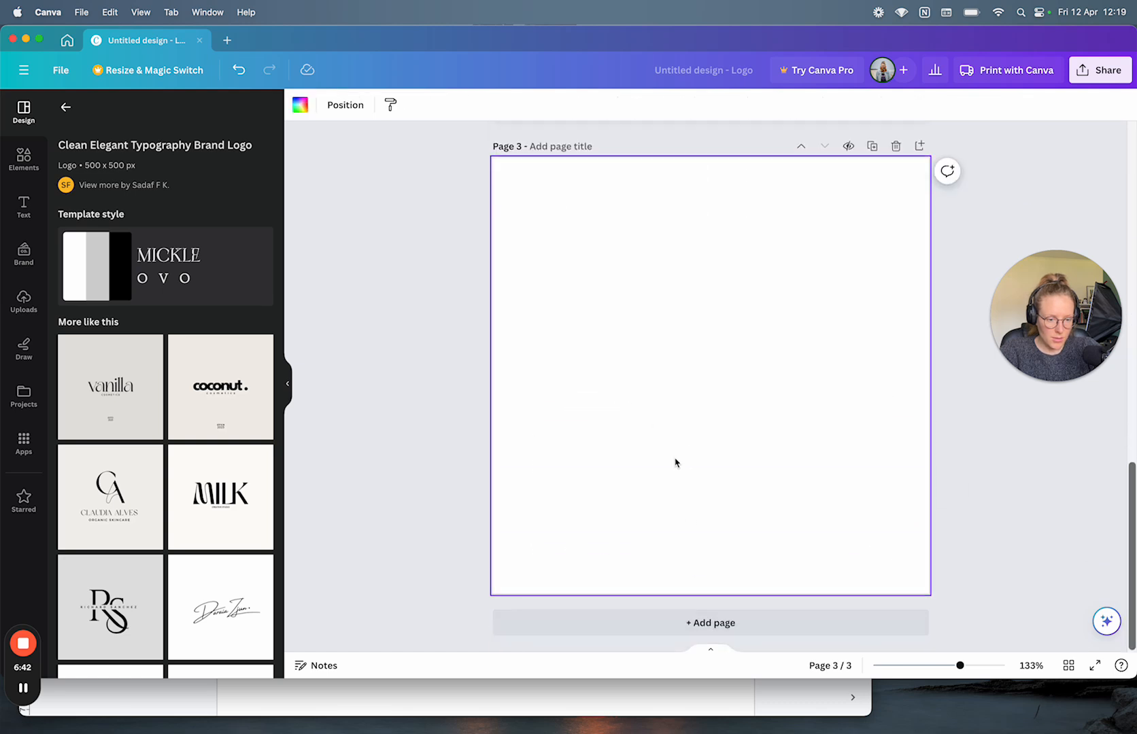
Step: Add blank pages until the design has 32, then apply the Vanilla Cosmetics logo to Page 32
left_click(593, 625)
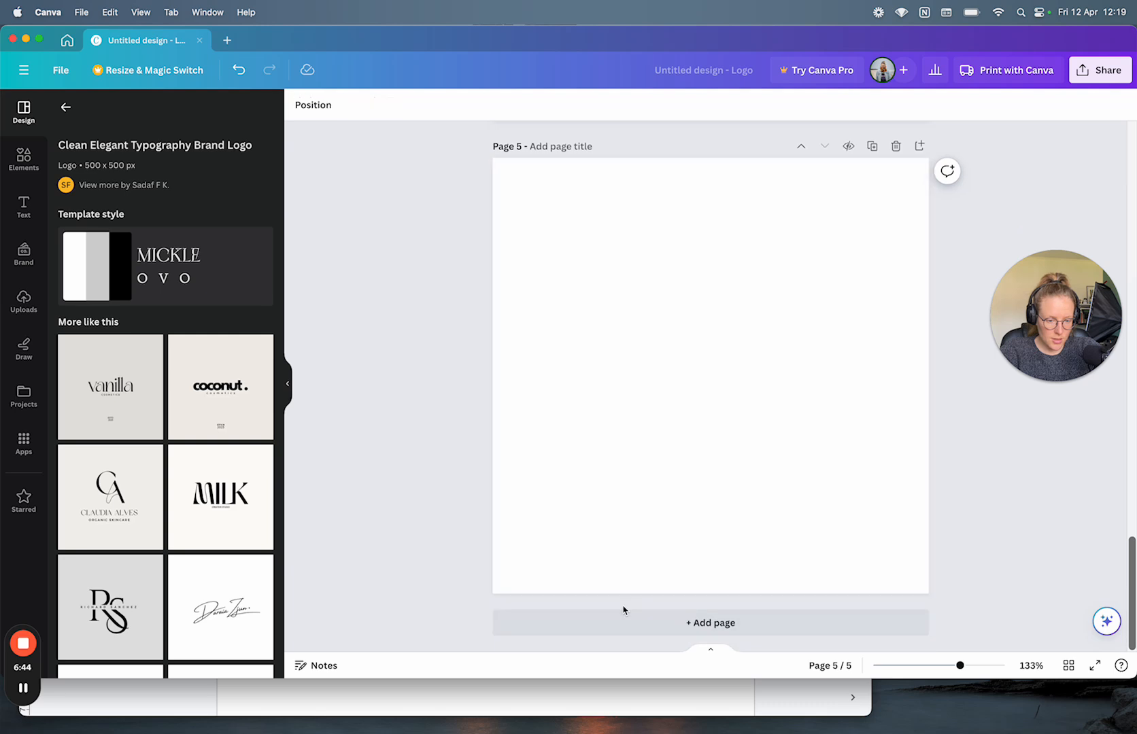
left_click(618, 622)
left_click(617, 622)
left_click(618, 623)
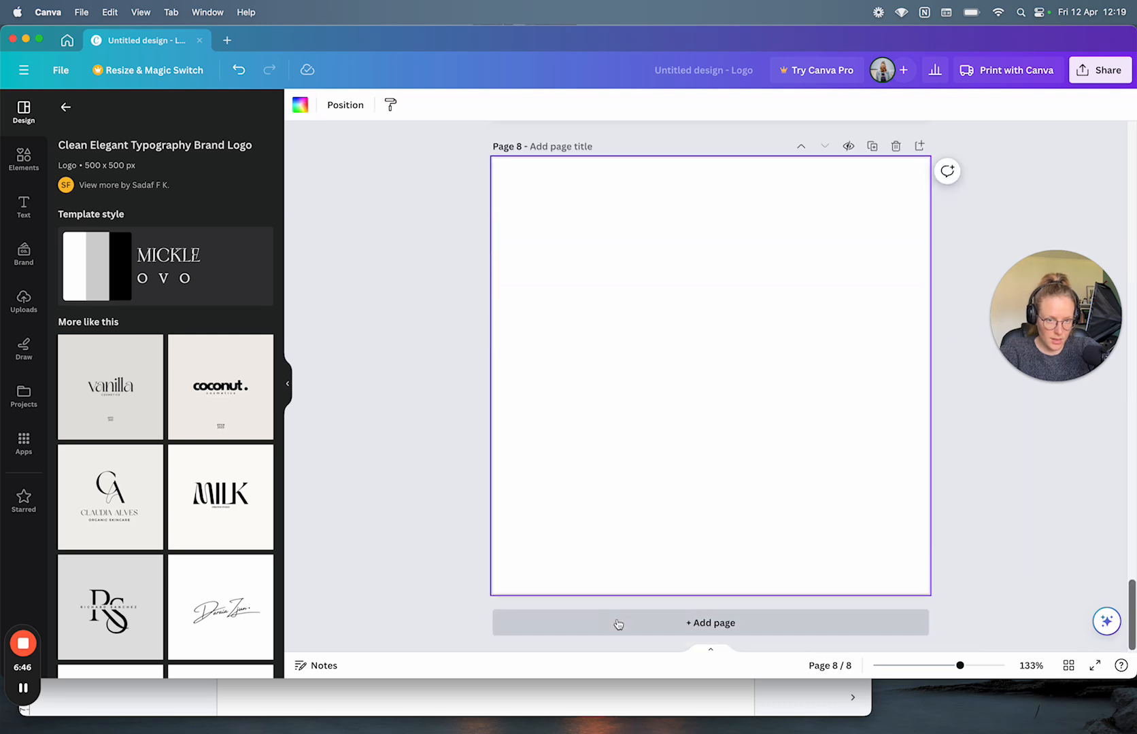
left_click(618, 623)
left_click(618, 623)
left_click(618, 623)
left_click(618, 623)
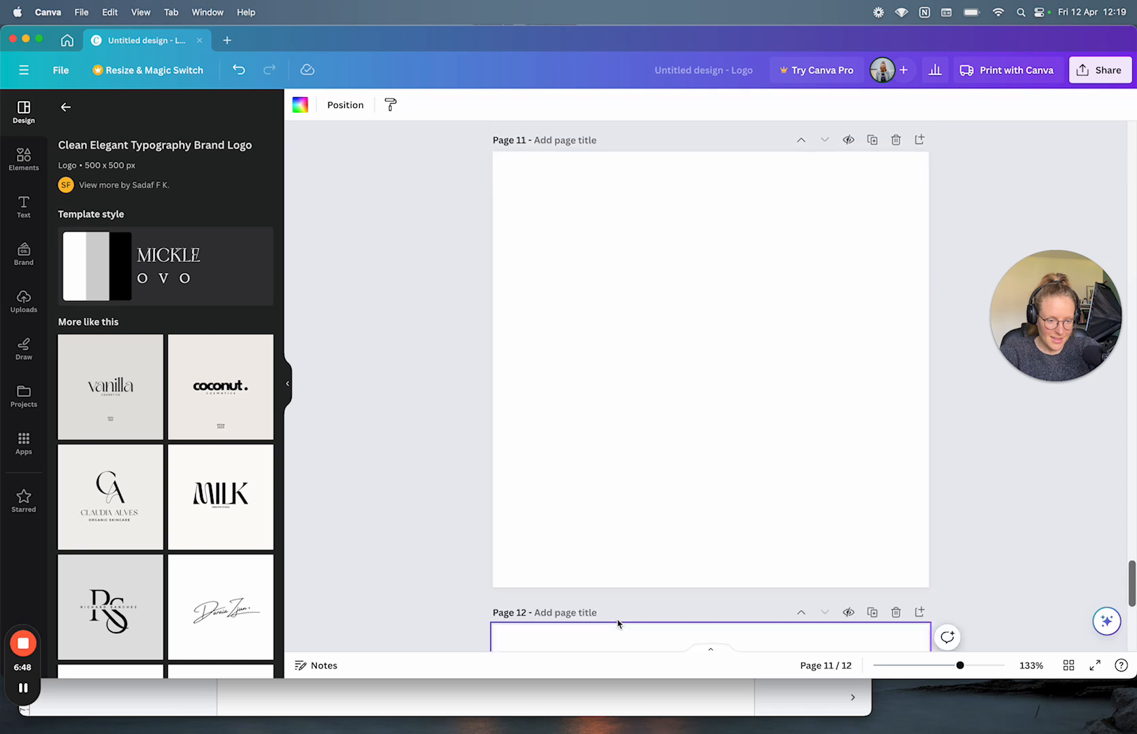
left_click(618, 623)
left_click(618, 623)
left_click(618, 622)
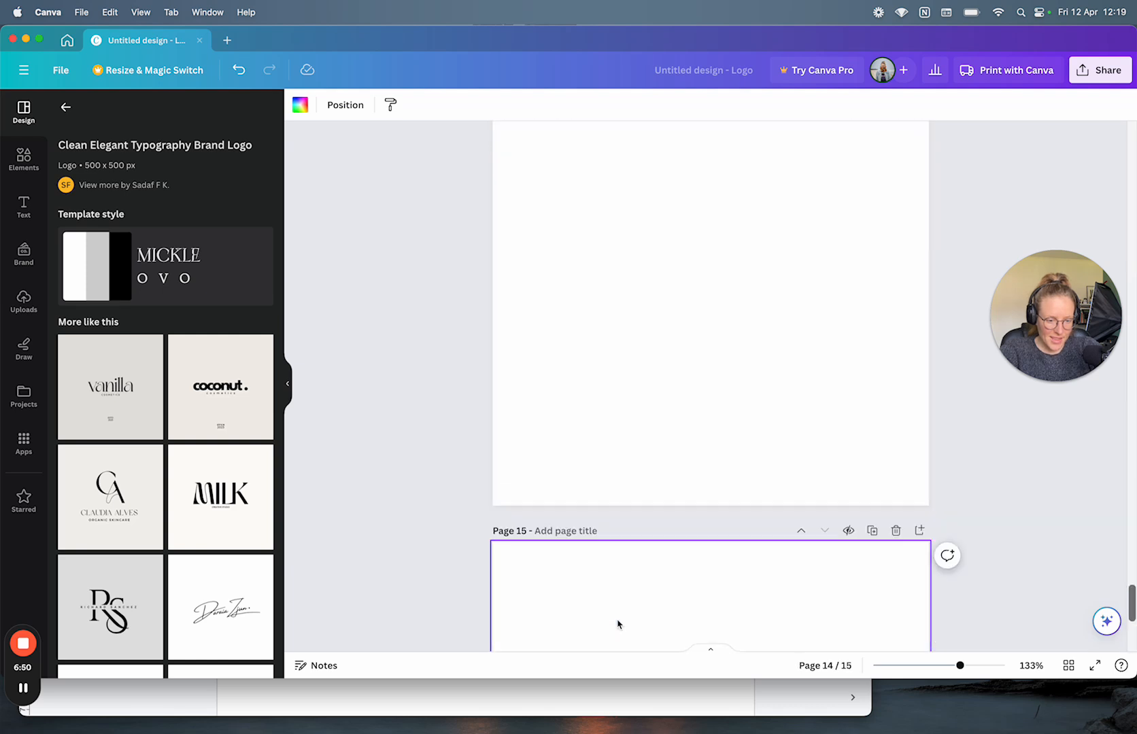
left_click(618, 623)
left_click(618, 623)
left_click(618, 624)
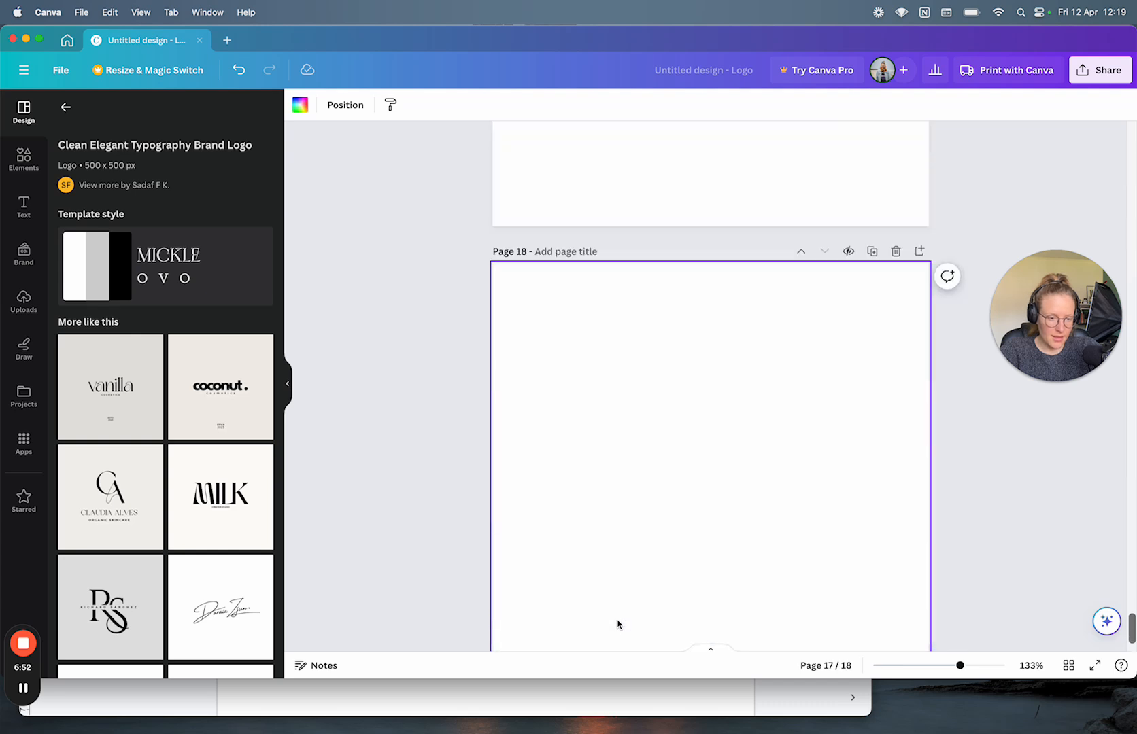
left_click(618, 625)
left_click(618, 624)
left_click(618, 624)
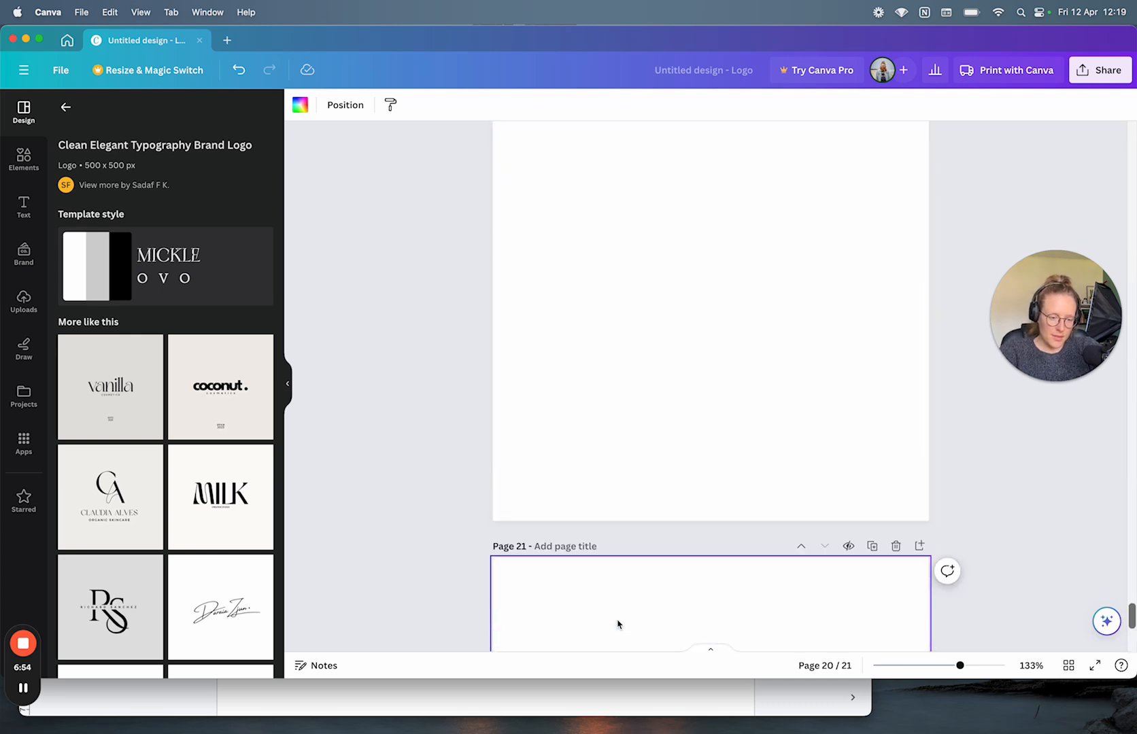
left_click(618, 624)
left_click(618, 624)
left_click(618, 624)
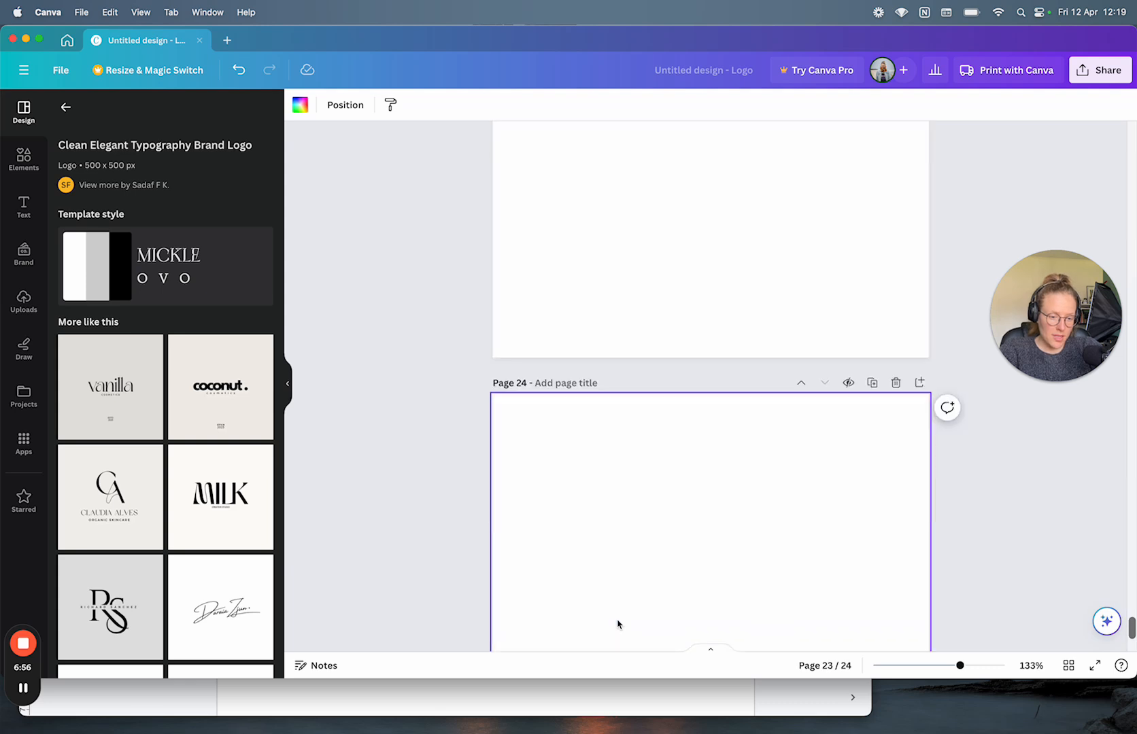
left_click(618, 624)
left_click(618, 624)
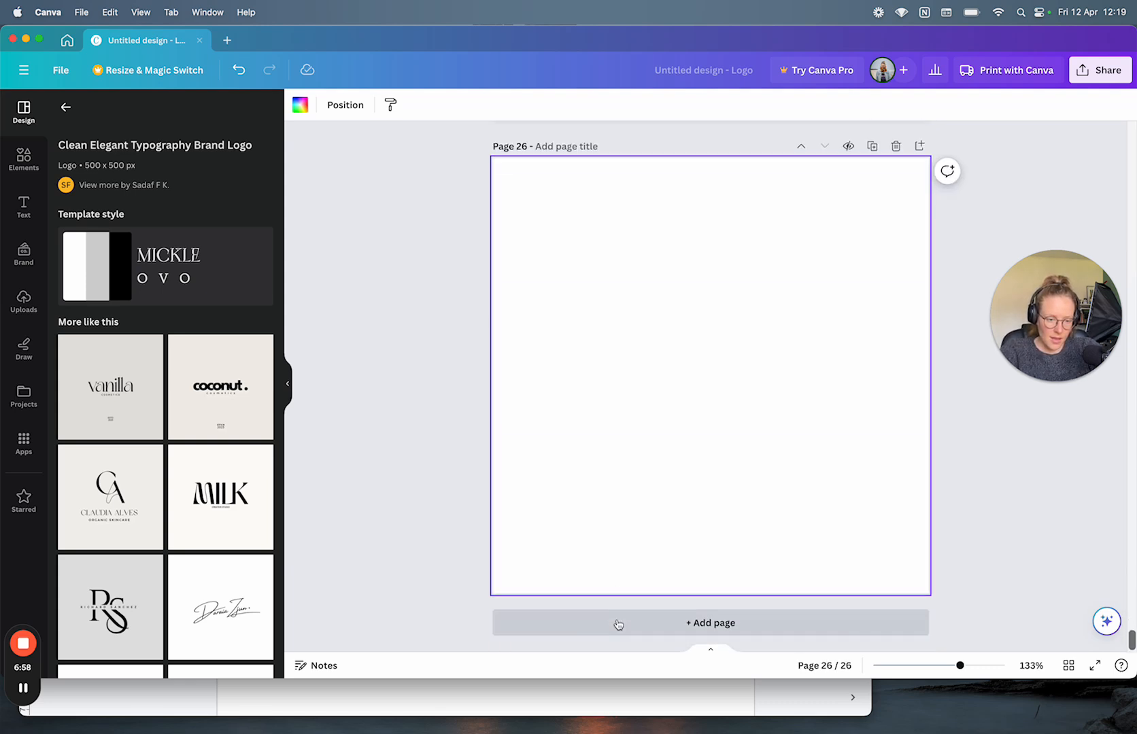
left_click(618, 624)
left_click(618, 625)
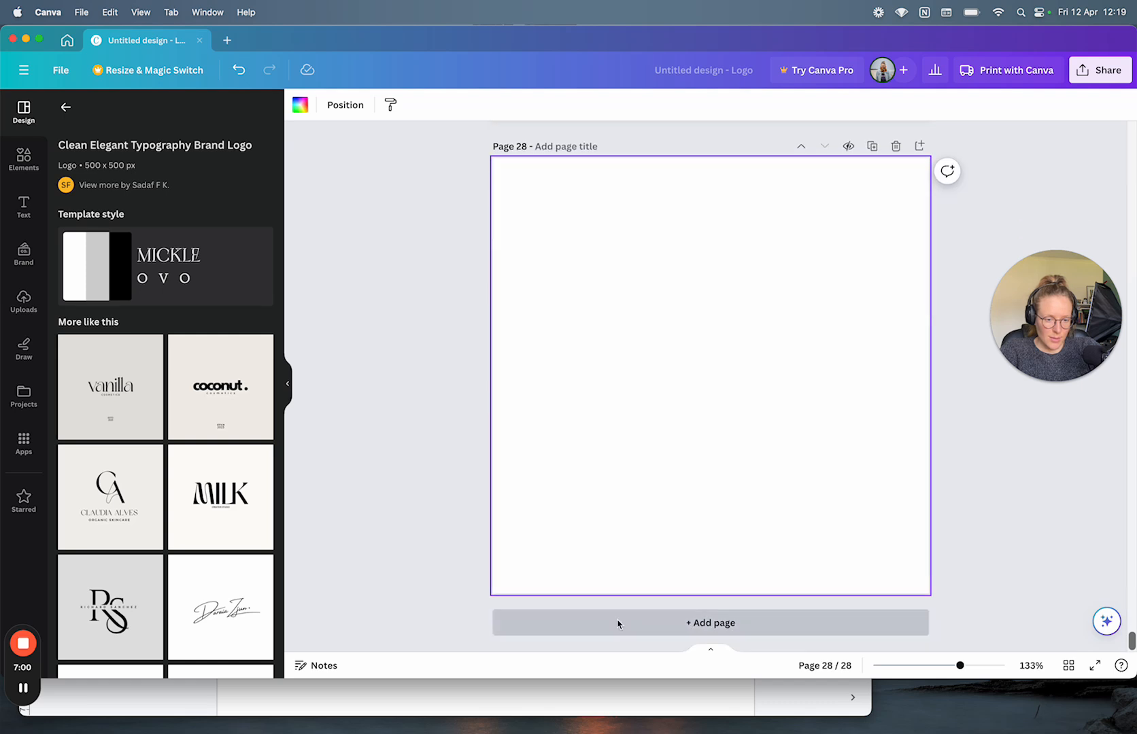
left_click(618, 624)
left_click(618, 624)
left_click(618, 624)
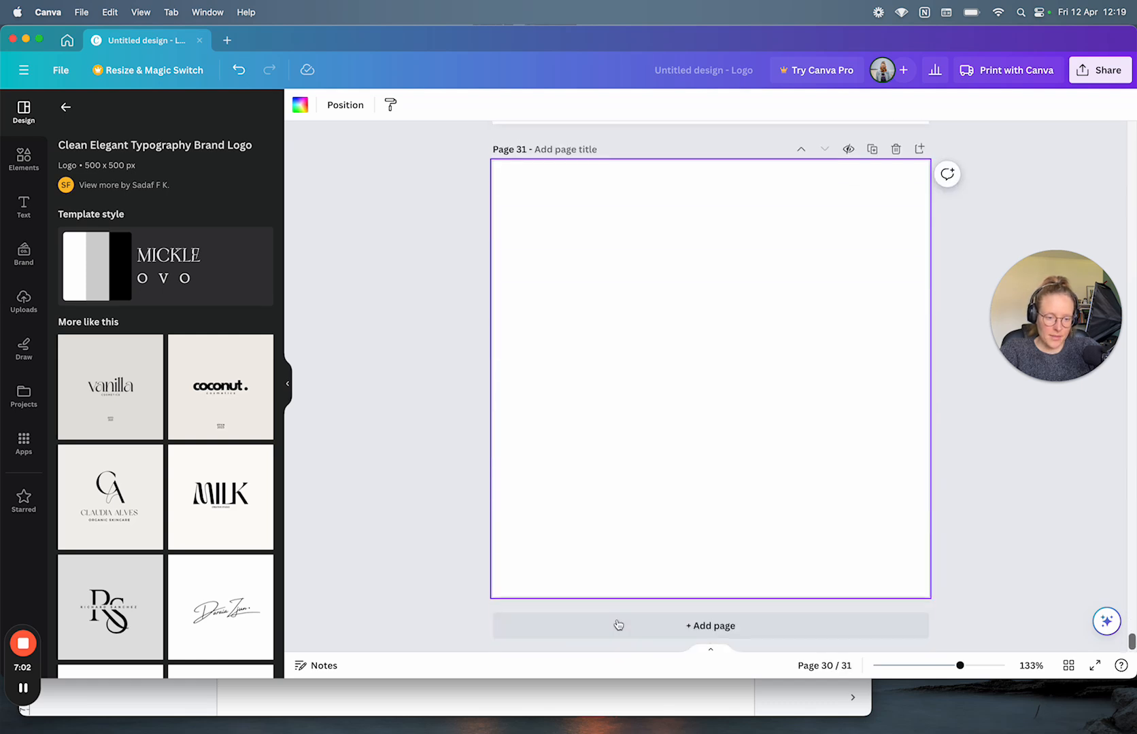
left_click(618, 624)
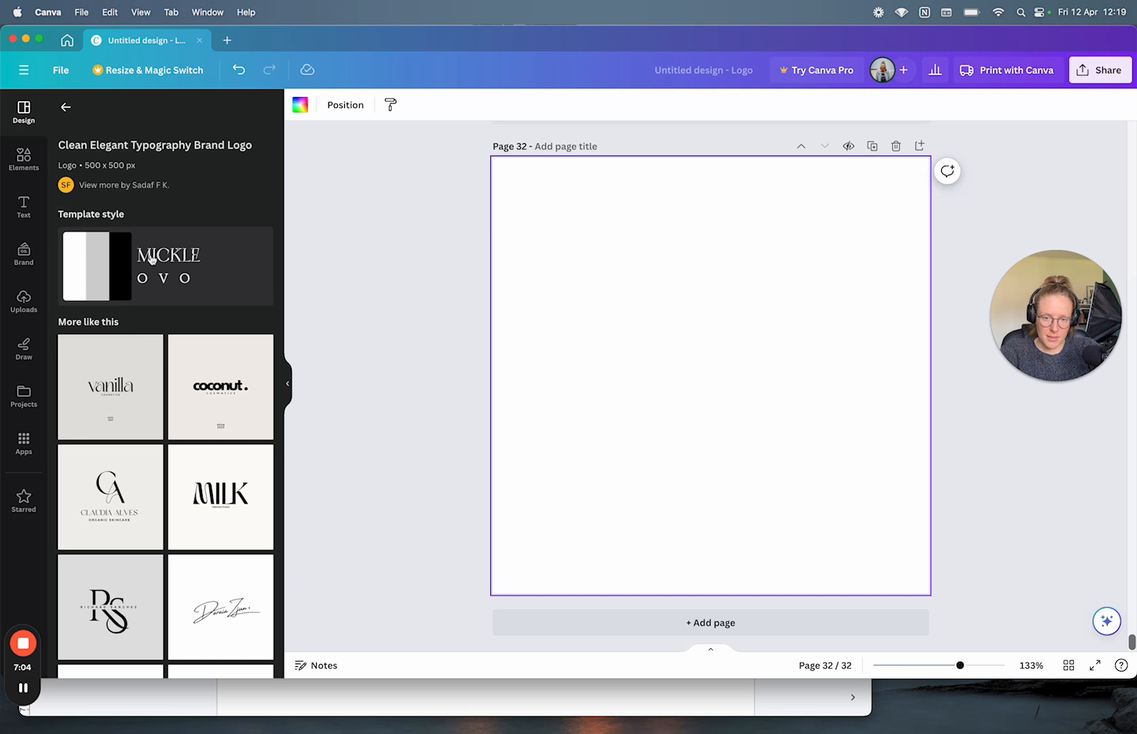
left_click(141, 398)
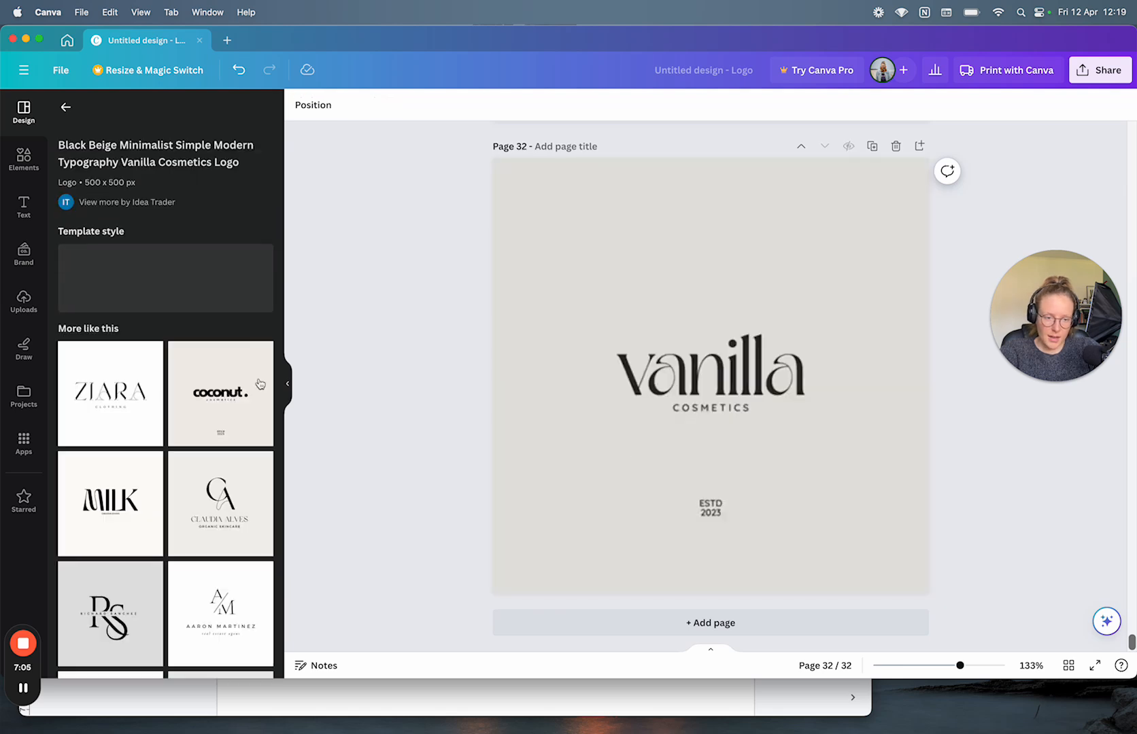
Step: Add Page 33 and apply the Coconut cosmetics logo template to it
left_click(607, 625)
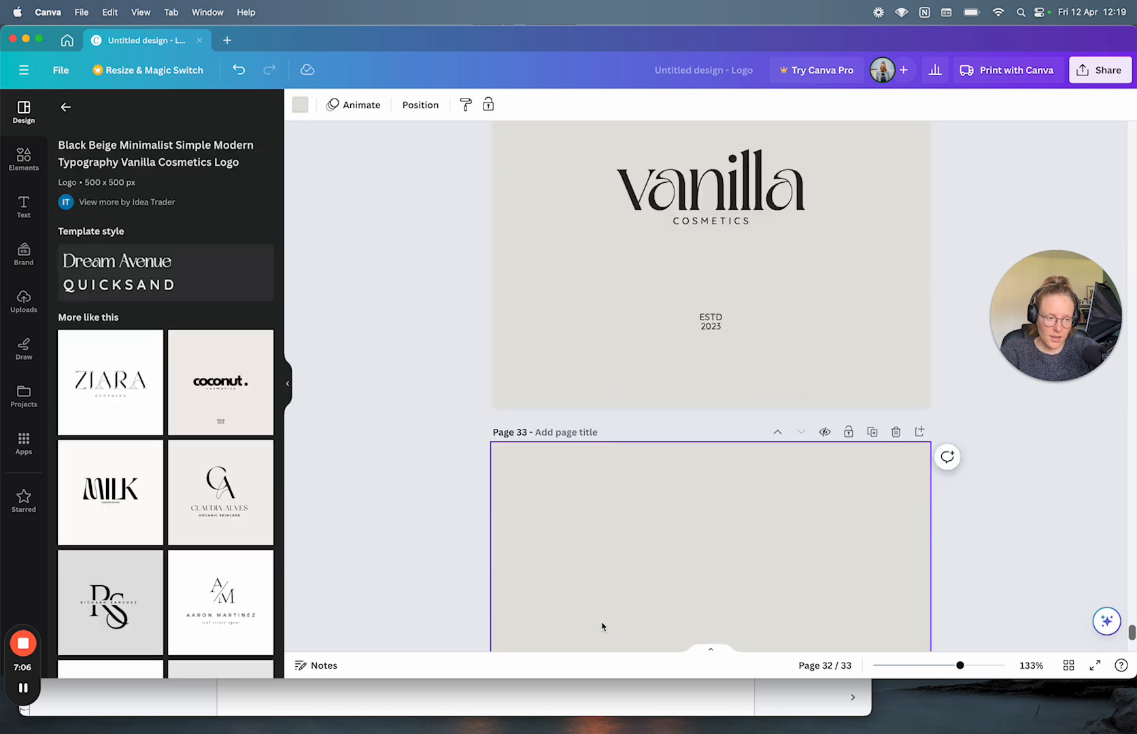
left_click(234, 379)
scroll(673, 427, "up", 5)
scroll(673, 427, "down", 3)
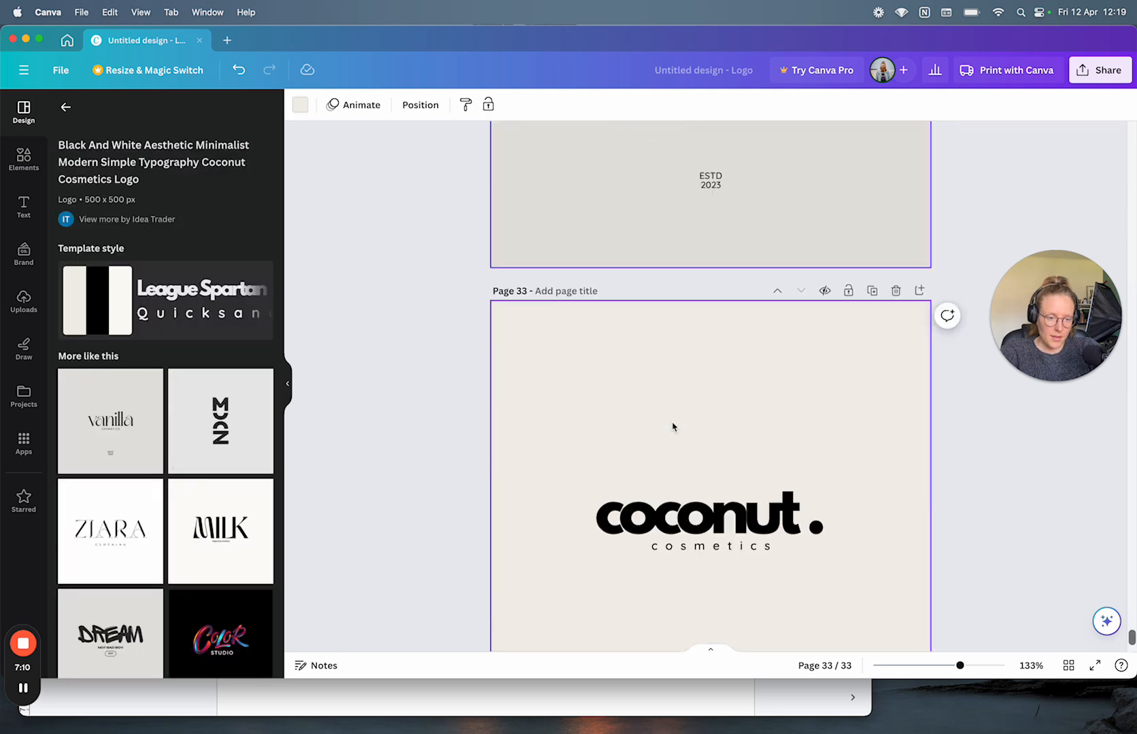
scroll(673, 428, "down", 2)
scroll(807, 326, "up", 2)
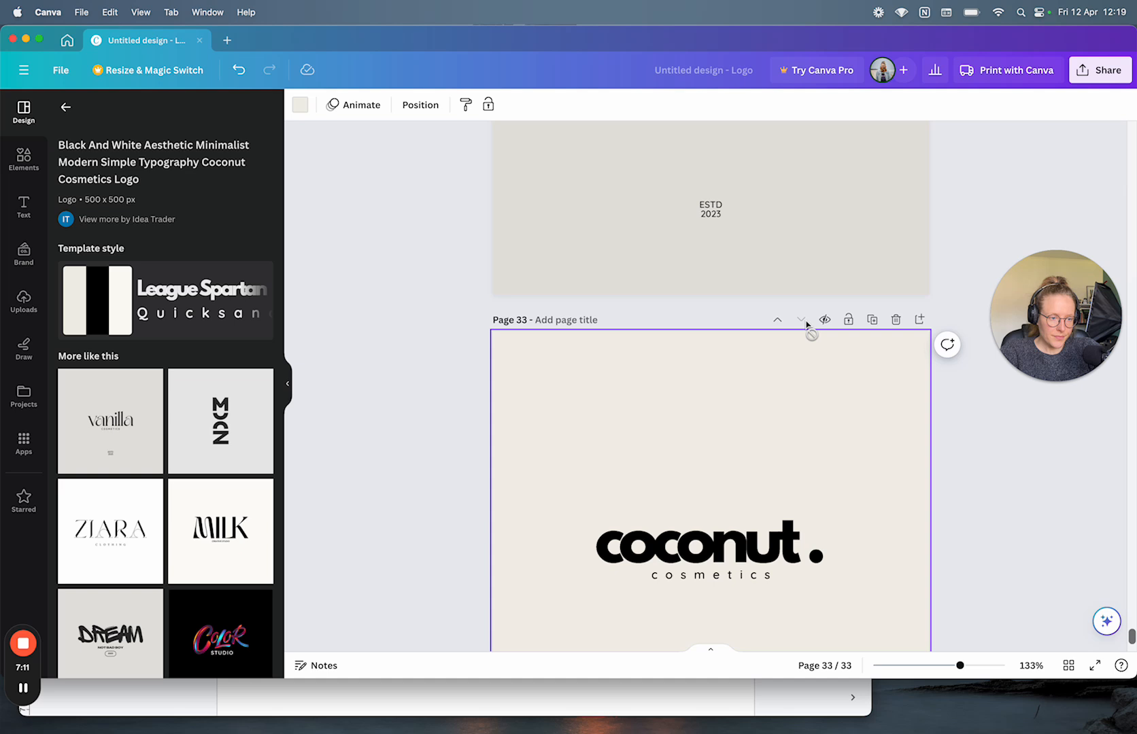
Step: Delete pages 33 and 32, duplicate the last blank page, and move the copy up one place
left_click(896, 325)
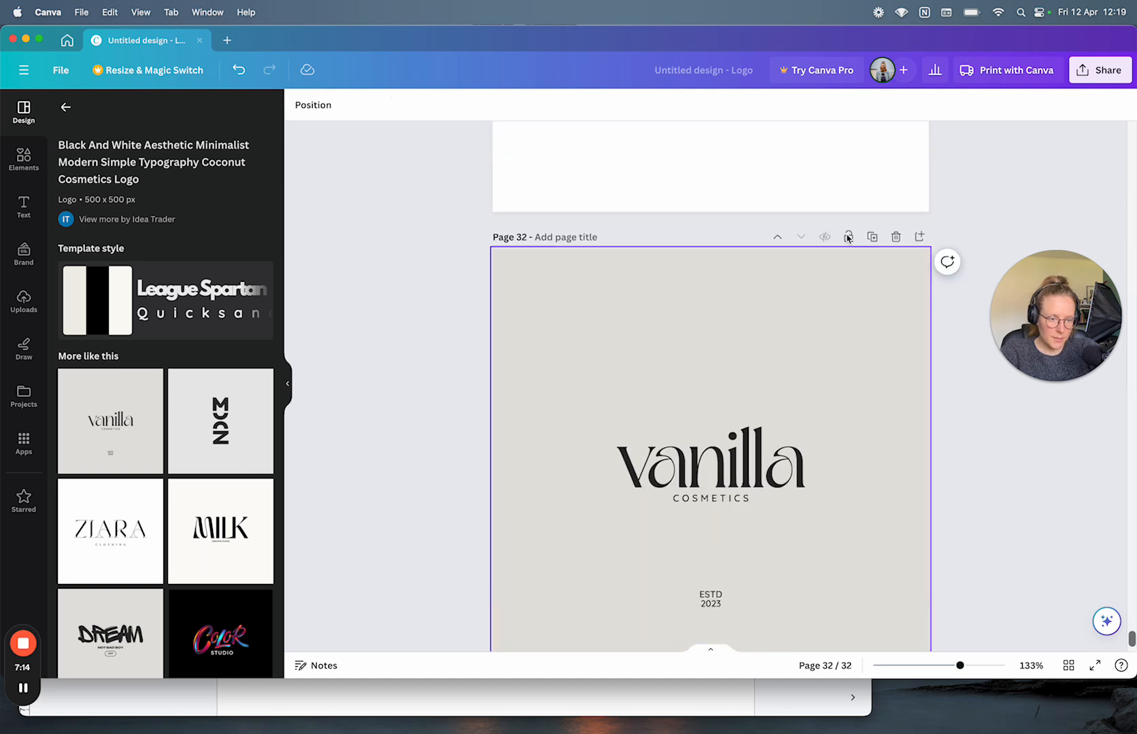
left_click(897, 282)
scroll(901, 269, "up", 3)
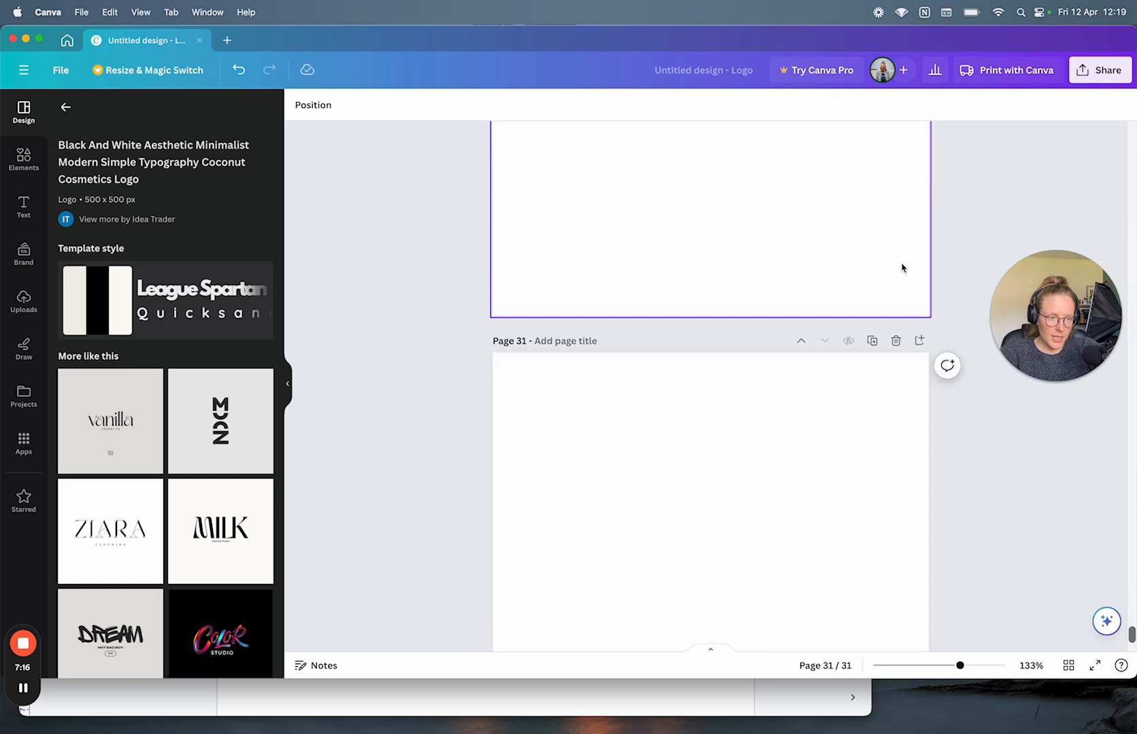
left_click(870, 364)
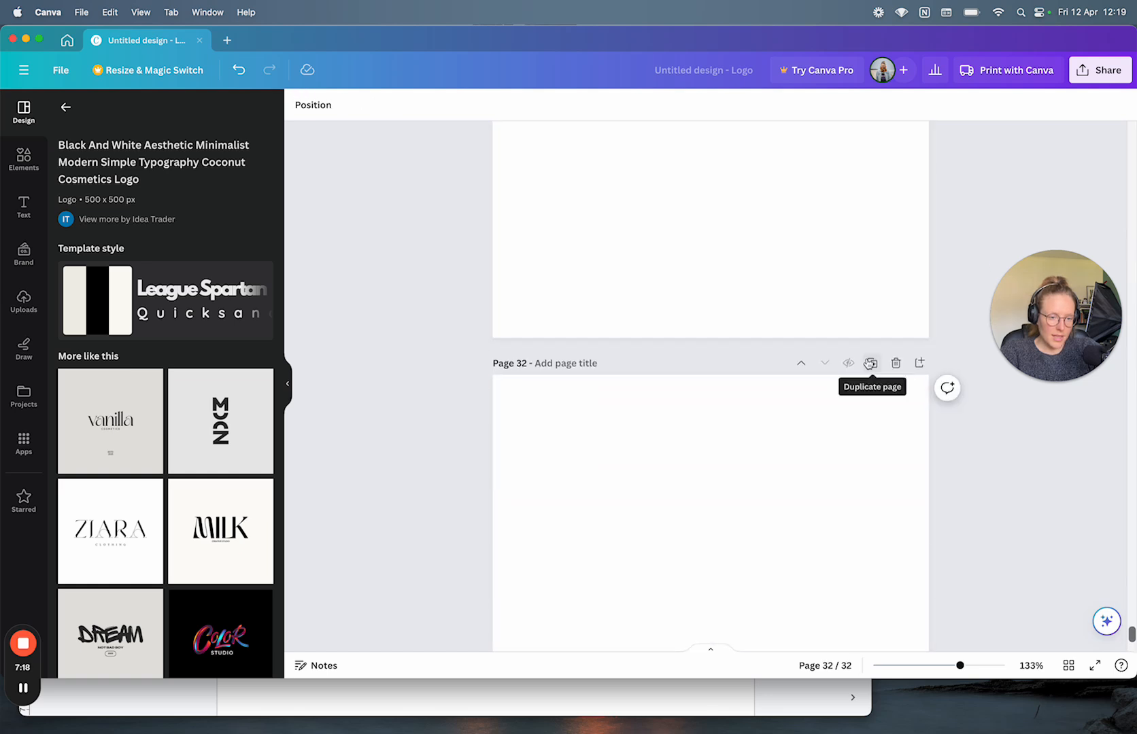
left_click(800, 367)
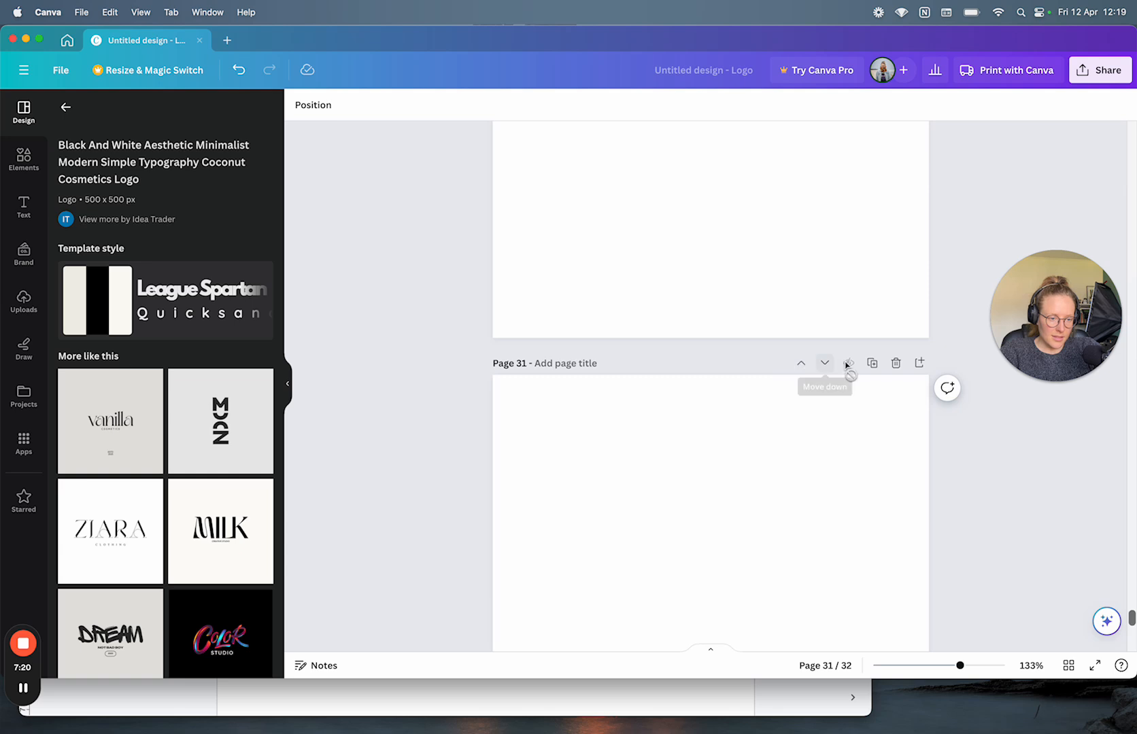
left_click(795, 449)
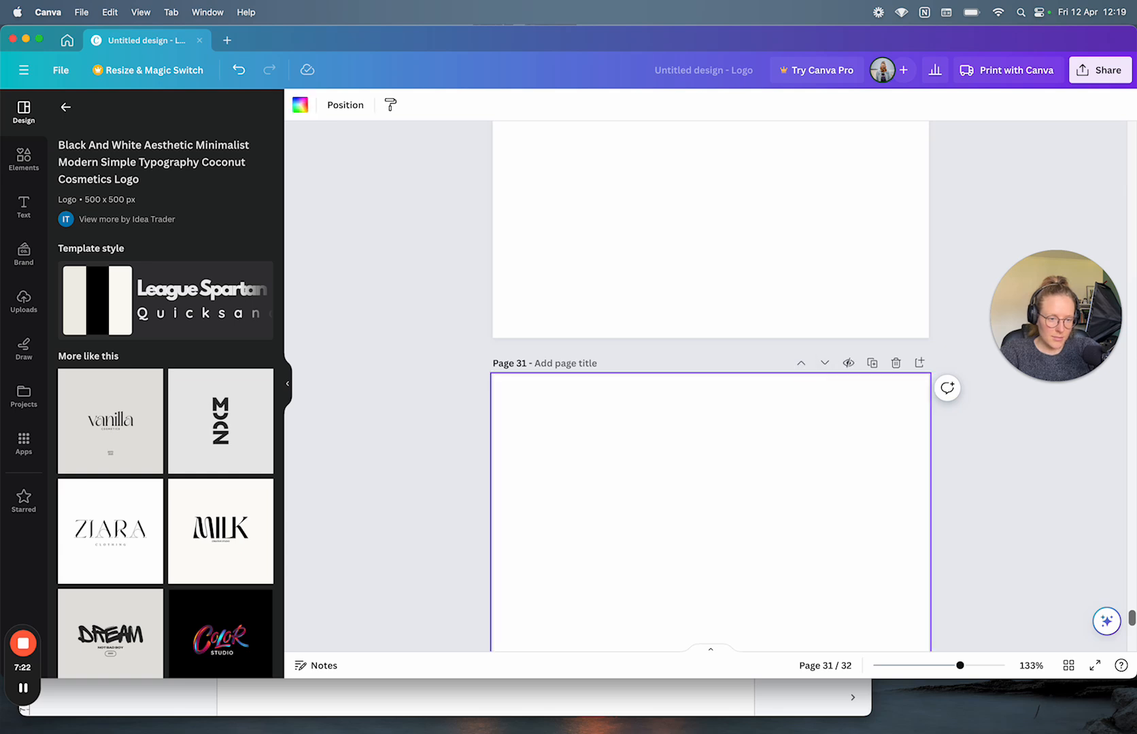
Step: Fill three sticky notes with text (sffsdf, sdfds, sdasdsa), spread them apart, and rotate the third nearly upside down
type("sffsdfdsfs")
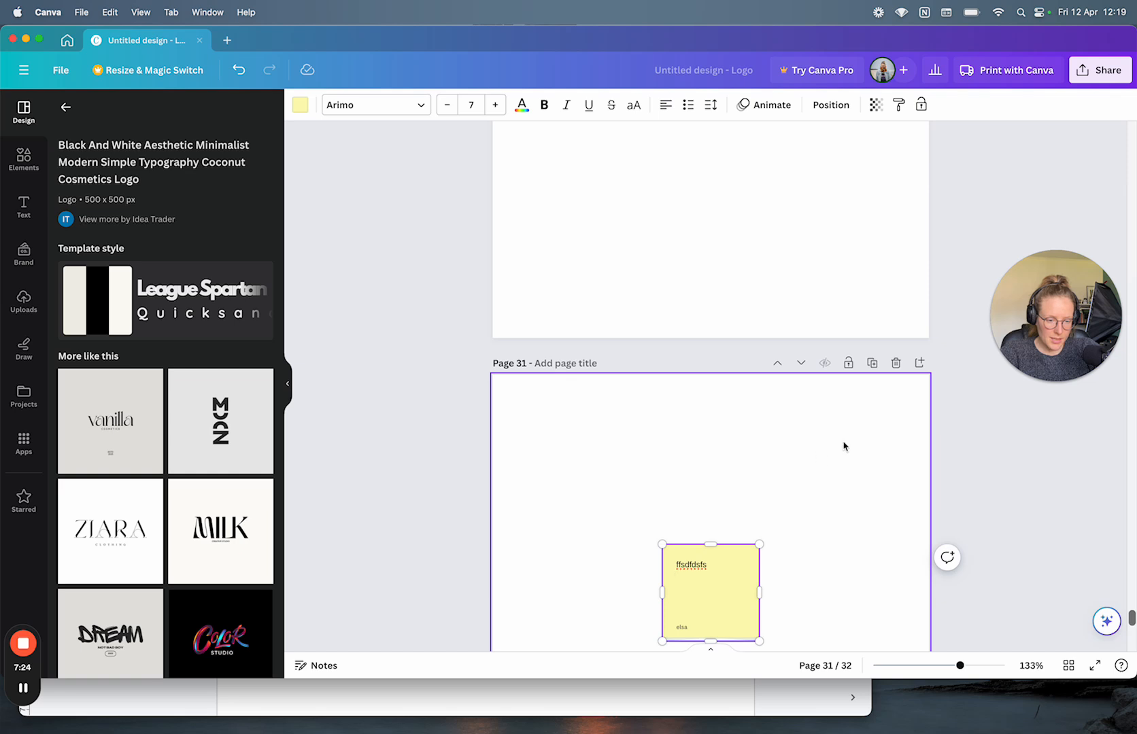
left_click(844, 446)
scroll(844, 447, "down", 2)
type("sdfdsfdsf")
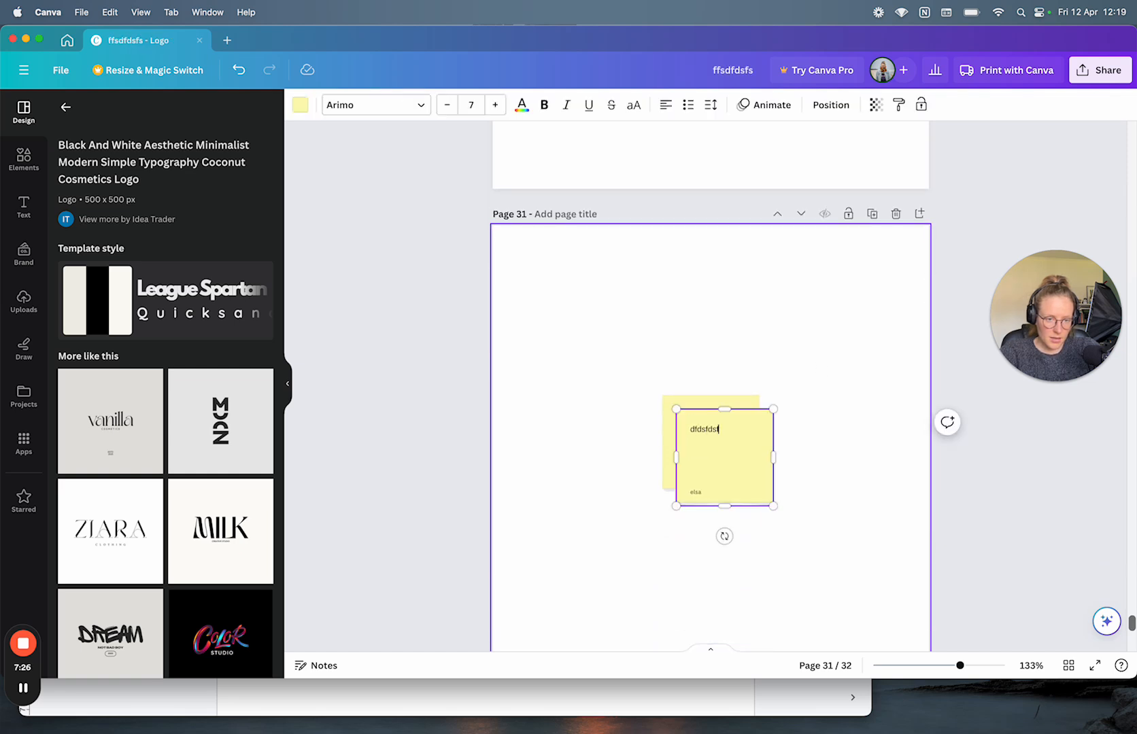
scroll(728, 309, "down", 2)
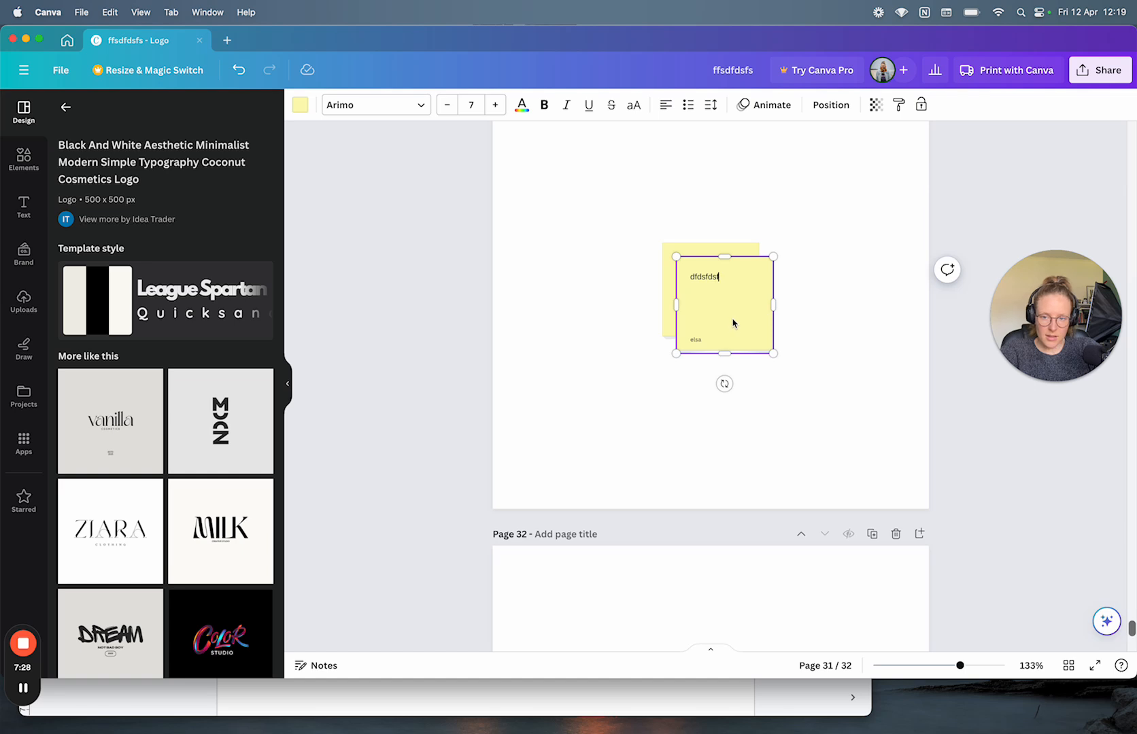
left_click_drag(736, 325, 825, 400)
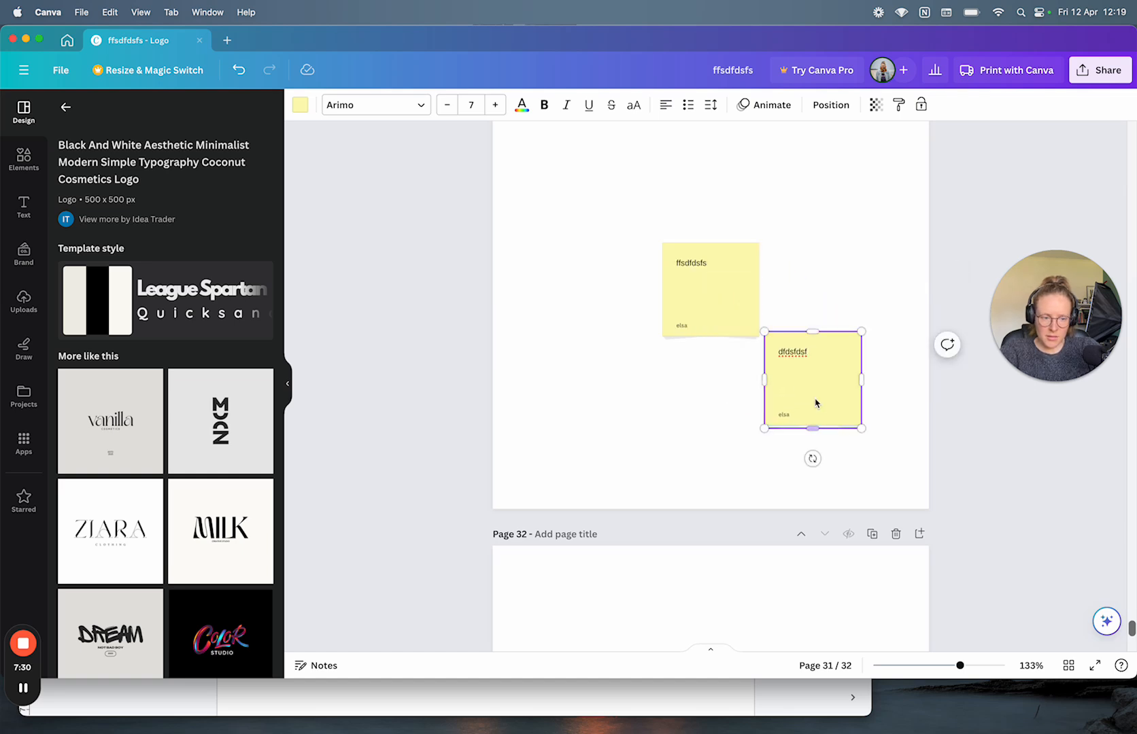
left_click(705, 396)
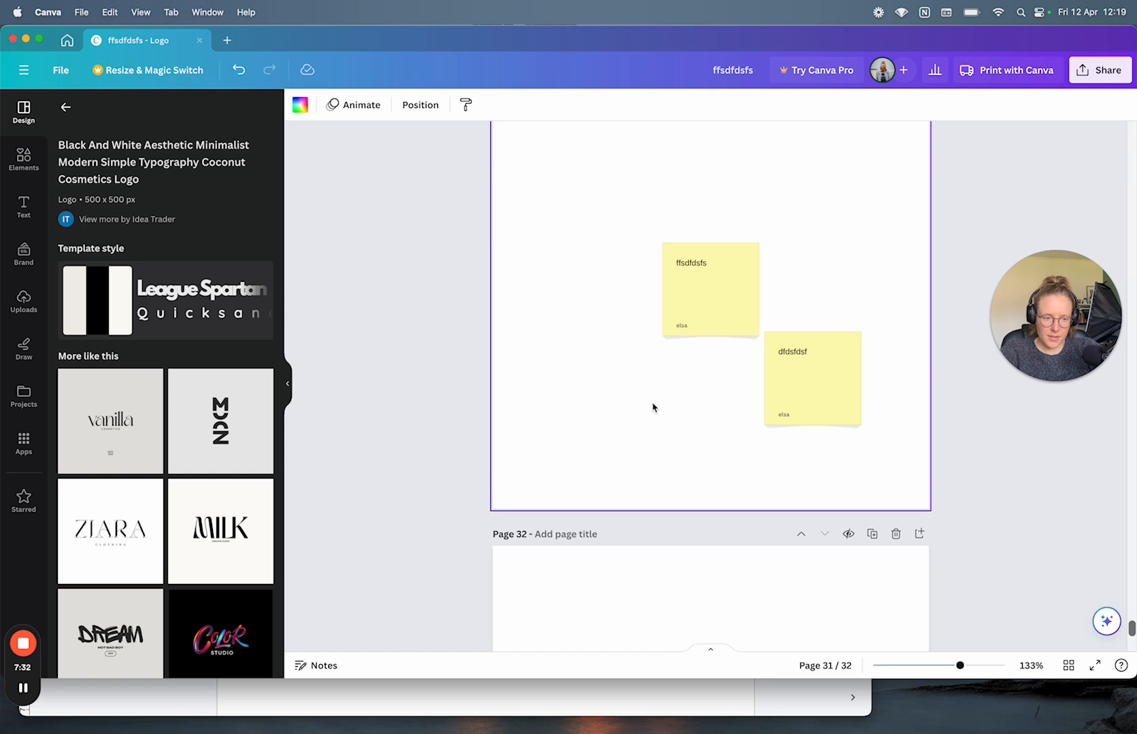
type("sdasdsa")
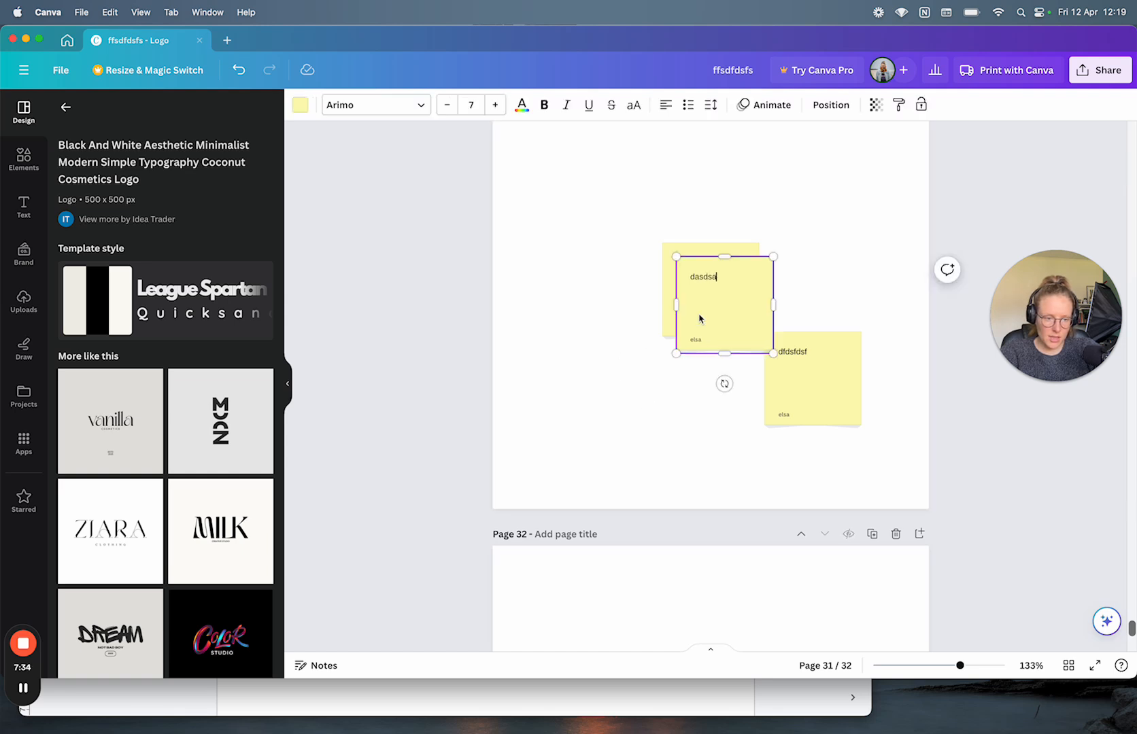
left_click_drag(725, 317, 607, 422)
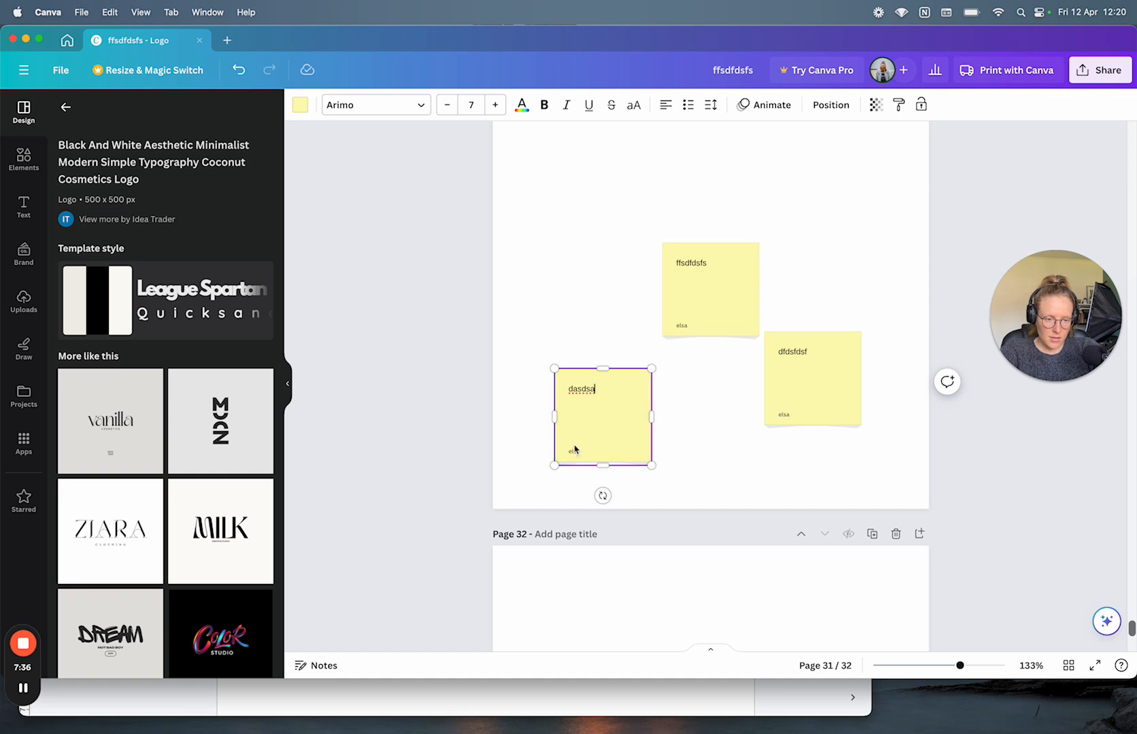
left_click_drag(603, 496, 604, 297)
left_click(604, 297)
Step: Move the middle sticky note off page 31 and drag the tilted note onto the page's left edge
scroll(603, 297, "up", 3)
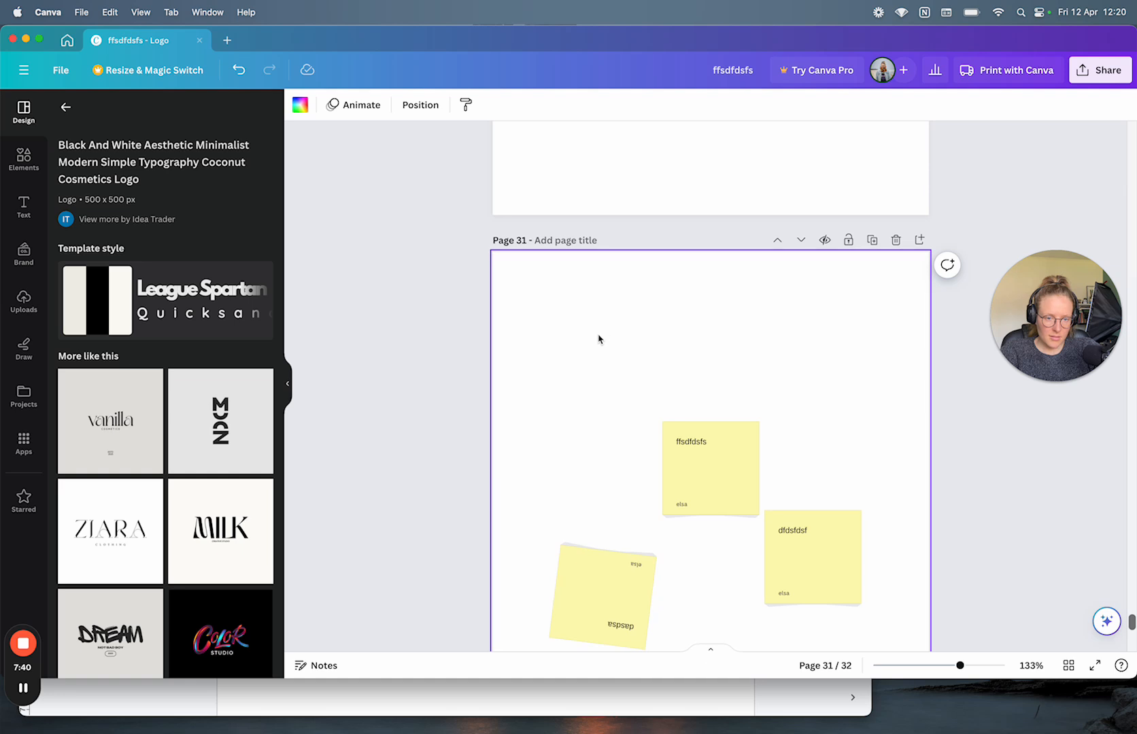
left_click(747, 500)
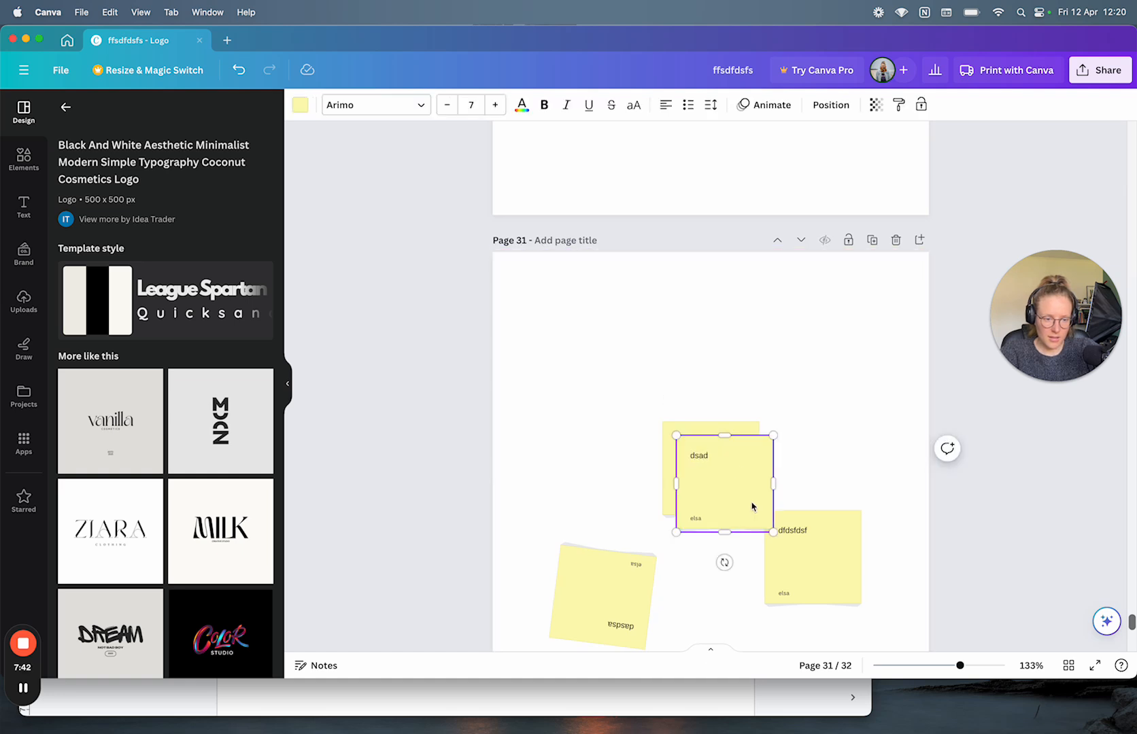
left_click(402, 393)
left_click_drag(682, 446, 322, 394)
left_click_drag(336, 186, 483, 546)
left_click(672, 485)
scroll(673, 485, "down", 2)
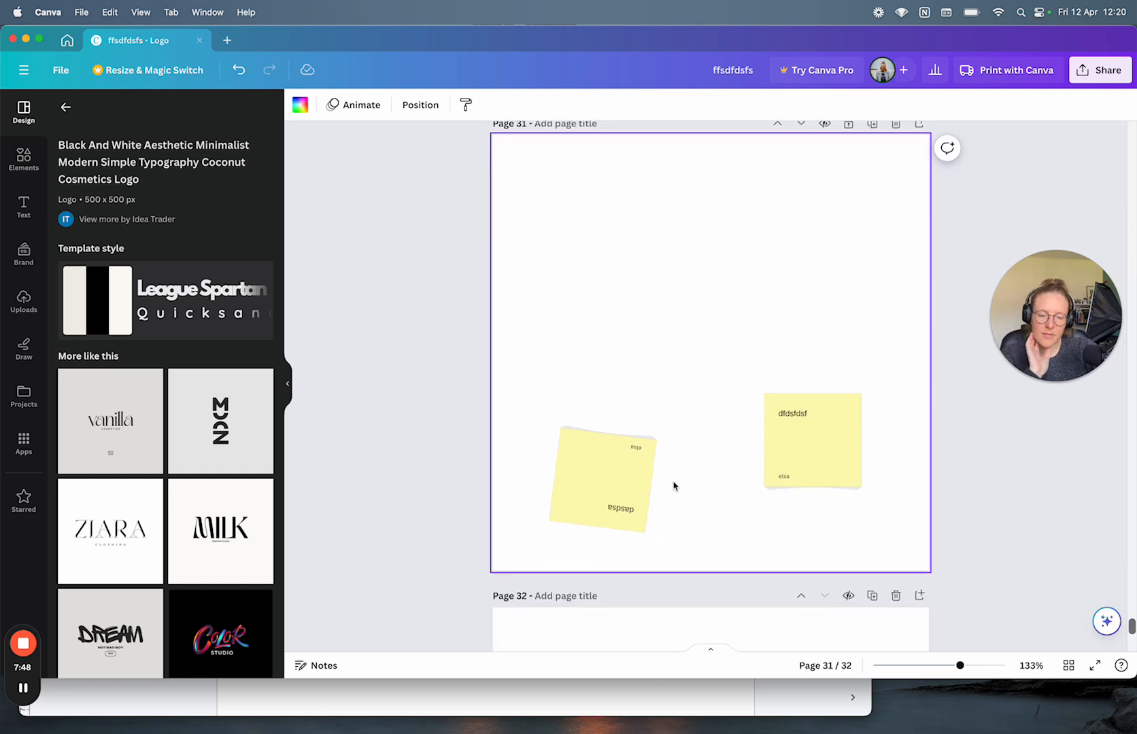
left_click(609, 475)
left_click_drag(609, 475, 474, 298)
left_click(563, 413)
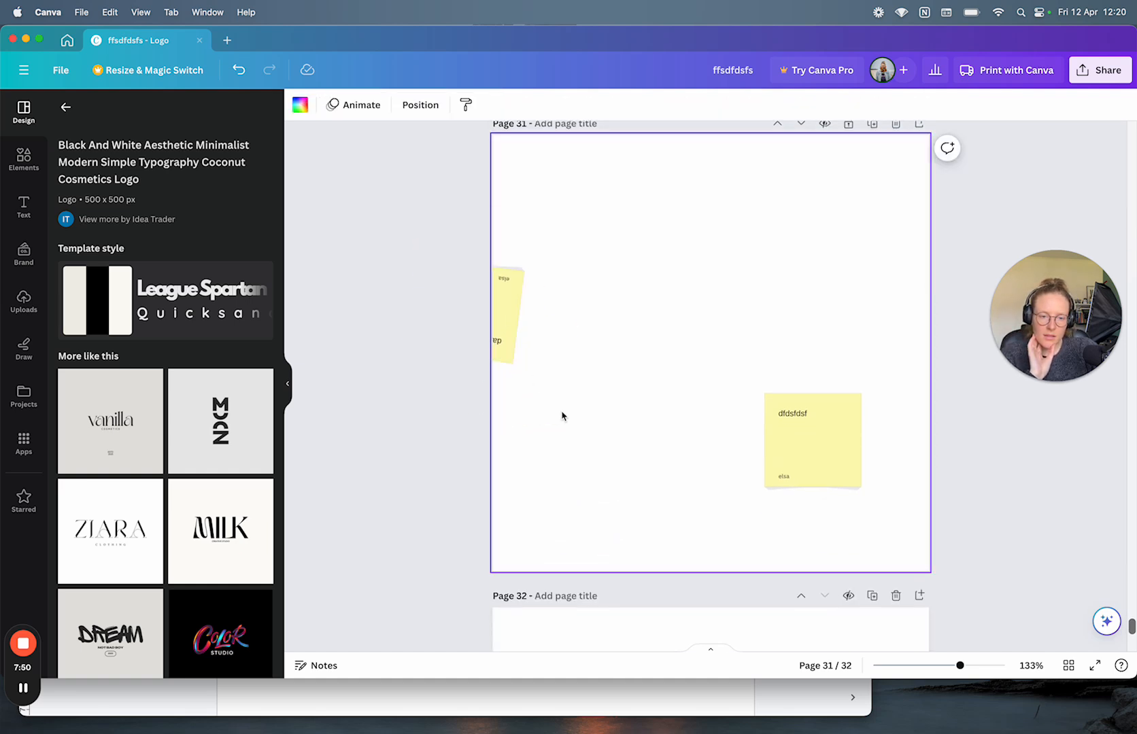
left_click(457, 268)
left_click(552, 323)
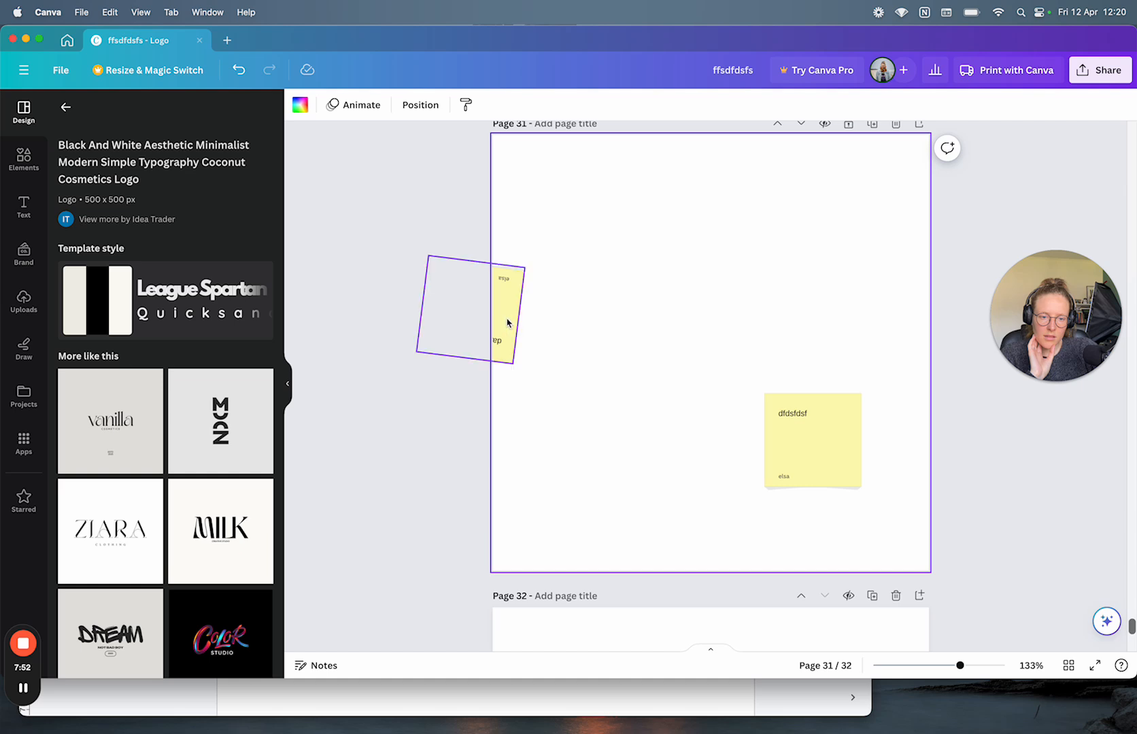
scroll(601, 426, "down", 2)
scroll(608, 418, "down", 3)
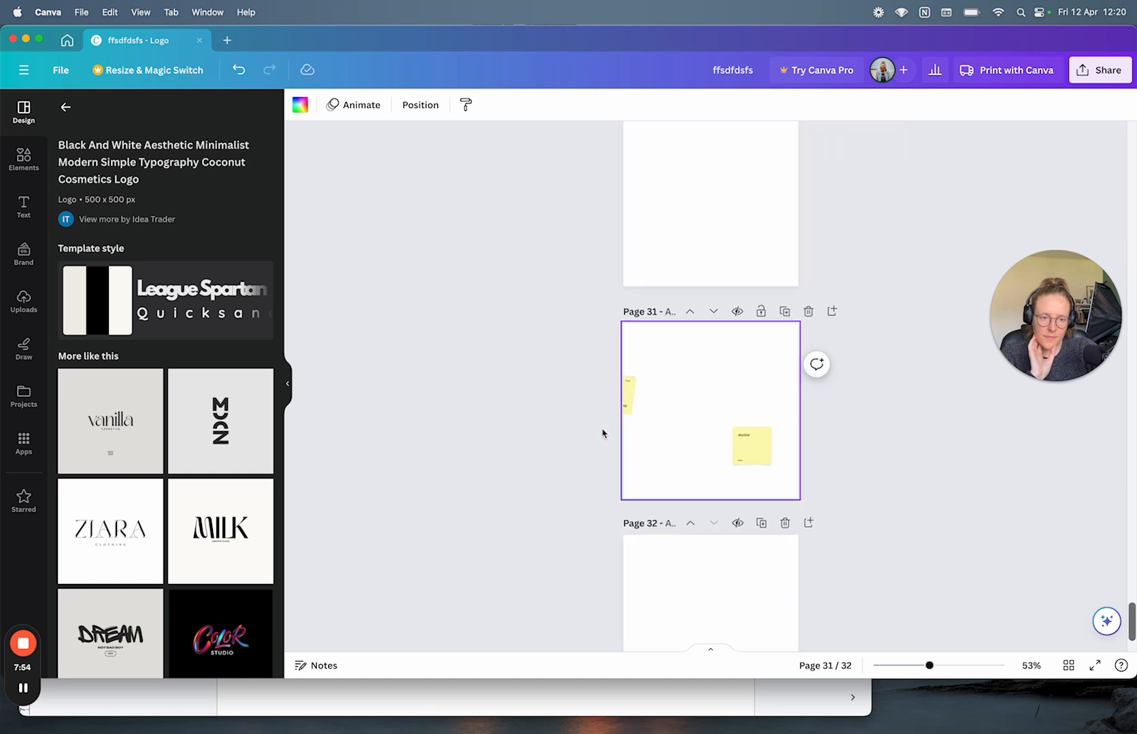
scroll(602, 432, "down", 3)
scroll(602, 433, "down", 1)
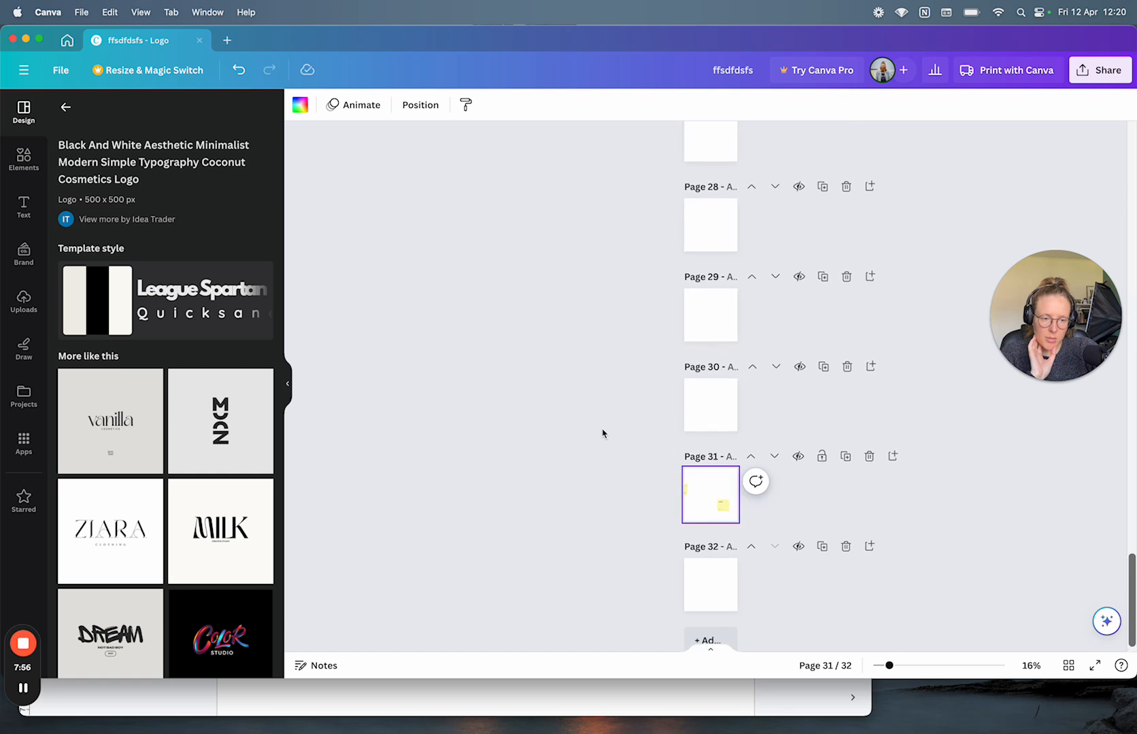
scroll(602, 433, "up", 5)
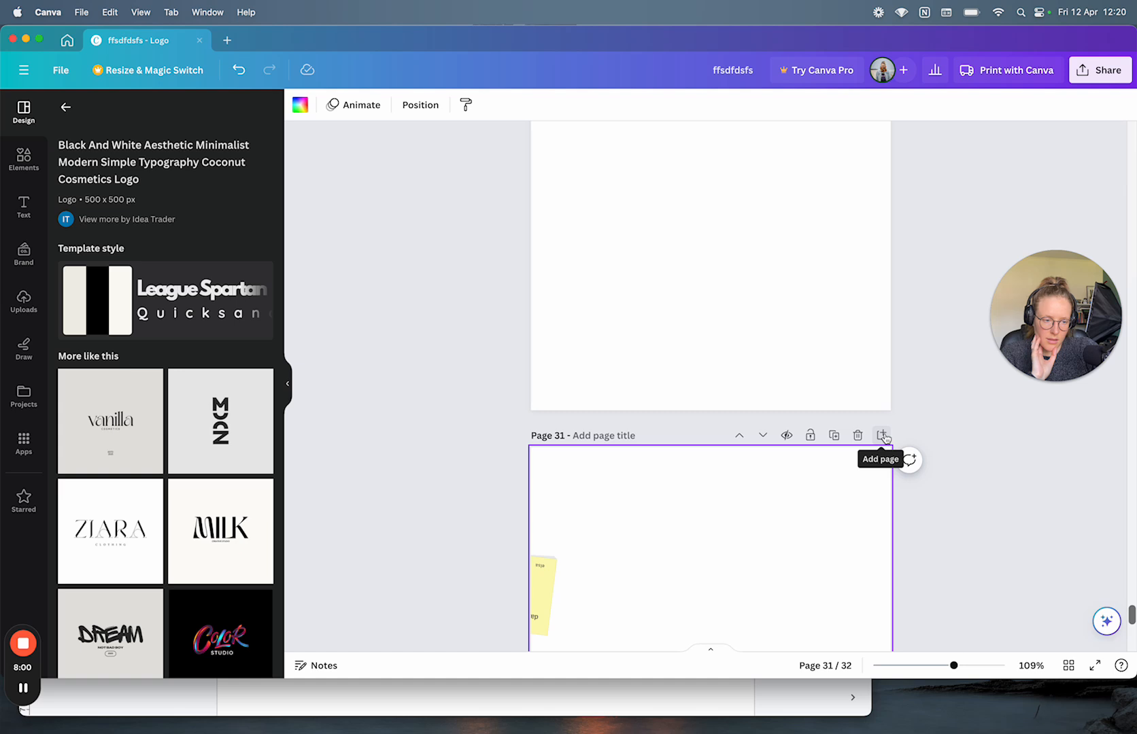
Step: Post an emoji-only comment on page 31
left_click(908, 460)
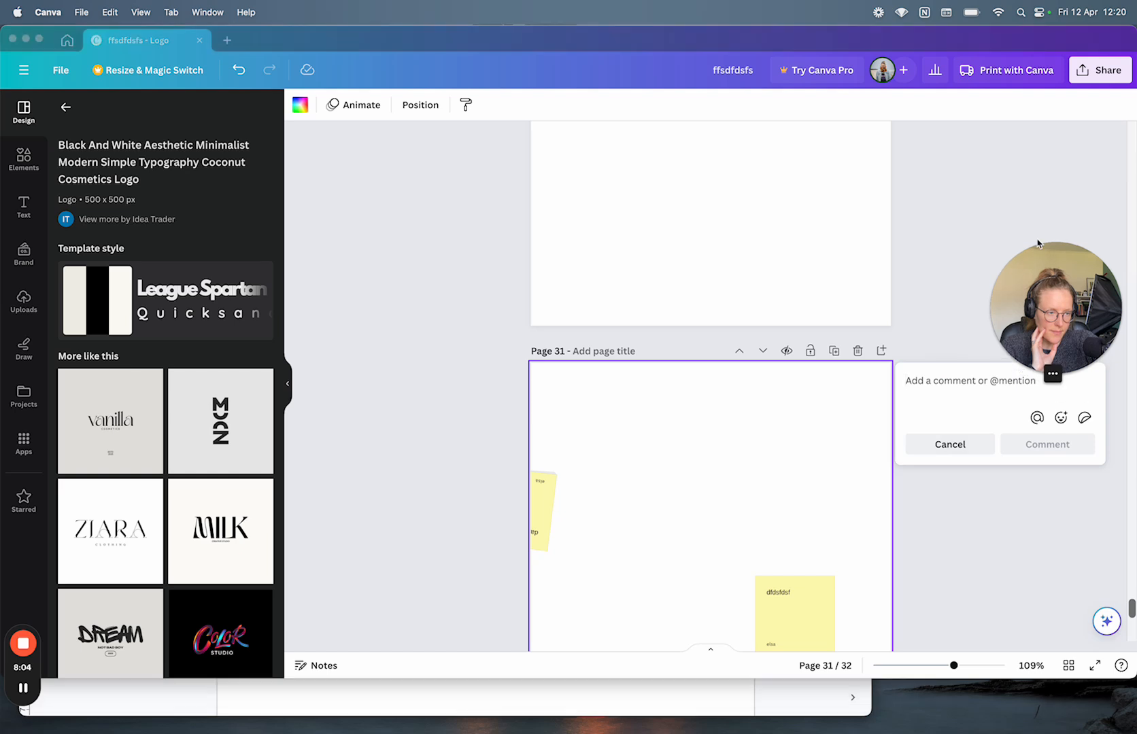
left_click_drag(1032, 285, 1032, 182)
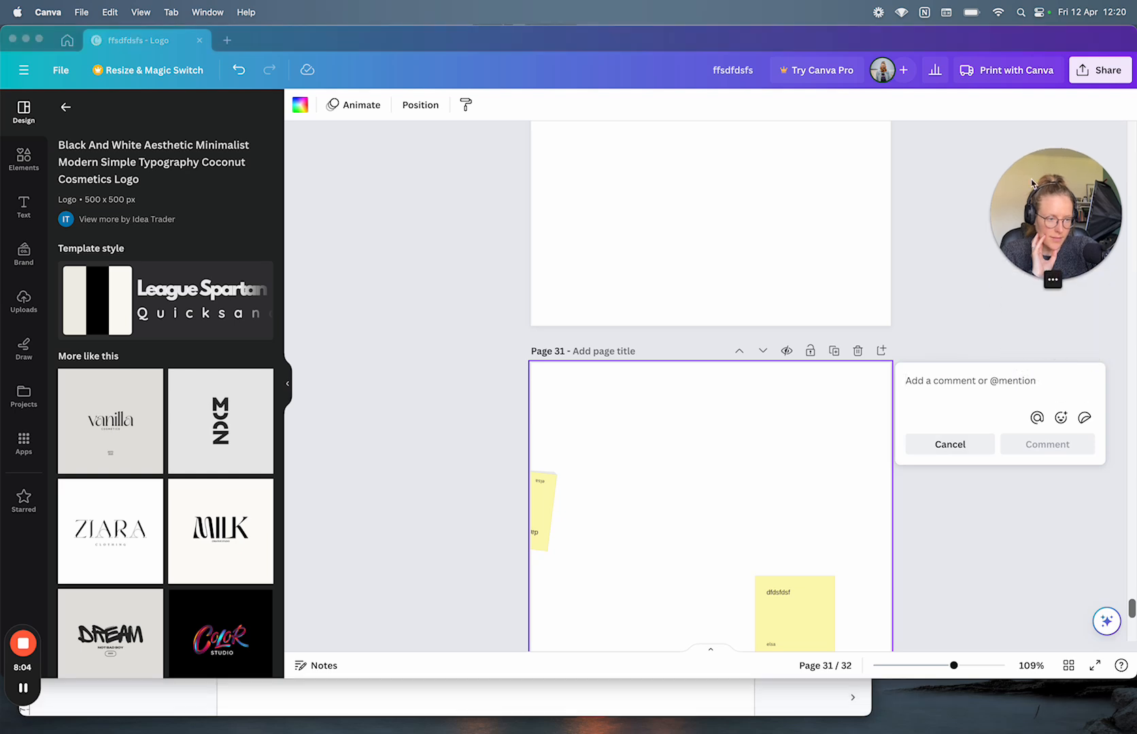
left_click(1062, 417)
left_click(1020, 317)
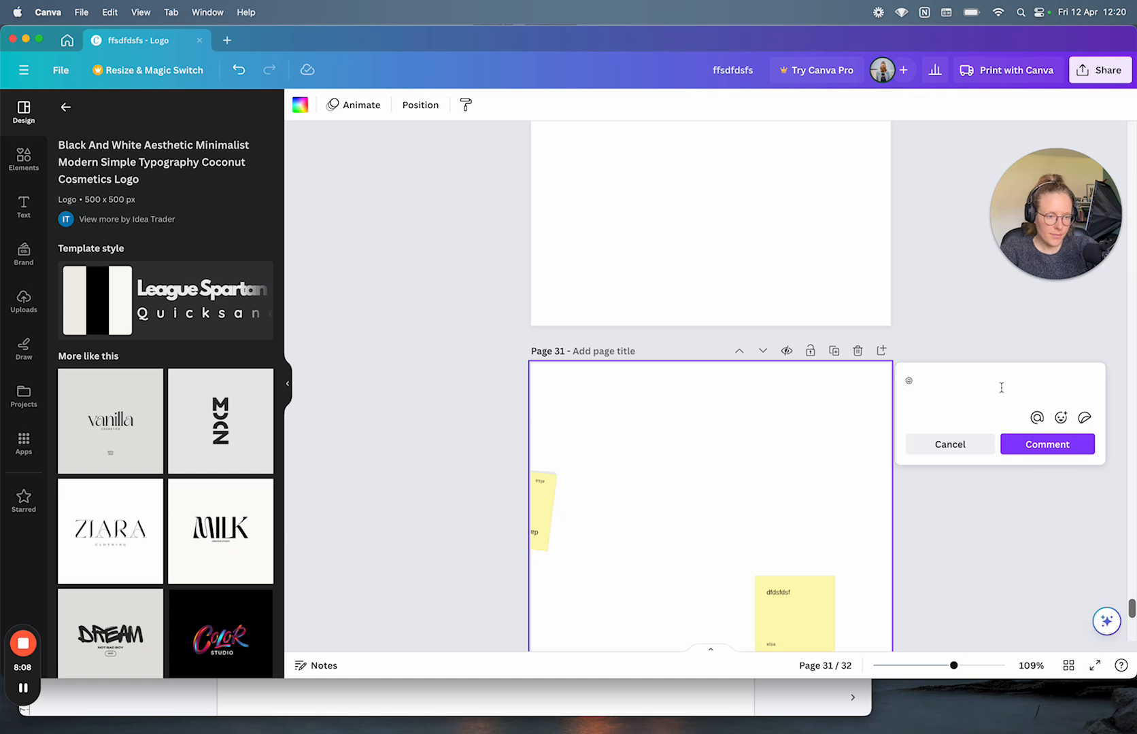
left_click(1047, 444)
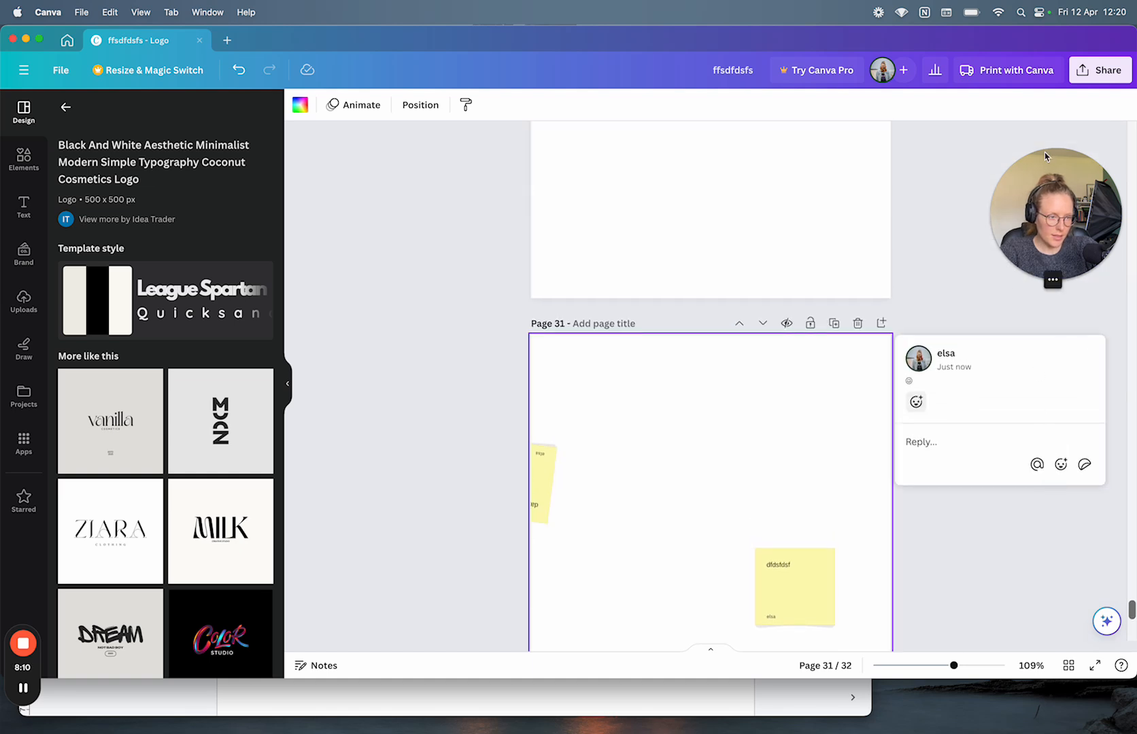
Step: Reply to page 31's emoji comment with another emoji
left_click(1061, 465)
left_click(1034, 346)
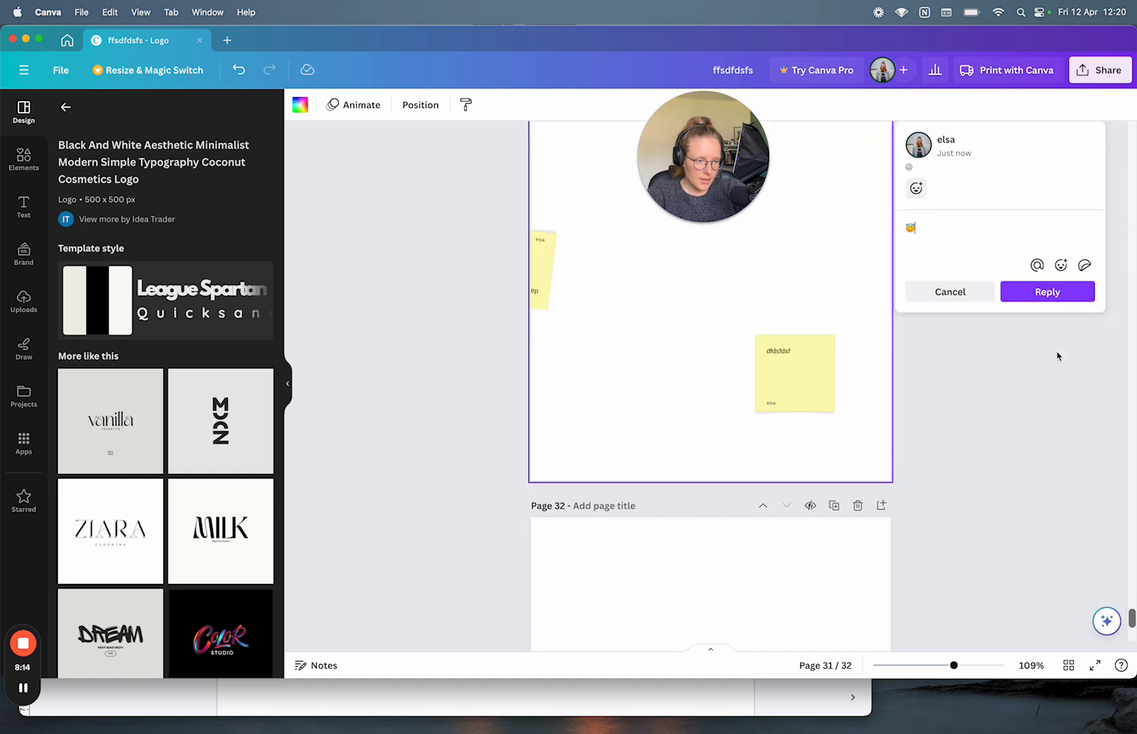
left_click(1047, 291)
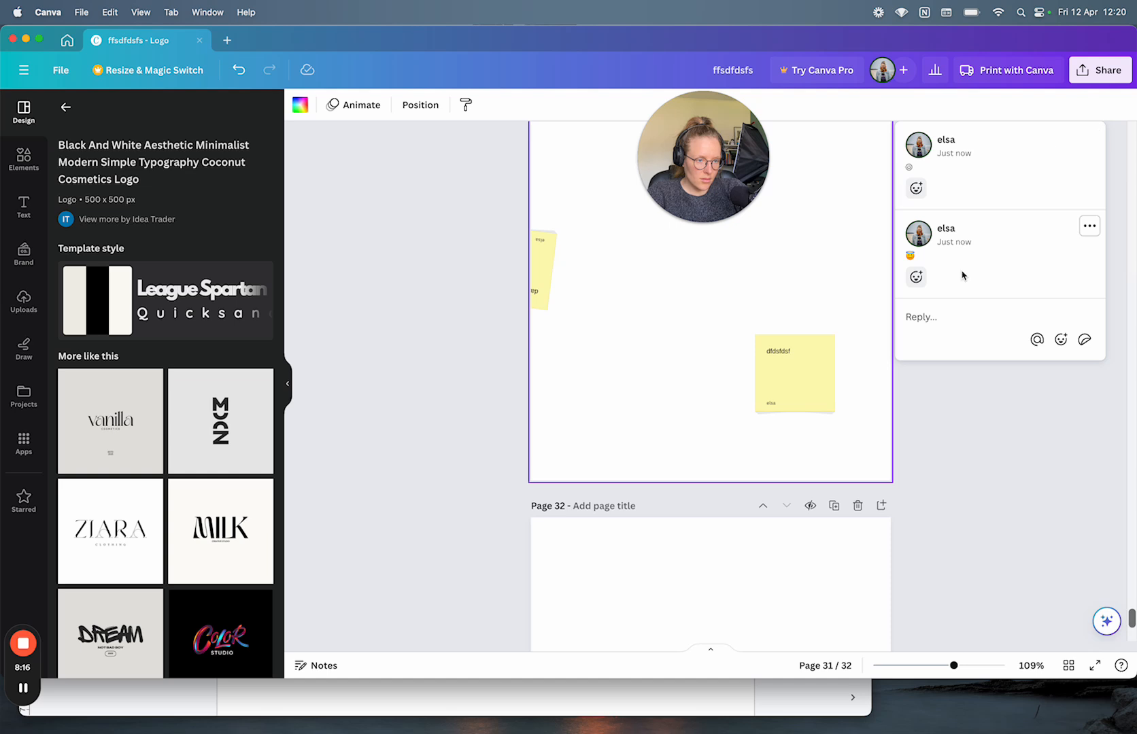
scroll(962, 274, "up", 1)
left_click_drag(911, 239, 899, 243)
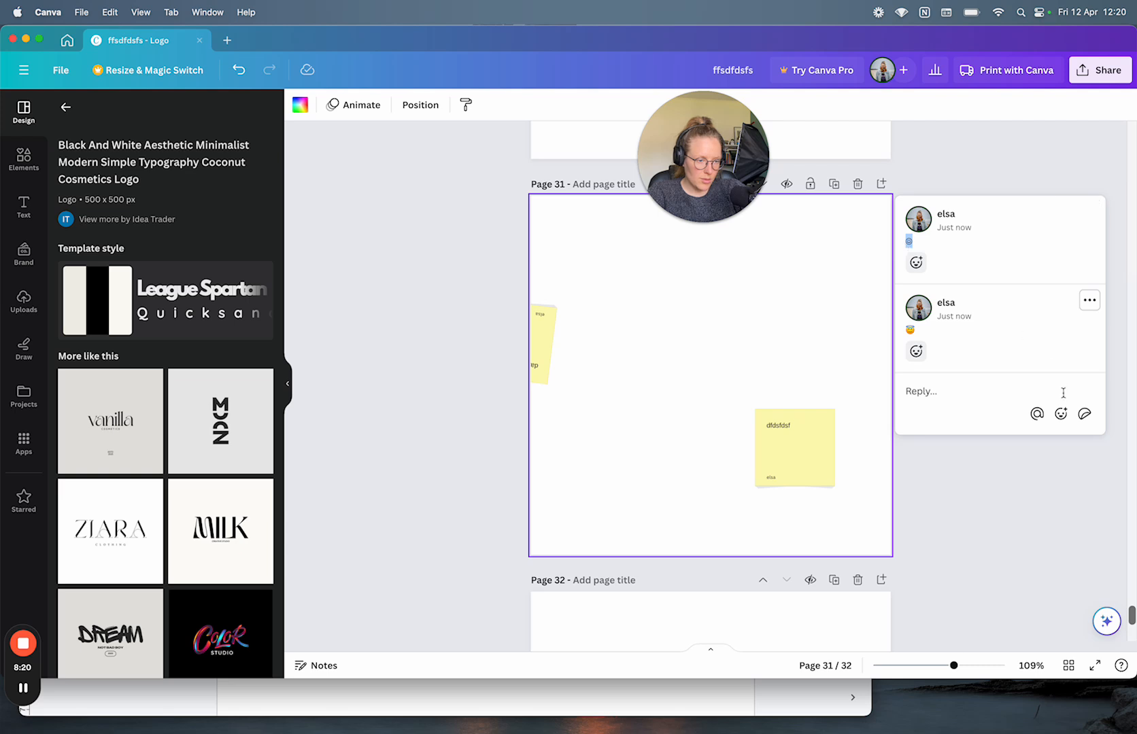
Step: Add smiling and winking-face emoji replies, then start a new comment on page 32
left_click(1061, 415)
left_click(1033, 294)
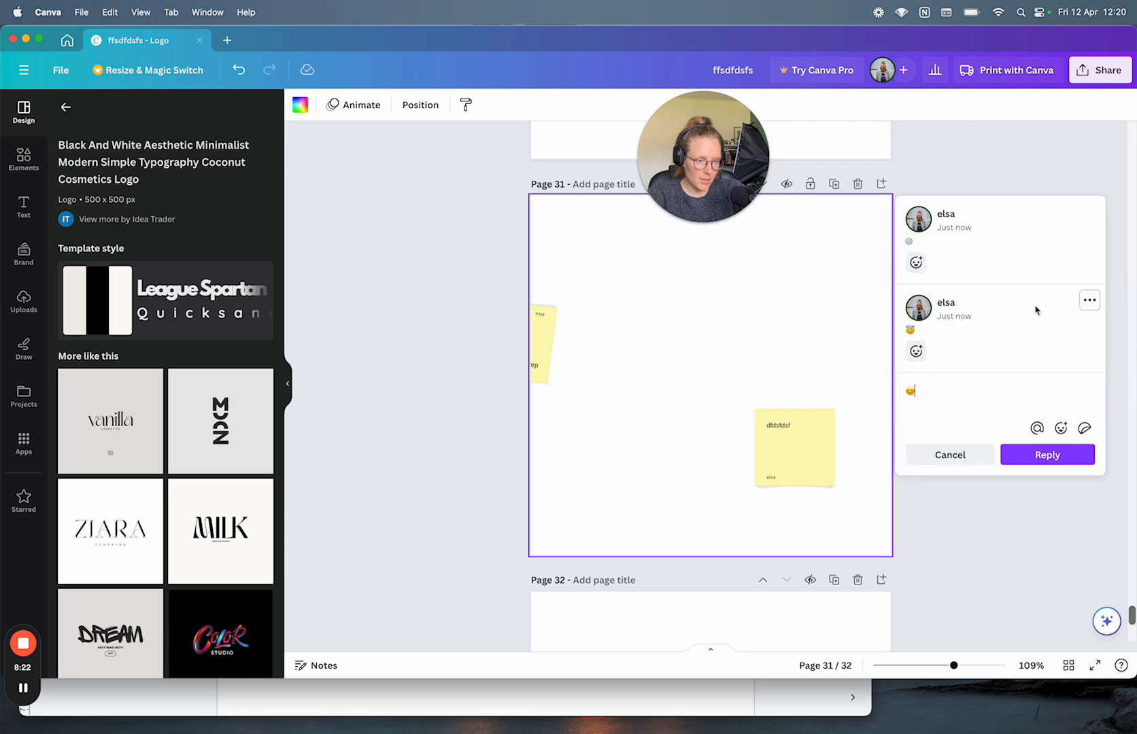
left_click(1025, 452)
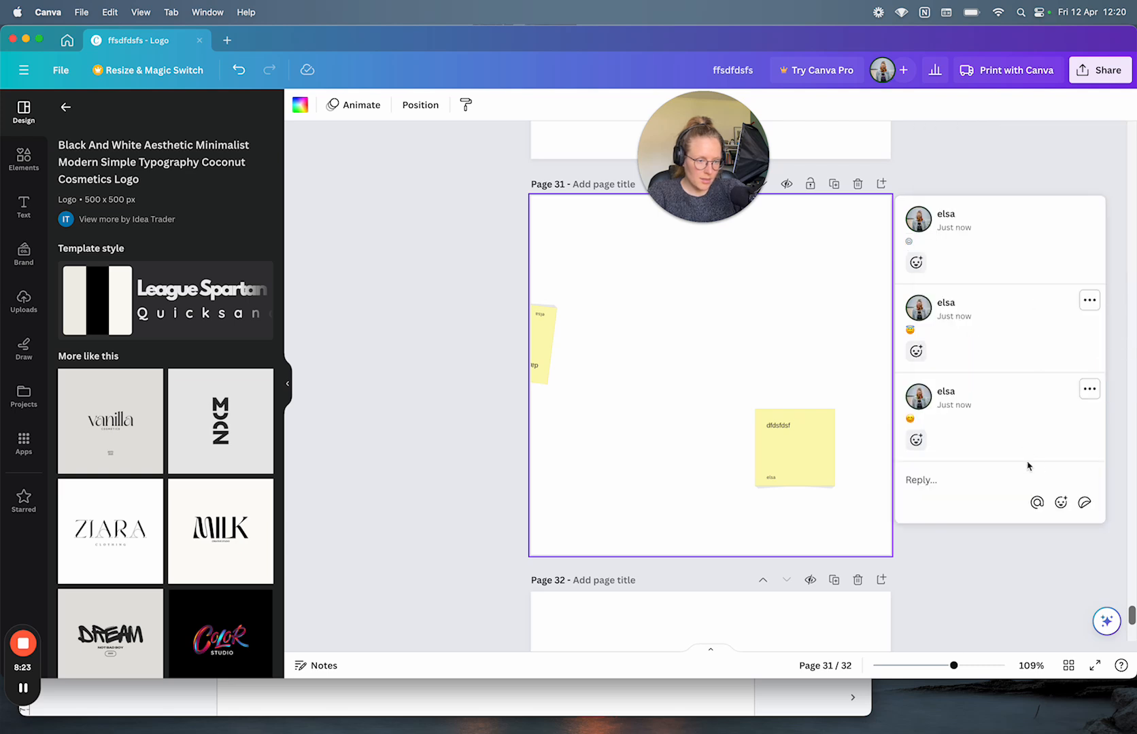
left_click(1061, 502)
left_click(1012, 384)
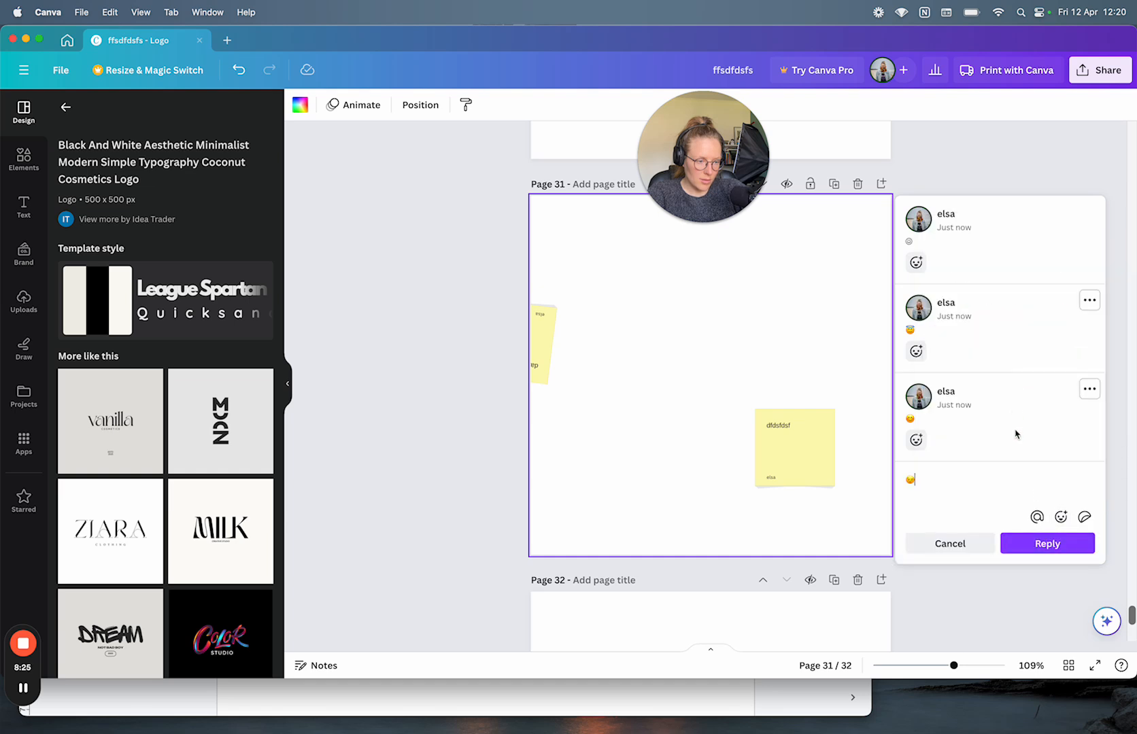
left_click(1037, 542)
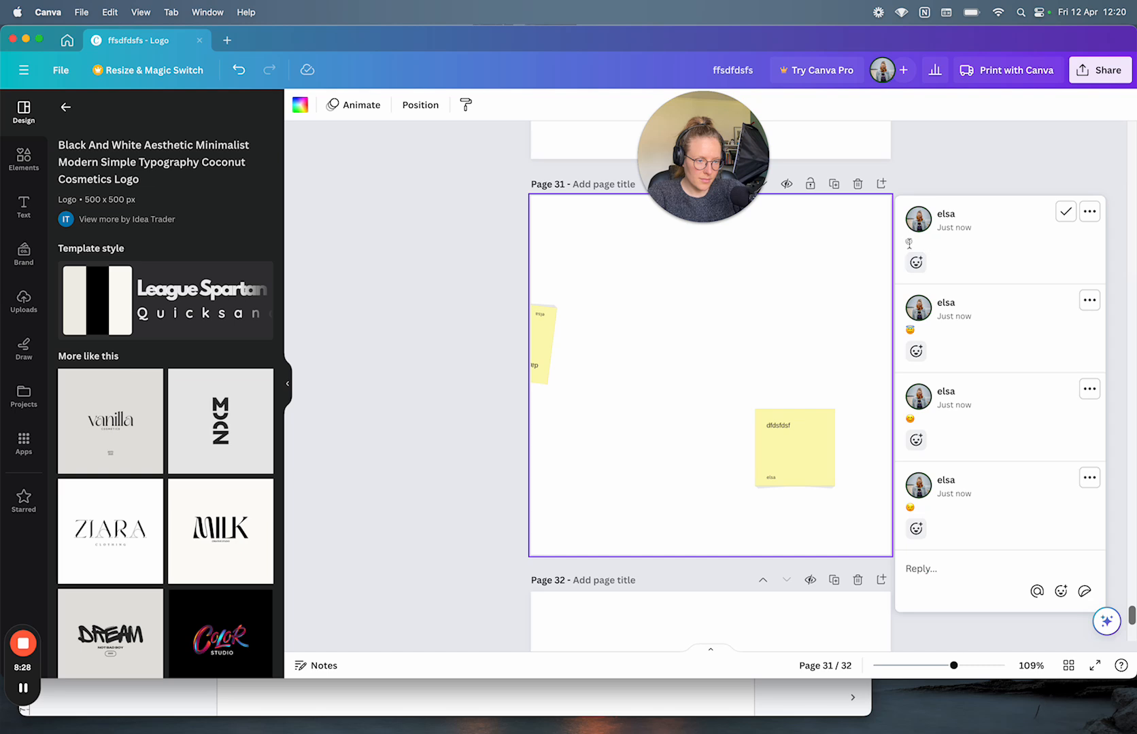
scroll(989, 541, "down", 5)
left_click(828, 519)
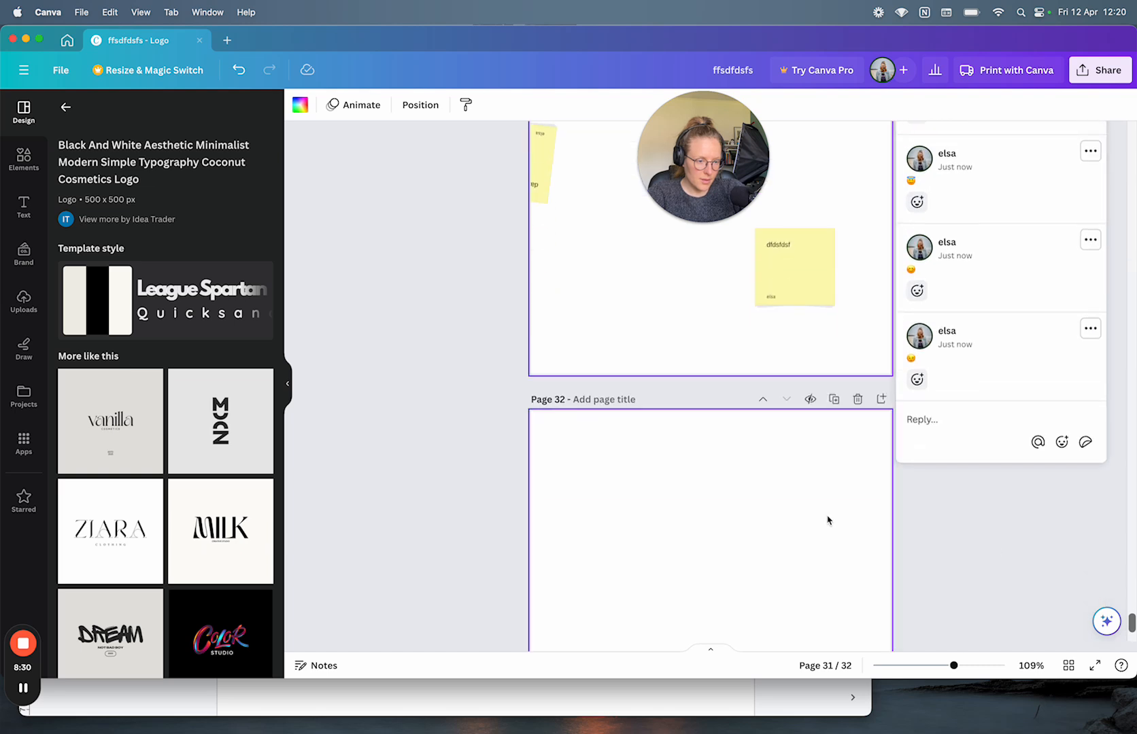
left_click(909, 423)
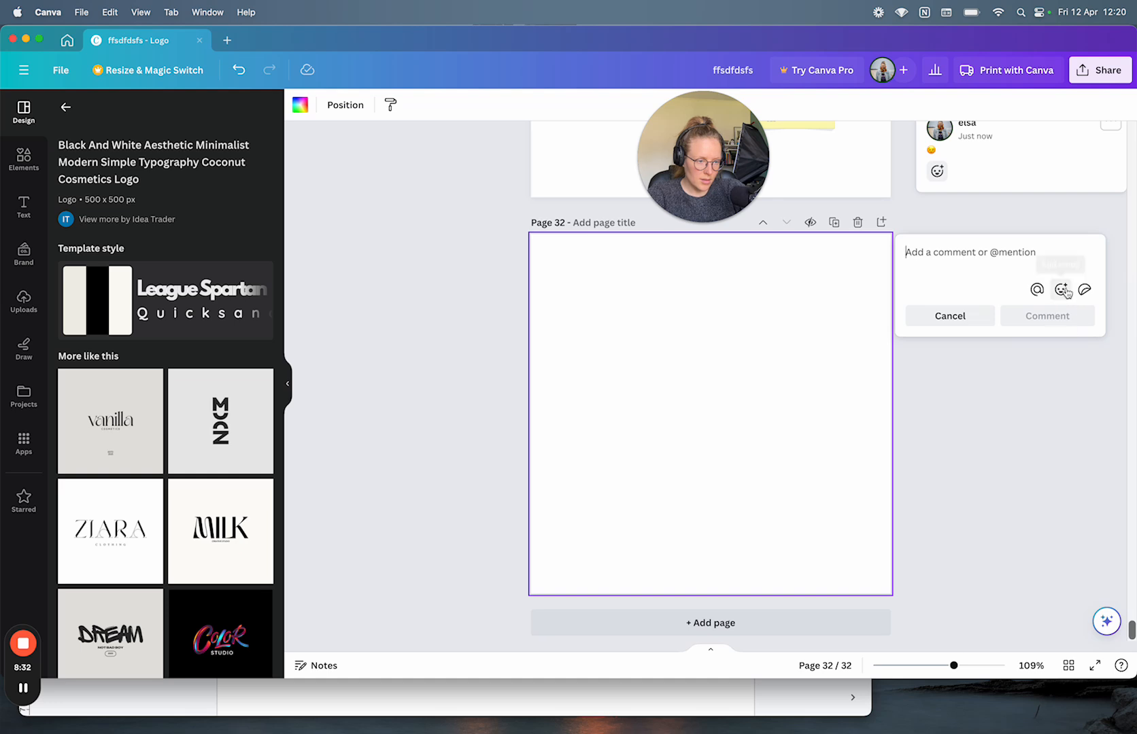
Step: Post a single winking-face emoji comment on page 32
left_click(1061, 289)
left_click(1055, 407)
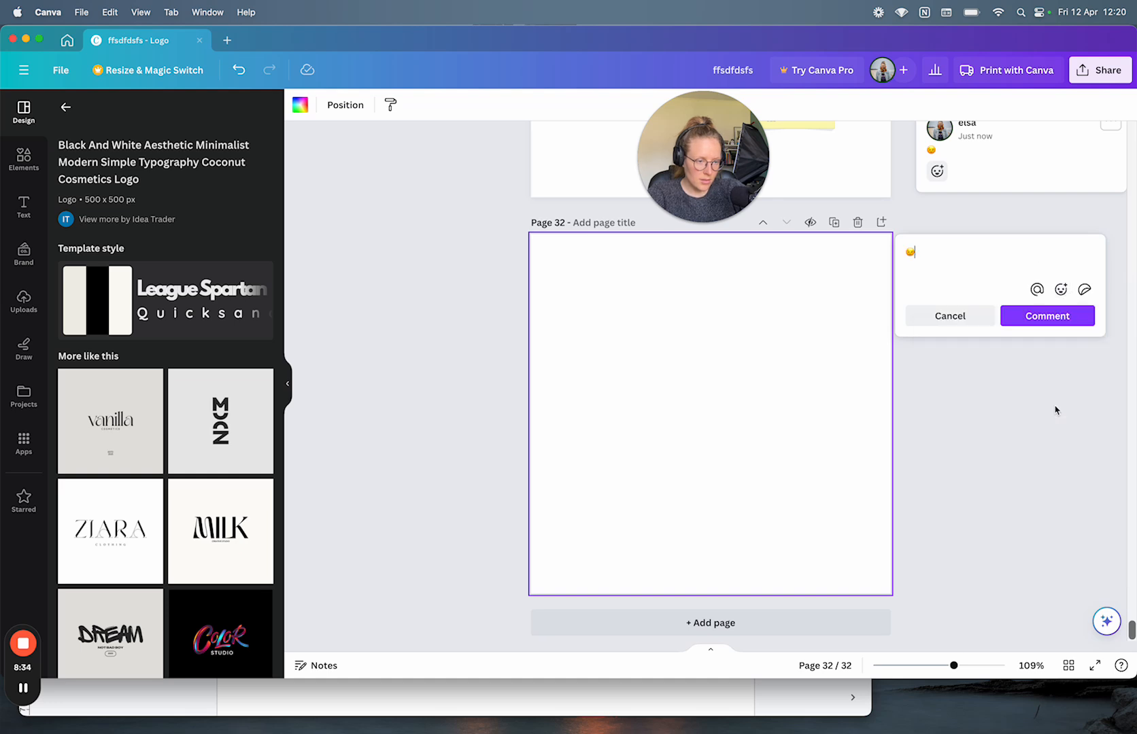
left_click(1055, 323)
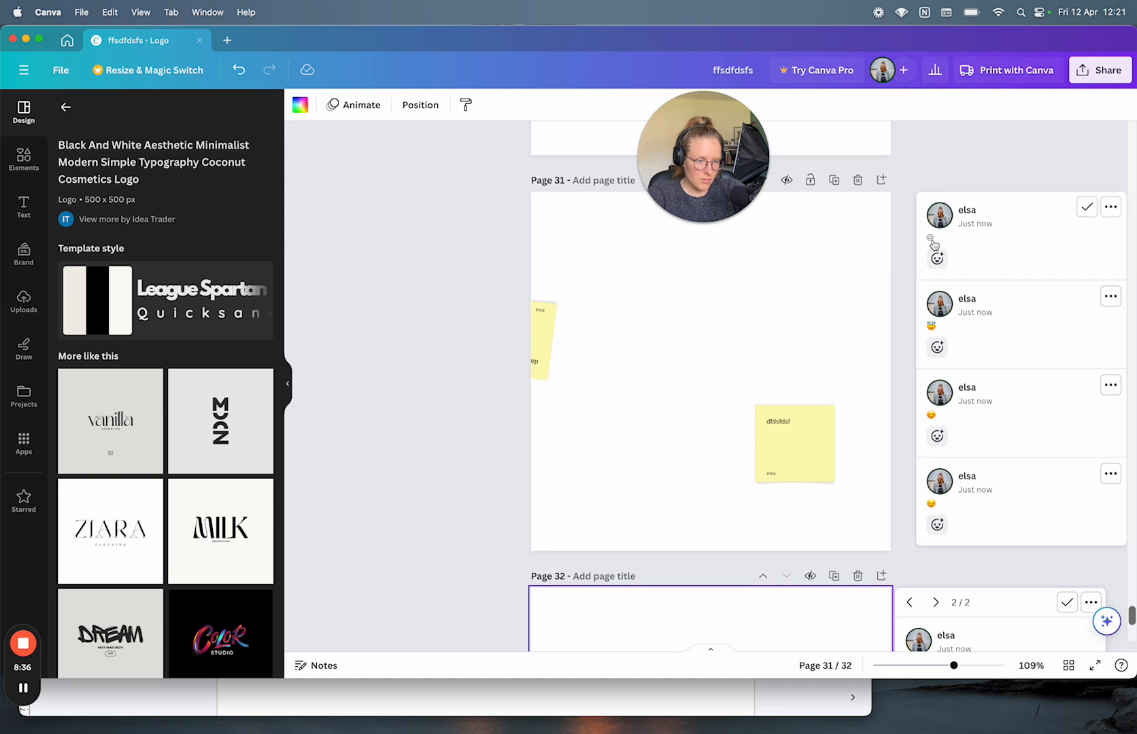
Step: Review page 31's comment thread, then open page 32's thread
left_click(933, 242)
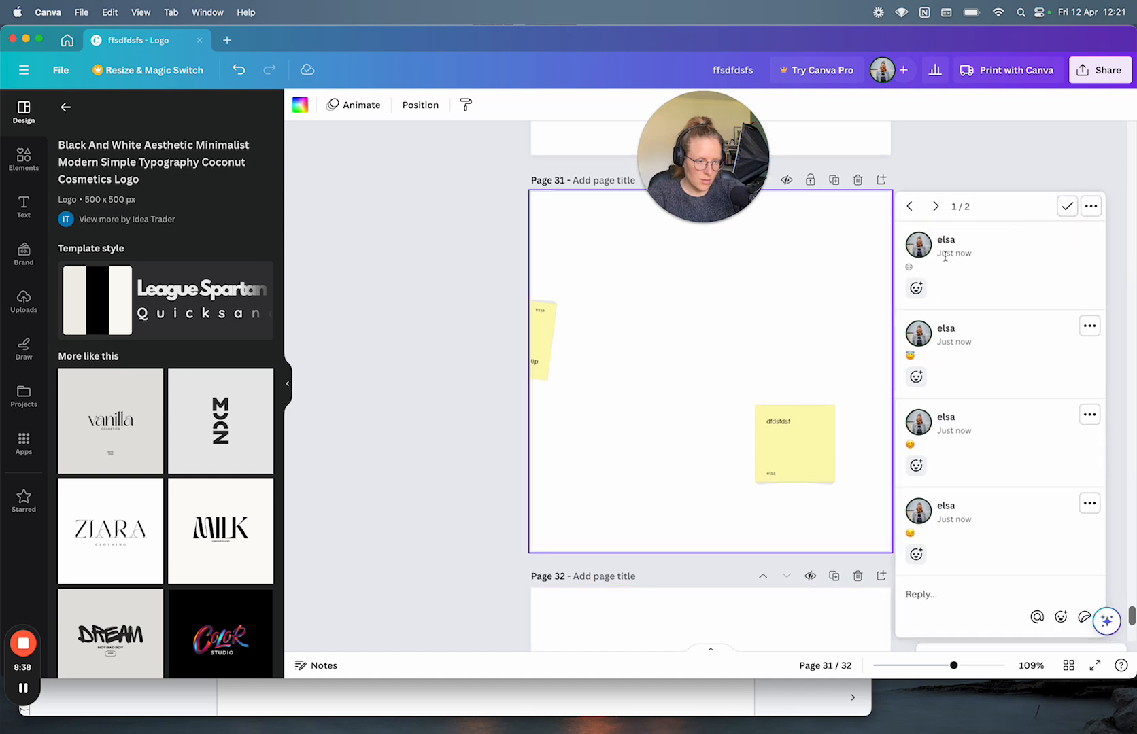
scroll(945, 257, "down", 3)
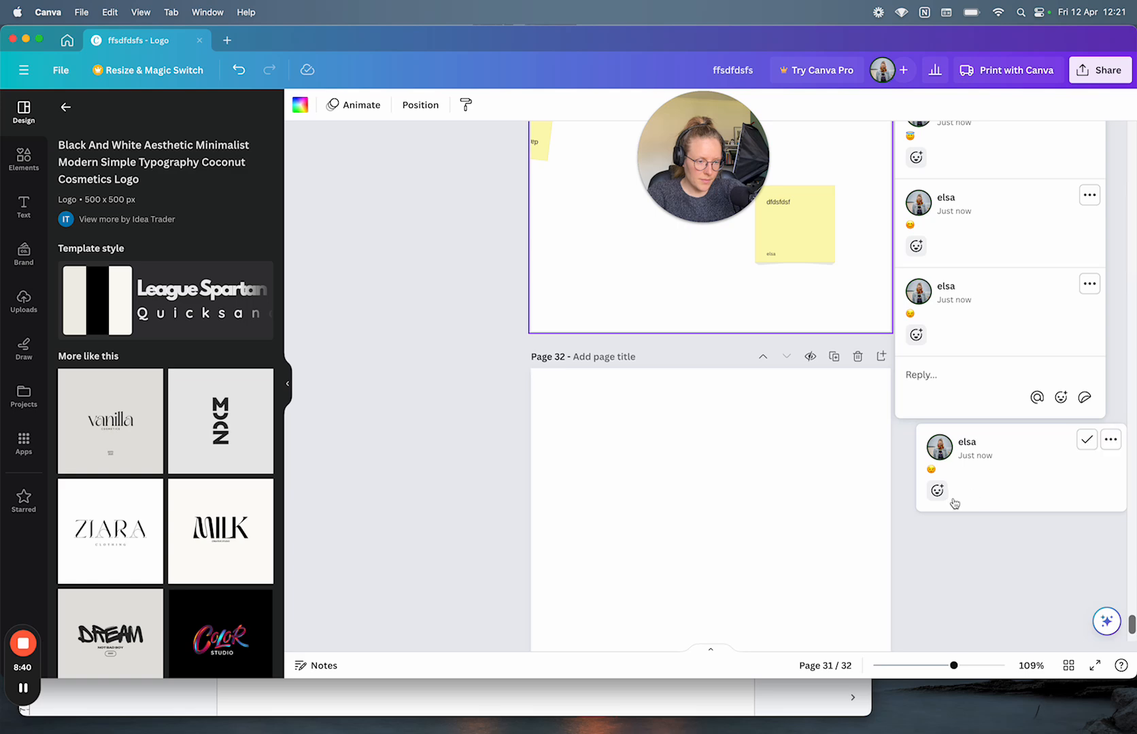
scroll(971, 544, "down", 2)
scroll(968, 606, "up", 6)
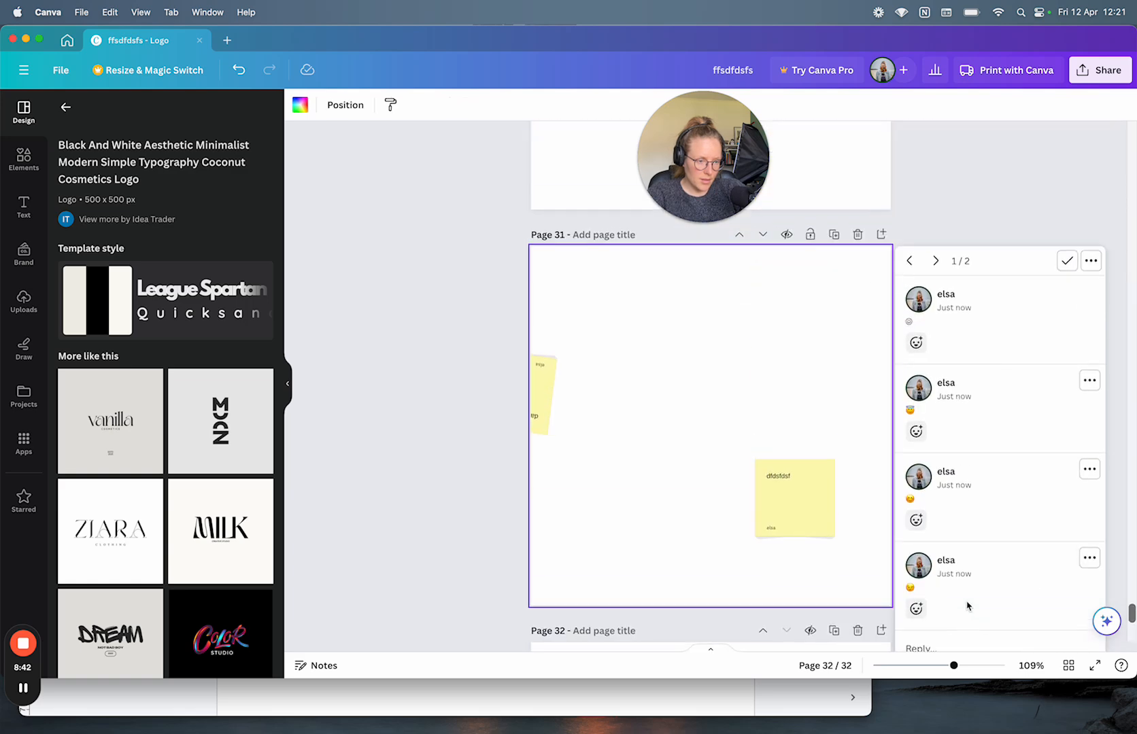
scroll(968, 606, "down", 6)
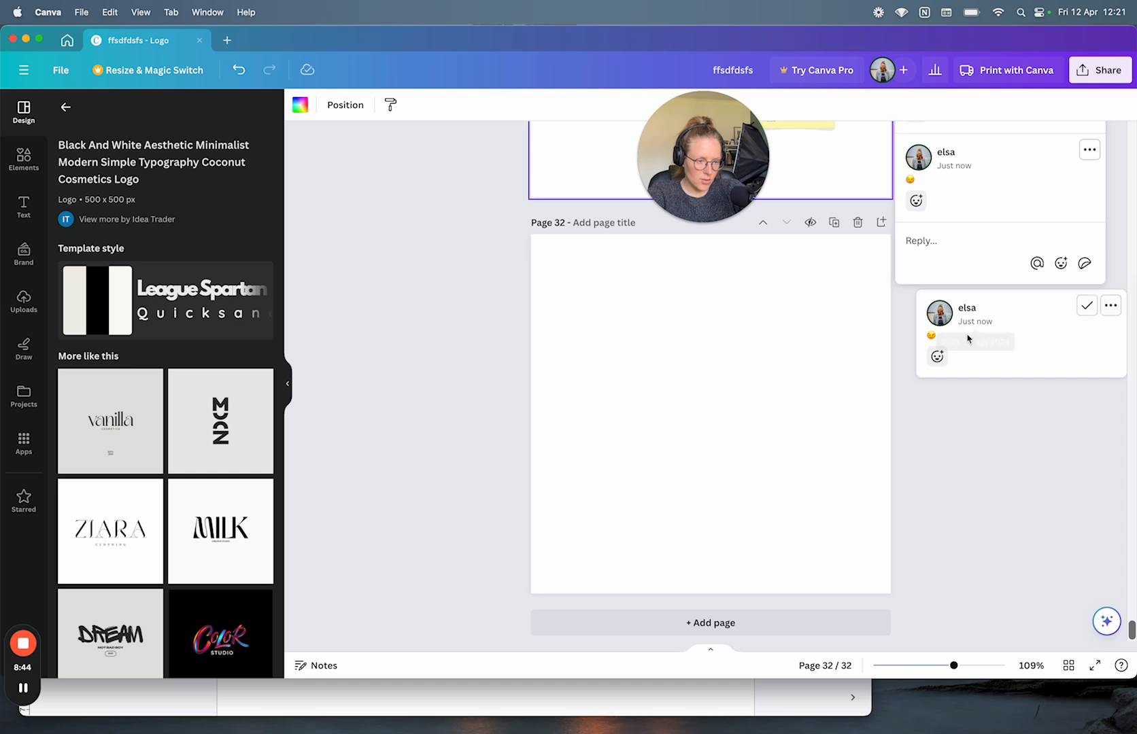
left_click(979, 367)
Step: Post a short 'dfdfdf' reply in the page 32 thread
left_click(952, 384)
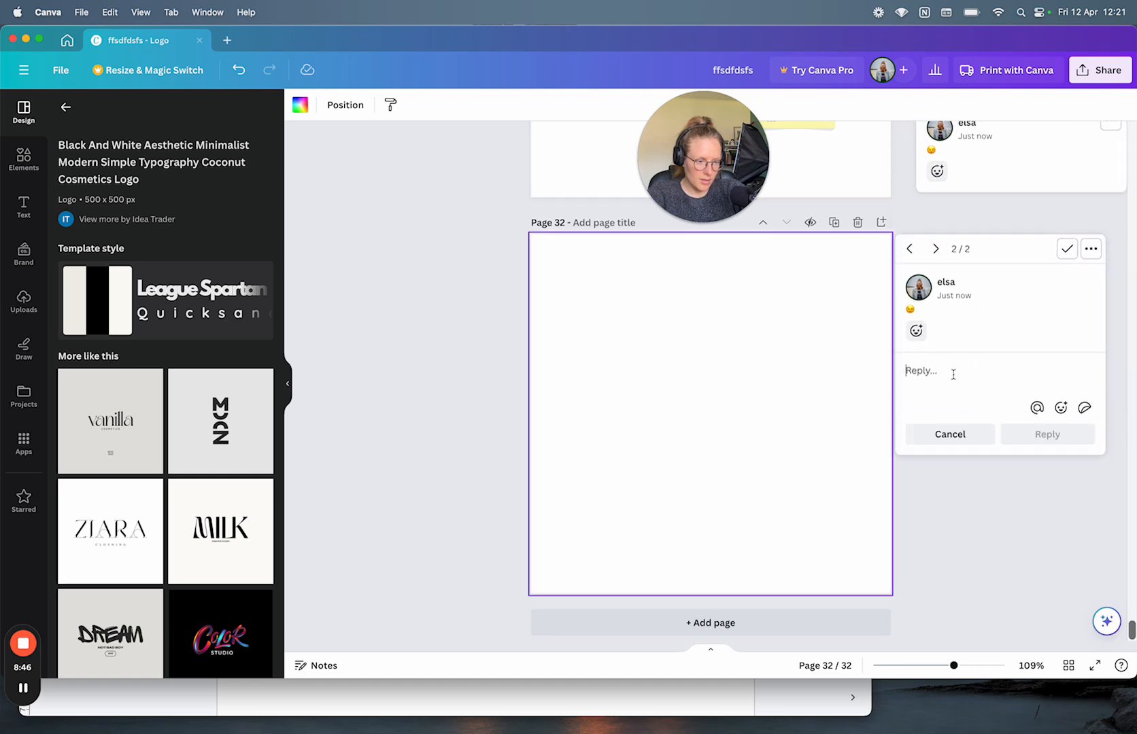
type("dfdfdf")
left_click(1045, 432)
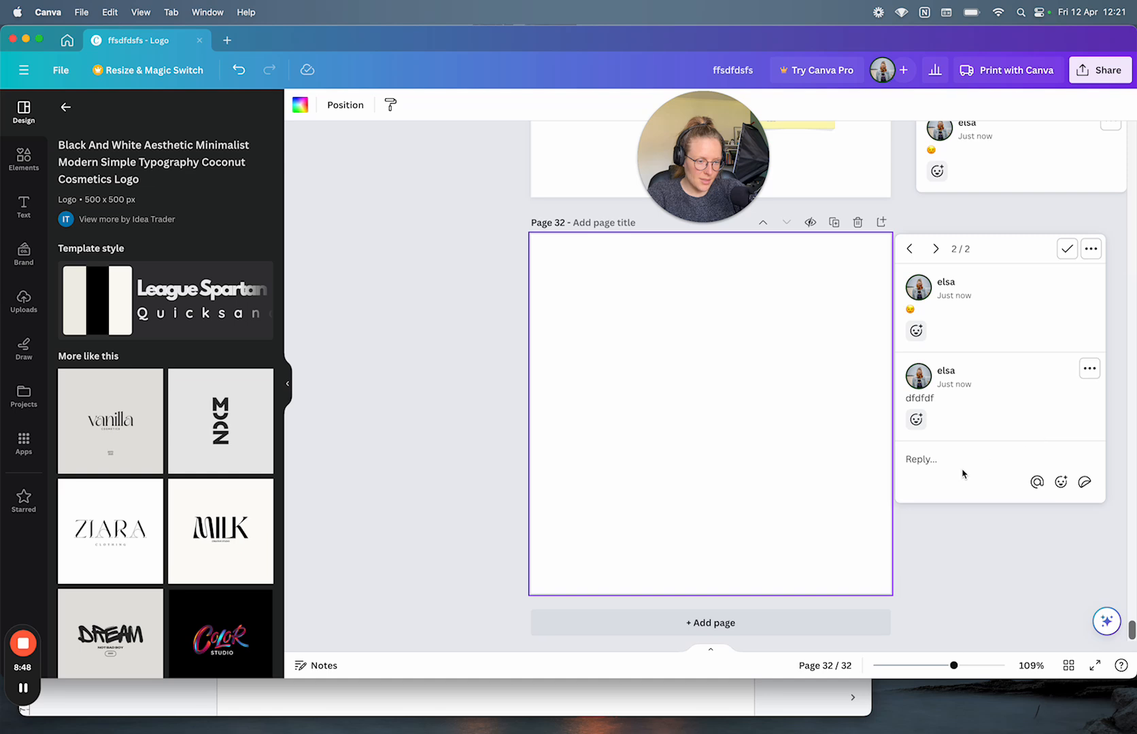
Step: Post a long reply of 'teststssttsts' pasted repeatedly
left_click(944, 462)
type("teststs")
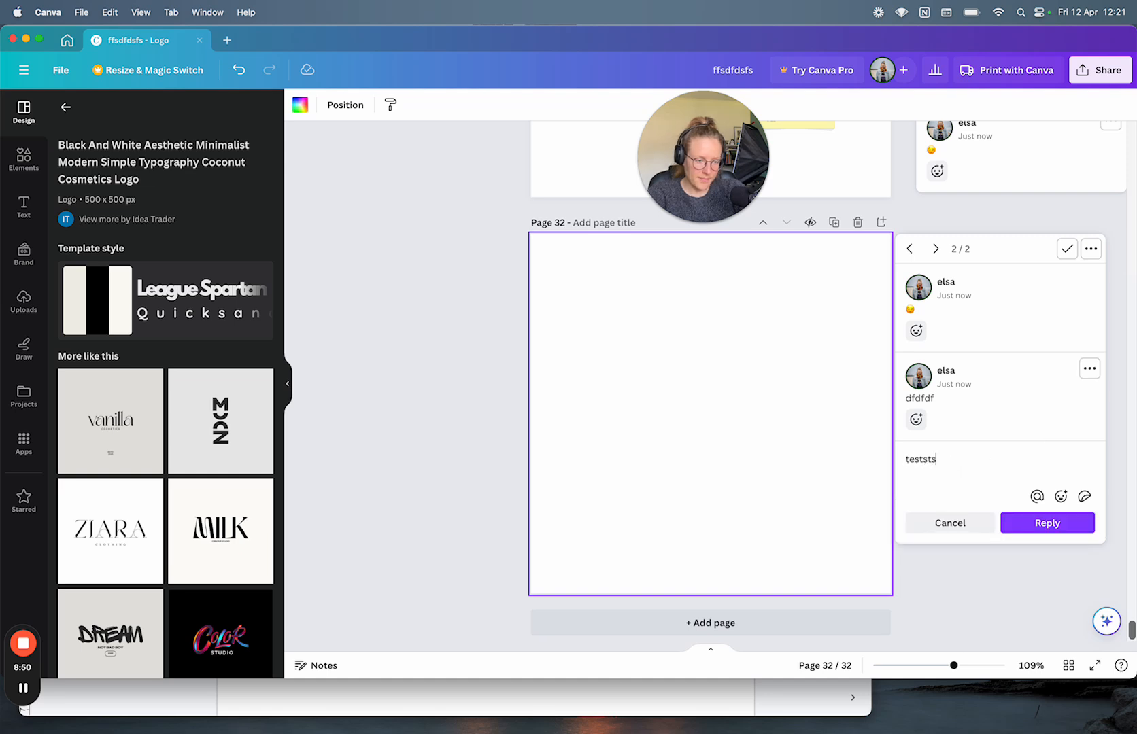
type("sttstsssts")
key("super+a")
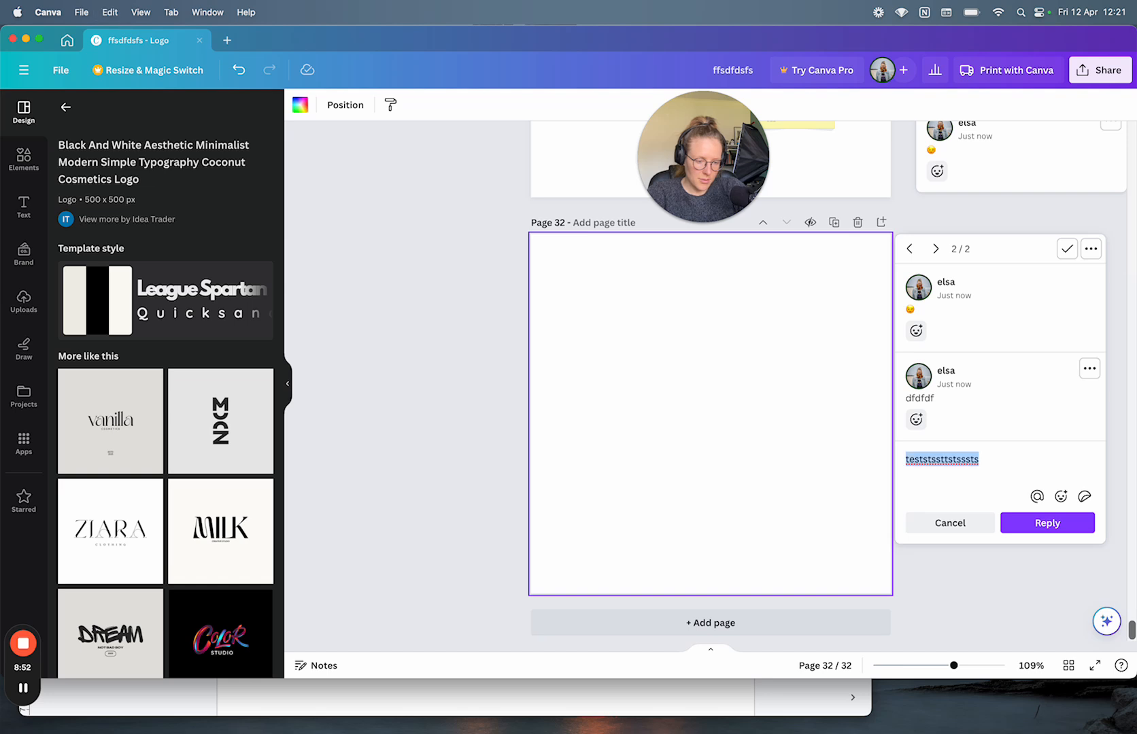
key("super+c")
key("super+v")
key("super+v")
key("super+v")
key("super+v")
key("super+v")
key("super+v")
key("super+v")
key("super+v")
key("super+v")
key("super+v")
key("super+v")
key("super+v")
key("super+v")
key("super+v")
key("super+v")
key("super+v")
key("super+v")
key("super+v")
key("super+v")
key("super+v")
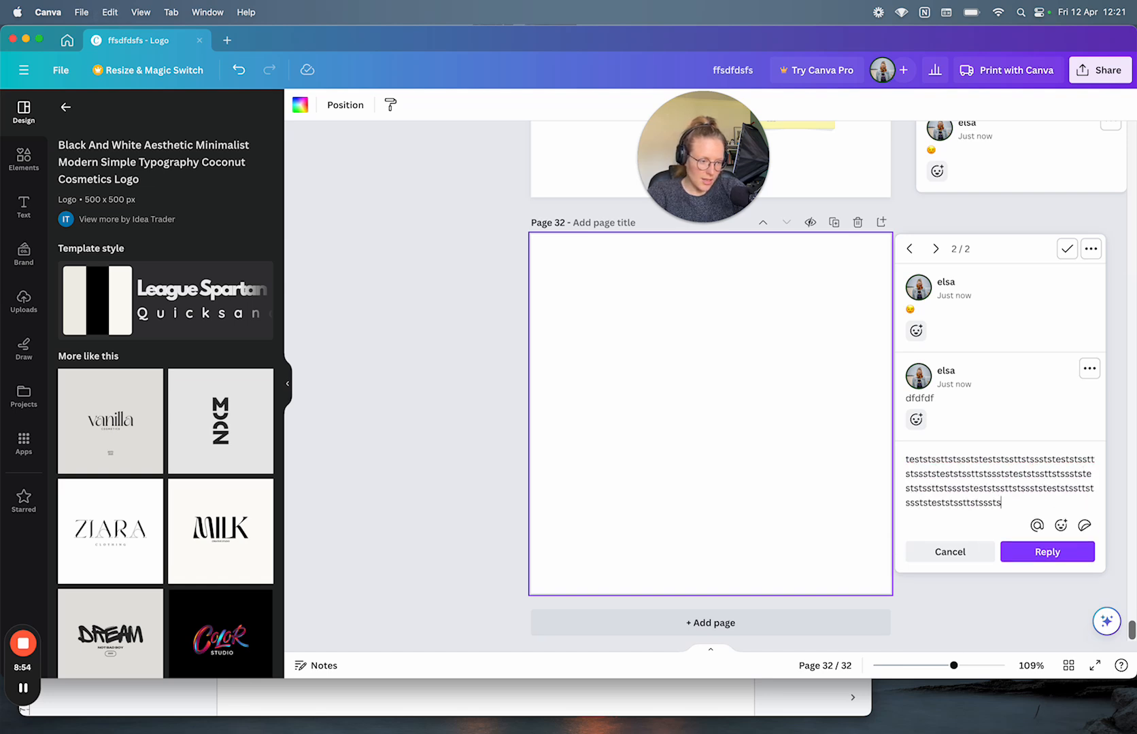
key("super+v")
key("super+v")
key("super+v")
key("super+v")
key("super+v")
key("super+v")
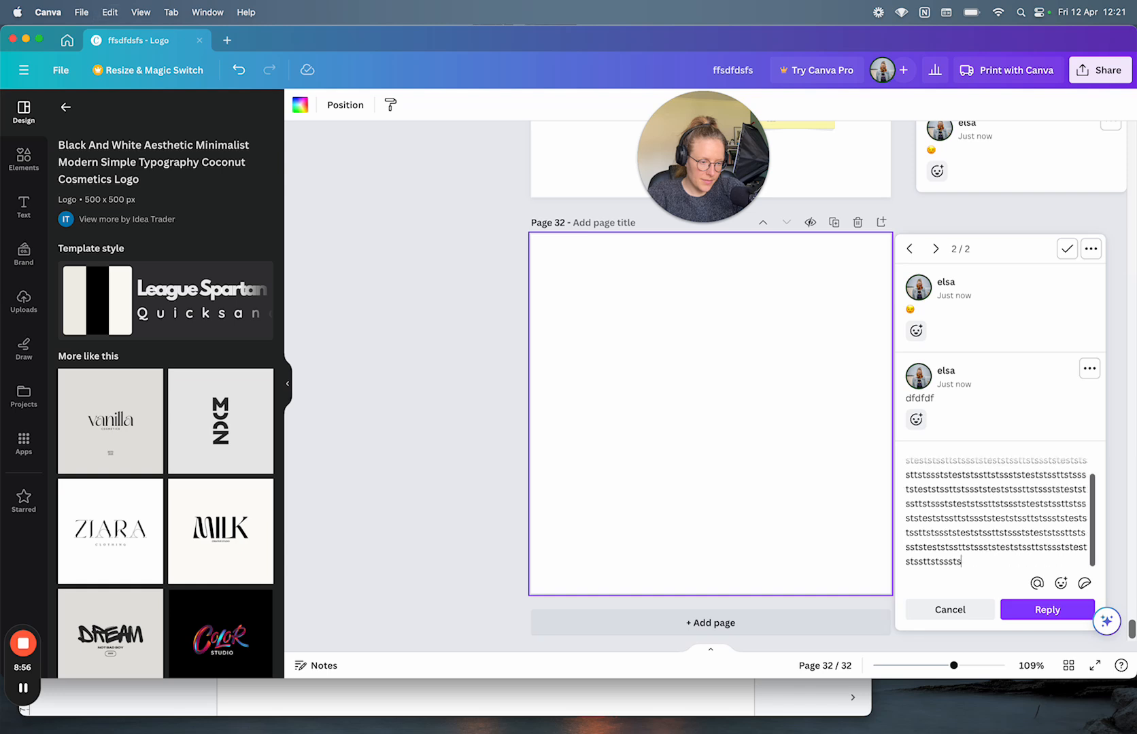
key("super+v")
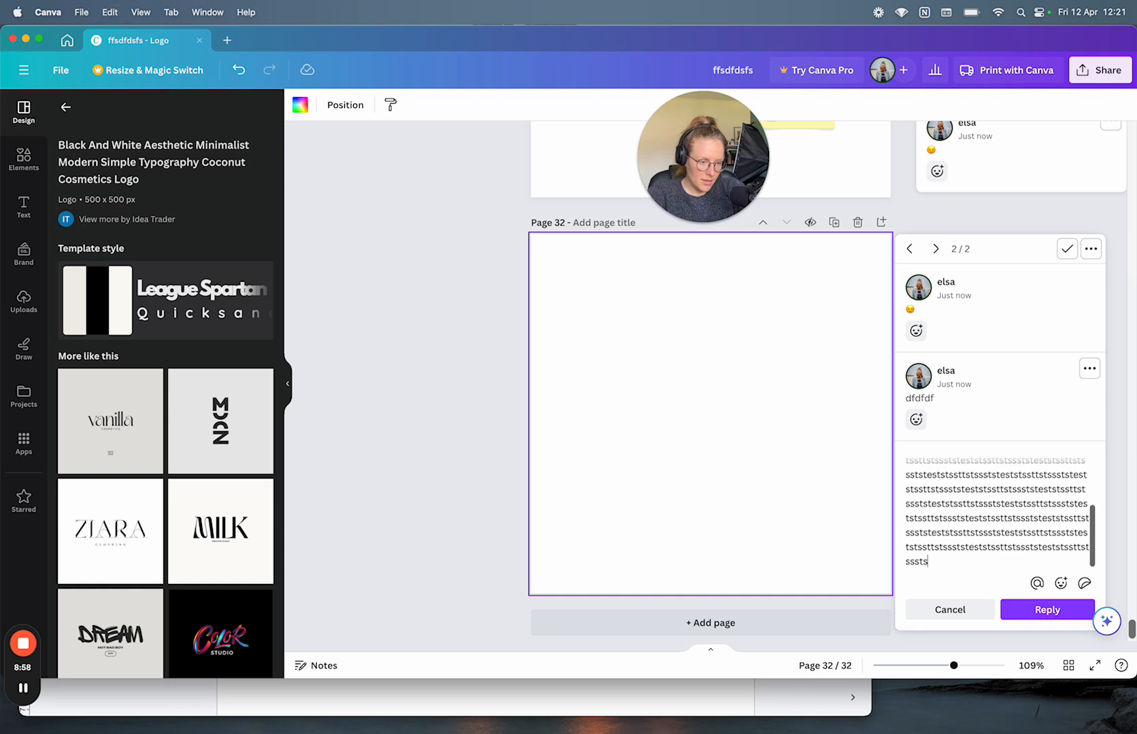
left_click(1020, 608)
scroll(1017, 504, "down", 3)
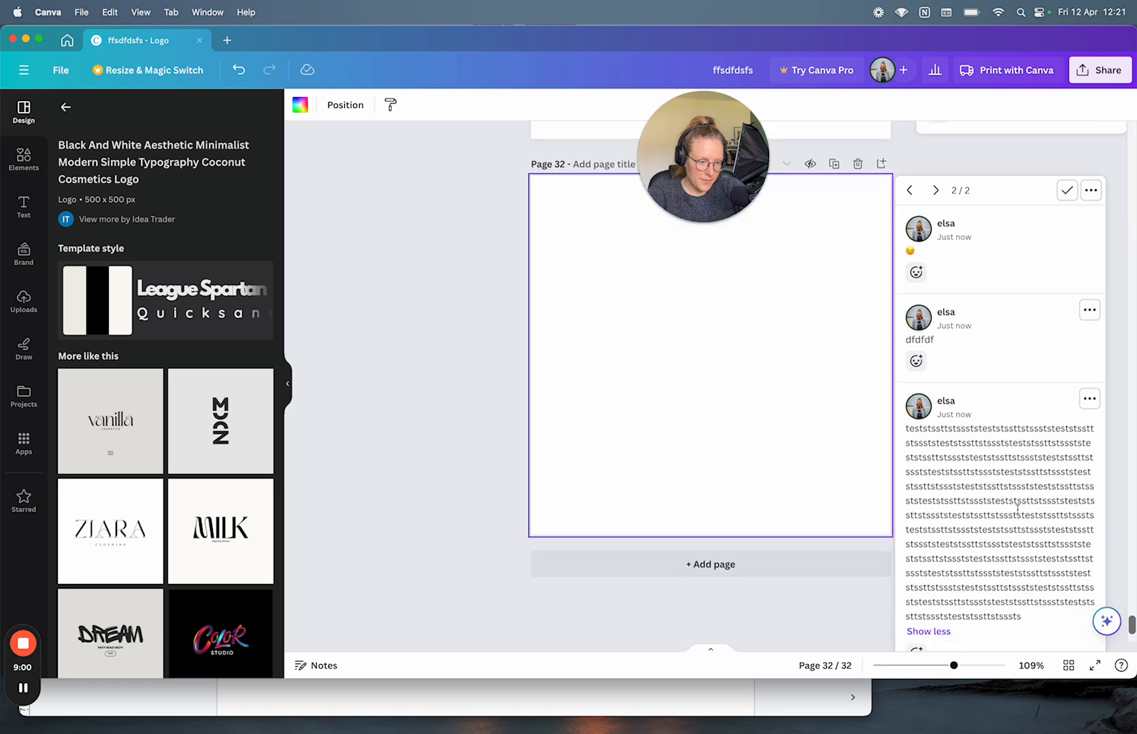
scroll(1017, 504, "up", 2)
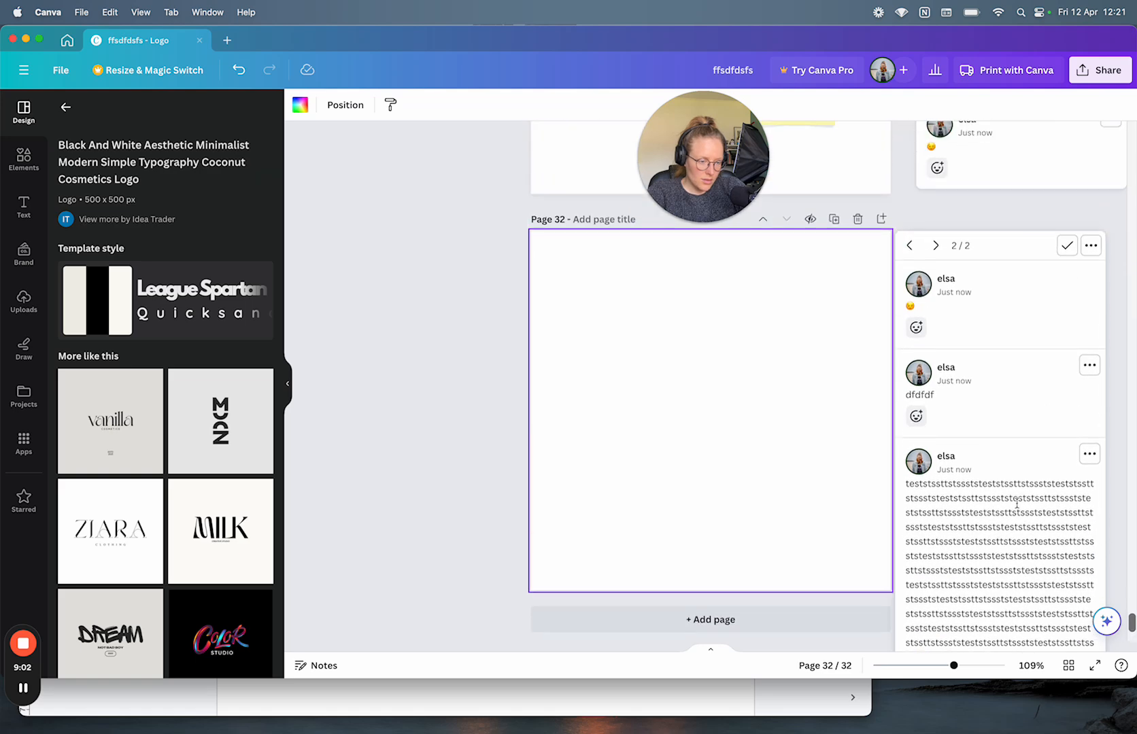
scroll(1017, 504, "down", 3)
Step: Post a second long reply made of the repeated test text
left_click(920, 579)
key("super+v")
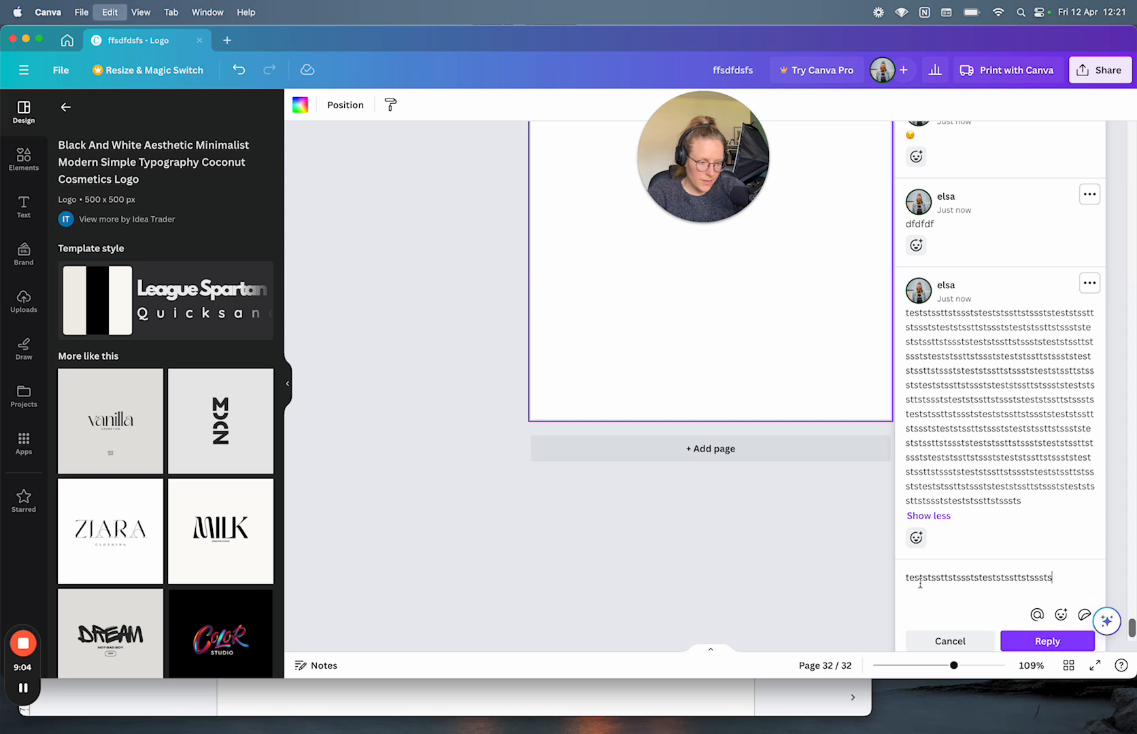
key("super+v")
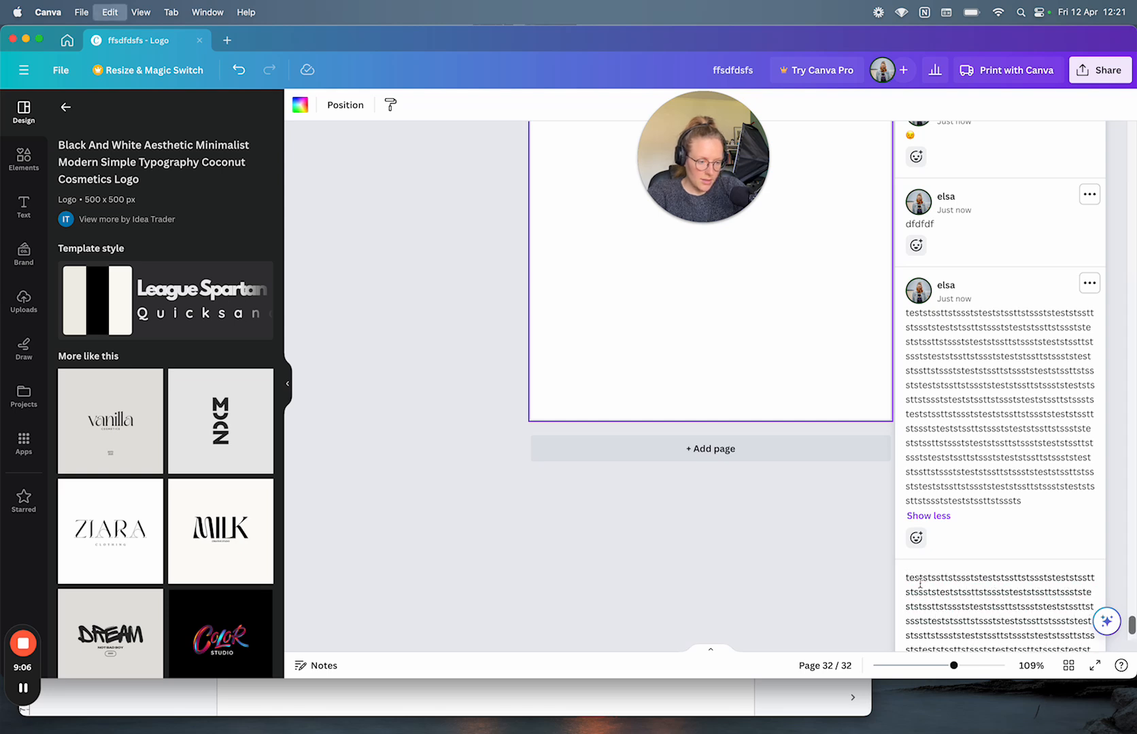
key("super+v")
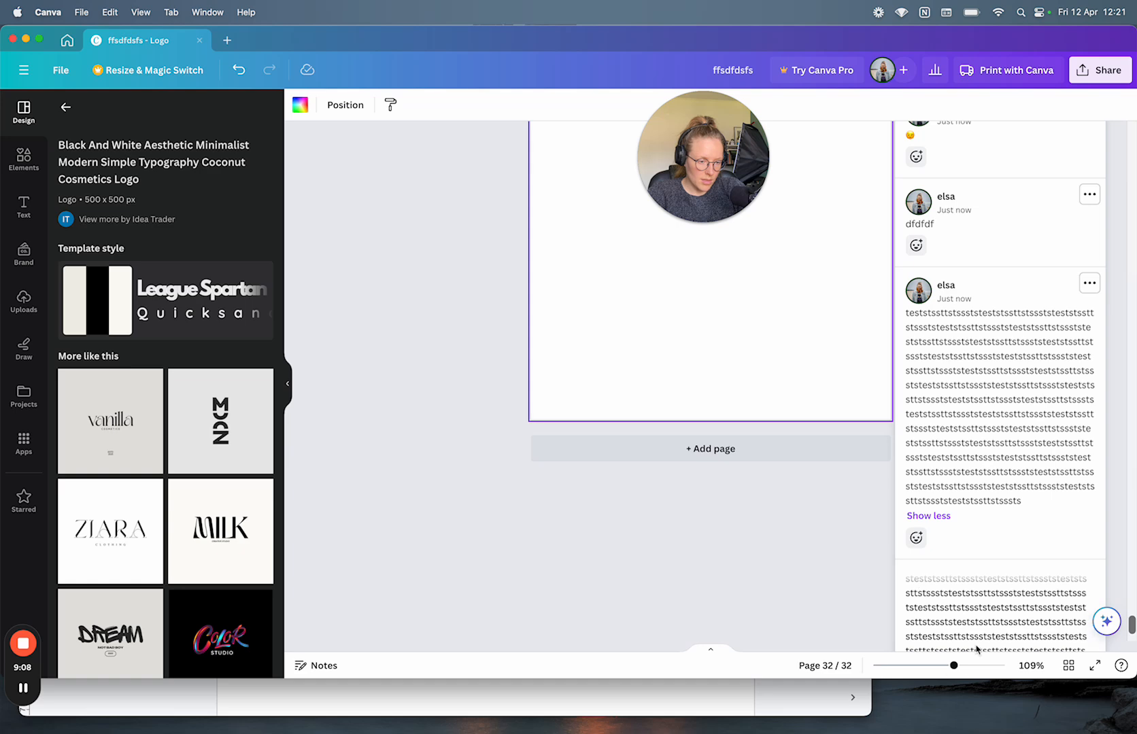
scroll(827, 569, "down", 3)
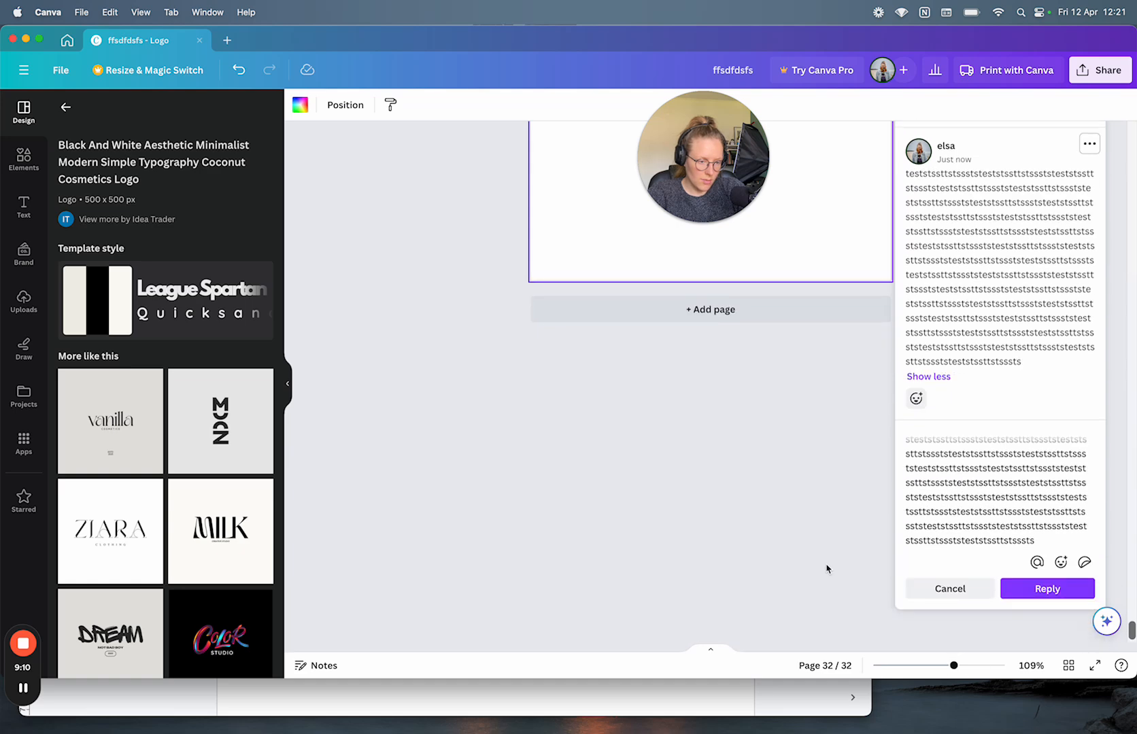
left_click(1047, 588)
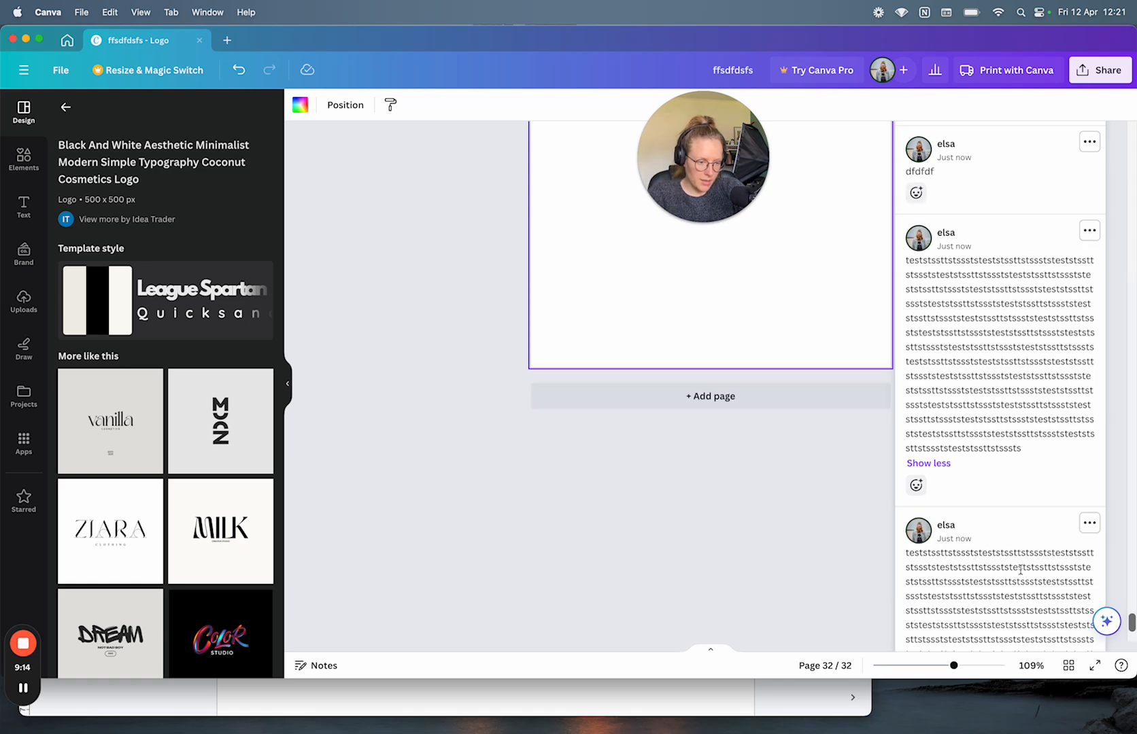
scroll(967, 485, "down", 5)
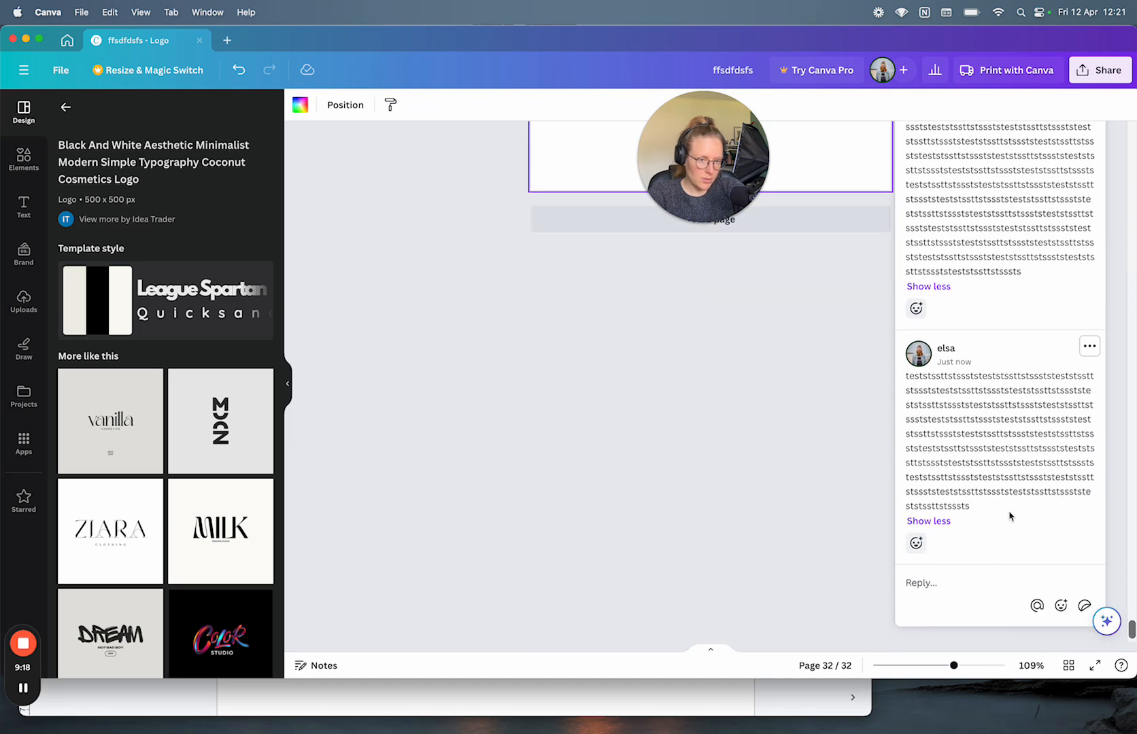
Step: Discard an empty reply and toggle the long comment between Show less and Show more
left_click(951, 582)
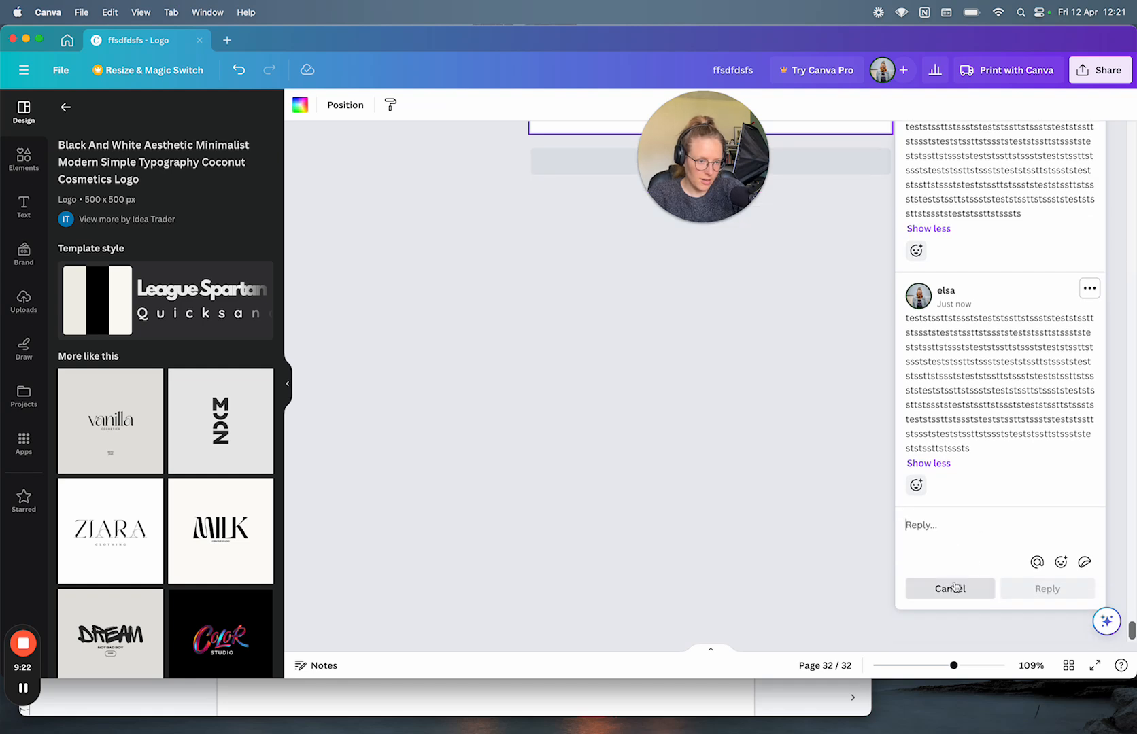
left_click(944, 463)
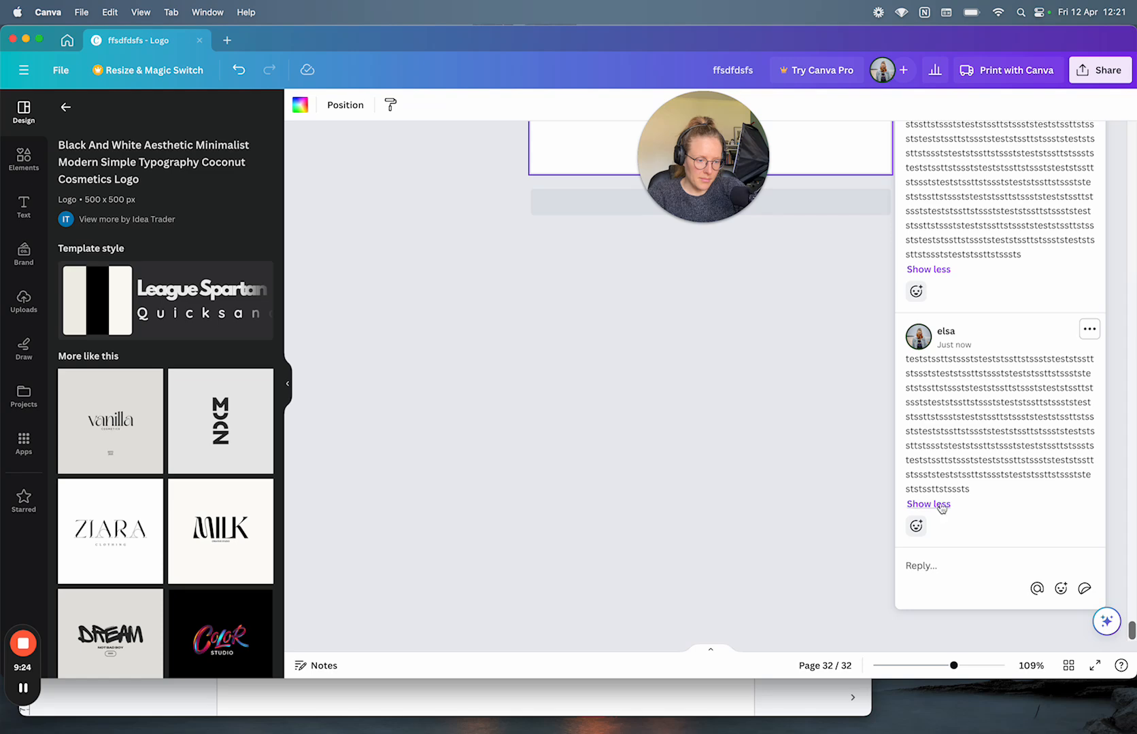
left_click(942, 507)
left_click(942, 506)
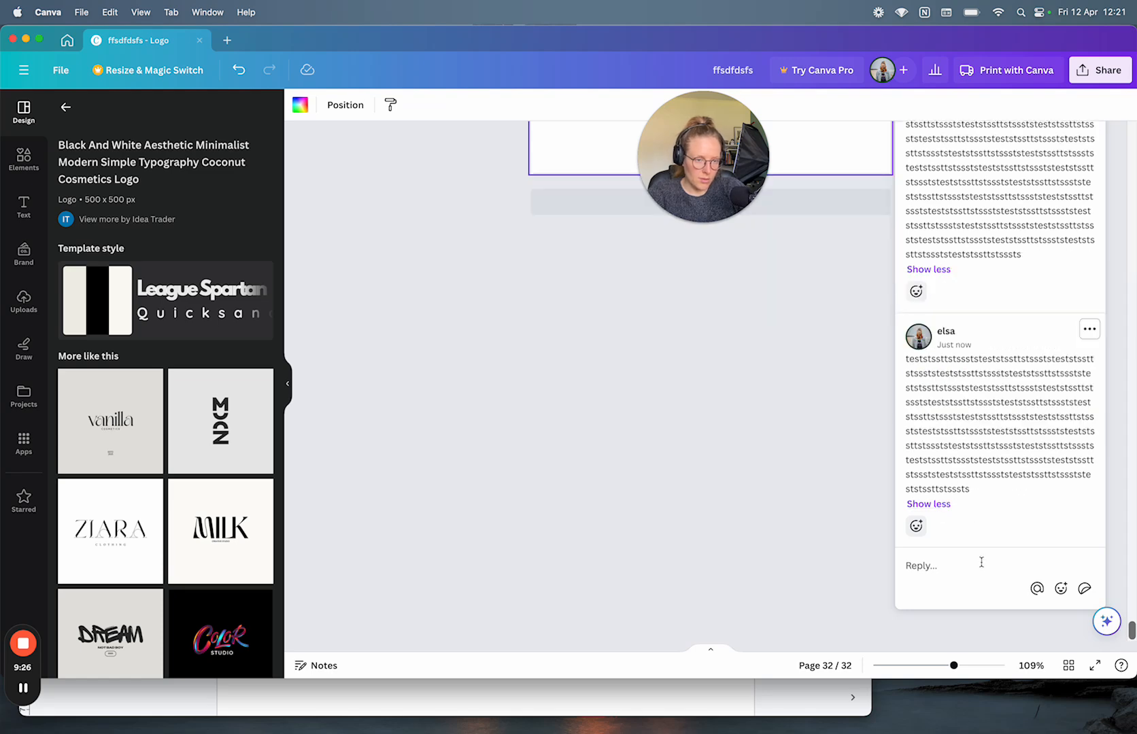
Step: Log Bugs item 1: long comment replies don't redirect the user to the bottom of the active input
left_click(804, 699)
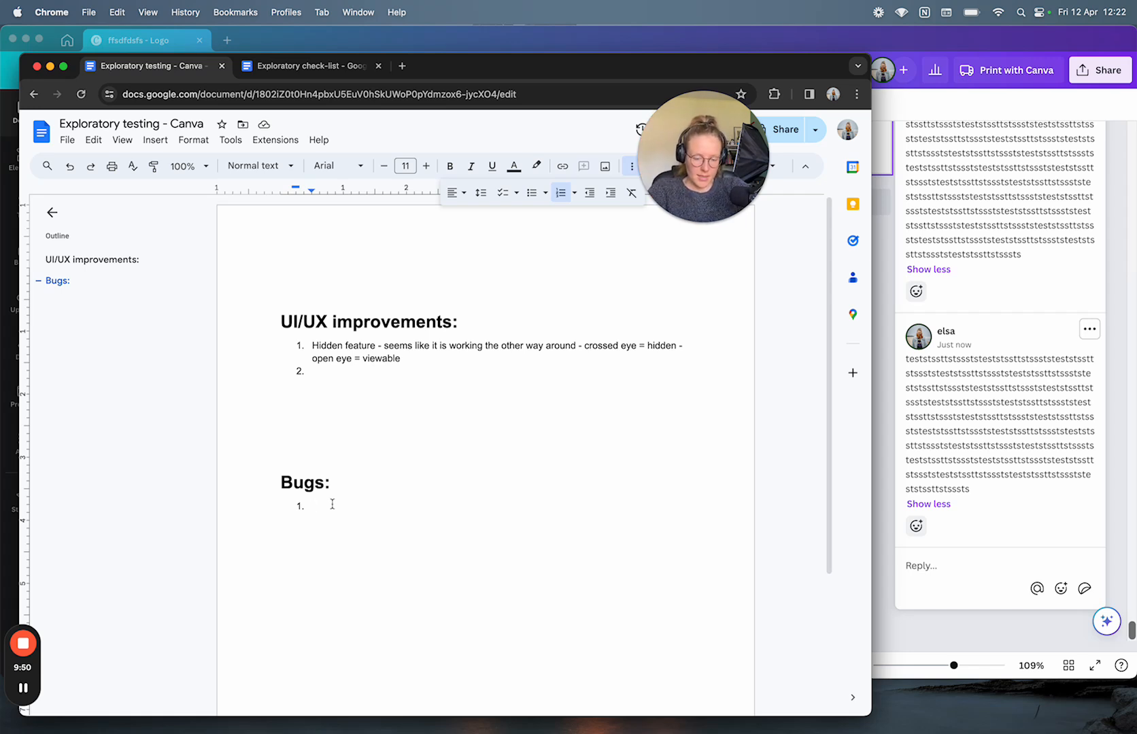
type("Comments - w")
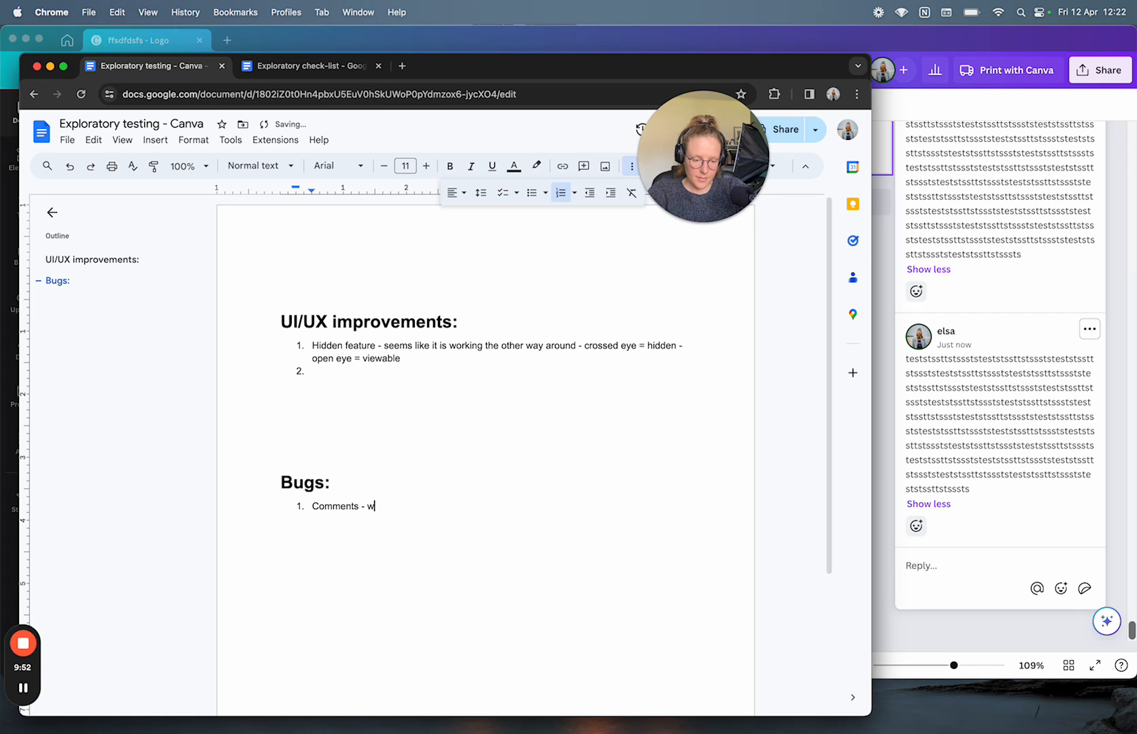
type("hen adding a lo")
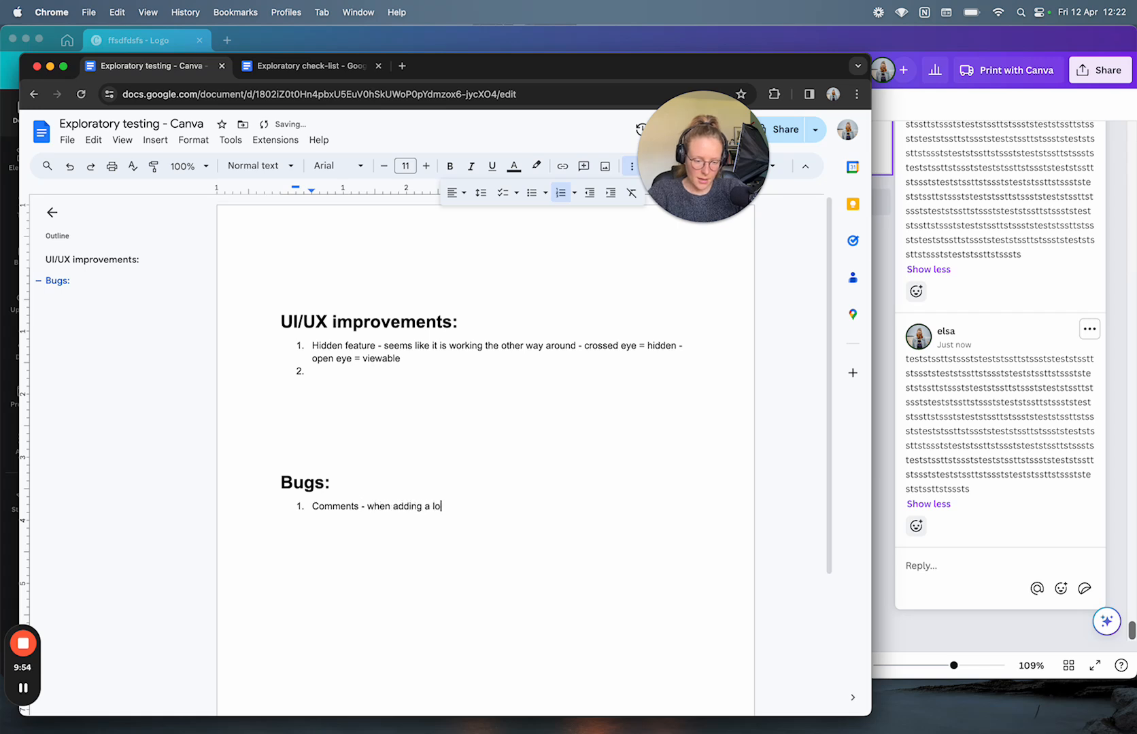
type("ng reply")
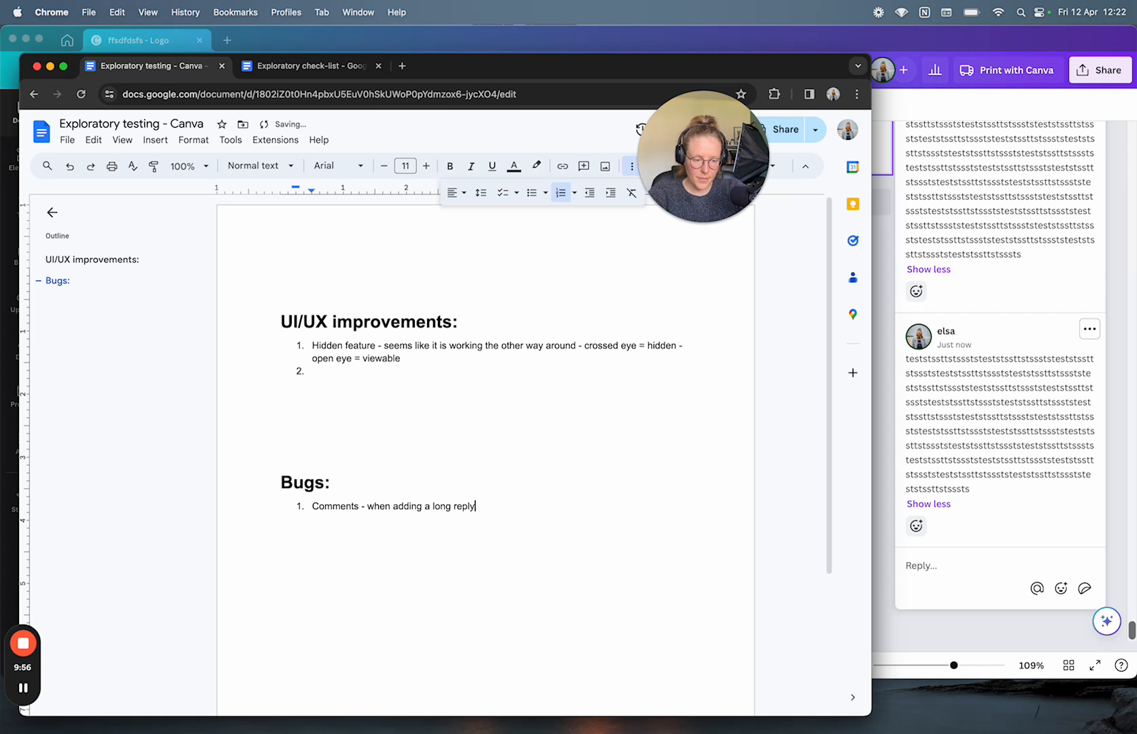
type(" - user is n")
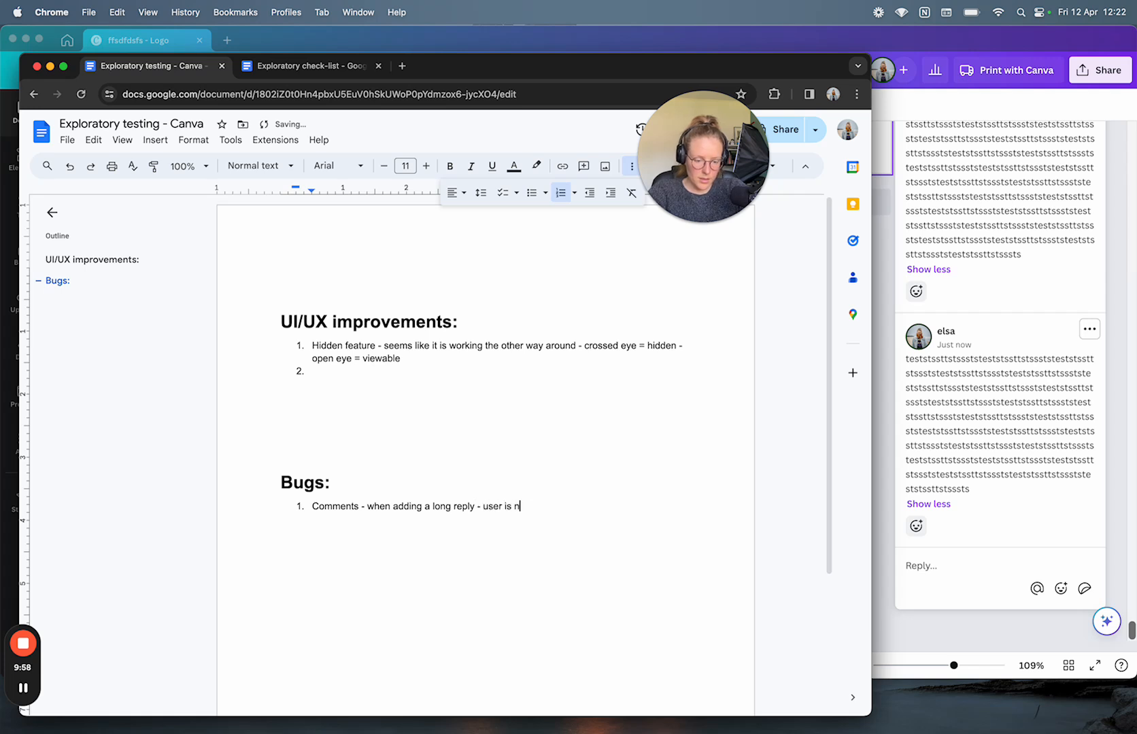
type("ot redirecte")
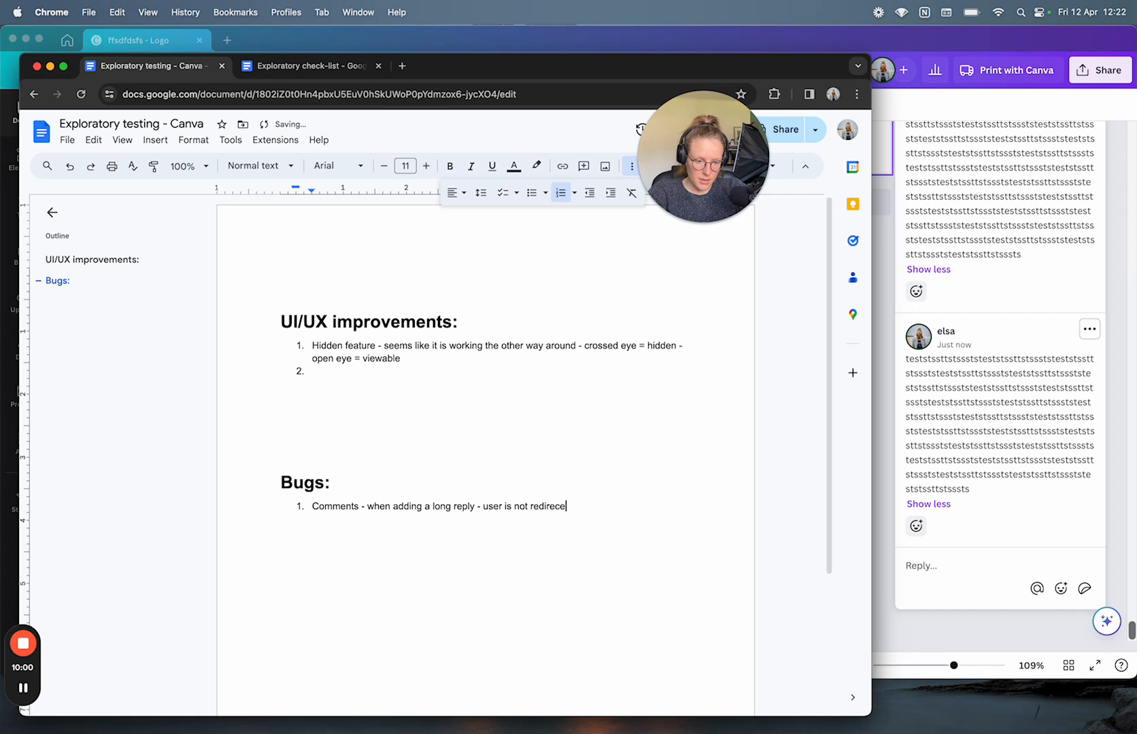
type("d to the bottom of the")
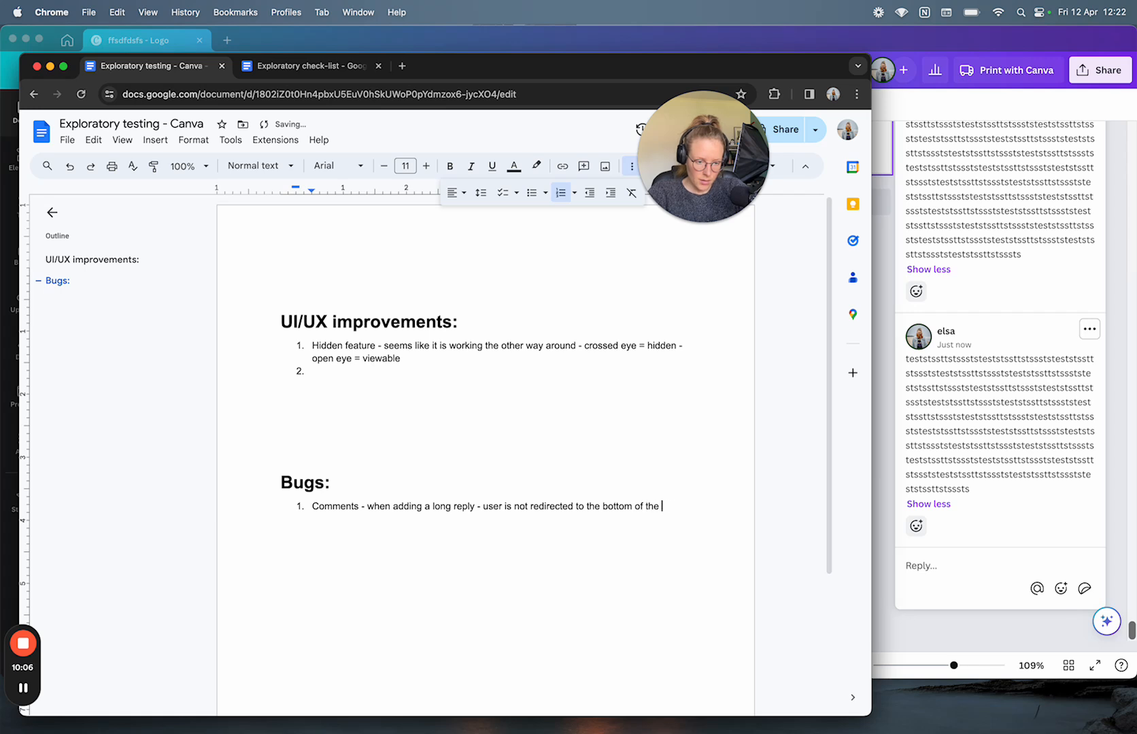
type("active input tab")
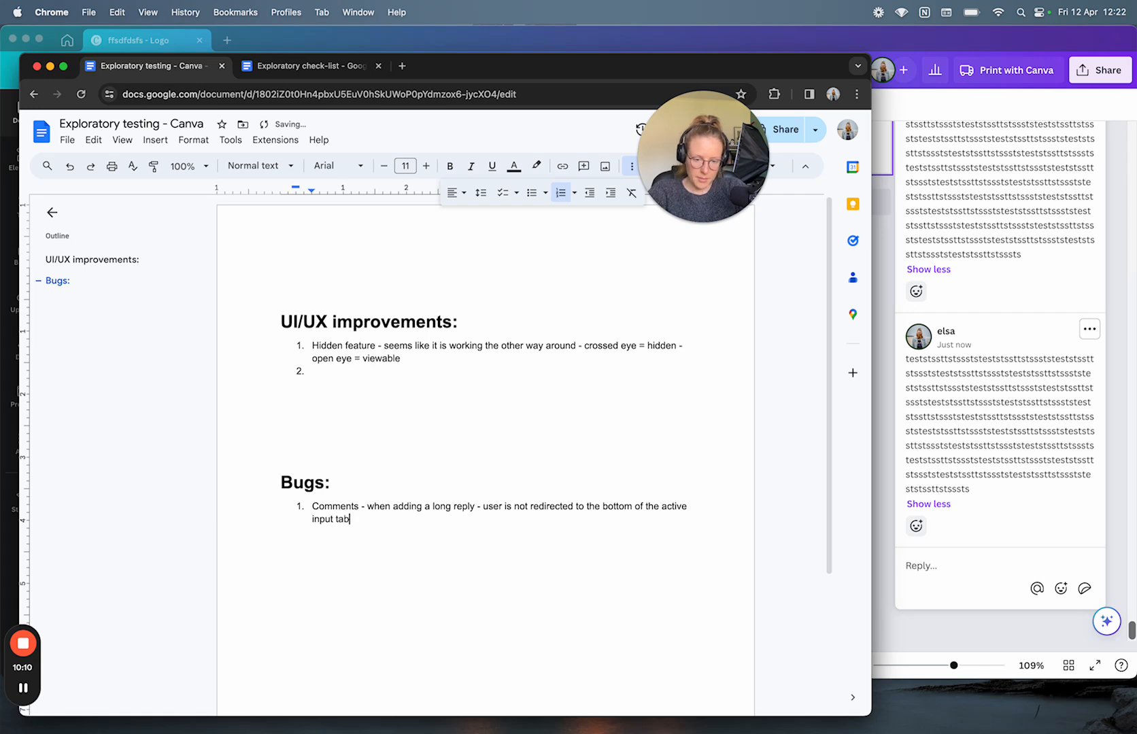
key("Return")
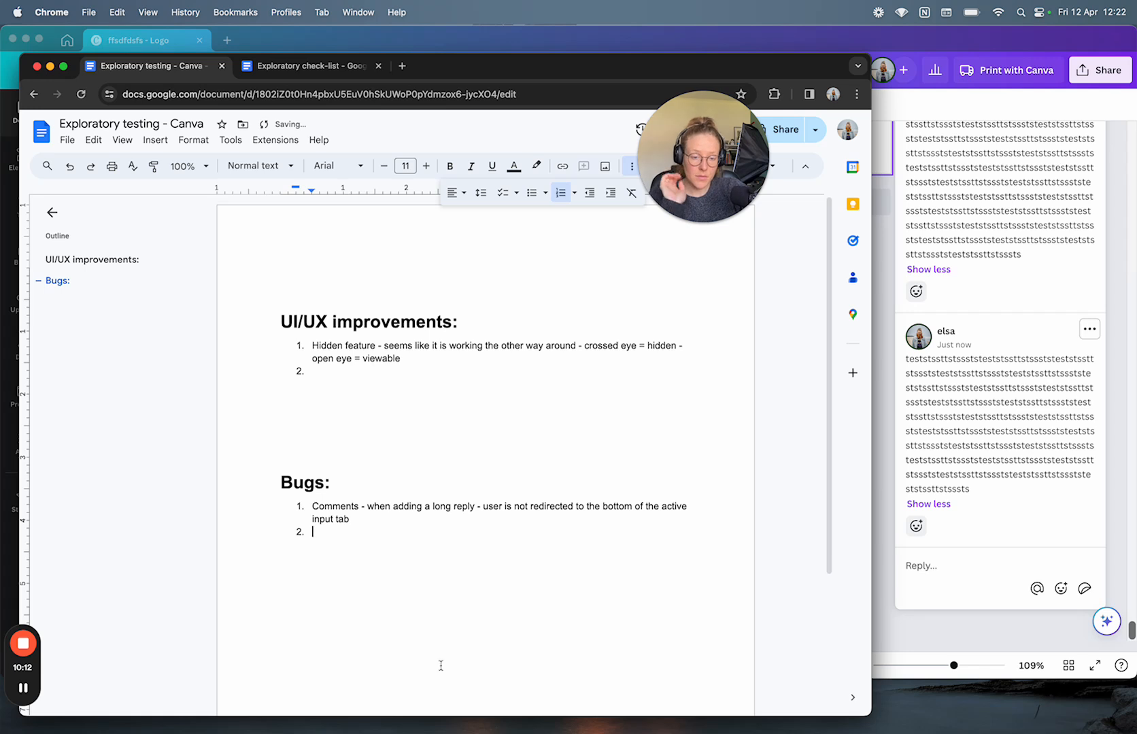
left_click_drag(360, 526, 311, 504)
left_click(351, 531)
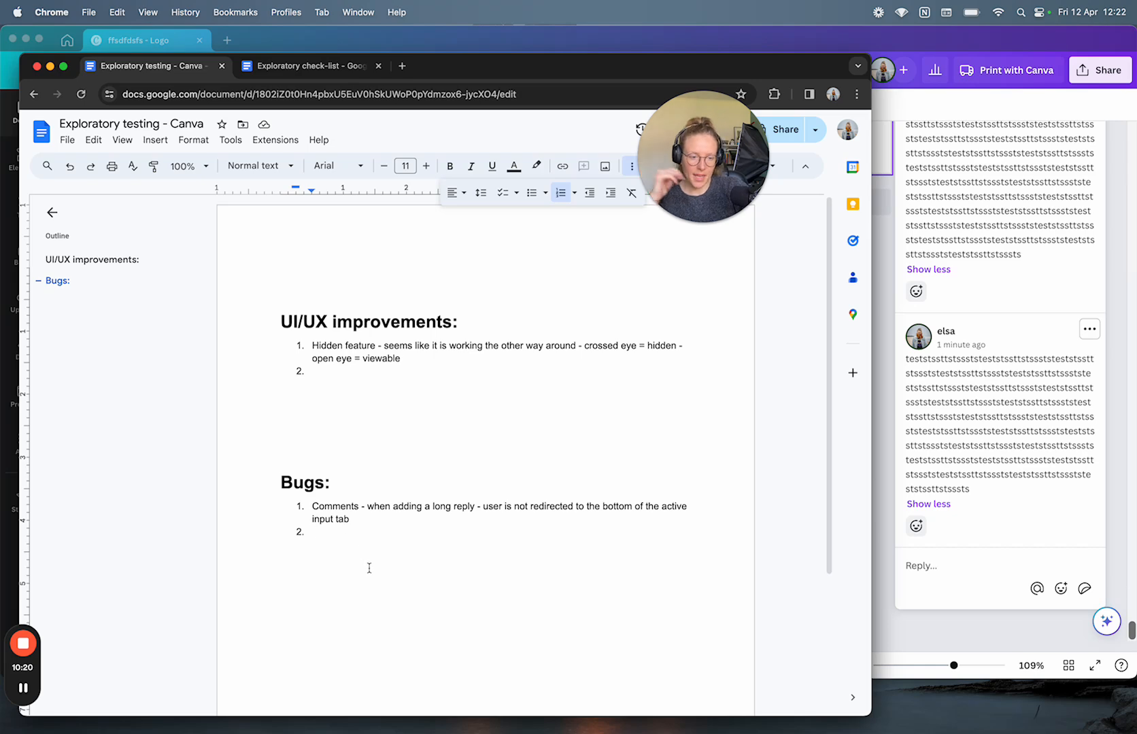
Step: Build an over-limit reply from repeated test text and the special characters '@£$%^&*()(*&^%$£@!#'
left_click(973, 562)
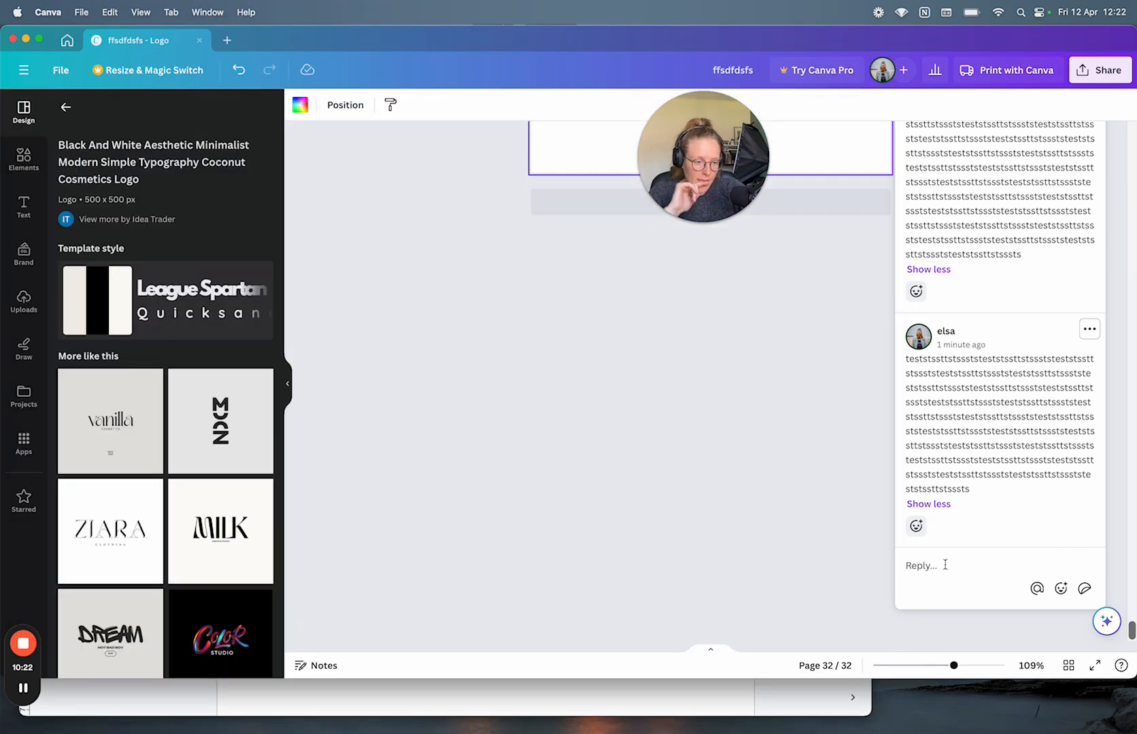
left_click(915, 559)
key("super+v")
key("super+v")
key("super+v")
key("super+v")
key("super+v")
key("super+v")
key("super+v")
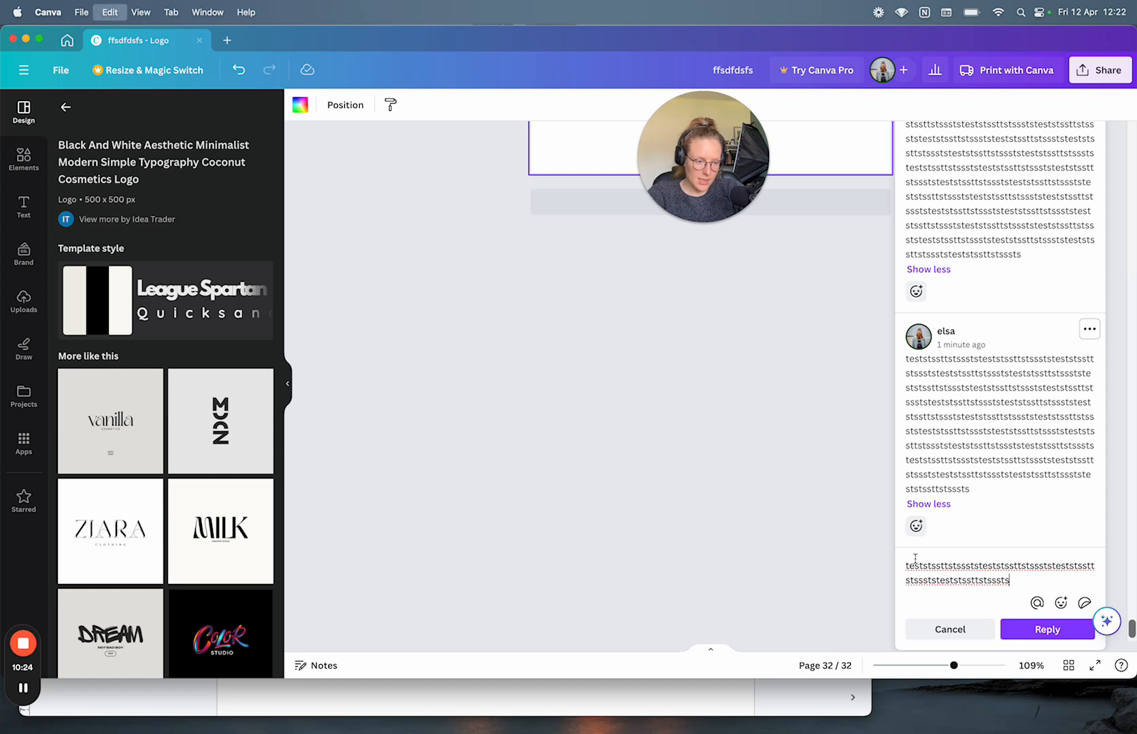
key("super+a")
type("teststssttstssts")
key("super+a")
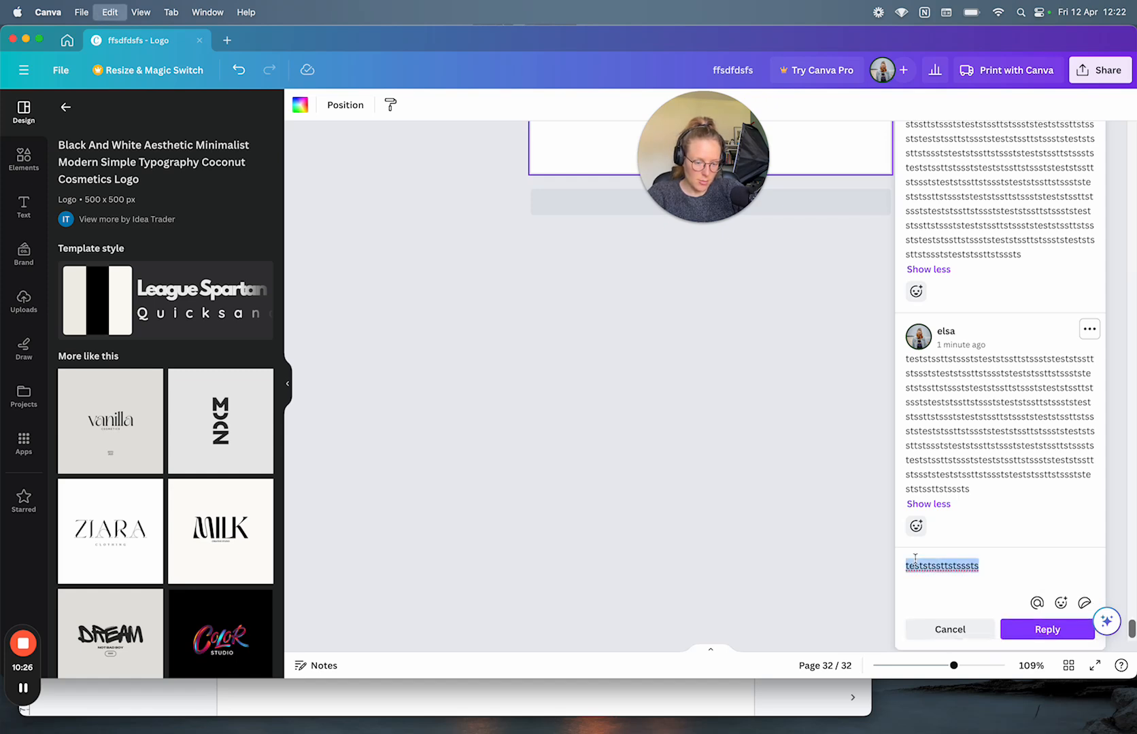
type("teststssttstssts")
key("super+v")
key("super+v")
key("super+v")
key("super+v")
key("super+v")
key("super+v")
key("super+v")
key("super+v")
key("super+v")
key("super+v")
key("super+v")
key("super+v")
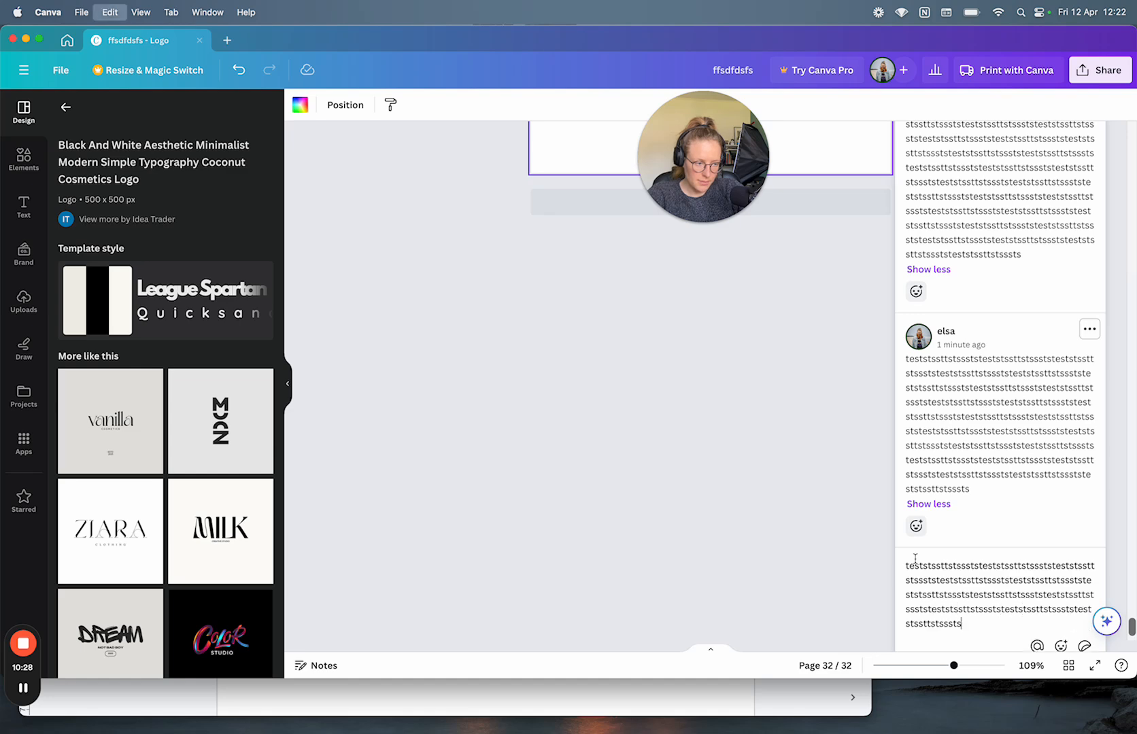
key("super+a")
key("super+v")
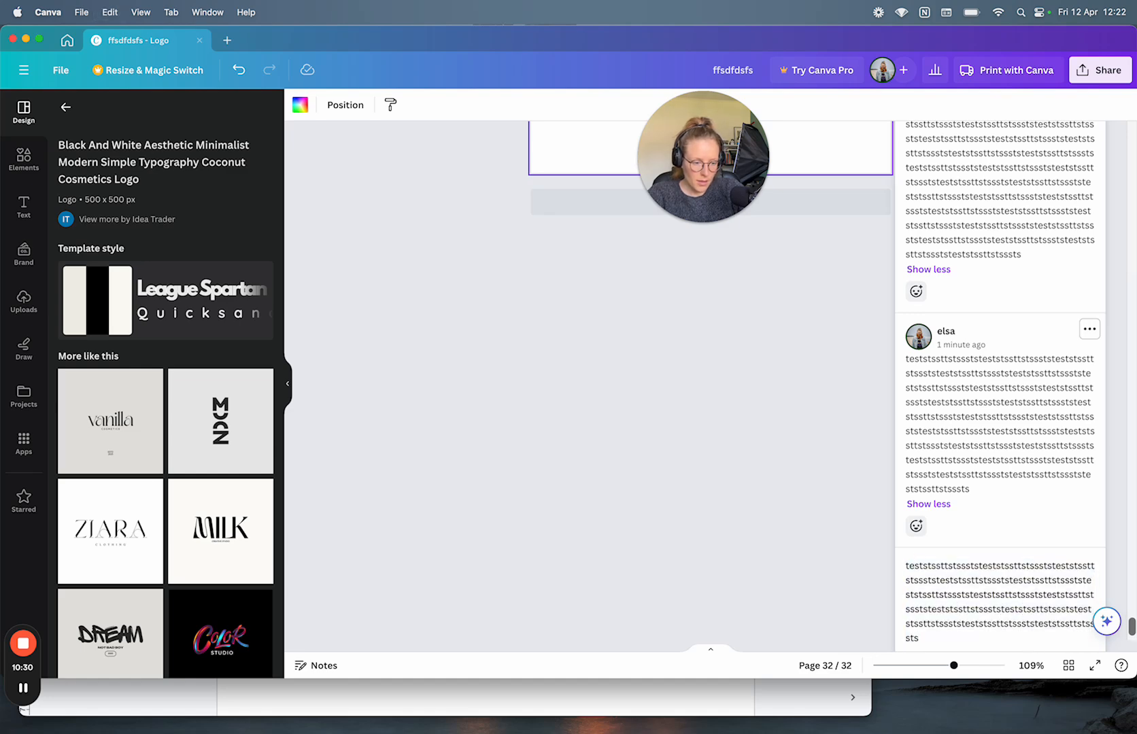
scroll(961, 527, "down", 3)
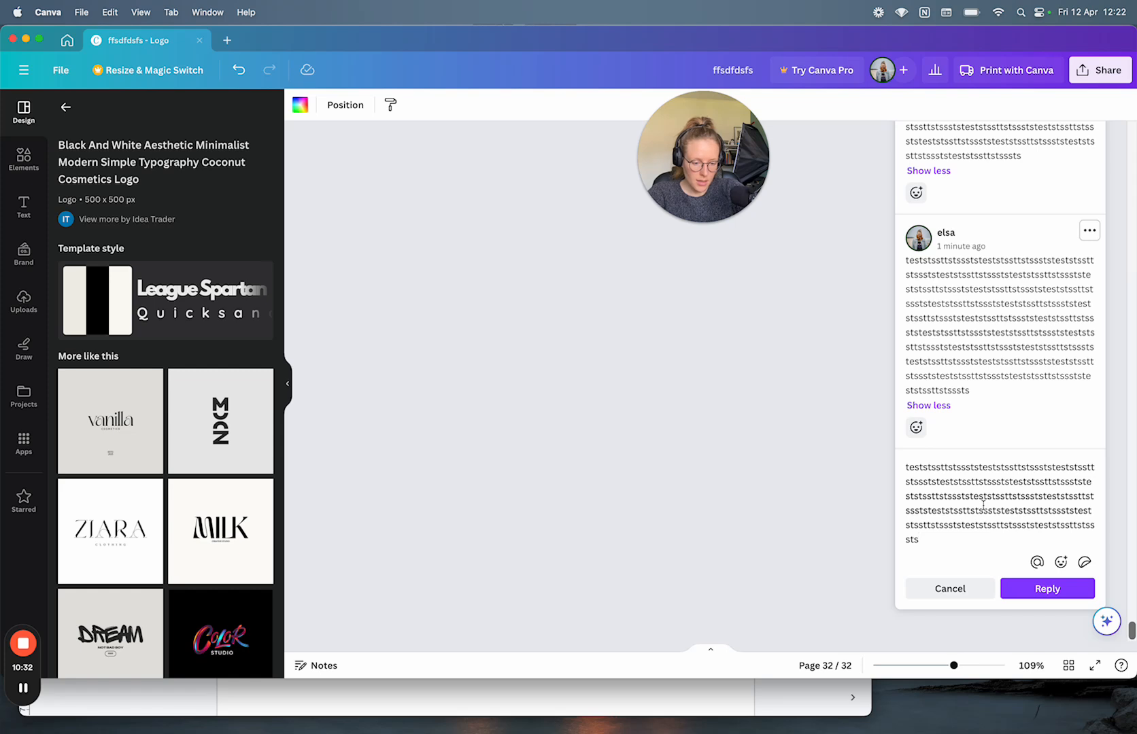
type("@£$%^&*()(*&^%$£@!#")
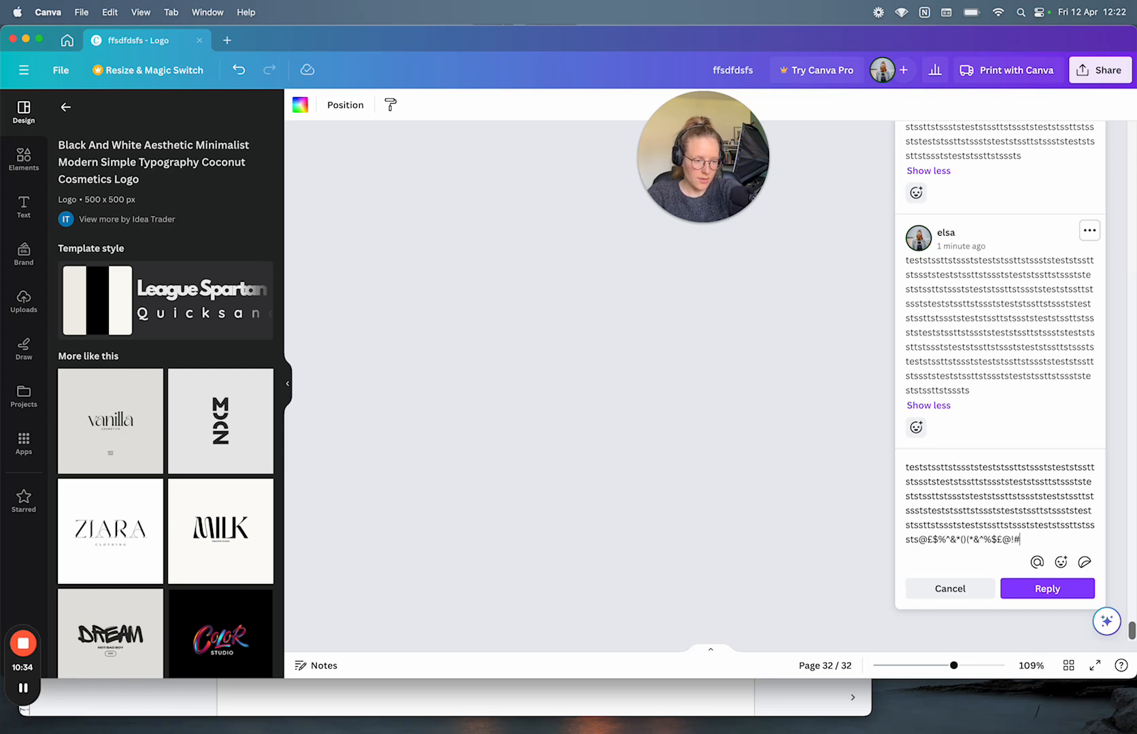
key("super+a")
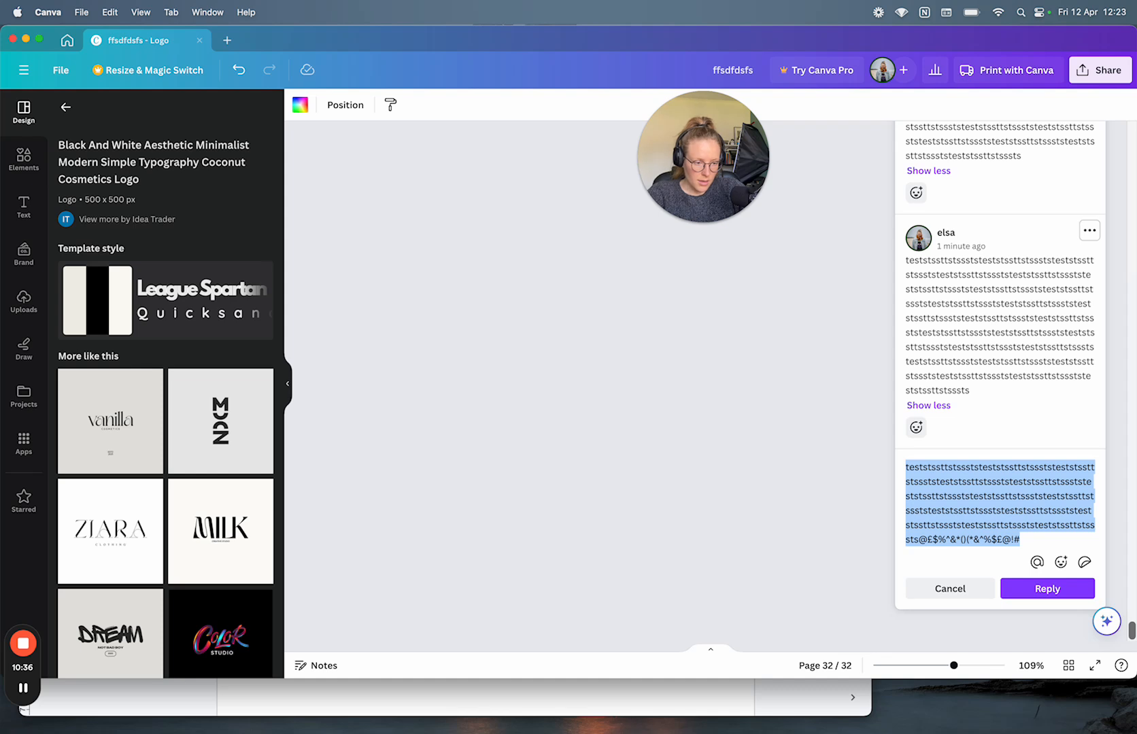
key("super+v")
key("super+v")
key("super+v")
key("super+v")
key("super+v")
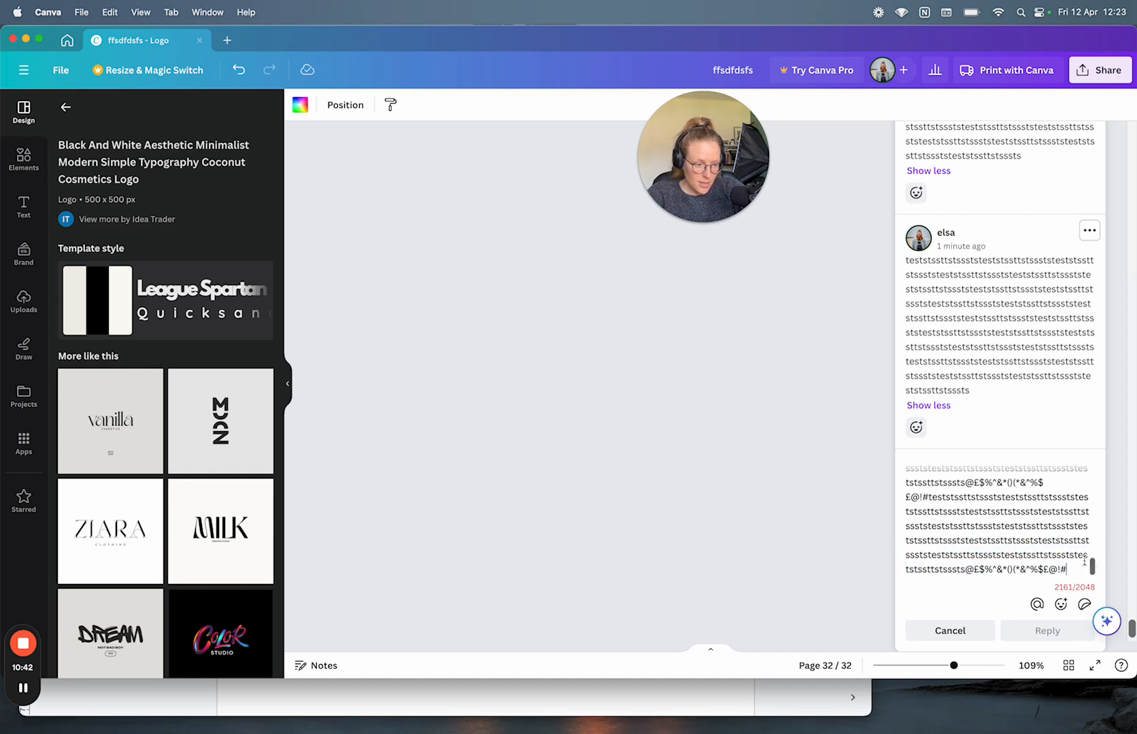
Step: Trim the draft to 2044/2048 with trailing spaces and a period, testing extra characters against the limit
left_click_drag(1073, 566, 892, 528)
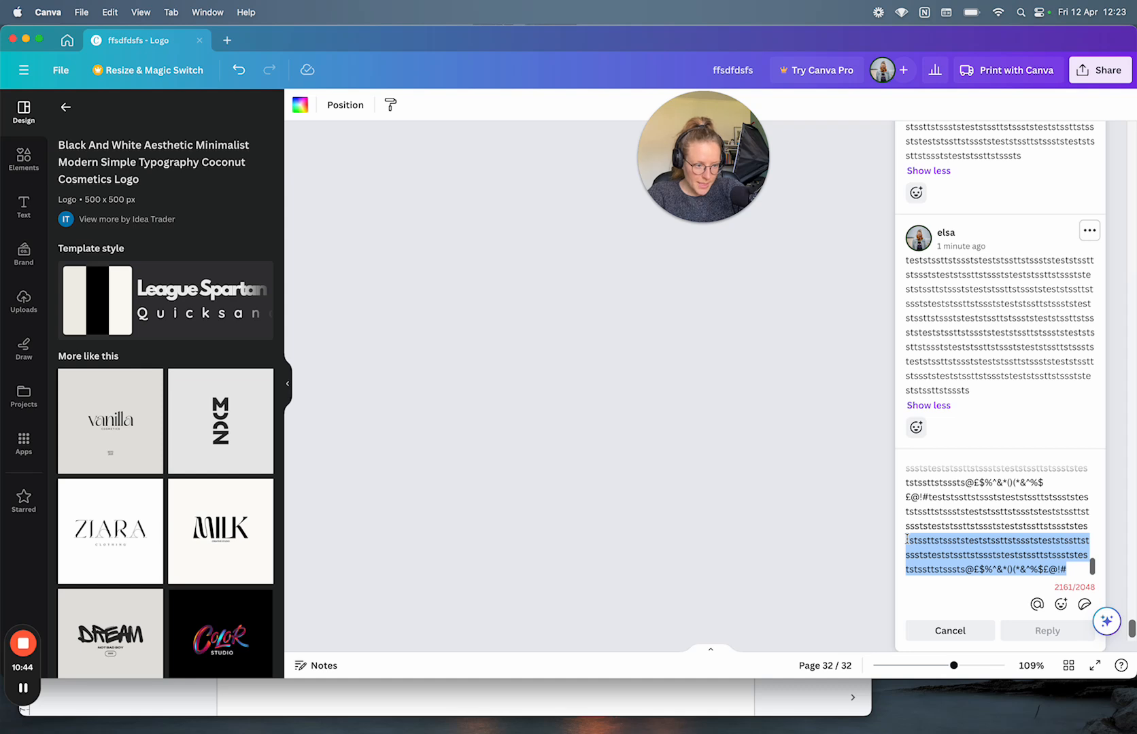
key("BackSpace")
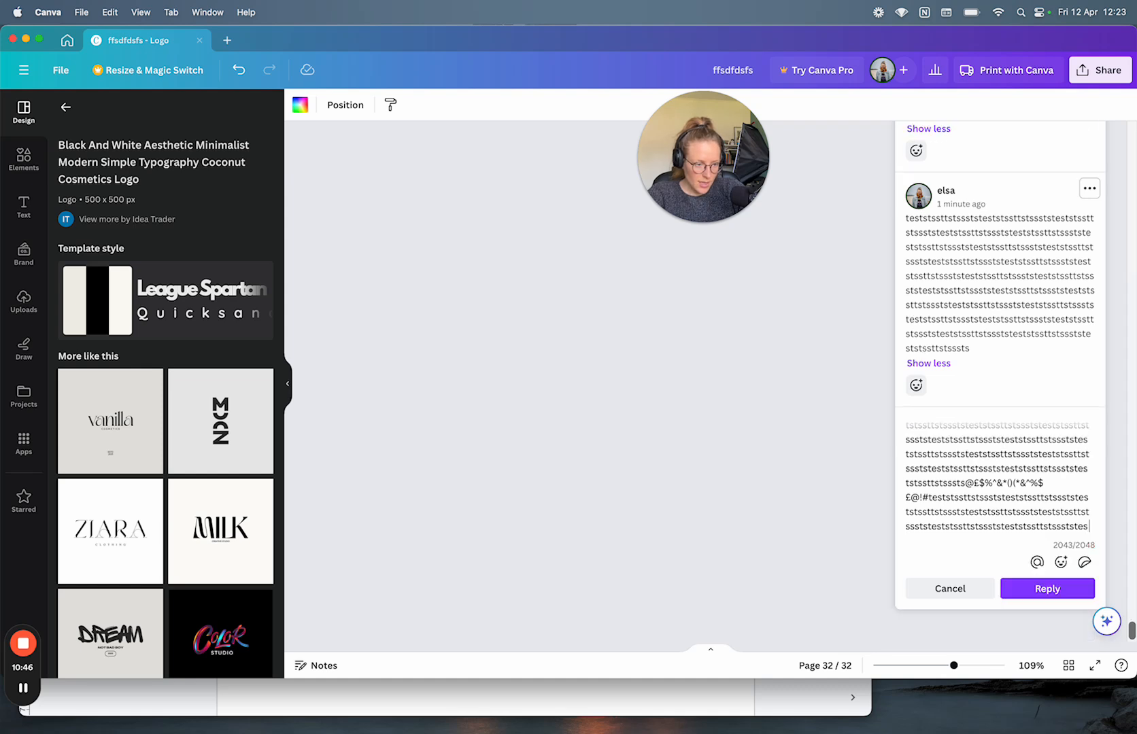
type(".")
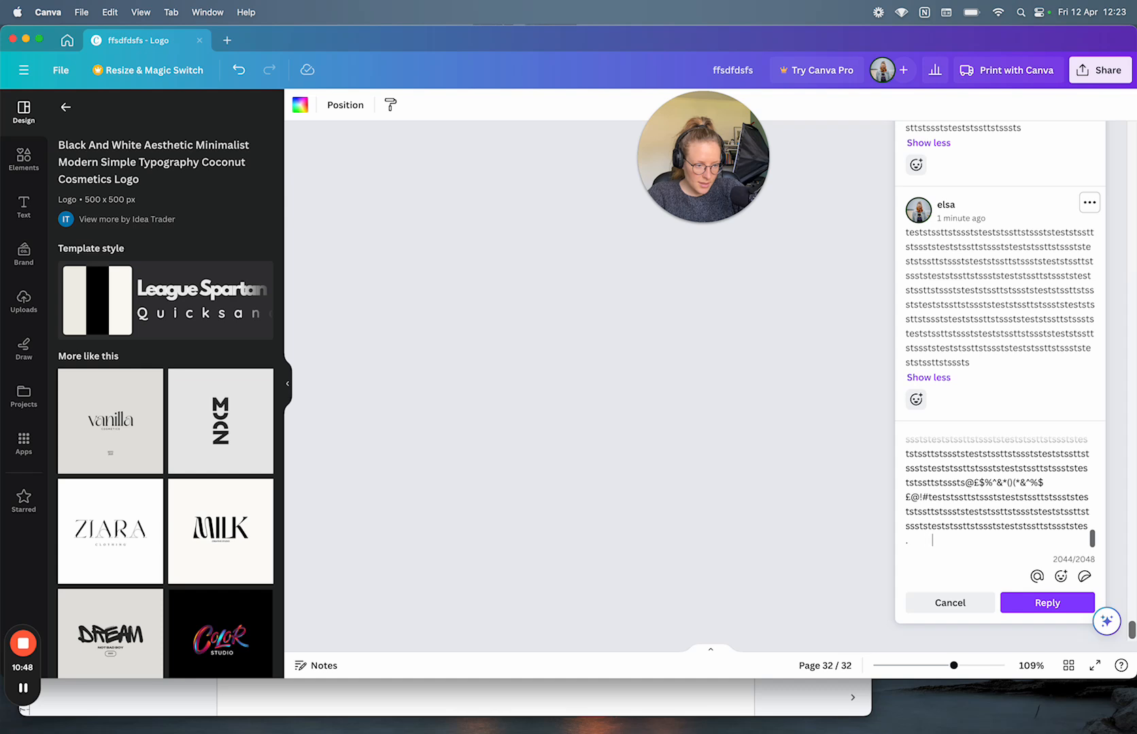
type("                 .")
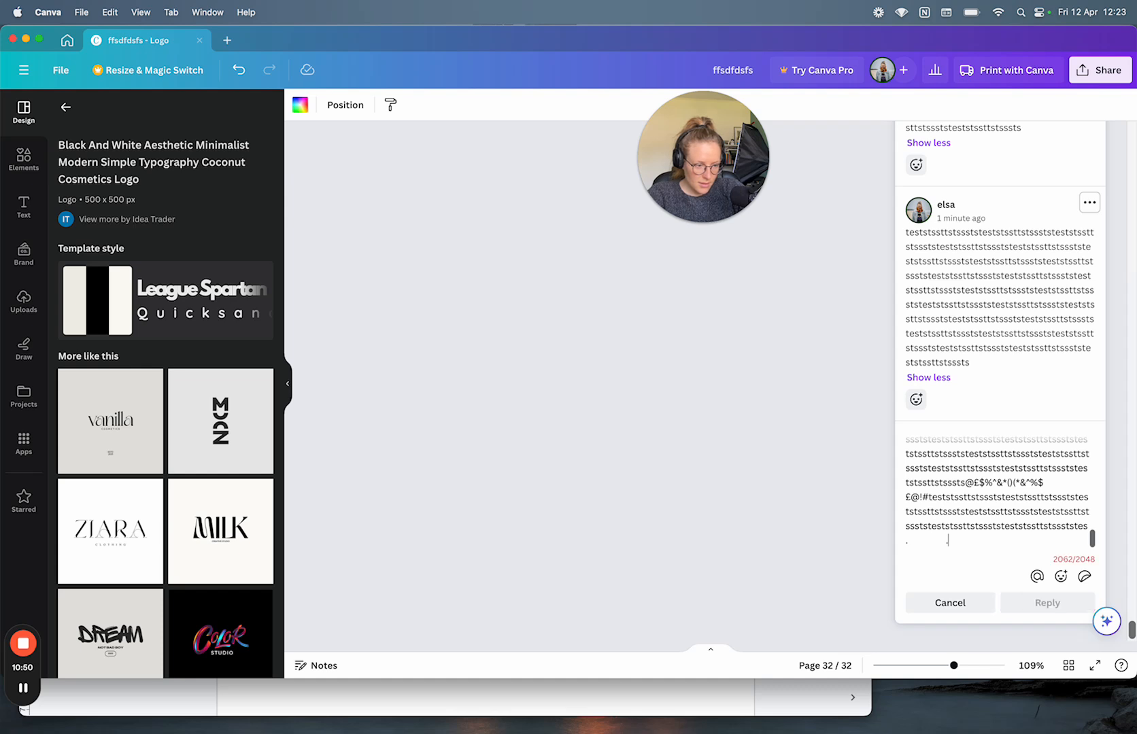
key("BackSpace")
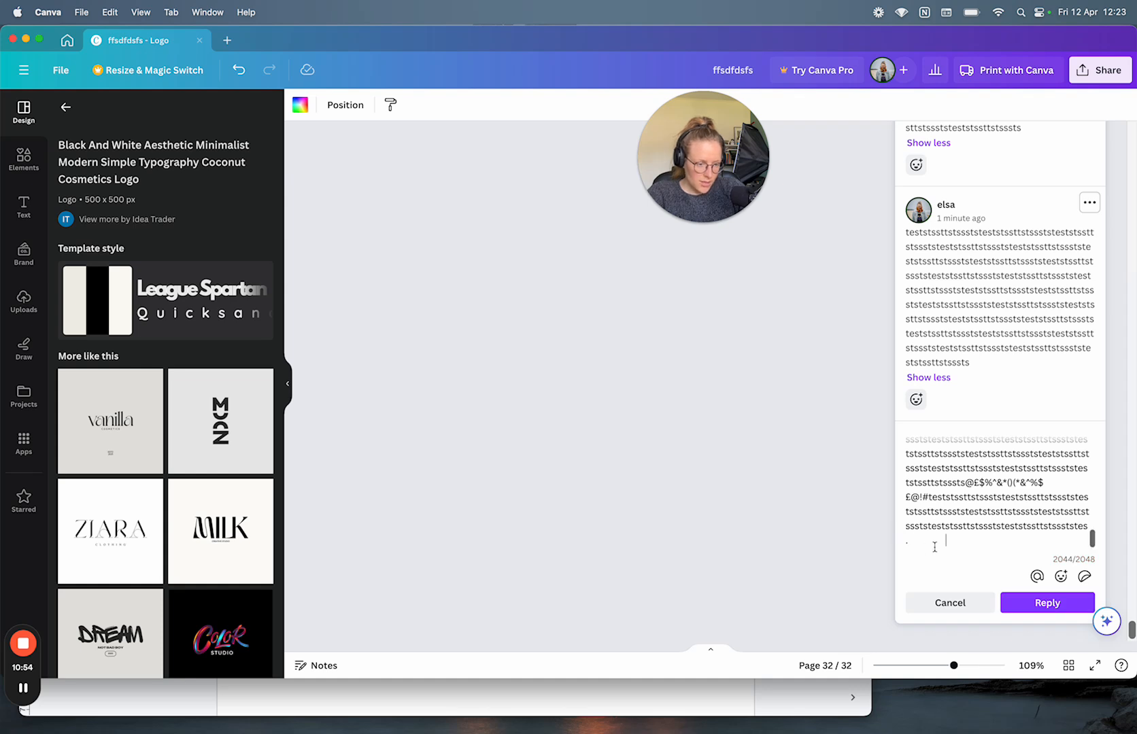
type("b")
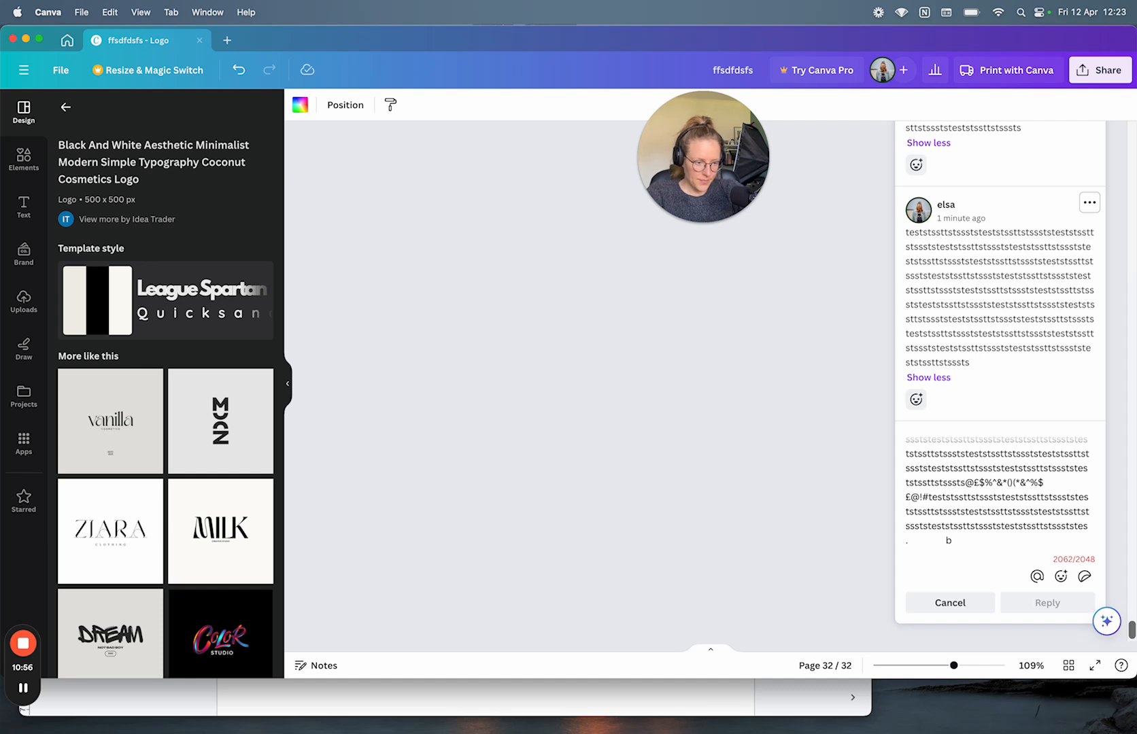
key("BackSpace")
type("w")
key("BackSpace")
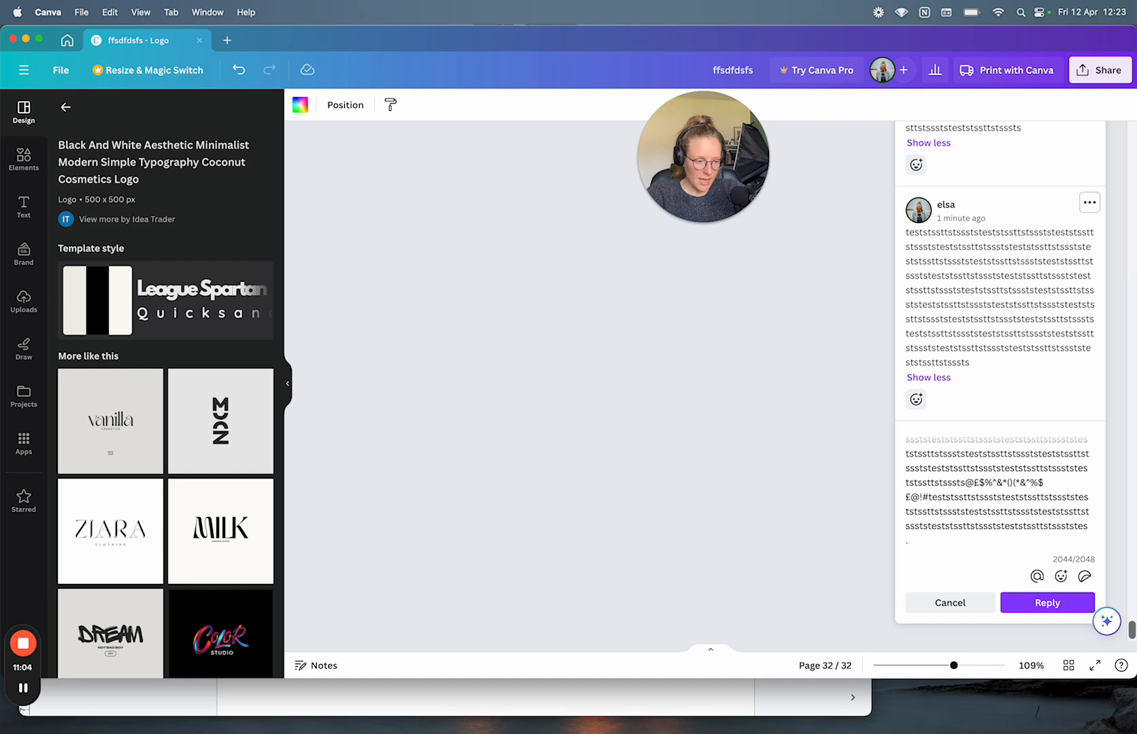
type(".")
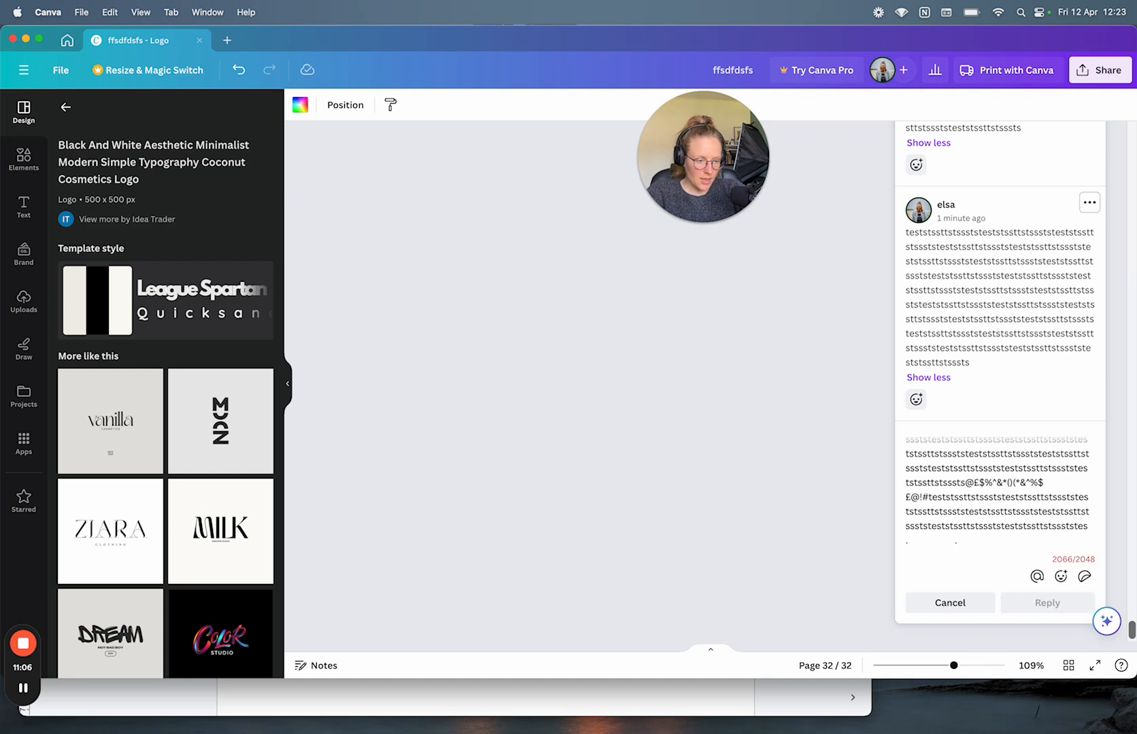
key("BackSpace")
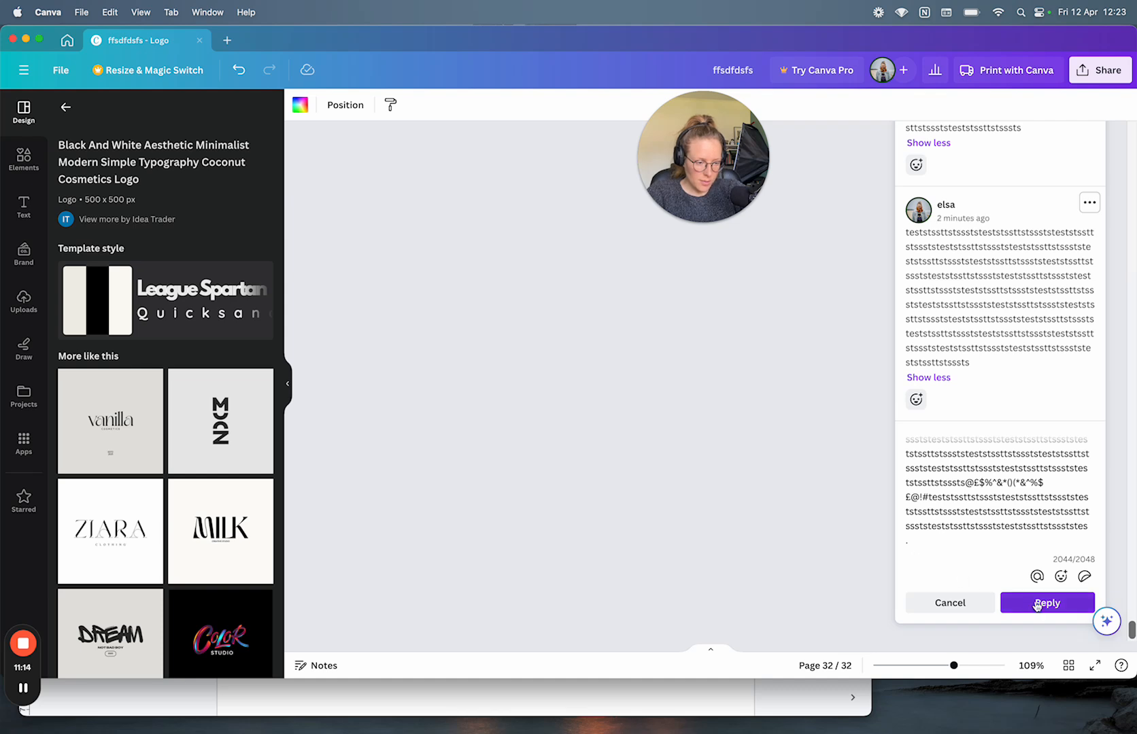
left_click_drag(913, 538, 947, 540)
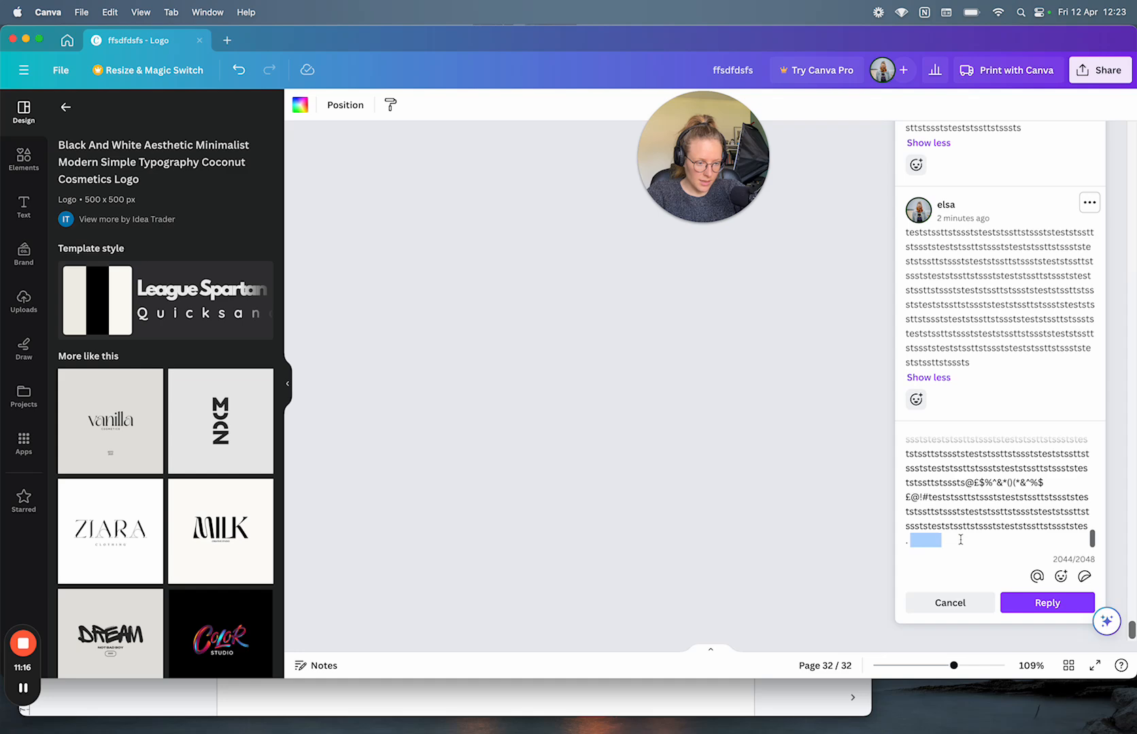
Step: Submit the space-padded reply, which fails to send, and retry it
left_click(1033, 604)
scroll(1089, 567, "down", 5)
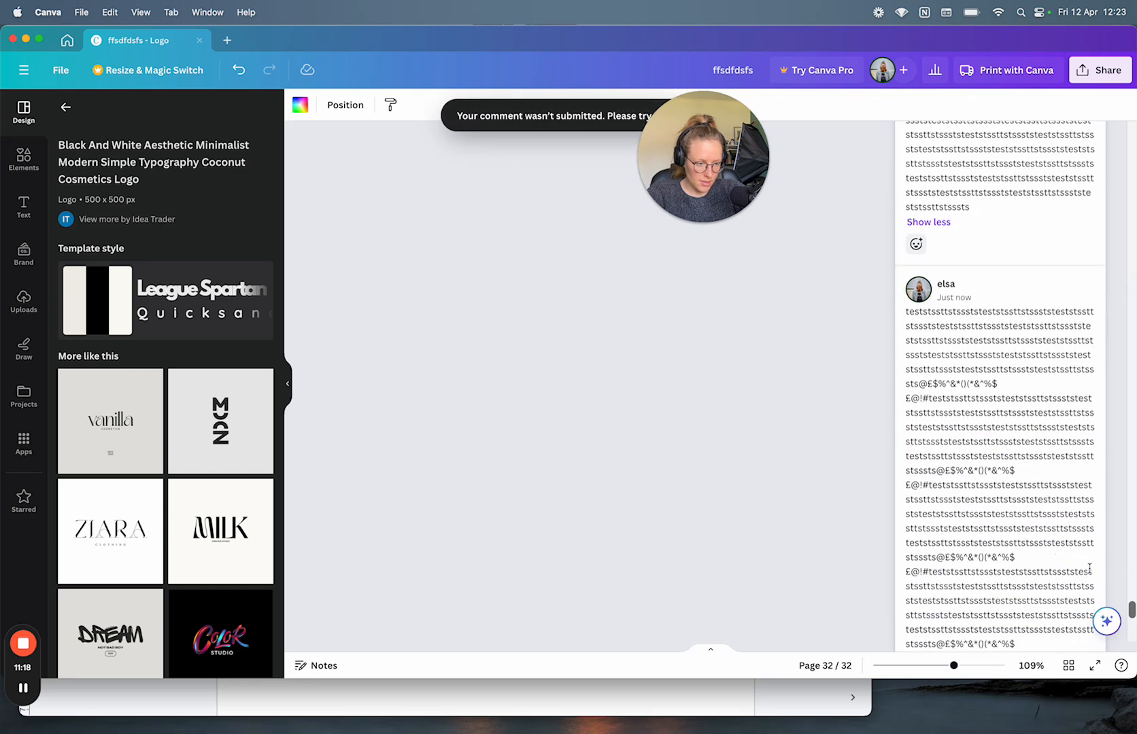
scroll(1089, 568, "down", 2)
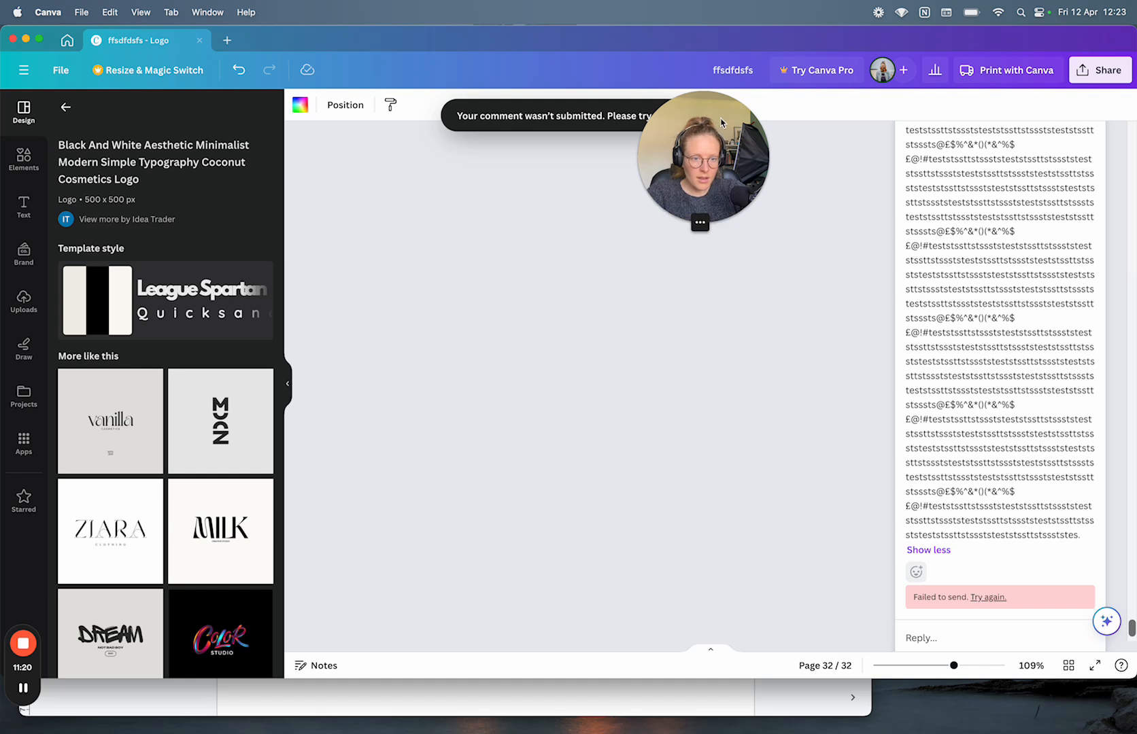
left_click_drag(721, 120, 118, 112)
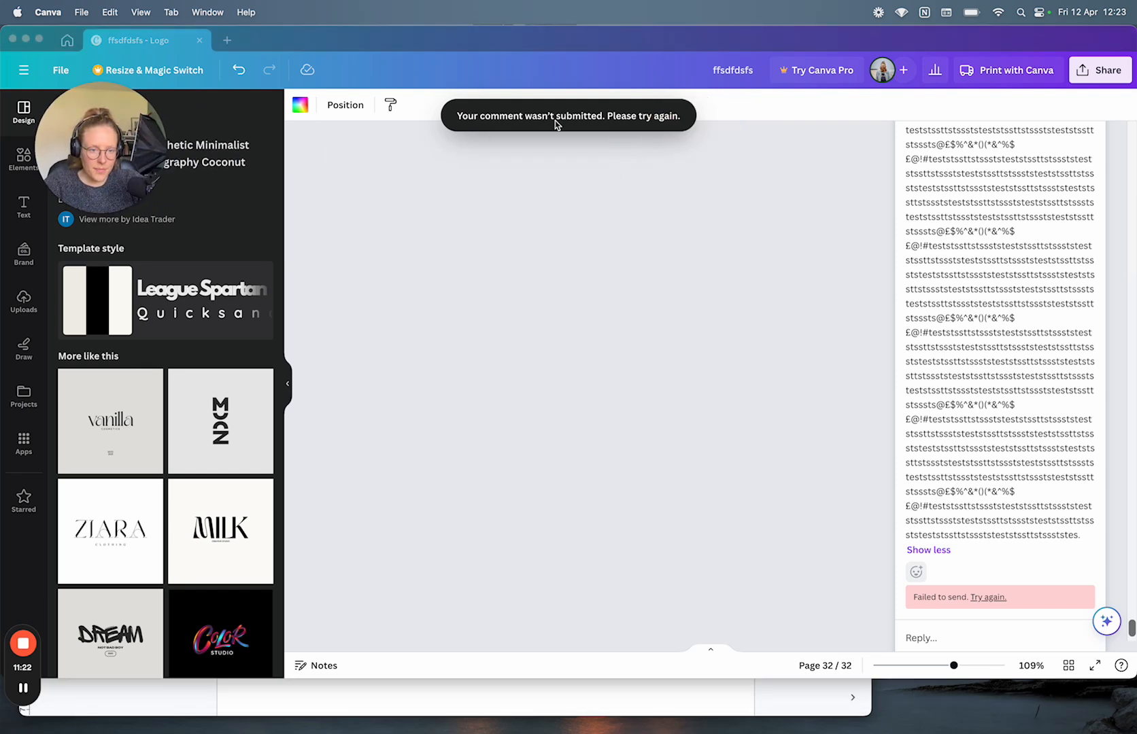
scroll(950, 488, "down", 2)
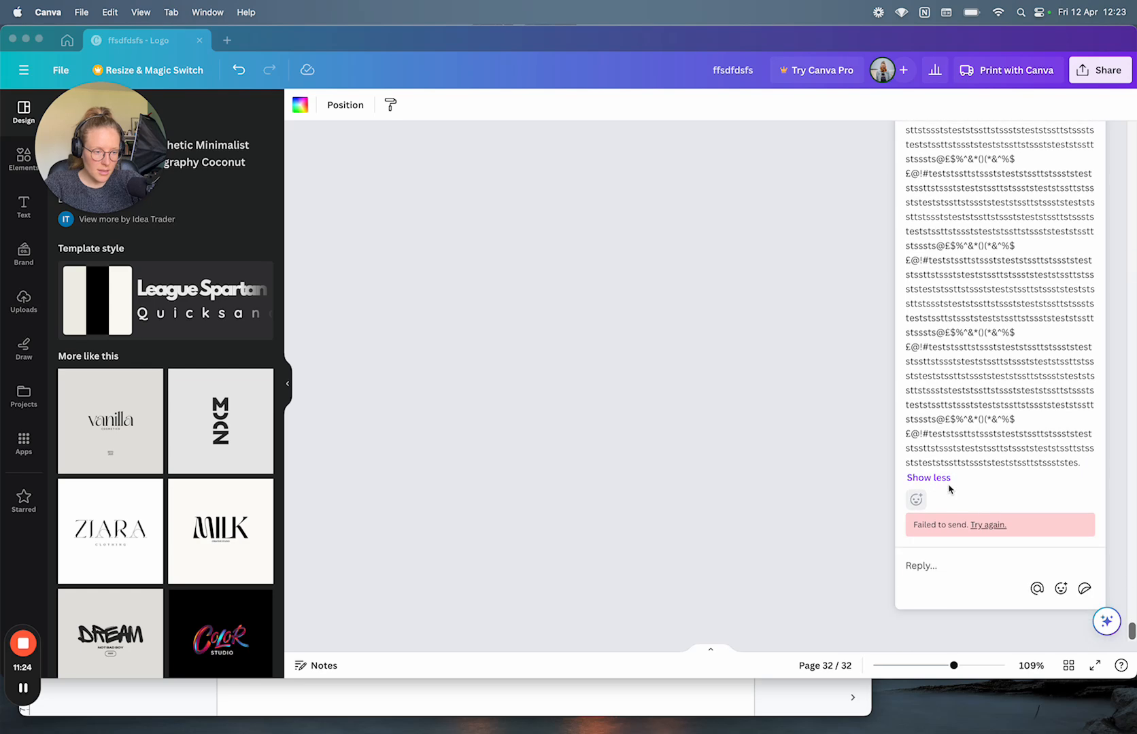
left_click(980, 538)
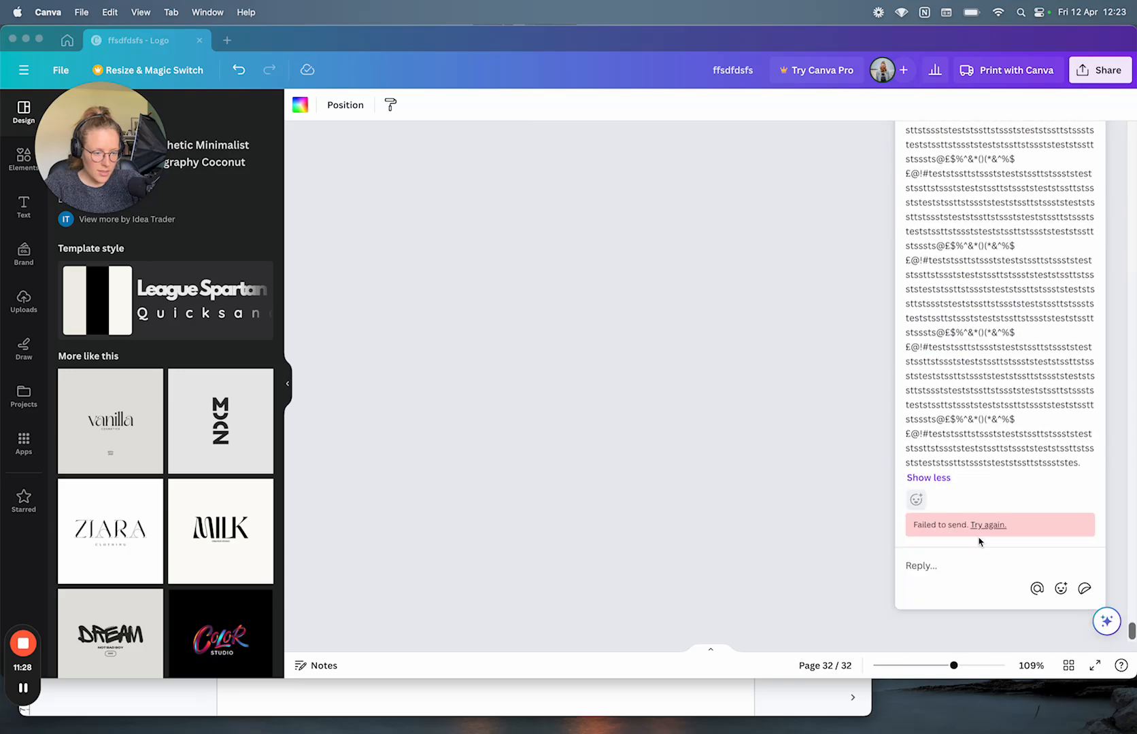
Step: Post a new reply of pasted long text, trimmed at the end and finished with 'dfk'
left_click(926, 564)
key("super+v")
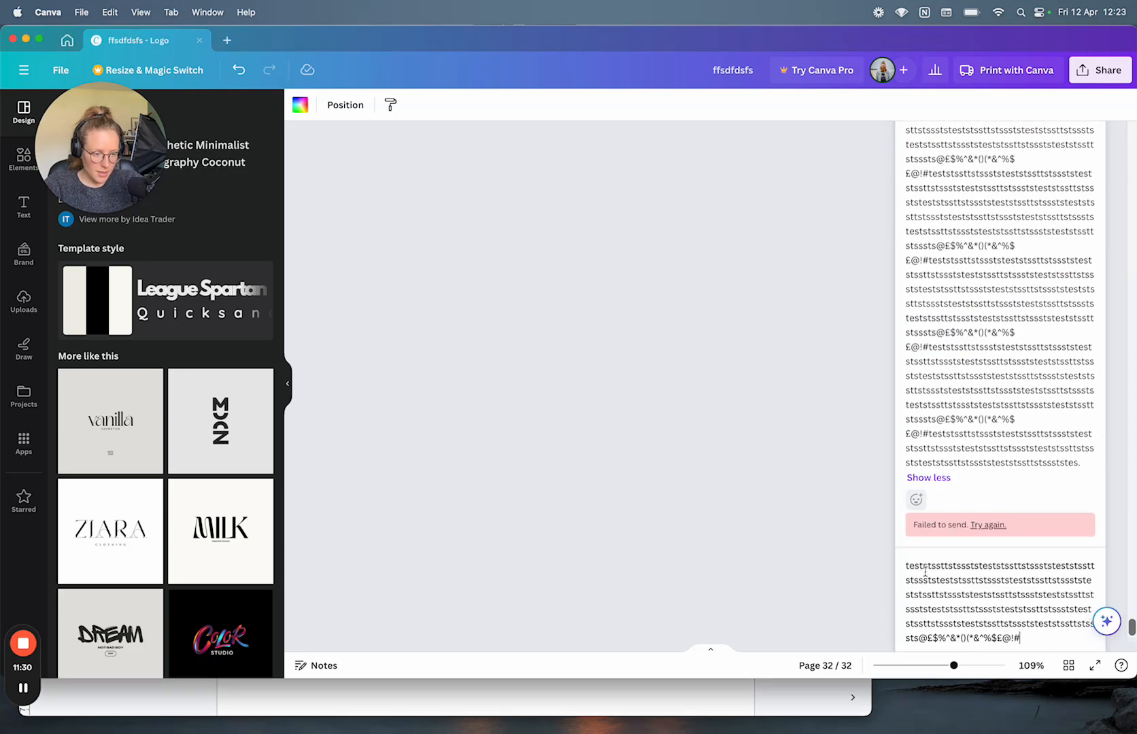
scroll(925, 572, "down", 2)
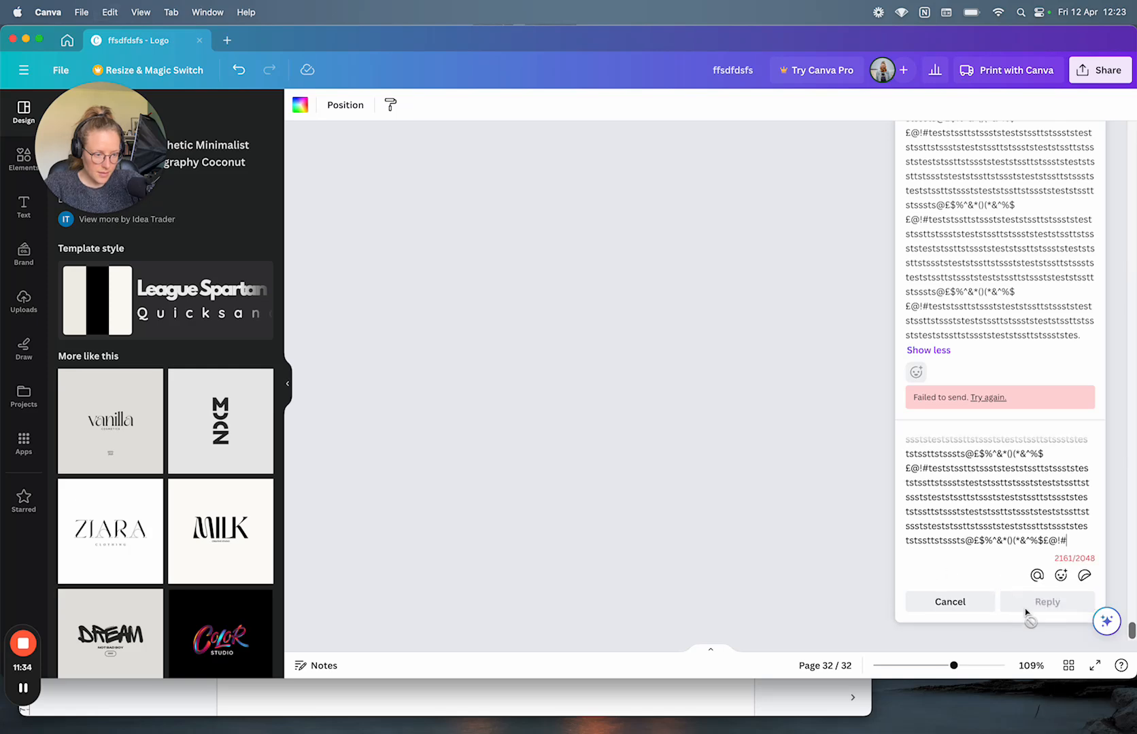
left_click_drag(1067, 541, 949, 483)
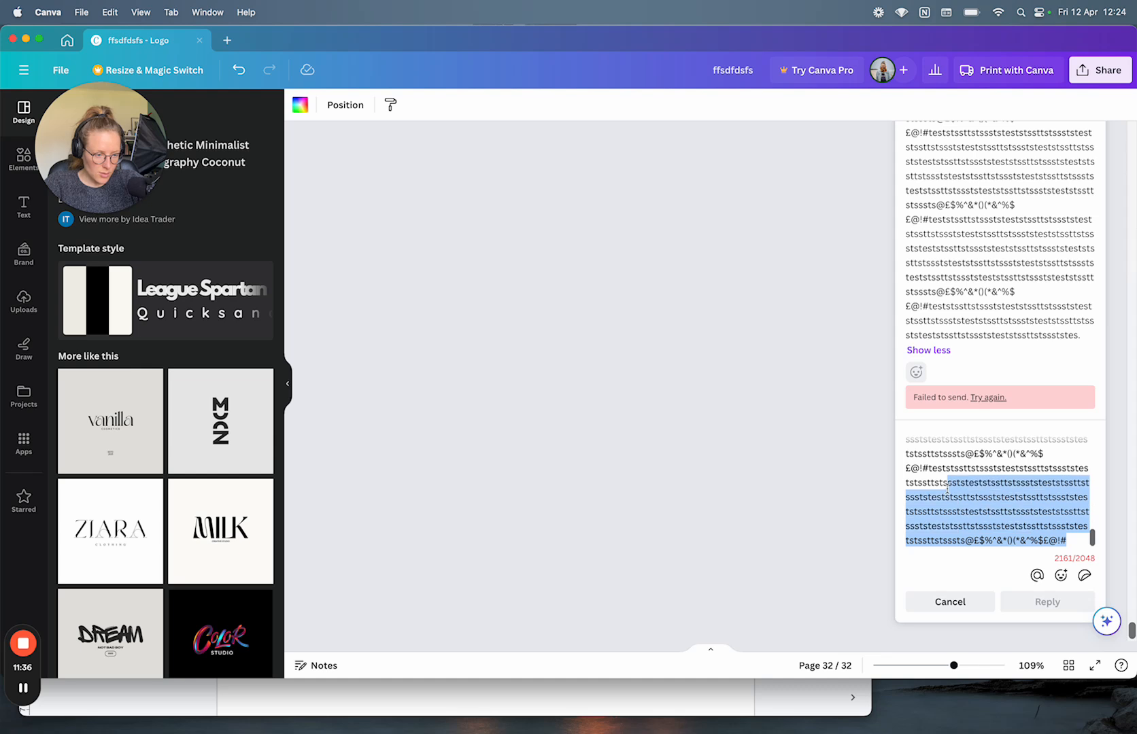
key("BackSpace")
type("dfknasdnaskdasdasdas")
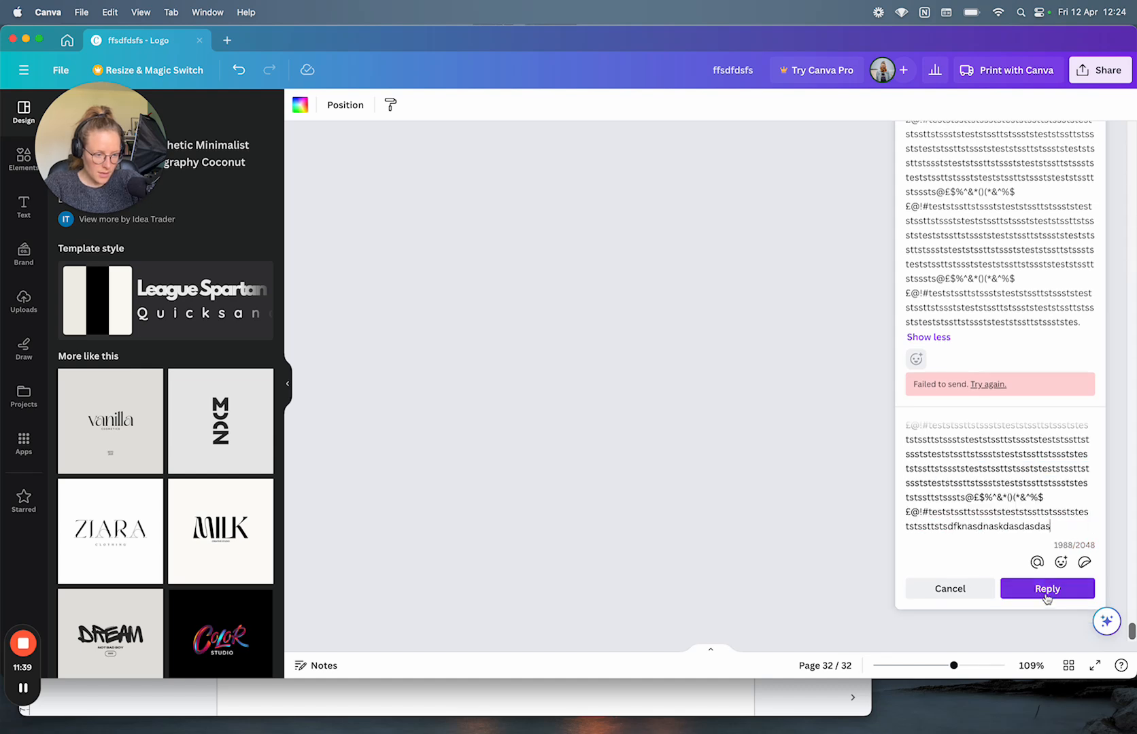
left_click(1048, 589)
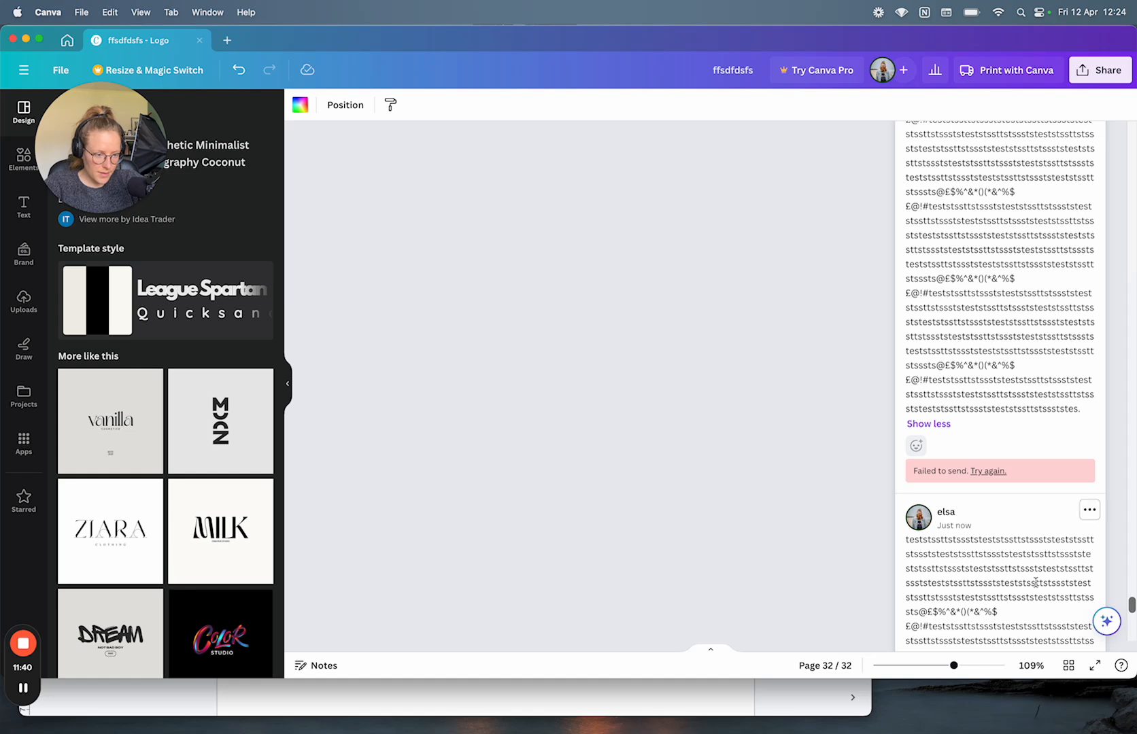
Step: Retry the failed comment twice, then return to the Google Docs notes
scroll(1012, 530, "down", 10)
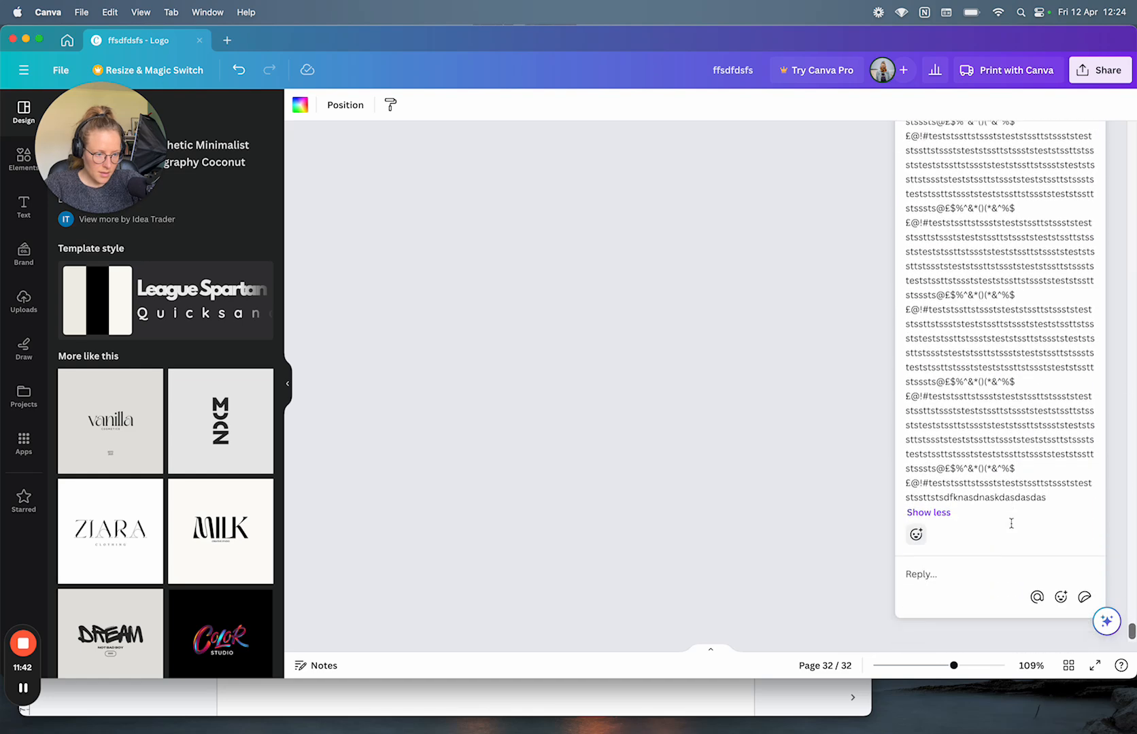
scroll(990, 487, "up", 10)
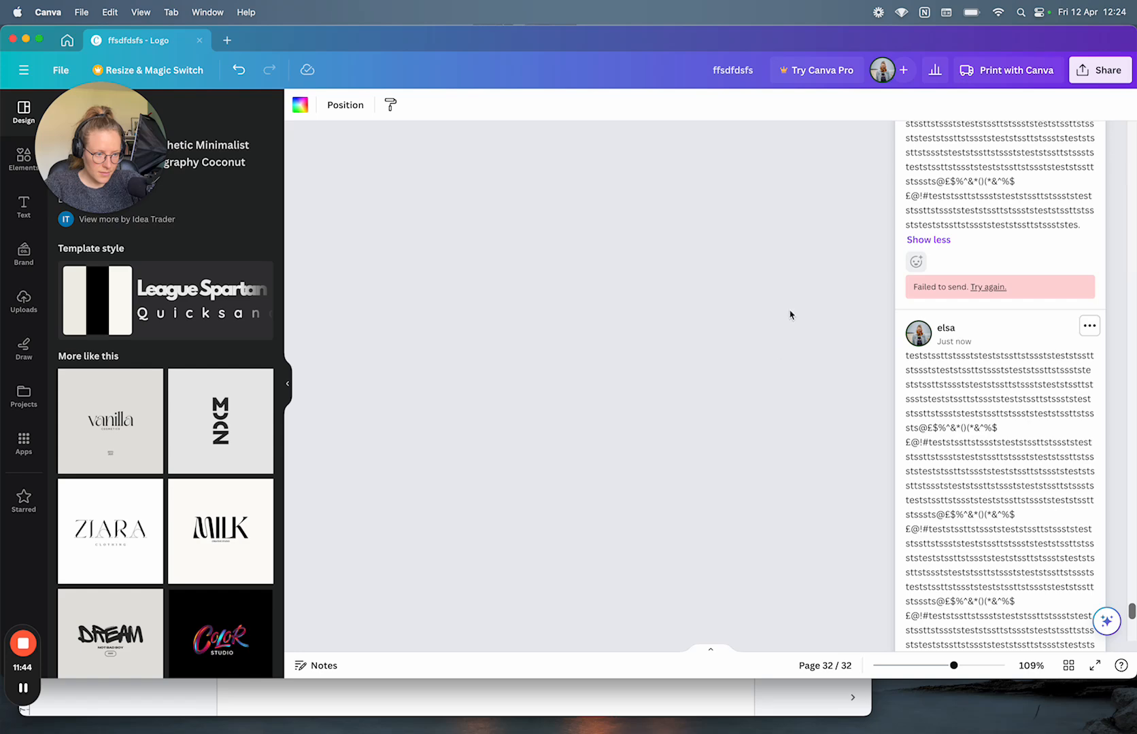
left_click(986, 290)
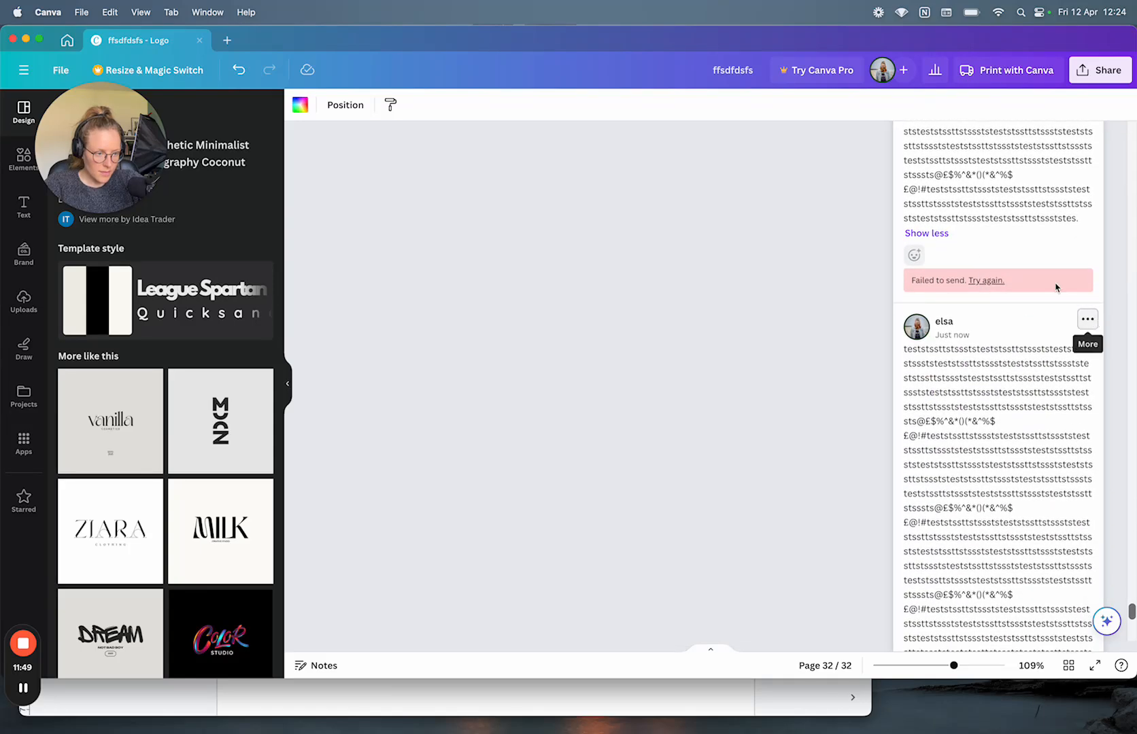
left_click(997, 282)
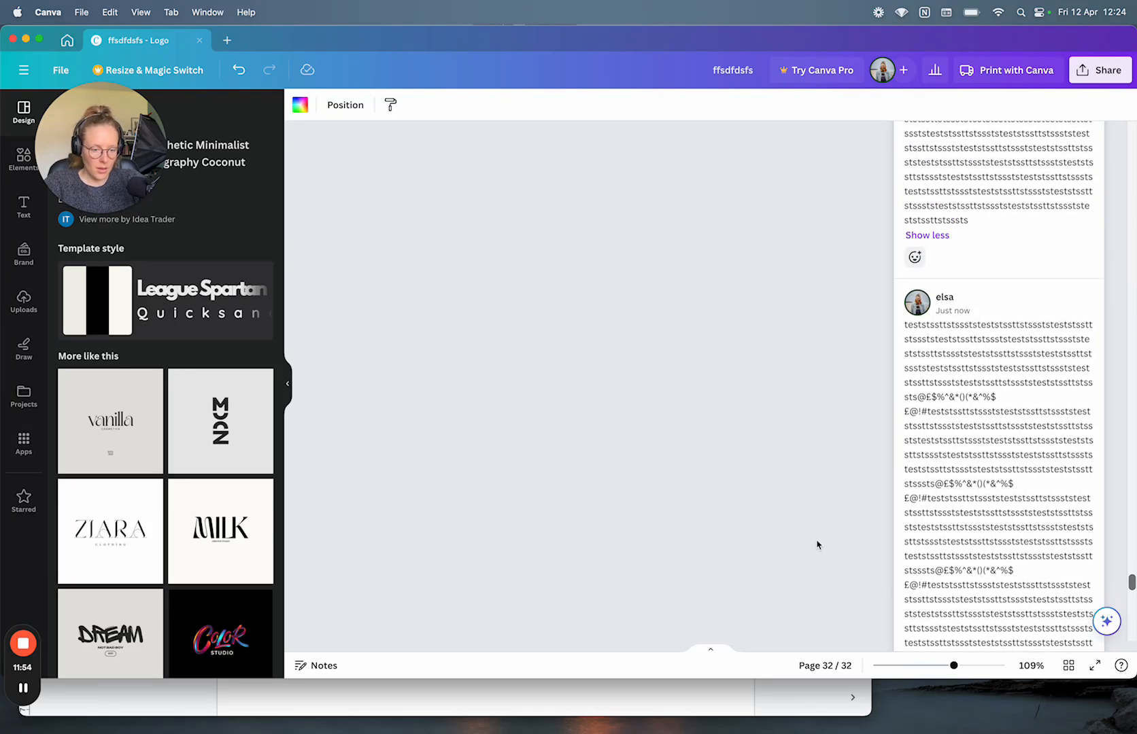
left_click(785, 705)
Step: Write Bugs item 2: near-limit comments padded with white spaces fail to send, then start item 3
left_click(346, 548)
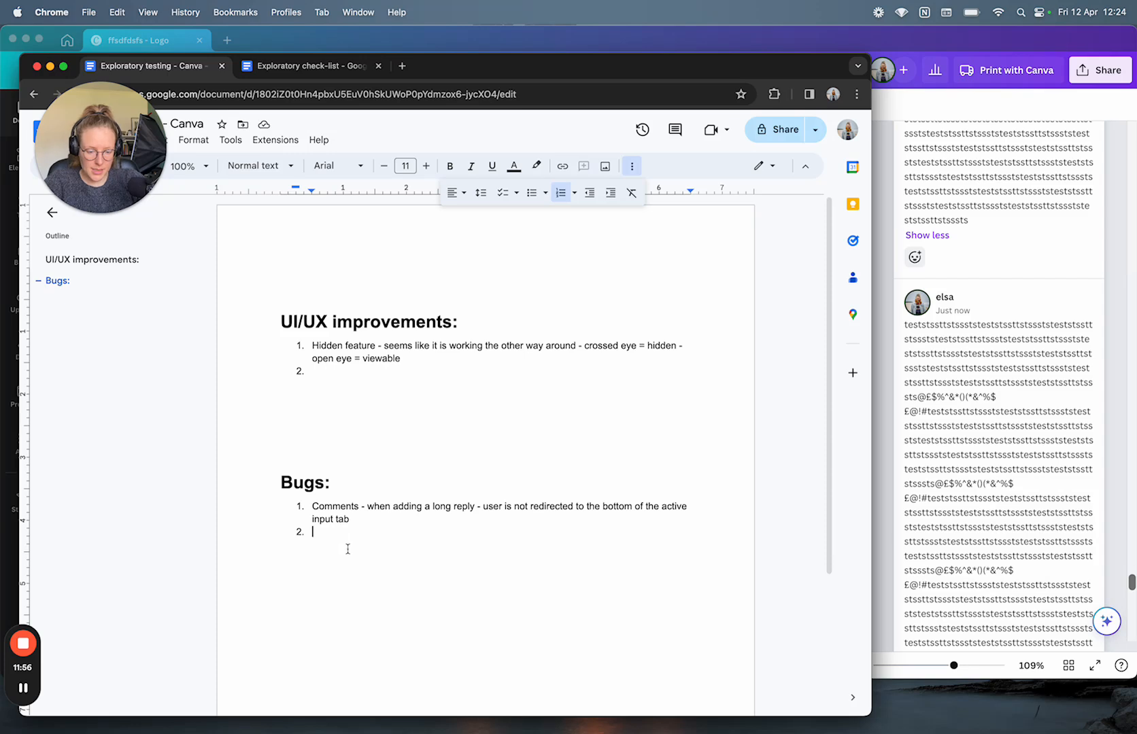
type("Comments;")
key("BackSpace")
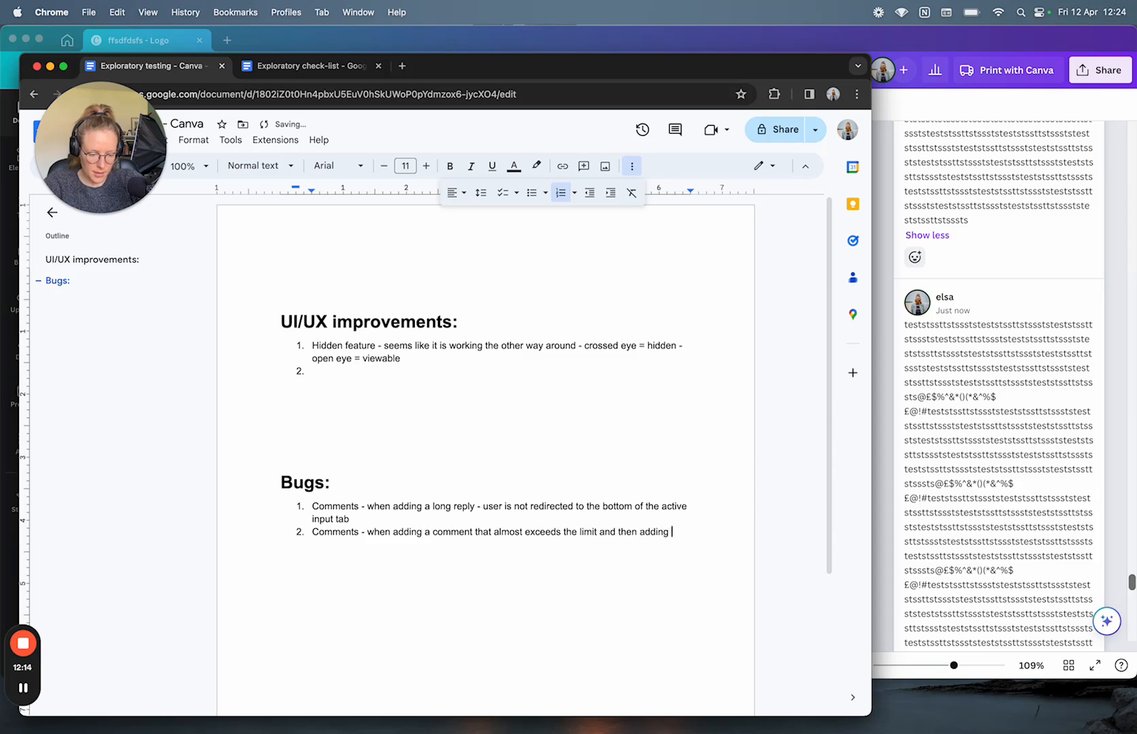
type("white spaces")
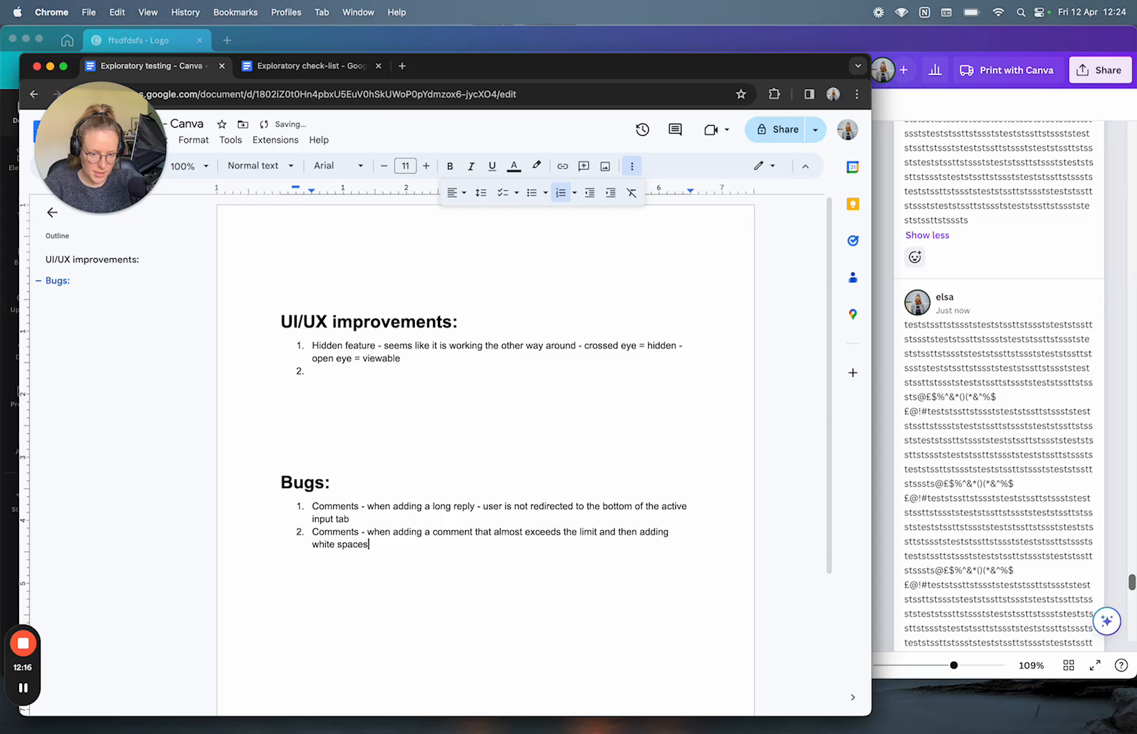
type(" - comment fails to send - even though it was in the character allowed limit")
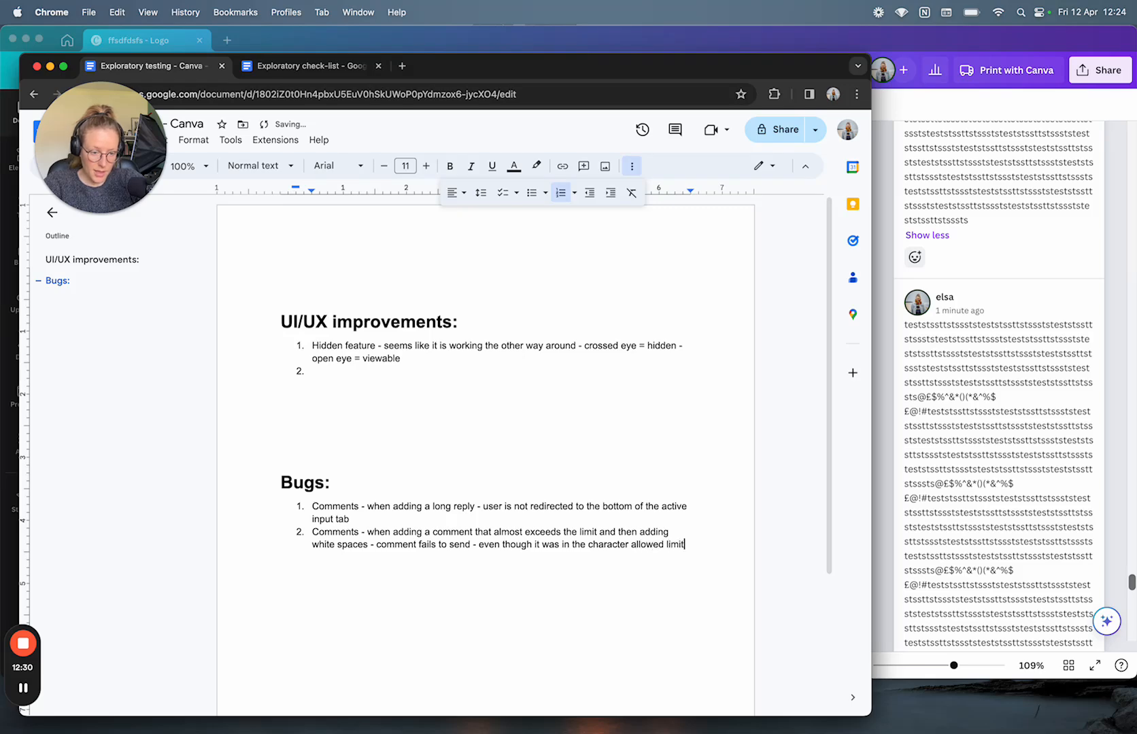
type("or rathe")
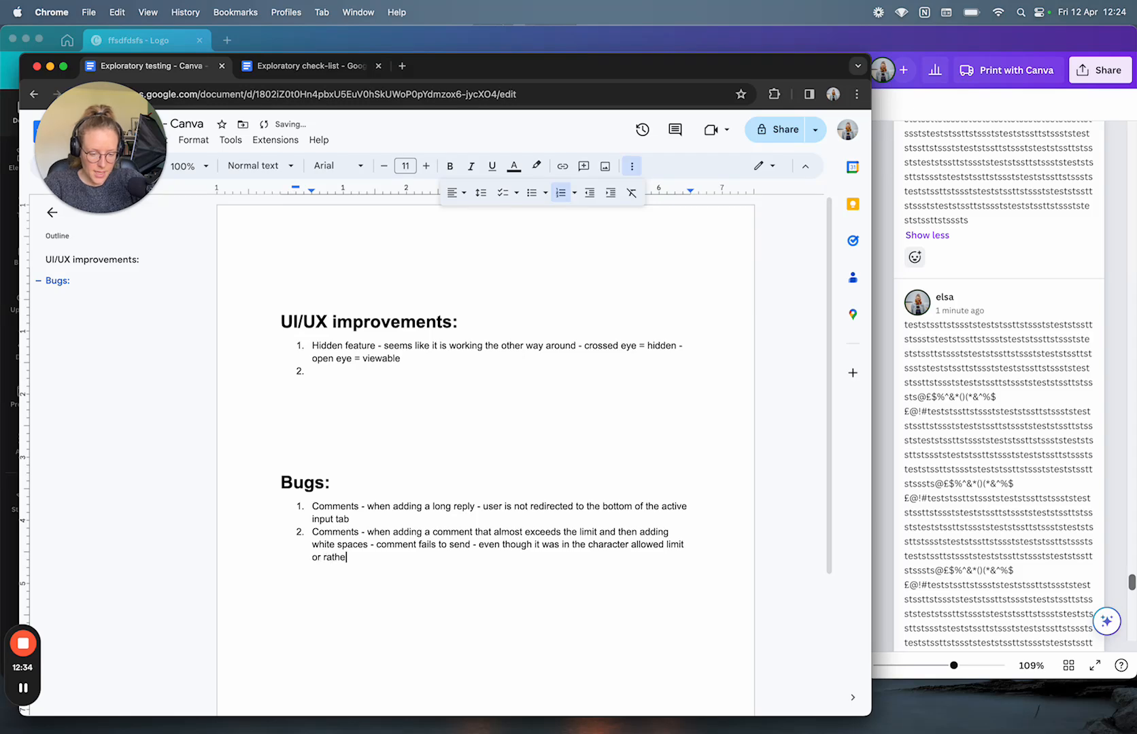
type("r that is what")
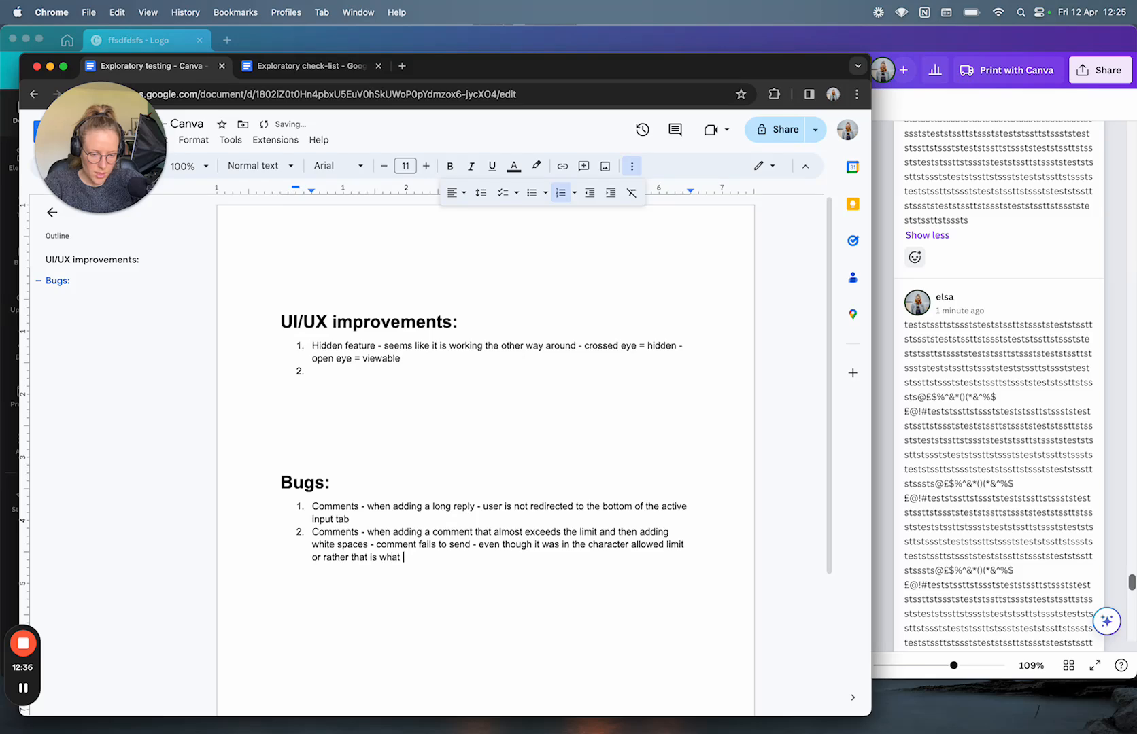
type(" it displayed")
key("Return")
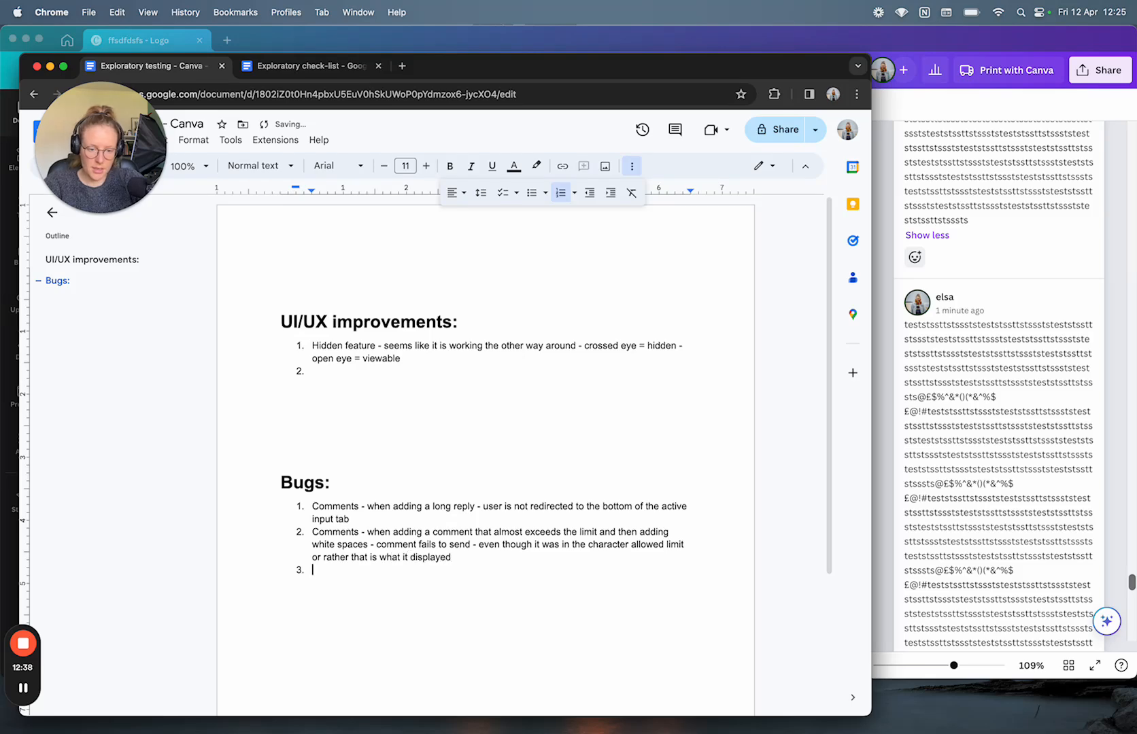
Step: React to the long comment with heart, smiling and a third emoji
left_click(881, 423)
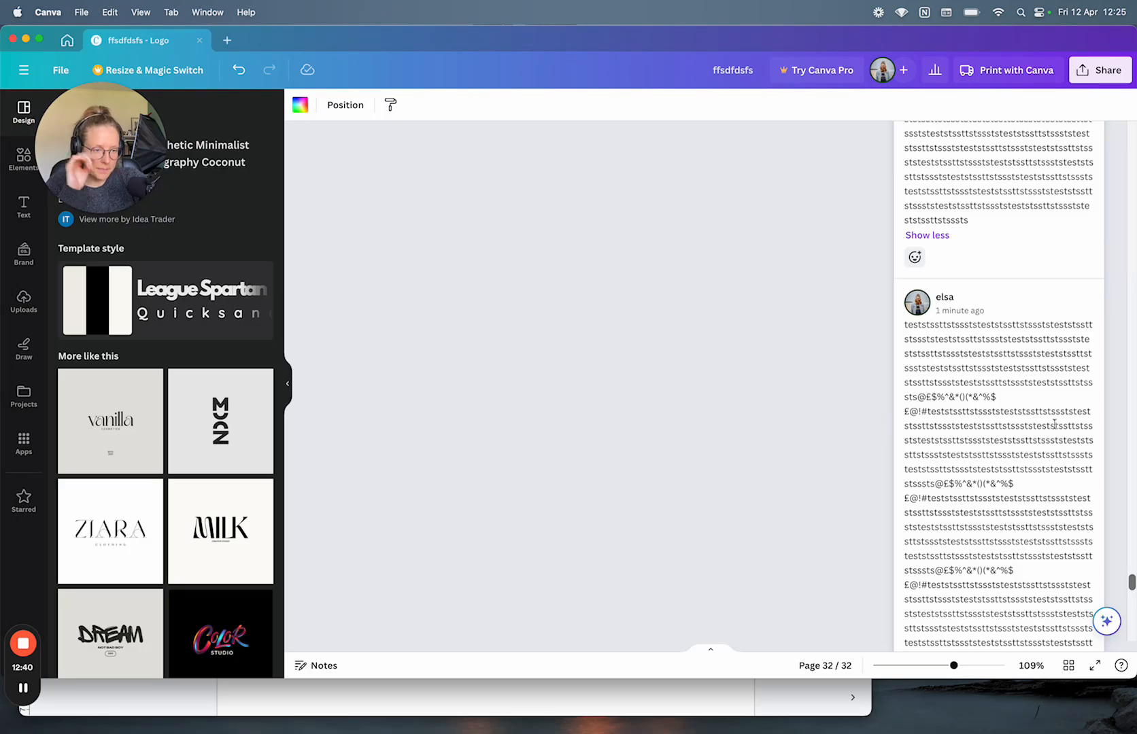
scroll(1081, 446, "down", 10)
scroll(1079, 442, "down", 3)
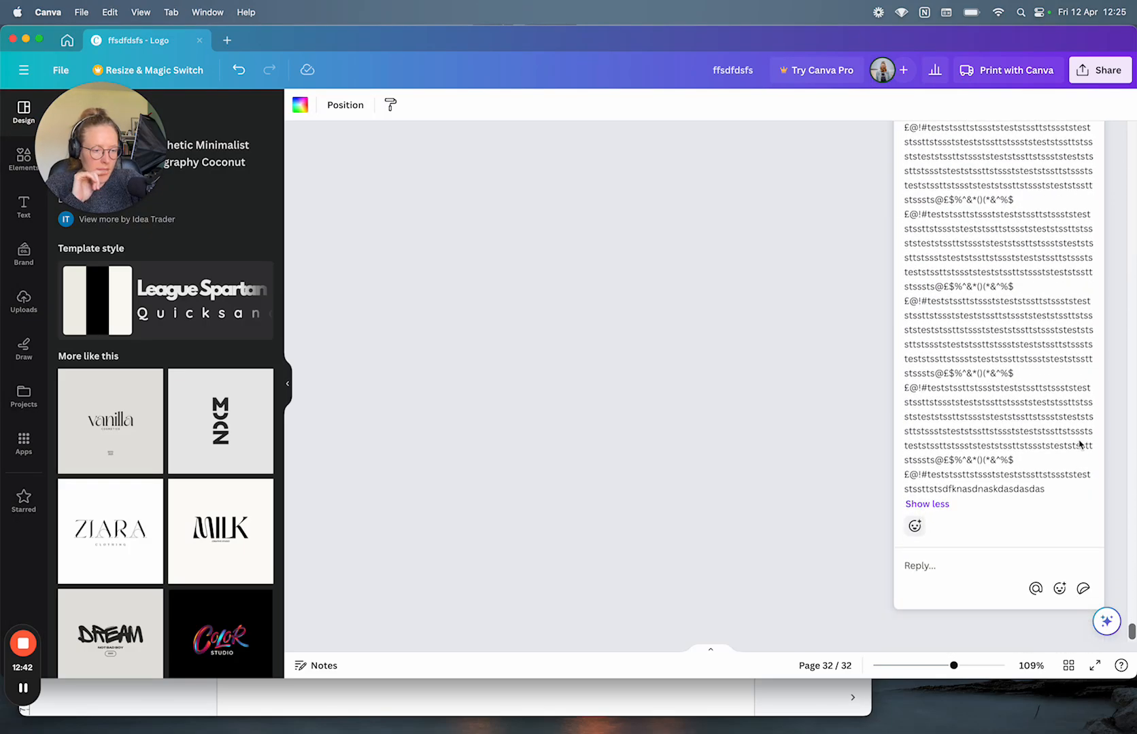
left_click(916, 526)
left_click(968, 498)
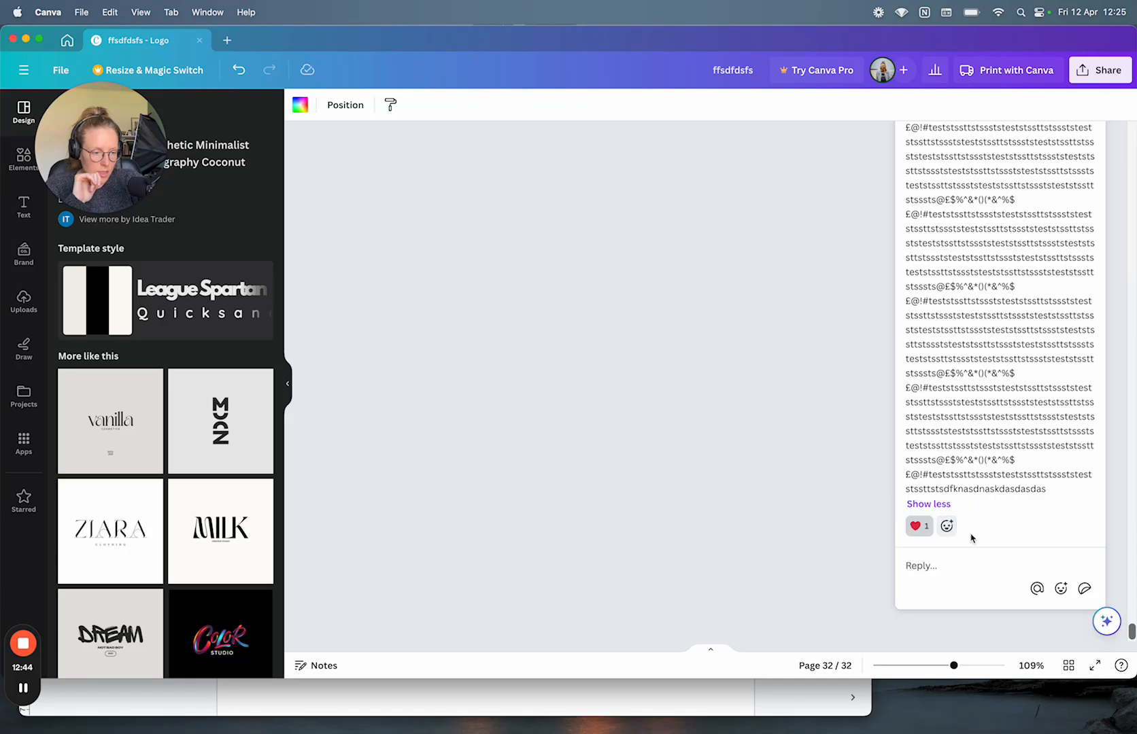
left_click(942, 533)
left_click(972, 498)
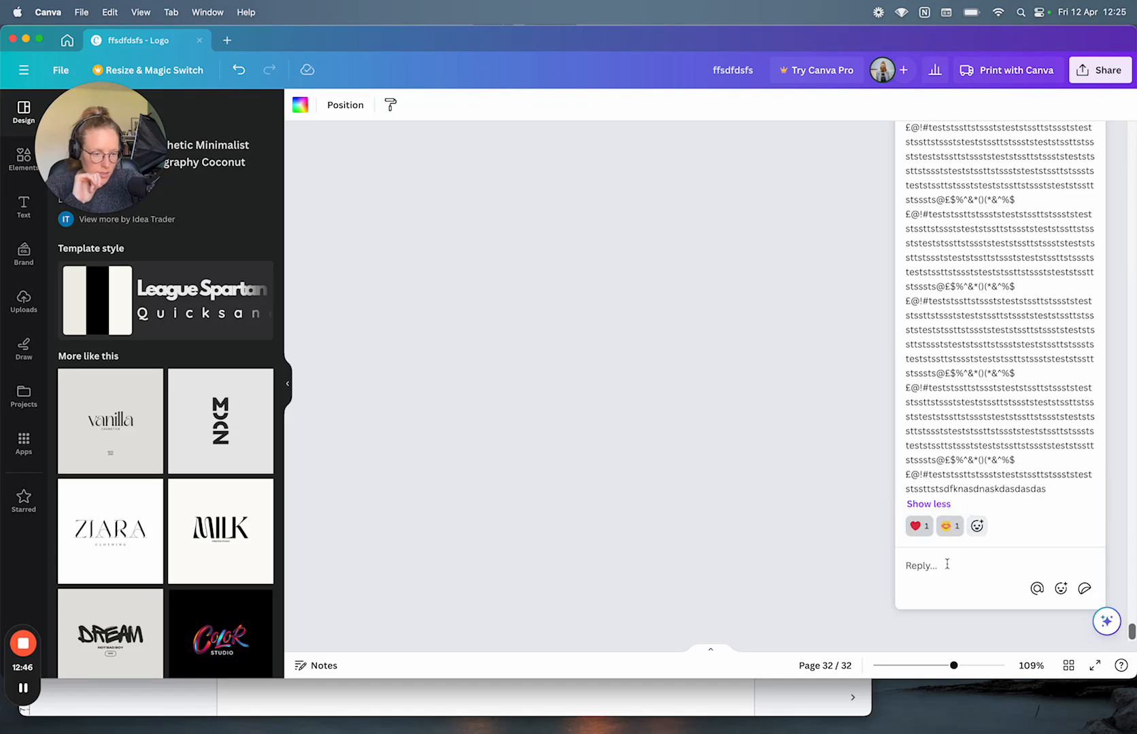
left_click(978, 529)
left_click(992, 501)
Step: Replace the third reaction with a winking one and toggle the heart off and back on
left_click(986, 530)
left_click(977, 529)
left_click(1017, 497)
left_click(1007, 525)
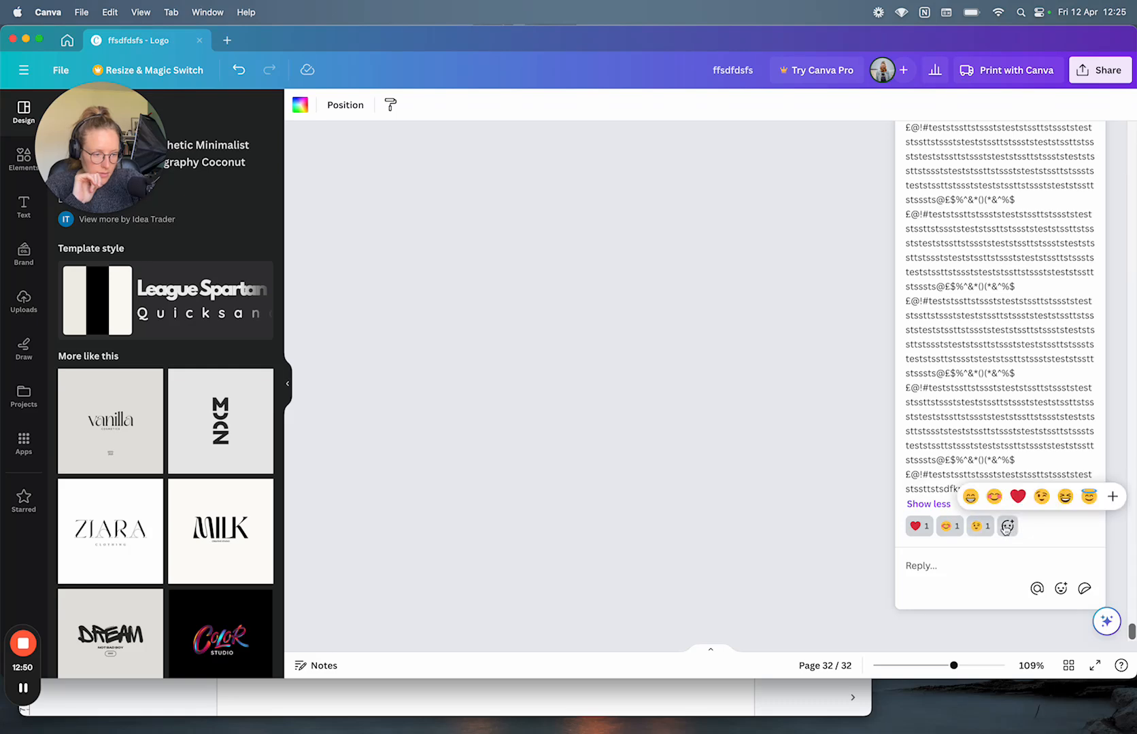
left_click(1042, 497)
left_click(977, 527)
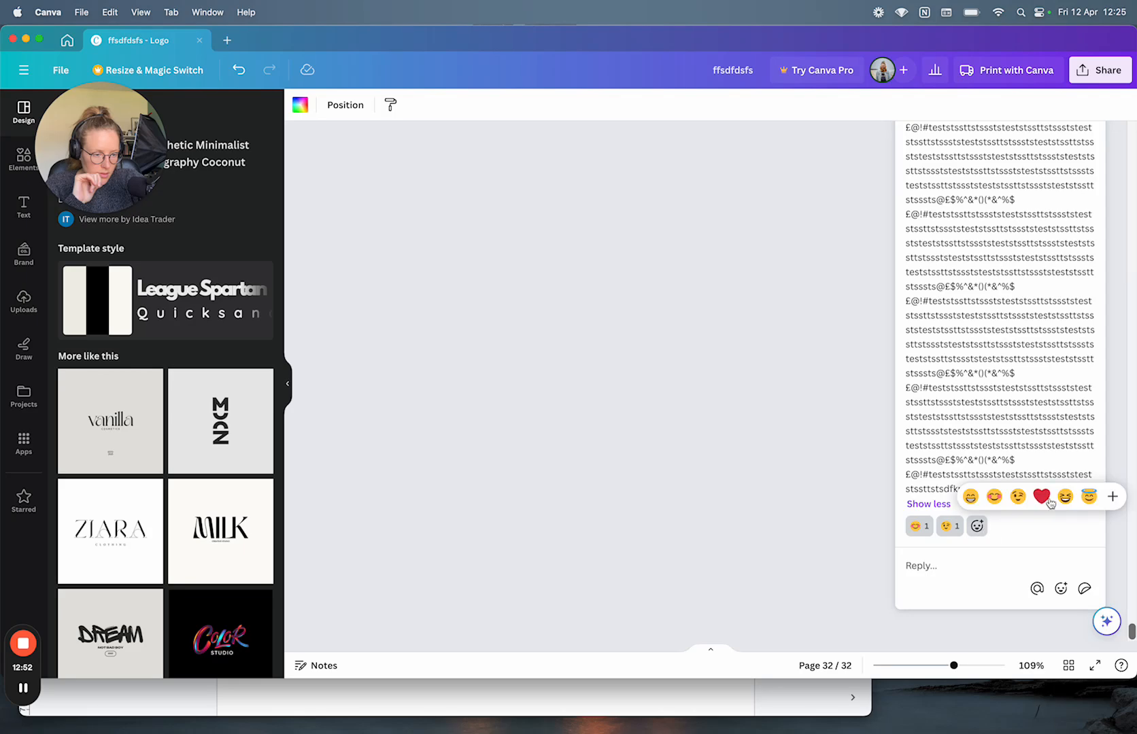
left_click(1043, 497)
Step: Post a reply of six smiley emoji by inserting one and copy-pasting it
left_click(1007, 578)
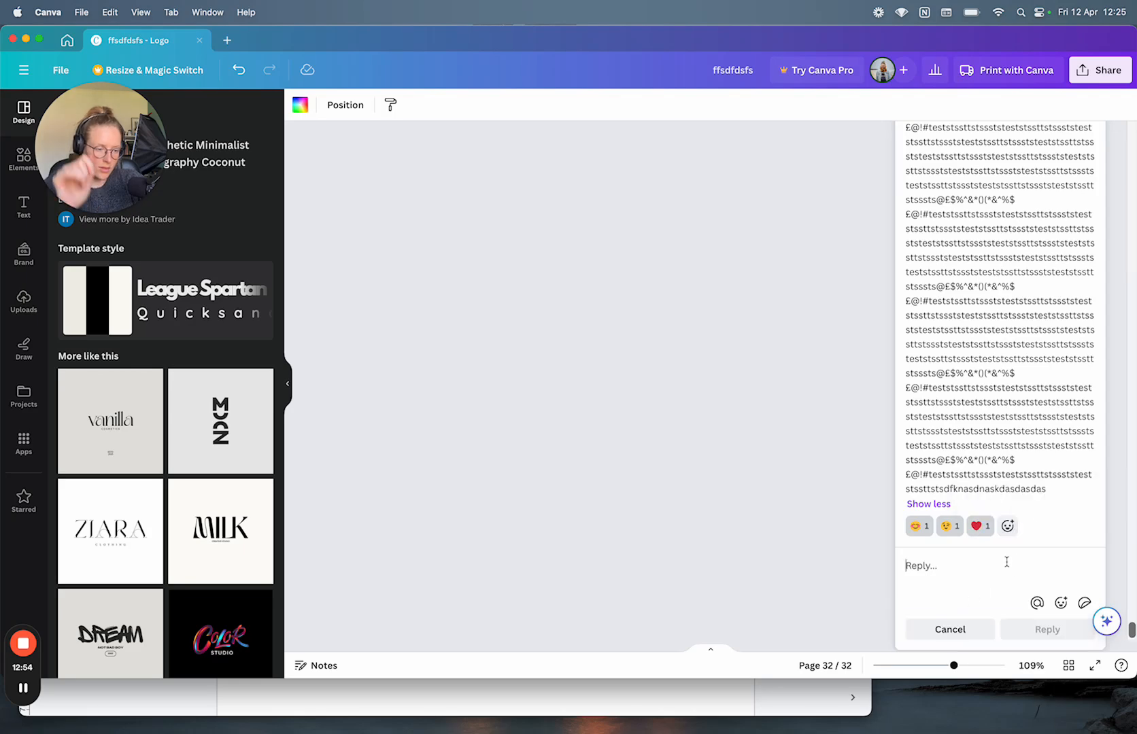
left_click(1061, 602)
left_click(1020, 484)
left_click_drag(985, 476, 989, 478)
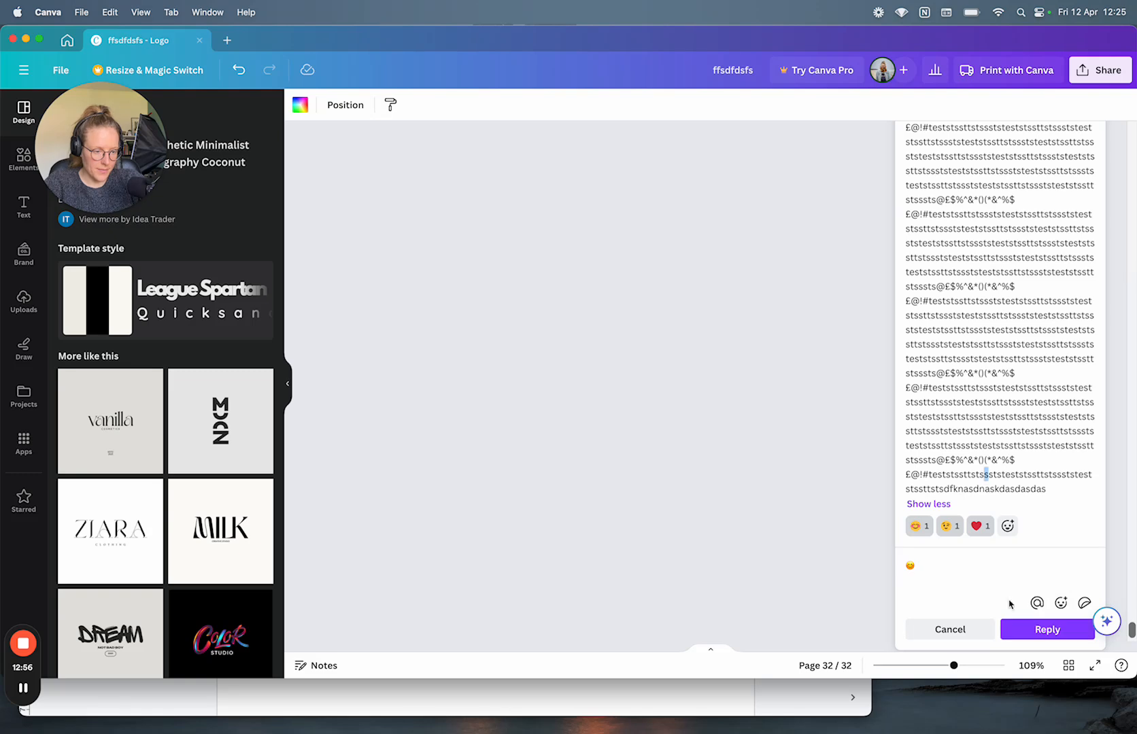
key("super+c")
left_click_drag(925, 563, 901, 564)
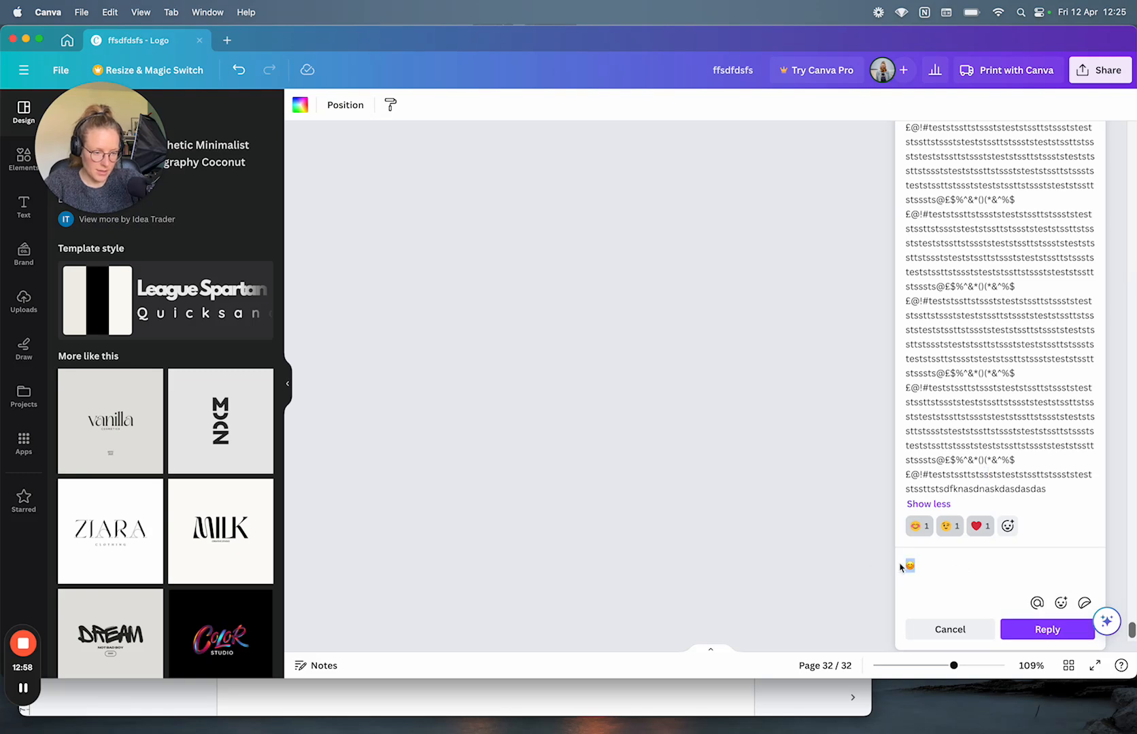
key("super+c")
left_click(950, 563)
key("super+v")
key("super+v")
key("super+v")
key("super+v")
key("super+v")
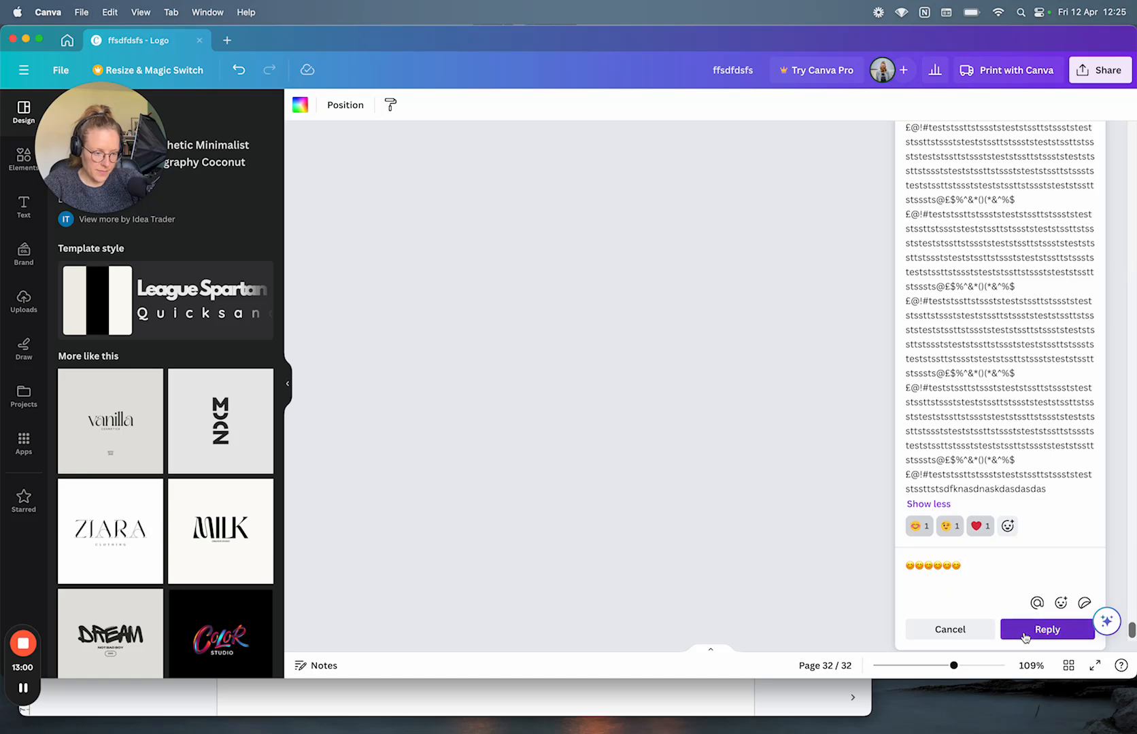
left_click(1046, 629)
Step: React to the third page 31 comment with a heart
left_click(1088, 474)
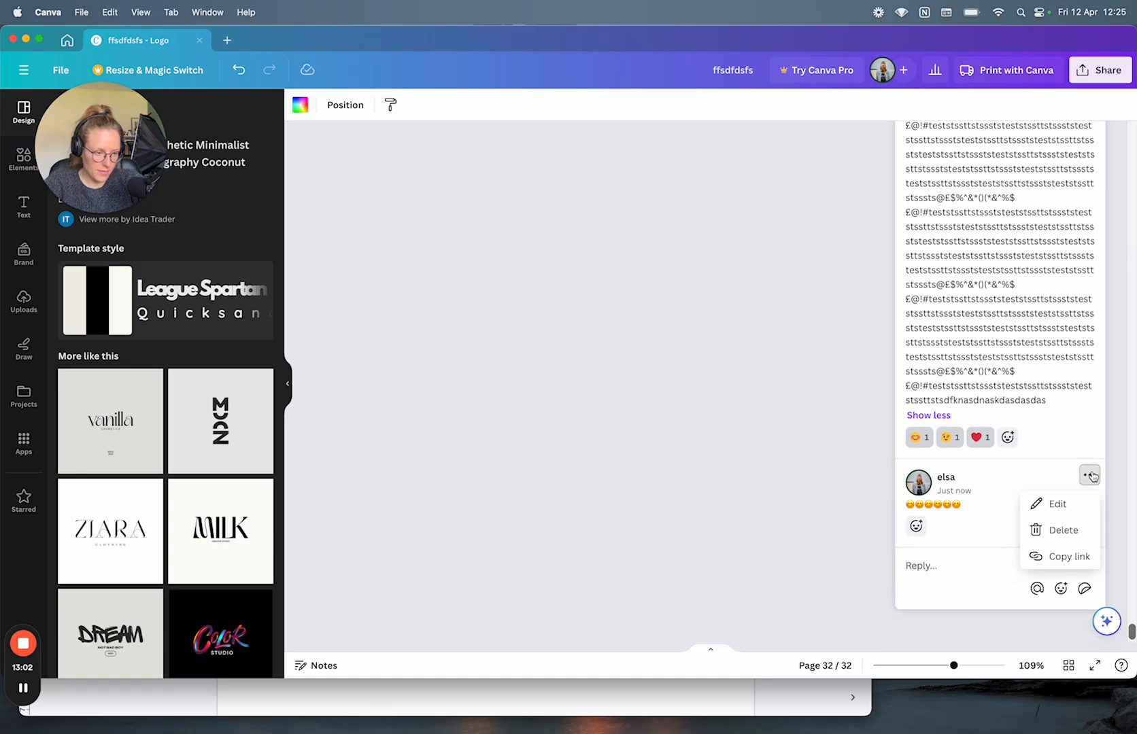
left_click(1088, 474)
scroll(1034, 297, "up", 5)
scroll(1034, 297, "up", 5)
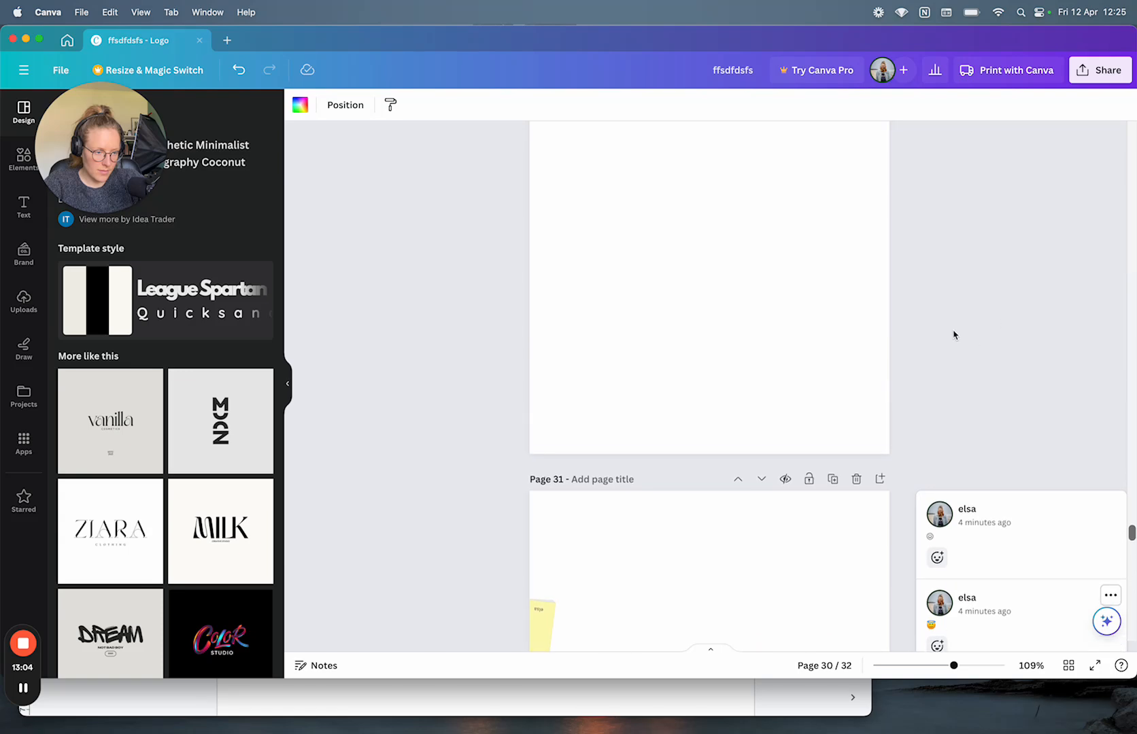
scroll(954, 334, "down", 1)
left_click(937, 369)
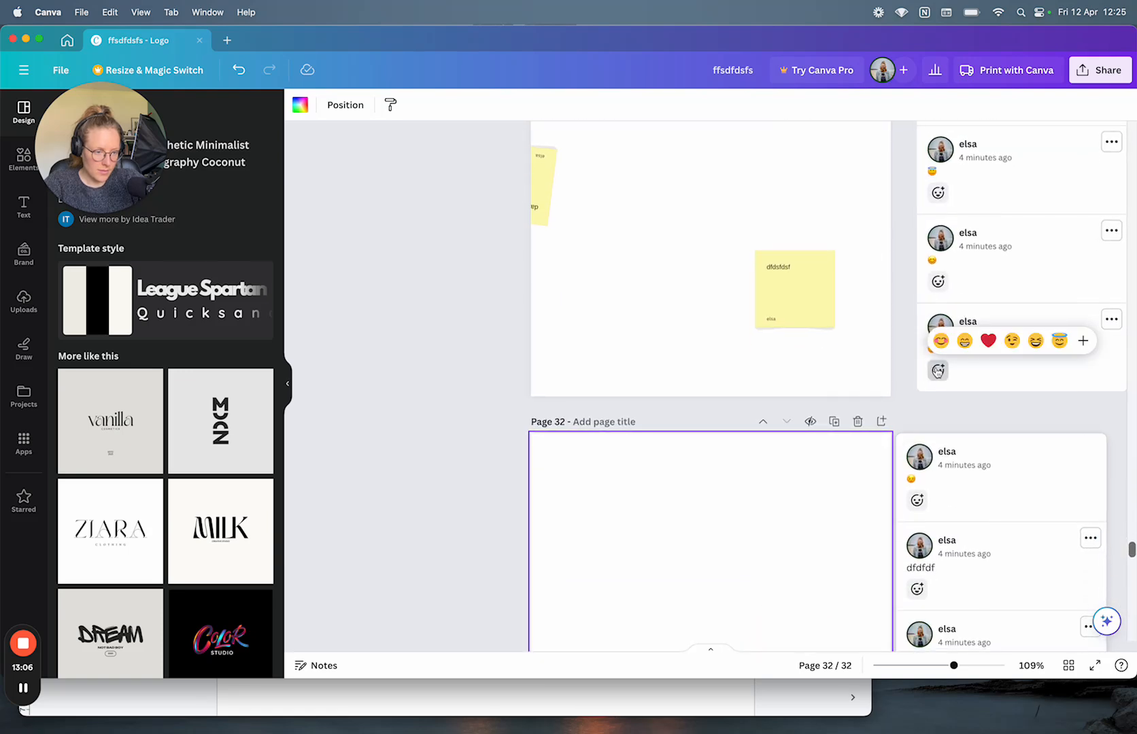
left_click(987, 339)
Step: Post two replies of four smiley emojis each in that comment's thread
left_click(970, 378)
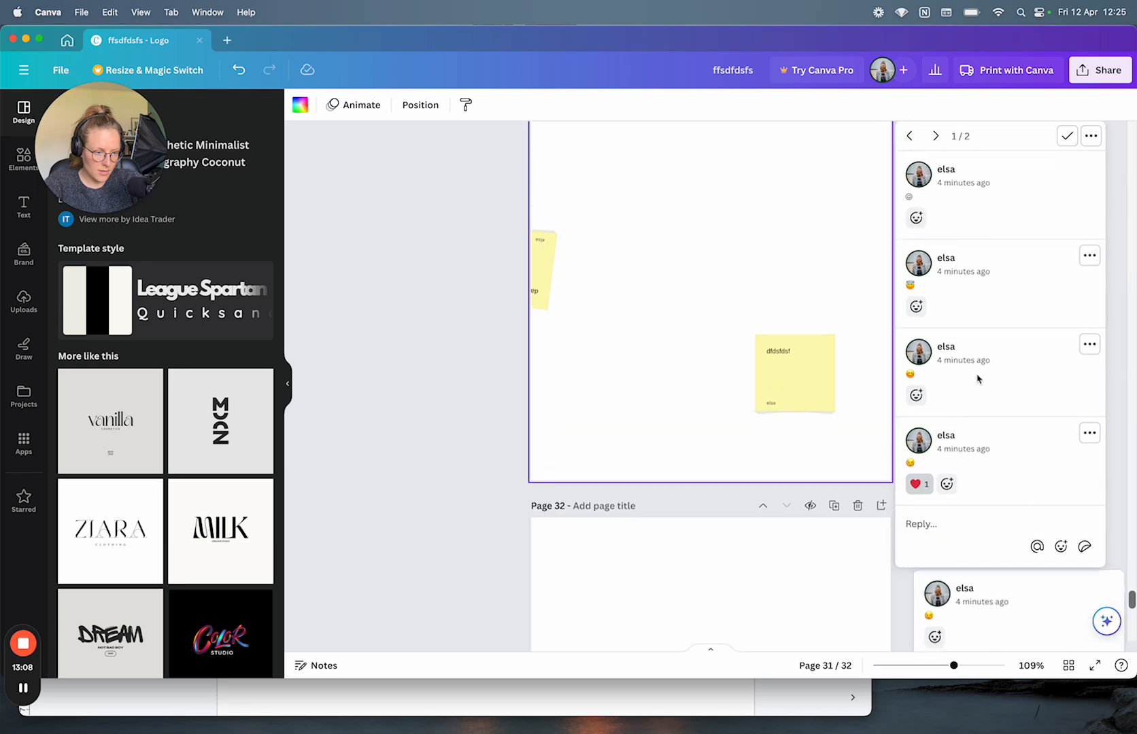
left_click(937, 362)
type("😊😊😊😊")
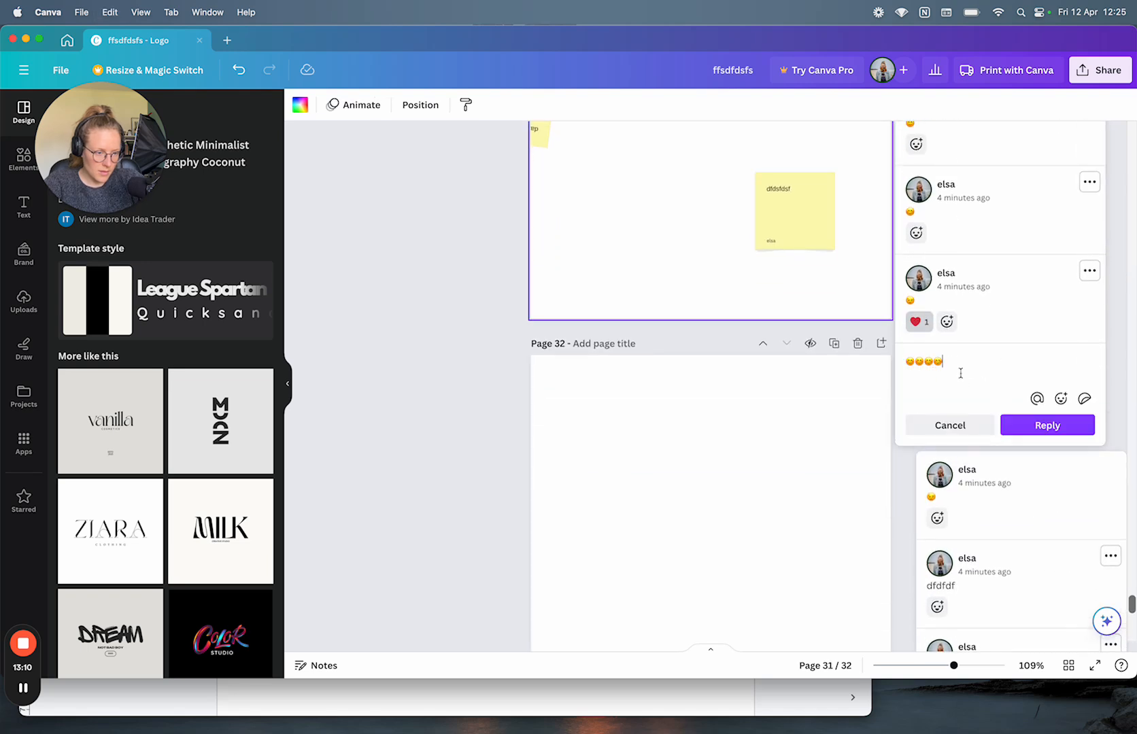
left_click(1018, 425)
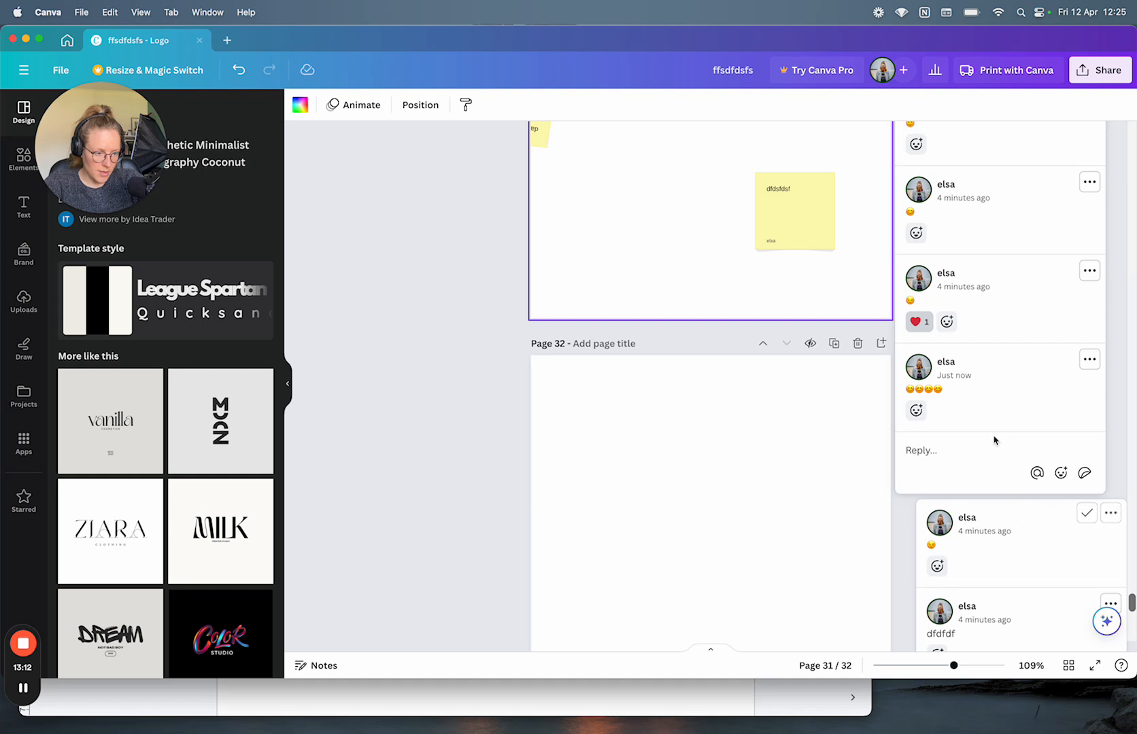
left_click(979, 445)
type("😊😊😊😊")
left_click(1020, 510)
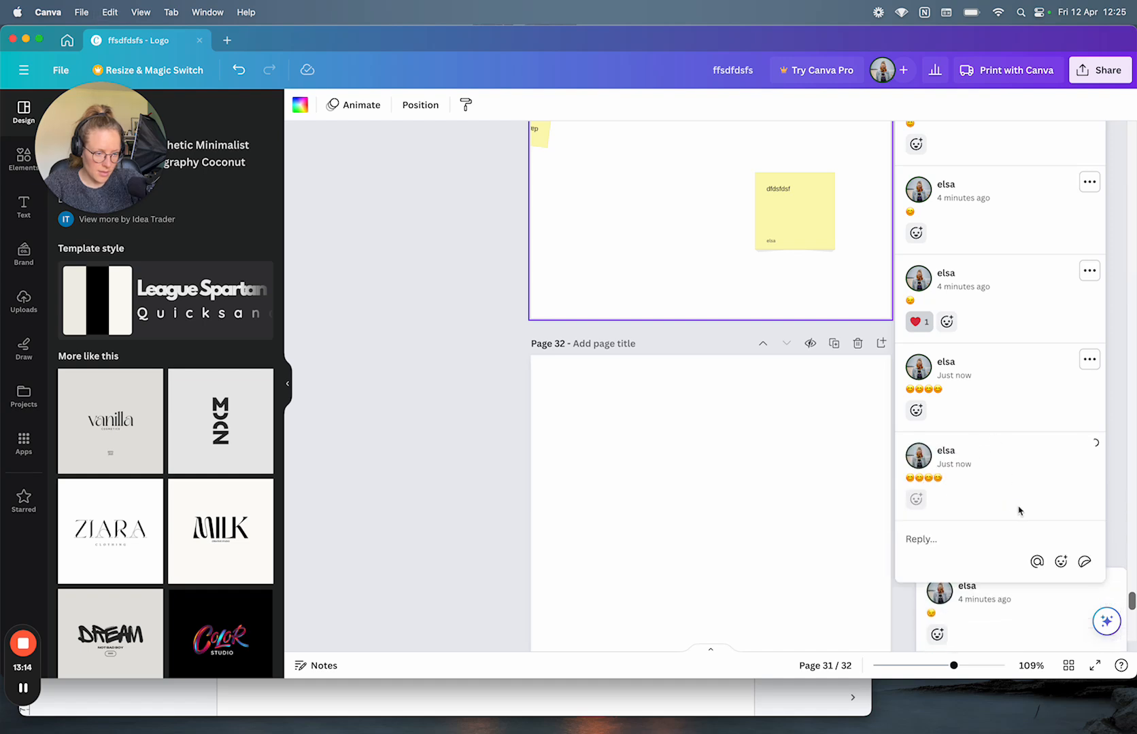
Step: Add a three-smiley reply and a two-smiley reply to the same thread
left_click(933, 541)
type("😊😊😊")
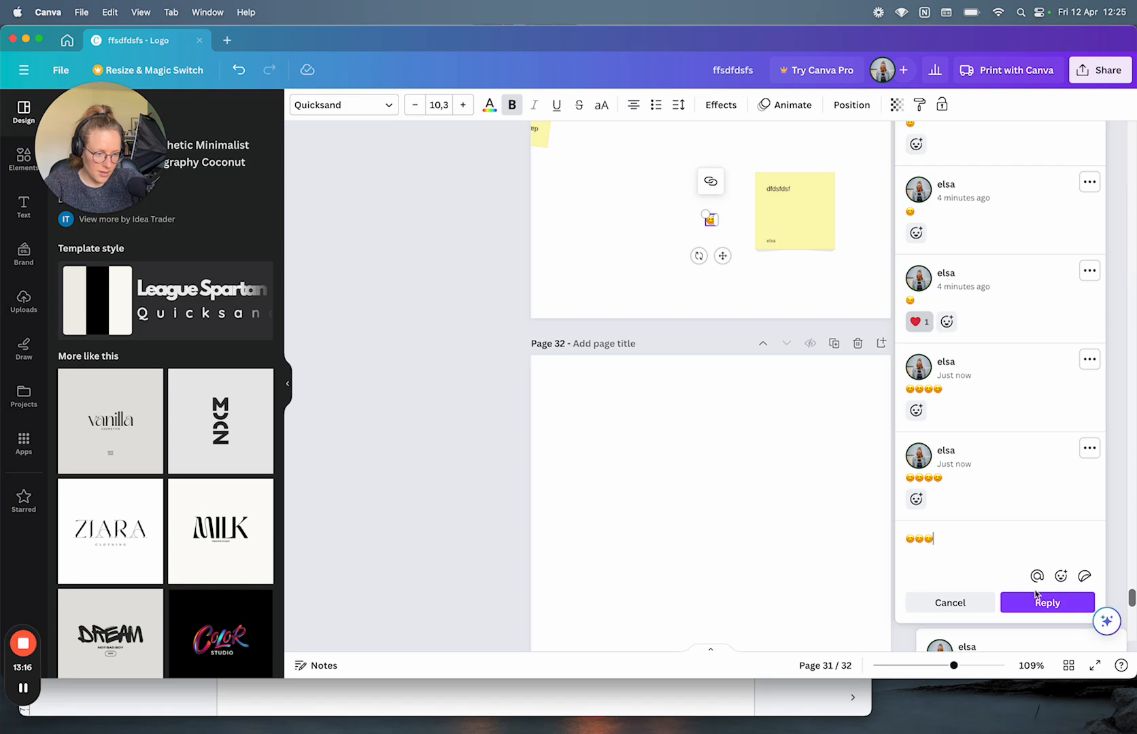
left_click(1047, 603)
scroll(965, 563, "down", 5)
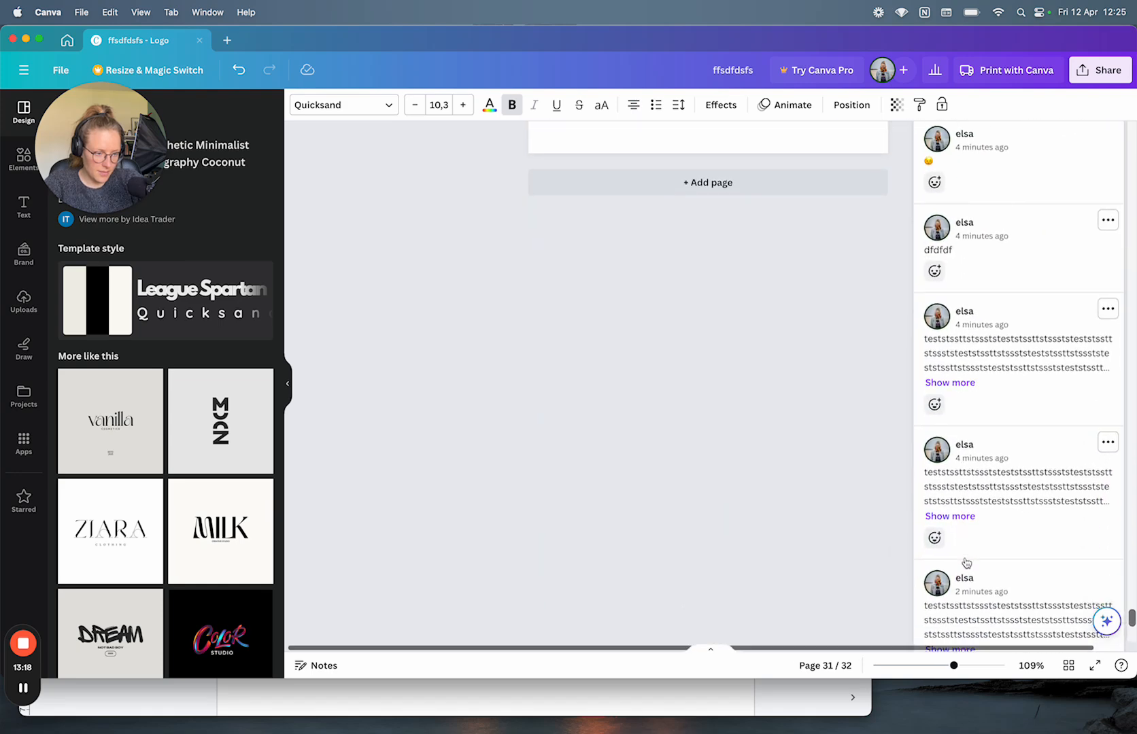
scroll(965, 562, "up", 6)
left_click(938, 542)
type("😊😊😊😊")
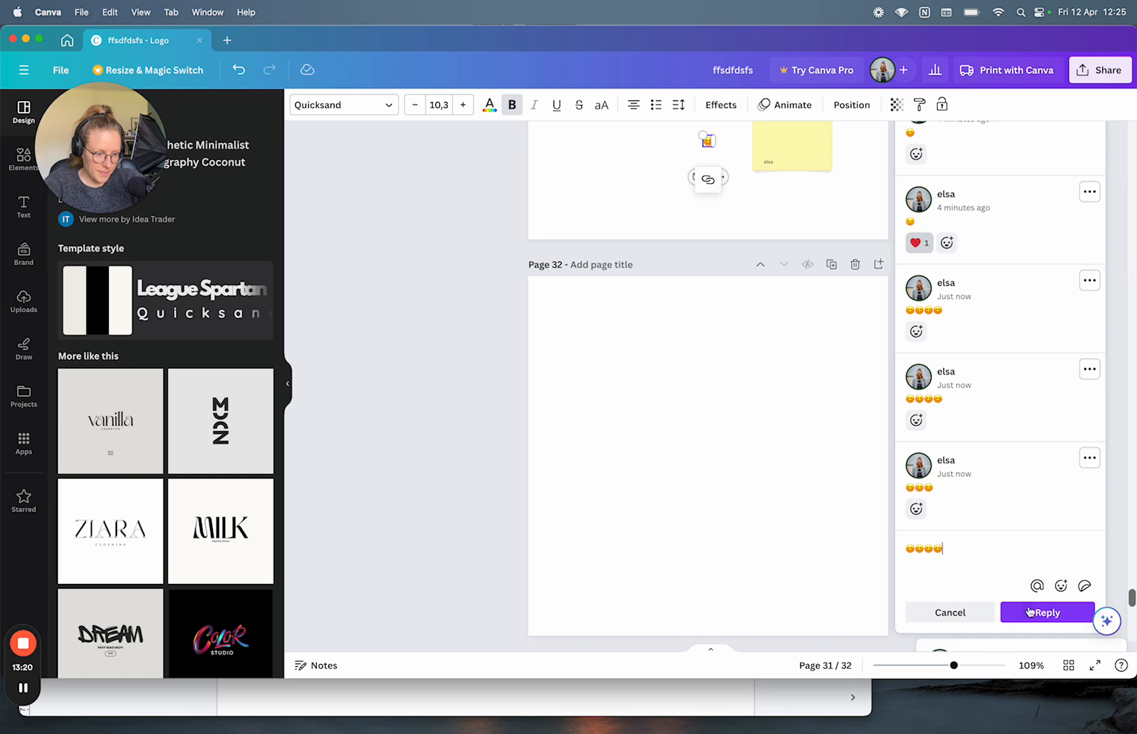
left_click(1040, 613)
Step: Add a new blank Page 33 below the last page
scroll(977, 435, "down", 5)
scroll(977, 429, "up", 2)
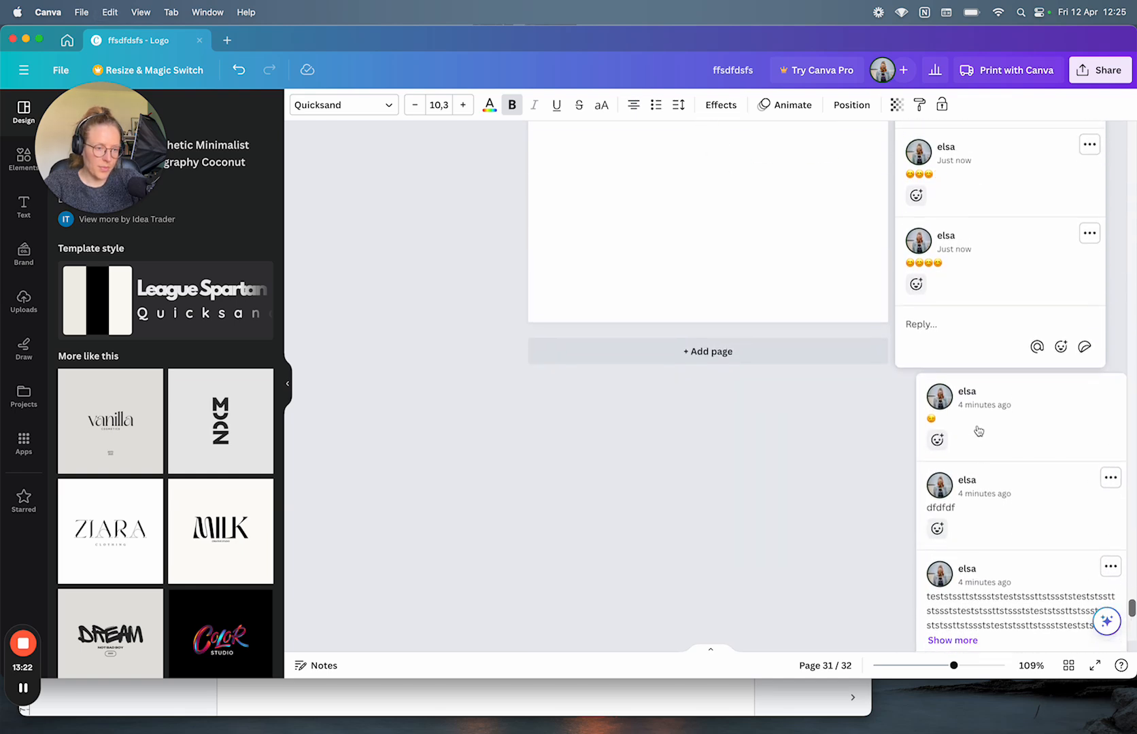
left_click(756, 398)
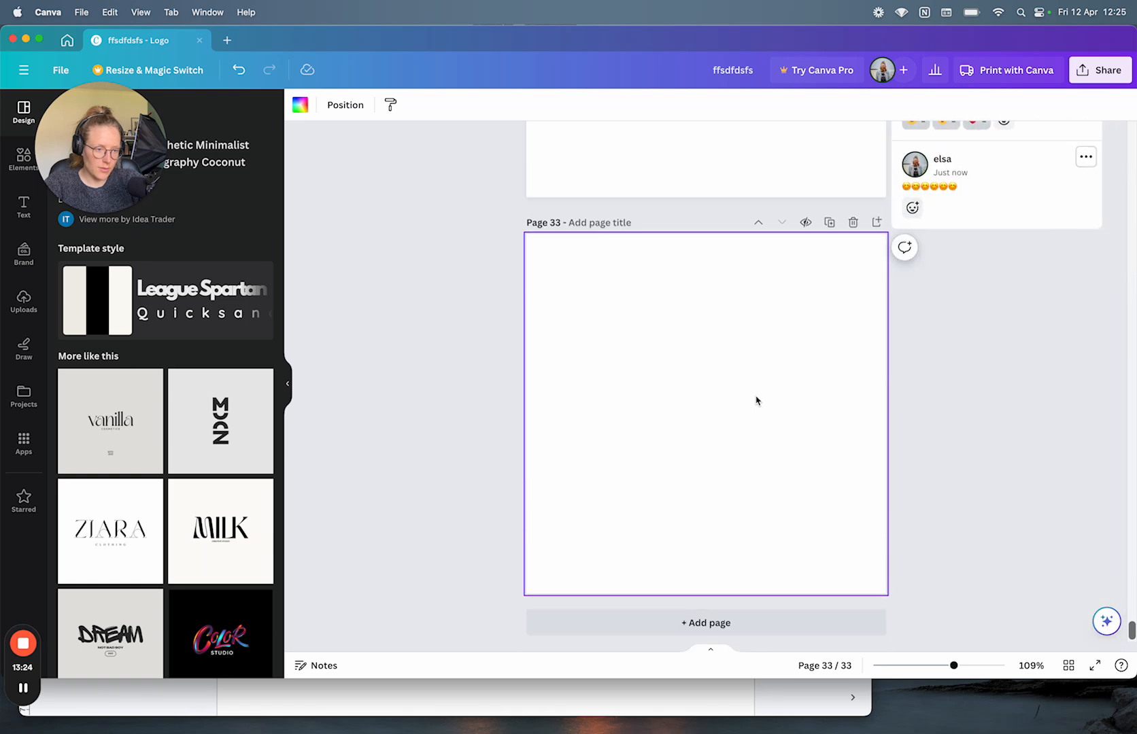
scroll(756, 400, "up", 10)
scroll(756, 401, "up", 10)
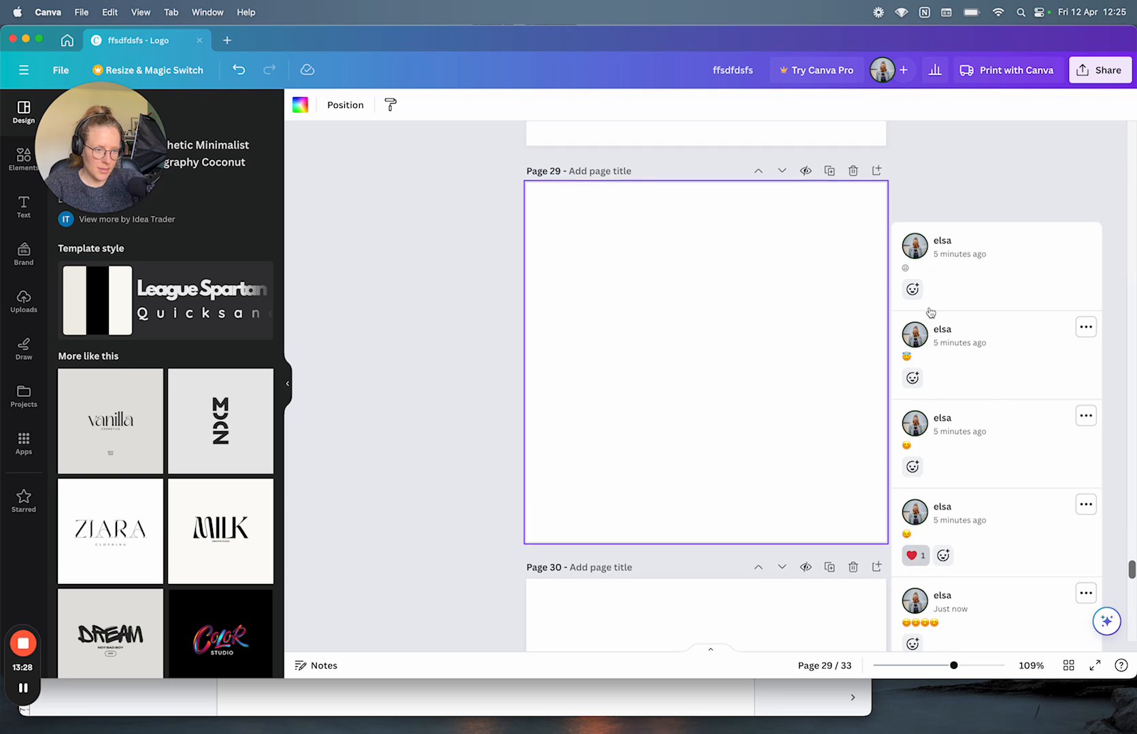
scroll(958, 552, "down", 5)
scroll(960, 556, "down", 5)
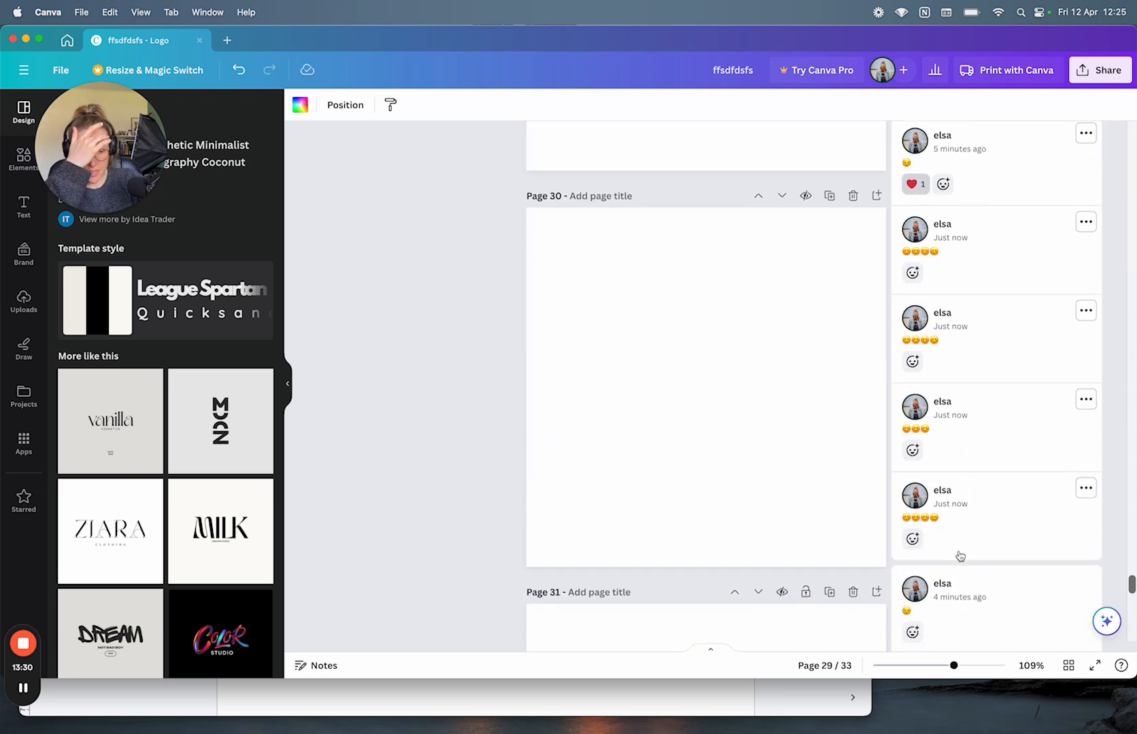
scroll(960, 556, "down", 10)
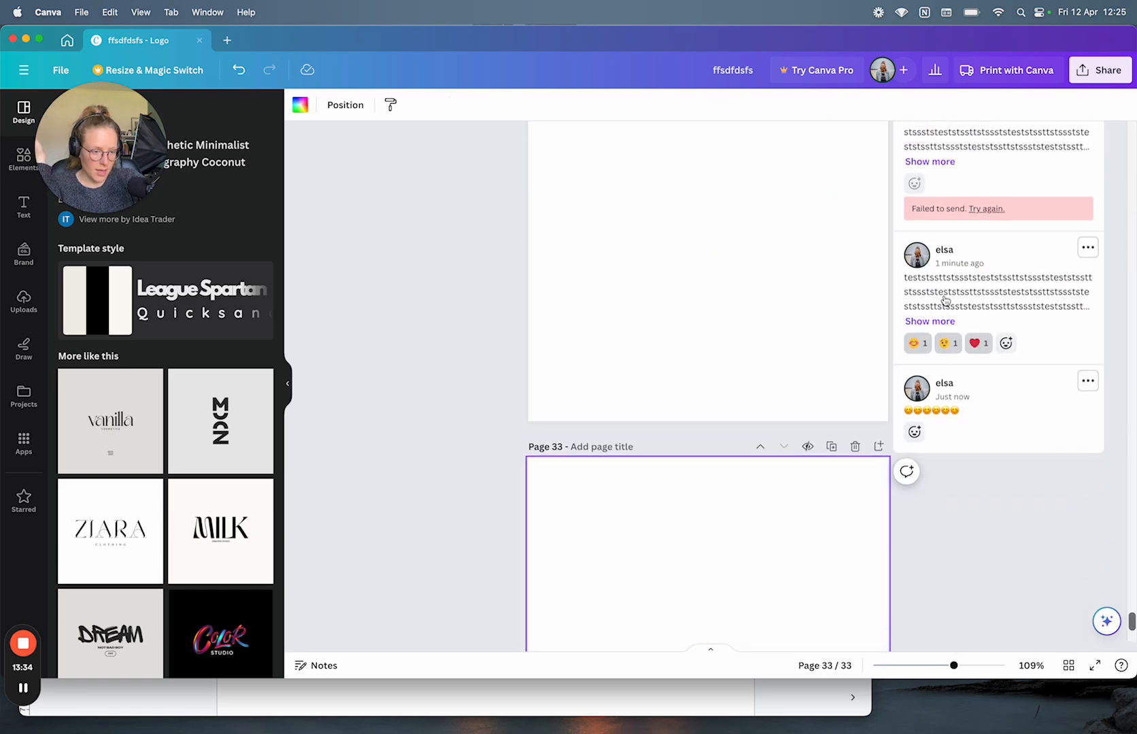
scroll(949, 326, "up", 4)
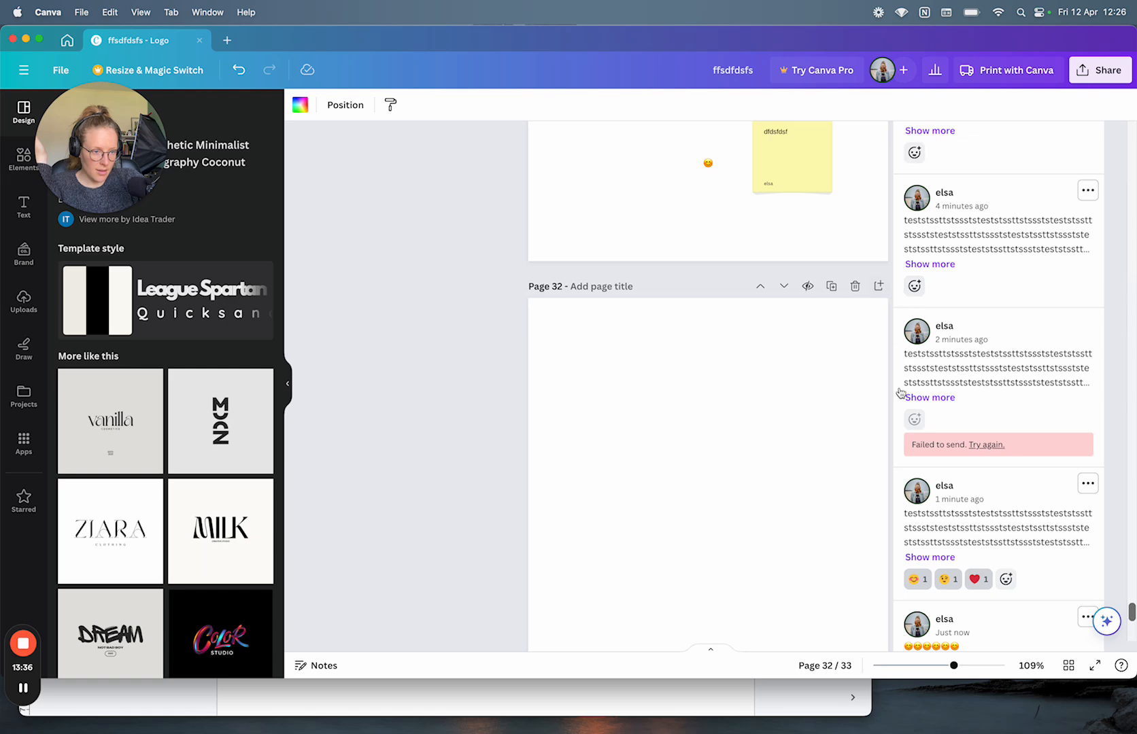
scroll(900, 393, "down", 3)
scroll(913, 264, "up", 3)
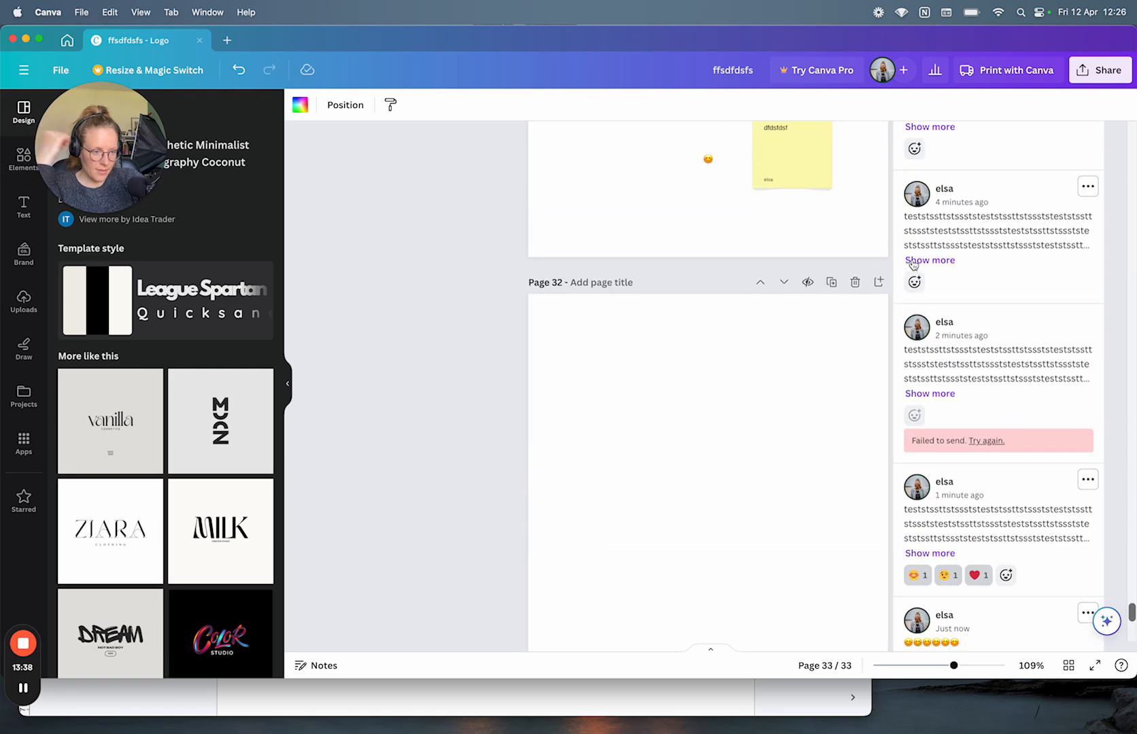
scroll(913, 264, "up", 6)
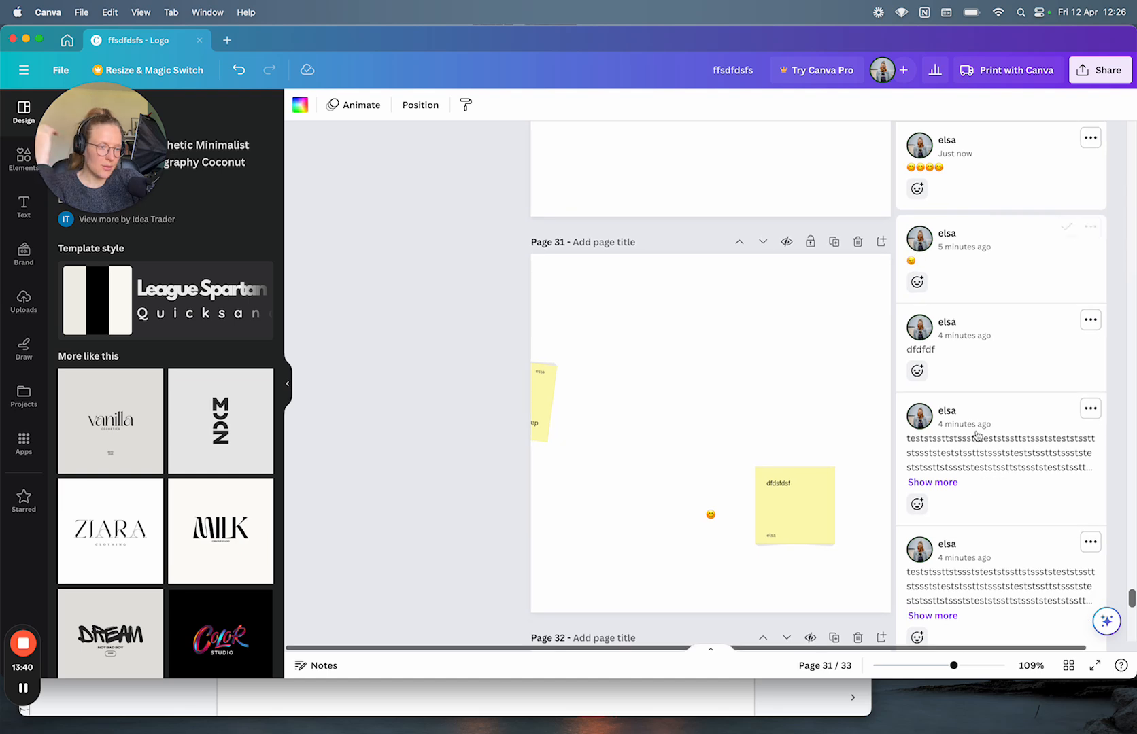
scroll(872, 460, "down", 5)
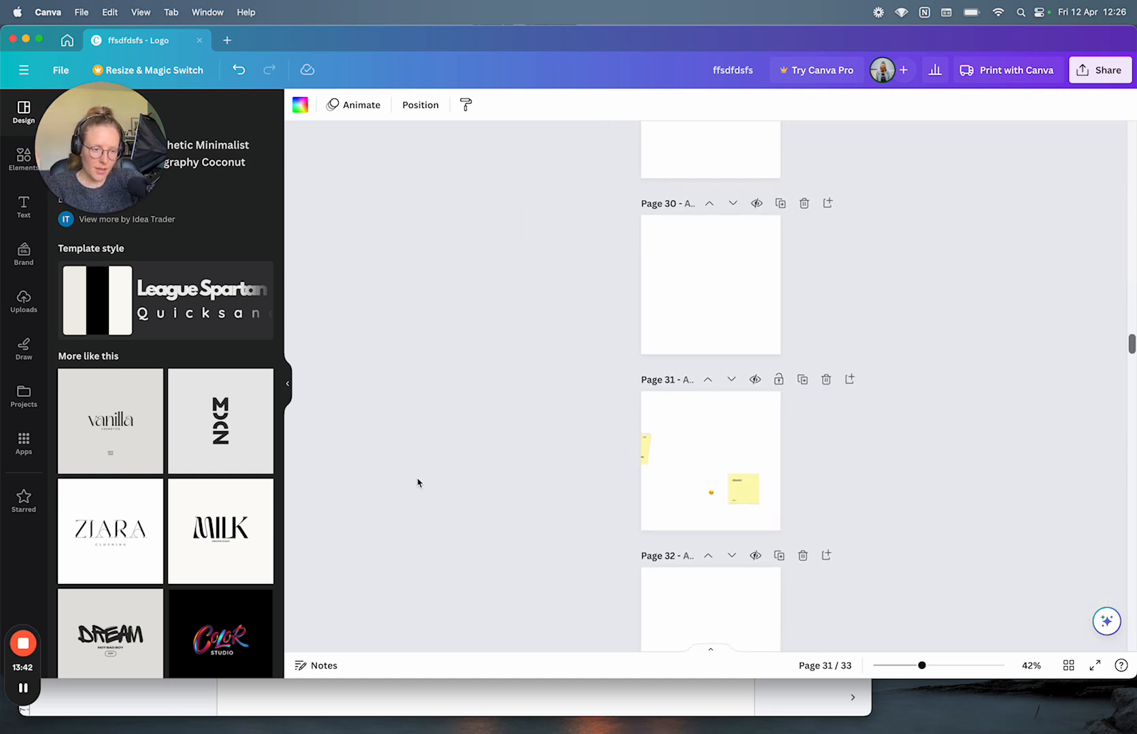
scroll(775, 443, "down", 4)
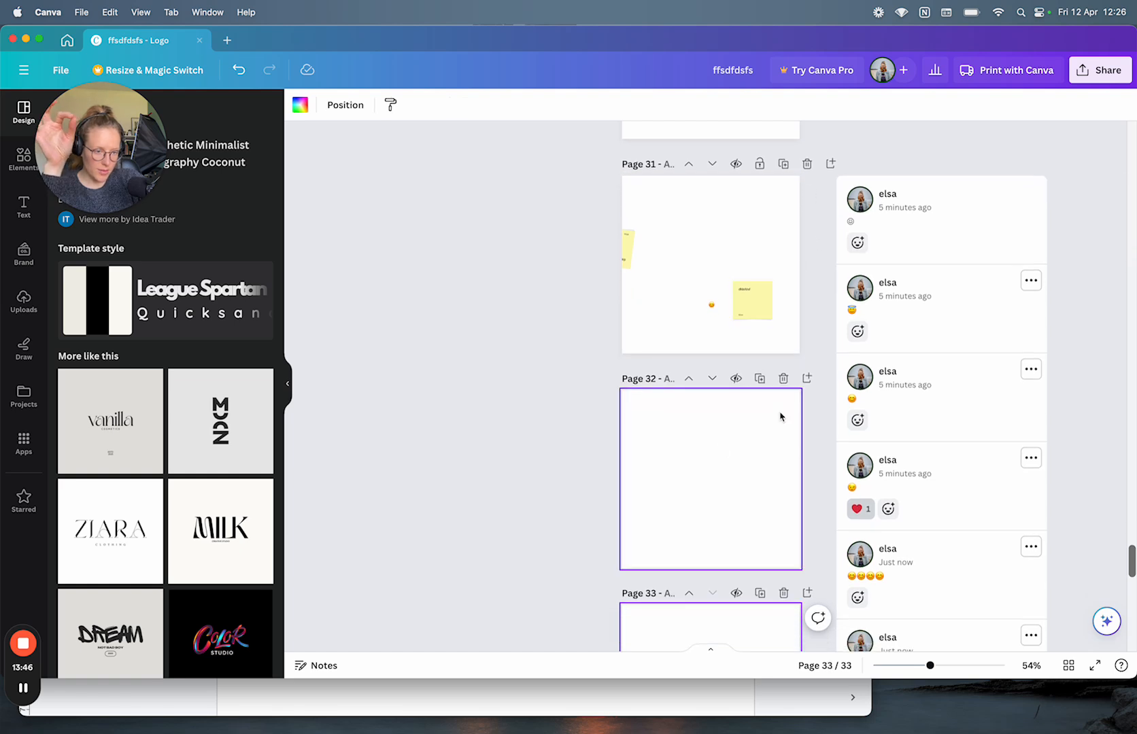
scroll(766, 398, "down", 5)
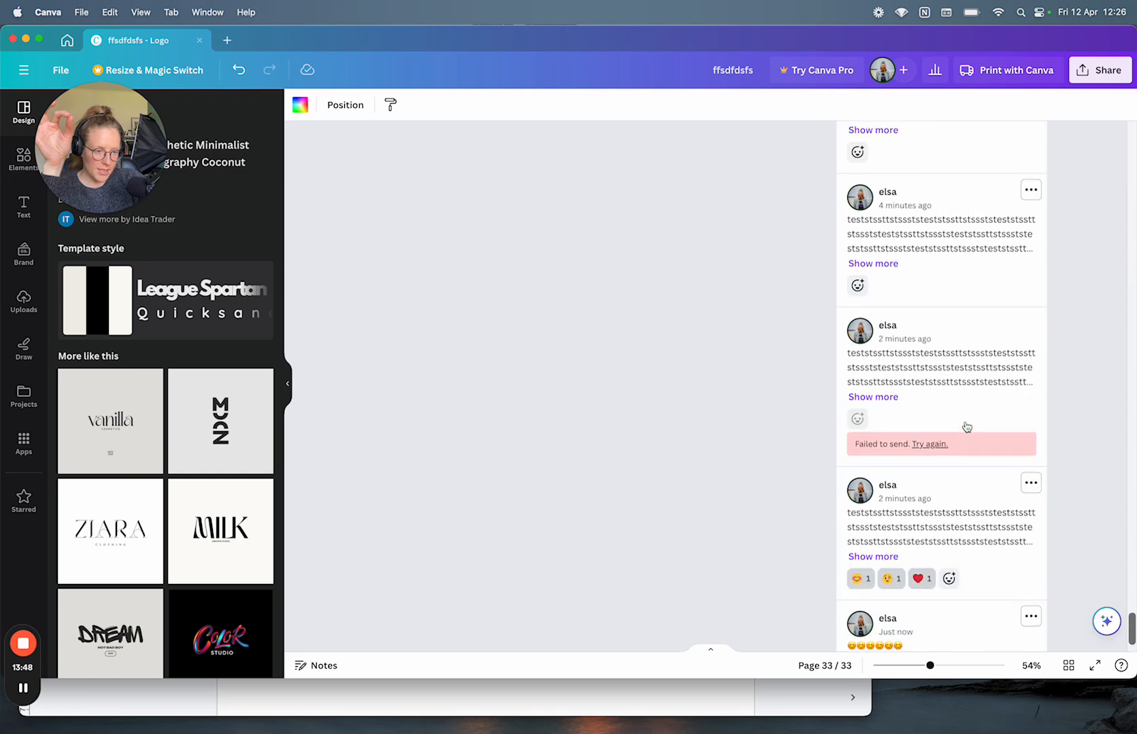
scroll(966, 427, "up", 9)
scroll(733, 354, "up", 6)
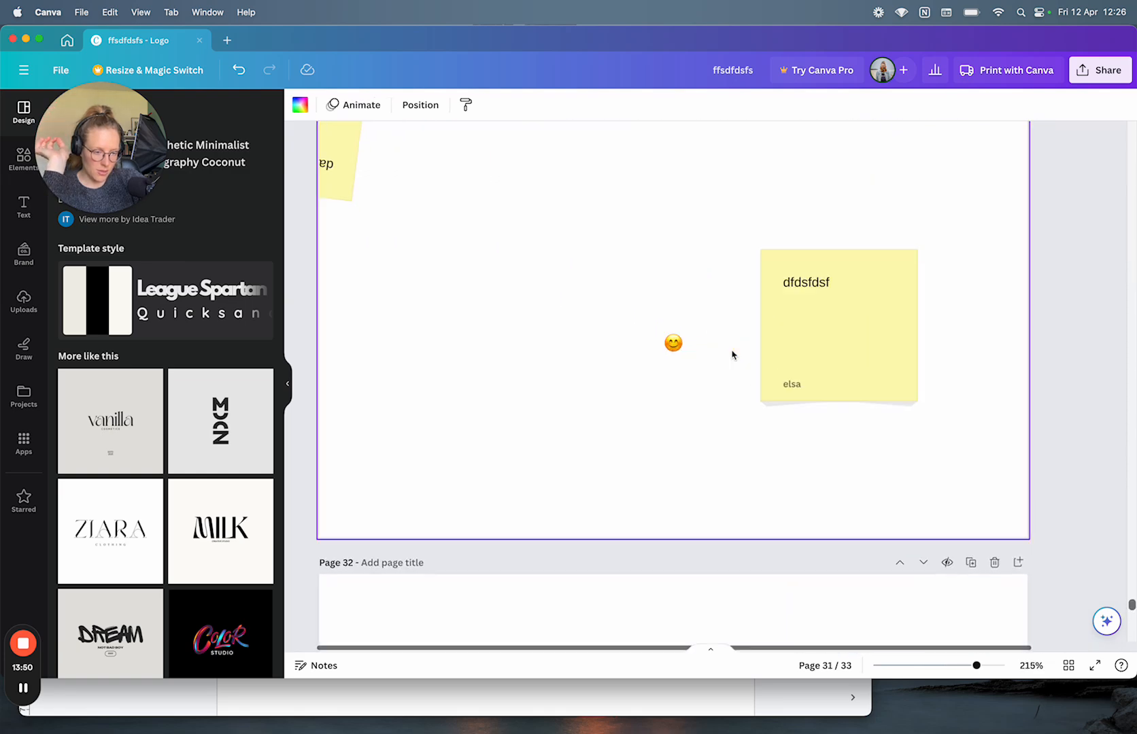
scroll(733, 355, "down", 3)
scroll(733, 354, "down", 2)
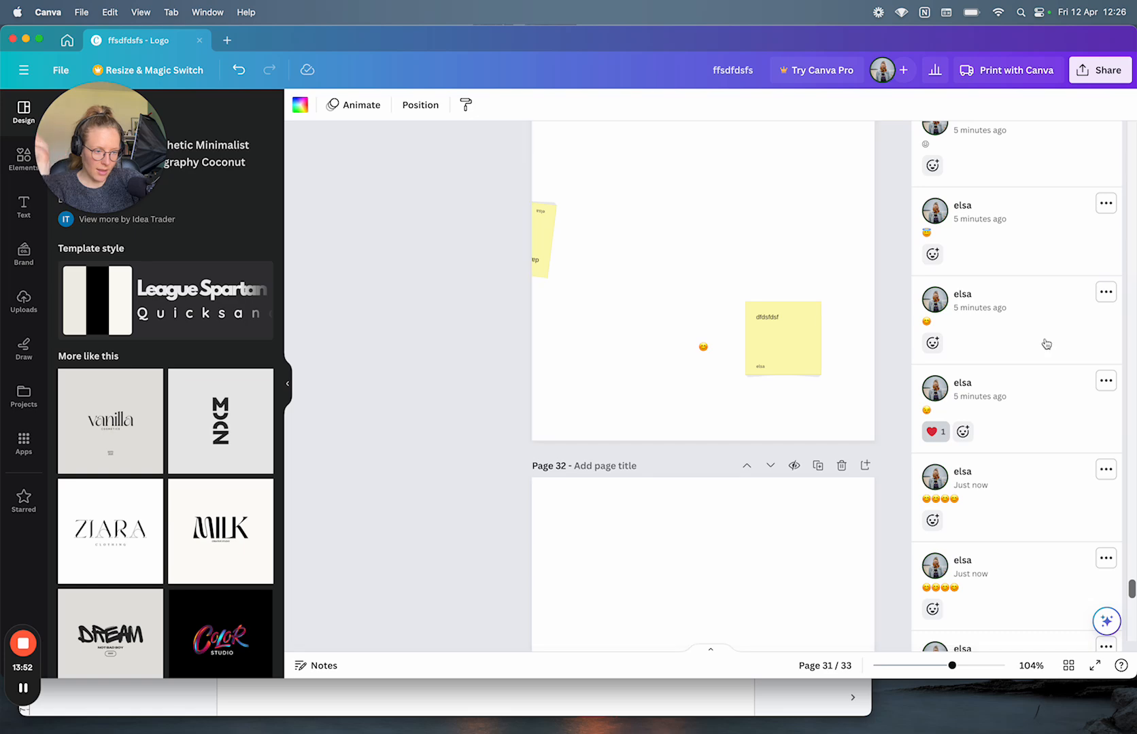
scroll(1045, 348, "up", 2)
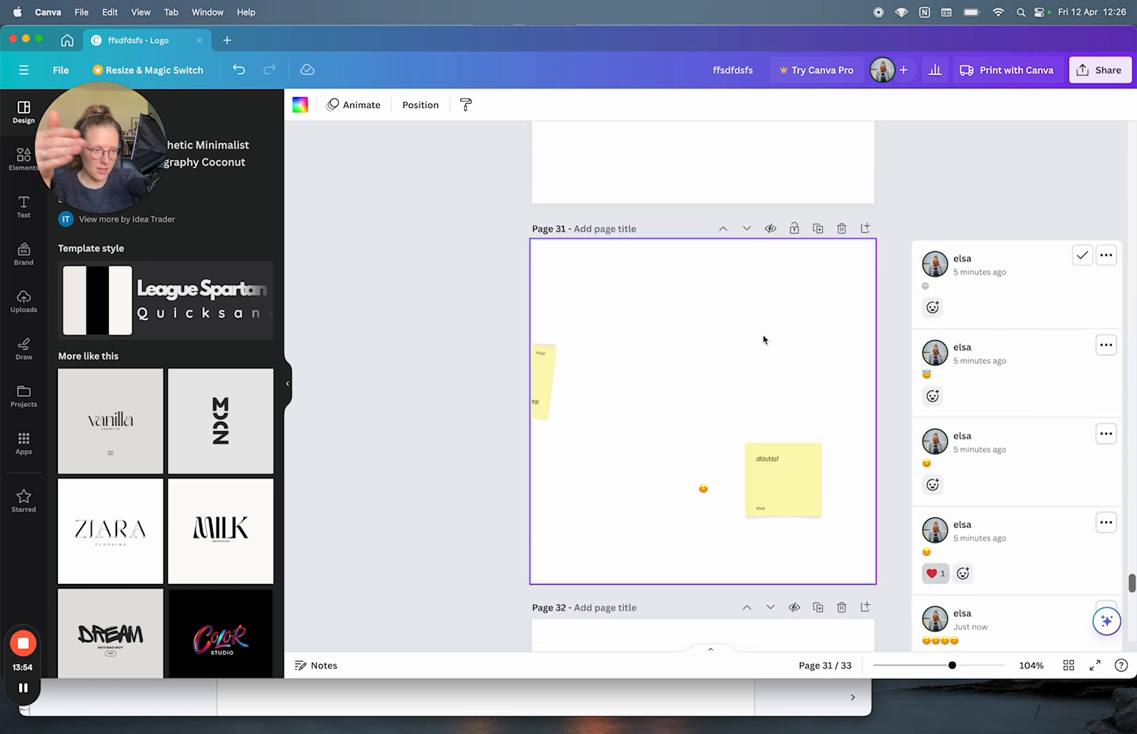
scroll(967, 487, "down", 5)
scroll(971, 486, "down", 1)
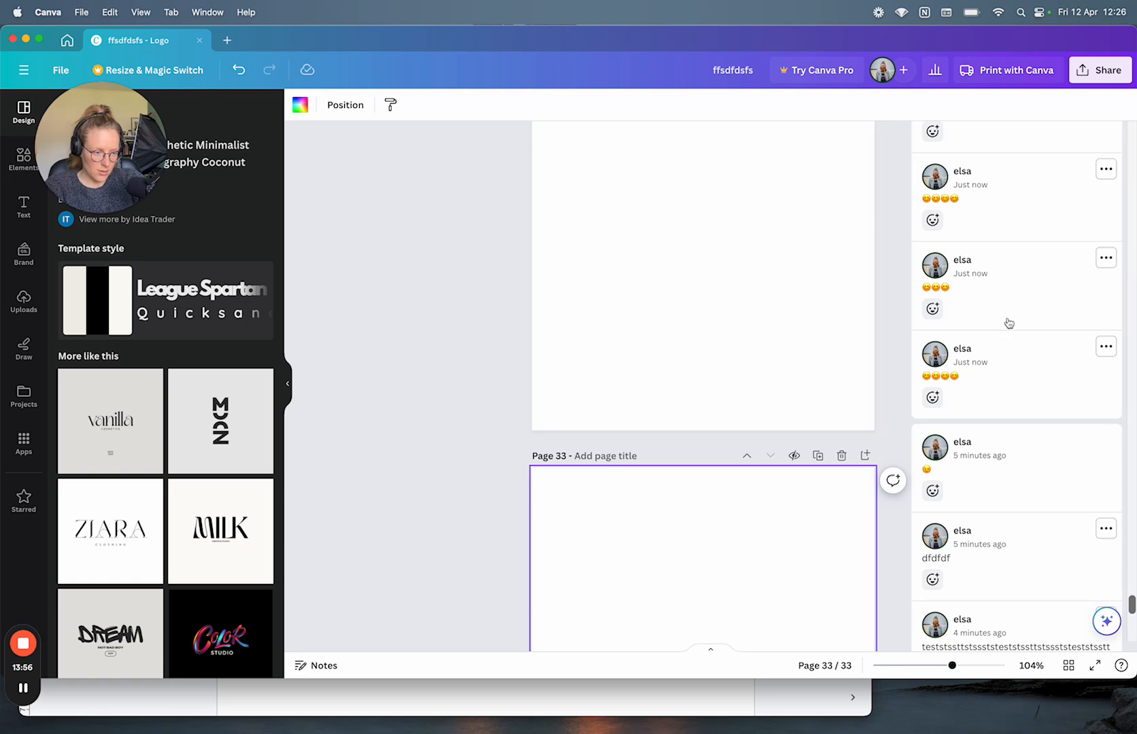
scroll(954, 437, "down", 4)
scroll(840, 449, "down", 5)
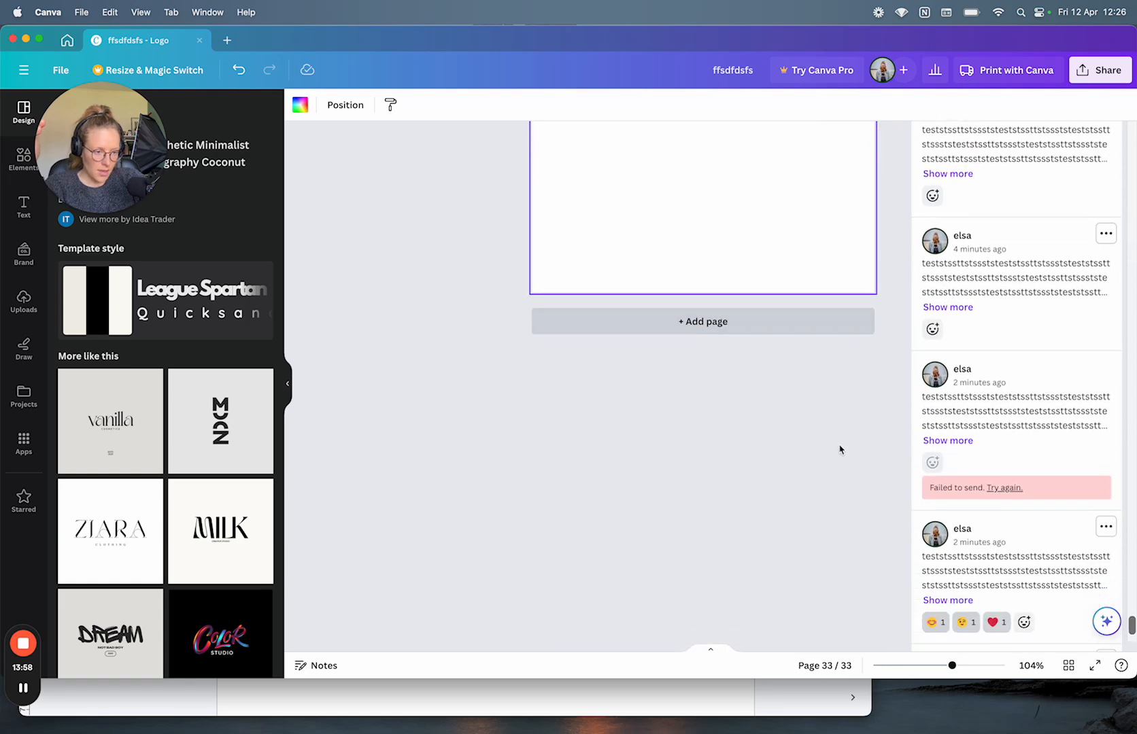
scroll(840, 449, "up", 10)
scroll(839, 449, "down", 6)
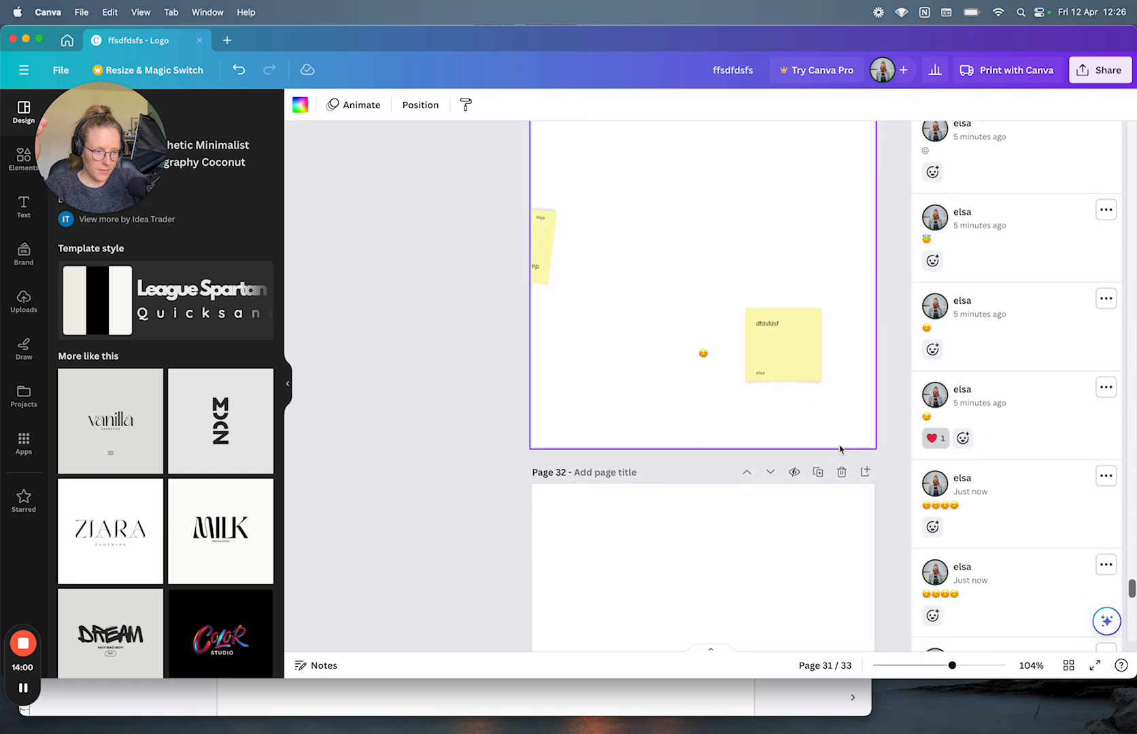
left_click(893, 399)
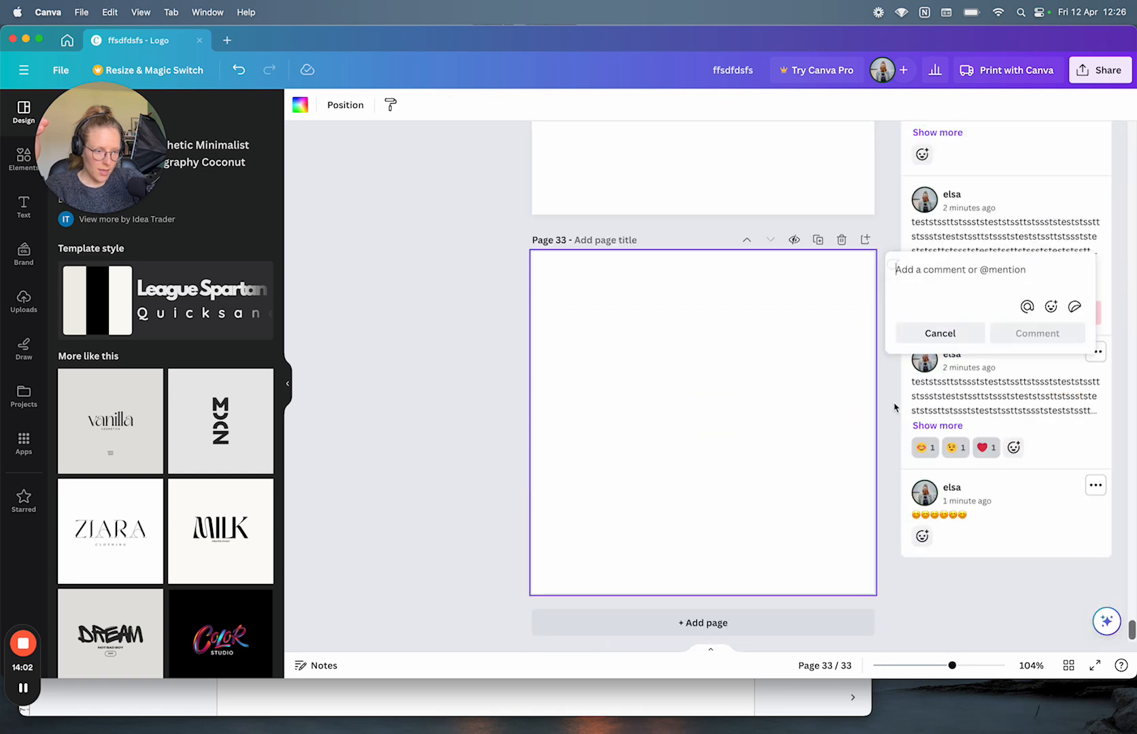
scroll(895, 407, "up", 4)
scroll(895, 407, "up", 15)
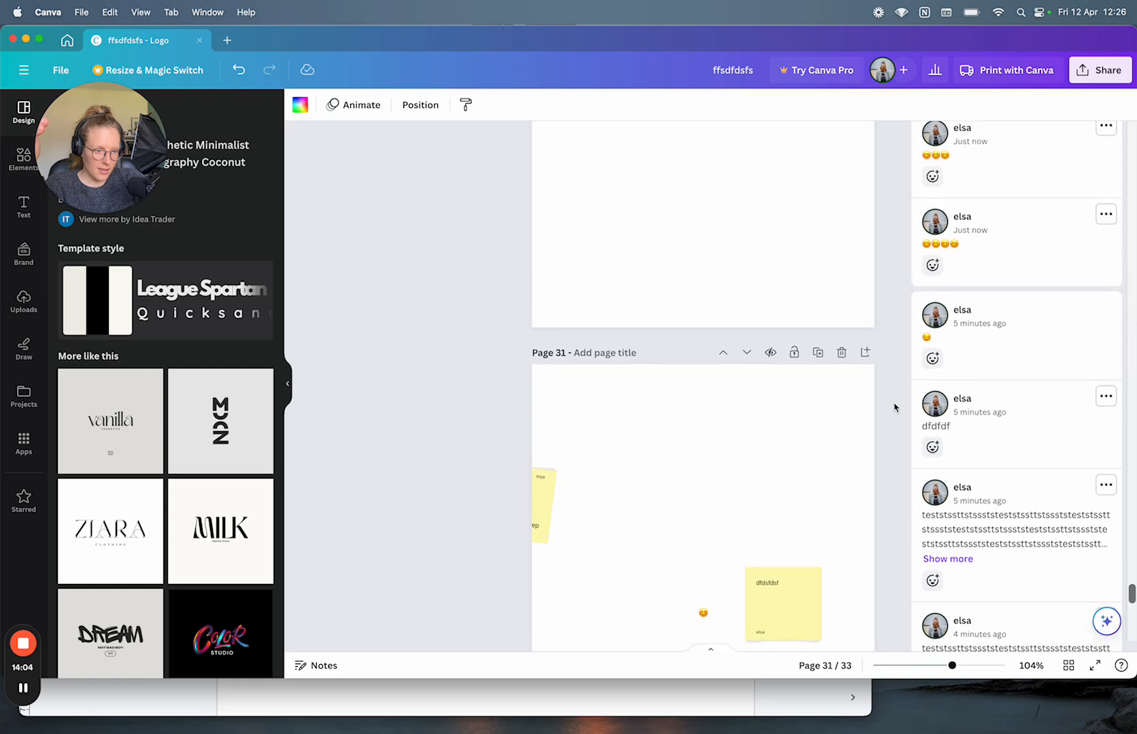
scroll(894, 407, "down", 10)
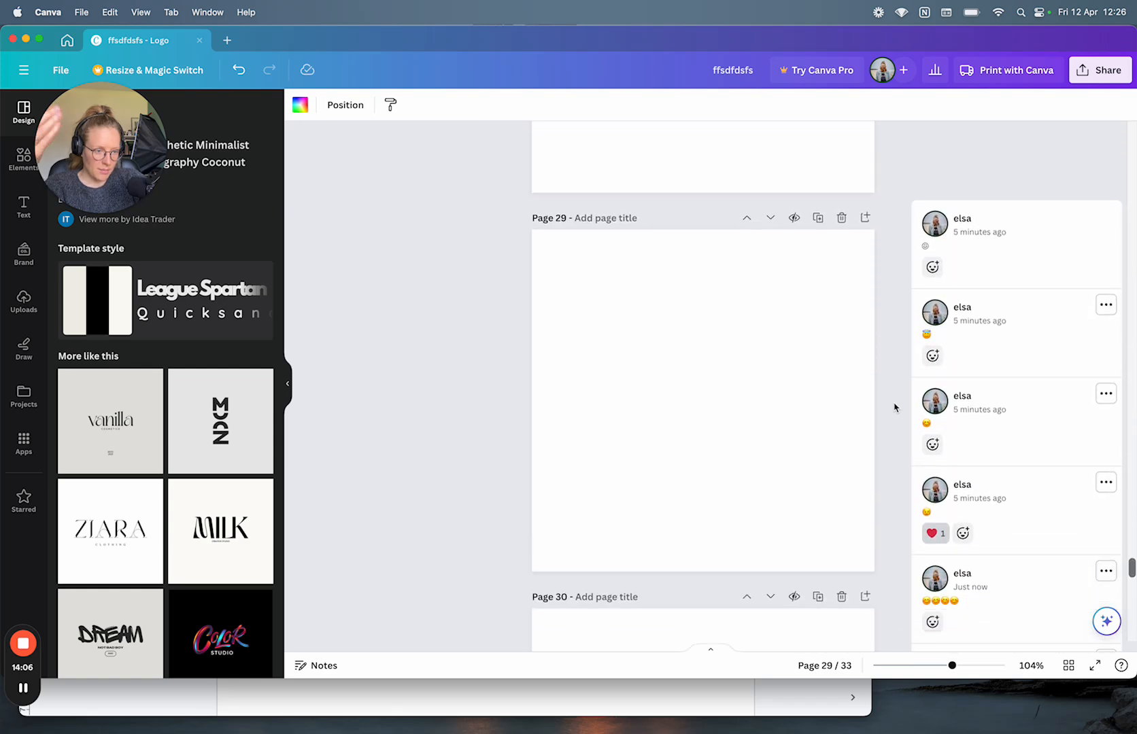
scroll(919, 340, "down", 10)
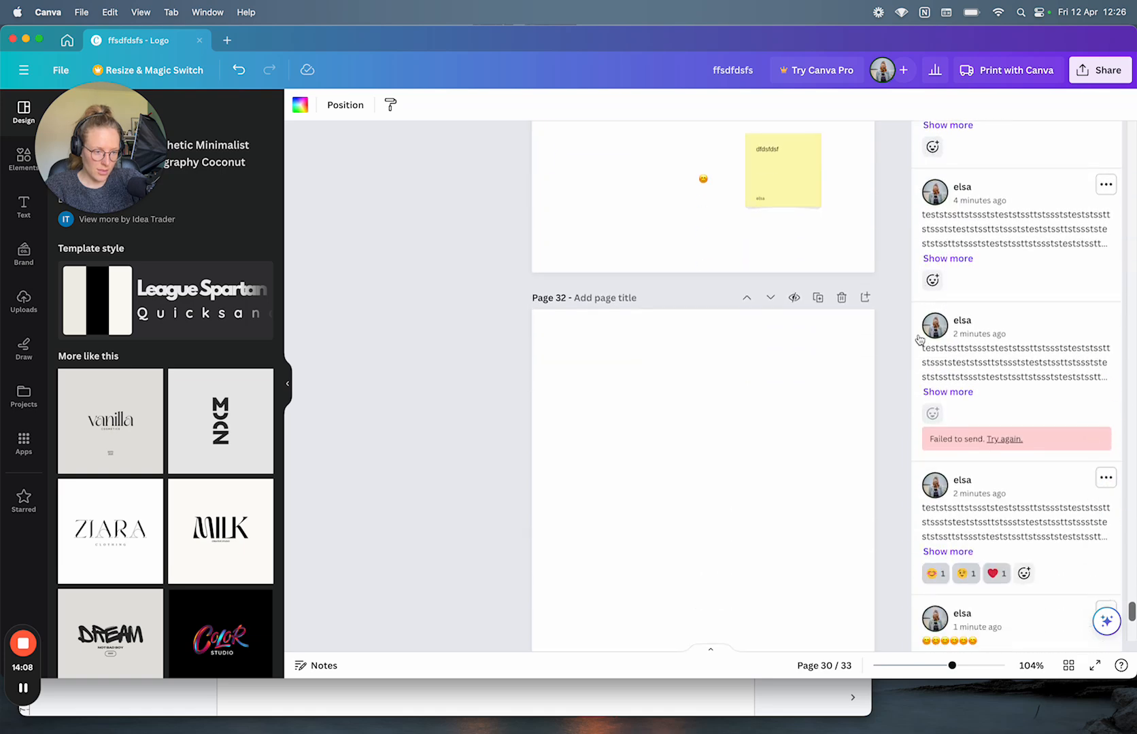
scroll(919, 340, "up", 6)
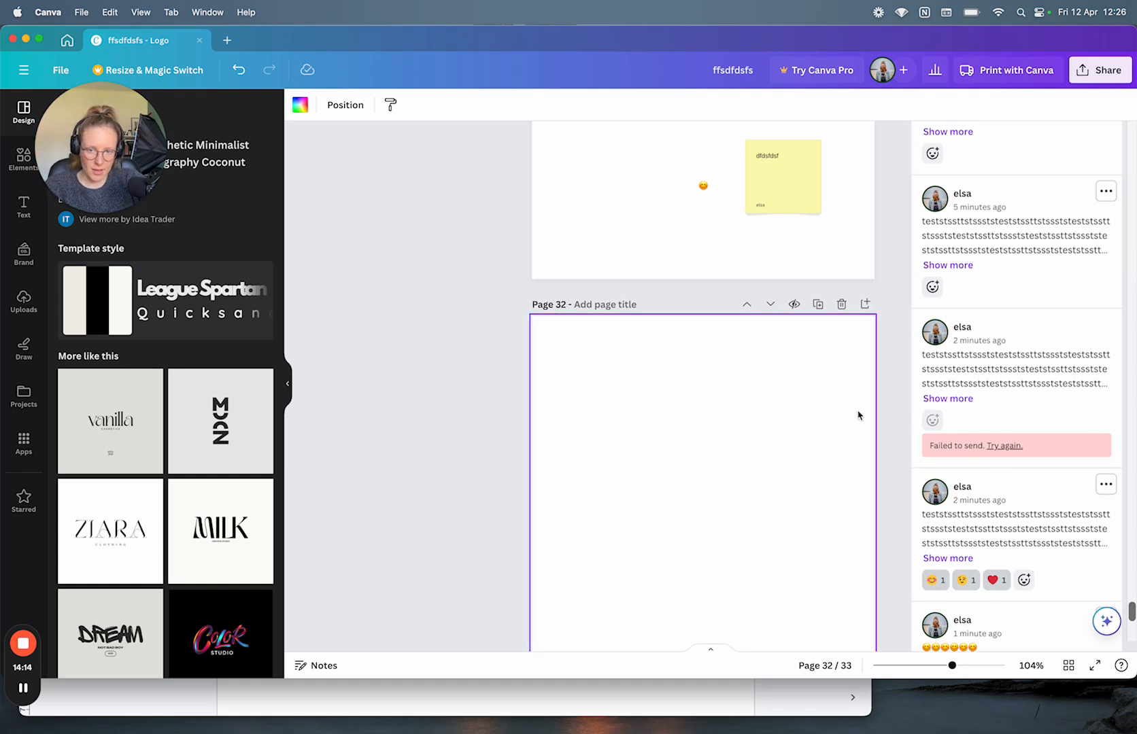
Step: In the notes doc, start Bugs item 3 about adding many replies to comments on two pages
left_click(807, 697)
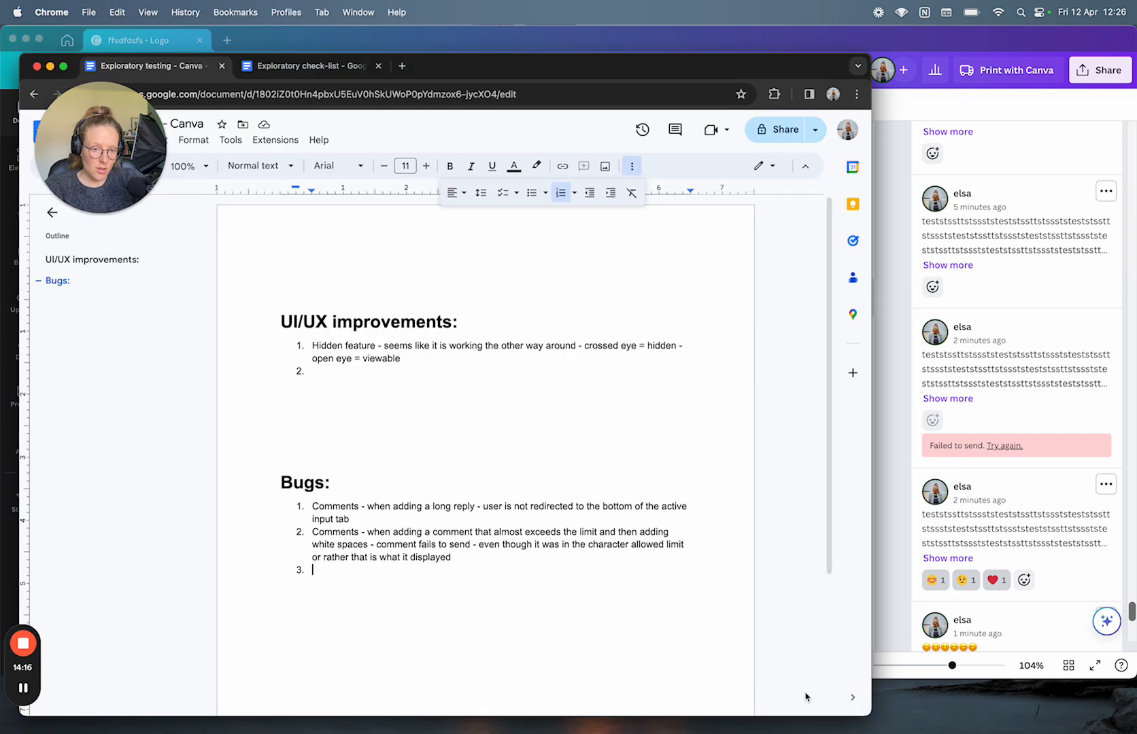
left_click(317, 579)
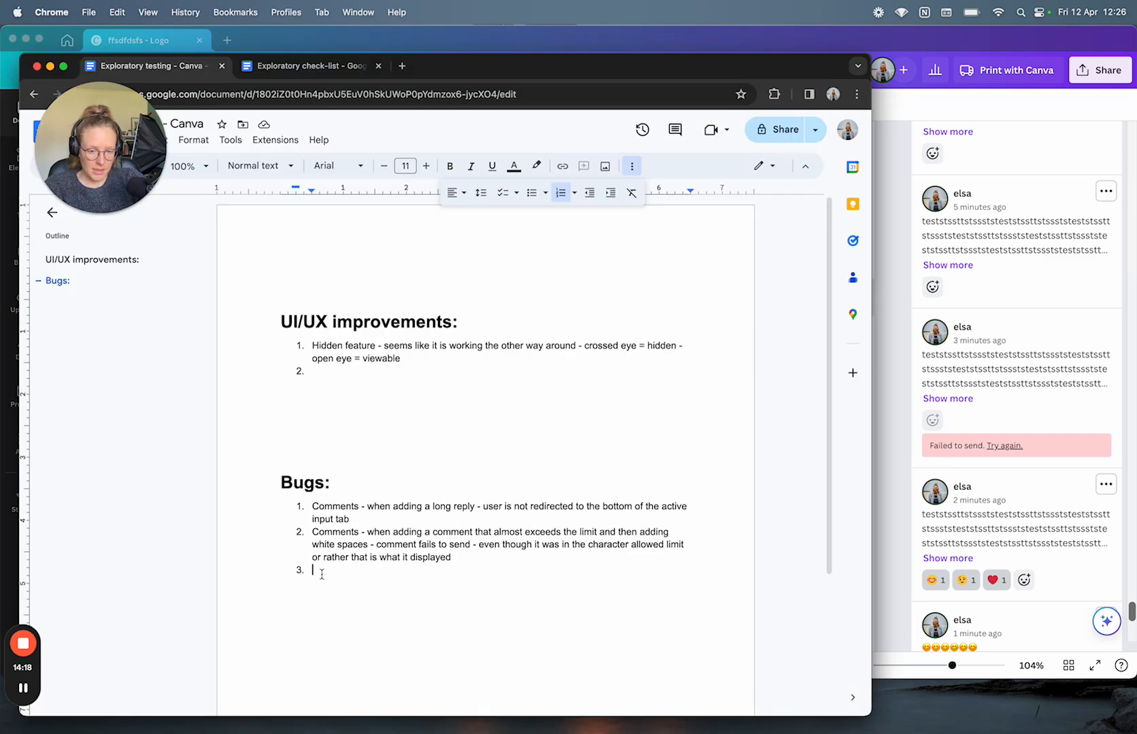
type("Comments:")
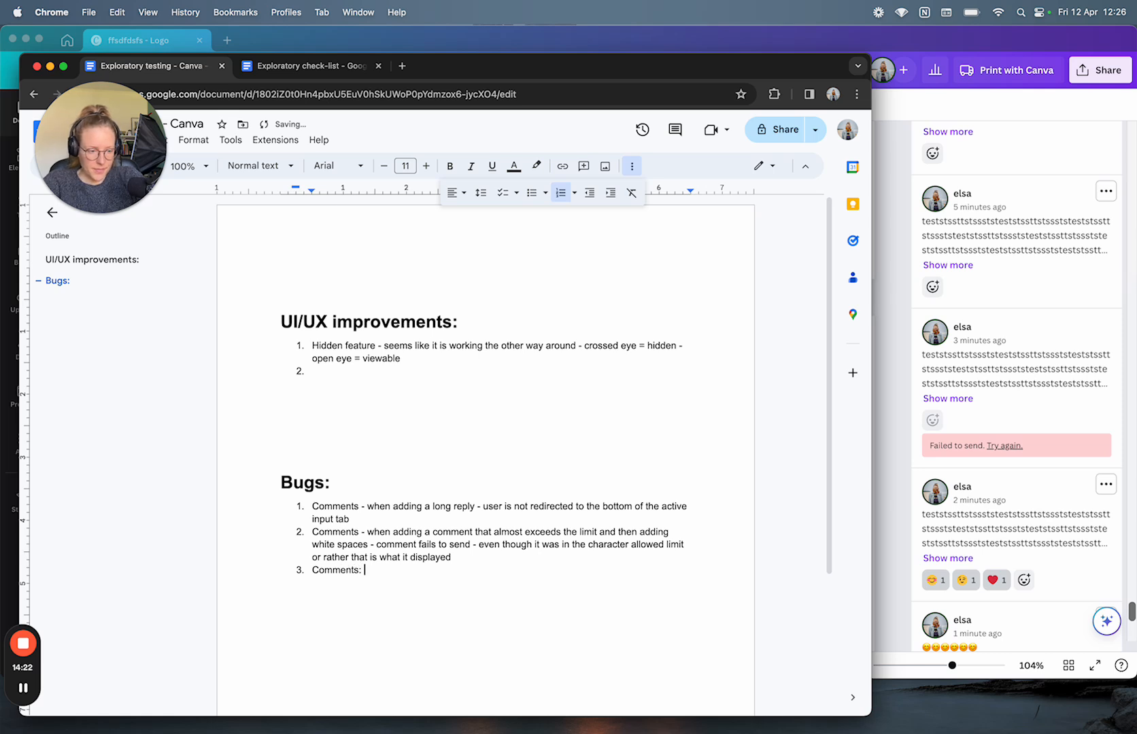
type(" when adding")
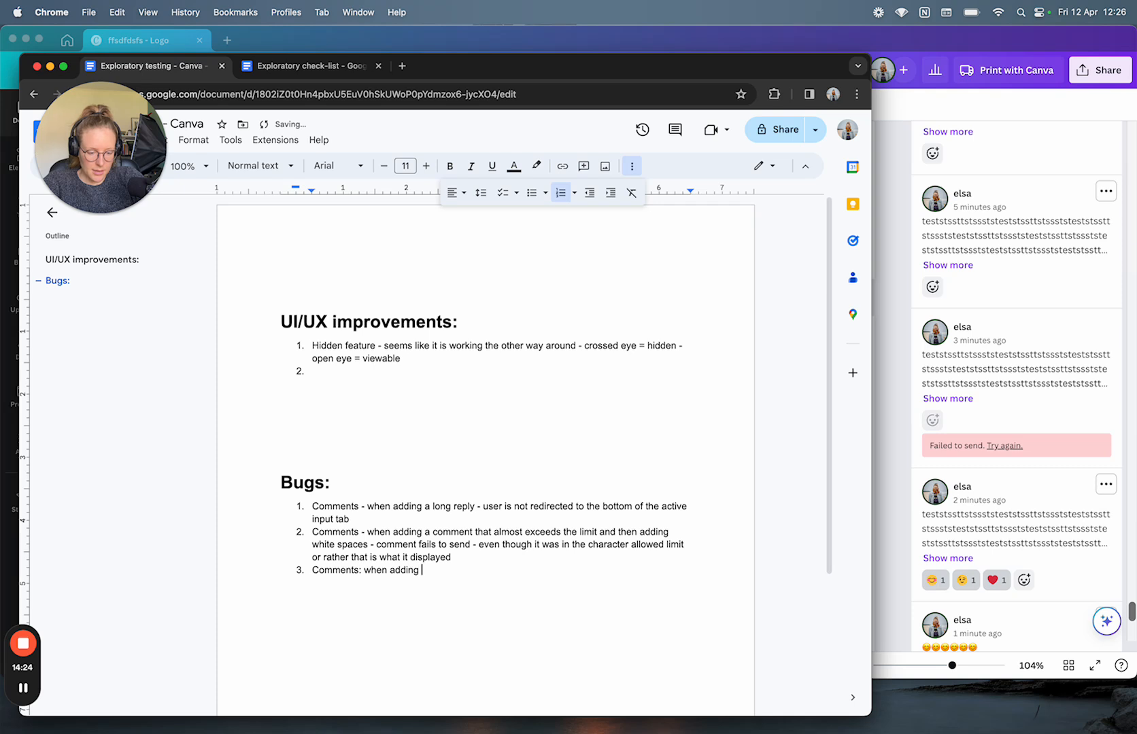
type(" comments tow")
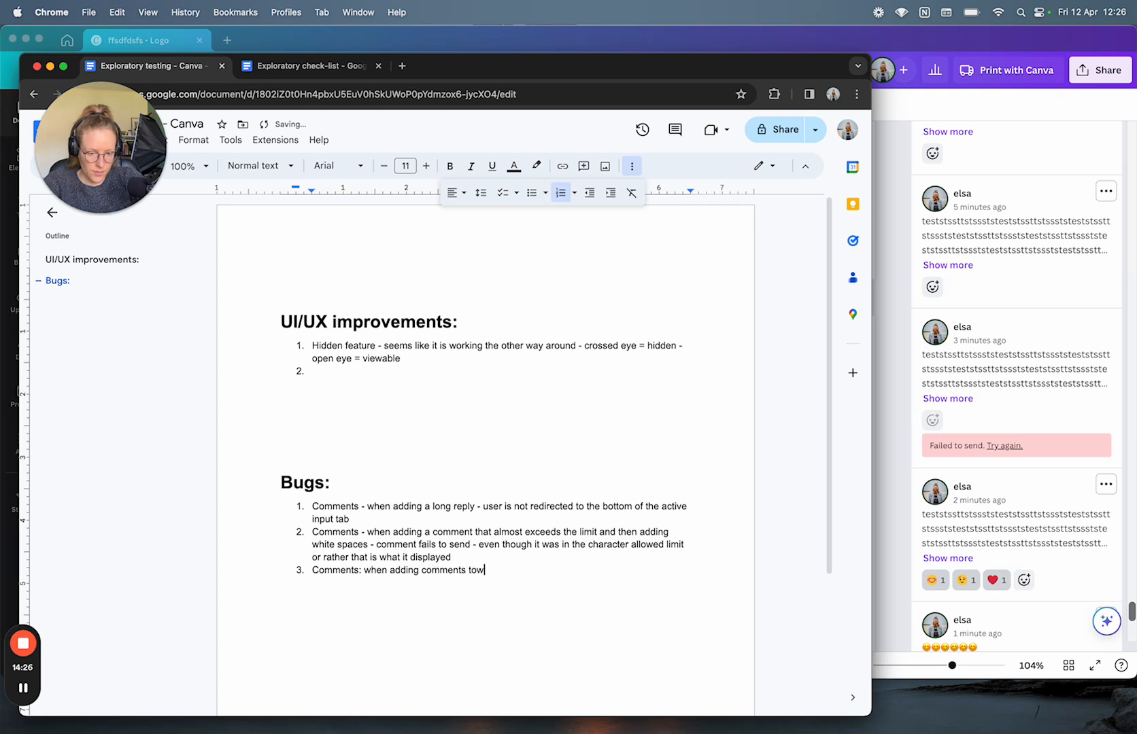
key("BackSpace")
type(" two pages and making")
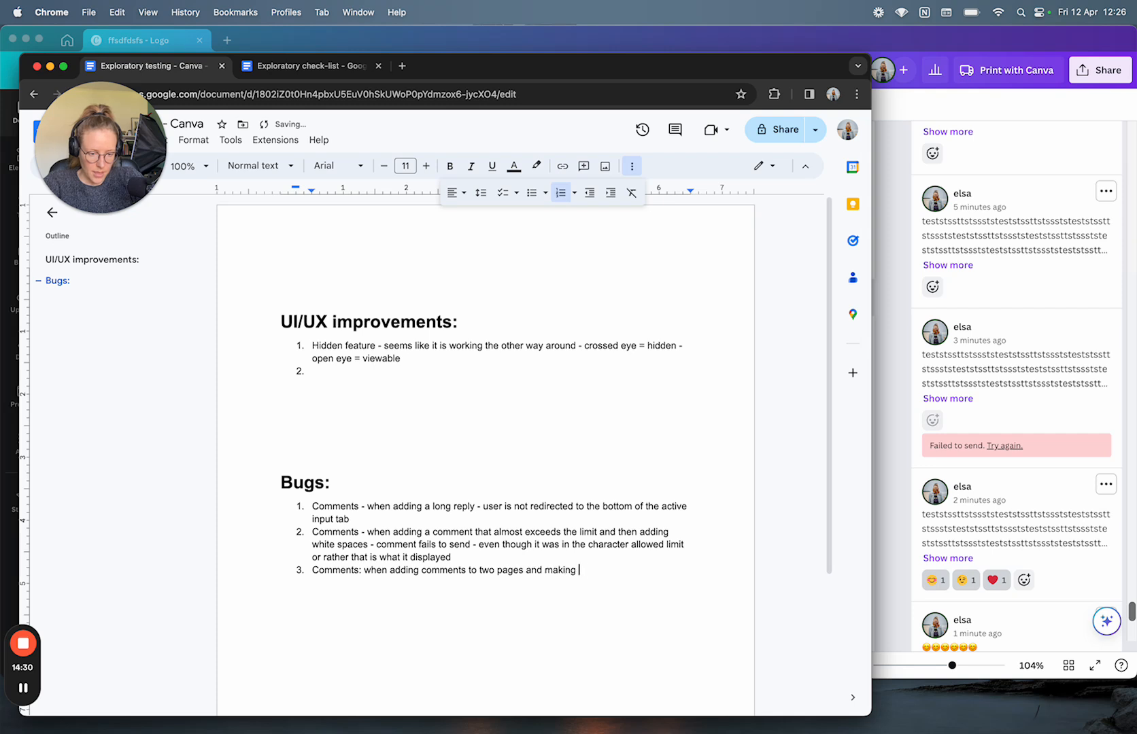
key("BackSpace")
key("BackSpace")
key("BackSpace")
key("BackSpace")
type("add")
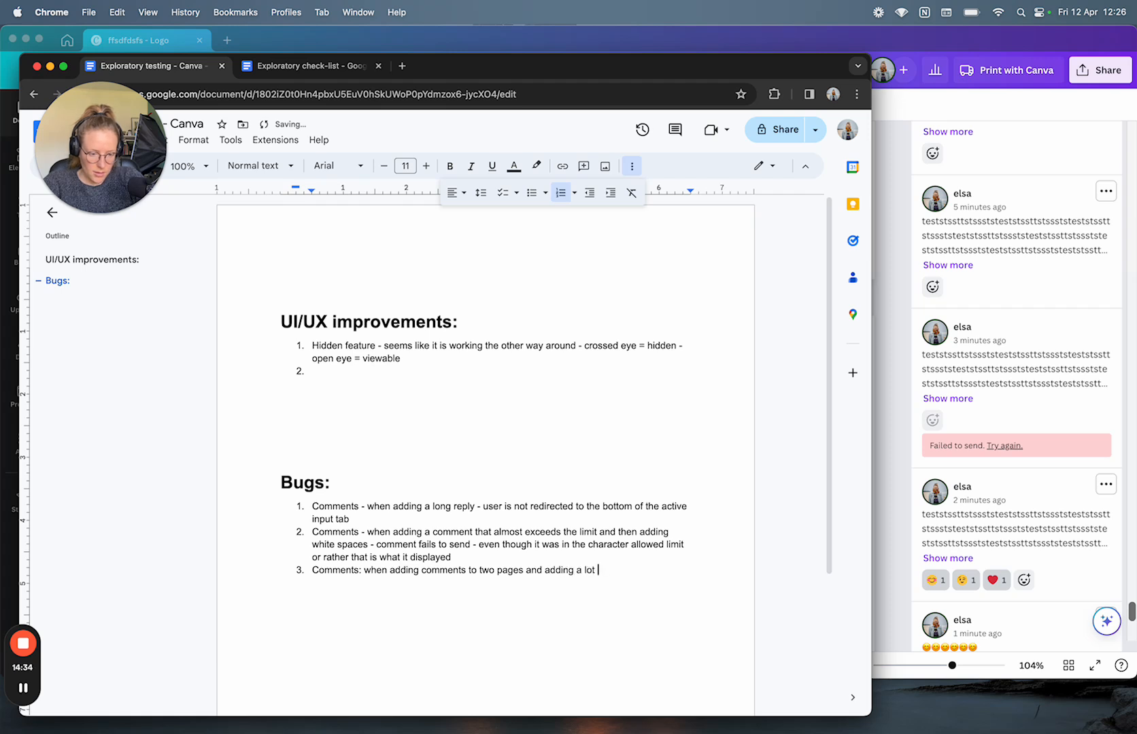
type("ing a lot of rep")
key("BackSpace")
type("= ")
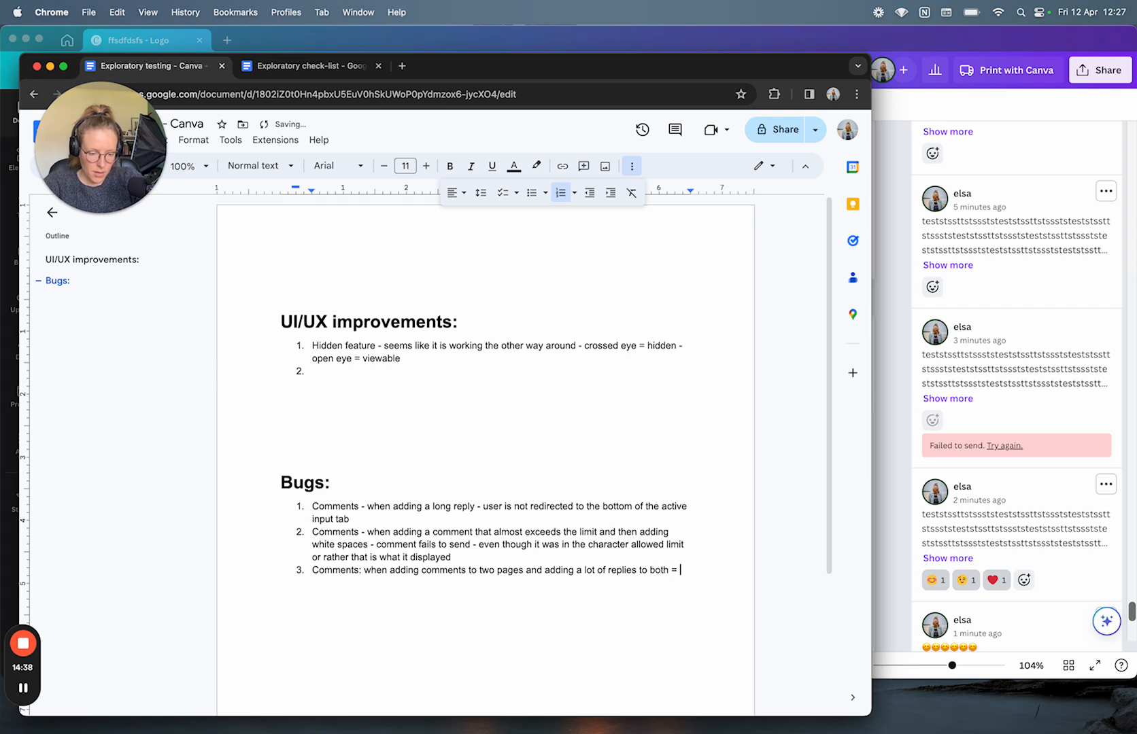
type("beco")
Step: Finish item 3: hard to distinguish which comment is about which page; begin empty item 4
key("BackSpace")
type("ame")
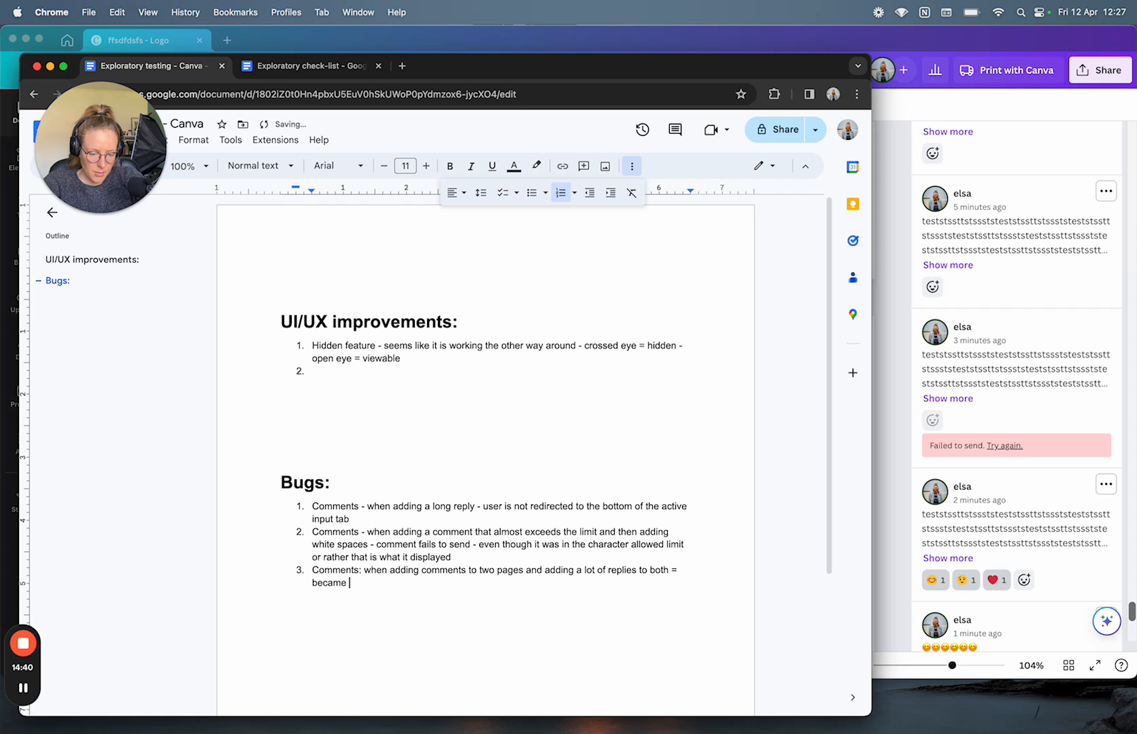
type(" hard to un")
type("stingui")
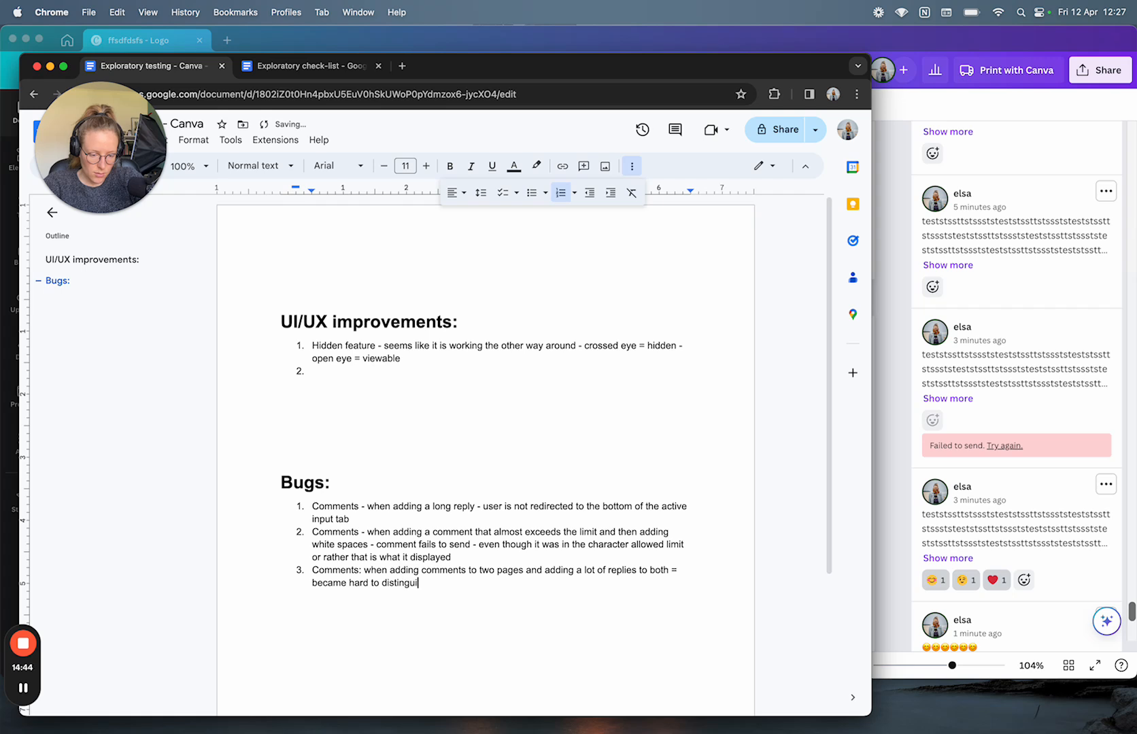
type("sh which comment is ab")
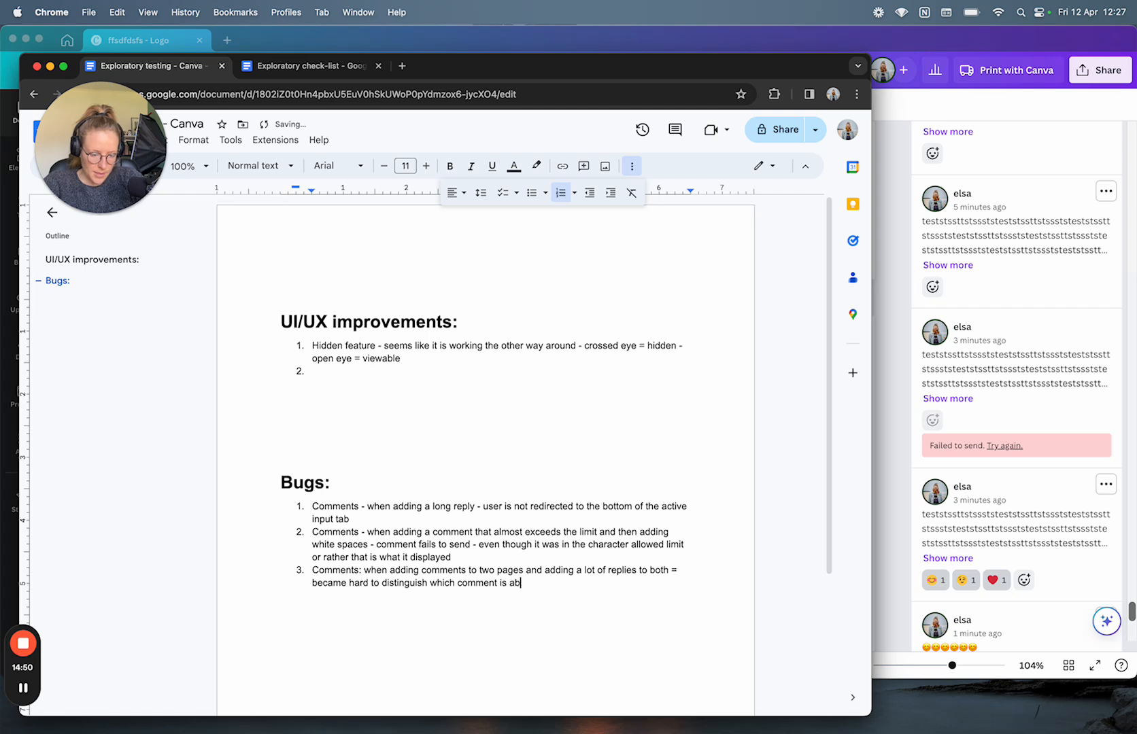
type("outh")
key("BackSpace")
type("which page and")
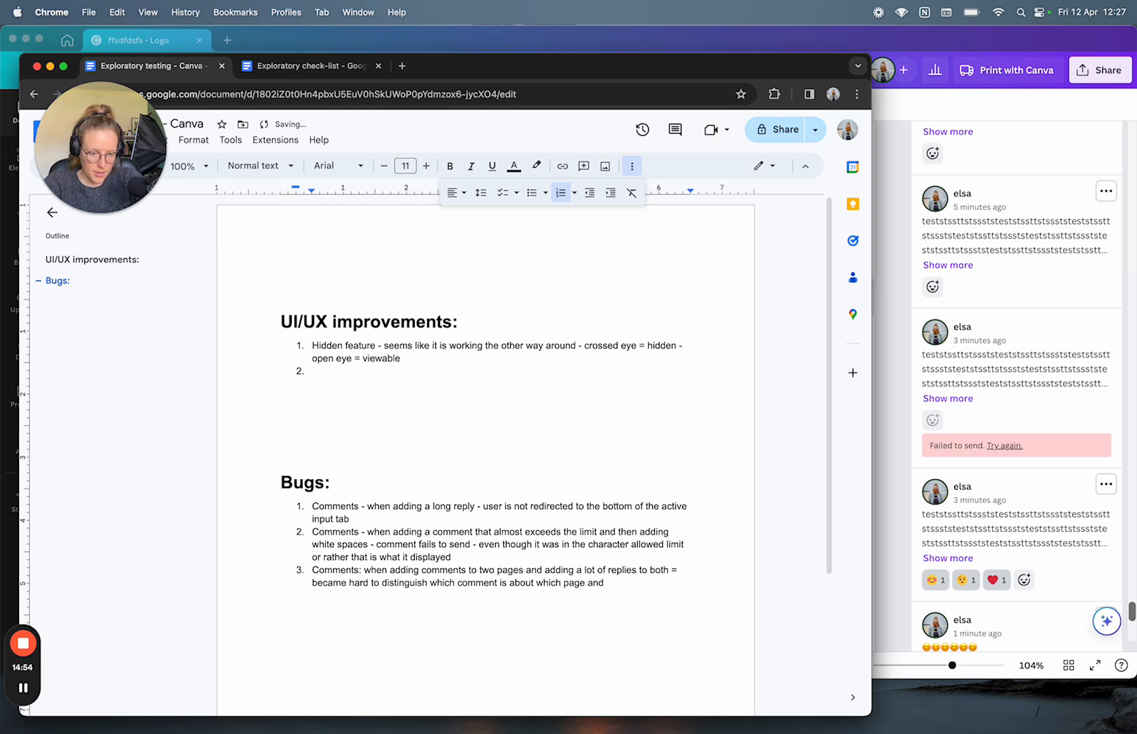
key("BackSpace")
key("BackSpace")
key("BackSpace")
key("BackSpace")
key("Return")
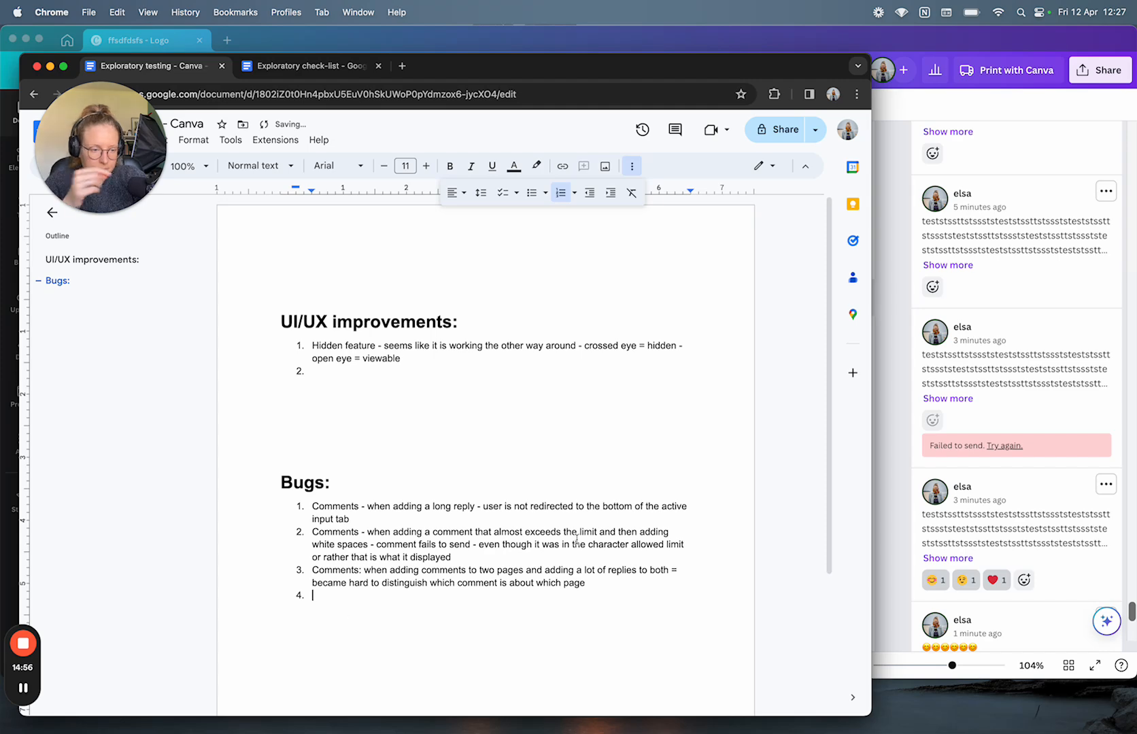
Step: Post a comment of pasted smiley emojis on Page 33
left_click(905, 454)
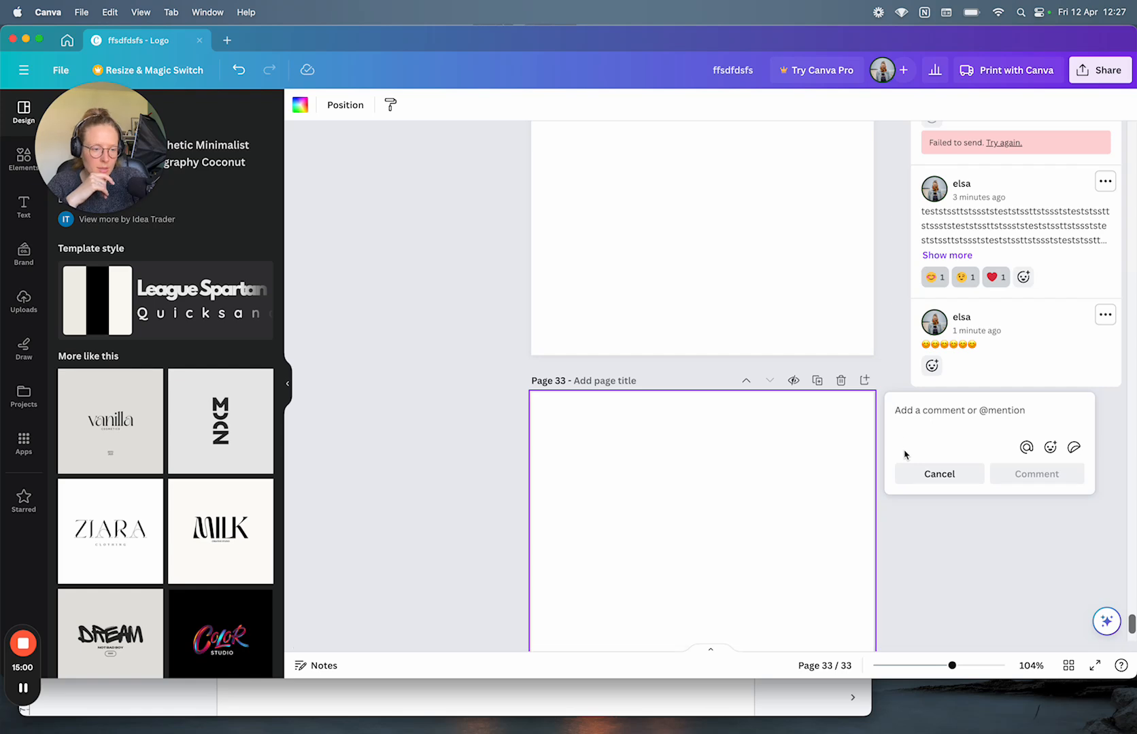
scroll(928, 419, "down", 2)
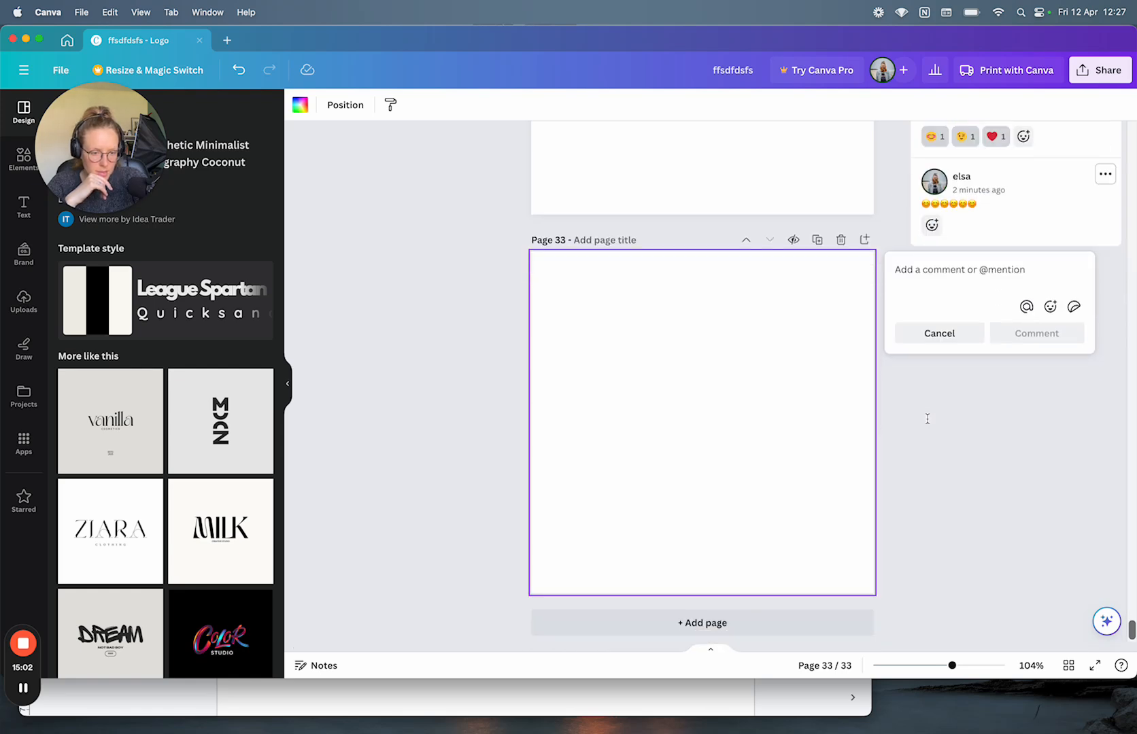
scroll(928, 419, "up", 1)
key("super+v")
key("super+v")
key("super+v")
key("super+v")
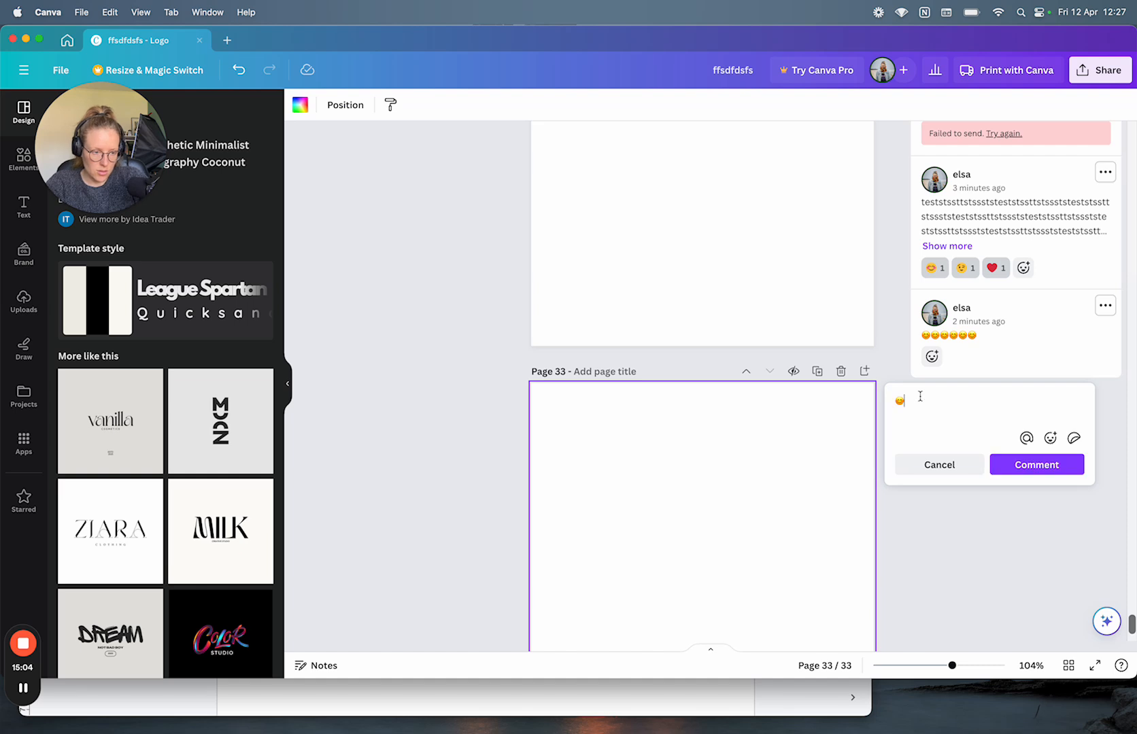
key("super+v")
key("super+v")
key("super+v")
key("super+v")
key("super+v")
key("super+v")
key("super+v")
key("super+v")
key("super+v")
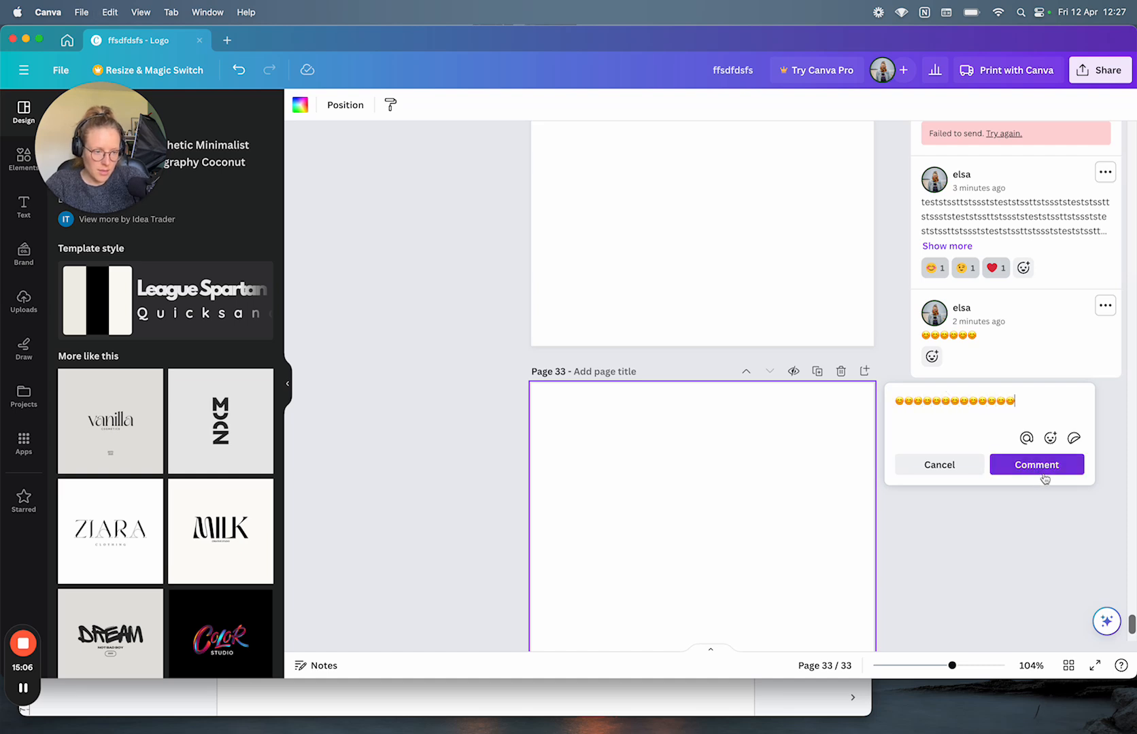
left_click(1035, 466)
Step: Post three replies made only of pasted smiley emojis to the Page 33 comment
left_click(961, 388)
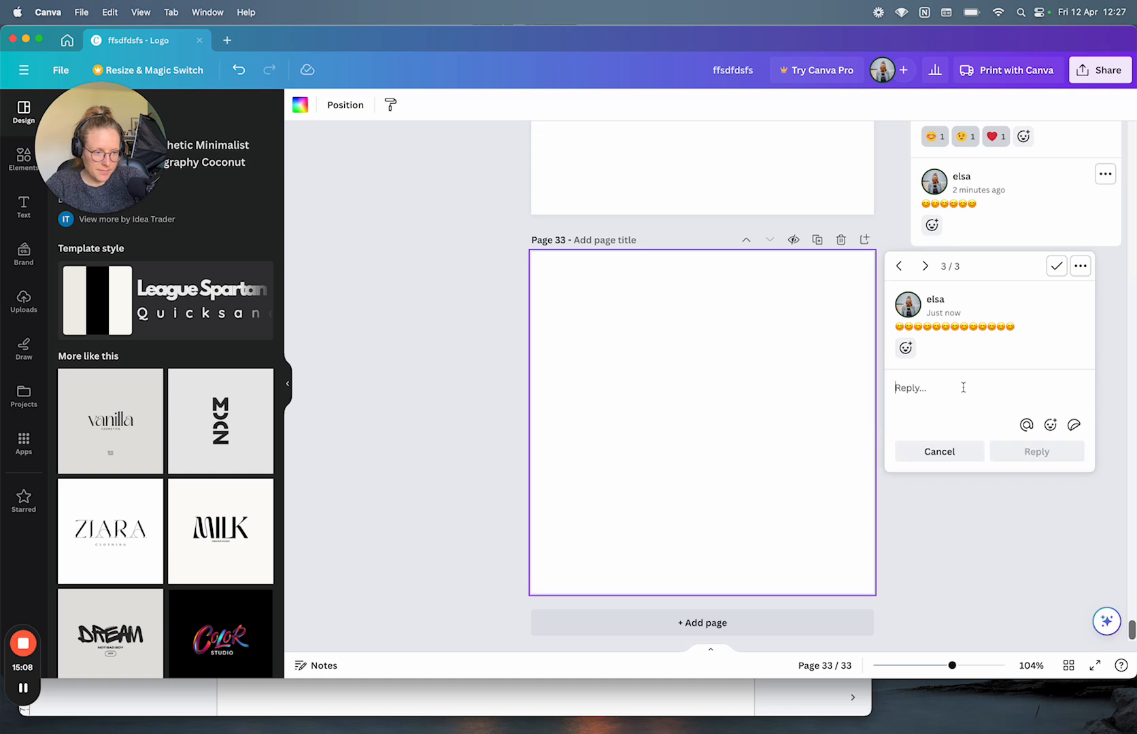
key("super+v")
key("super+v")
key("super+v")
key("super+v")
key("super+v")
key("super+v")
key("super+v")
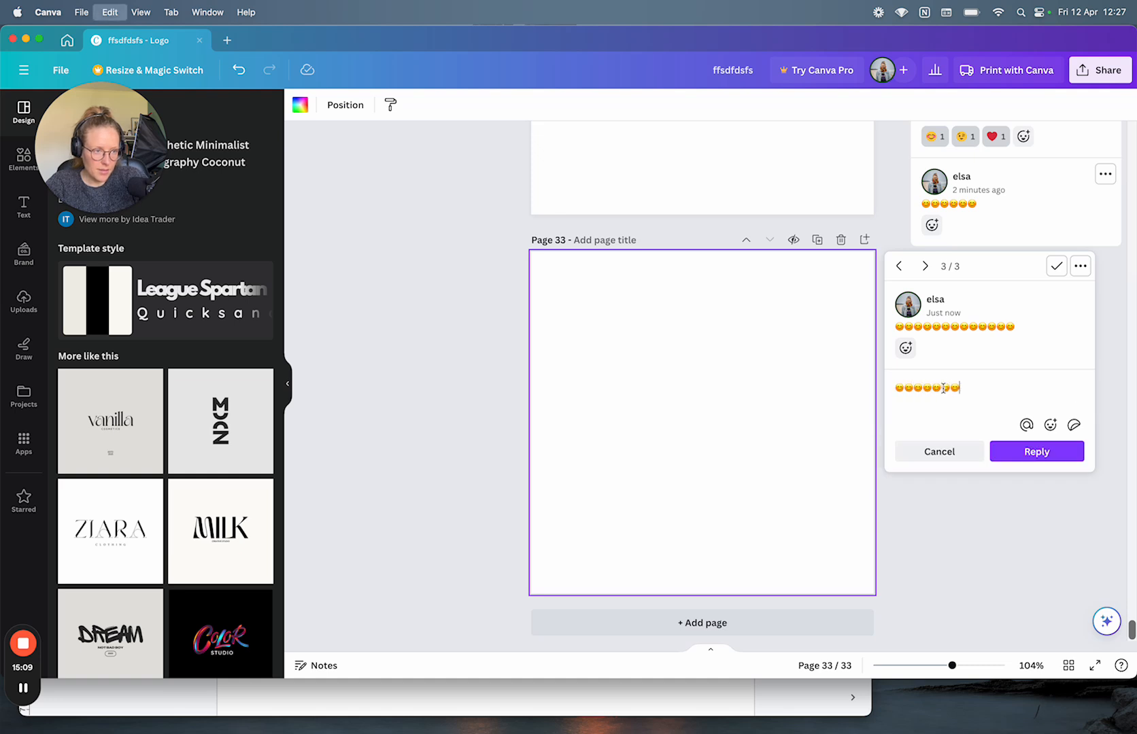
left_click(1019, 452)
left_click(931, 480)
key("super+v")
key("super+v")
key("super+v")
key("super+v")
key("super+v")
key("super+v")
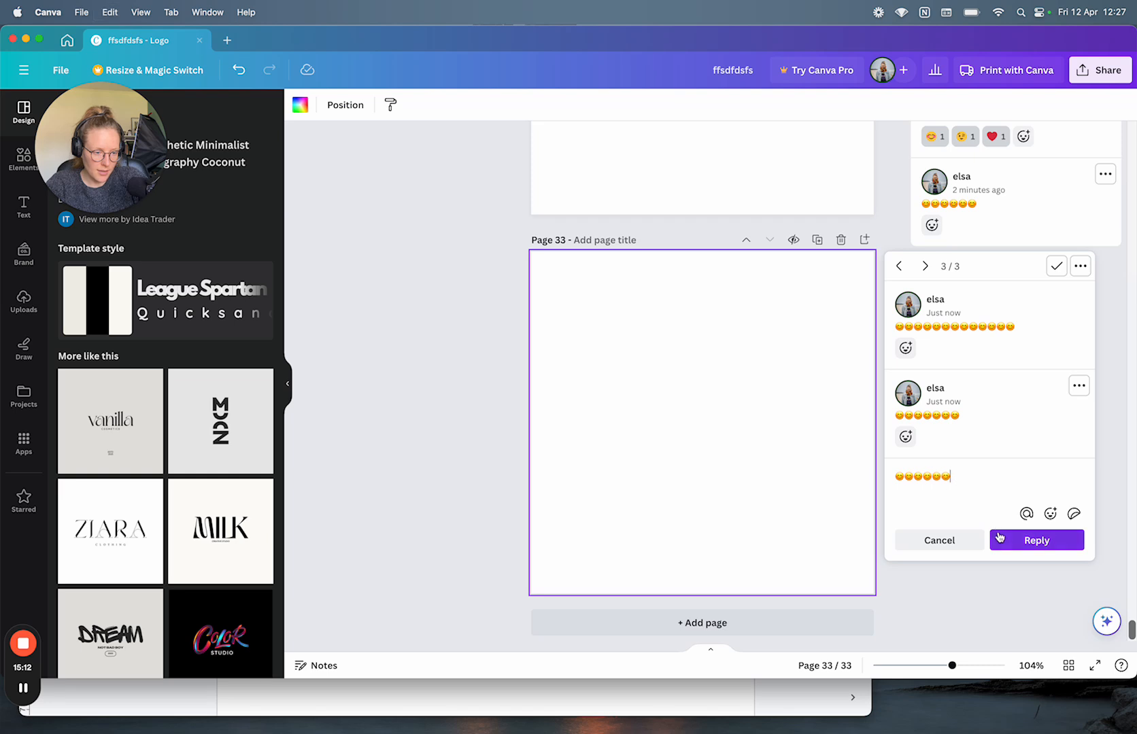
left_click(1010, 539)
left_click(926, 561)
type("😊")
key("super+v")
key("super+v")
key("super+v")
key("super+v")
key("super+v")
key("super+v")
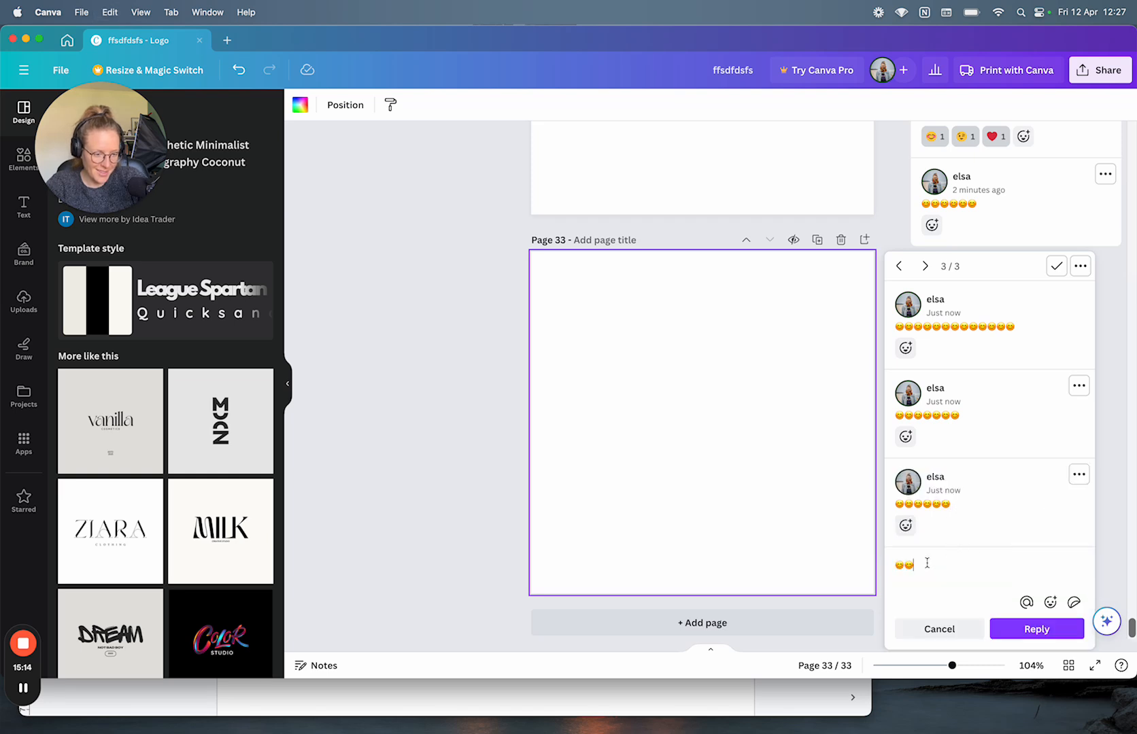
left_click(1020, 629)
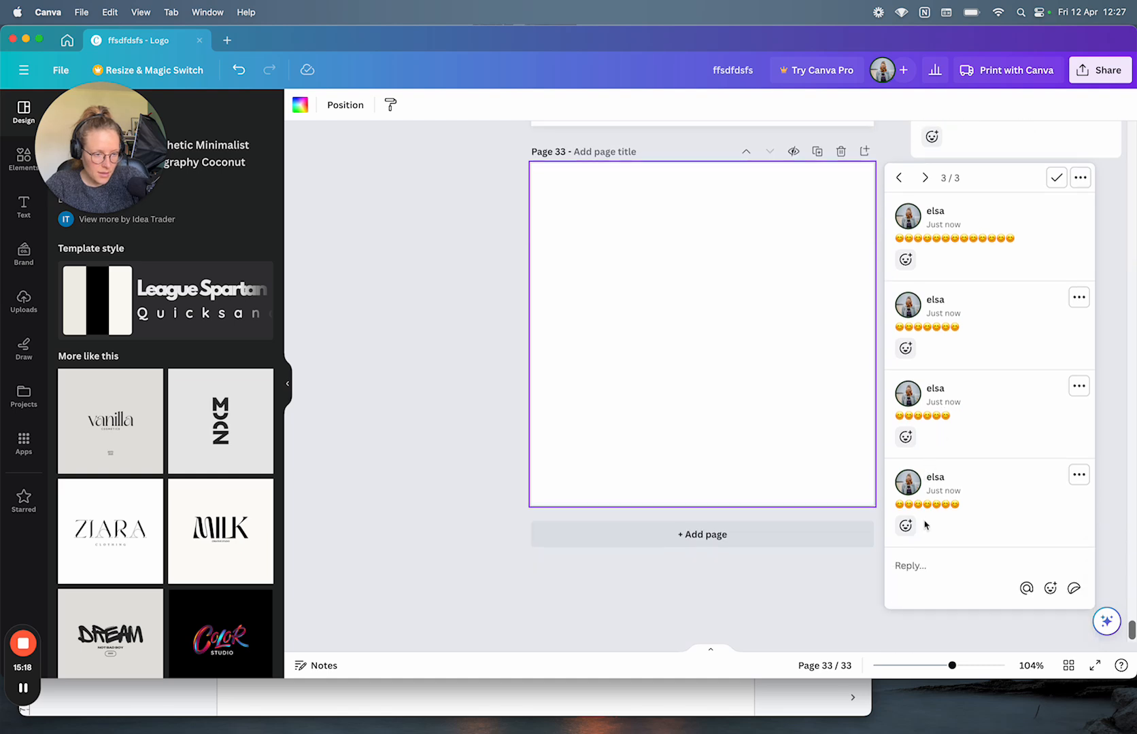
left_click(915, 565)
type("1")
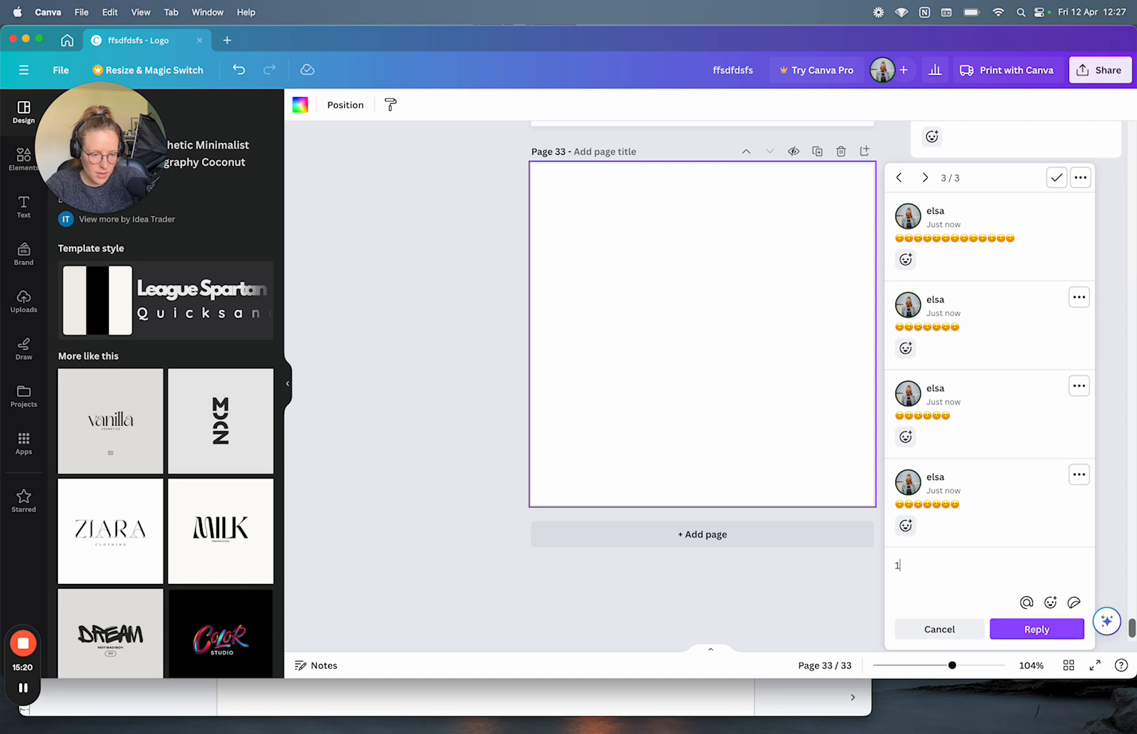
type("3143u123841237812398172397192")
key("super+a")
key("super+c")
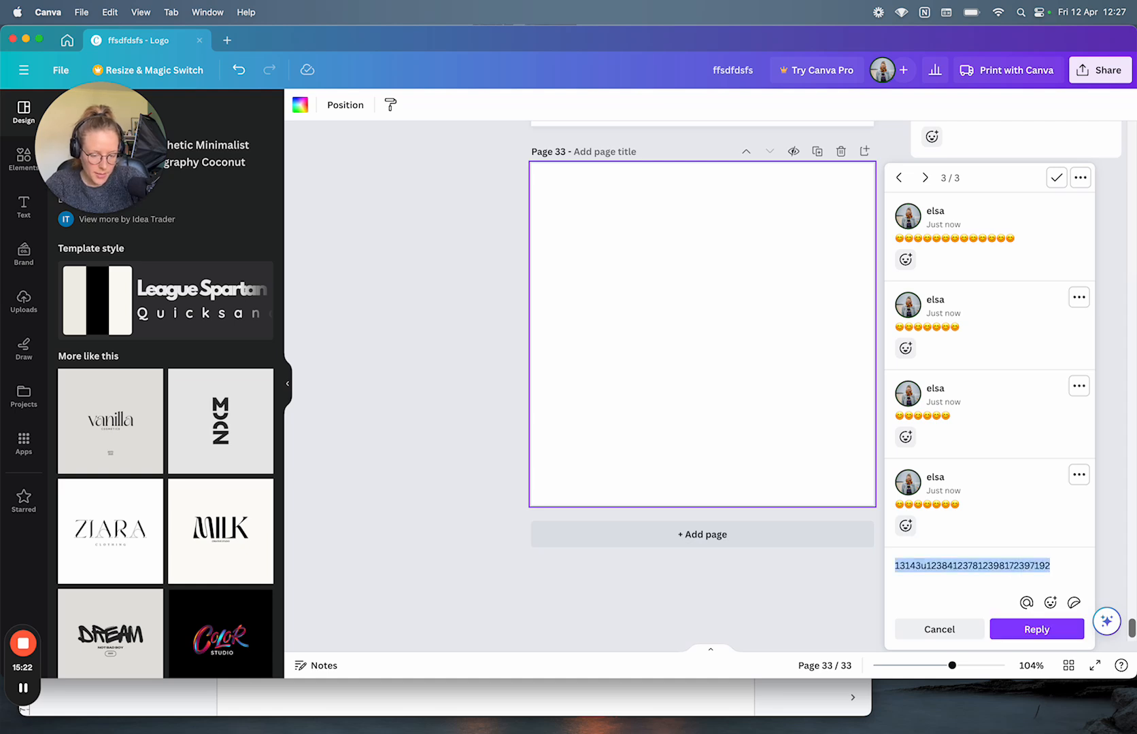
key("Right")
key("super+v")
key("super+v")
key("super+v")
key("super+v")
key("super+v")
key("super+v")
key("super+v")
key("super+v")
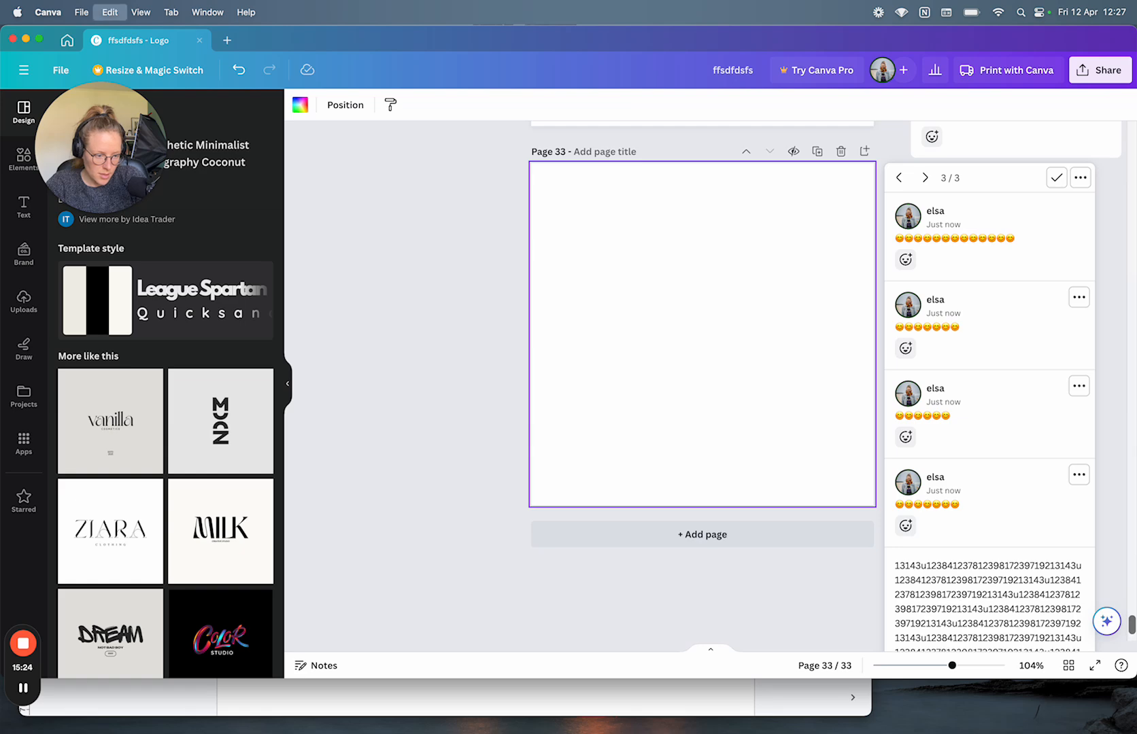
key("super+v")
key("super+v")
key("super+v")
key("super+v")
key("super+v")
key("super+v")
key("super+v")
key("super+v")
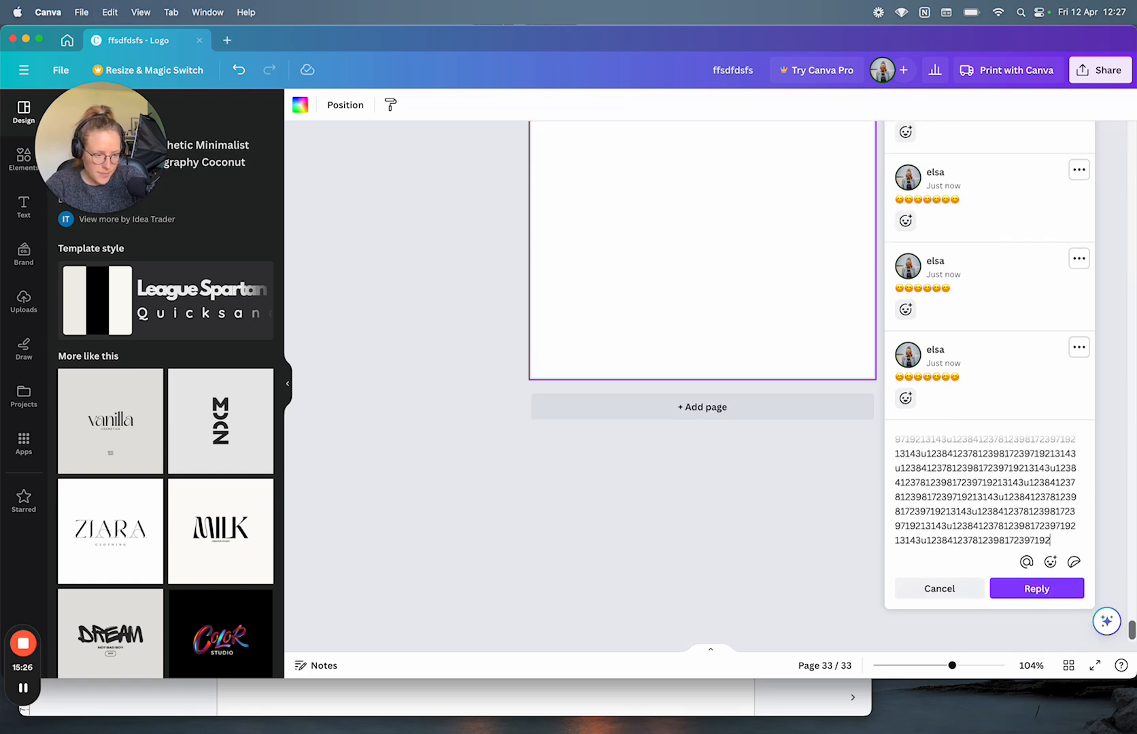
key("super+v")
key("super+v")
key("super+v")
key("super+v")
key("super+v")
key("super+v")
key("super+v")
key("super+v")
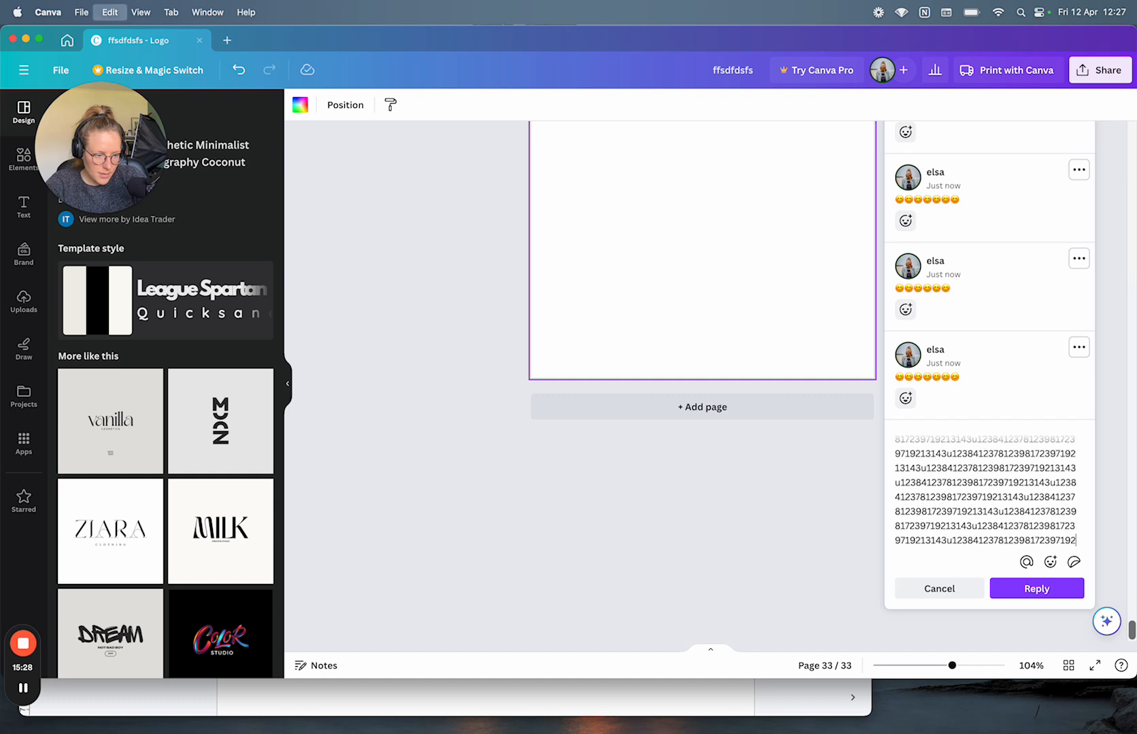
key("super+v")
key("super+v")
key("super+v")
key("super+v")
key("super+v")
key("super+v")
key("super+v")
key("super+v")
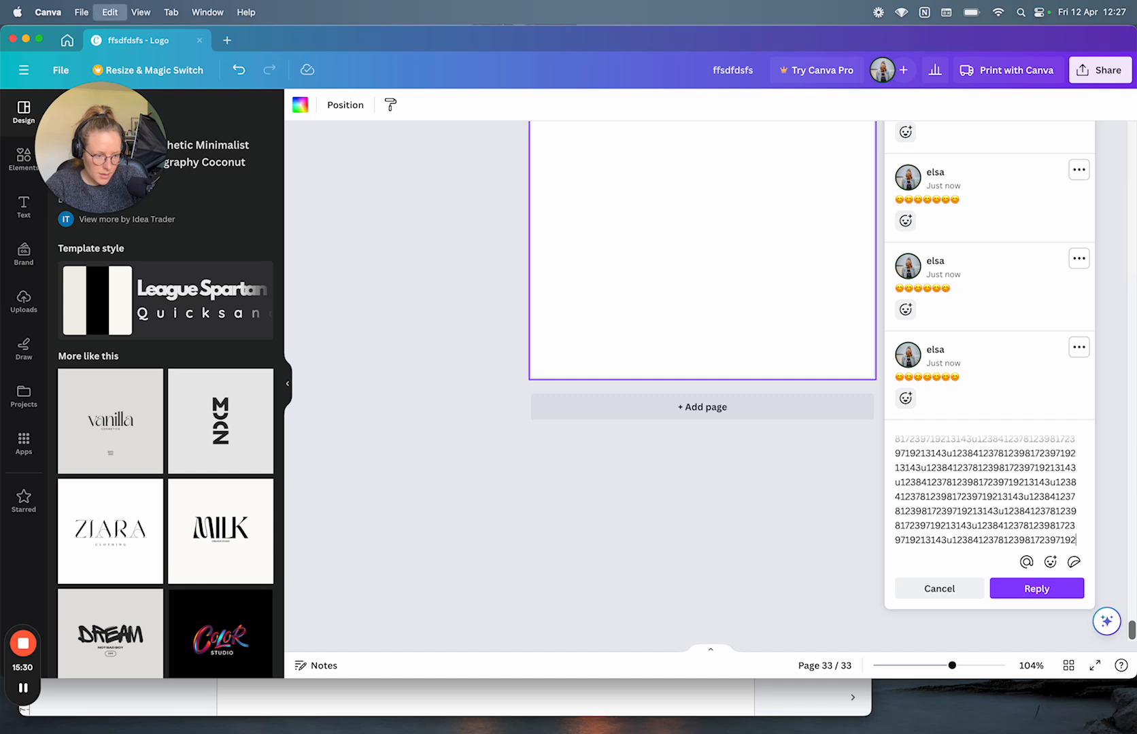
key("super+v")
key("super+v")
key("super+v")
key("super+v")
key("super+v")
key("super+v")
key("super+v")
key("super+v")
key("super+v")
key("super+v")
key("super+v")
key("super+v")
key("super+v")
key("super+v")
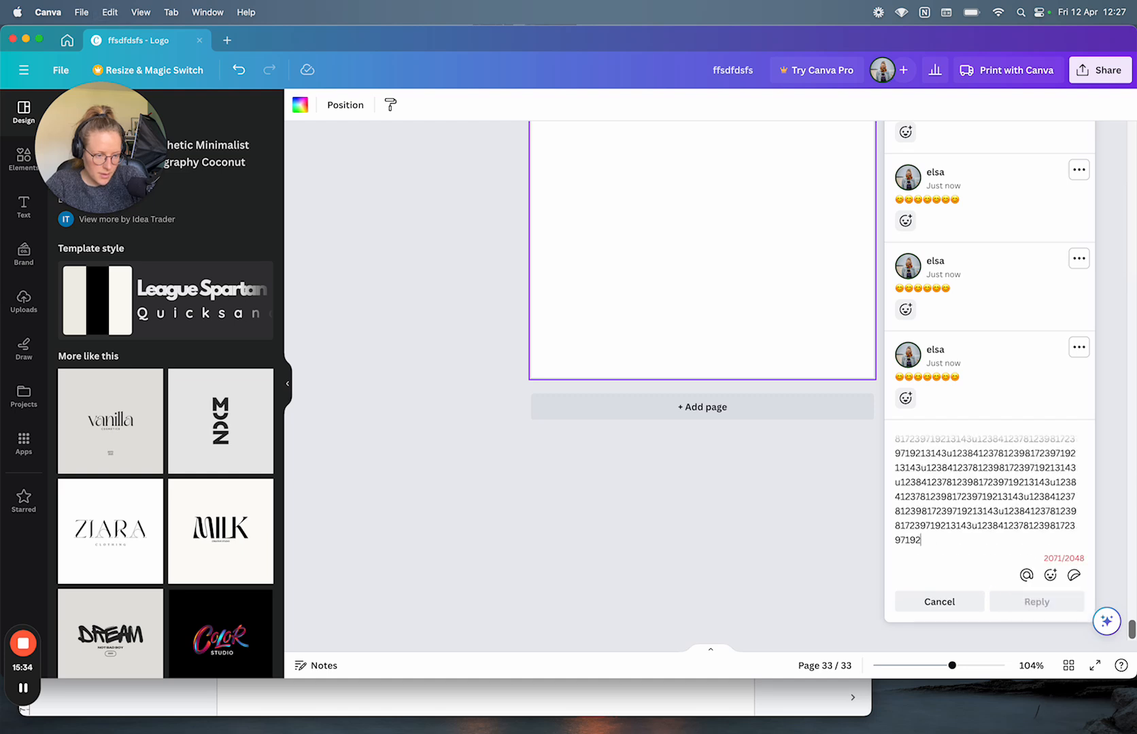
key("BackSpace")
key("BackSpace")
key("BackSpace")
key("BackSpace")
key("BackSpace")
key("BackSpace")
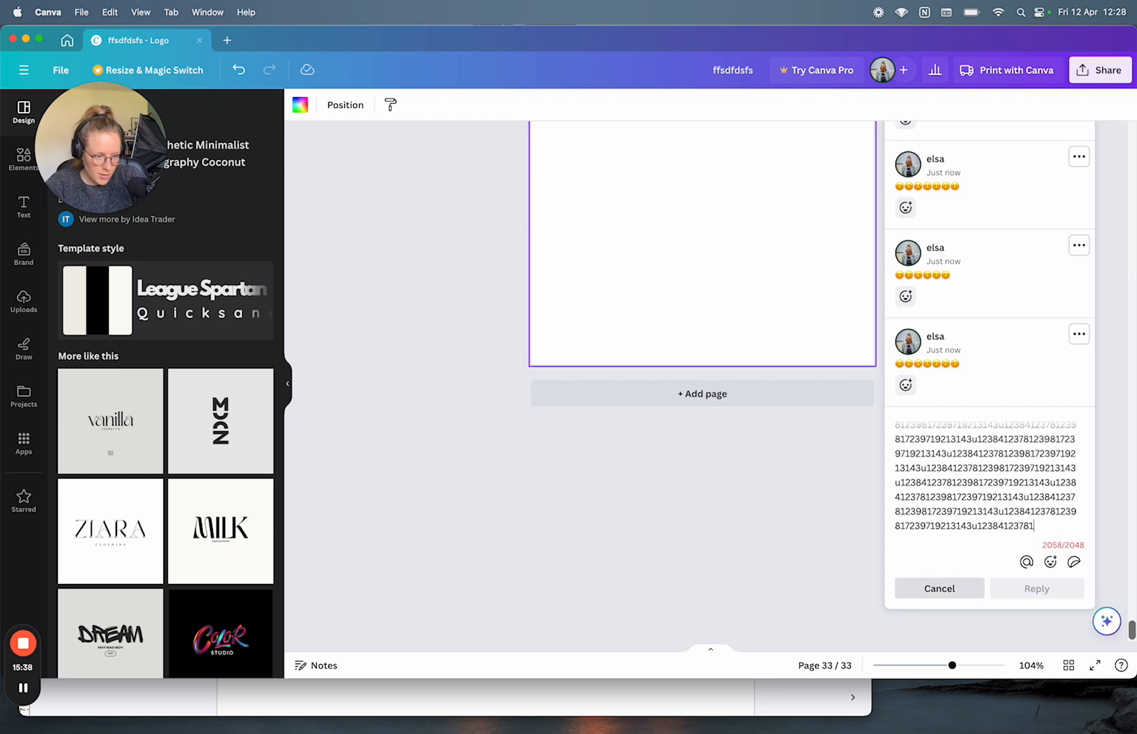
key("BackSpace")
key("BackSpace")
key("BackSpace")
key("BackSpace")
key("BackSpace")
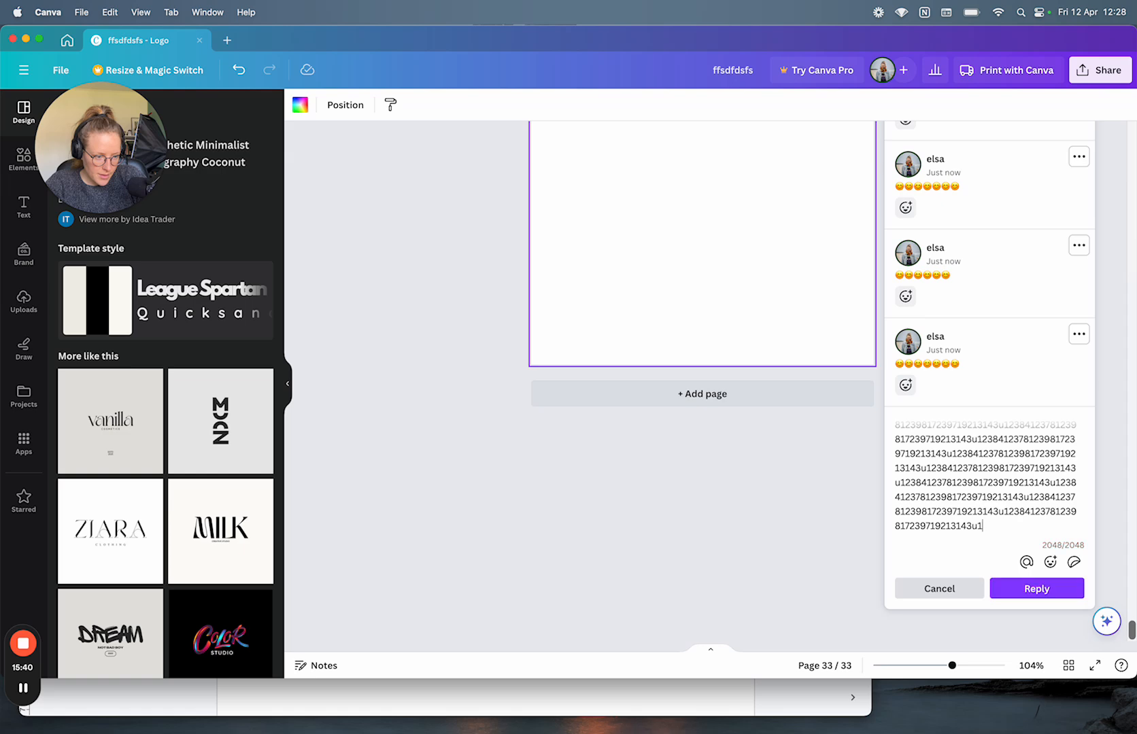
left_click(1045, 590)
Step: Copy the long comment's digits and paste them into a new reply beyond the limit
scroll(1046, 591, "down", 3)
scroll(1045, 590, "down", 4)
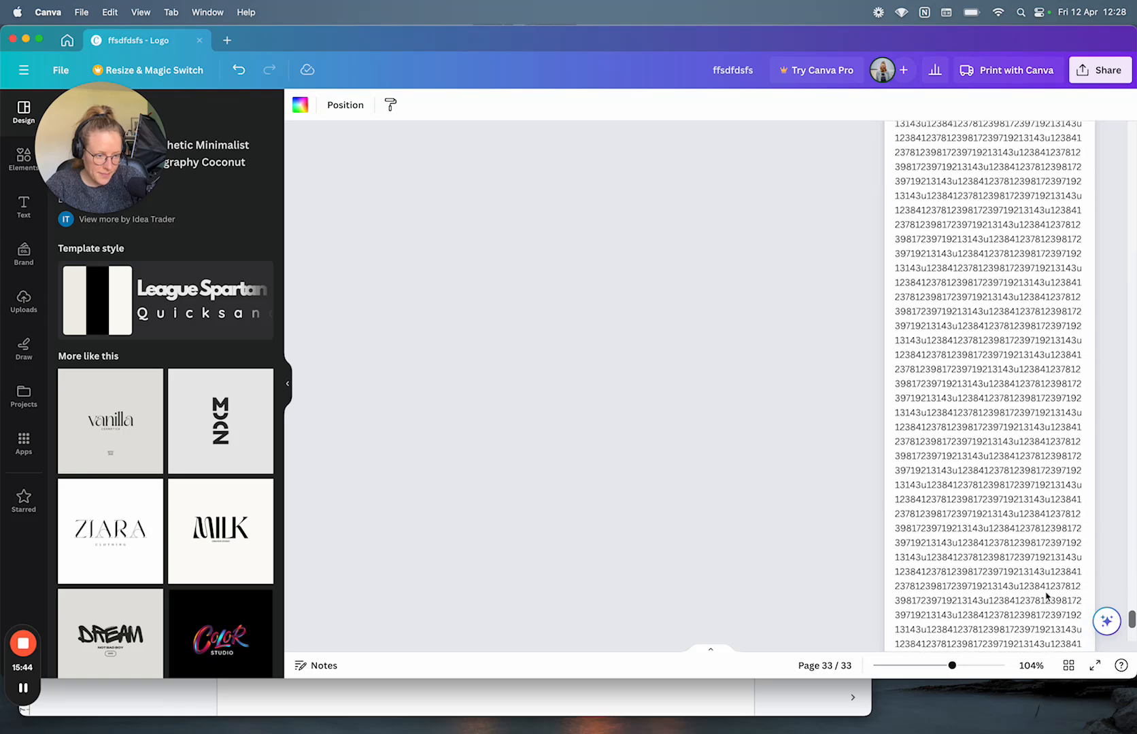
left_click(913, 564)
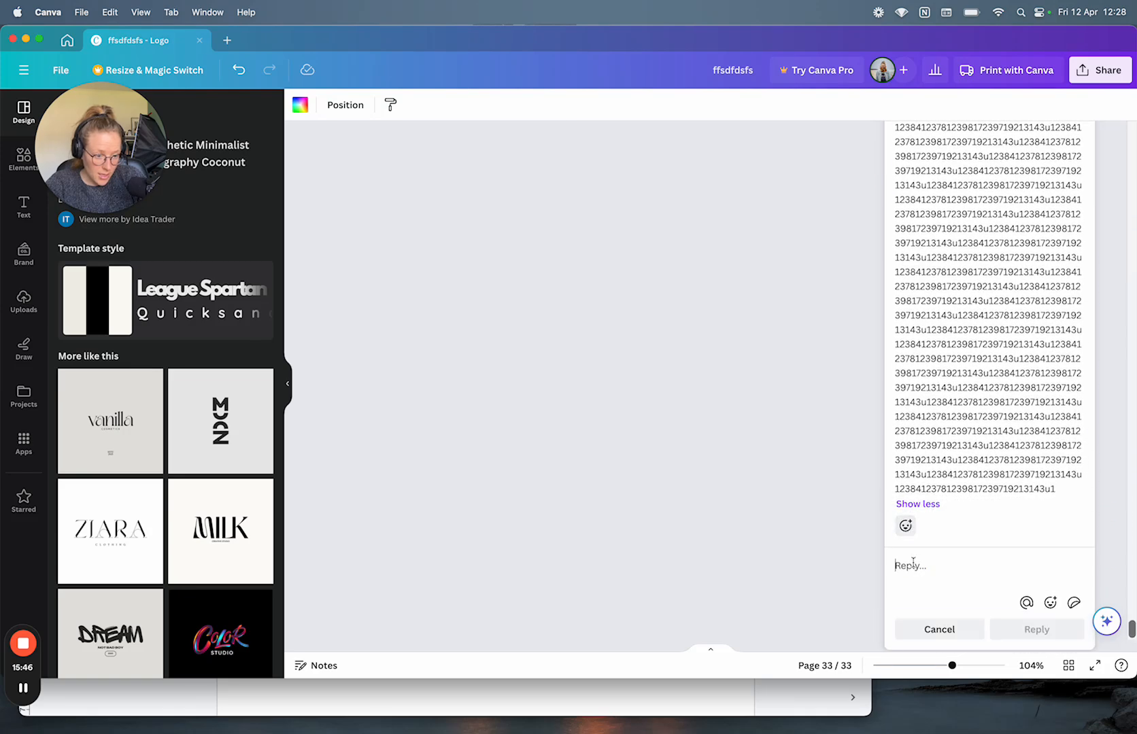
left_click_drag(1039, 494, 906, 212)
key("super+c")
left_click(913, 566)
key("super+v")
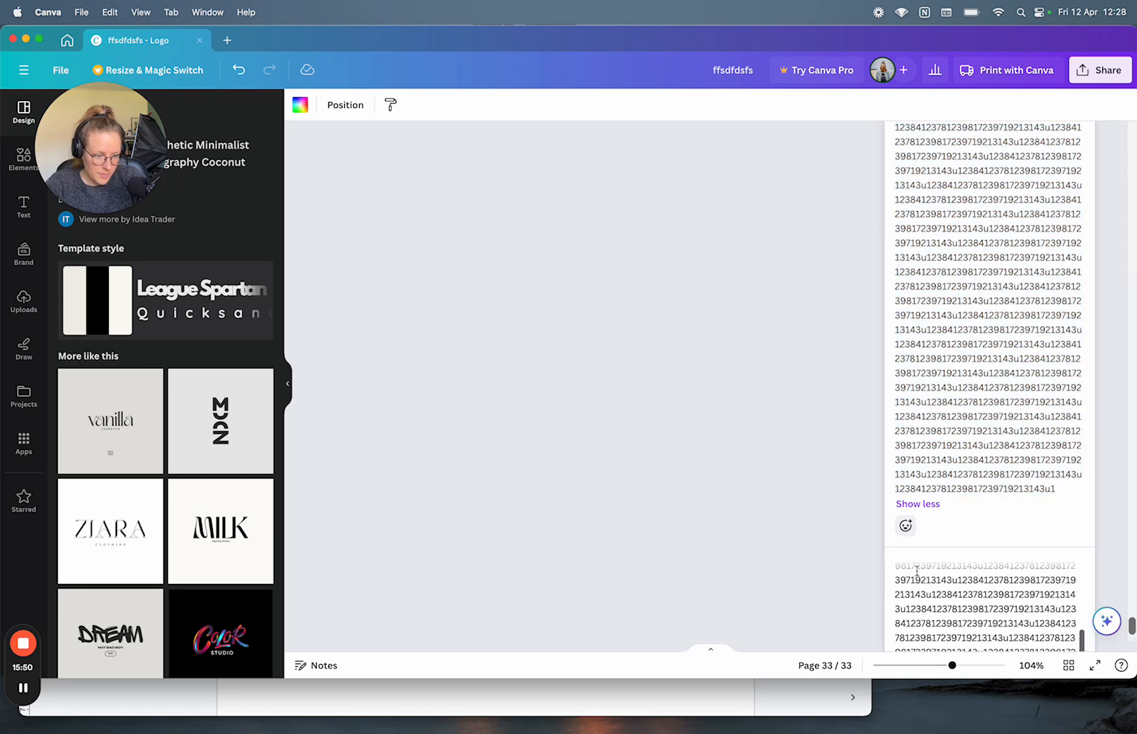
key("super+v")
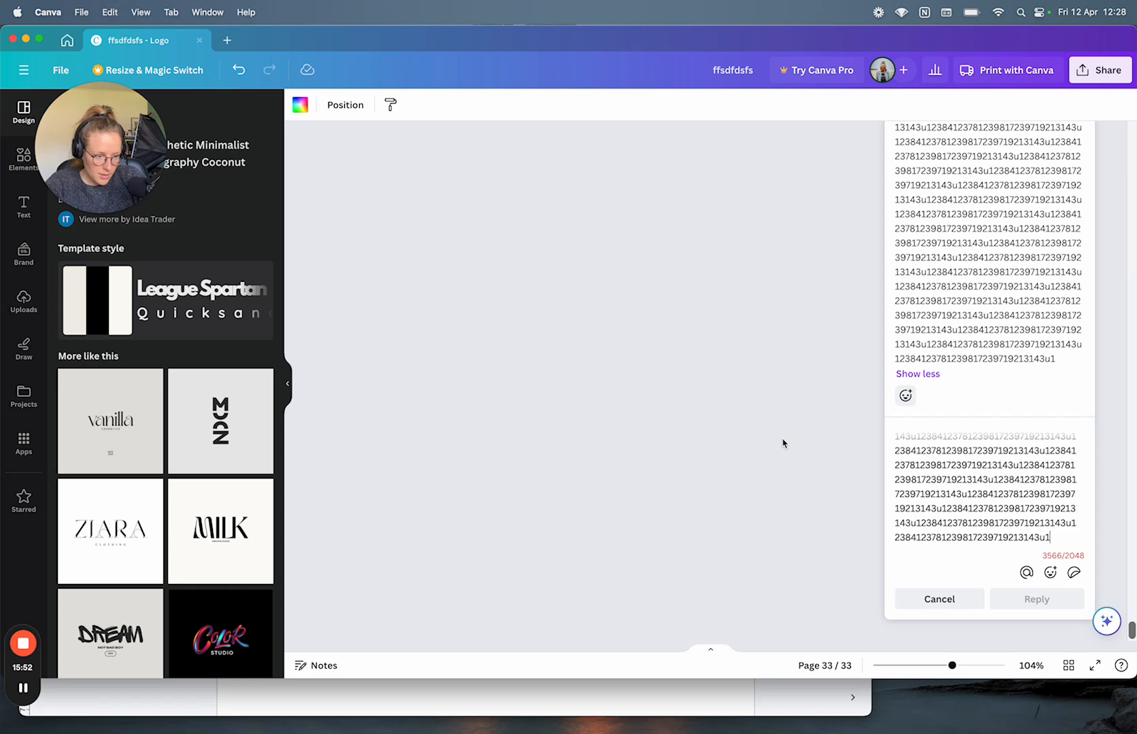
key("super+z")
key("super+v")
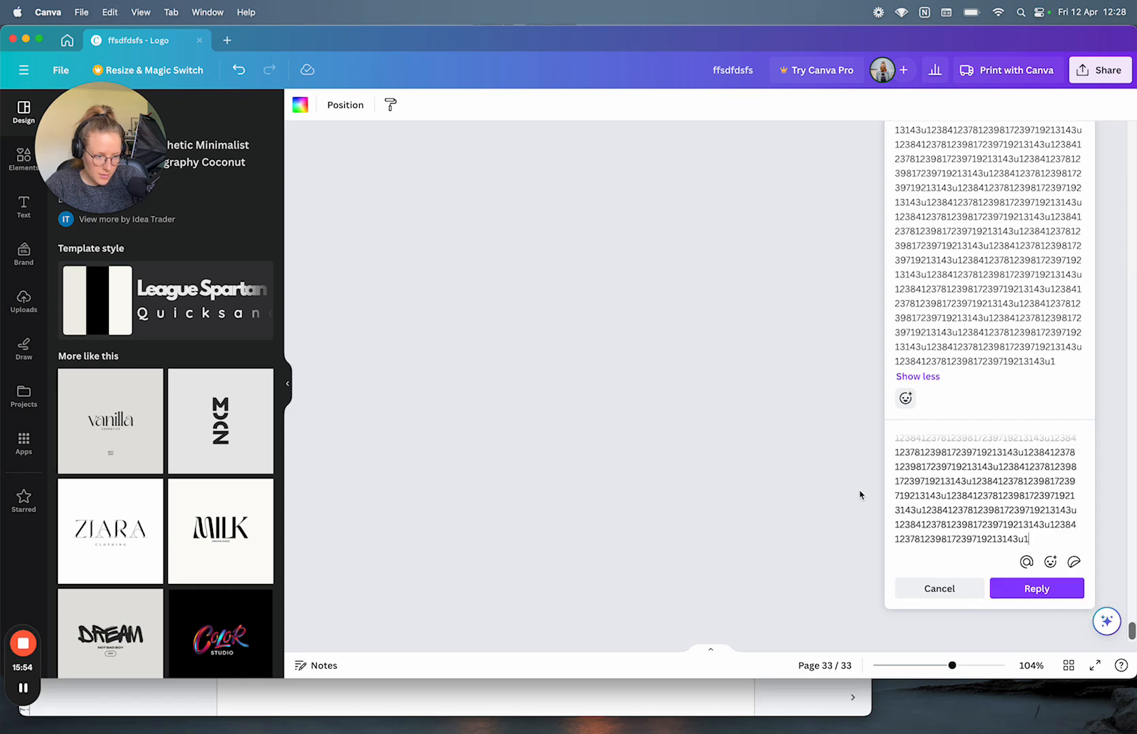
key("super+v")
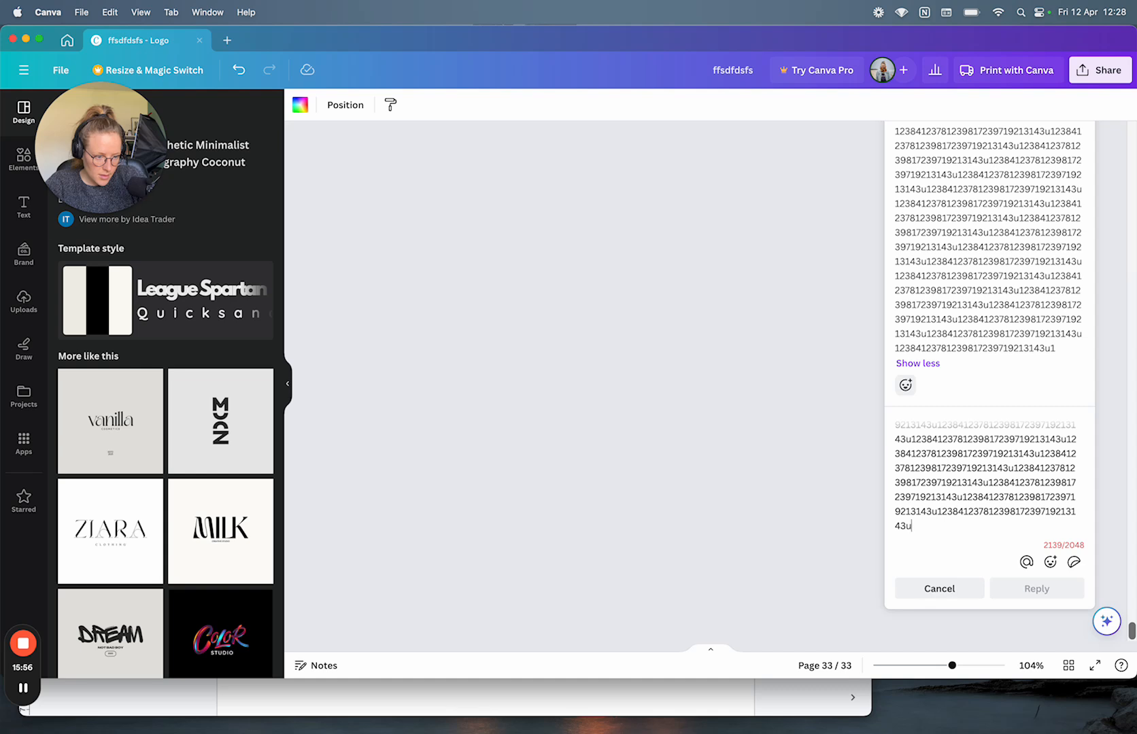
Step: Trim the unsent reply to 2047/2048 characters ending in spaces and a period, then return to Google Docs
left_click(896, 498, "shift")
key("BackSpace")
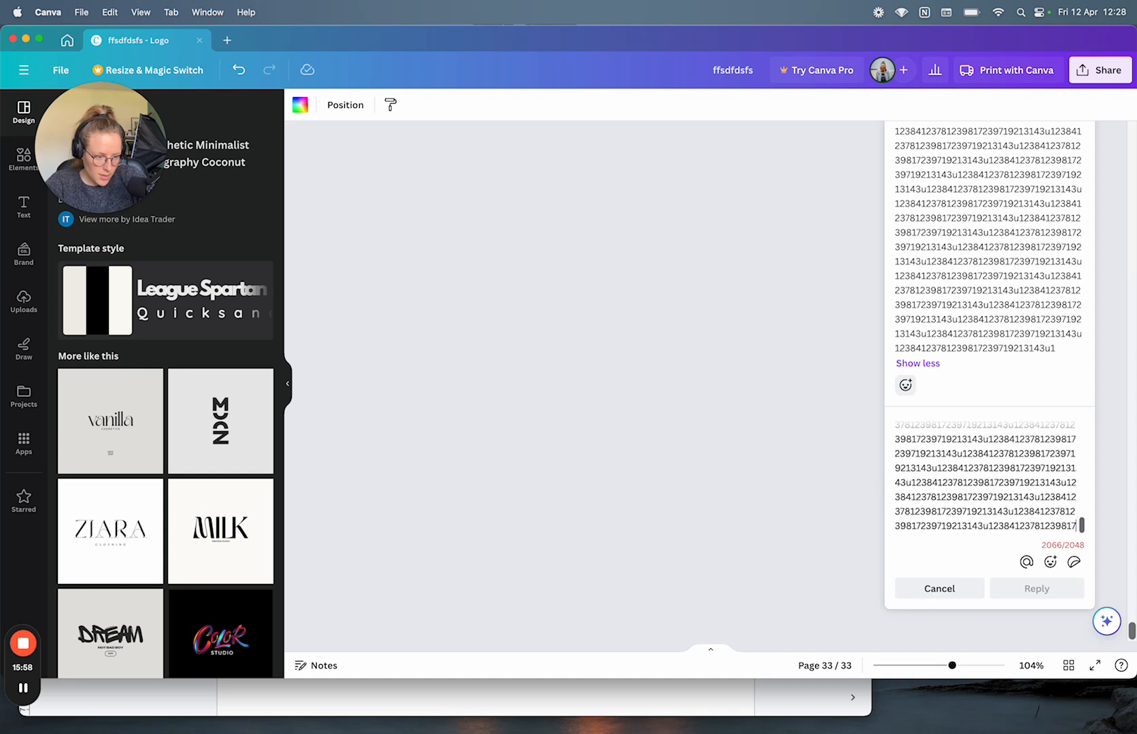
key("BackSpace")
key("BackSpace")
key("BackSpace")
key("BackSpace")
key("BackSpace")
key("BackSpace")
key("BackSpace")
key("BackSpace")
key("BackSpace")
key("BackSpace")
key("BackSpace")
key("BackSpace")
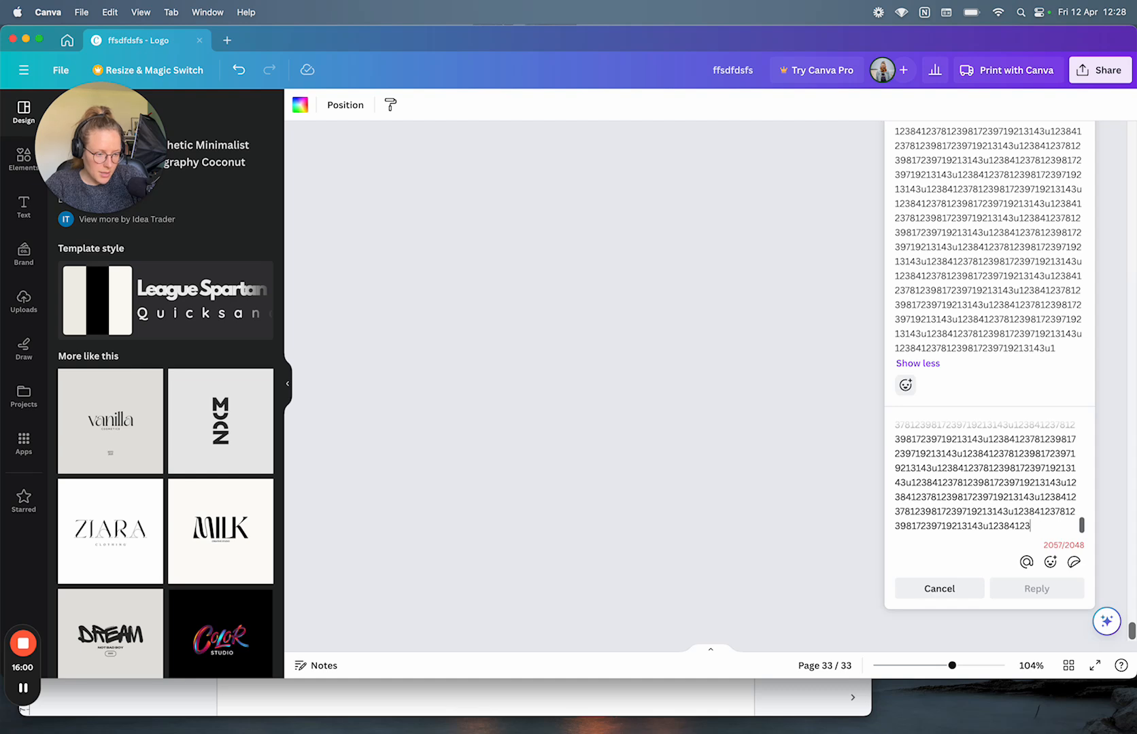
key("BackSpace")
key("BackSpace")
key("BackSpace")
key("BackSpace")
key("BackSpace")
key("BackSpace")
key("BackSpace")
key("BackSpace")
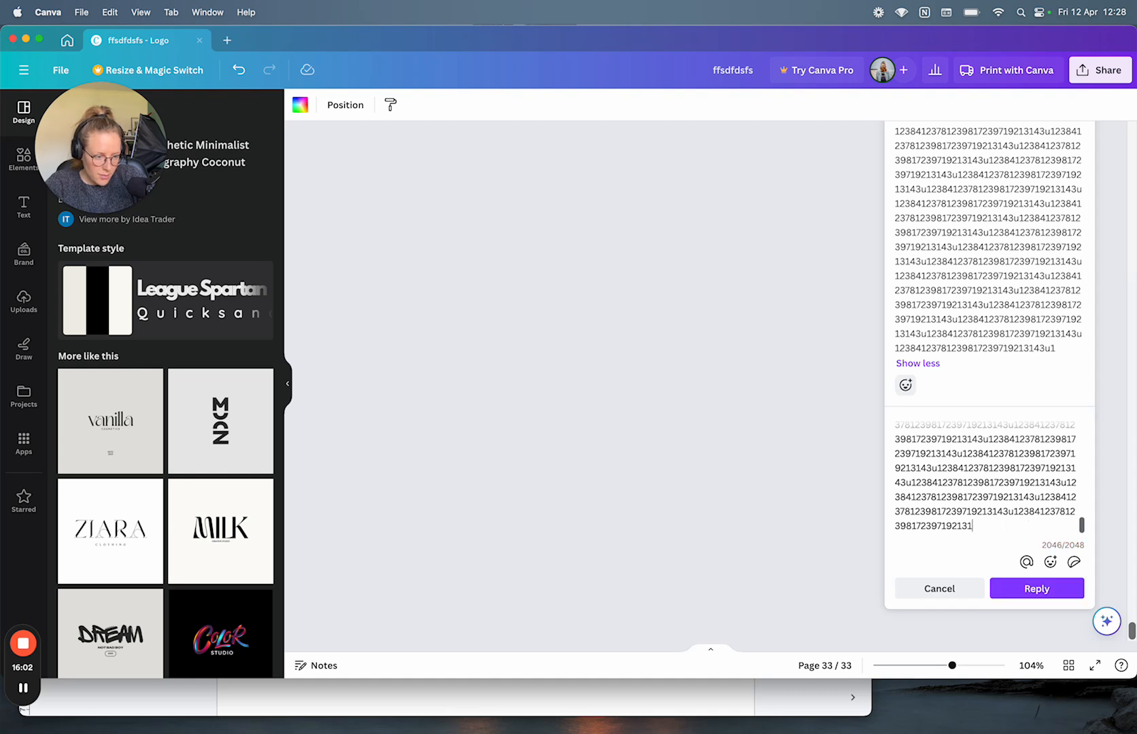
type(". ")
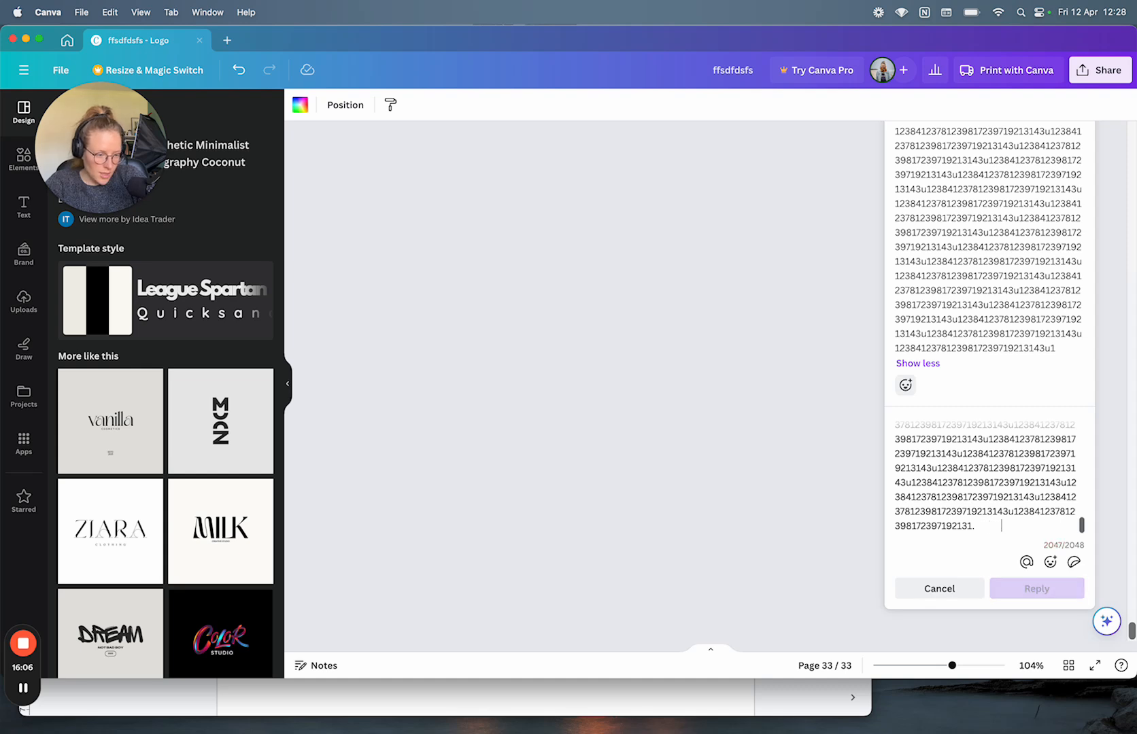
type(".")
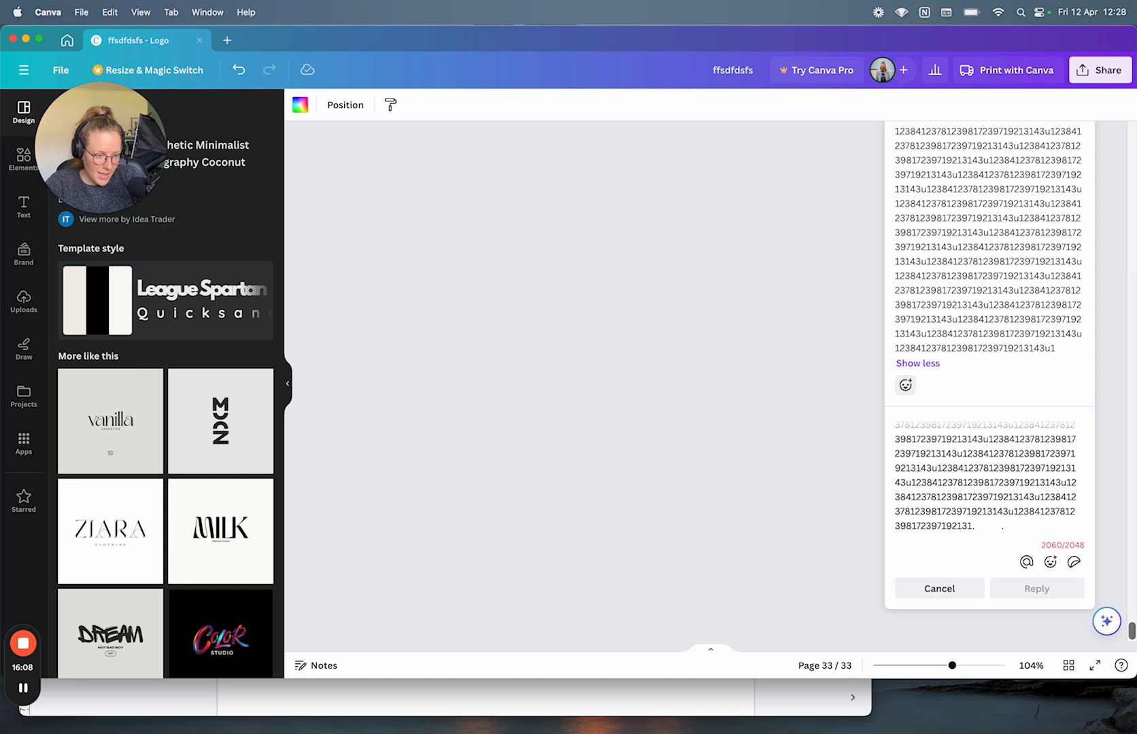
key("BackSpace")
type(".")
key("BackSpace")
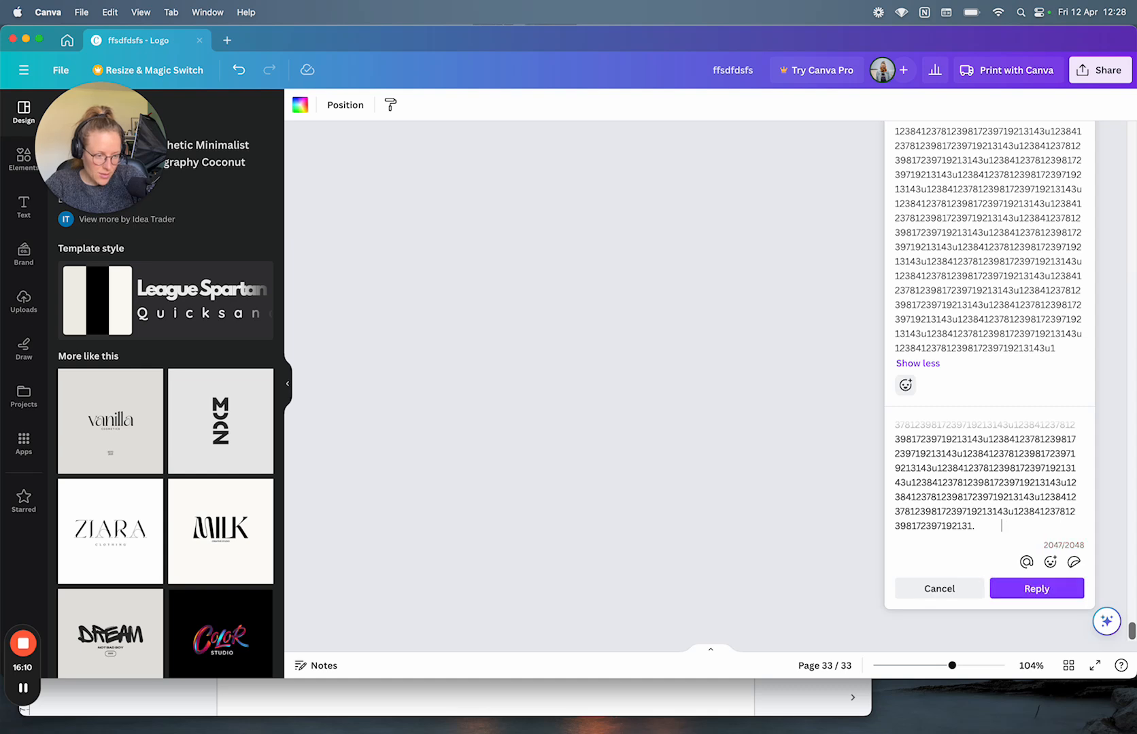
type(".")
key("BackSpace")
type(".")
key("BackSpace")
key("super+Tab")
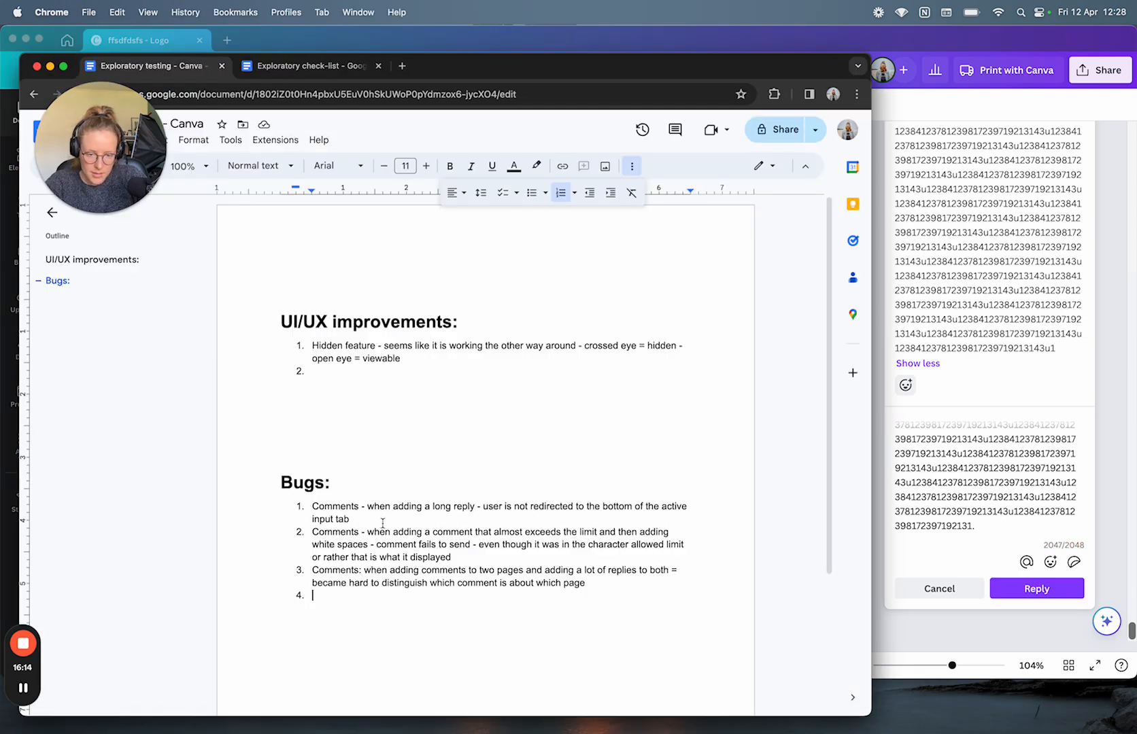
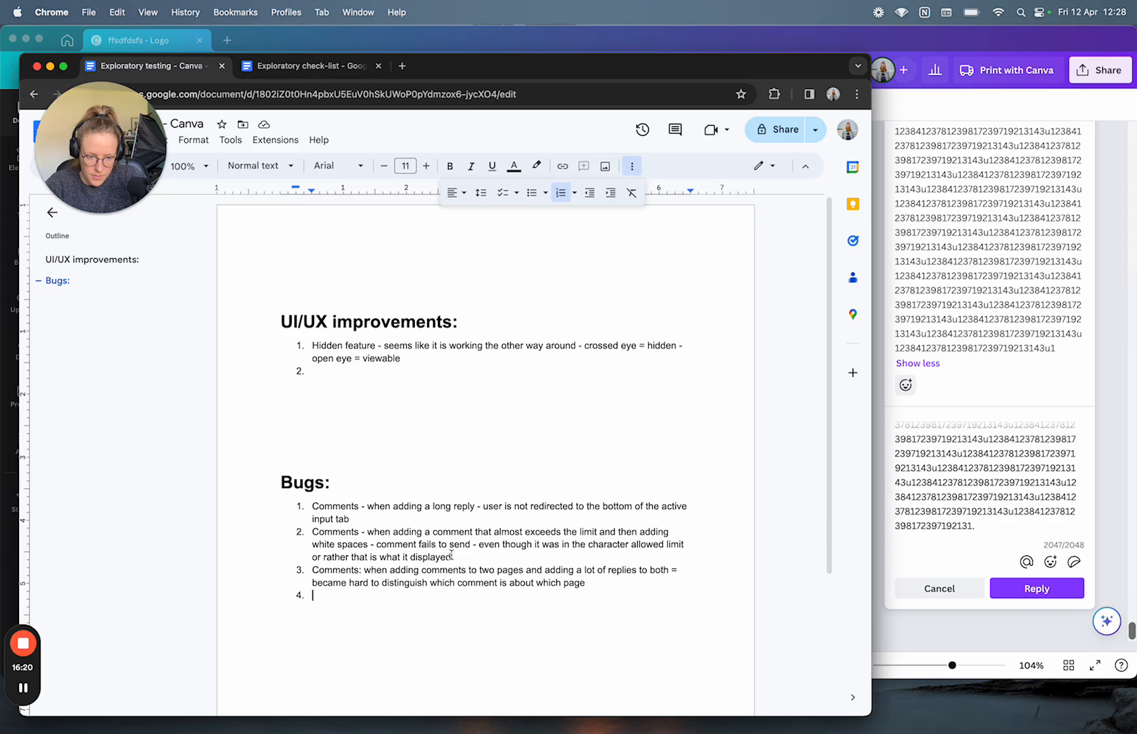
Step: Note under bug 2 that white space counts only after a character, then resubmit the Canva reply
key("Return")
key("Tab")
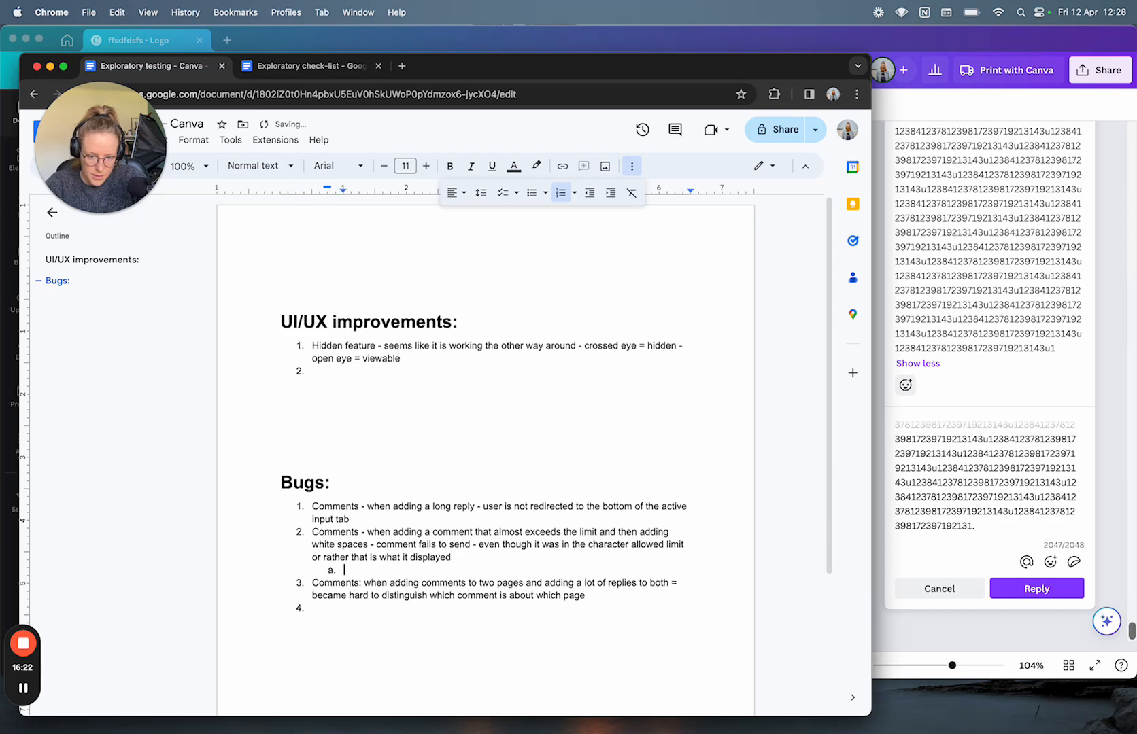
type("wh")
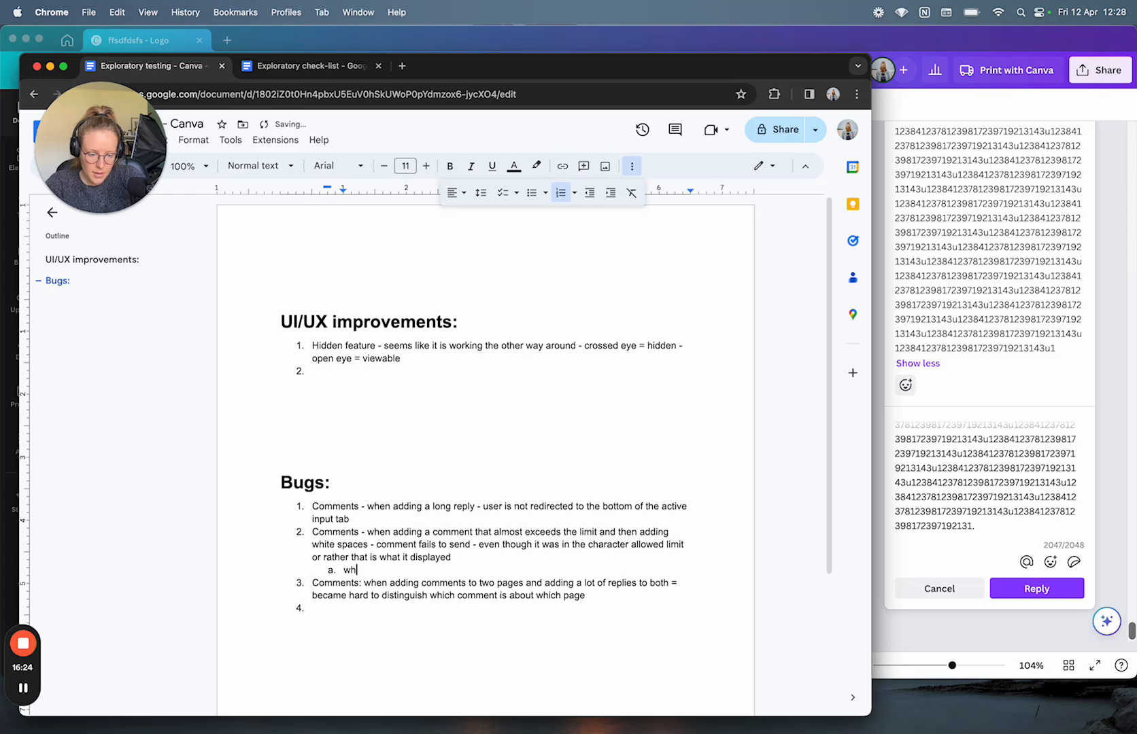
type("ite space counted only after")
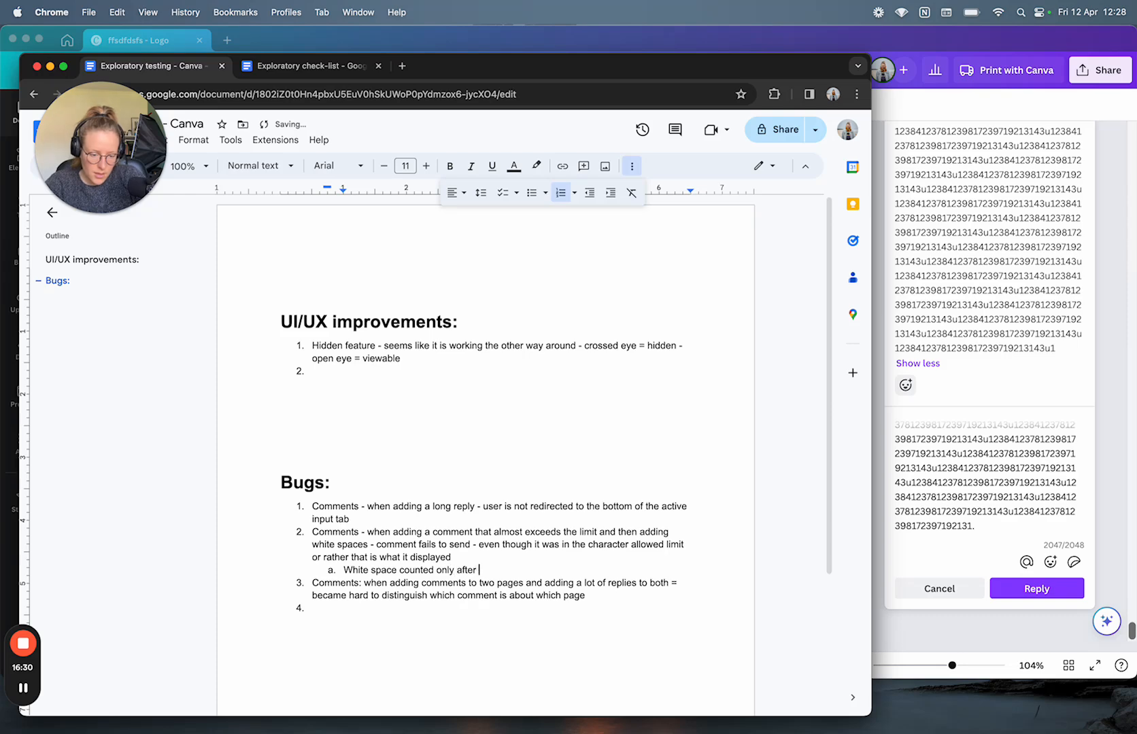
type(" a charac")
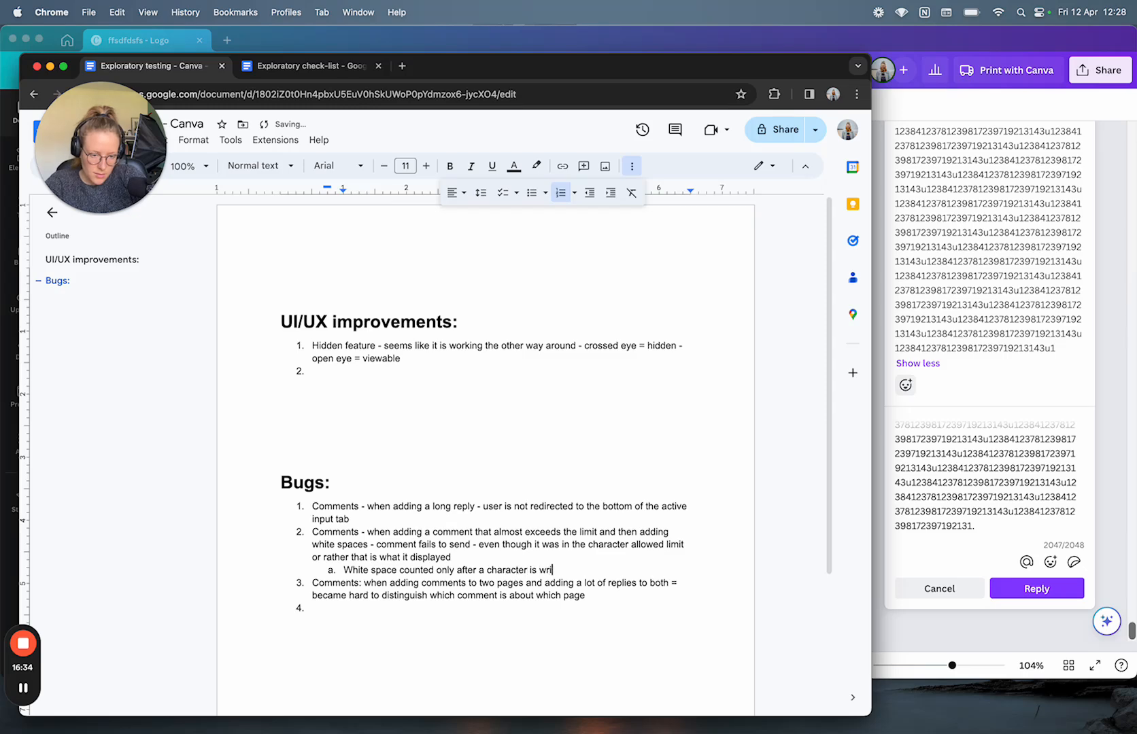
type("ter is added until then w")
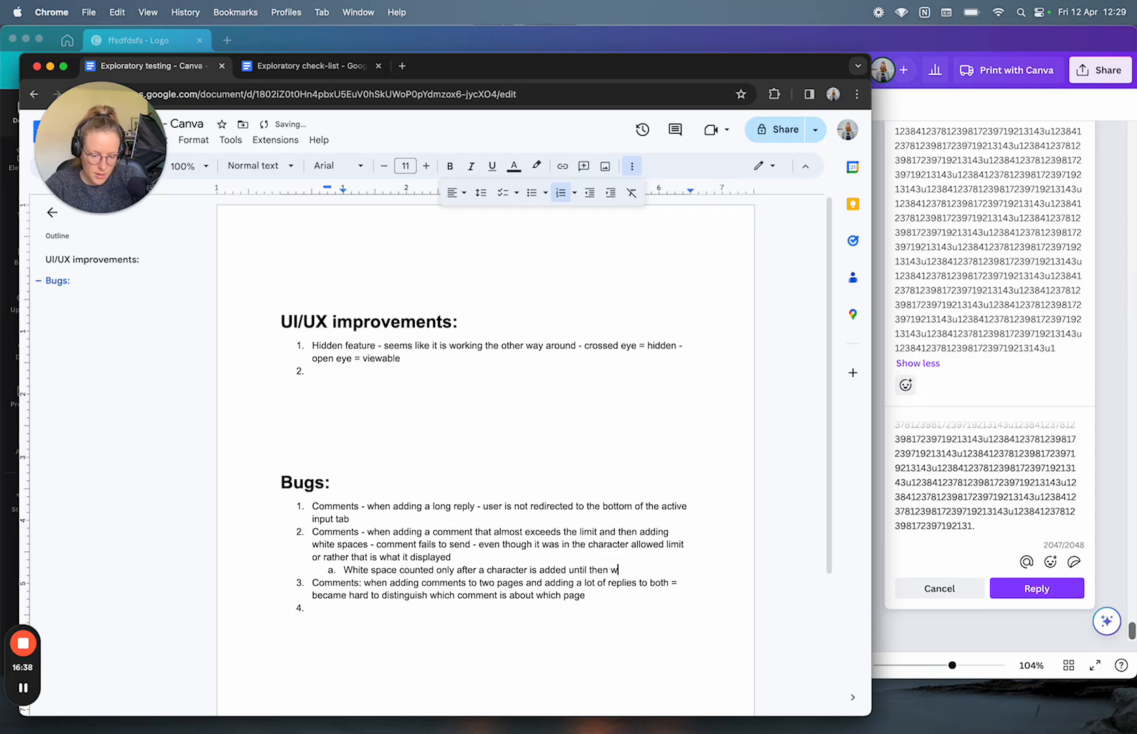
type("hite space i")
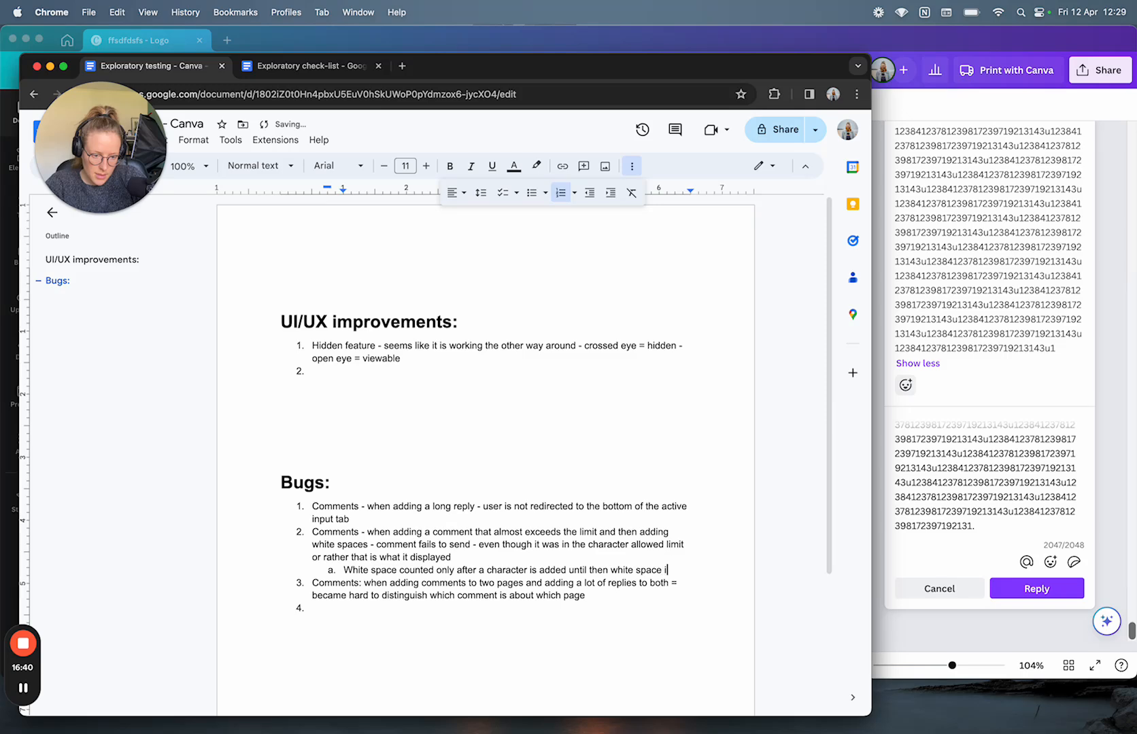
type("s not accounted for")
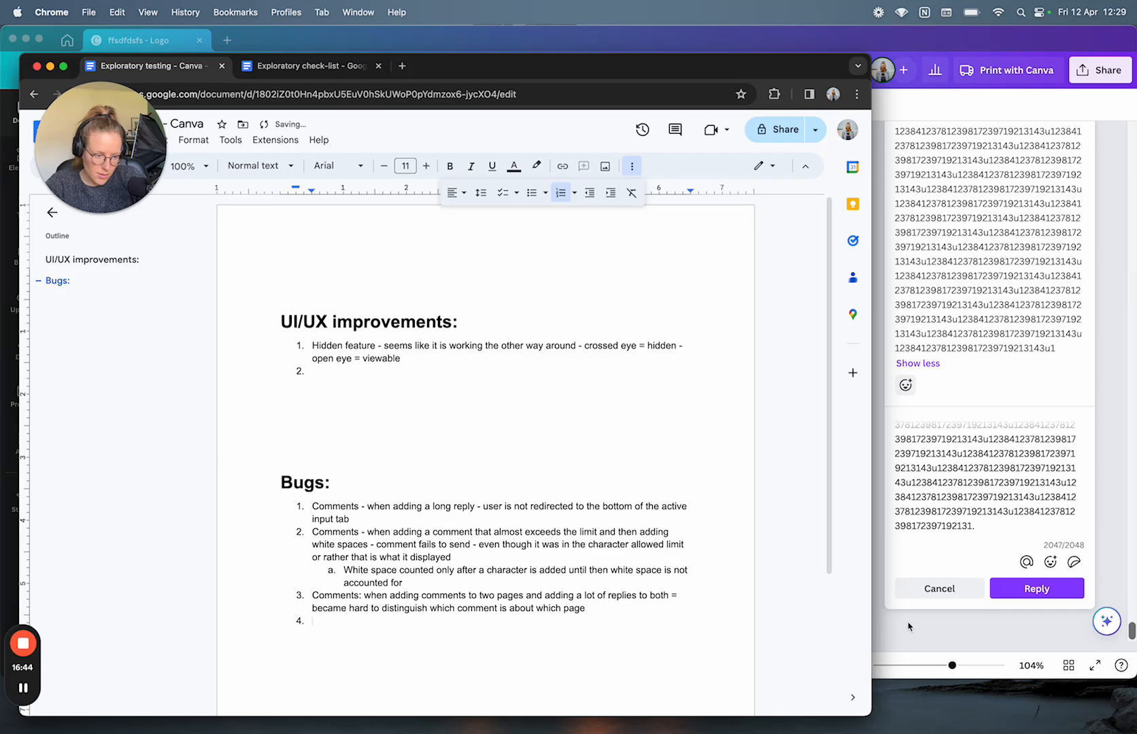
left_click(1013, 592)
left_click(1025, 592)
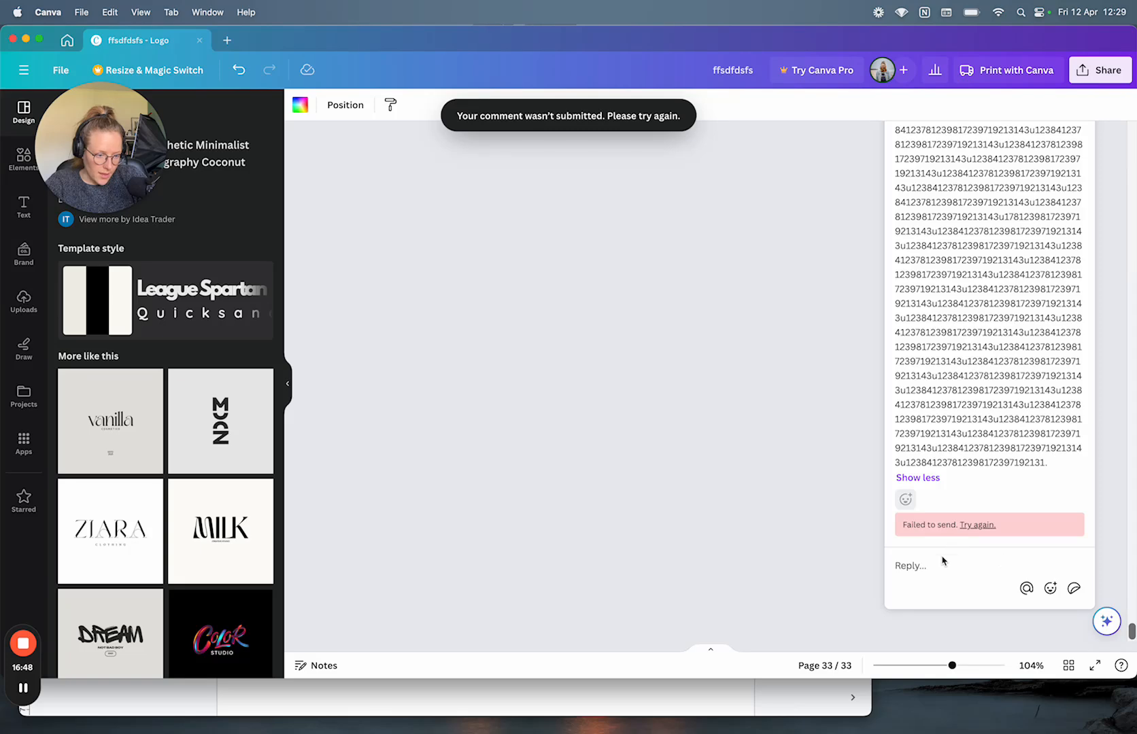
Step: Paste the long numeric text into a new reply and post it
left_click(941, 561)
key("cmd+v")
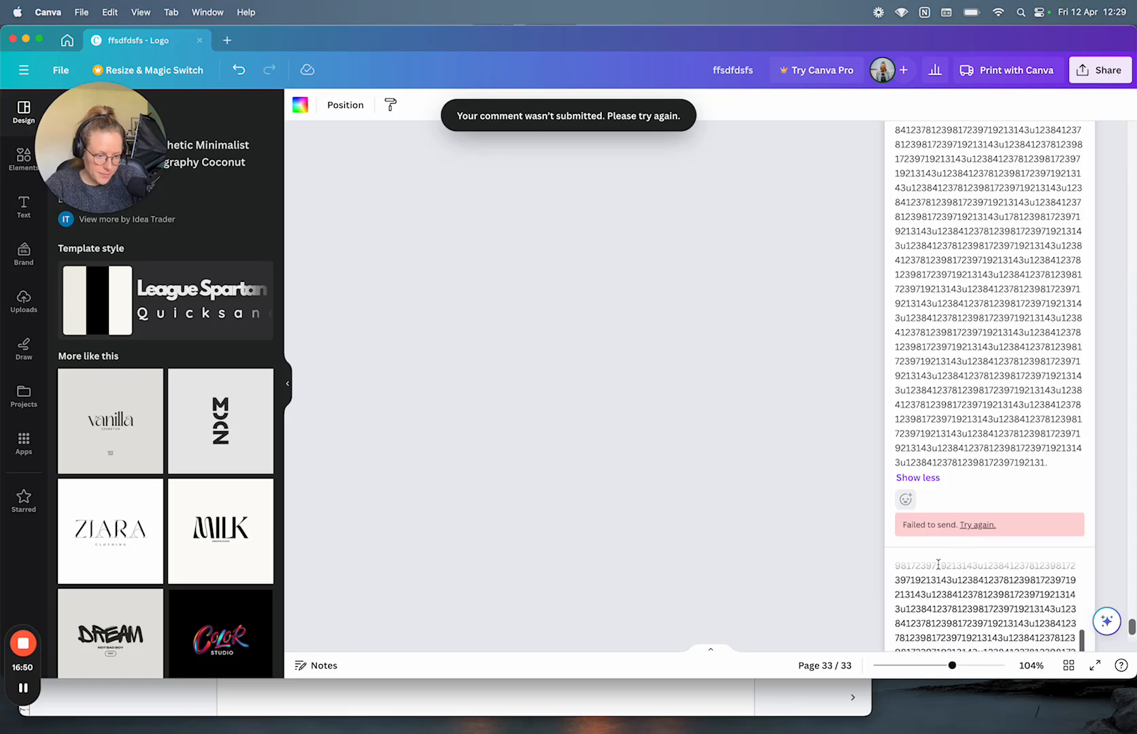
left_click(1023, 589)
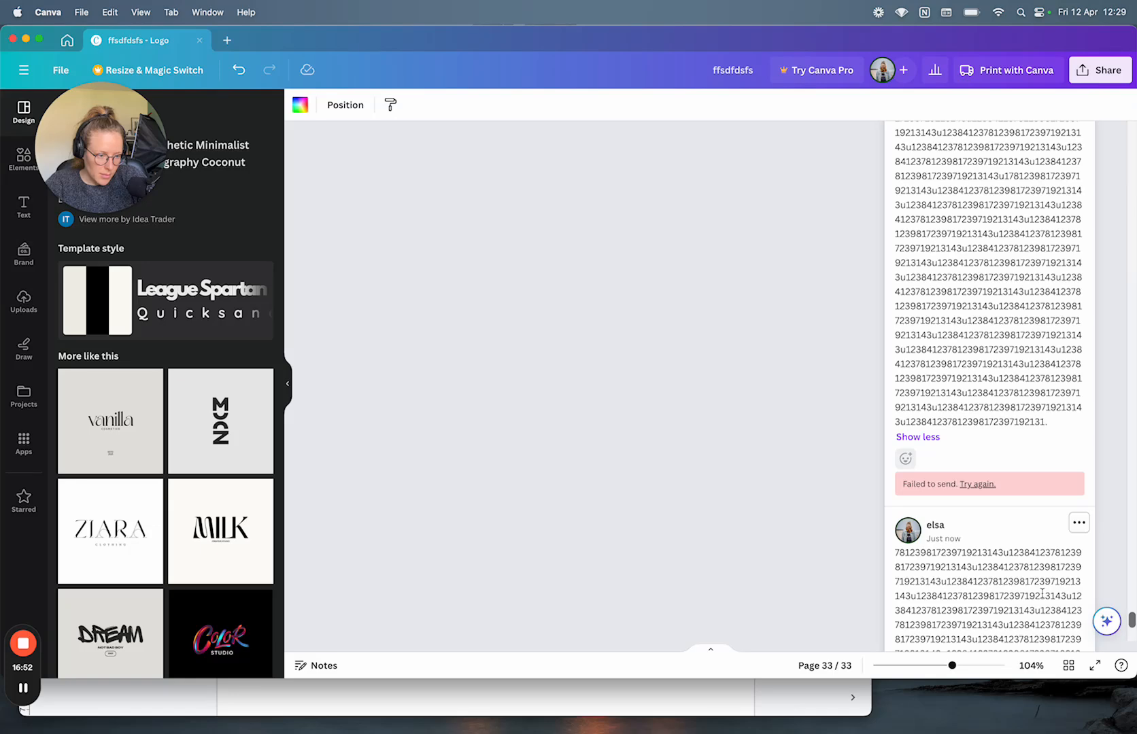
scroll(983, 384, "down", 3)
scroll(983, 384, "down", 3)
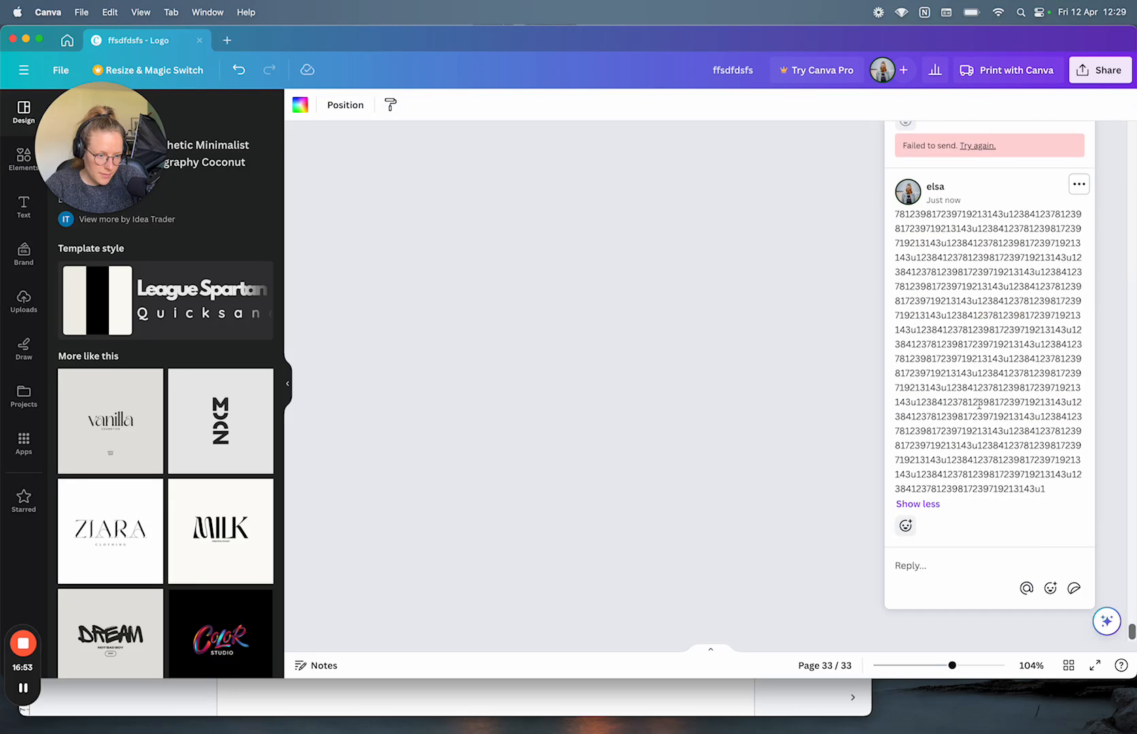
Step: Undo an over-limit pasted reply, paste a shorter numeric text within the limit, and post it
left_click(912, 559)
key("cmd+v")
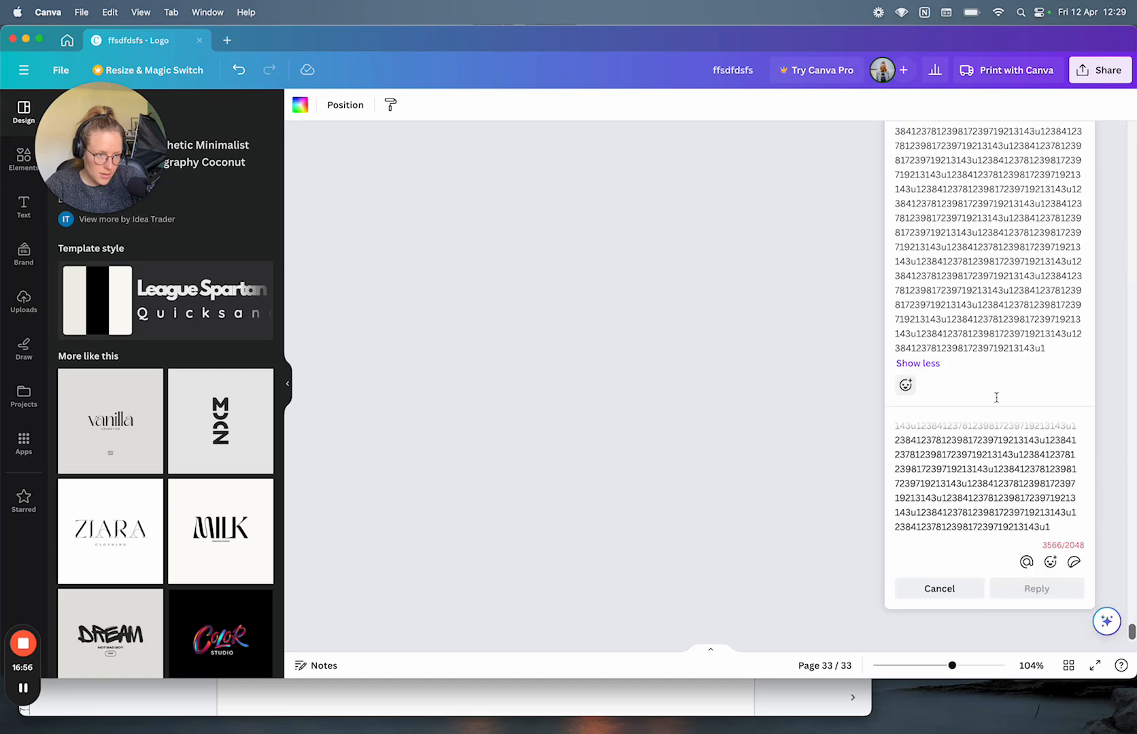
key("super+z")
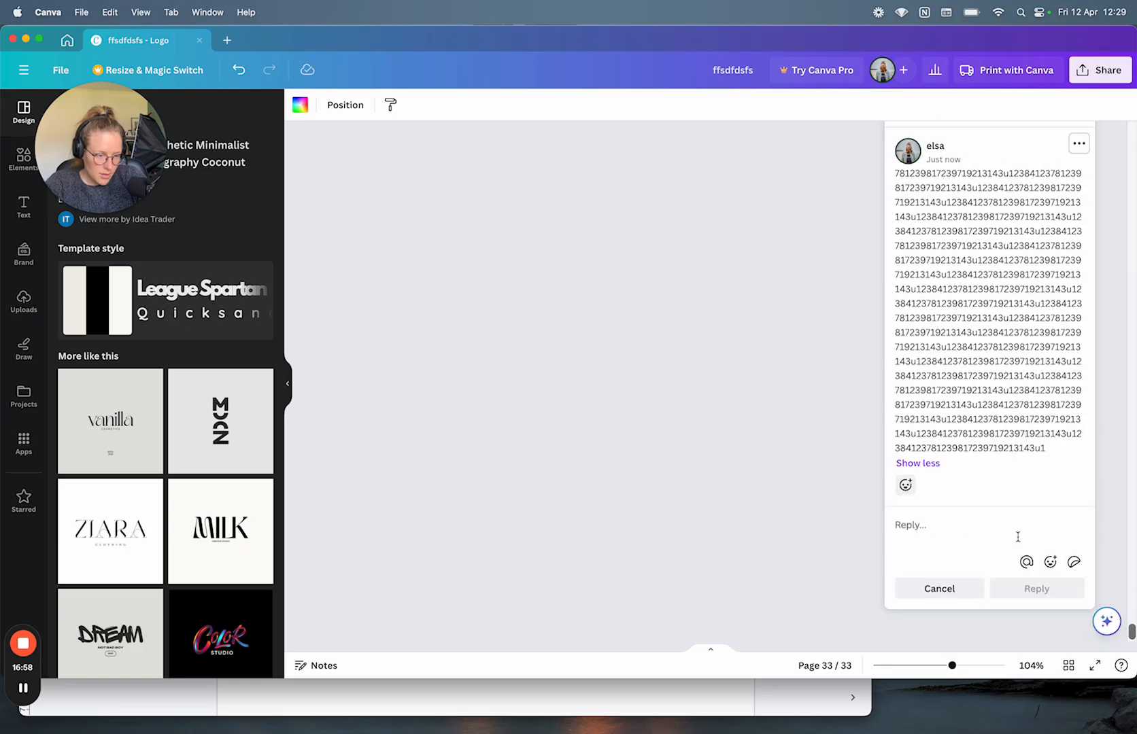
key("super+v")
left_click(1020, 589)
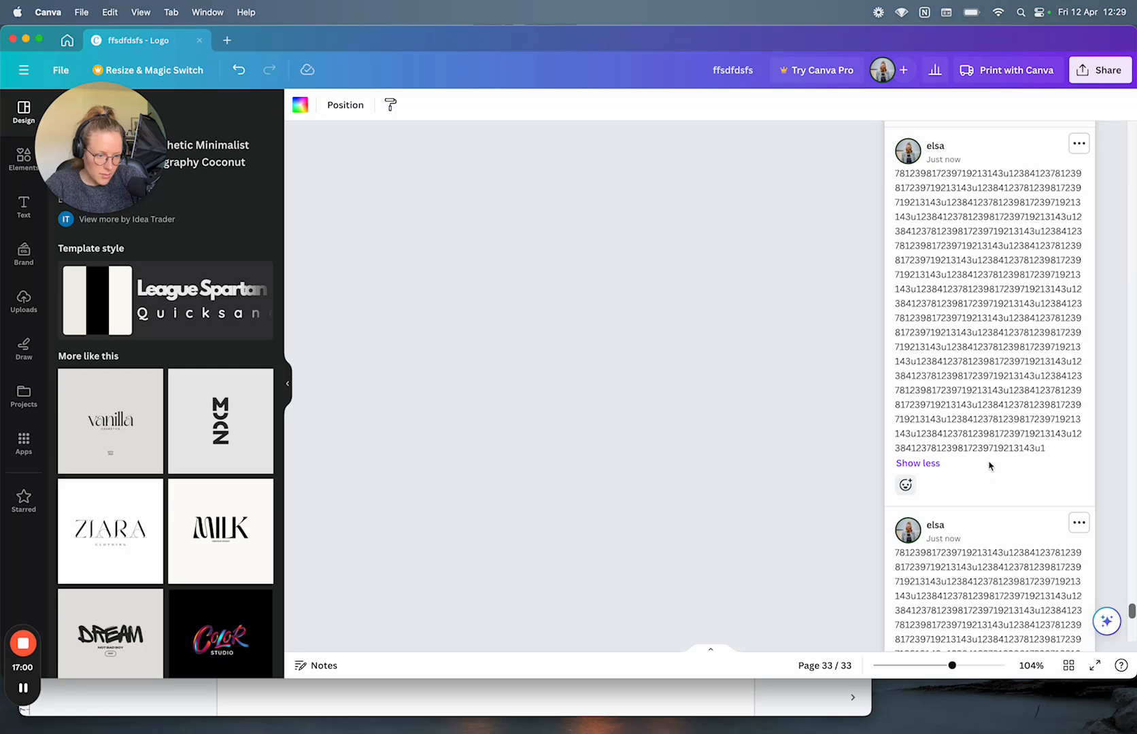
scroll(989, 466, "down", 5)
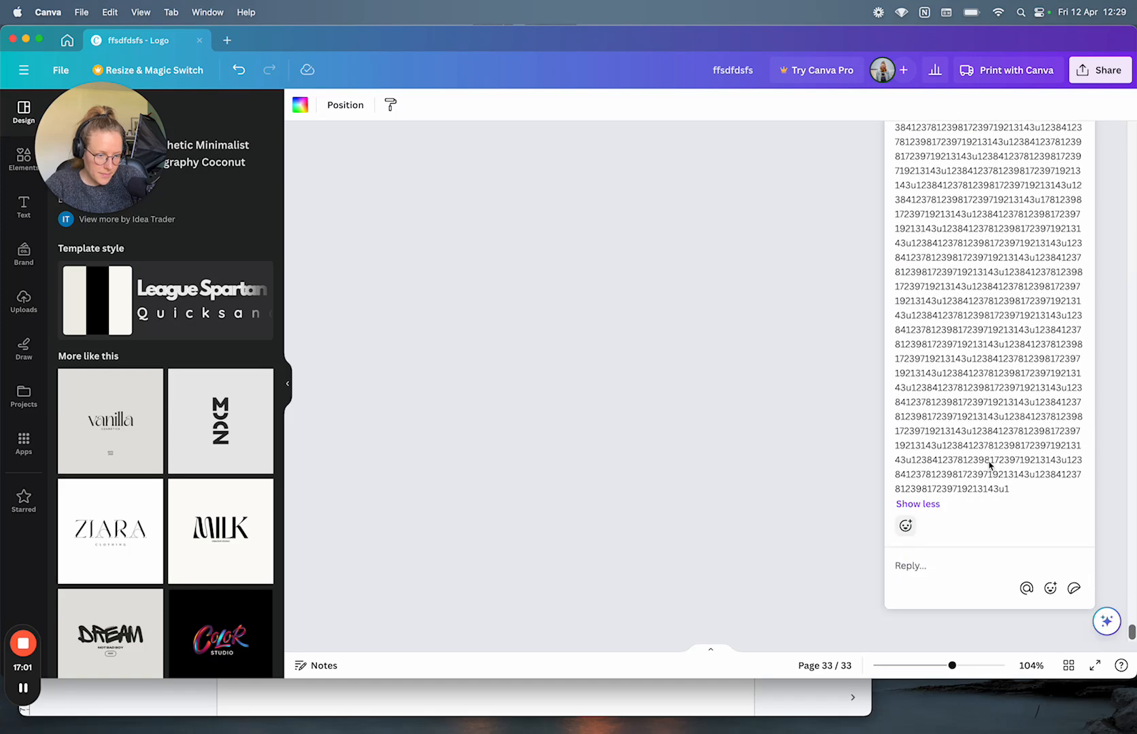
Step: Add an emoji reaction to the comment
left_click(905, 525)
left_click(980, 502)
scroll(981, 500, "up", 5)
scroll(981, 500, "up", 5)
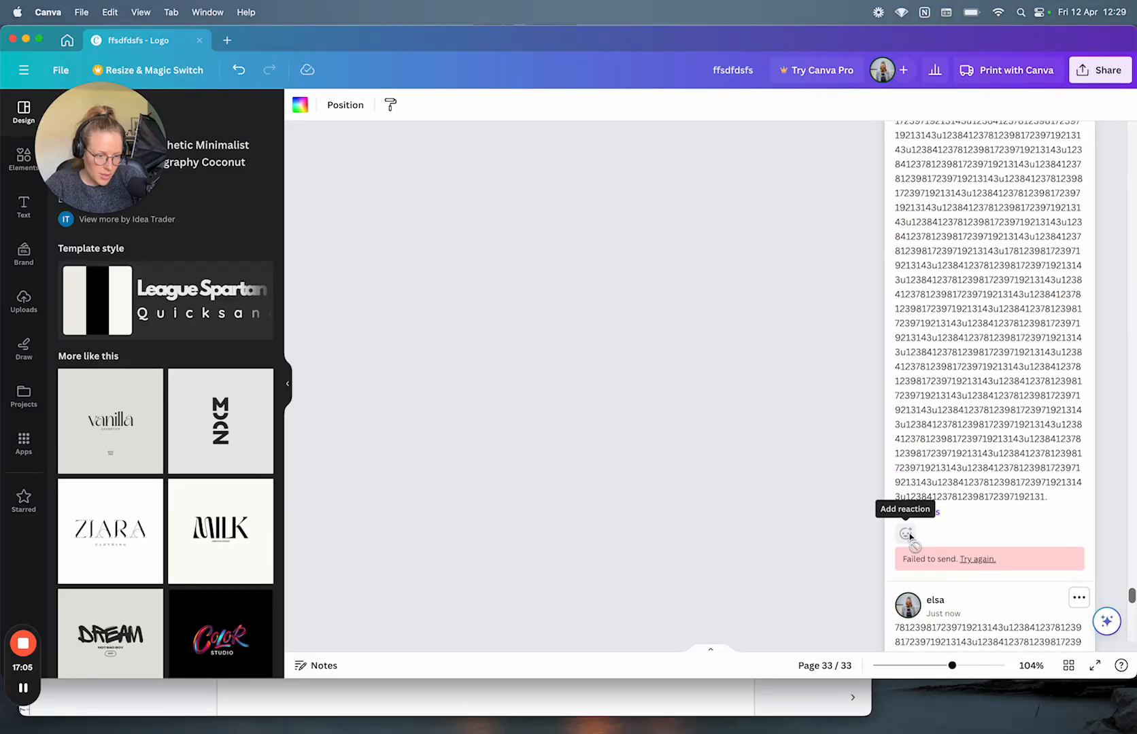
Step: Retry the failed comment repeatedly with 'Try again', then collapse the long comment with Show less
left_click(972, 559)
left_click(973, 561)
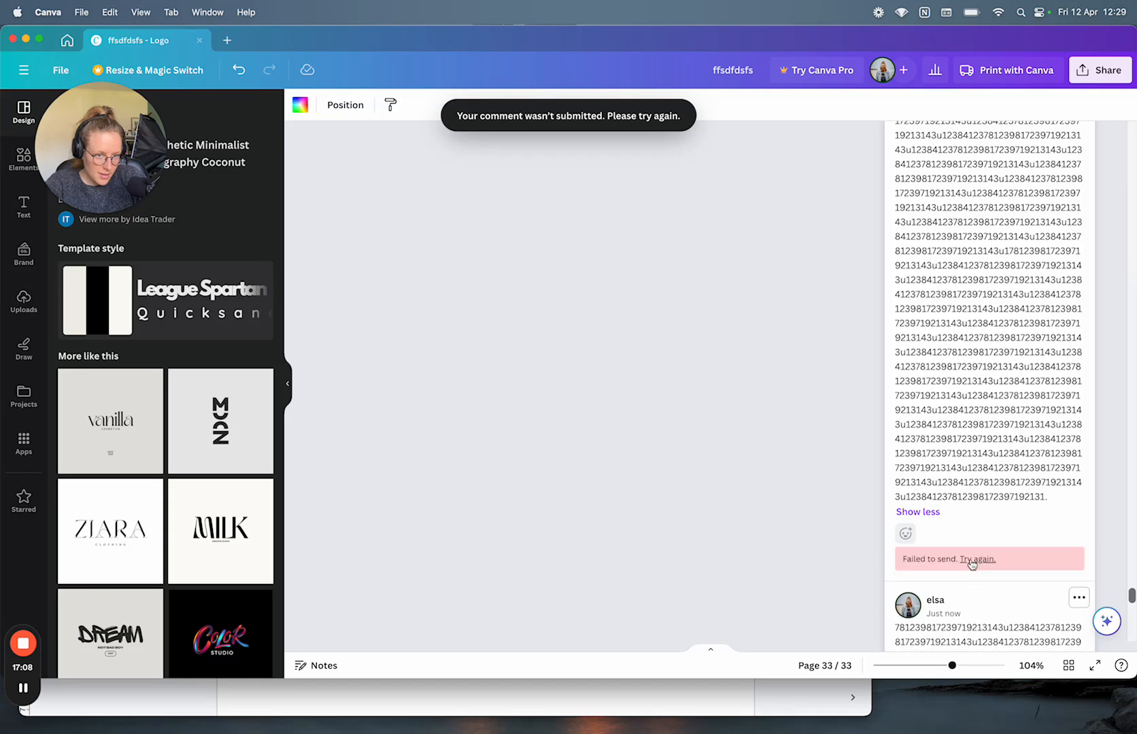
left_click(973, 562)
left_click(972, 562)
left_click(972, 562)
left_click(973, 561)
left_click(972, 561)
left_click(973, 562)
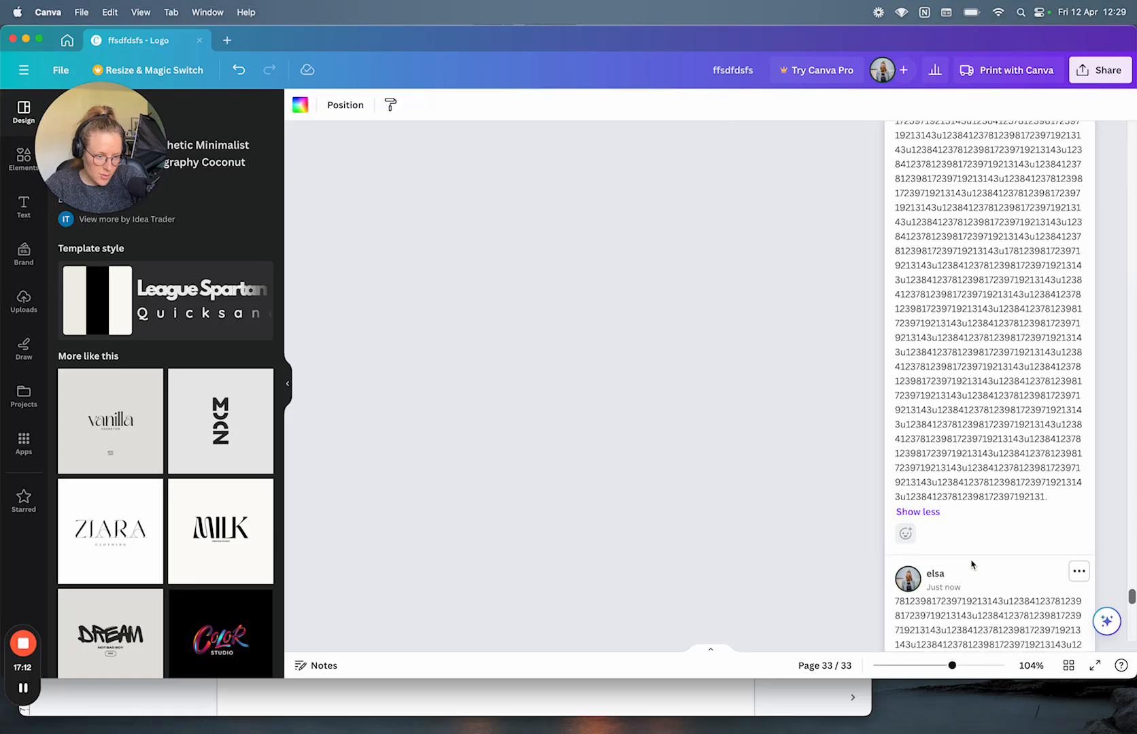
left_click(972, 562)
left_click(972, 562)
left_click(972, 561)
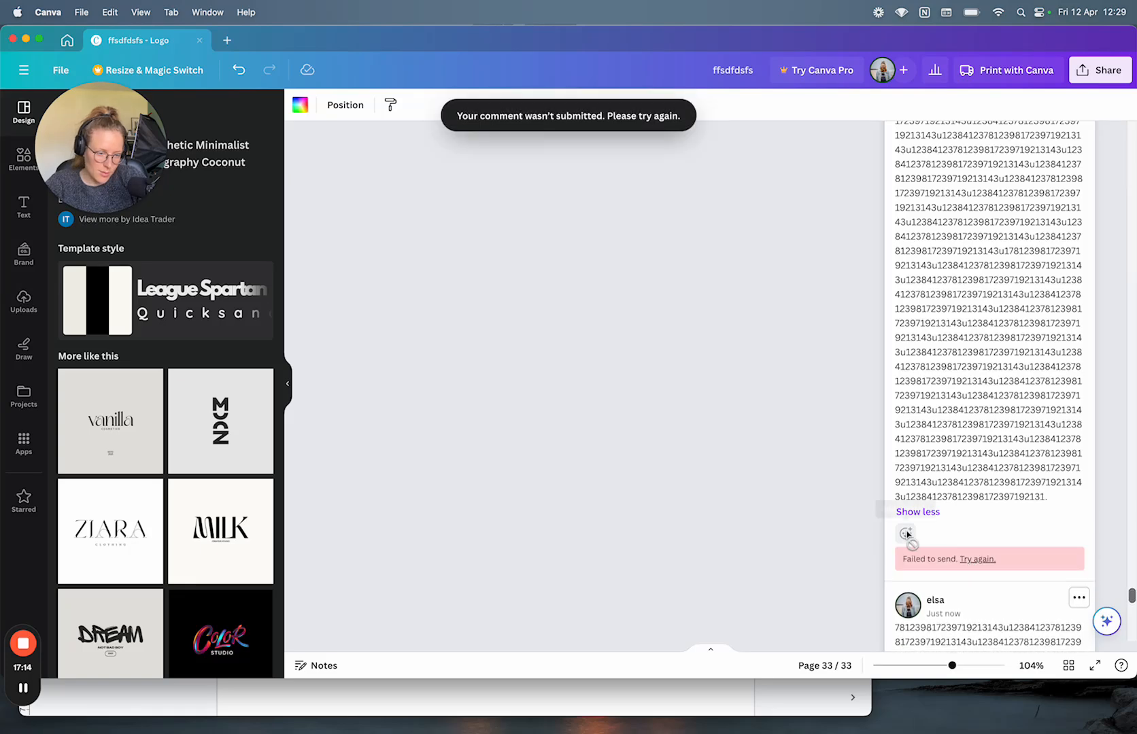
left_click(918, 511)
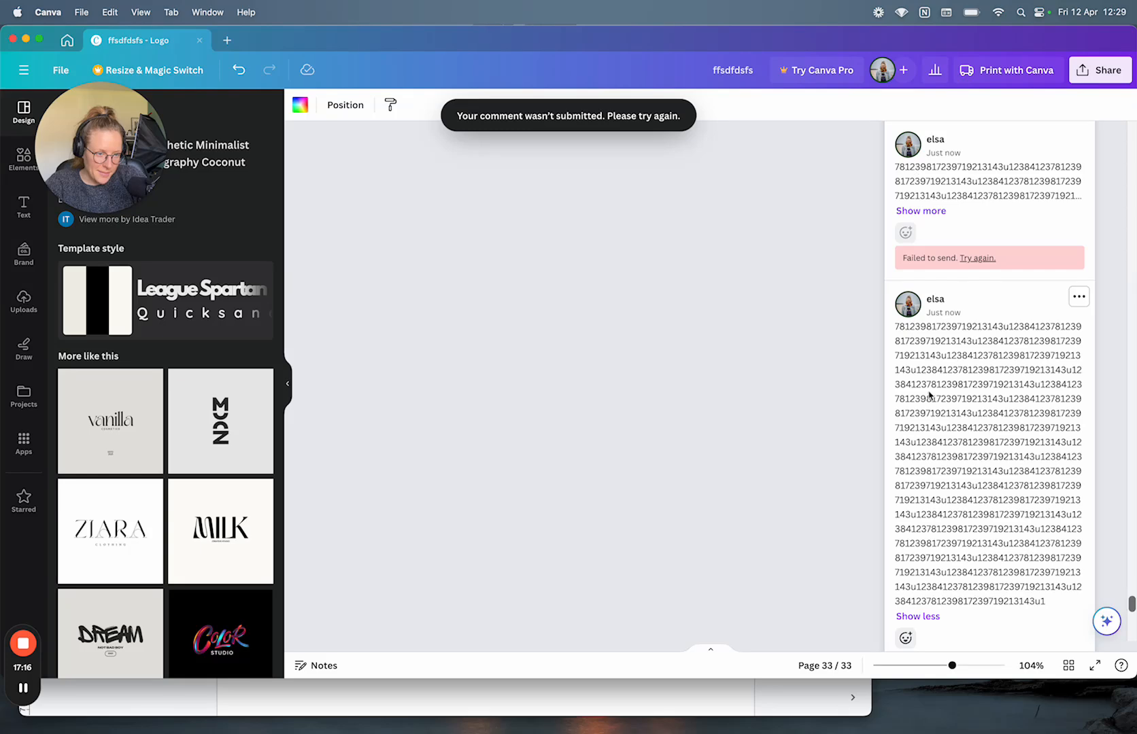
scroll(928, 394, "up", 2)
Step: Open the latest comment's ••• options menu, then bring the Google Docs bug log forward
left_click(1079, 447)
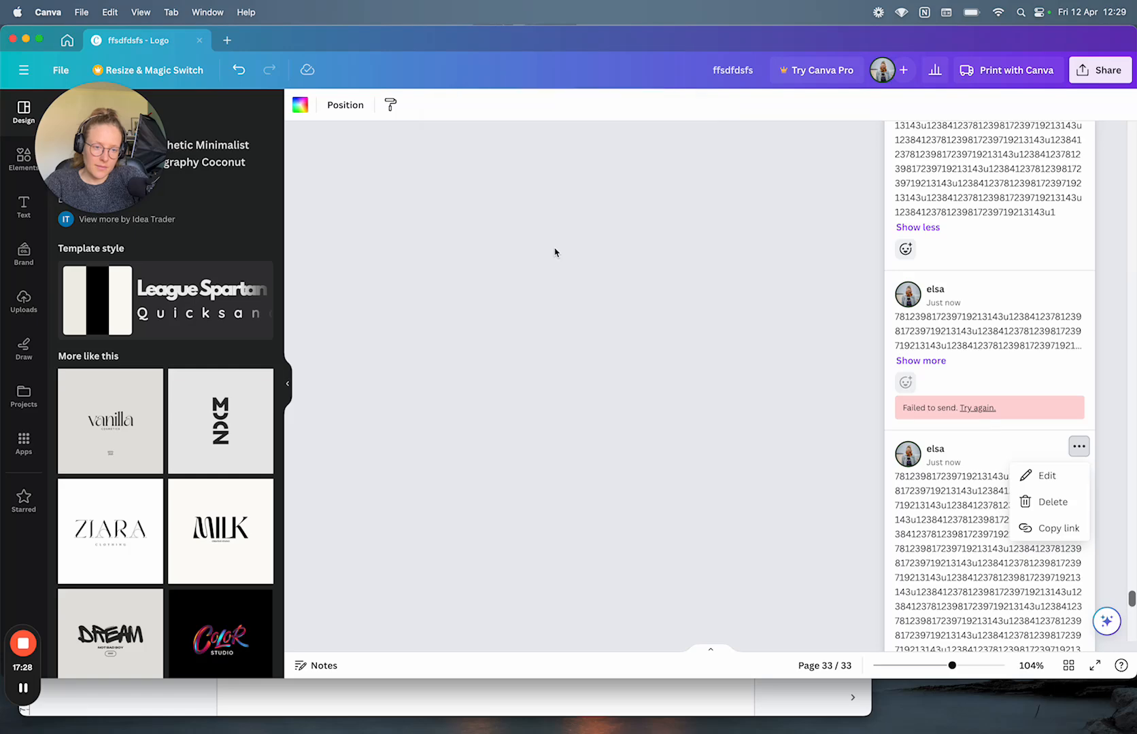
left_click(757, 691)
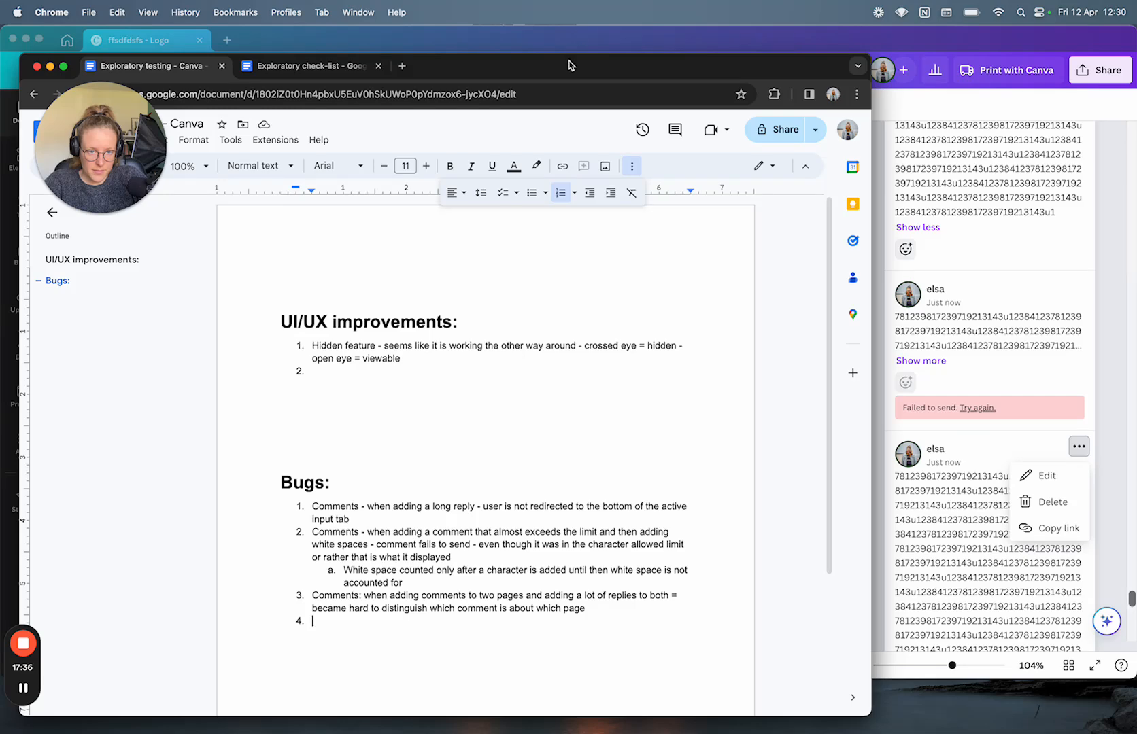
Step: Write bug 4: spamming 'Try again' on a failed comment makes the pop-up reappear repeatedly
left_click_drag(572, 63, 577, 146)
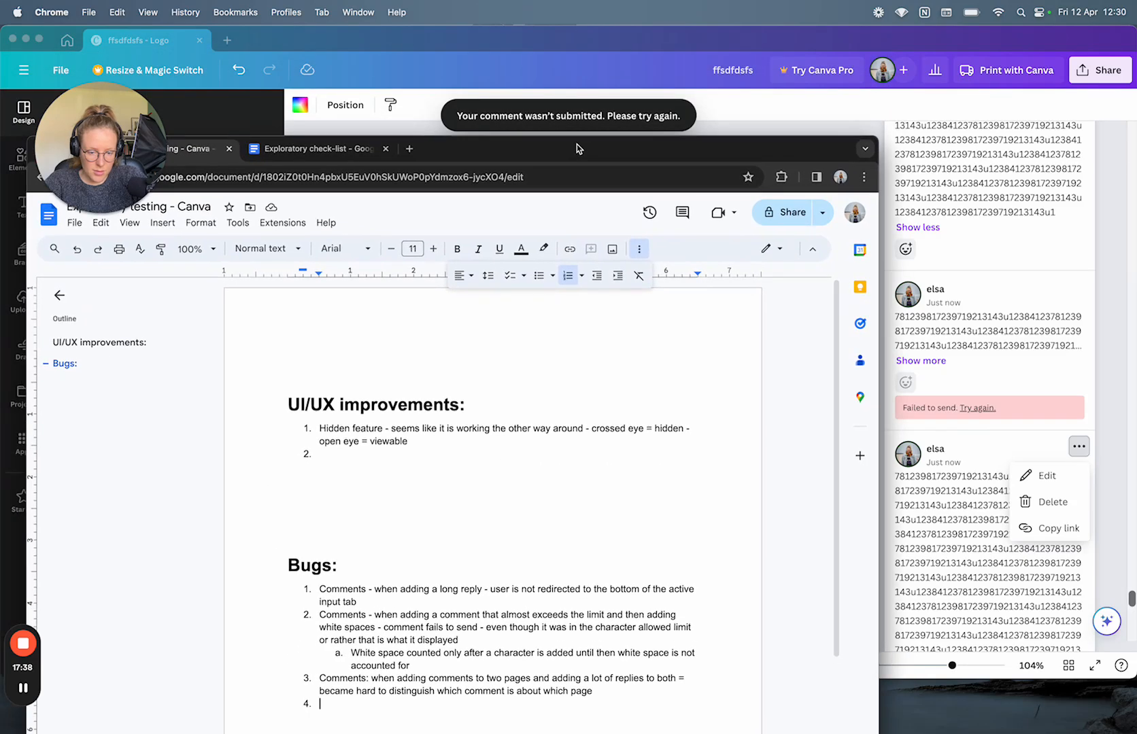
type("Commen")
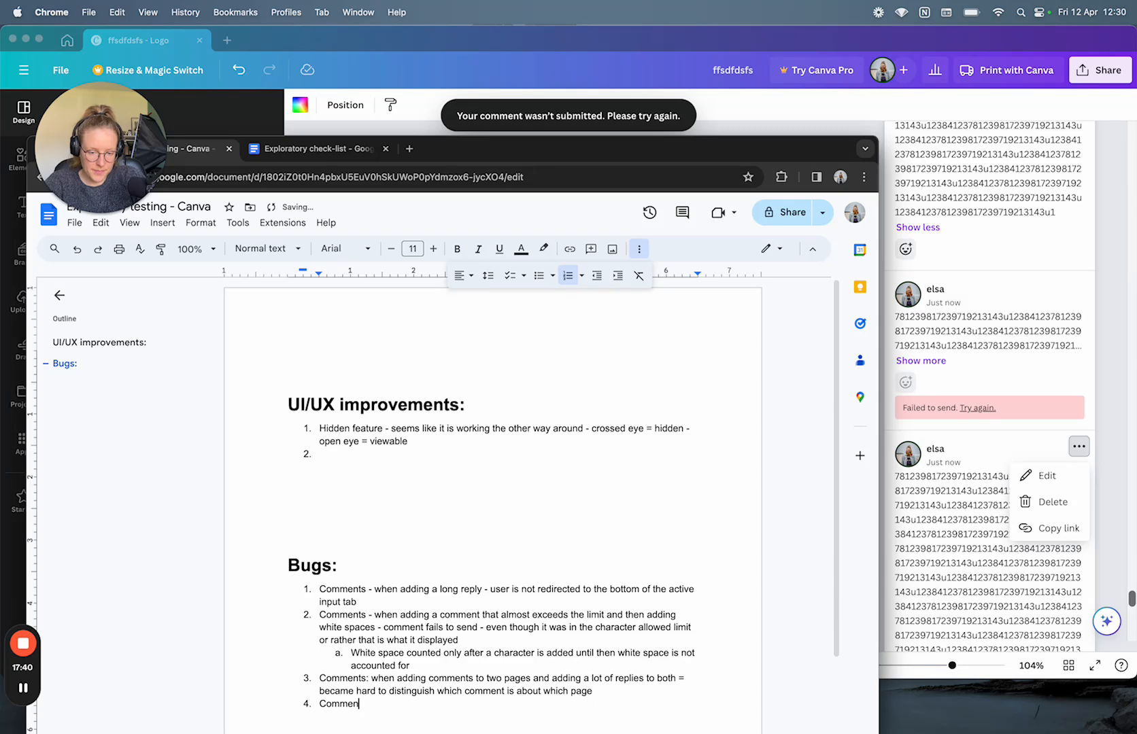
type("ts: when added an over")
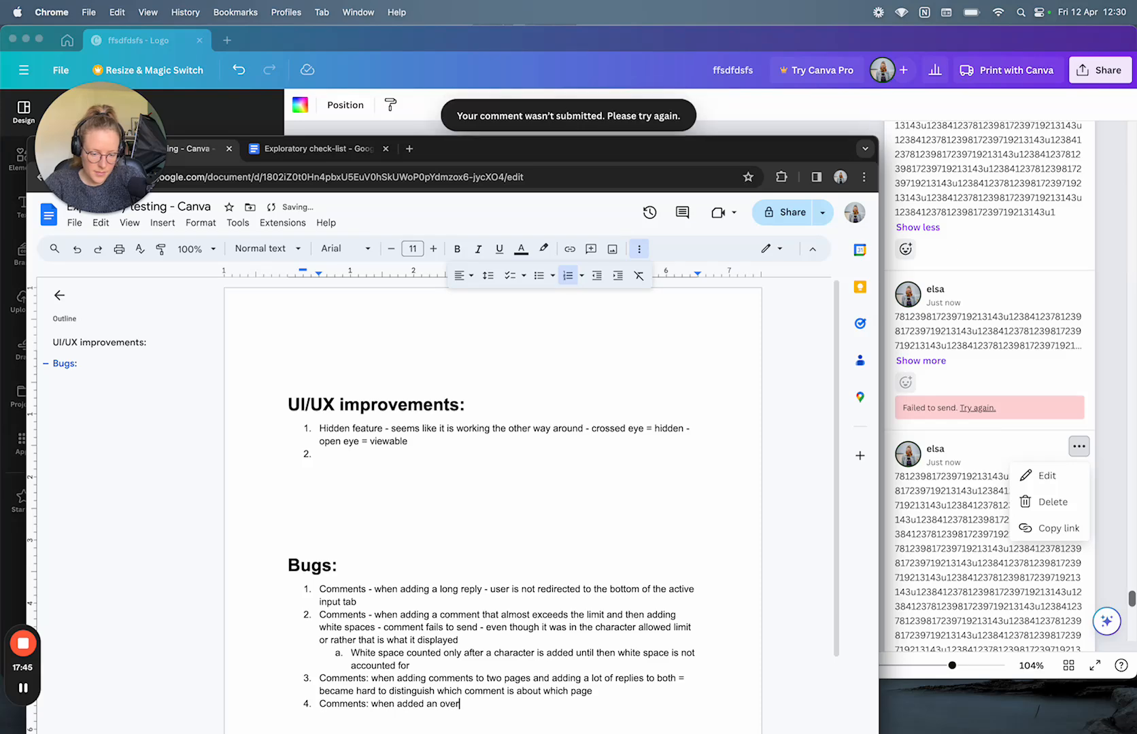
key("BackSpace")
type("failed comm")
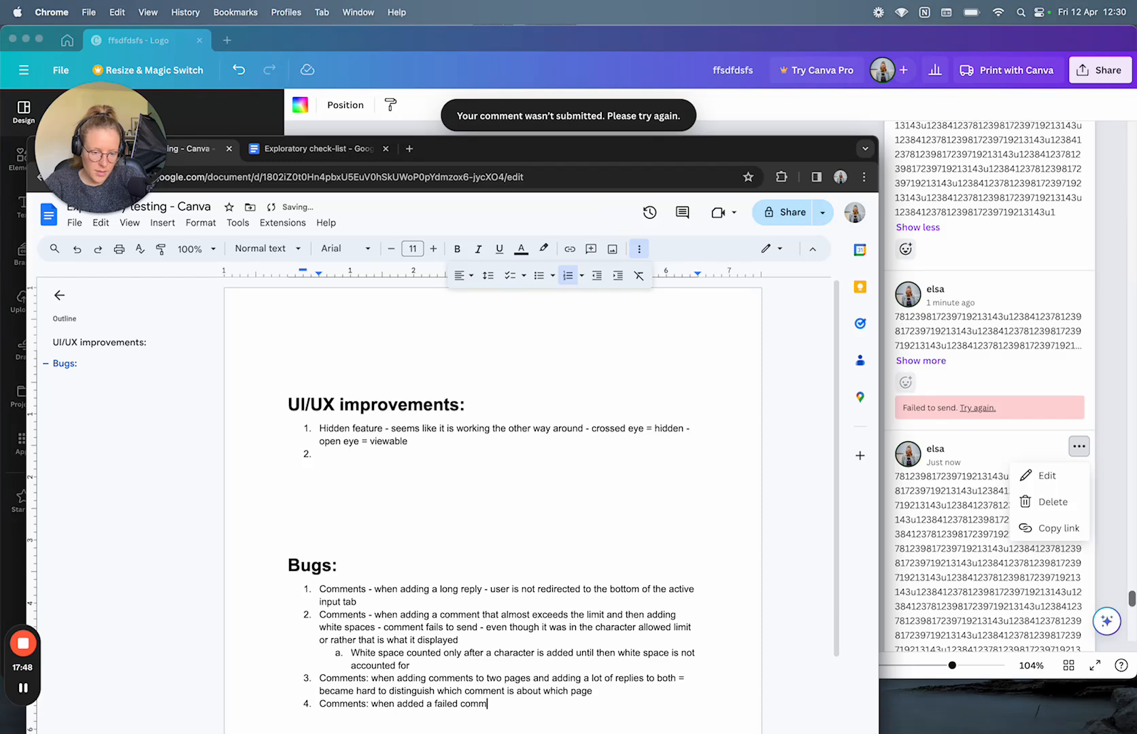
type("ent - spammed the try a")
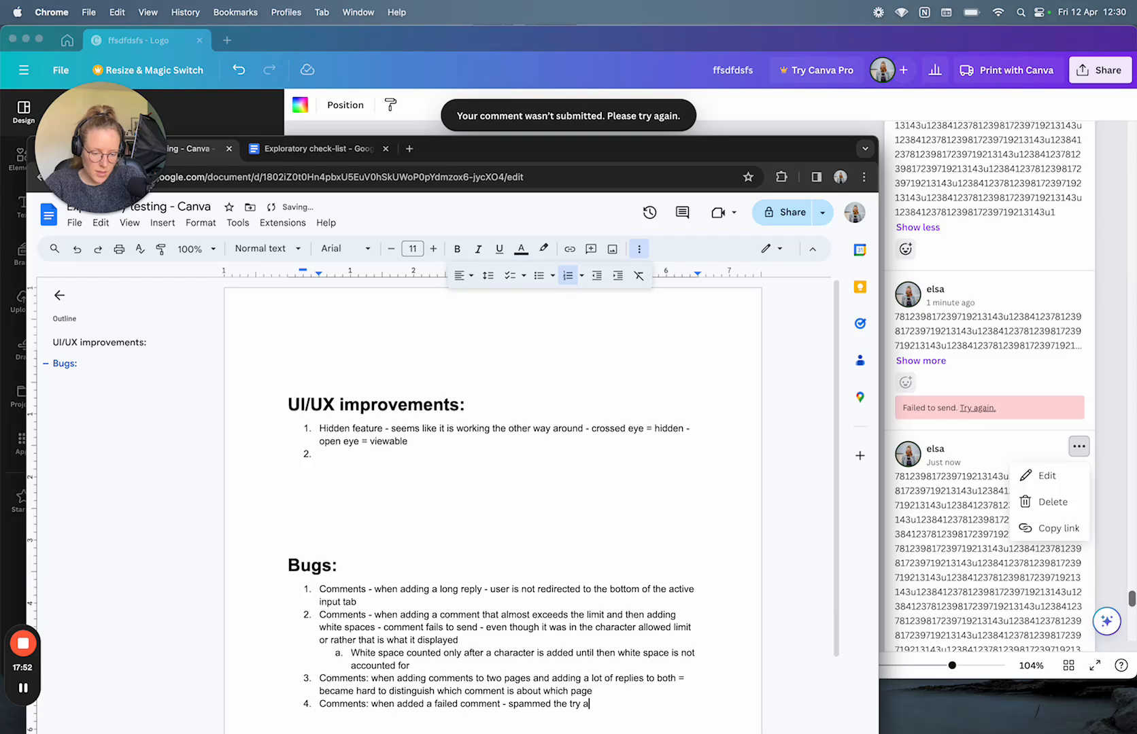
type("gain button = pop")
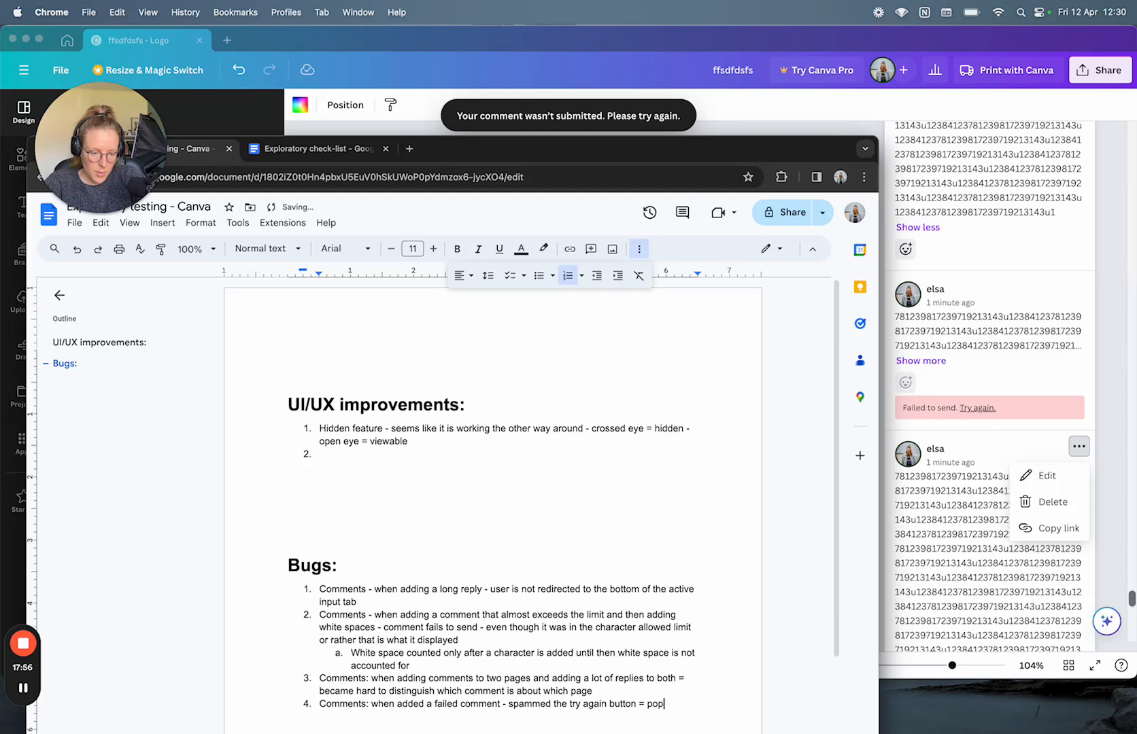
type("-up")
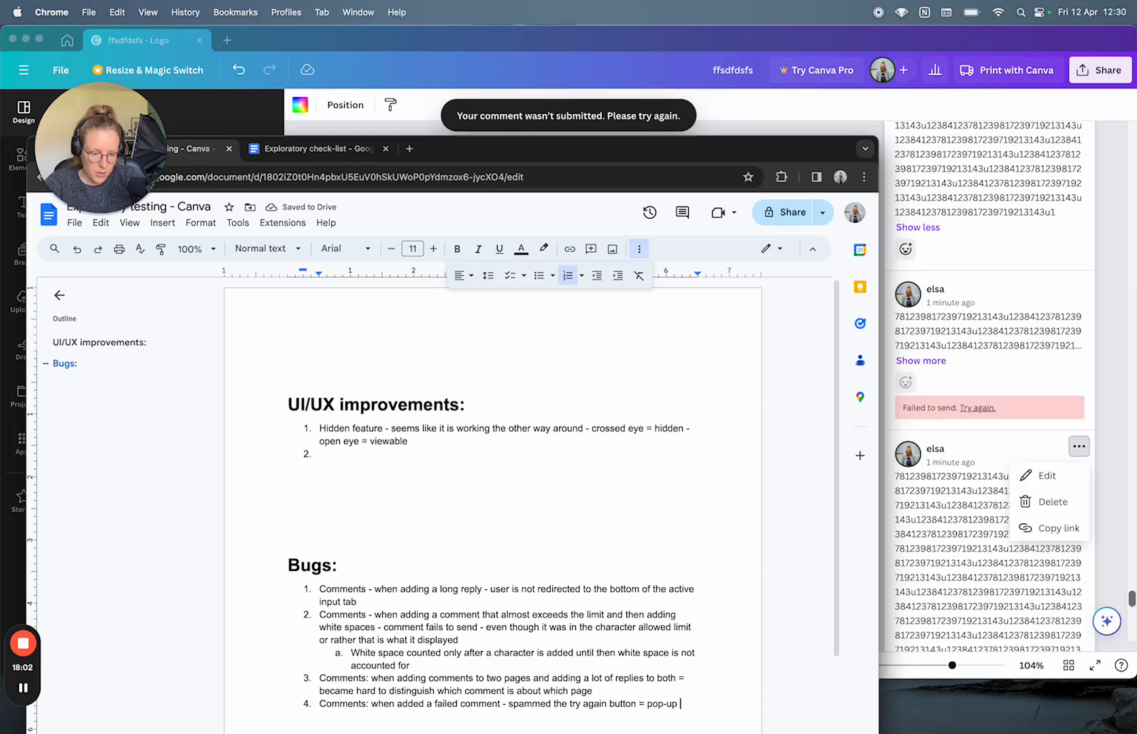
type(" shows up over and over a")
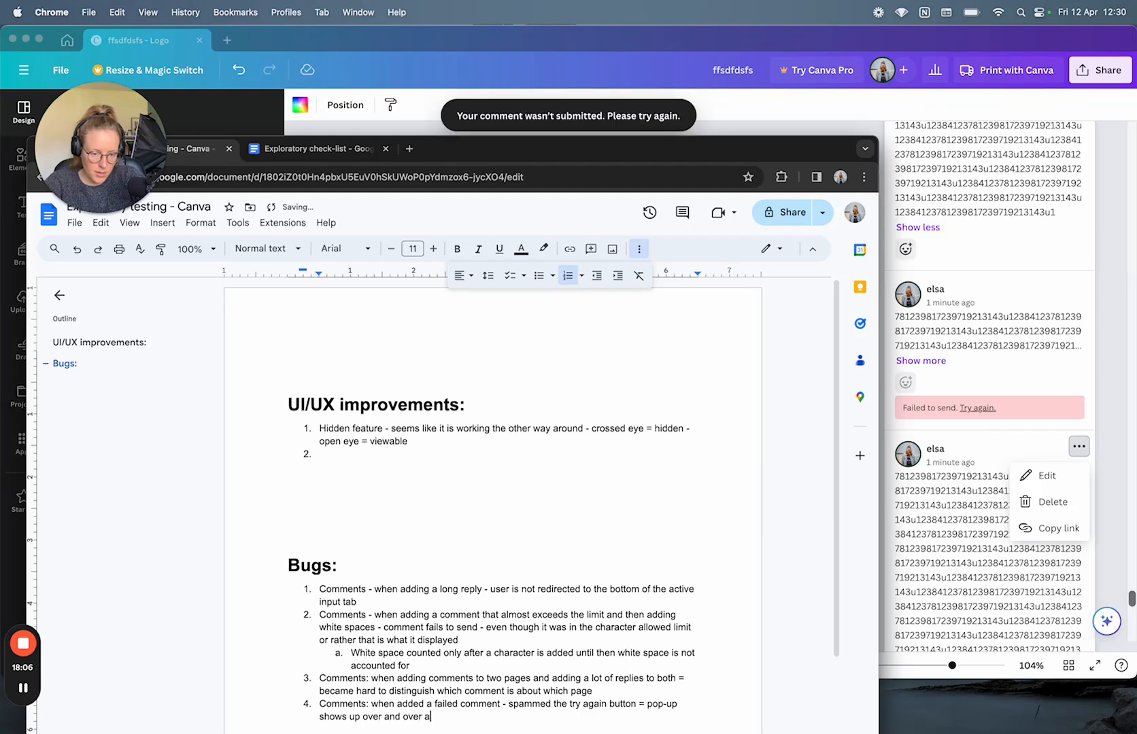
type("gain")
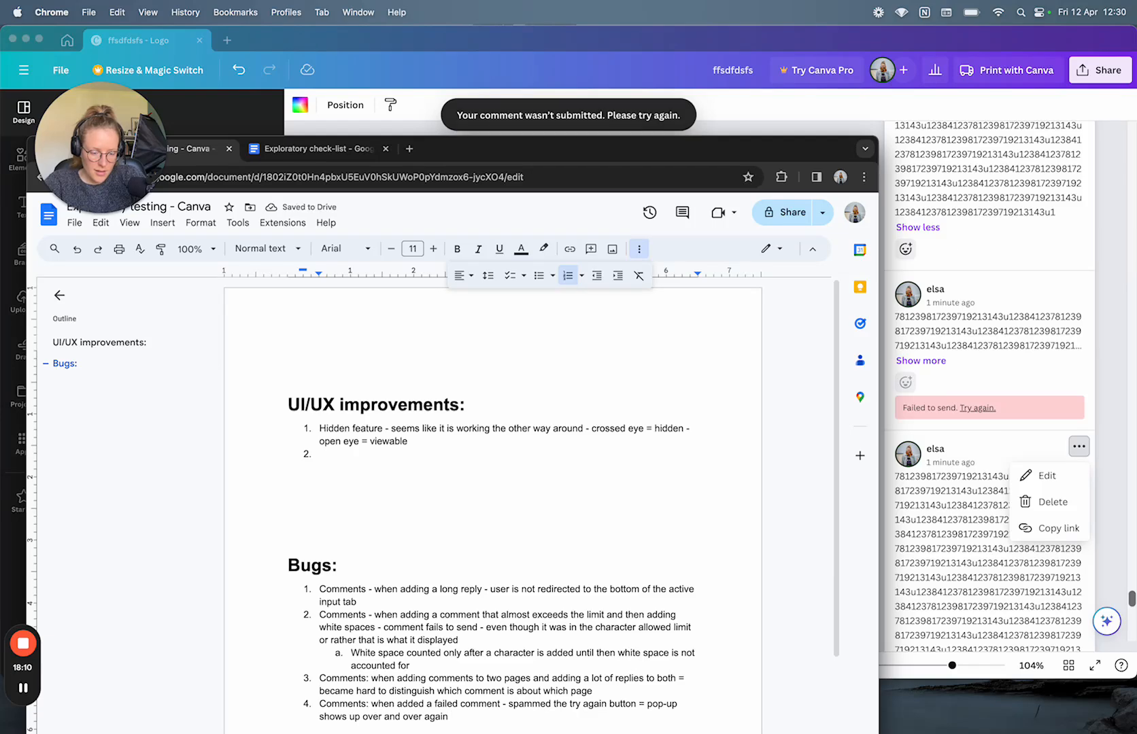
type(" on the fact theat th")
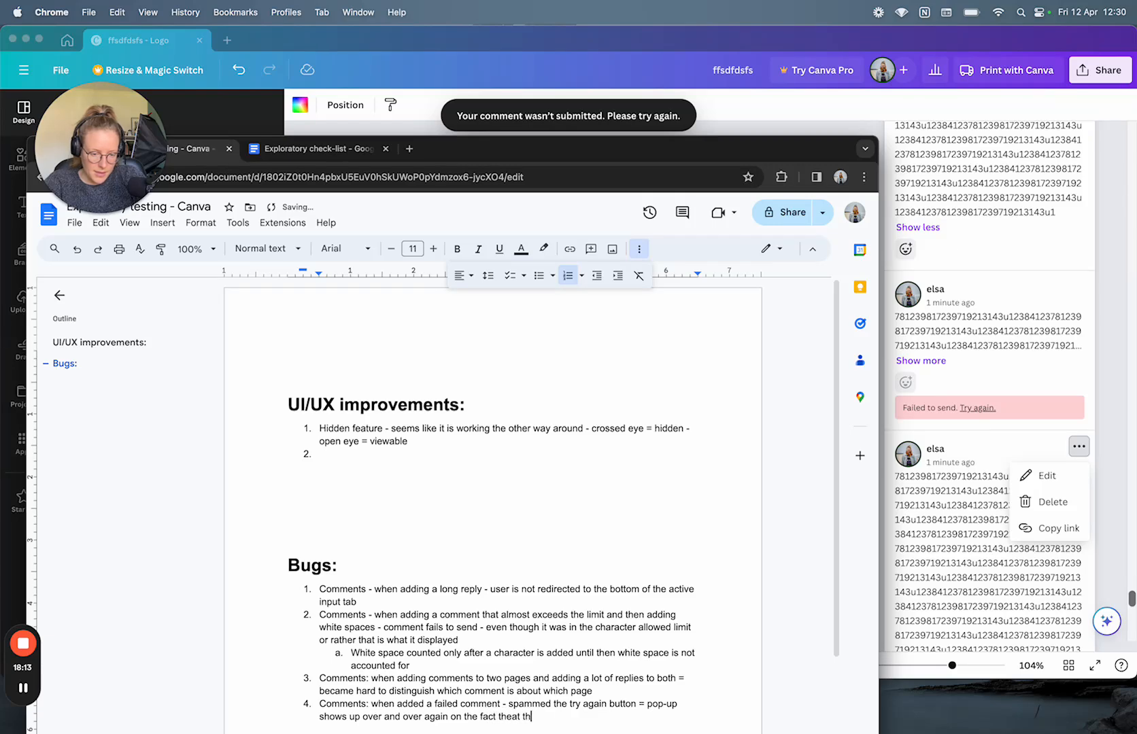
key("BackSpace")
type("the comment")
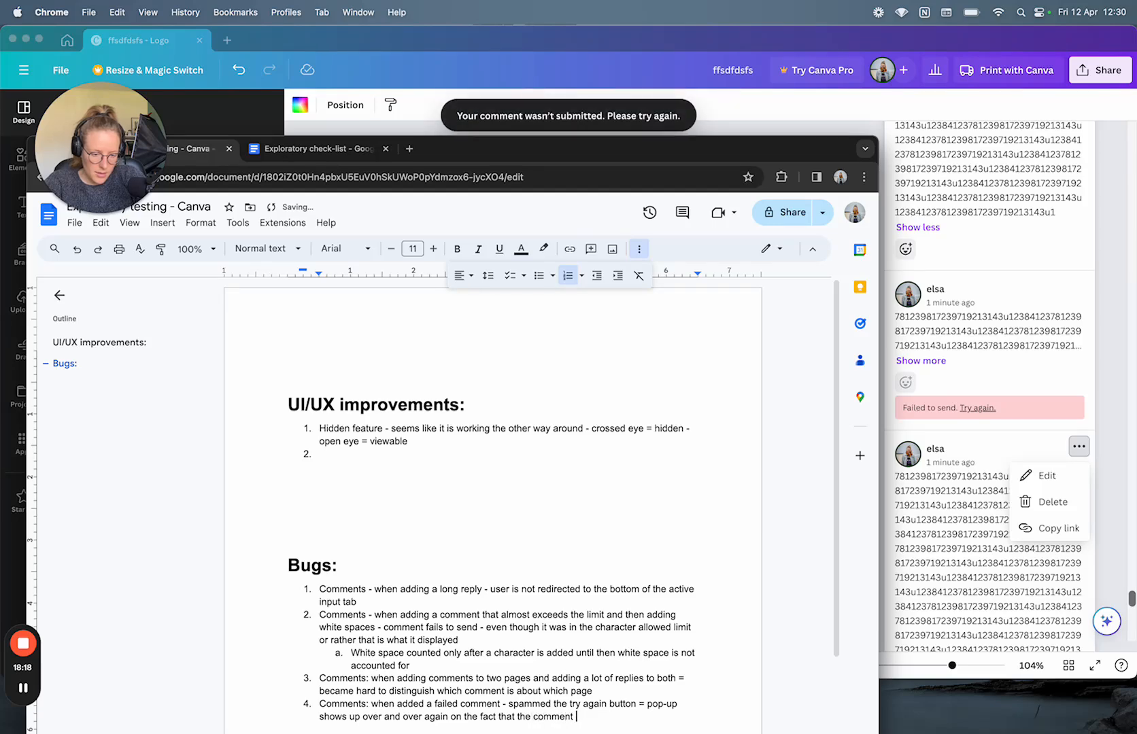
type(" failed")
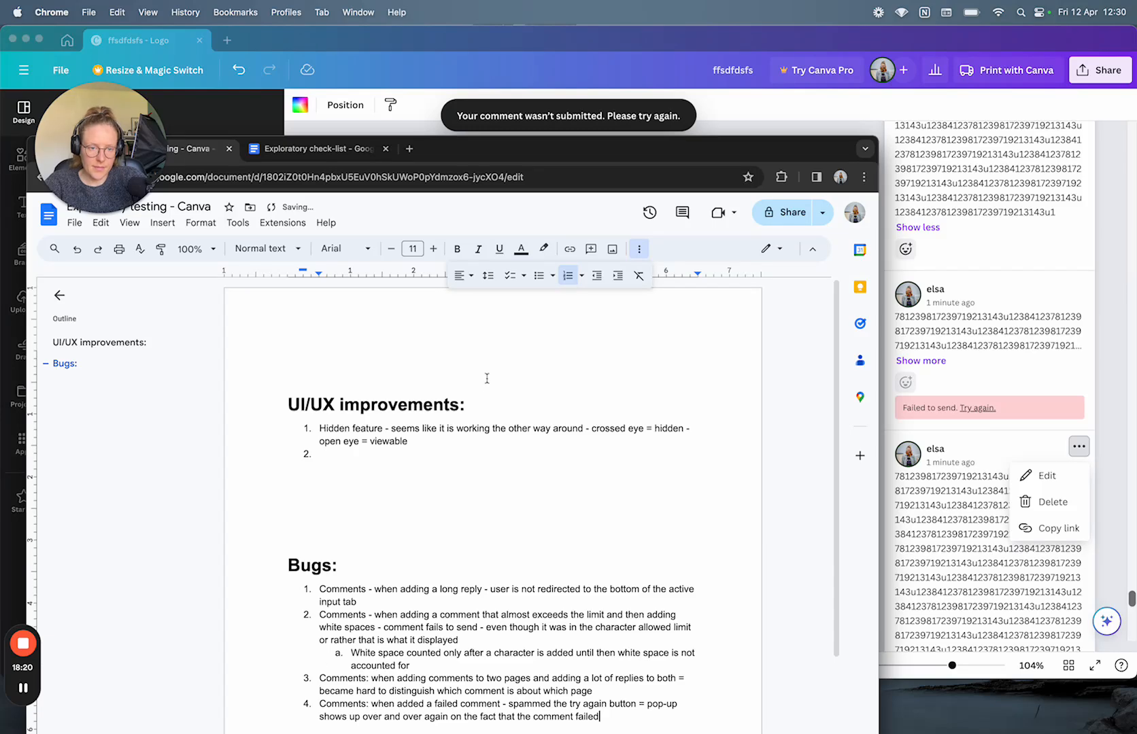
Step: Back in Canva, resolve page 33's comment thread, then undo the resolution
left_click_drag(582, 147, 558, 96)
left_click(616, 38)
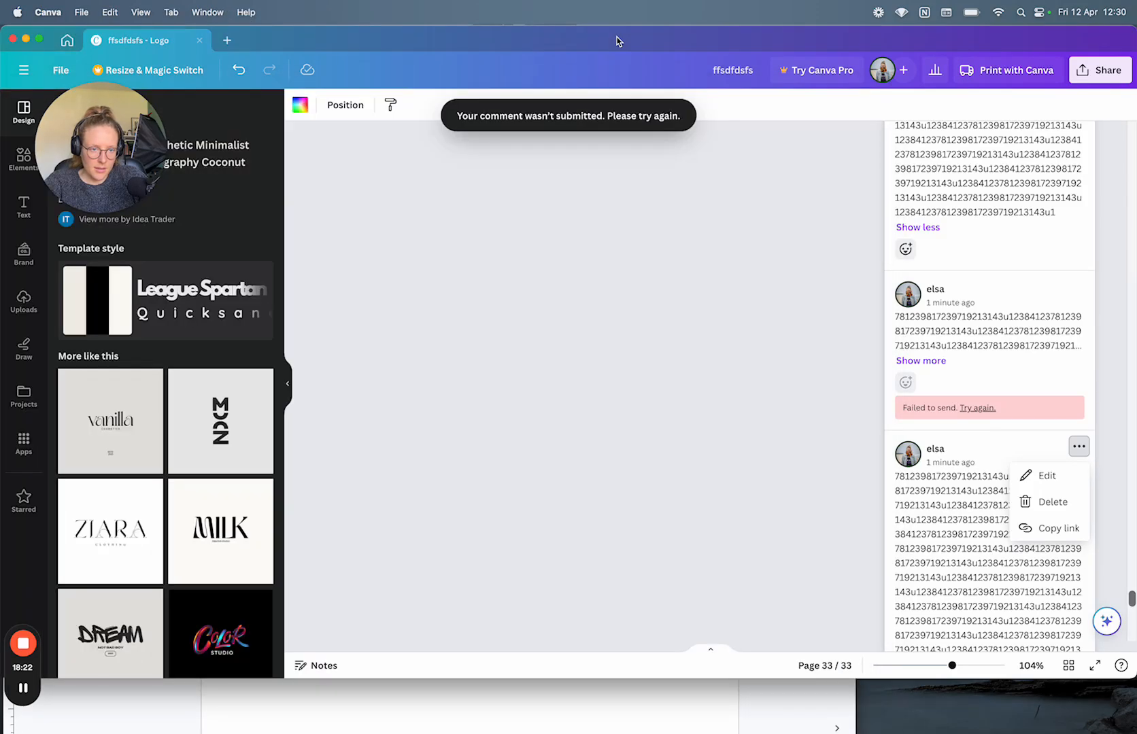
scroll(972, 563, "up", 20)
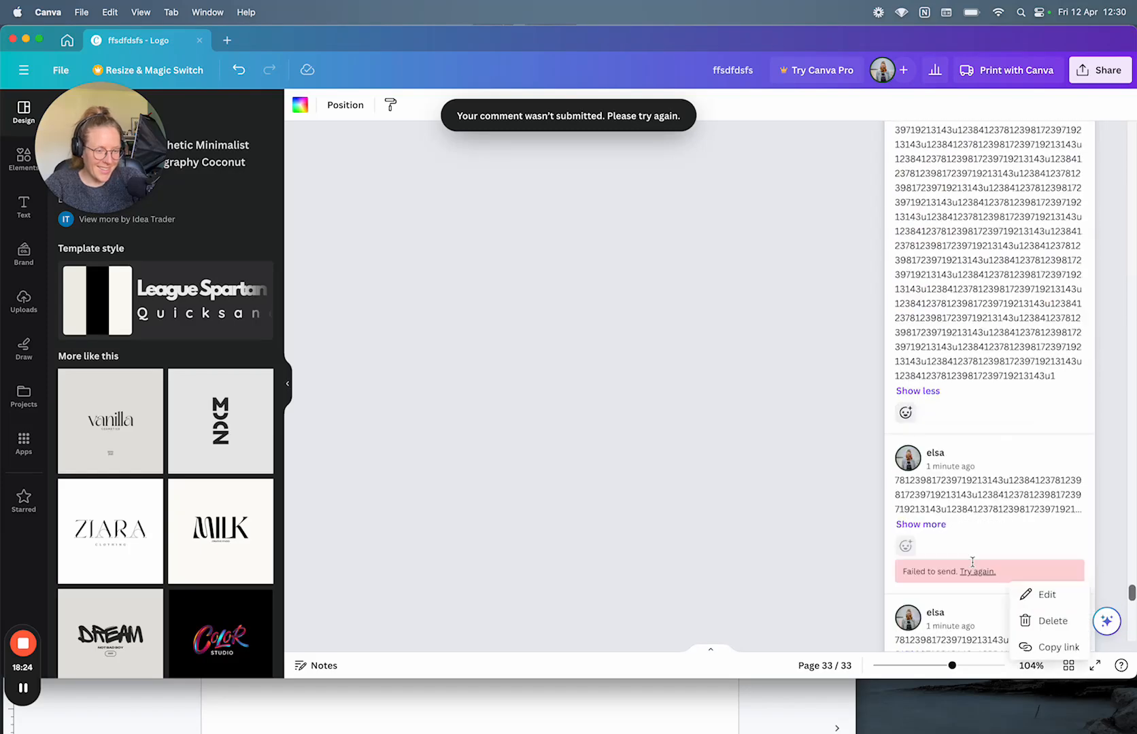
scroll(972, 563, "down", 5)
scroll(973, 563, "down", 10)
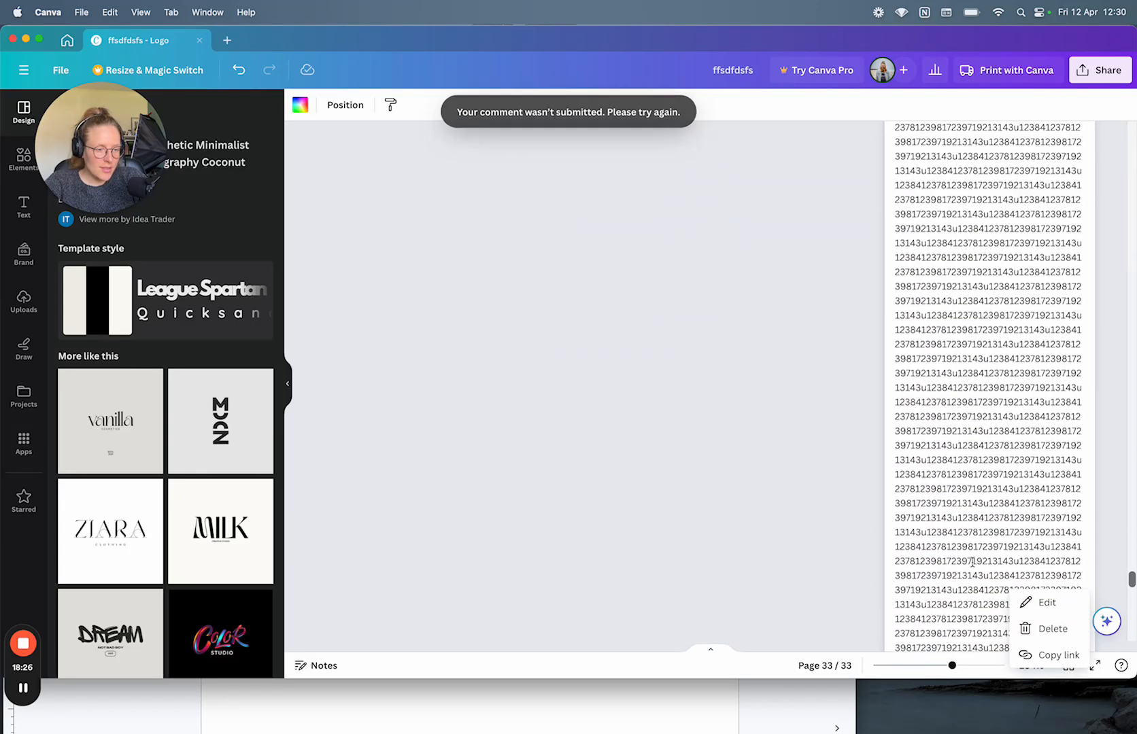
scroll(973, 563, "up", 10)
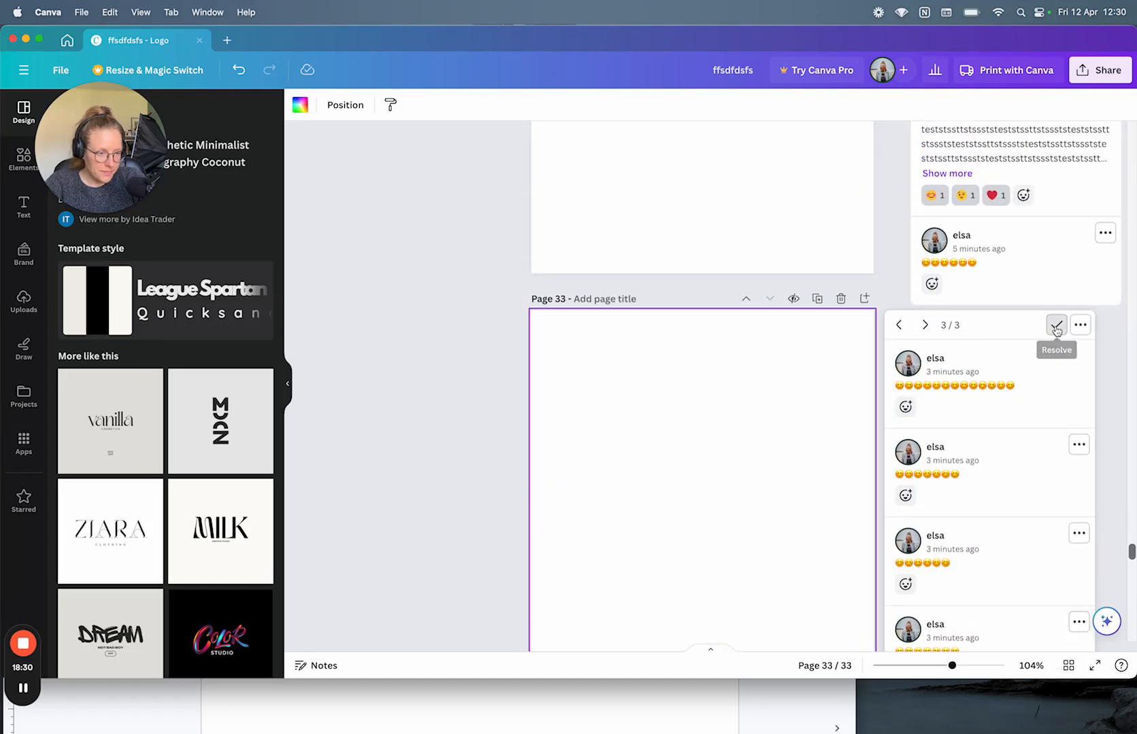
left_click(1056, 325)
scroll(1048, 546, "down", 5)
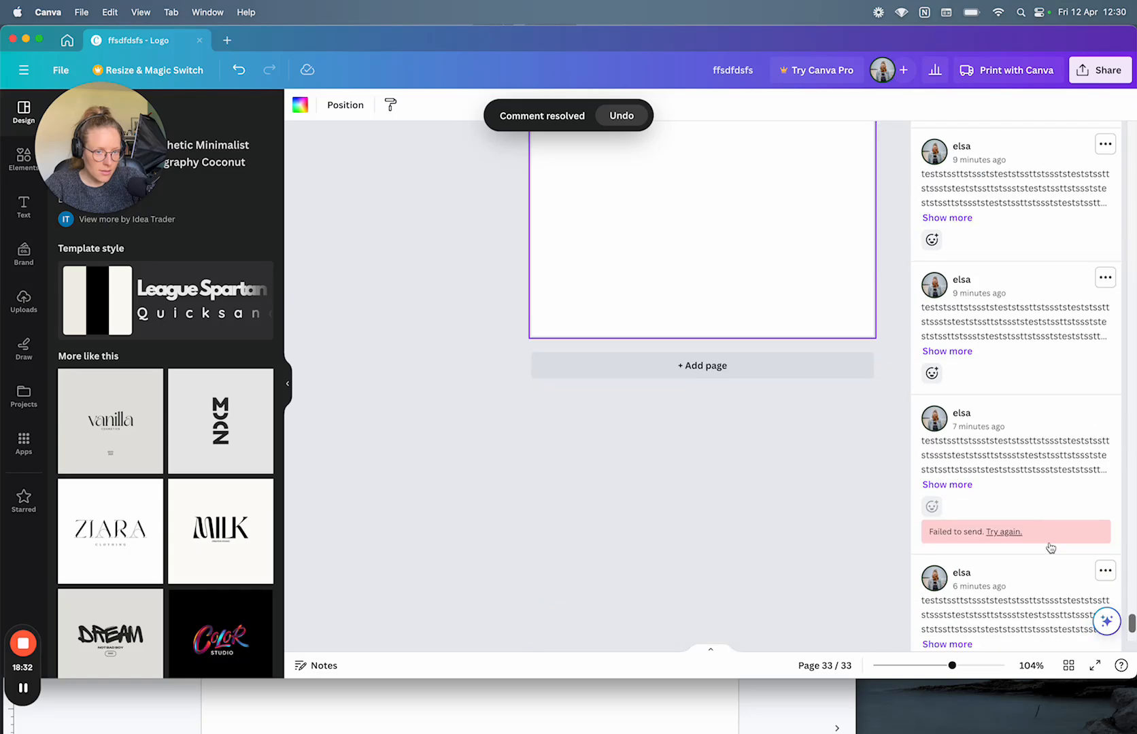
left_click(632, 116)
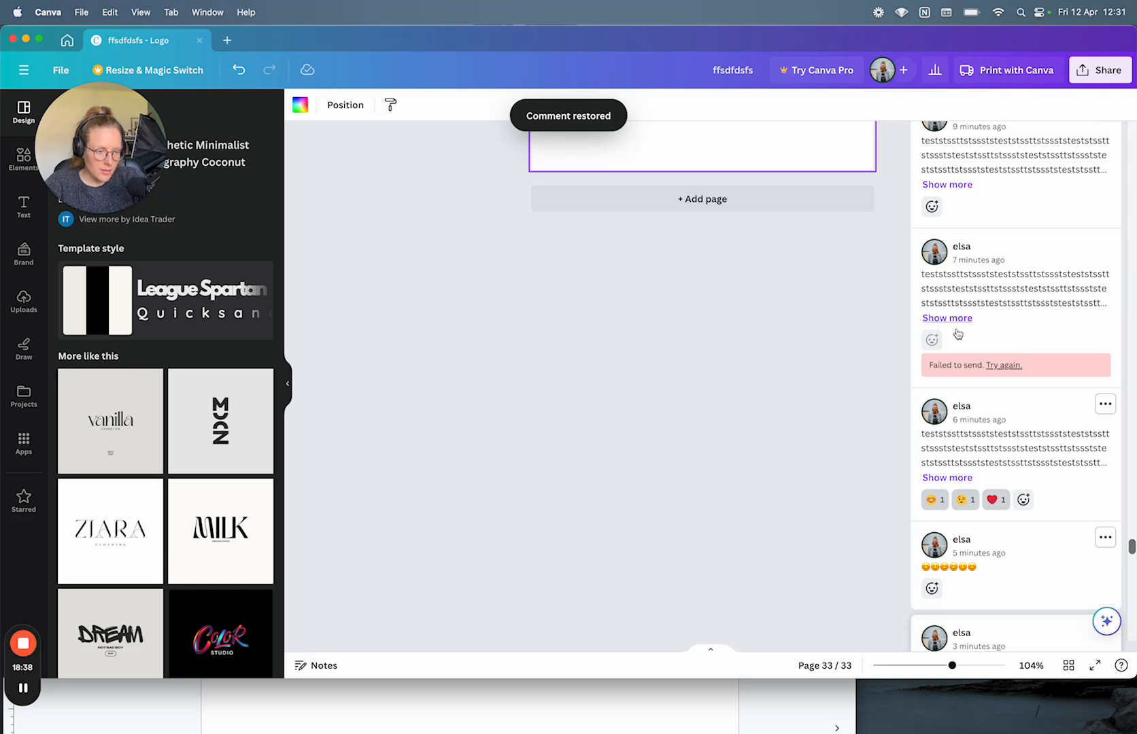
Step: Open the comment thread in single-thread view and step to the next thread
scroll(1092, 355, "up", 5)
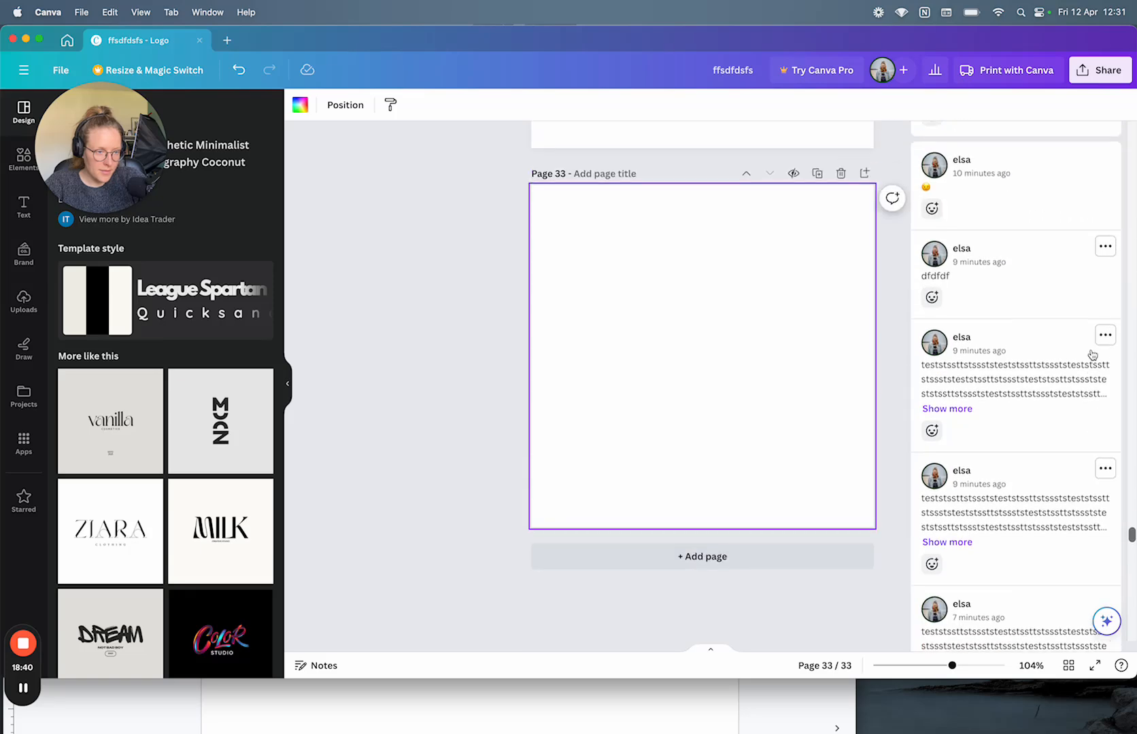
scroll(1092, 355, "down", 5)
scroll(1092, 356, "down", 10)
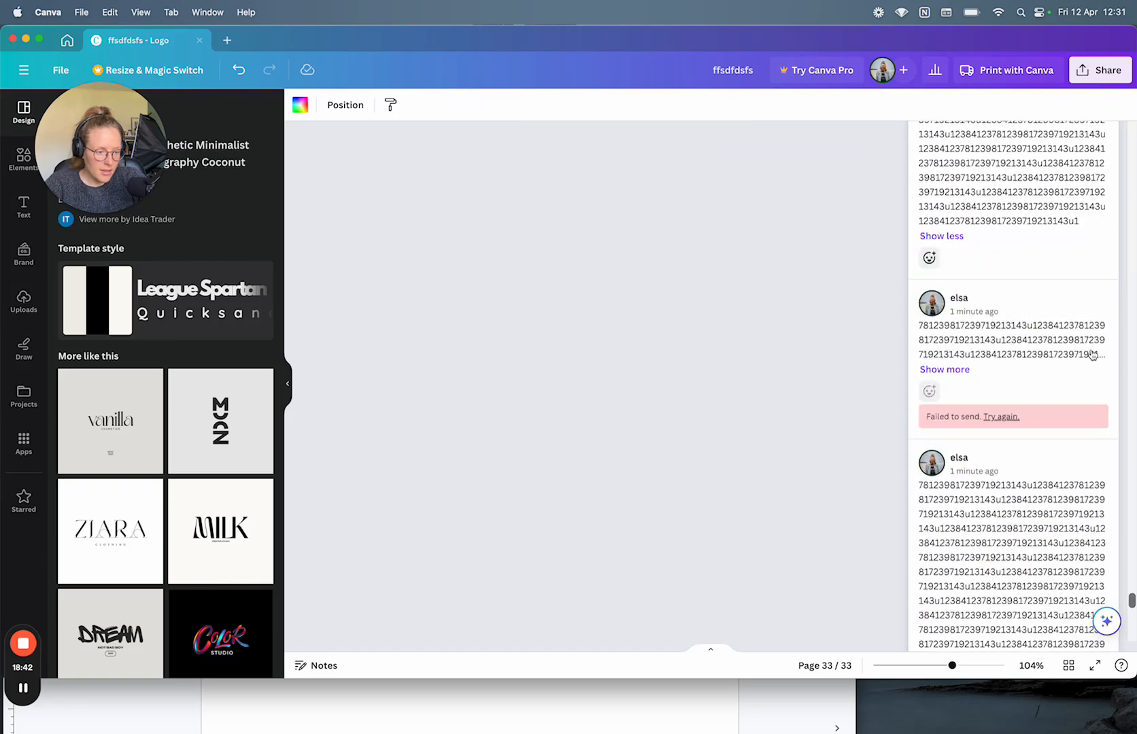
scroll(1014, 310, "down", 5)
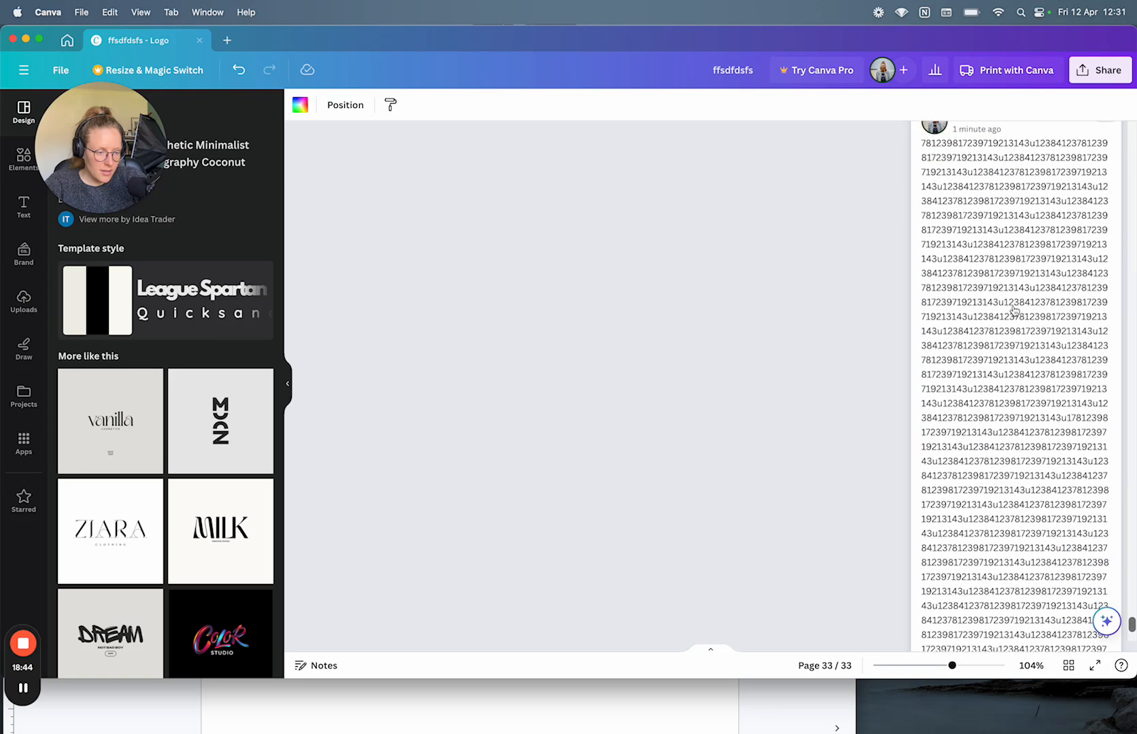
left_click(967, 564)
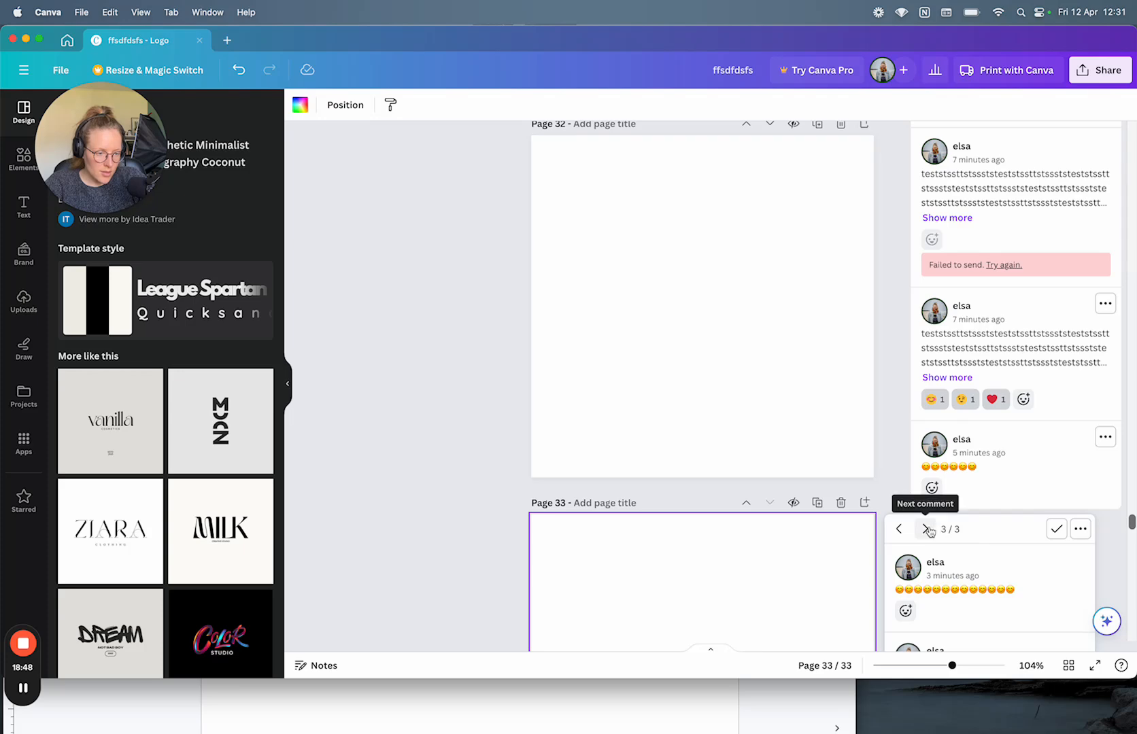
left_click(929, 531)
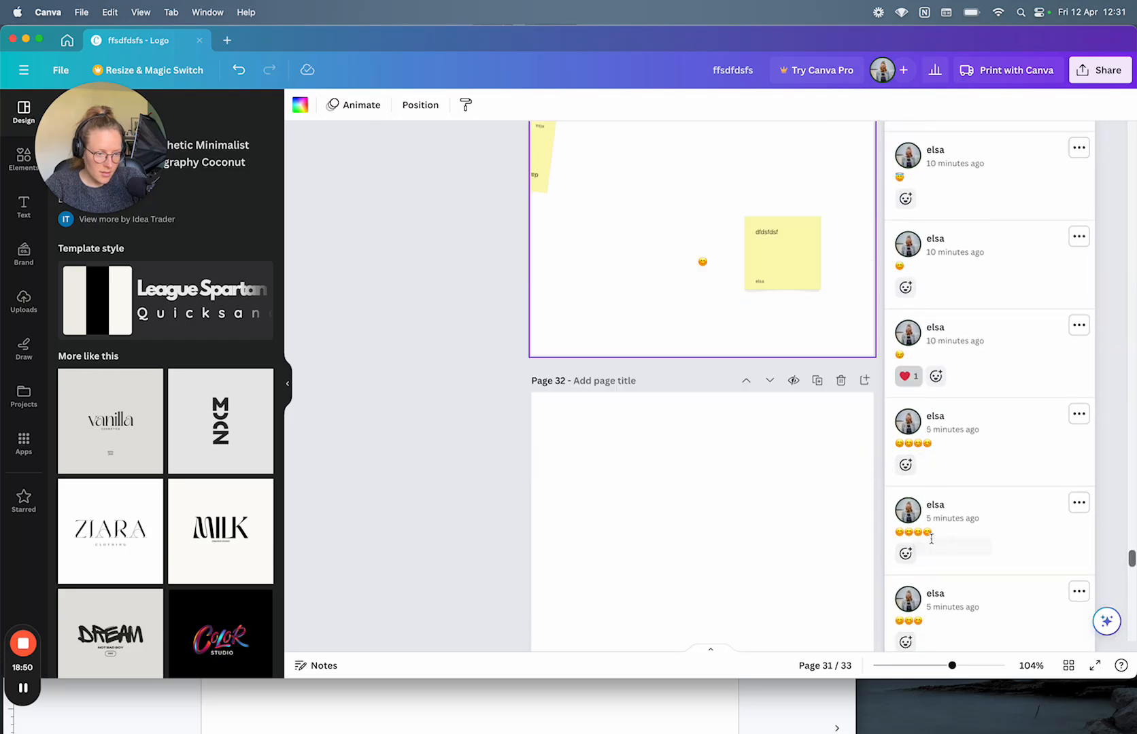
scroll(932, 541, "down", 20)
scroll(932, 543, "up", 10)
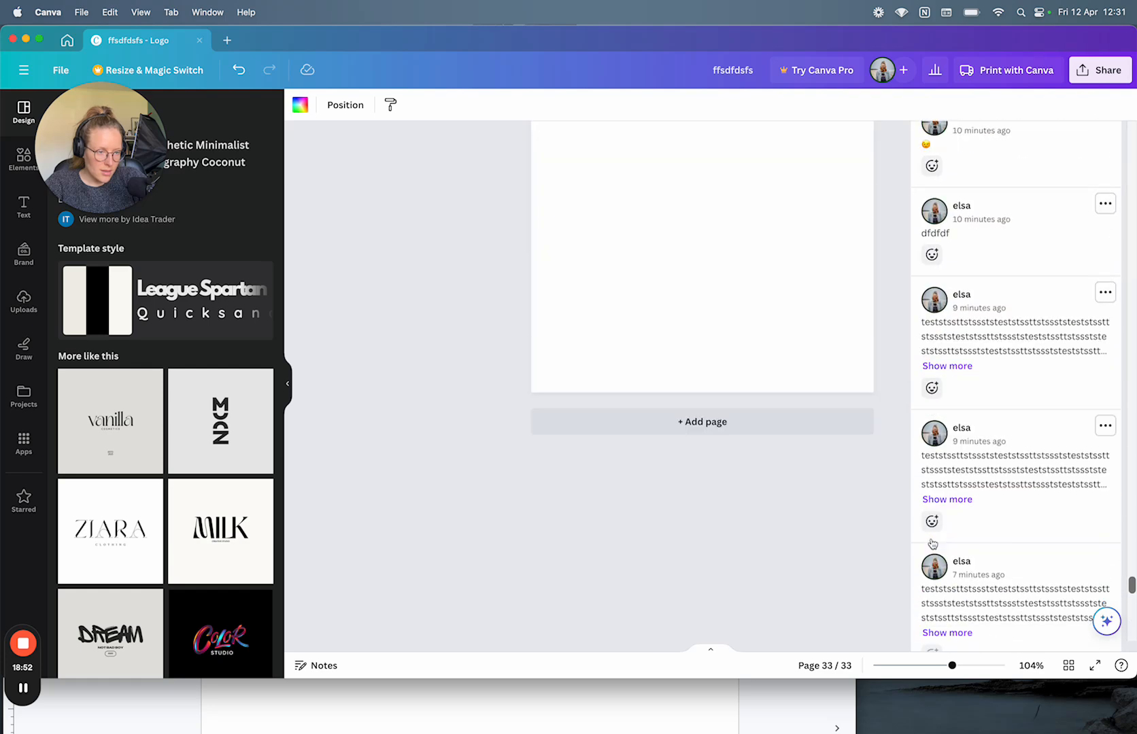
scroll(933, 544, "up", 4)
scroll(932, 473, "down", 18)
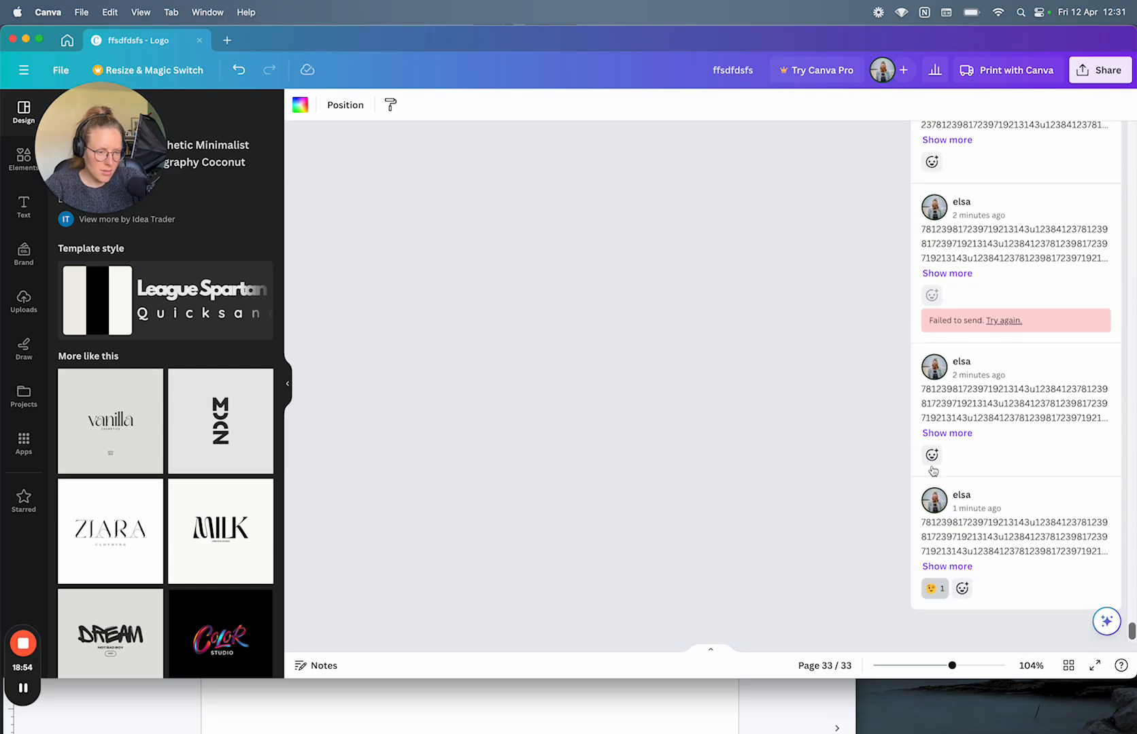
scroll(932, 471, "up", 15)
Step: Open page 31's thread alone, then cycle Previous/Next through threads on pages 33, 31, 32, 33
left_click(974, 382)
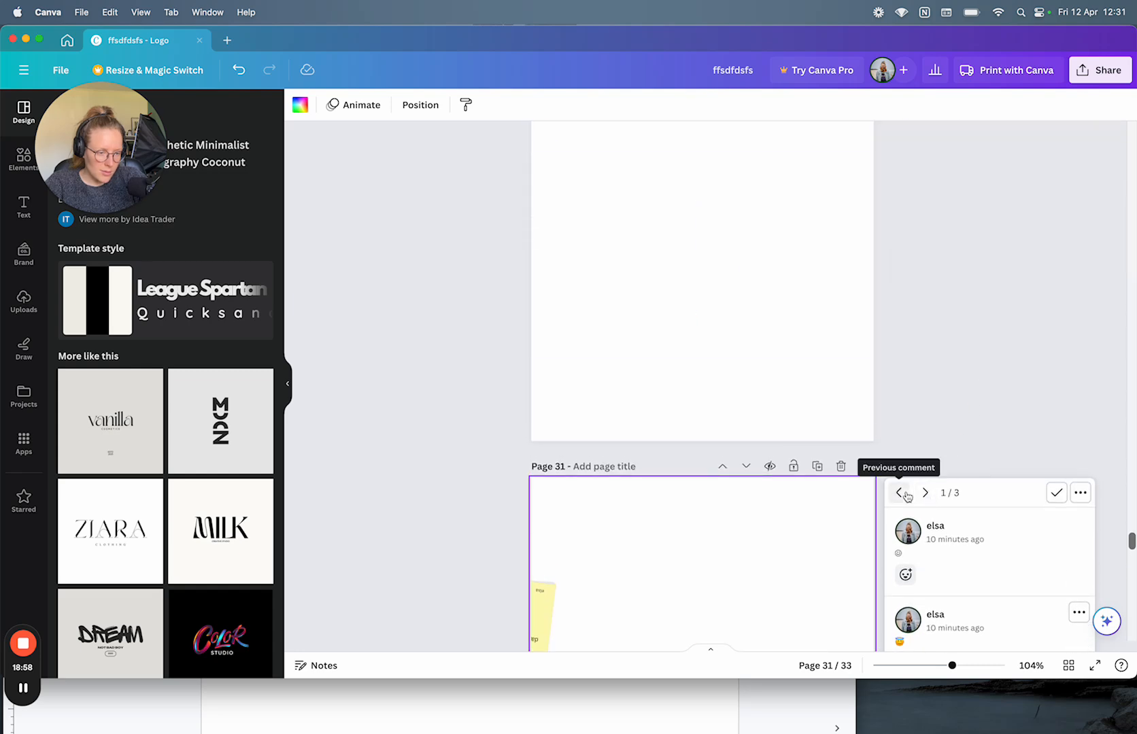
left_click(900, 493)
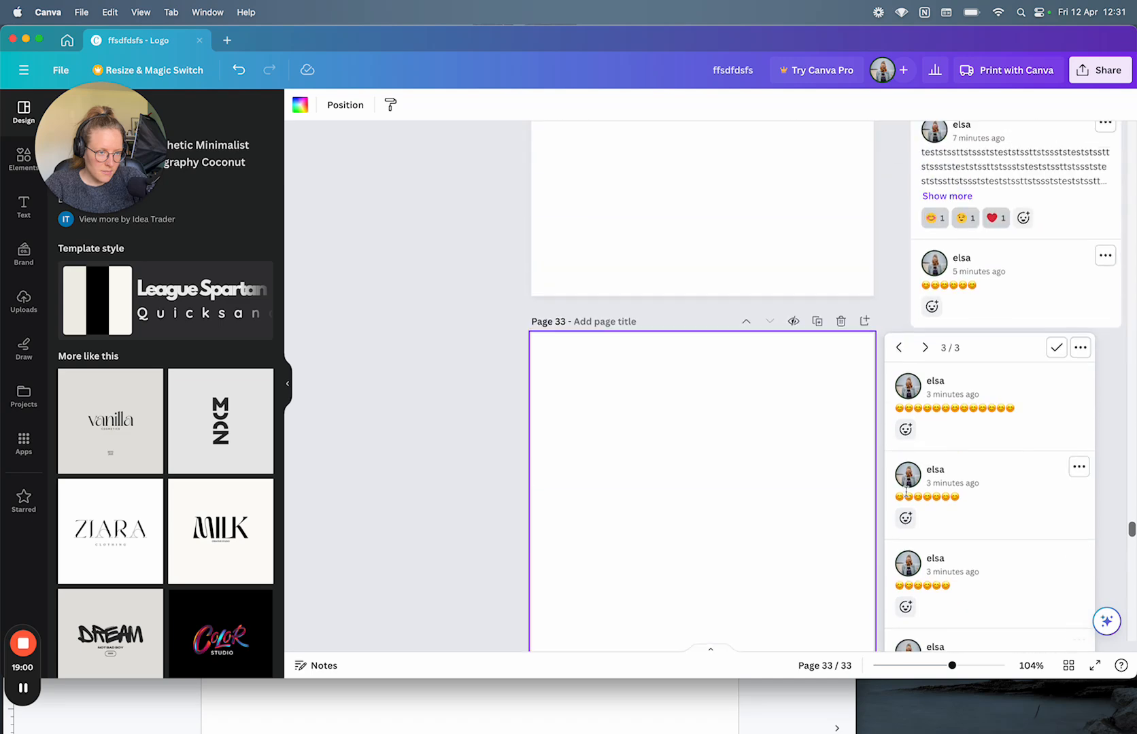
left_click(925, 349)
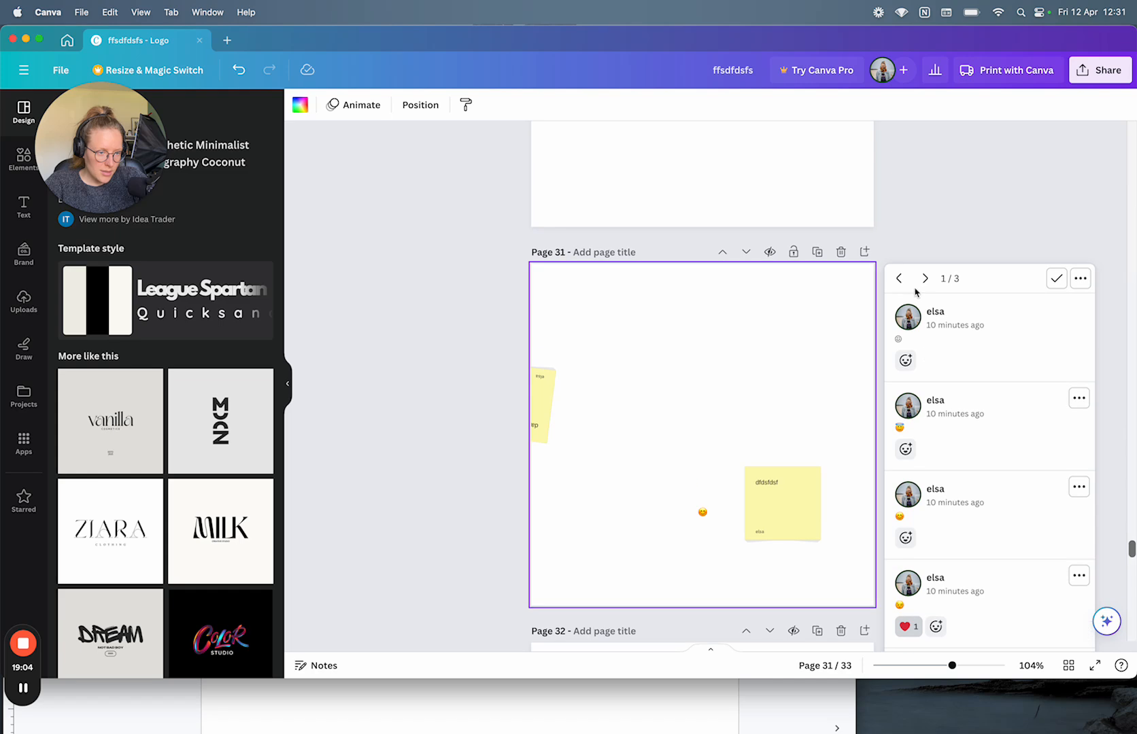
left_click(924, 280)
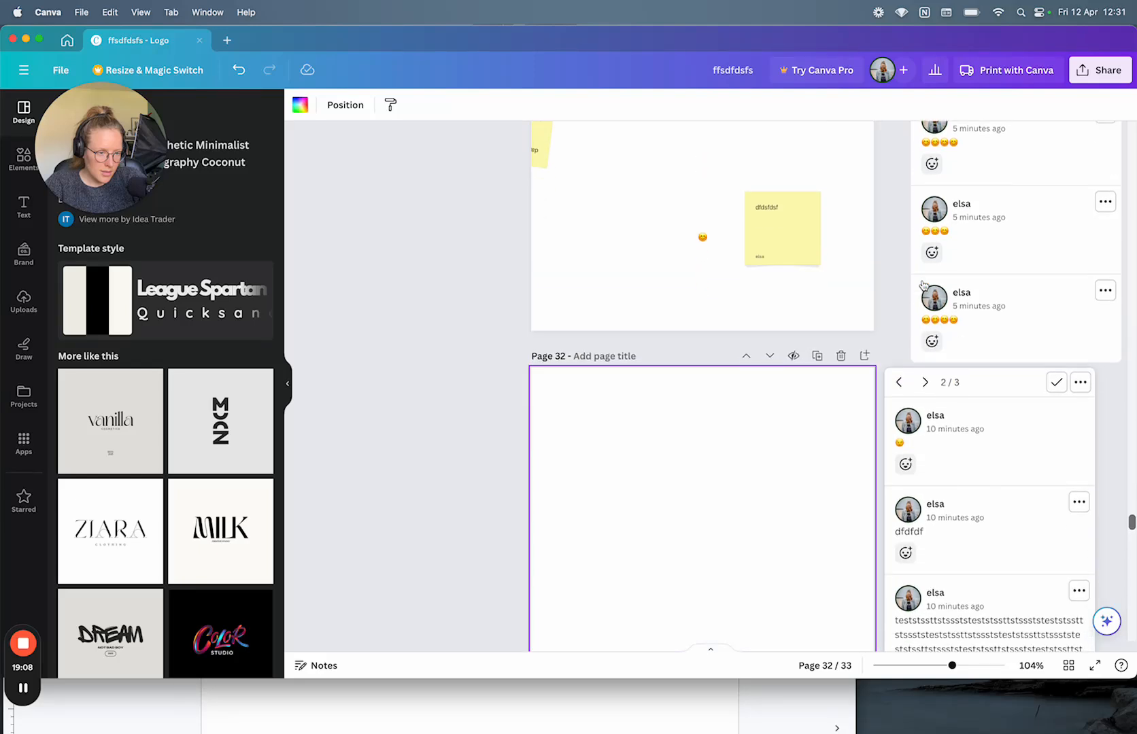
left_click(925, 365)
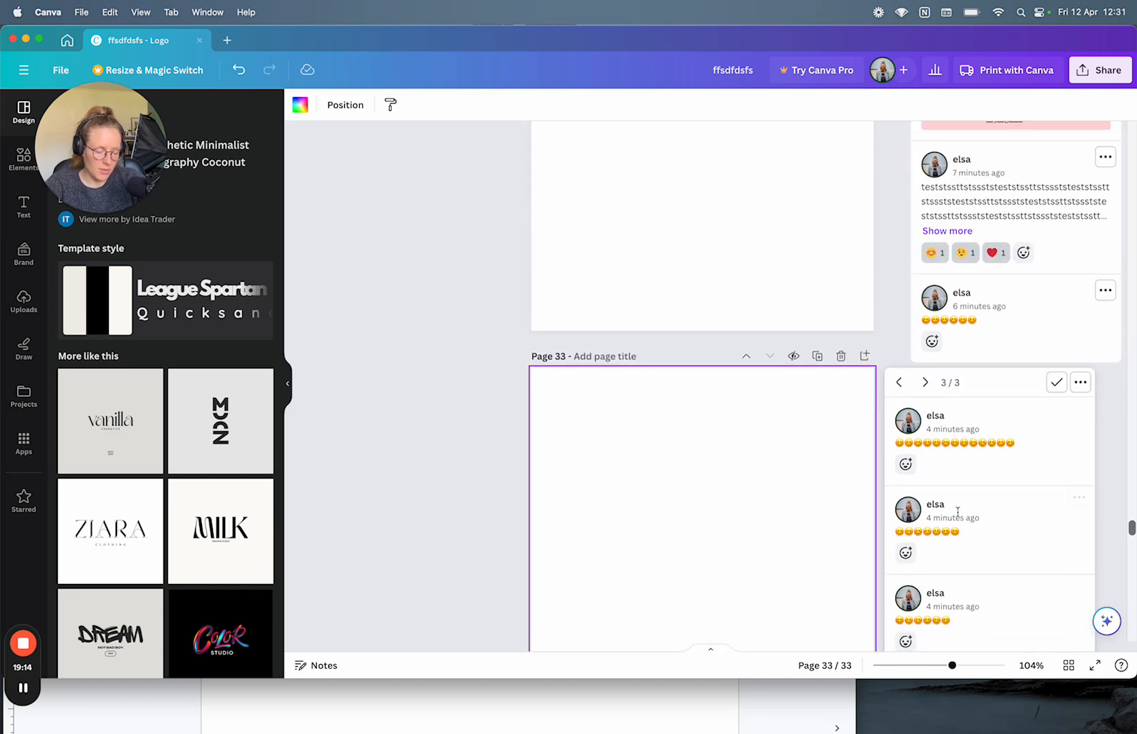
Step: Resolve several comment threads on pages 33 and 31, undoing some of the resolutions
left_click(1056, 382)
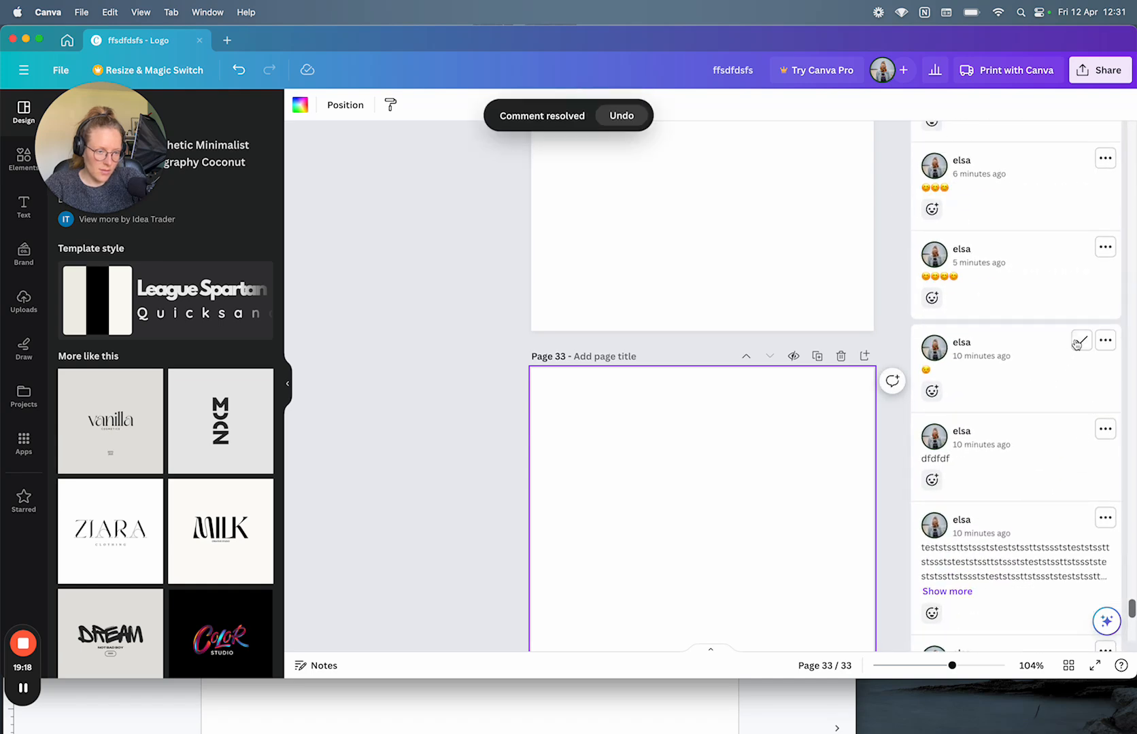
left_click(1078, 340)
scroll(1077, 367, "up", 10)
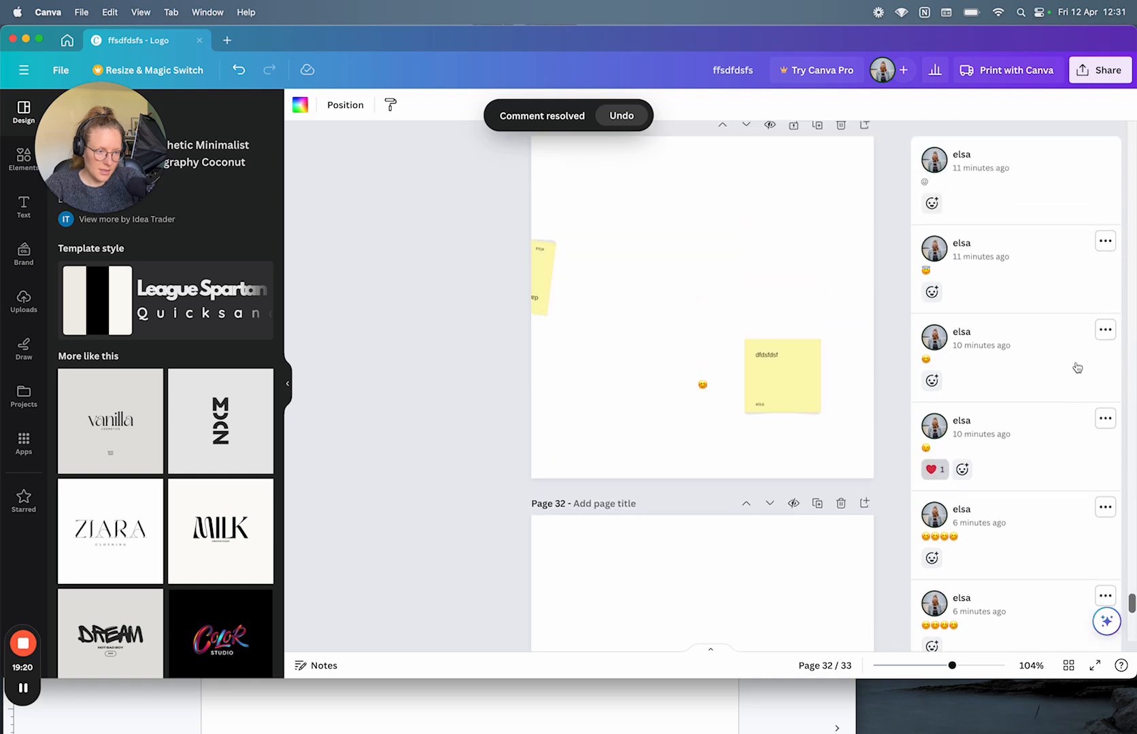
left_click(1080, 304)
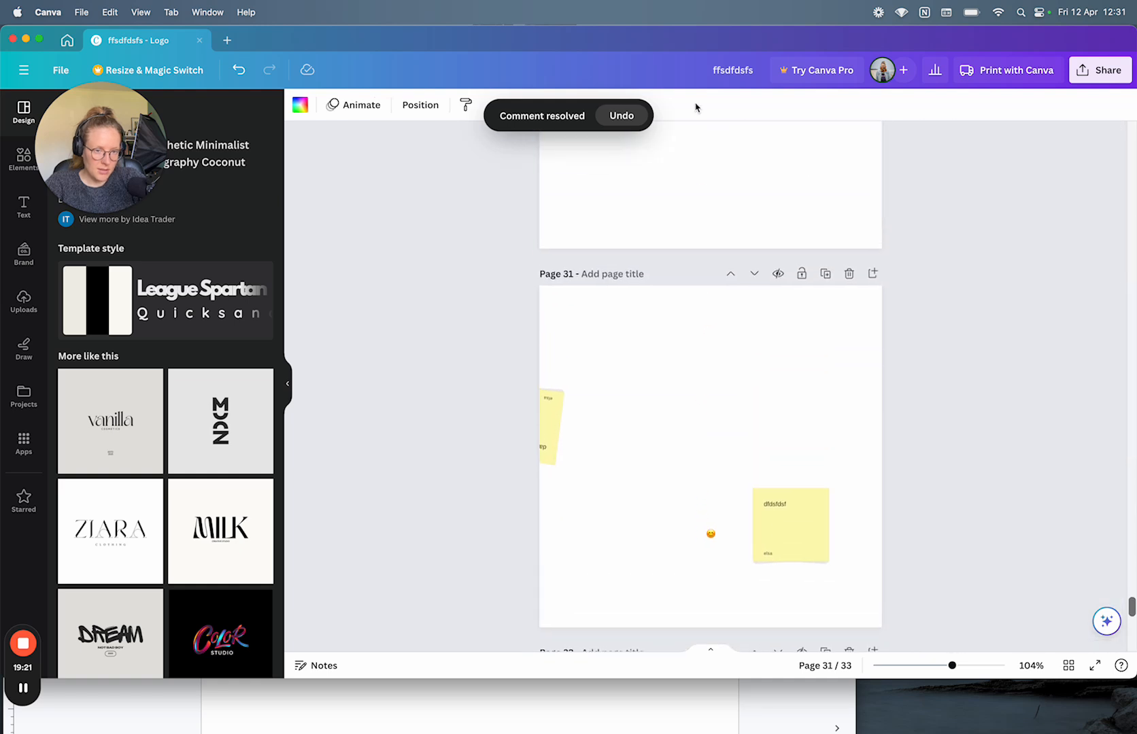
left_click(627, 116)
scroll(1047, 376, "down", 8)
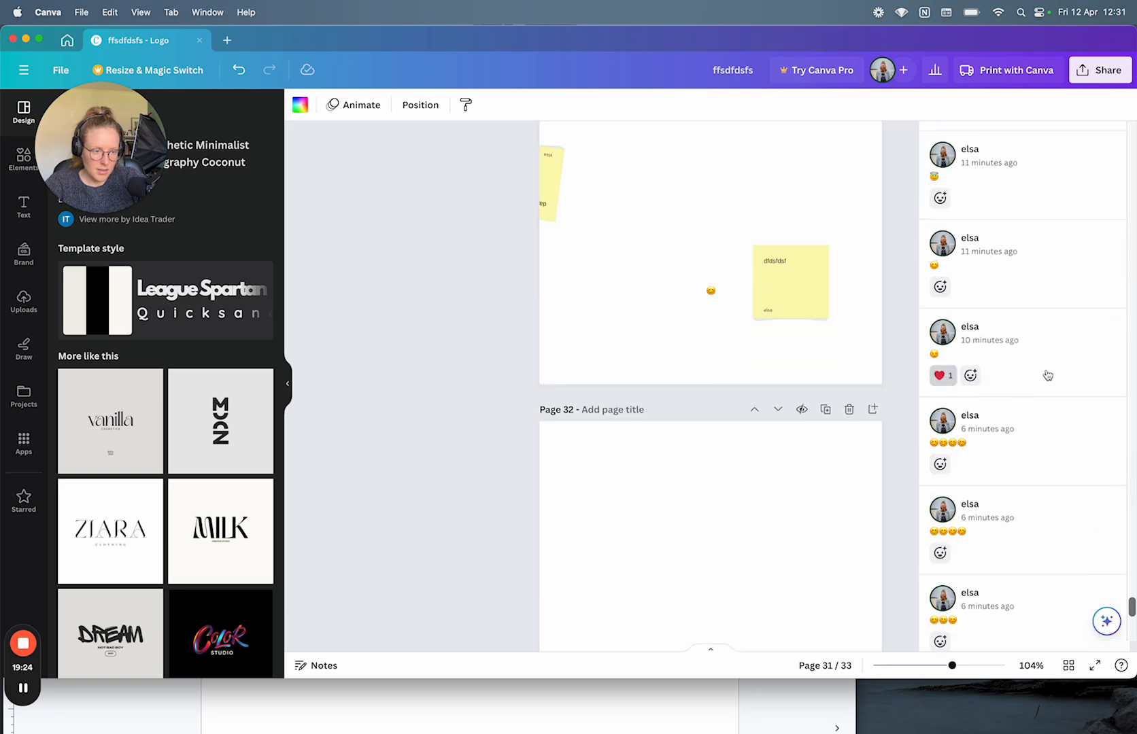
scroll(1048, 376, "up", 5)
scroll(1048, 376, "up", 3)
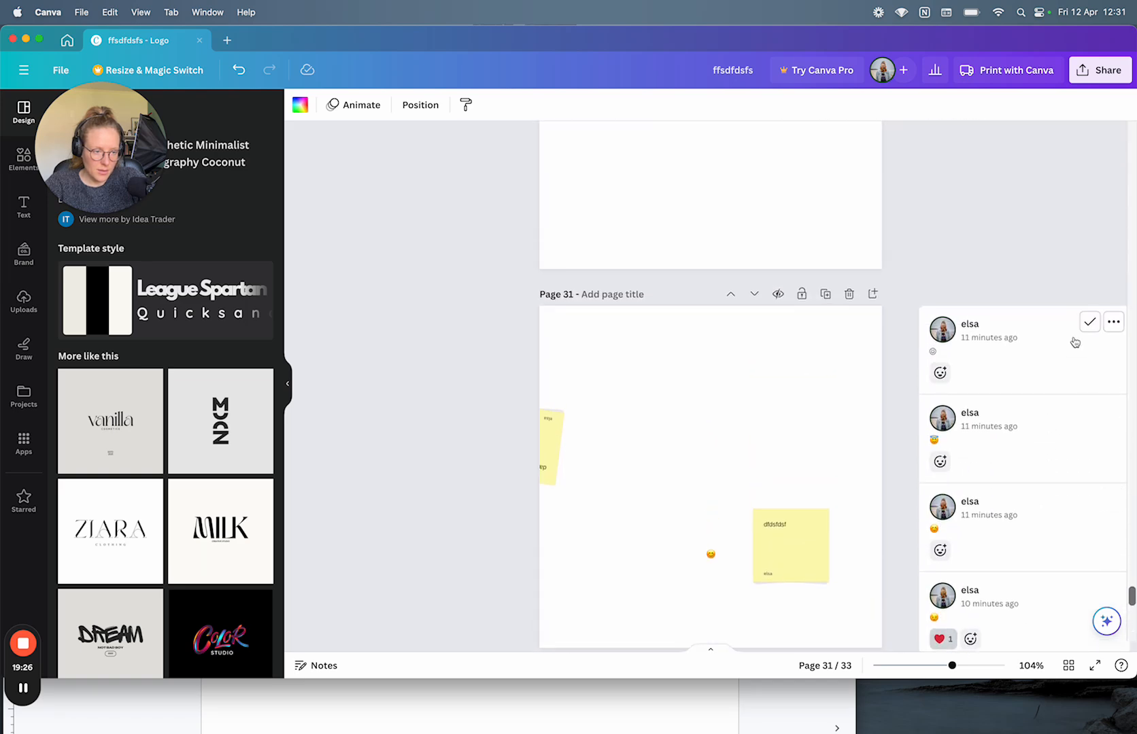
left_click(1088, 323)
left_click(627, 117)
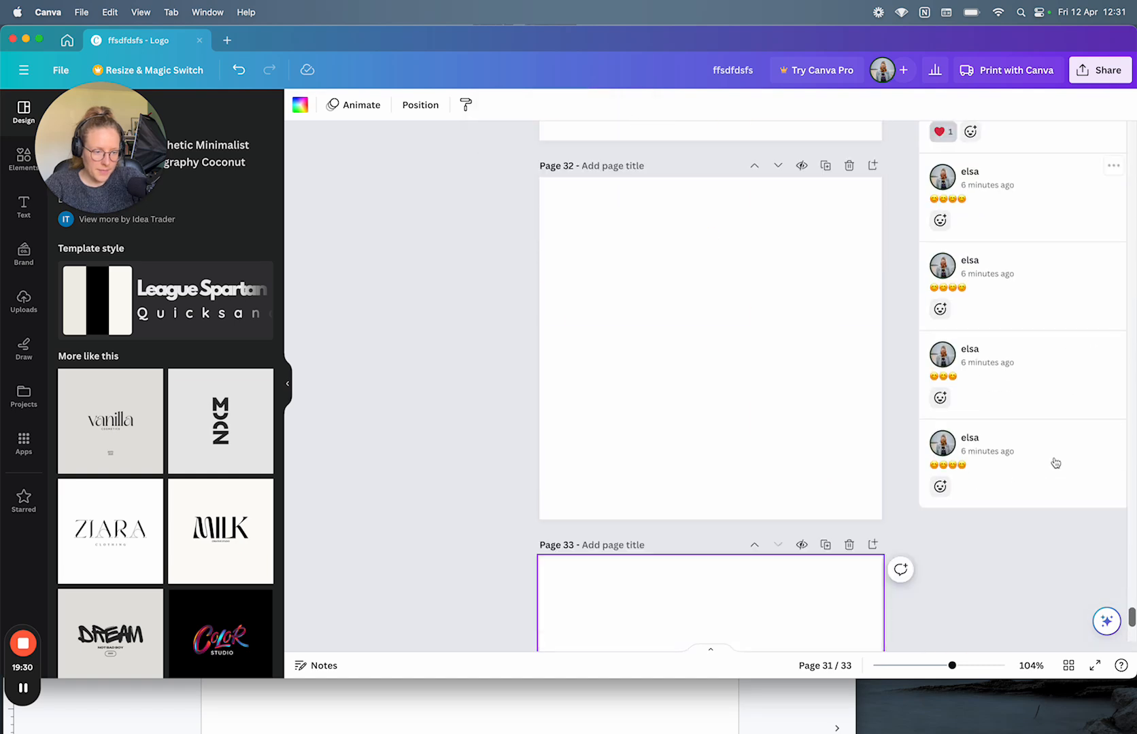
Step: Open page 33's empty speaker notes panel showing 0/5000 characters
scroll(1056, 456, "down", 8)
scroll(1055, 462, "down", 4)
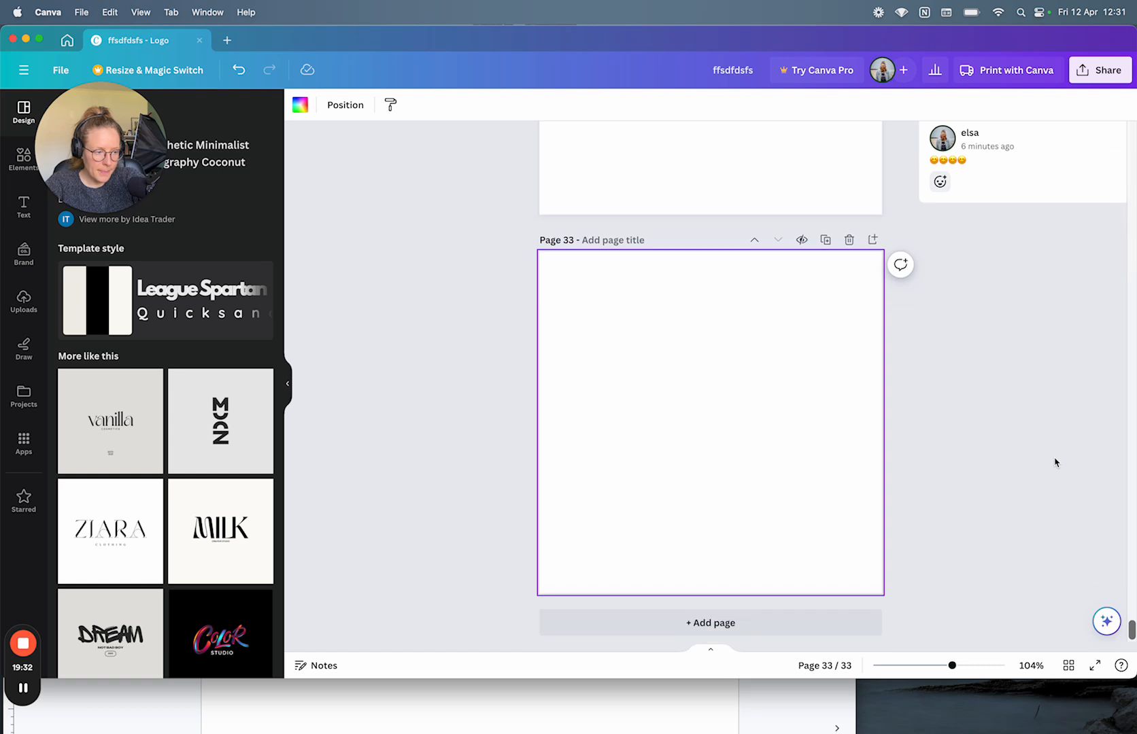
scroll(1056, 462, "up", 3)
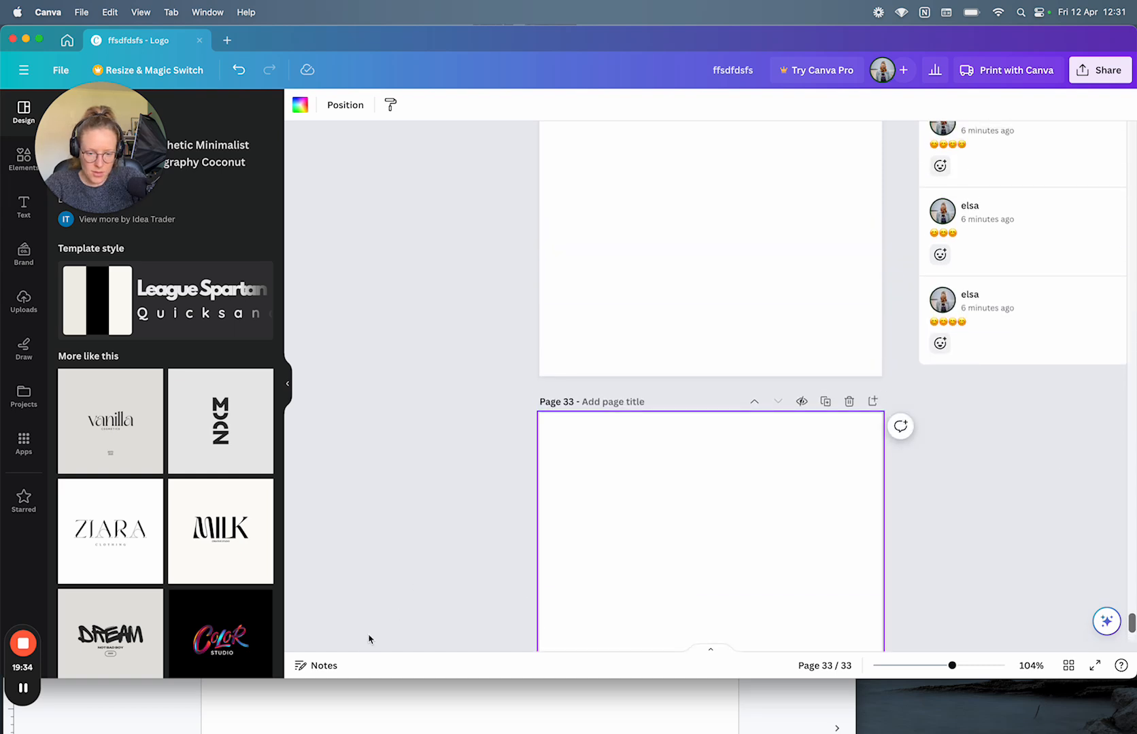
scroll(627, 561, "down", 3)
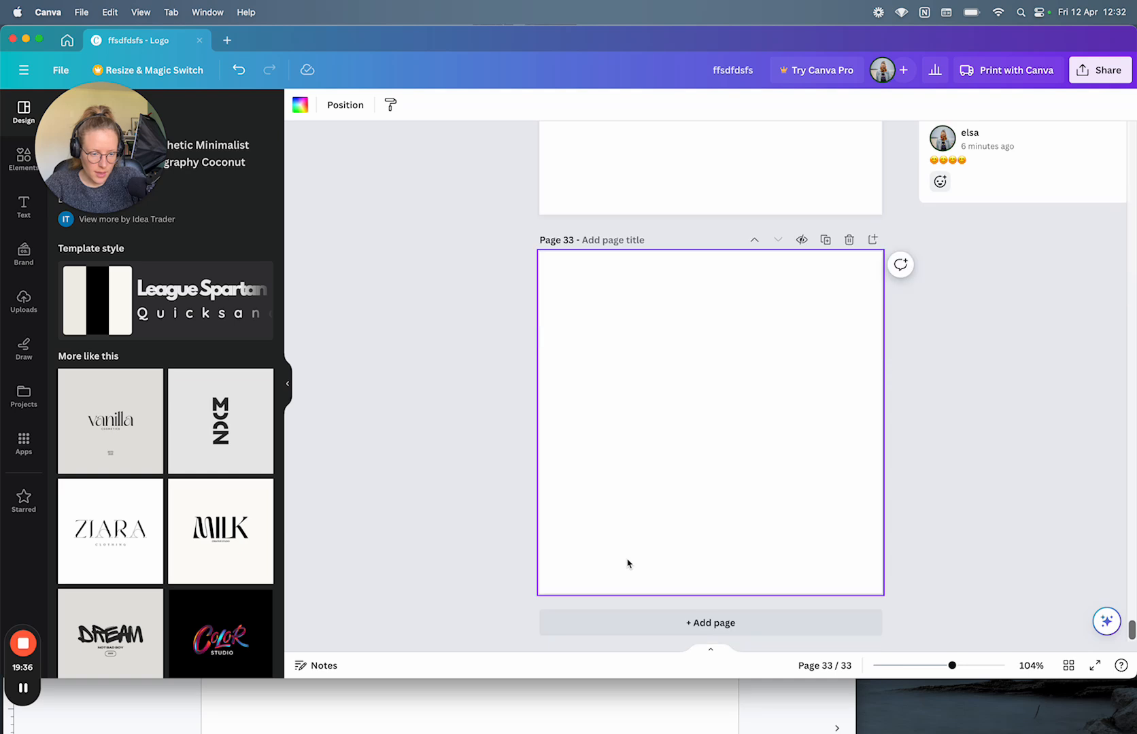
left_click(318, 666)
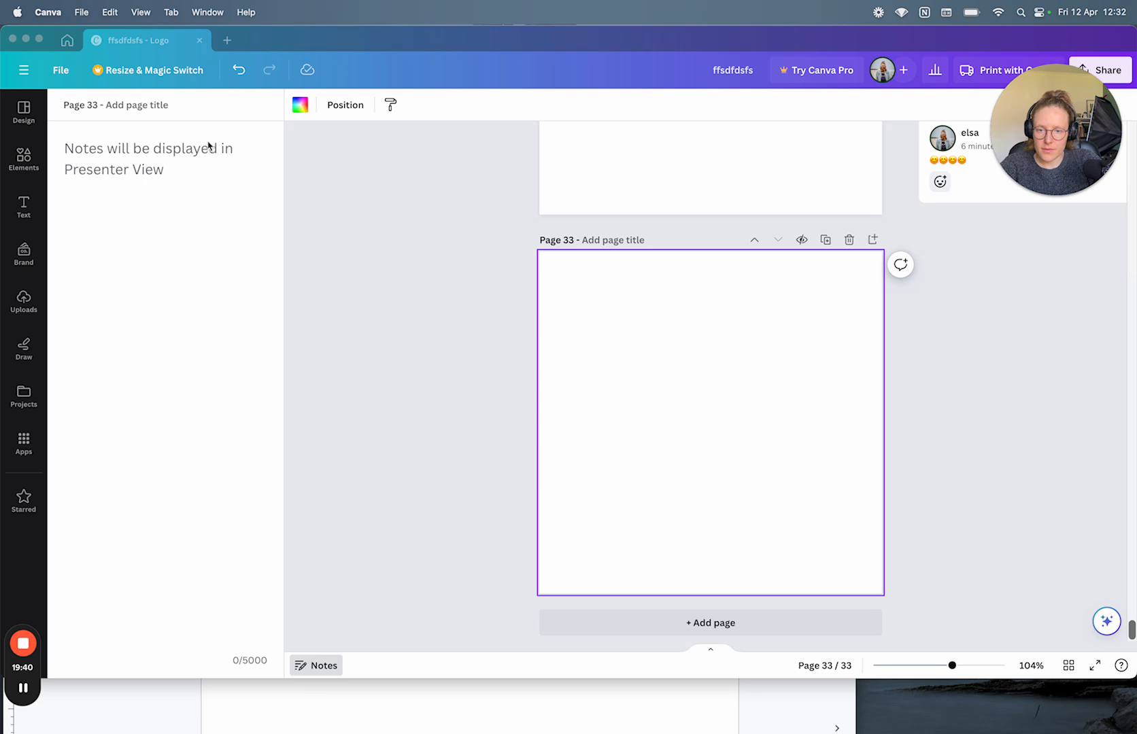
Step: Fill page 33's notes with pasted digits to 5000 characters, then try adding spaces past the limit
key("super+v")
key("super+v")
key("super+v")
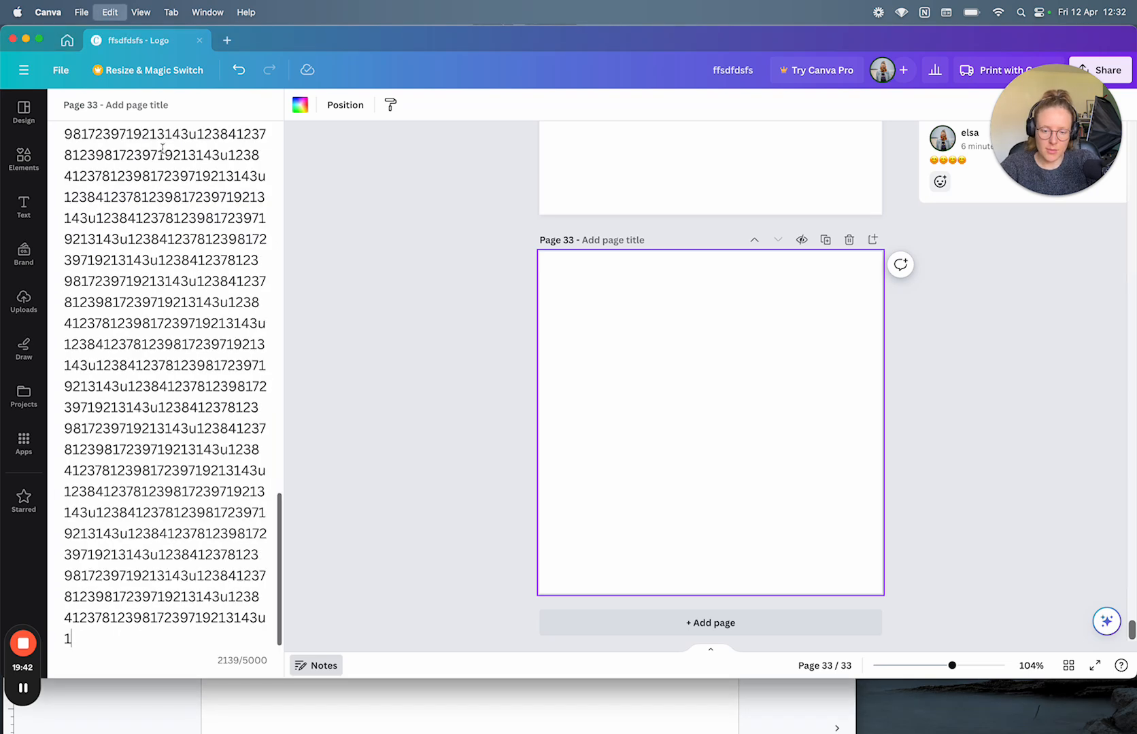
key("super+v")
key("super+v")
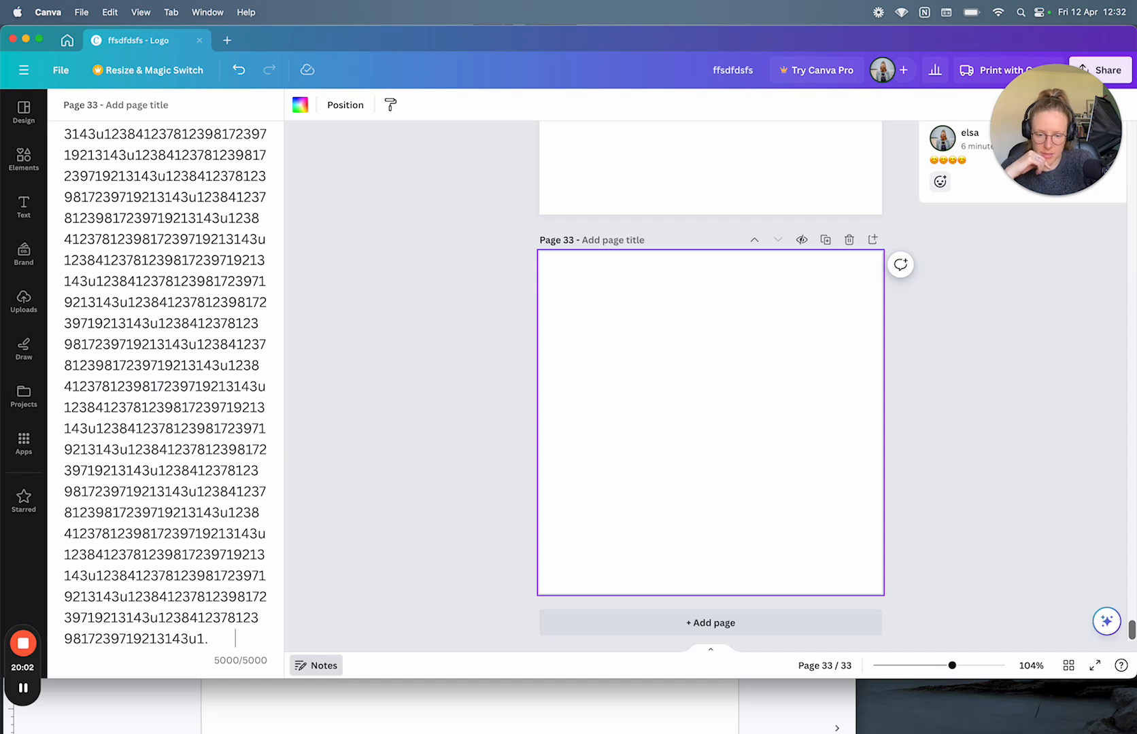
key("space")
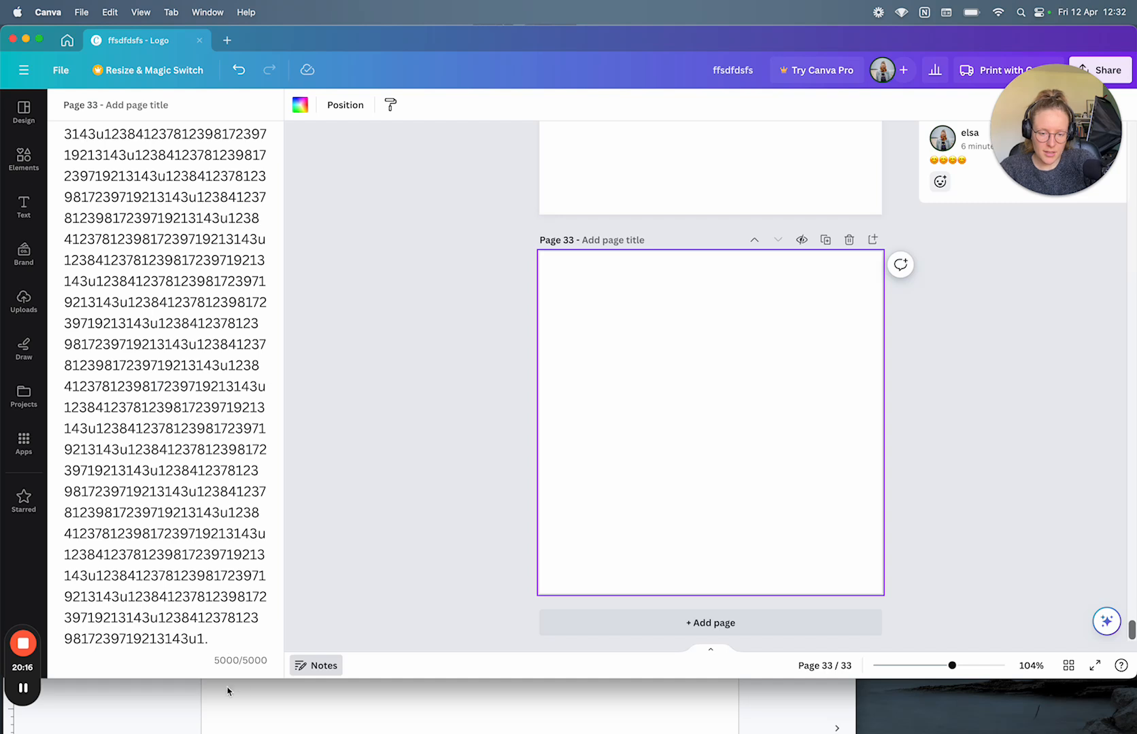
key("space")
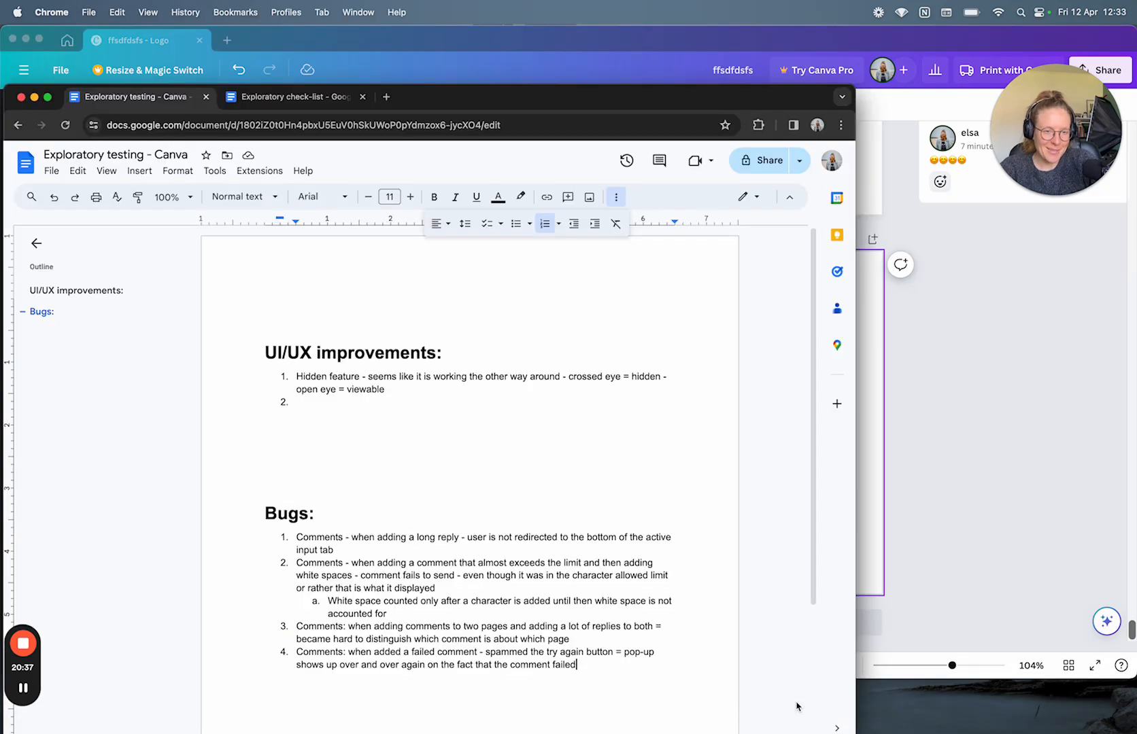
key("super+Tab")
Step: Add bug 5: every character past the notes limit gets its own limit-exceeded error pop-up
left_click_drag(533, 110, 692, 198)
scroll(643, 415, "down", 3)
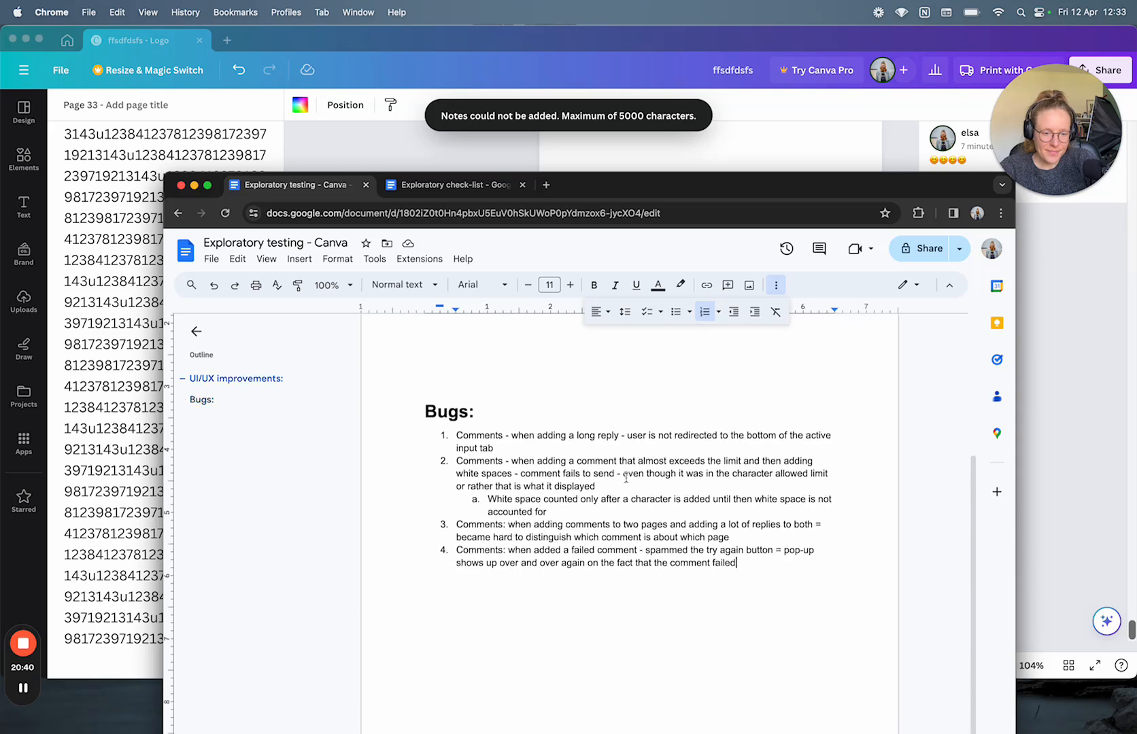
key("Return")
type("Notes:")
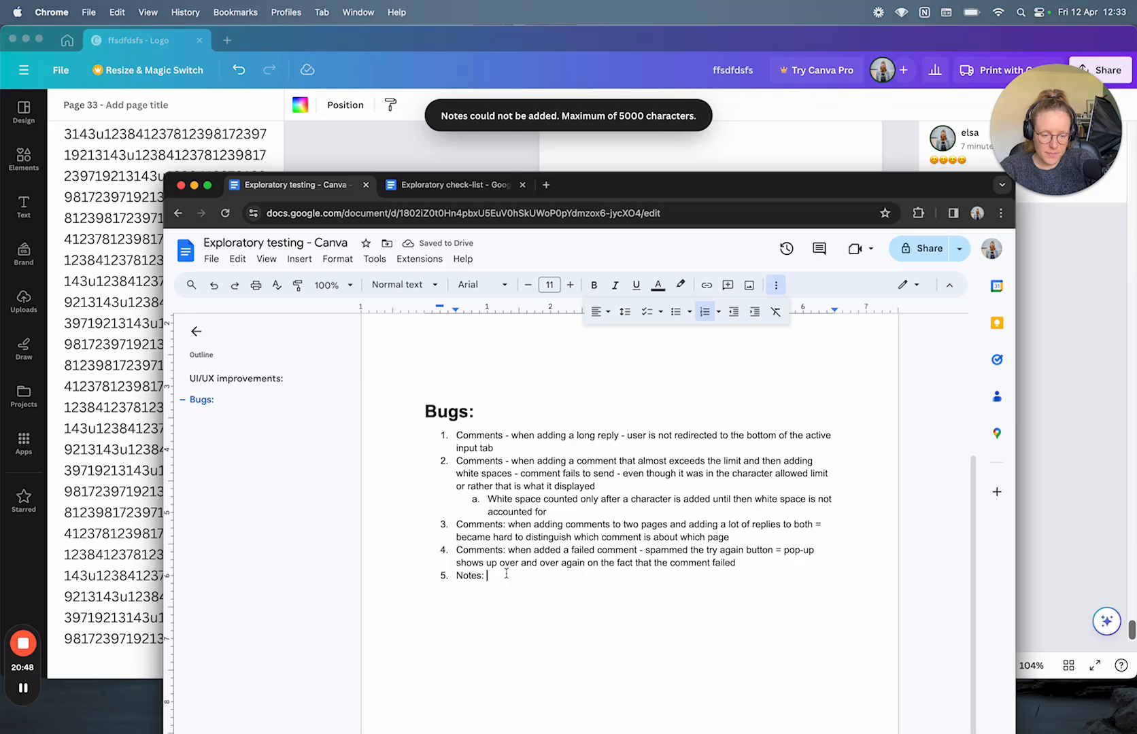
type("b")
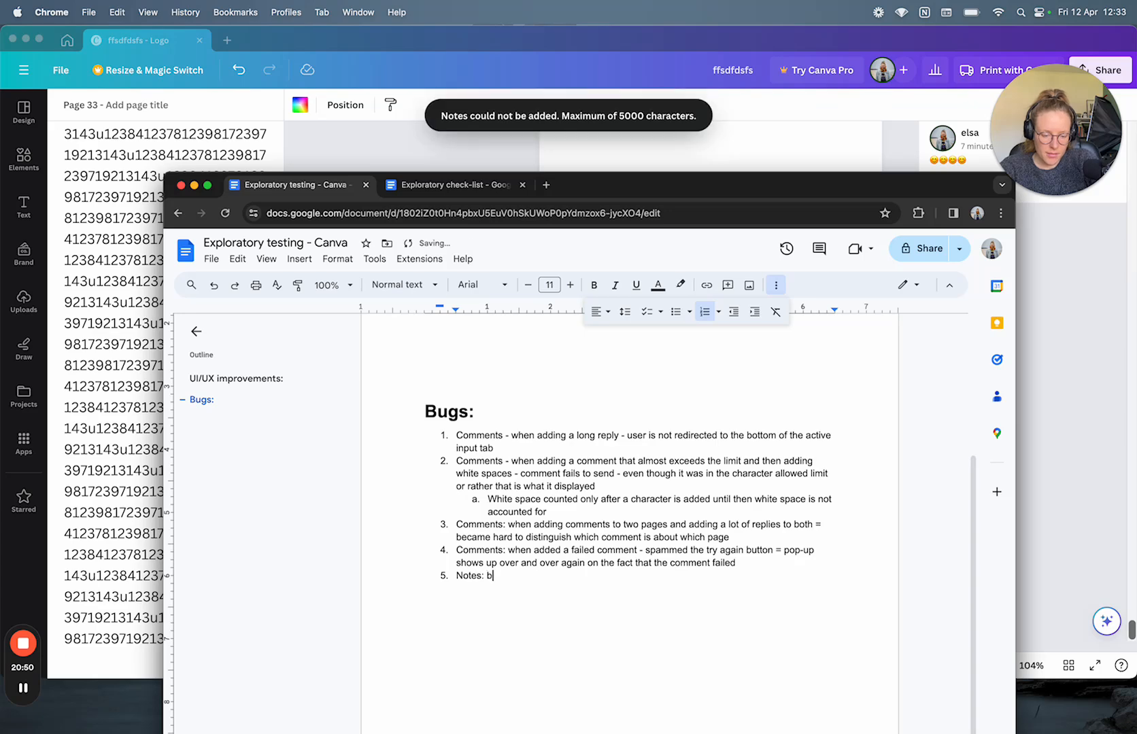
type("ascially ")
type("every character exceeding t")
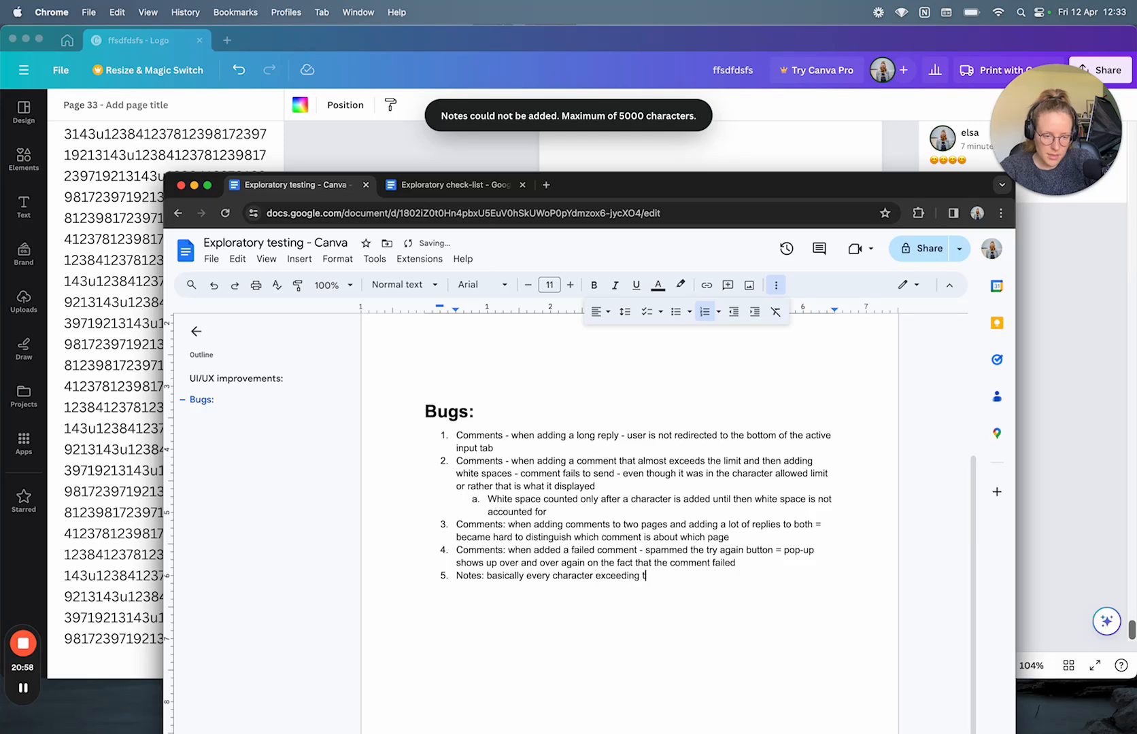
type("he limit - gets its own")
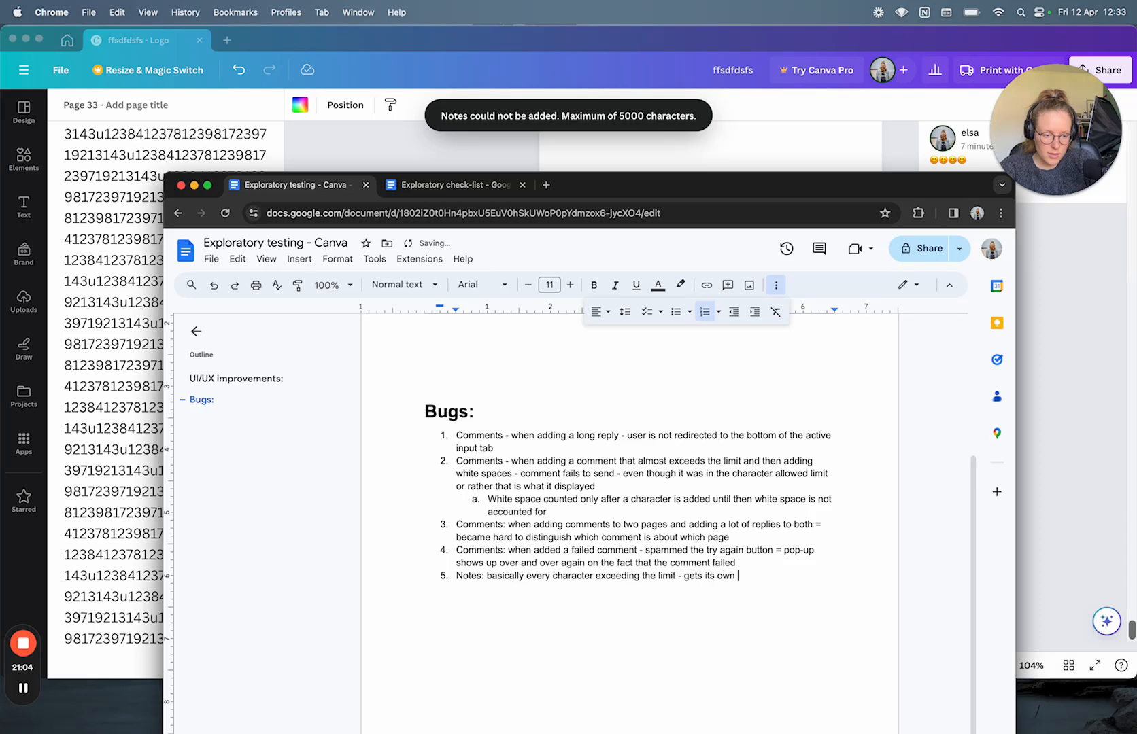
type(" error pop-up that t")
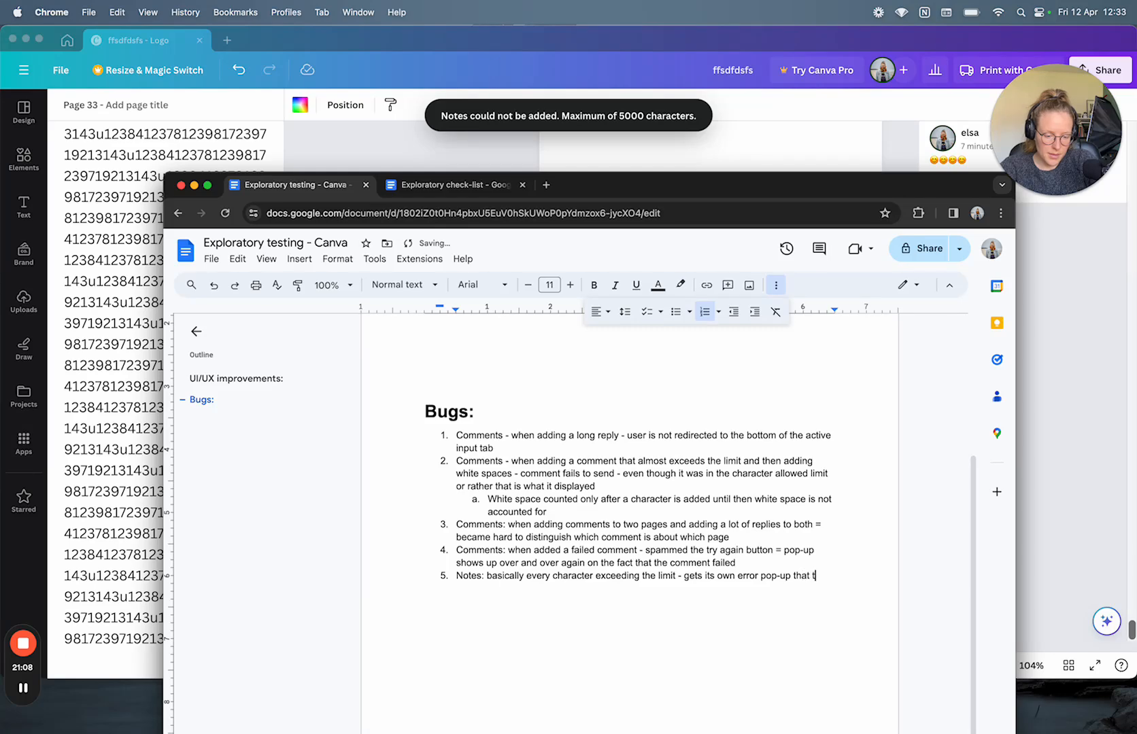
type("has ")
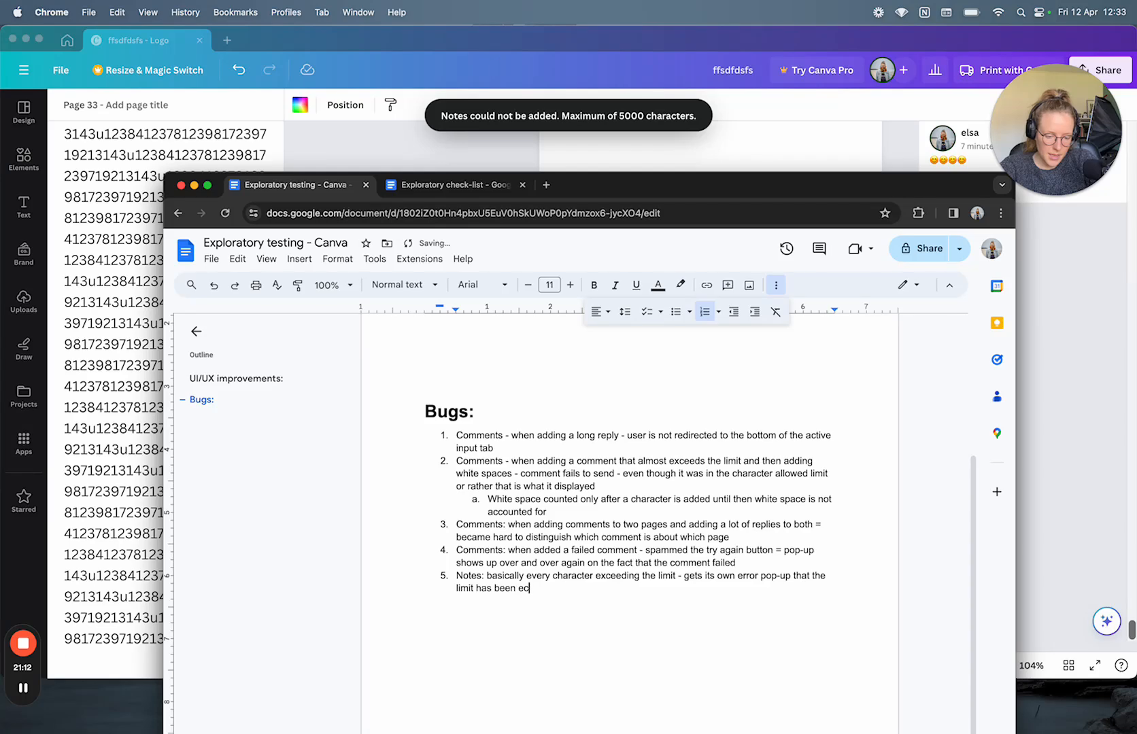
type("been exceeded")
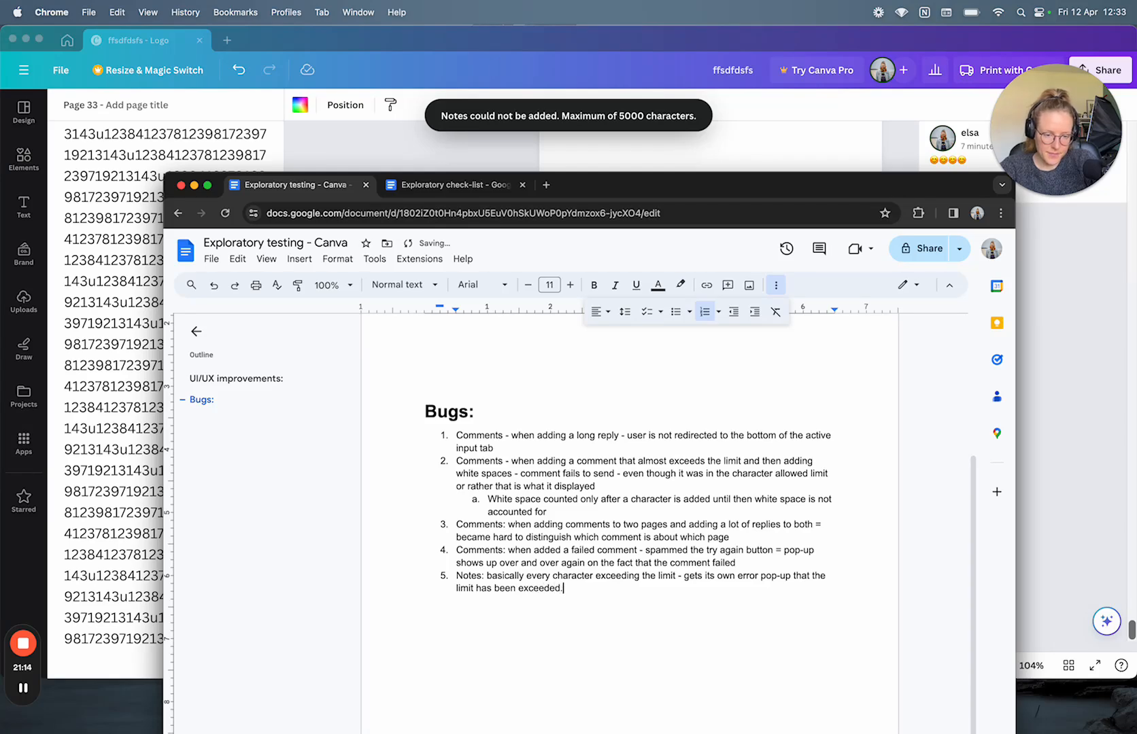
key("Return")
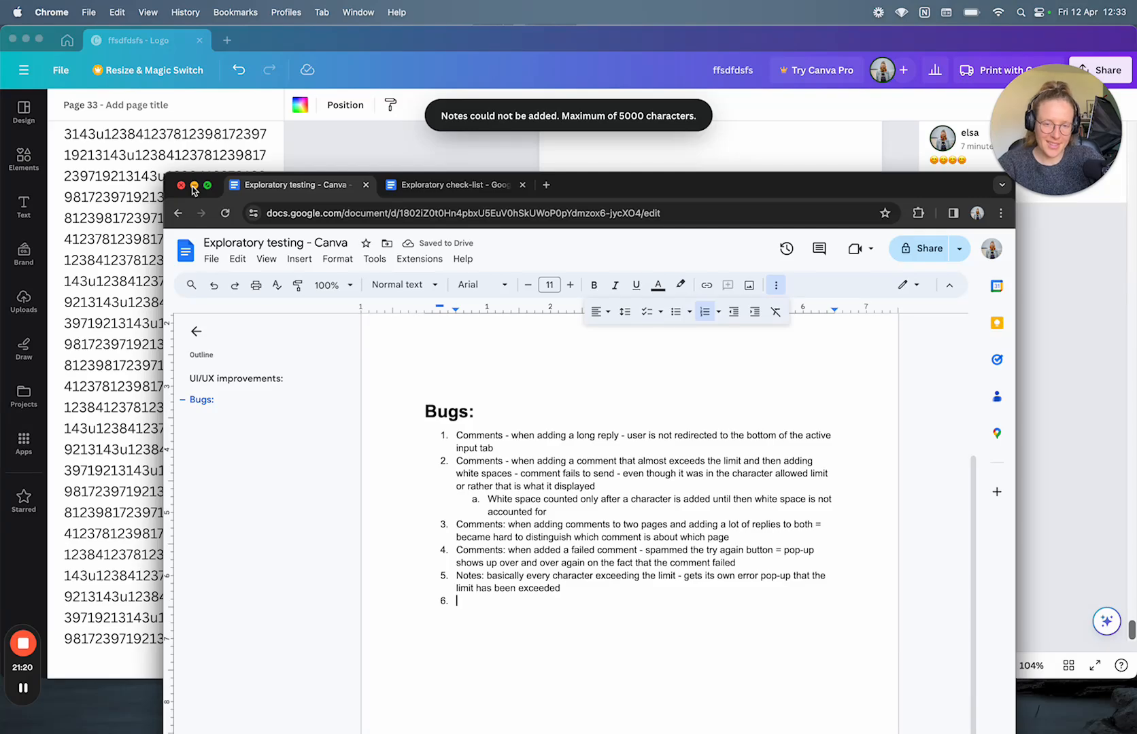
Step: Back in Canva, close and reopen page 33's full 5000/5000 notes panel
left_click(193, 190)
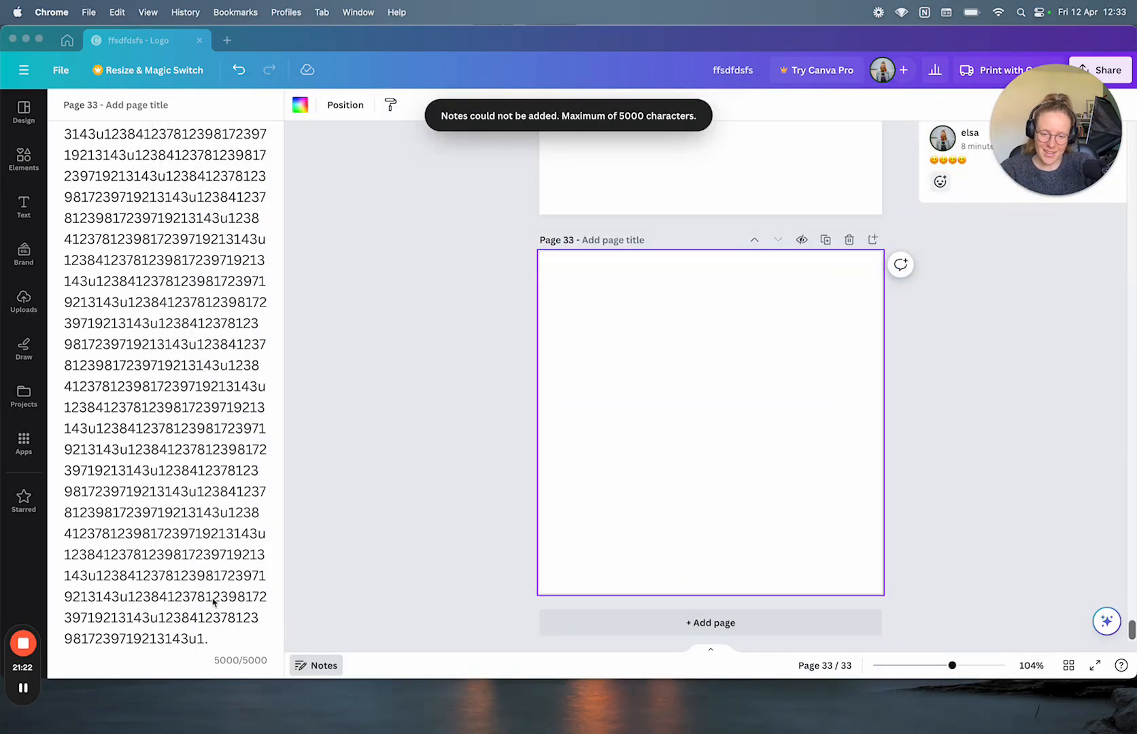
scroll(213, 602, "up", 15)
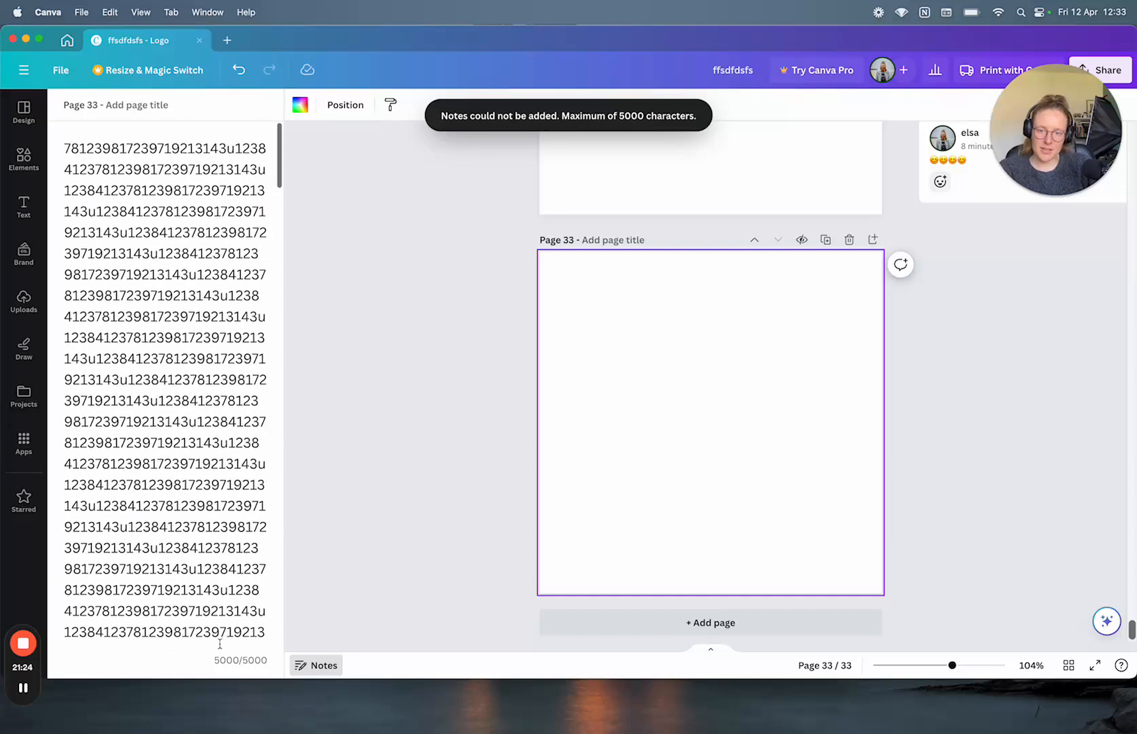
scroll(219, 644, "down", 8)
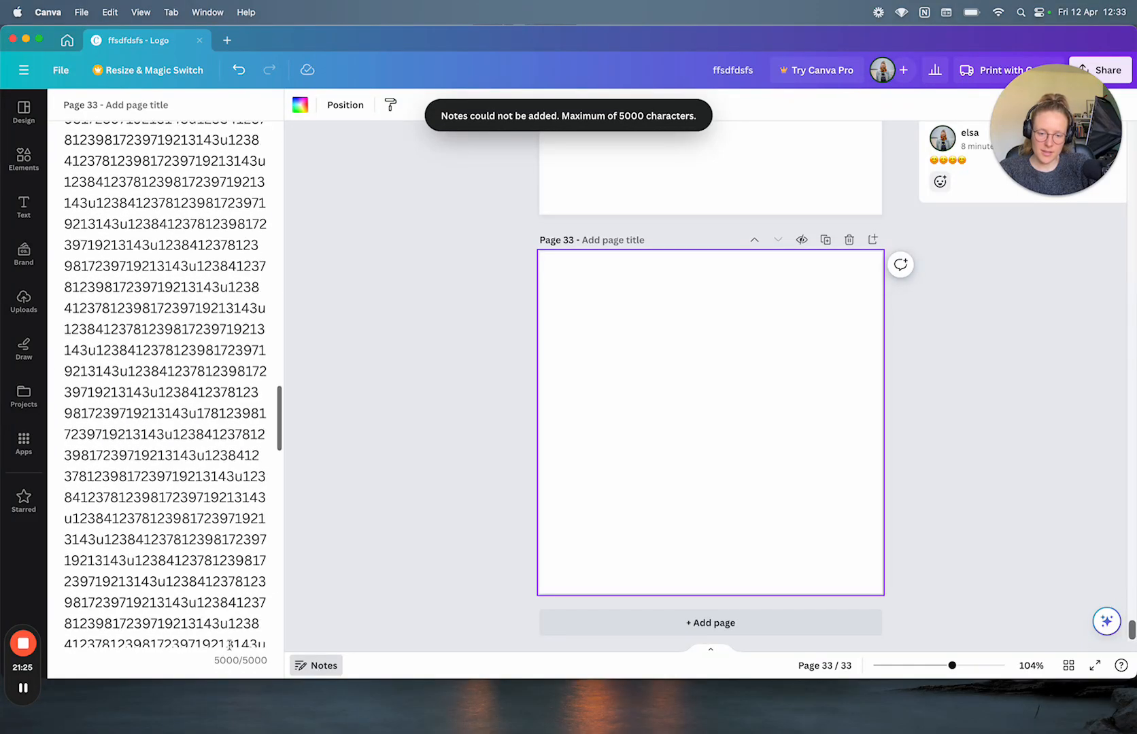
left_click(311, 667)
left_click(311, 666)
scroll(172, 502, "down", 3)
scroll(172, 502, "down", 6)
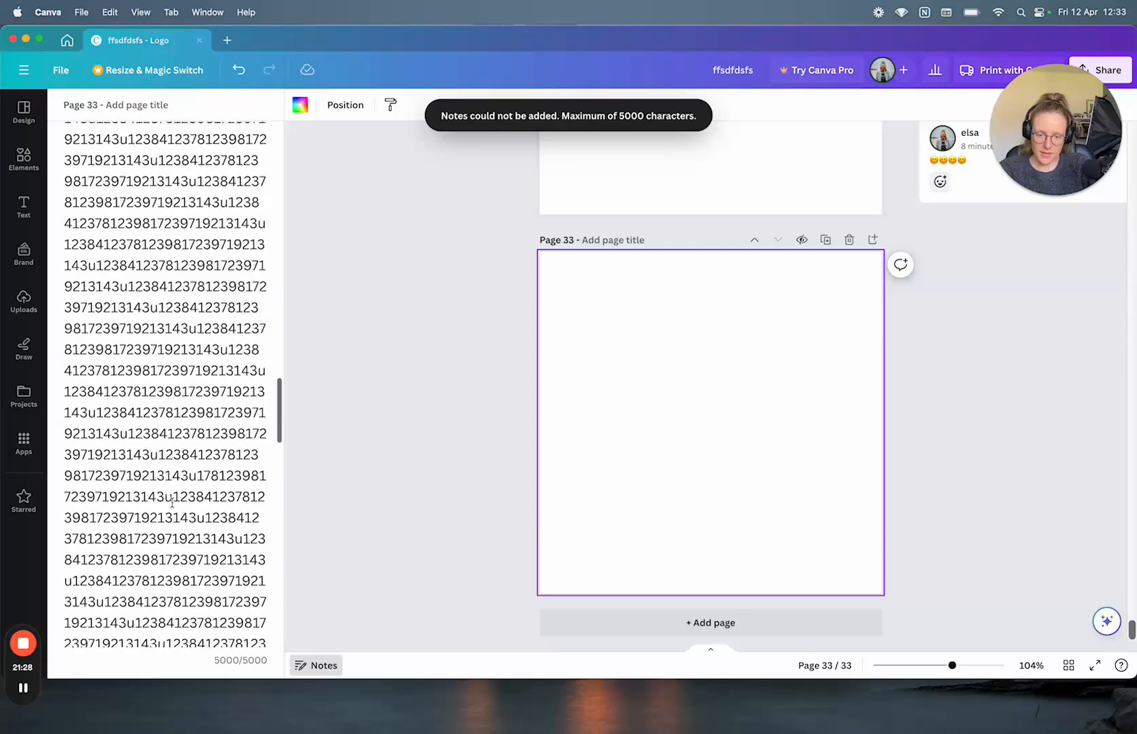
scroll(172, 503, "up", 8)
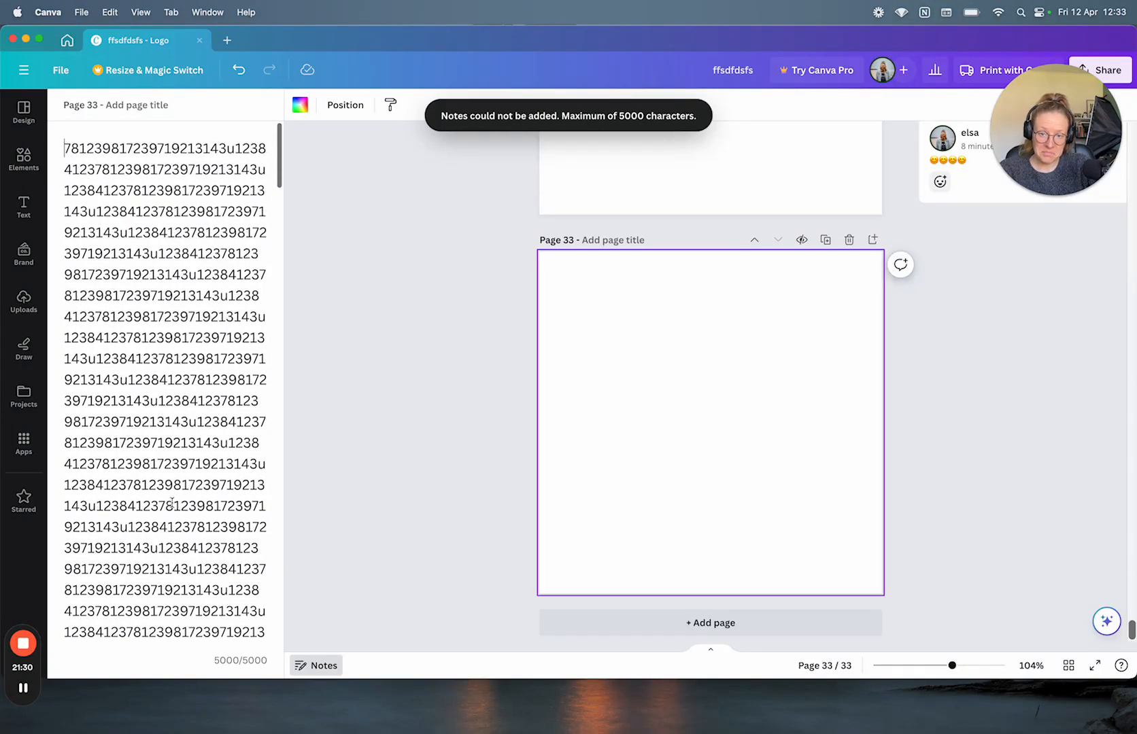
scroll(172, 502, "down", 10)
Step: Title page 33 'asdsadadas', then switch to page 32 and back to page 33
left_click(125, 107)
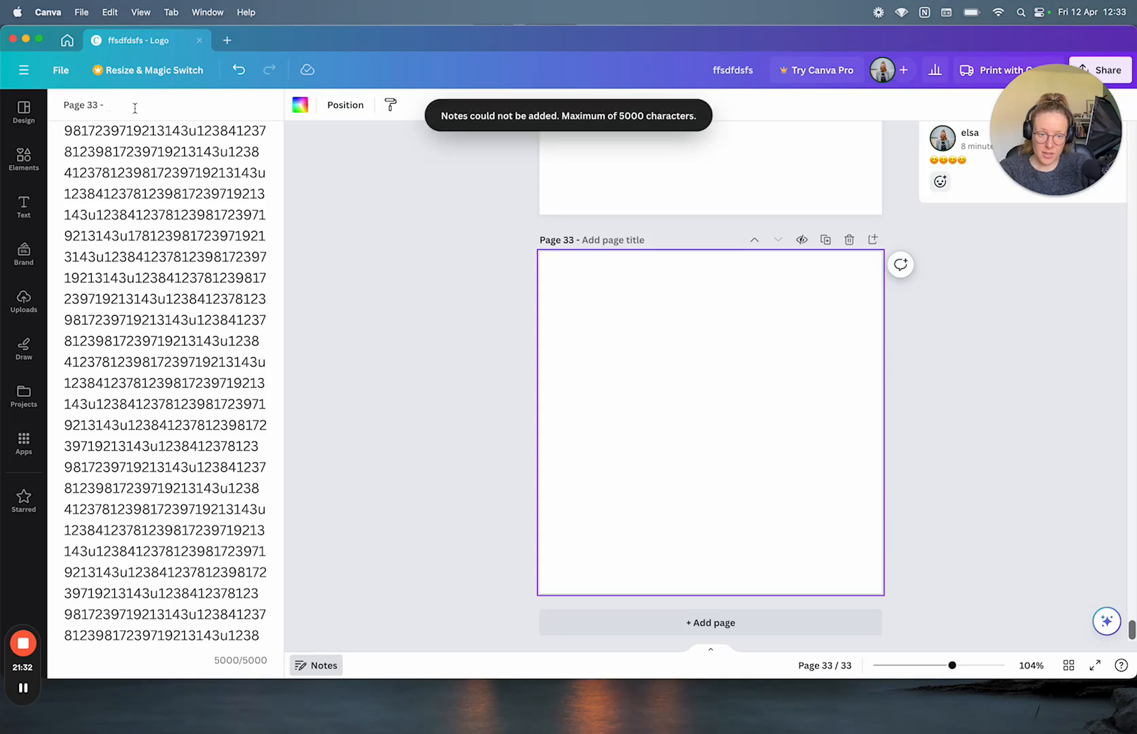
type("asdsadadas")
left_click(348, 333)
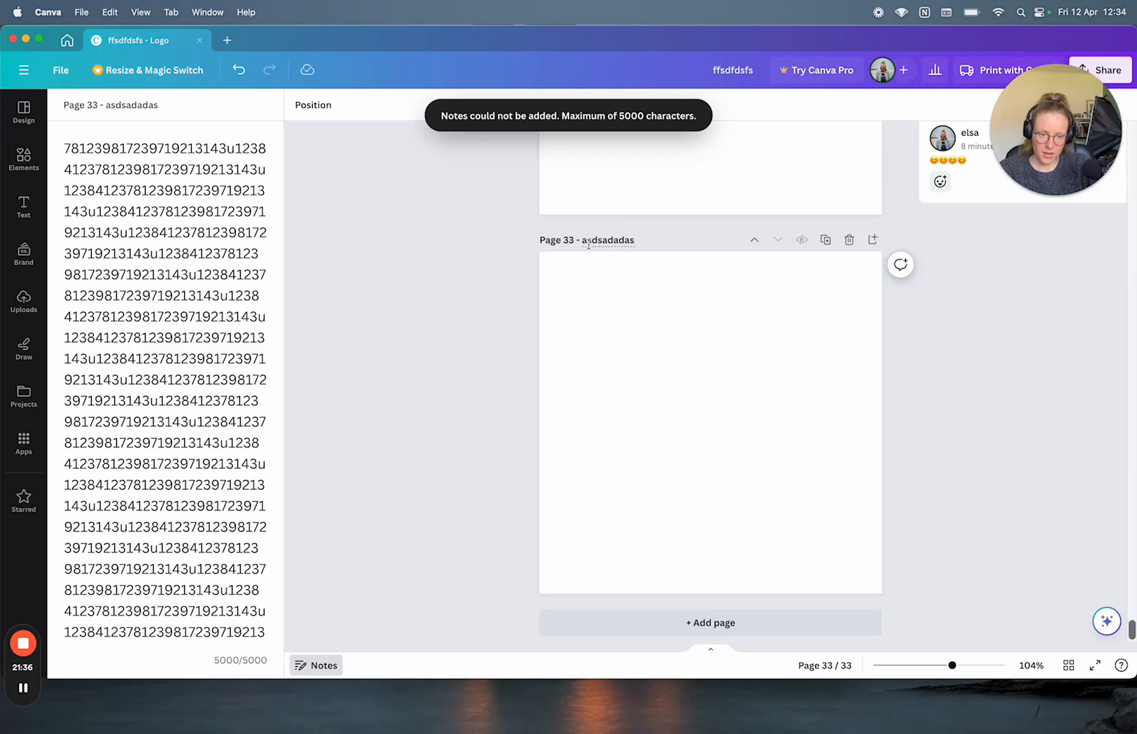
scroll(525, 375, "up", 4)
left_click(638, 303)
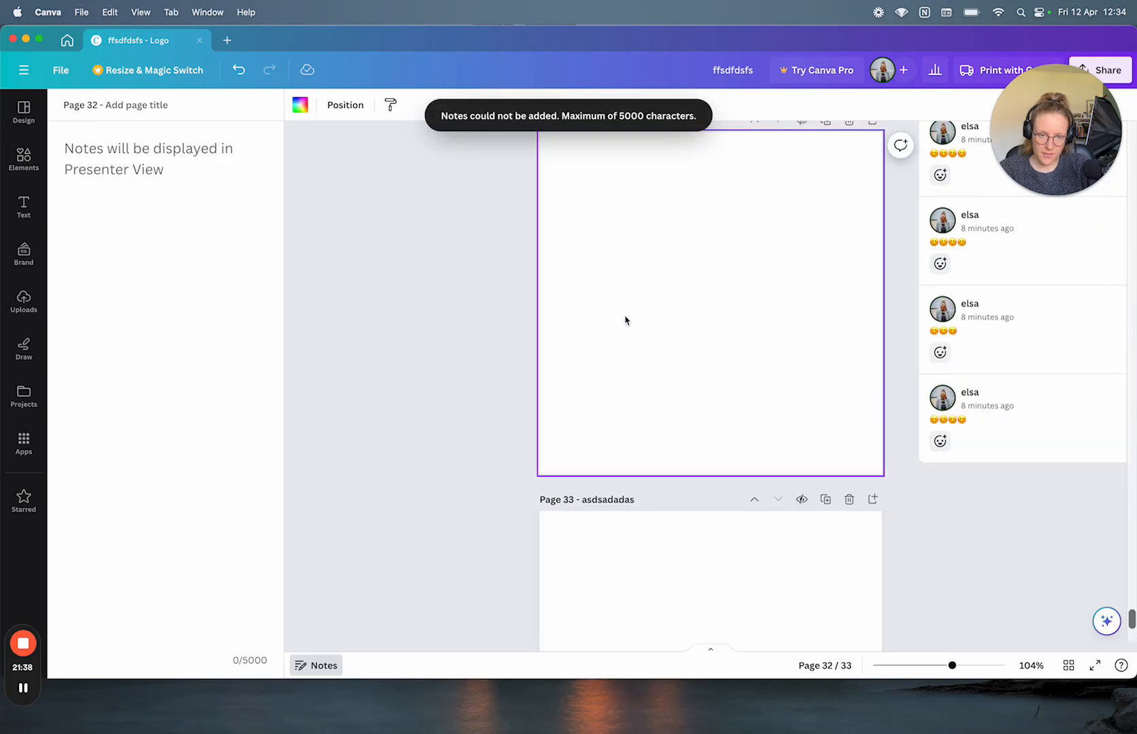
left_click(618, 615)
scroll(618, 616, "down", 4)
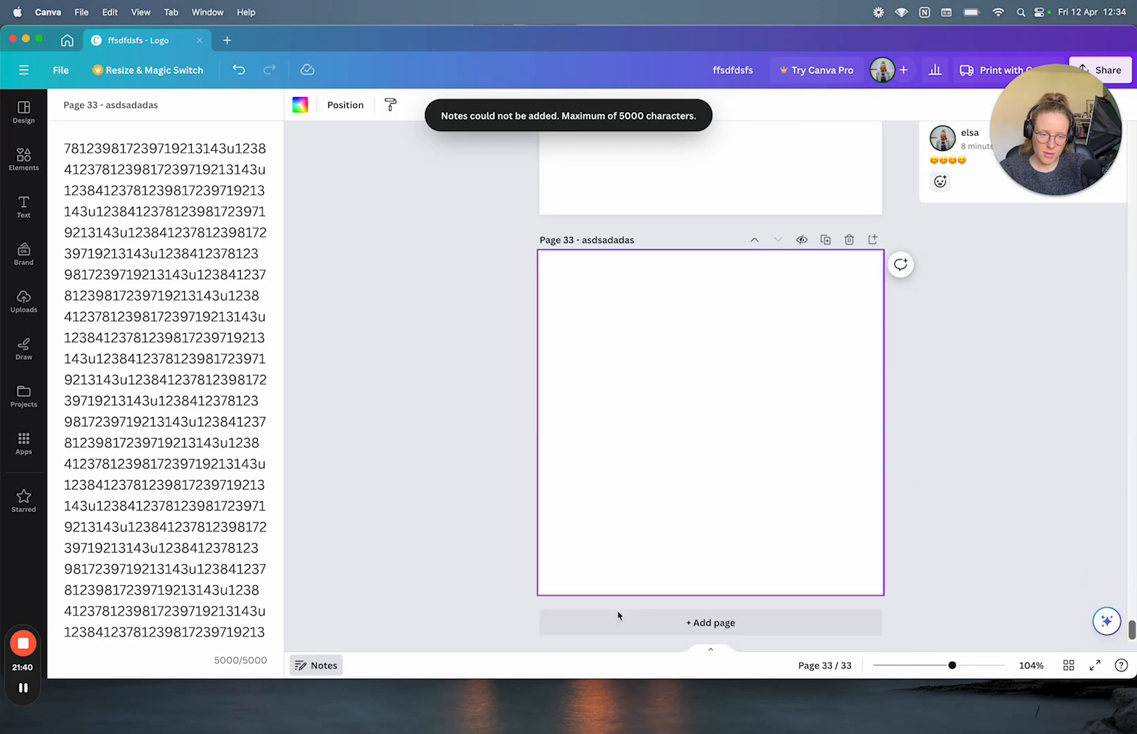
scroll(189, 493, "up", 10)
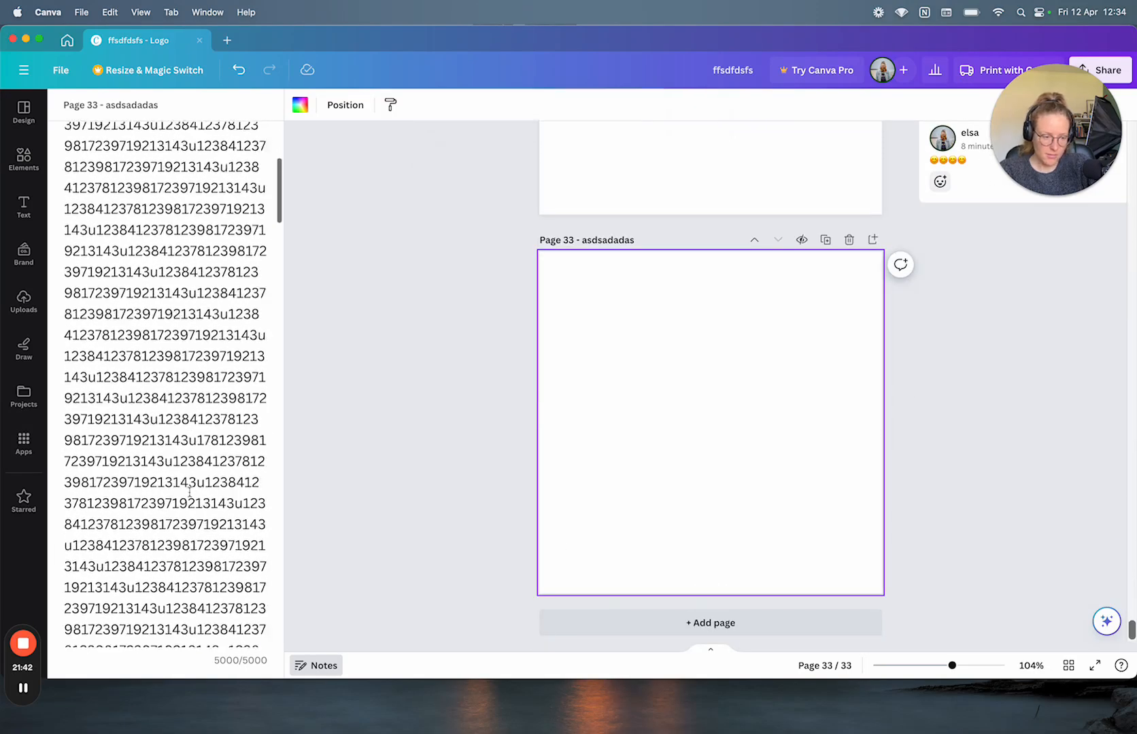
Step: Show, hide, and reshow the page thumbnail strip, scrolling it back toward page 1
left_click(712, 651)
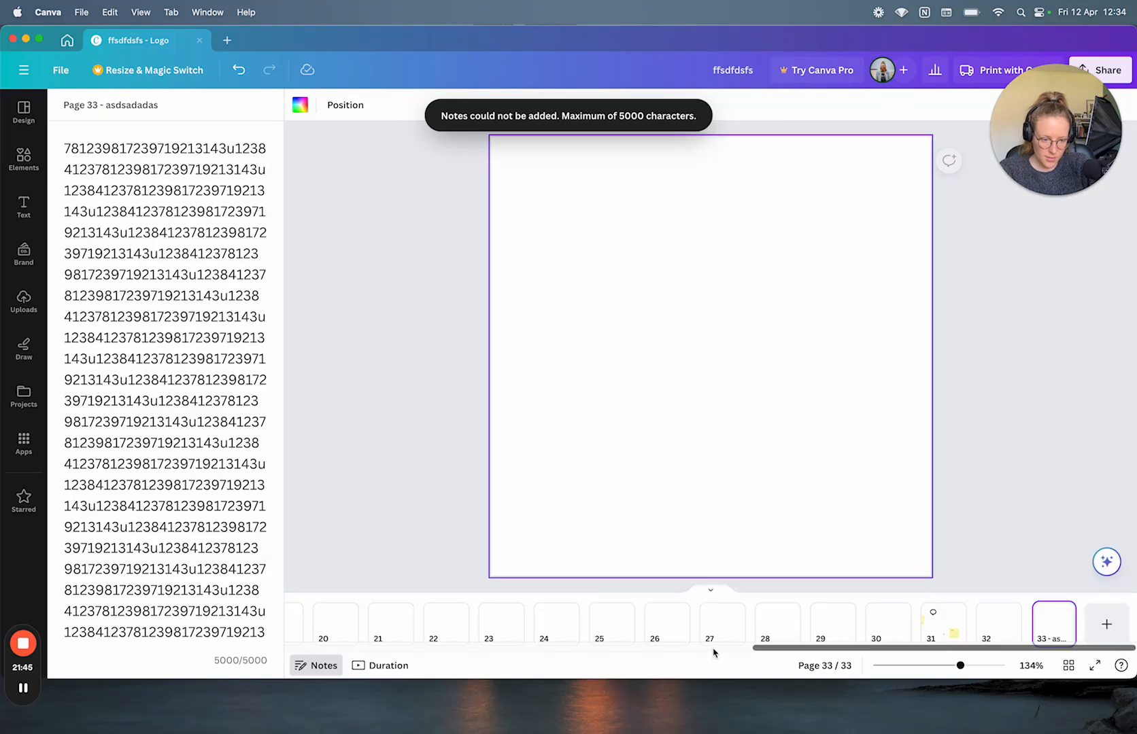
left_click(712, 589)
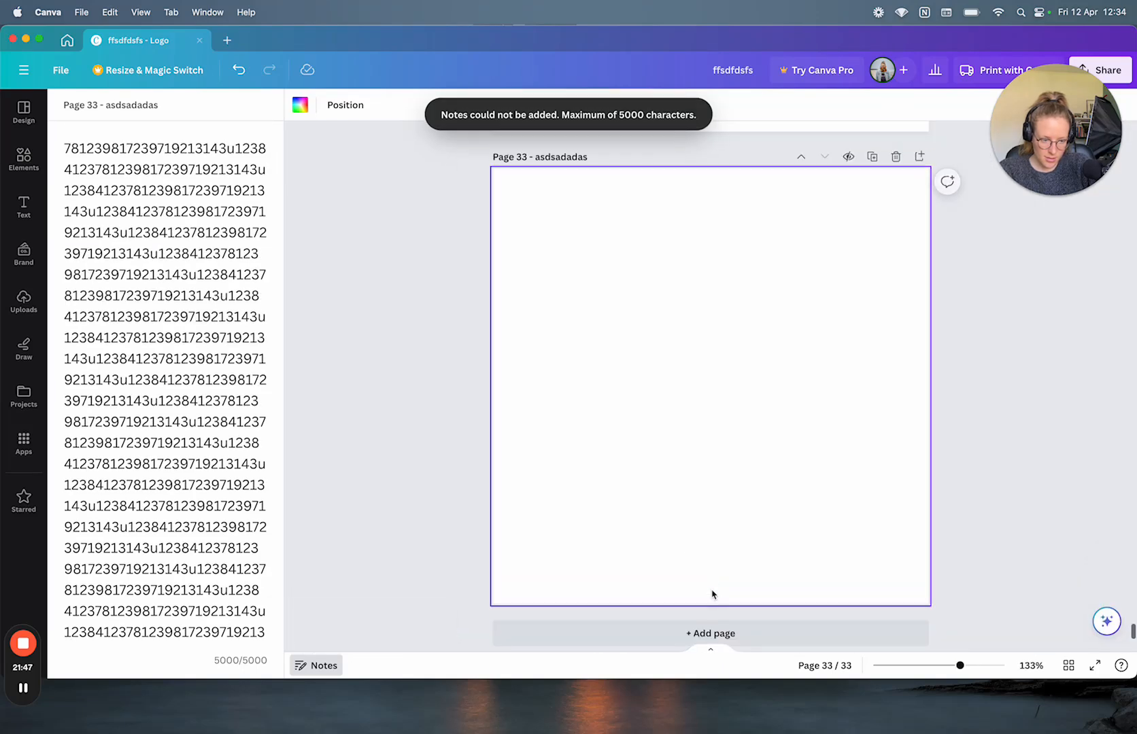
left_click(710, 652)
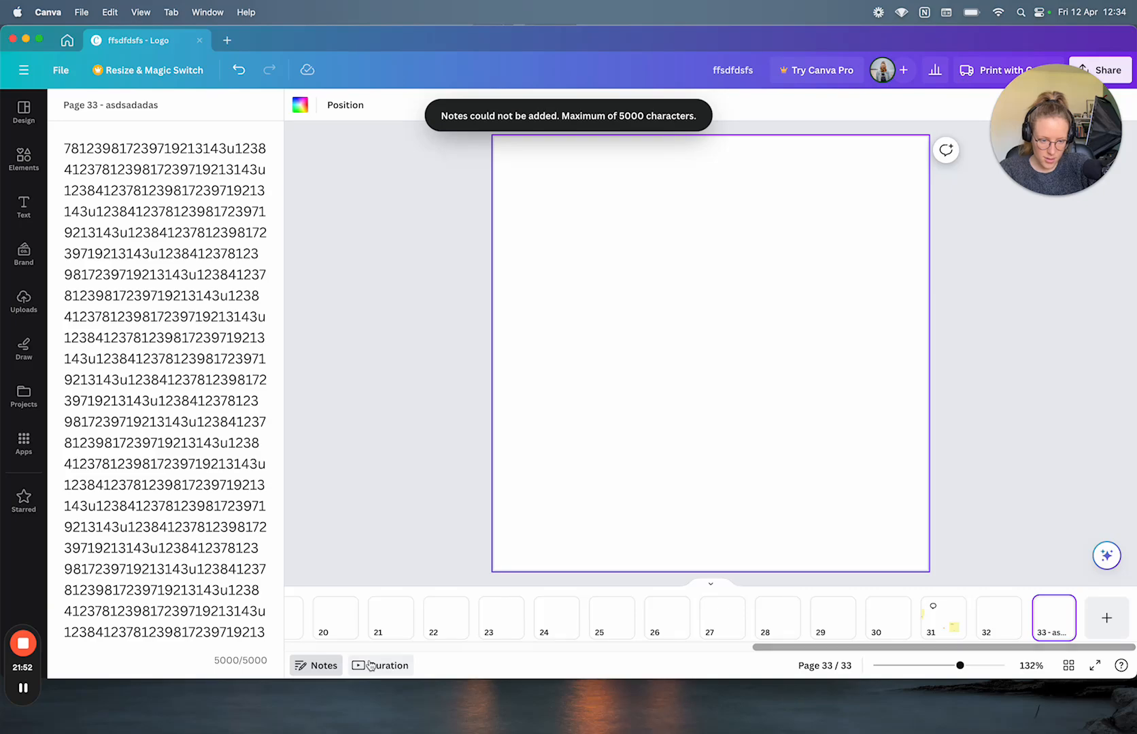
scroll(175, 534, "down", 15)
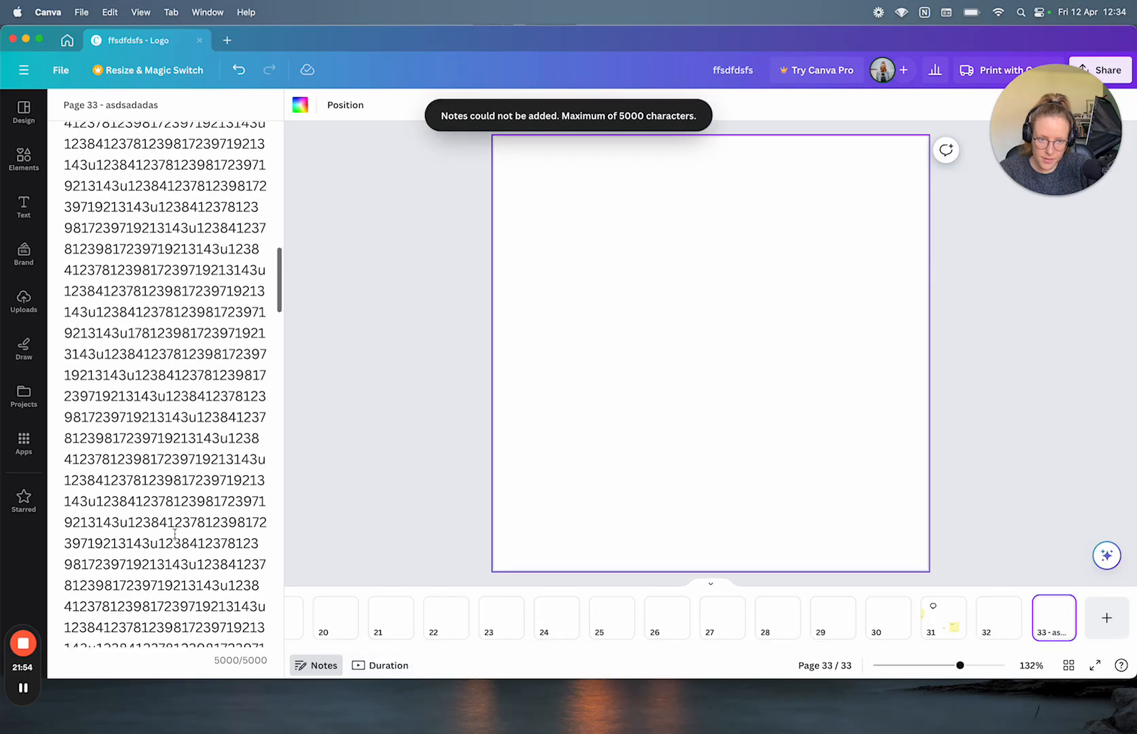
scroll(175, 535, "down", 10)
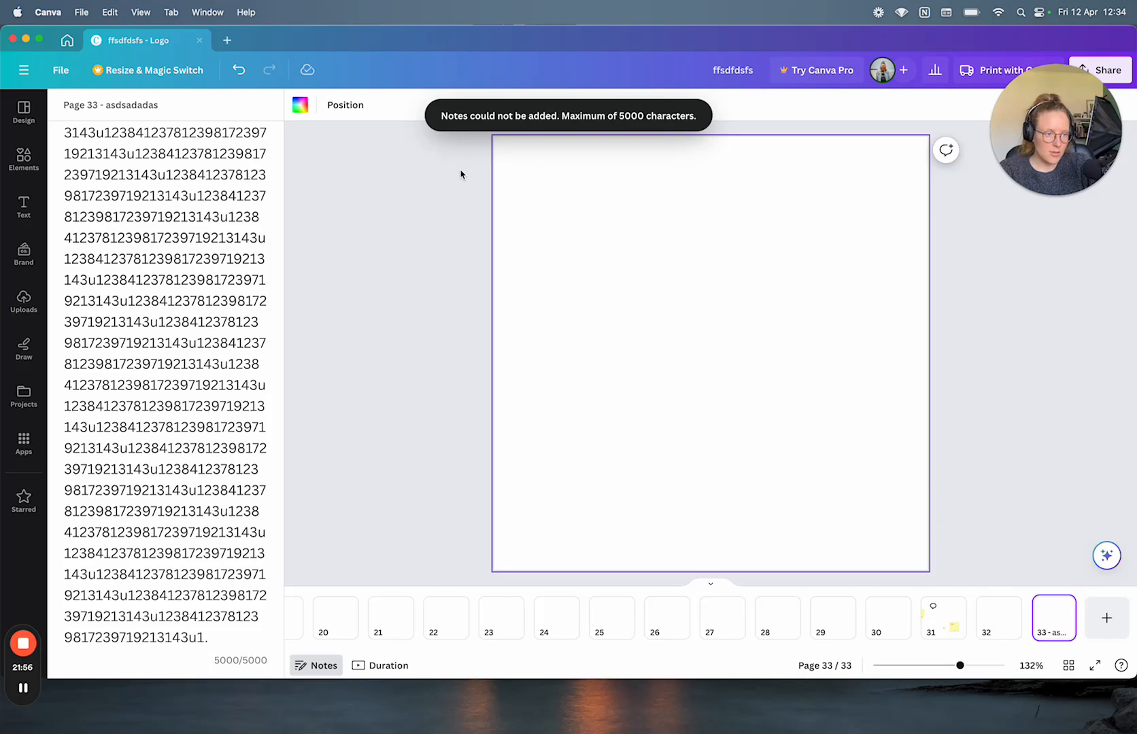
scroll(170, 569, "up", 20)
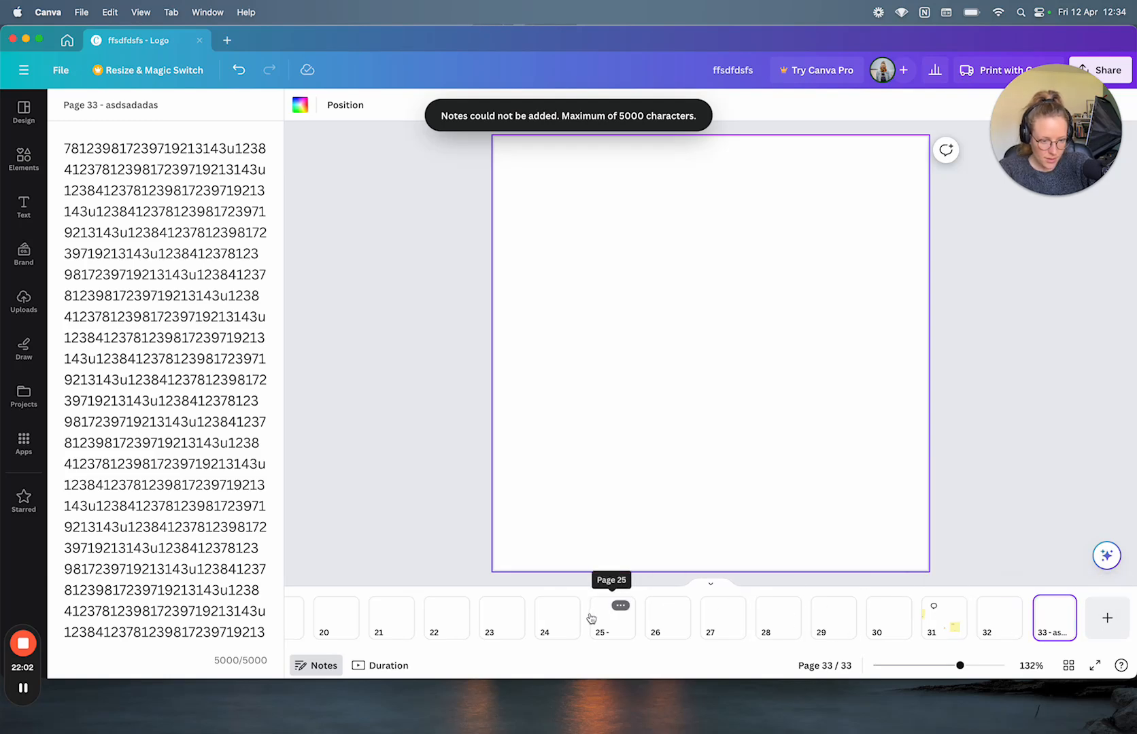
scroll(588, 618, "left", 15)
Step: Return to the page 1 coconut logo, show the Duration timeline, and play then pause the preview
left_click(300, 635)
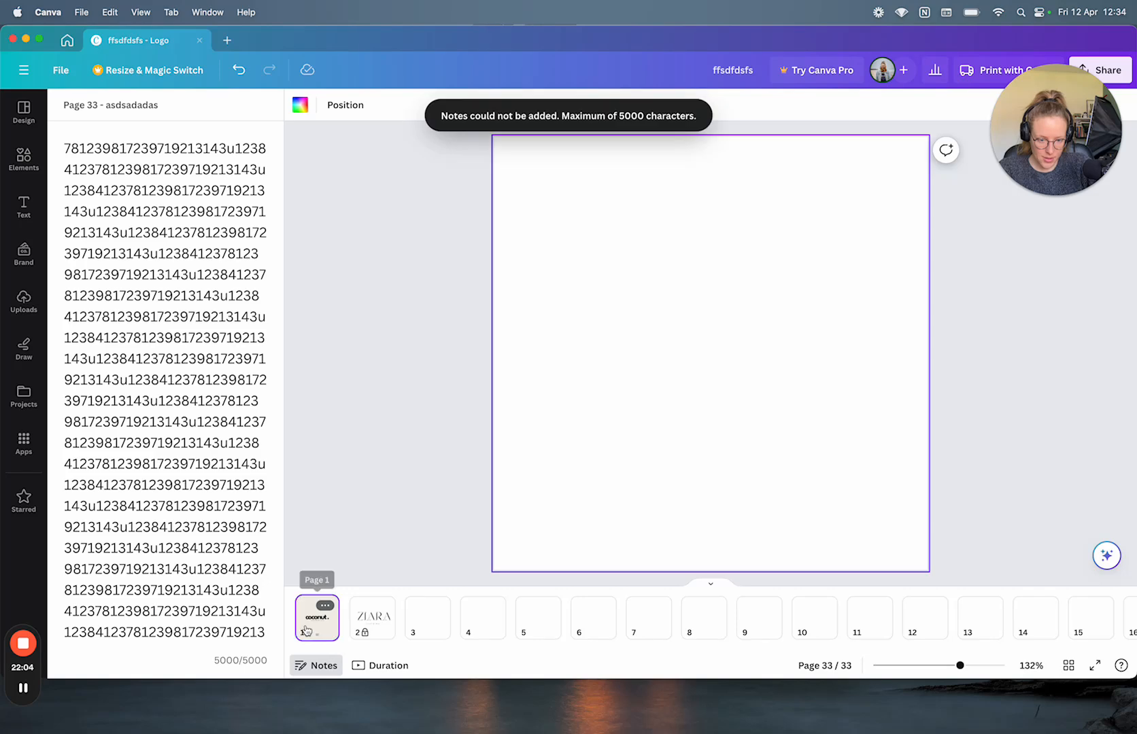
left_click(372, 619)
left_click(325, 628)
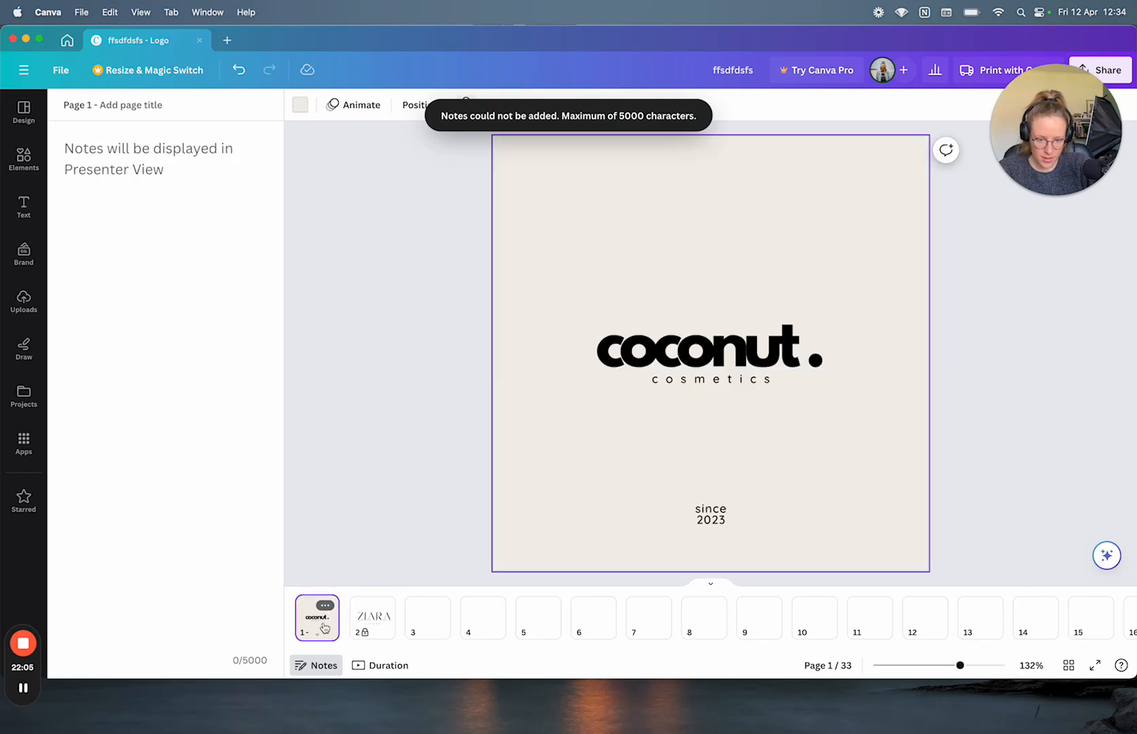
left_click(359, 668)
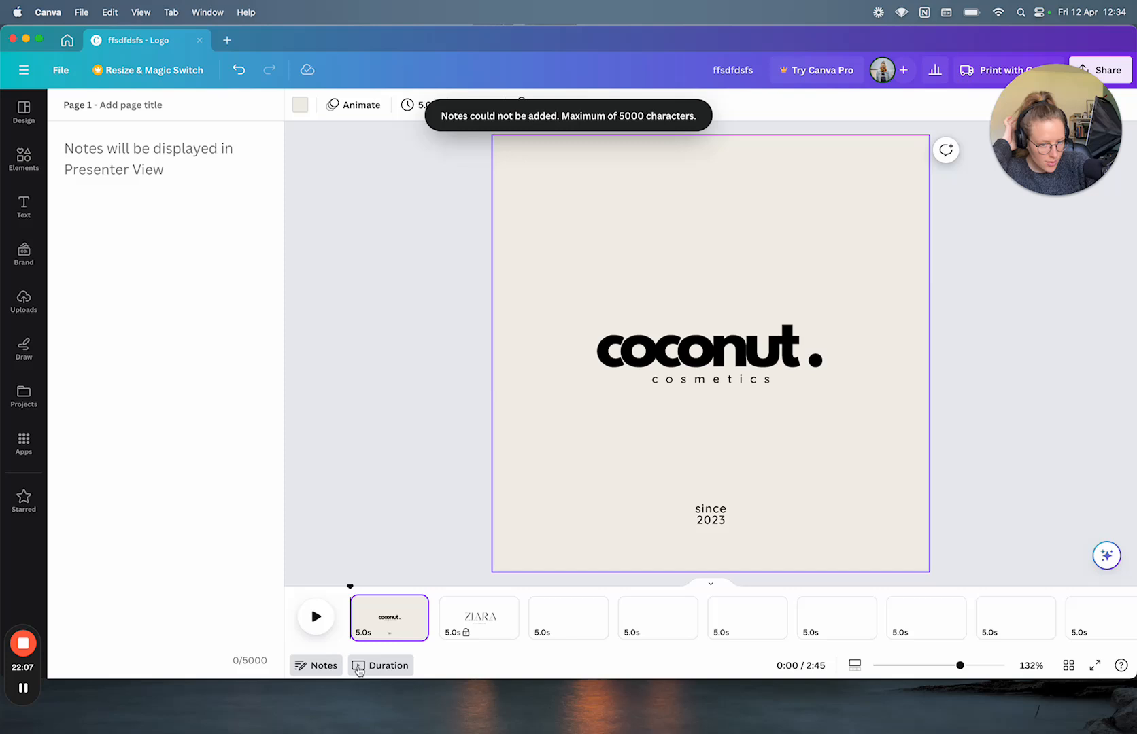
left_click(316, 632)
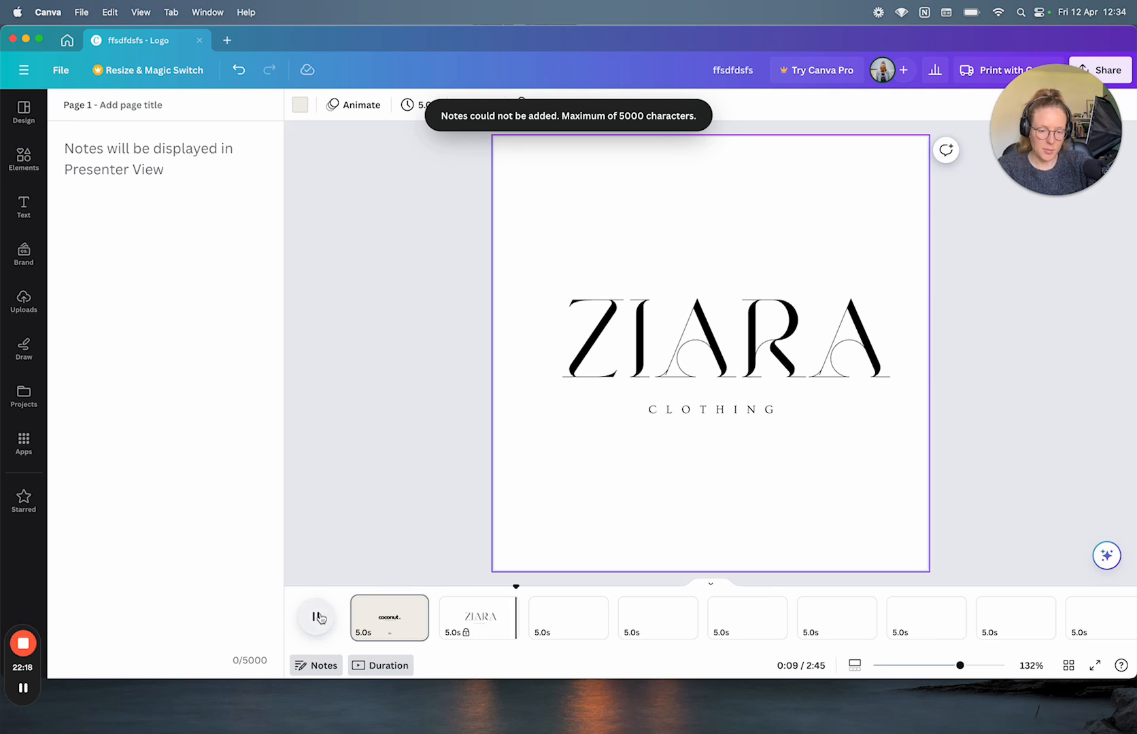
left_click(316, 617)
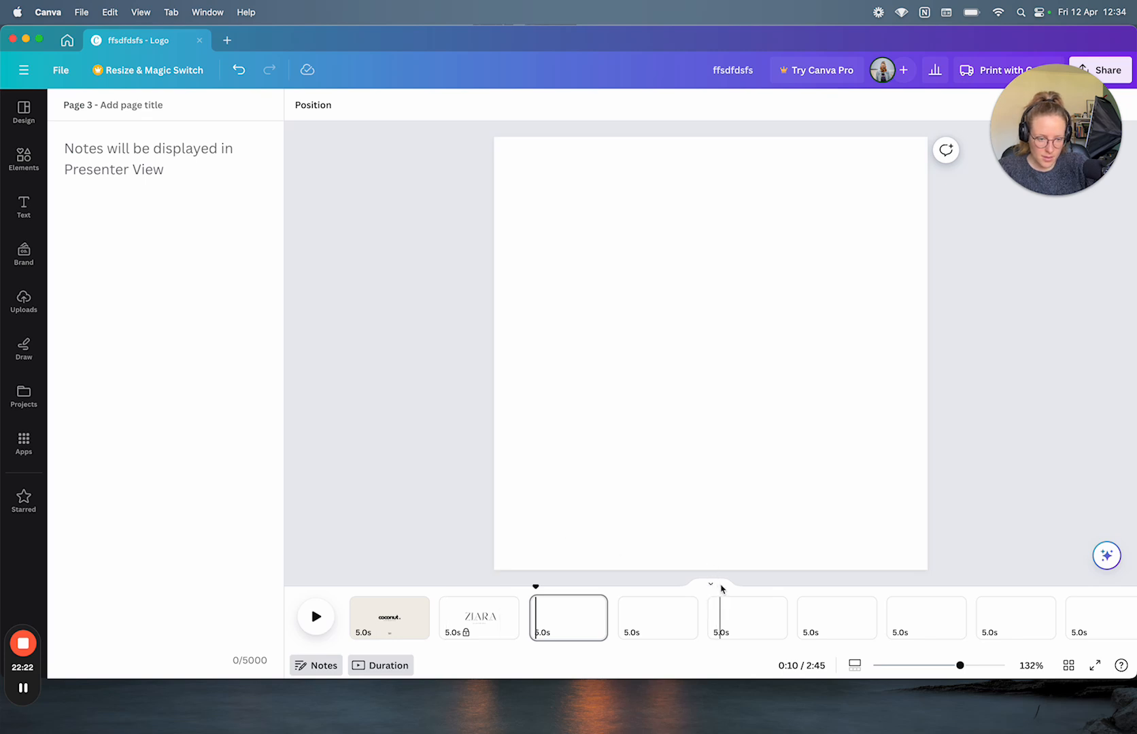
Step: Collapse and restore the page timeline, toggle between thumbnails and Duration, and close Notes
left_click(719, 585)
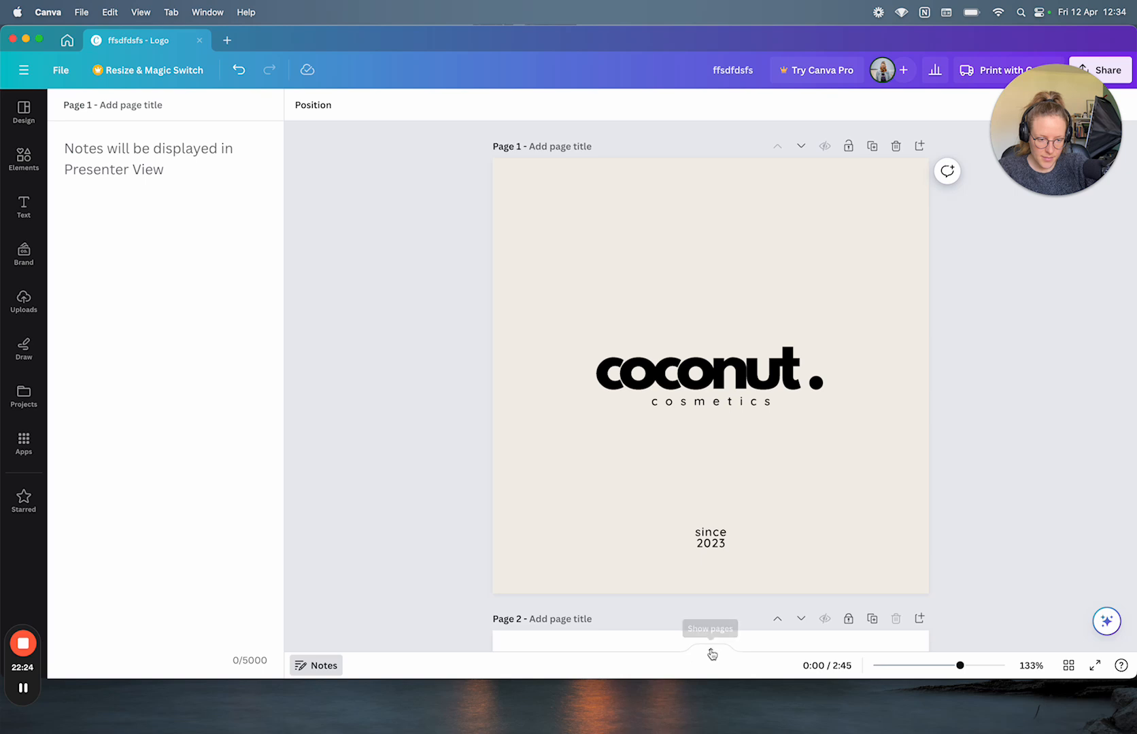
left_click(711, 652)
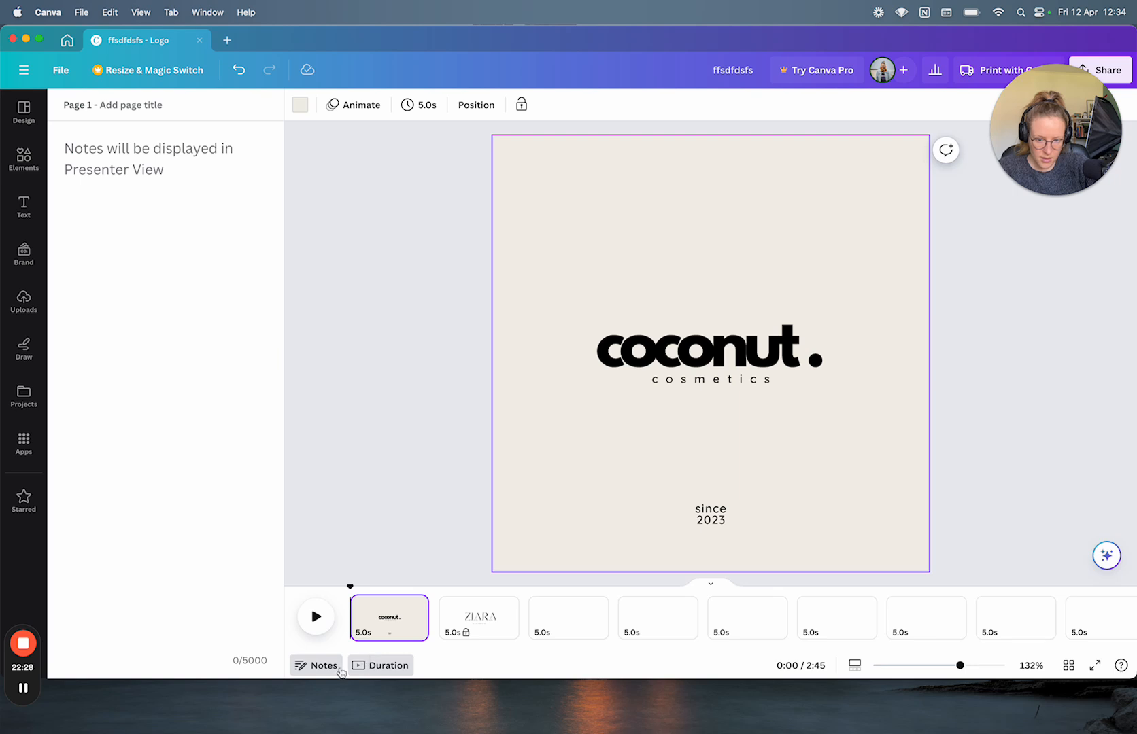
left_click(325, 669)
left_click(325, 669)
left_click(395, 673)
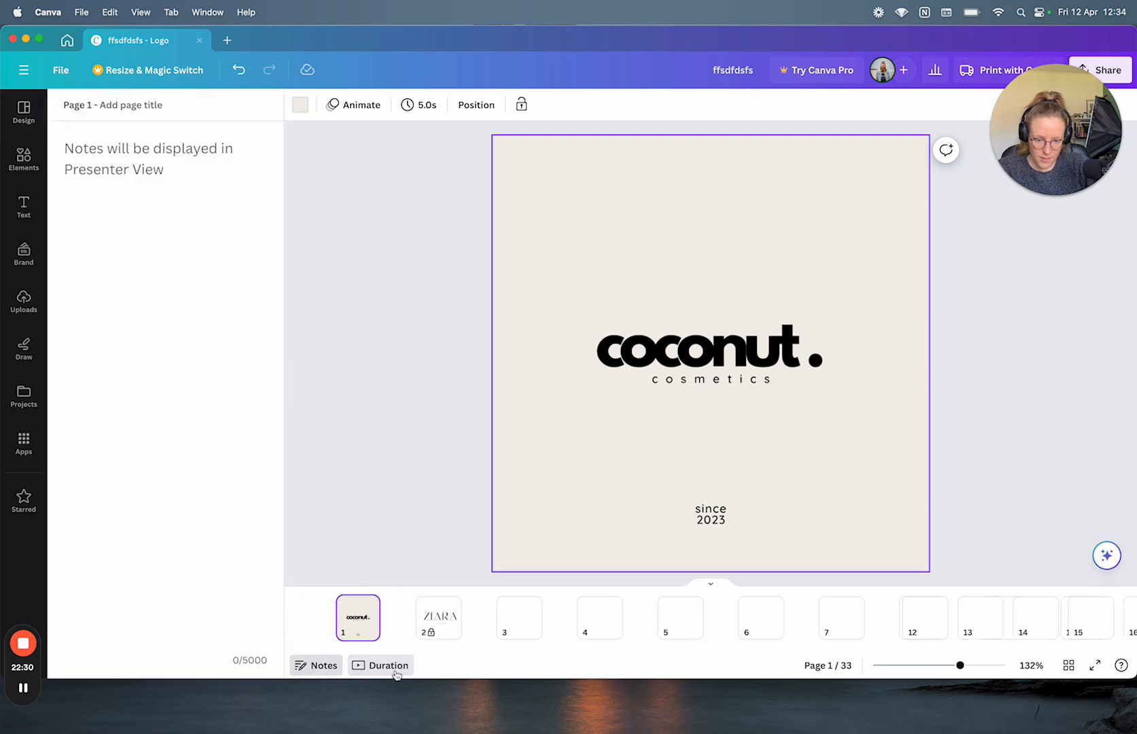
left_click(401, 668)
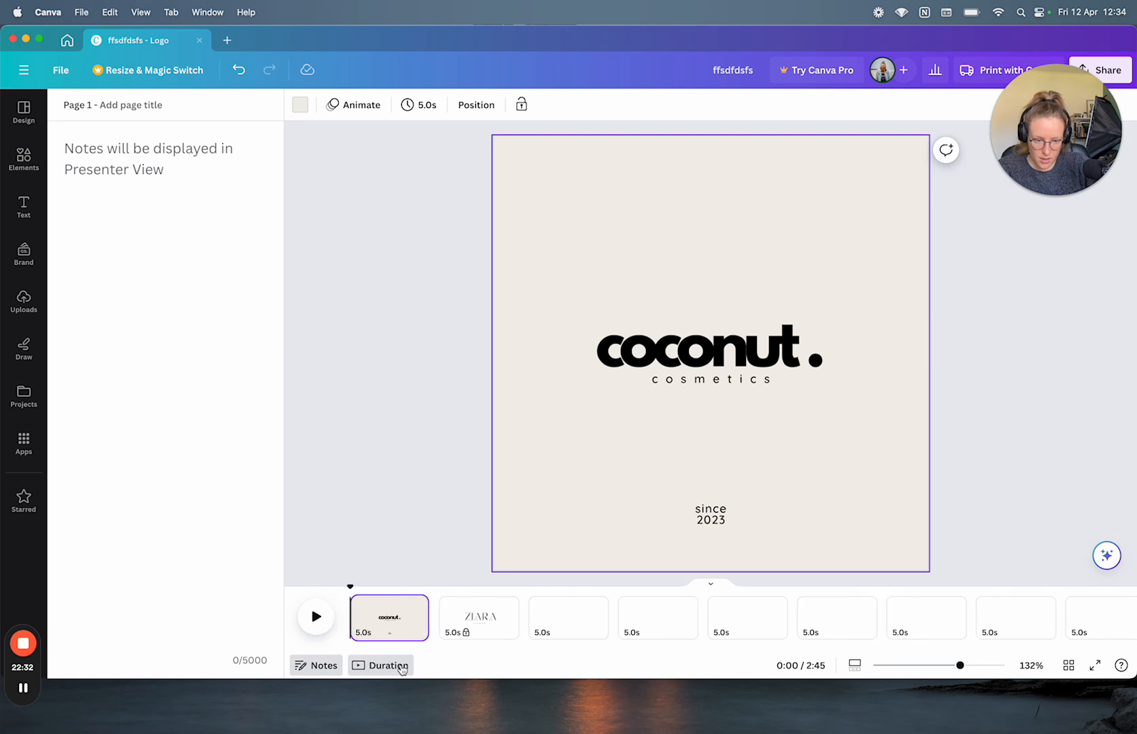
left_click(385, 673)
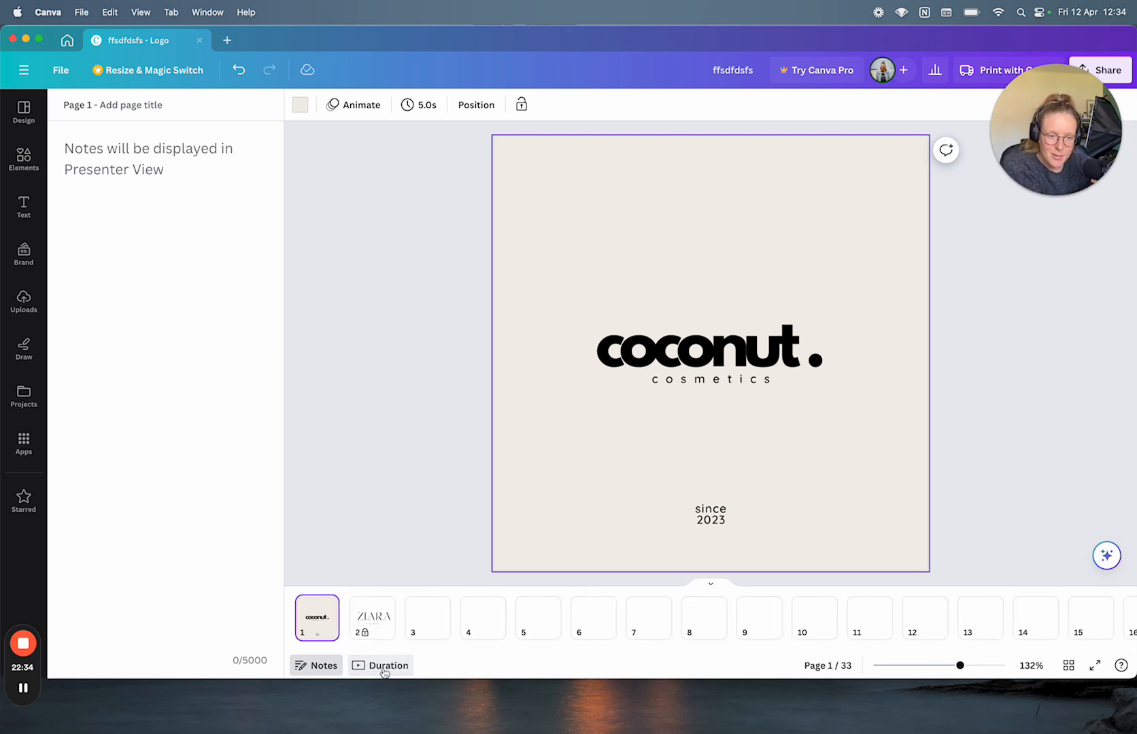
left_click(319, 668)
Step: Toggle the Duration timeline off and on several times, leaving each page shown at 5.0s
left_click(401, 666)
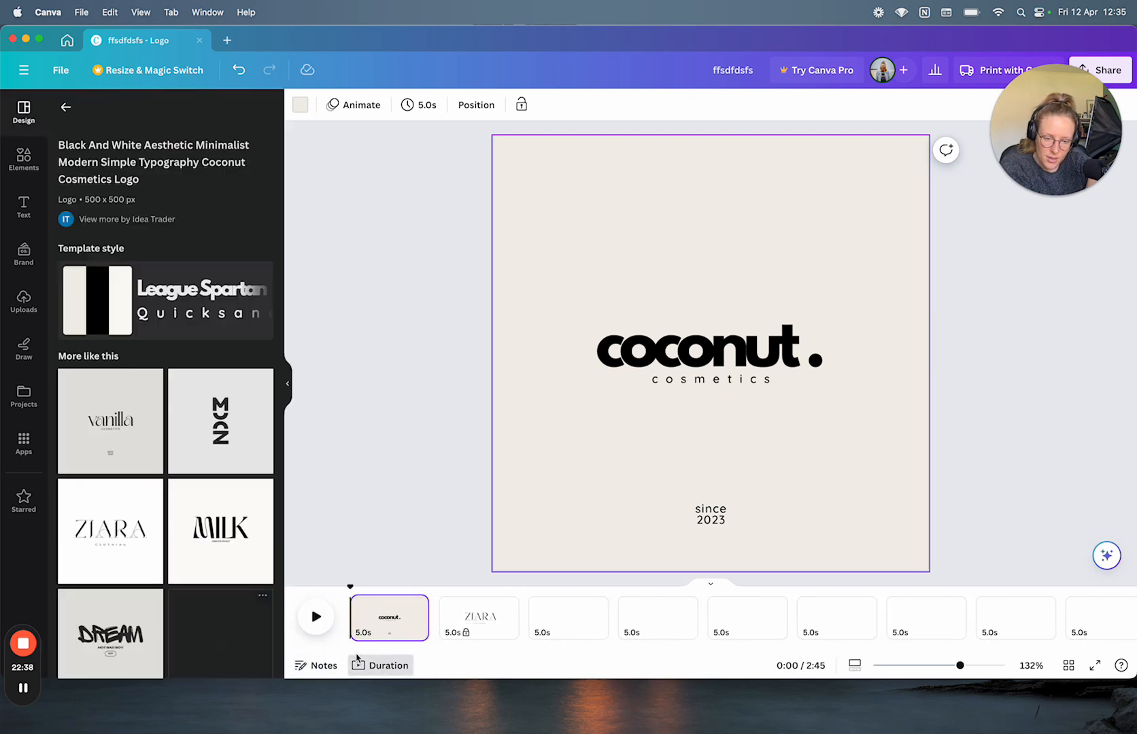
left_click(379, 669)
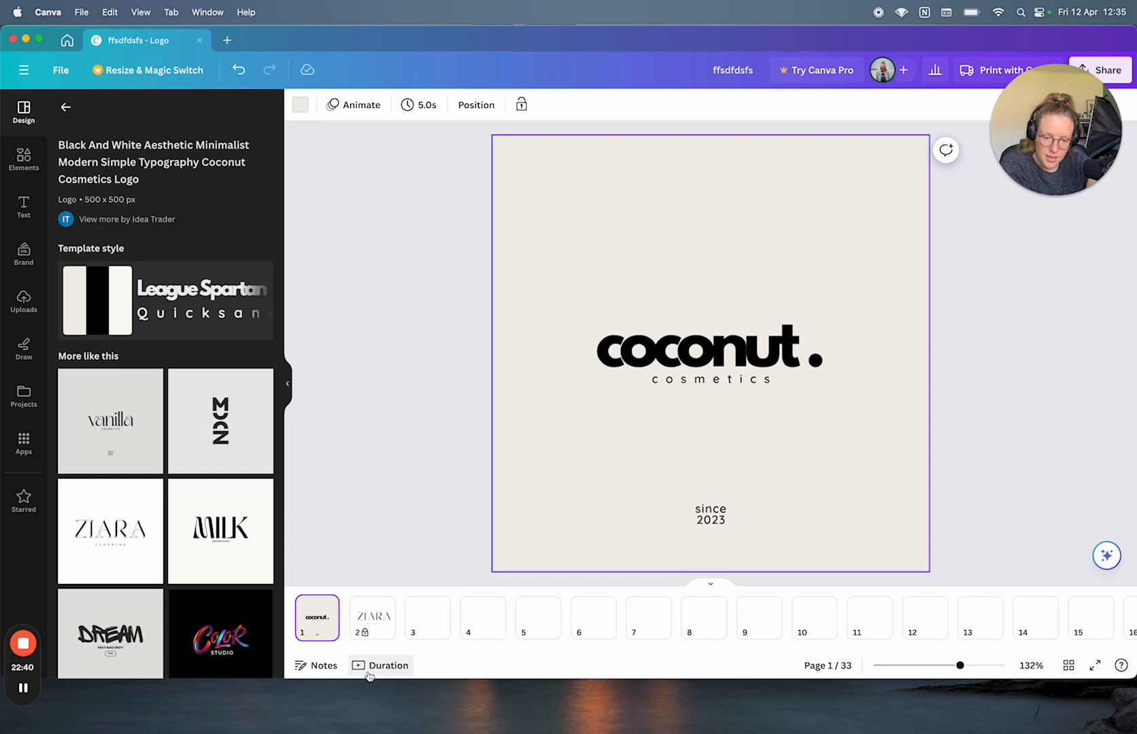
left_click(369, 673)
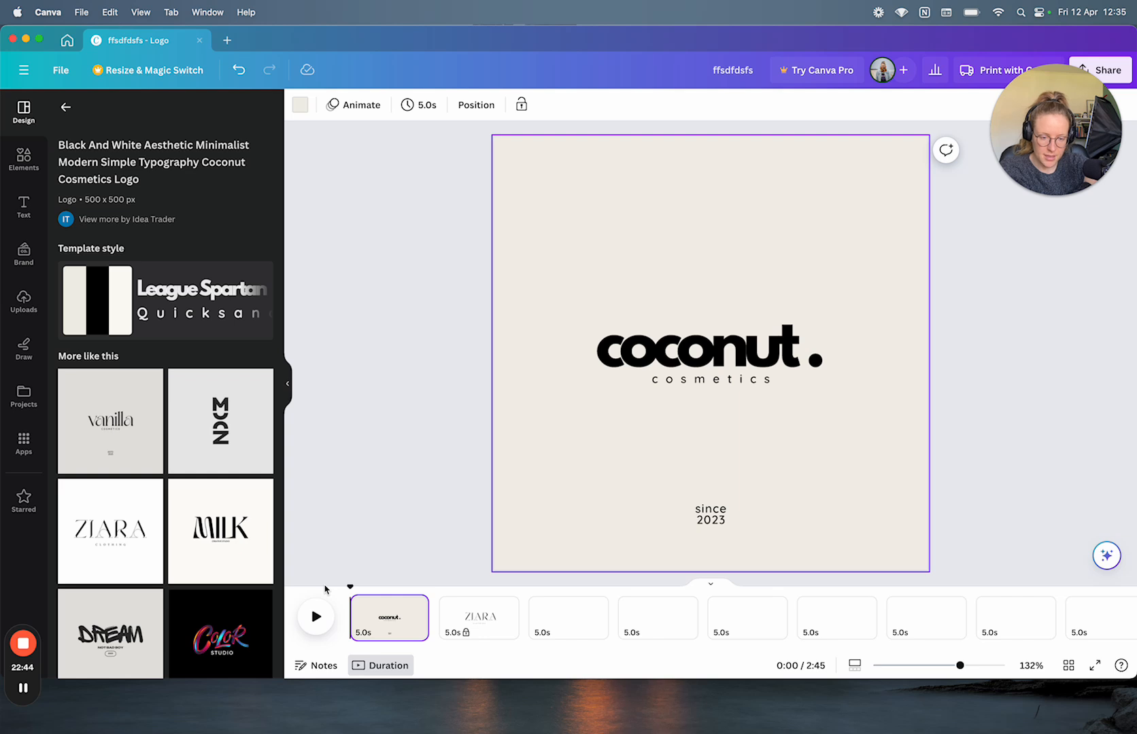
left_click(372, 672)
left_click(378, 671)
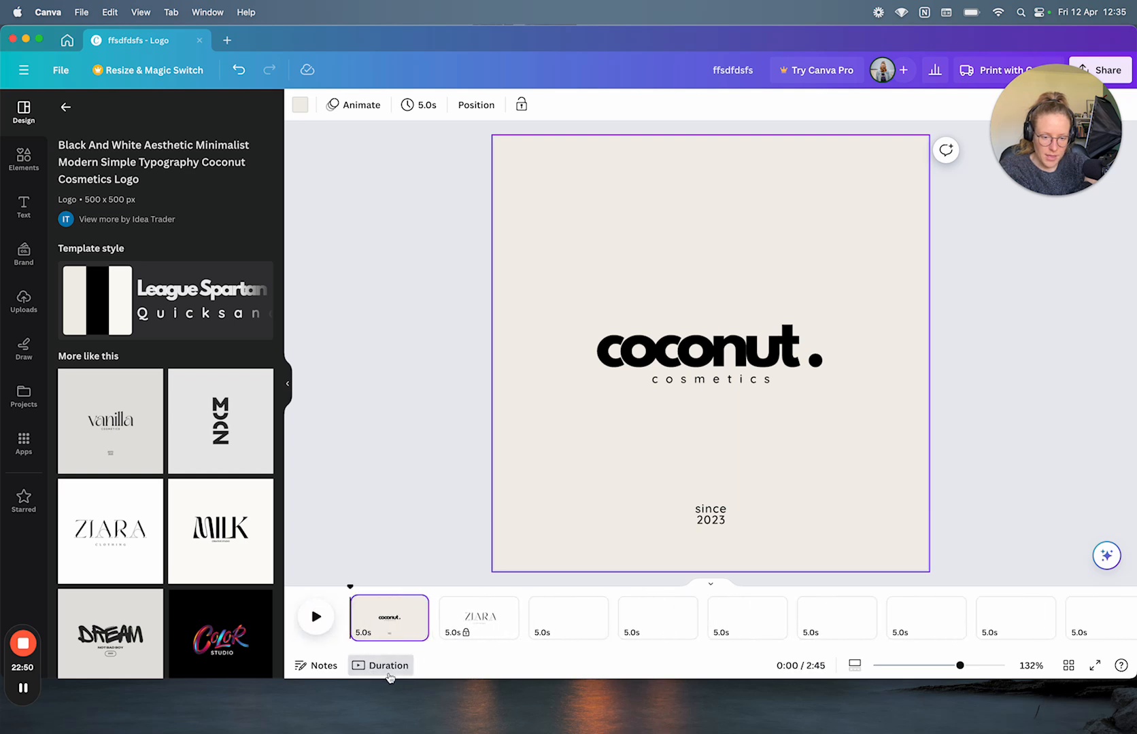
left_click(383, 670)
left_click(384, 670)
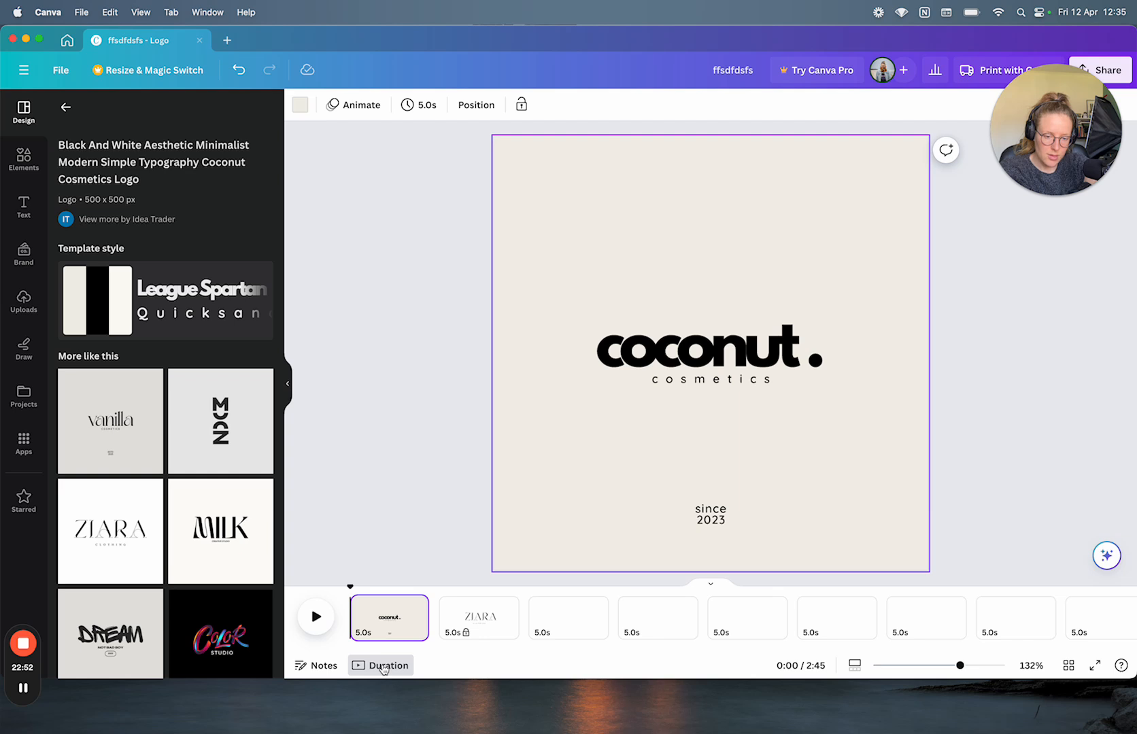
Step: Select the coconut page and scroll the 2:45 timeline back and forth
left_click(510, 517)
scroll(565, 644, "right", 15)
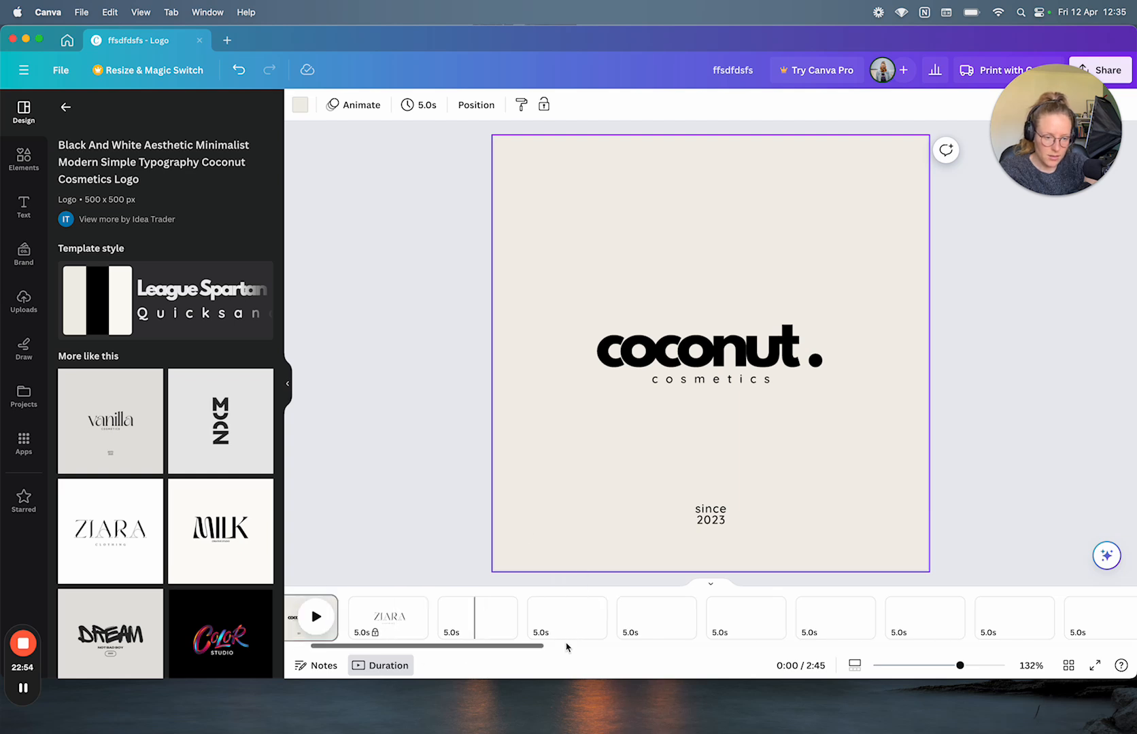
scroll(566, 643, "left", 15)
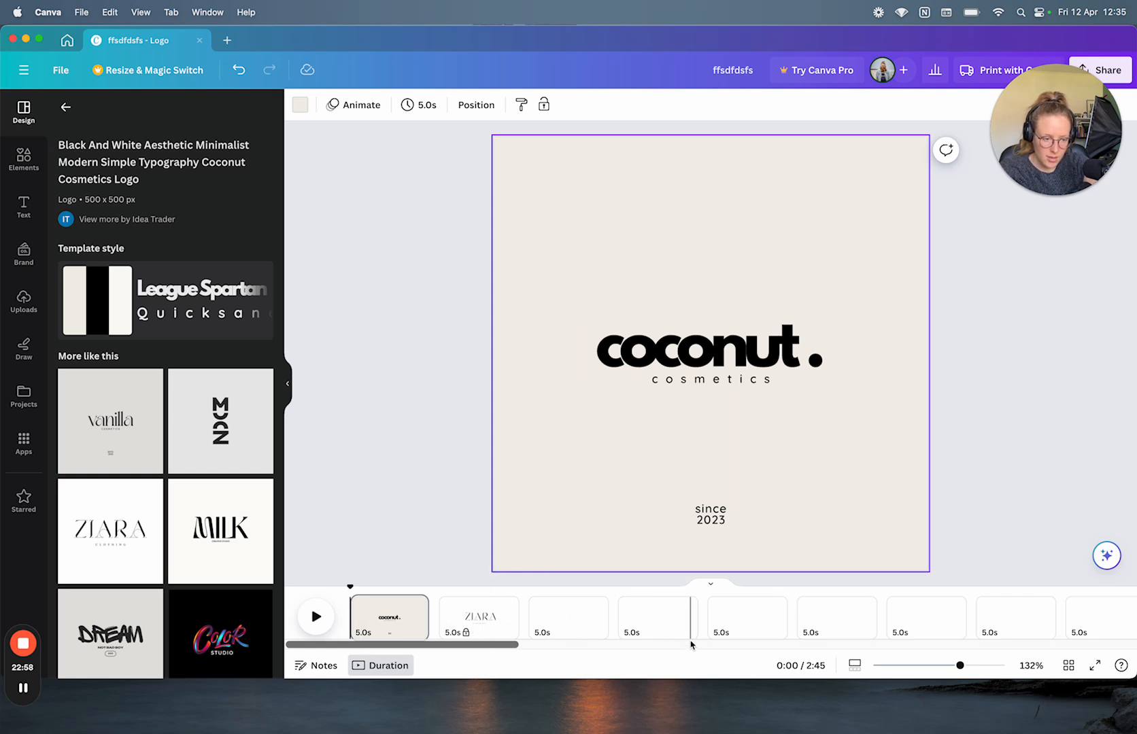
scroll(632, 617, "right", 10)
scroll(632, 617, "left", 10)
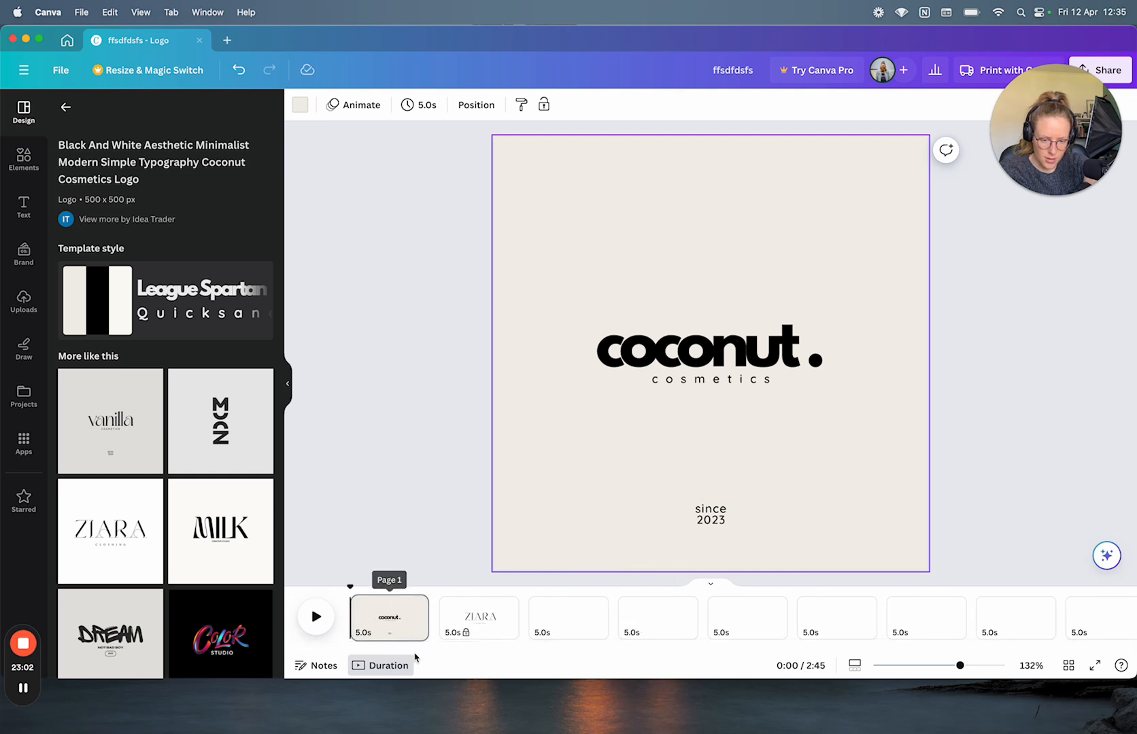
scroll(504, 626, "right", 6)
left_click_drag(520, 645, 333, 653)
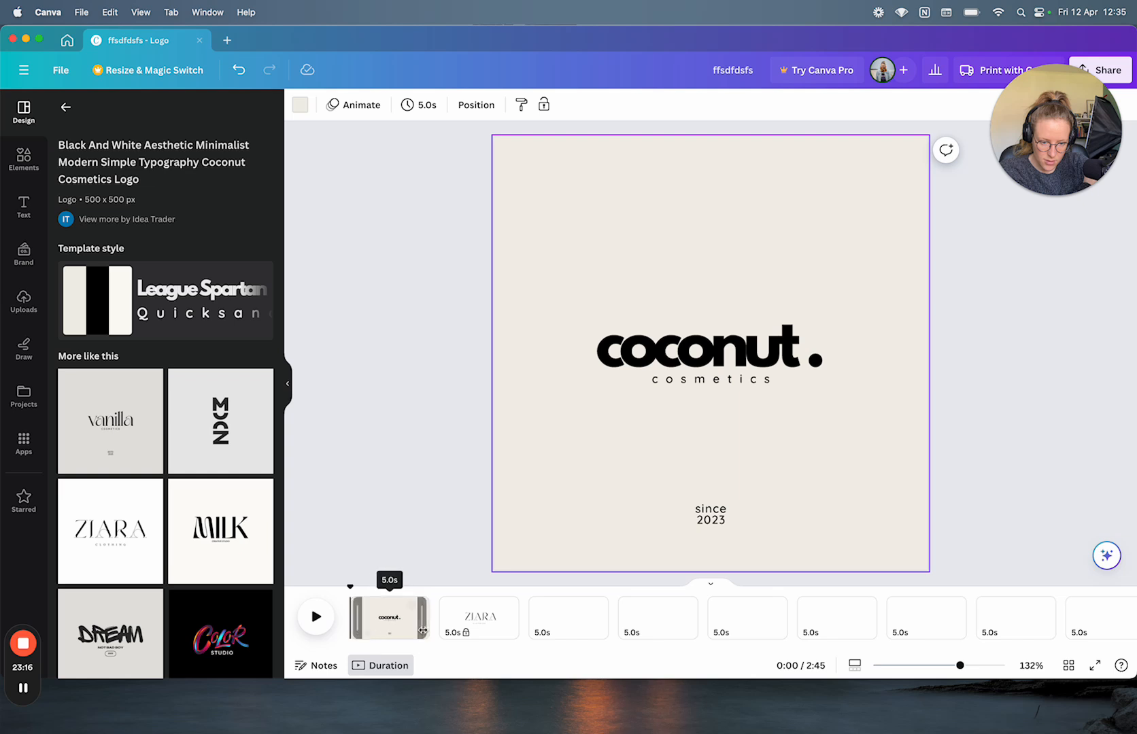
scroll(422, 635, "right", 5)
scroll(421, 635, "left", 5)
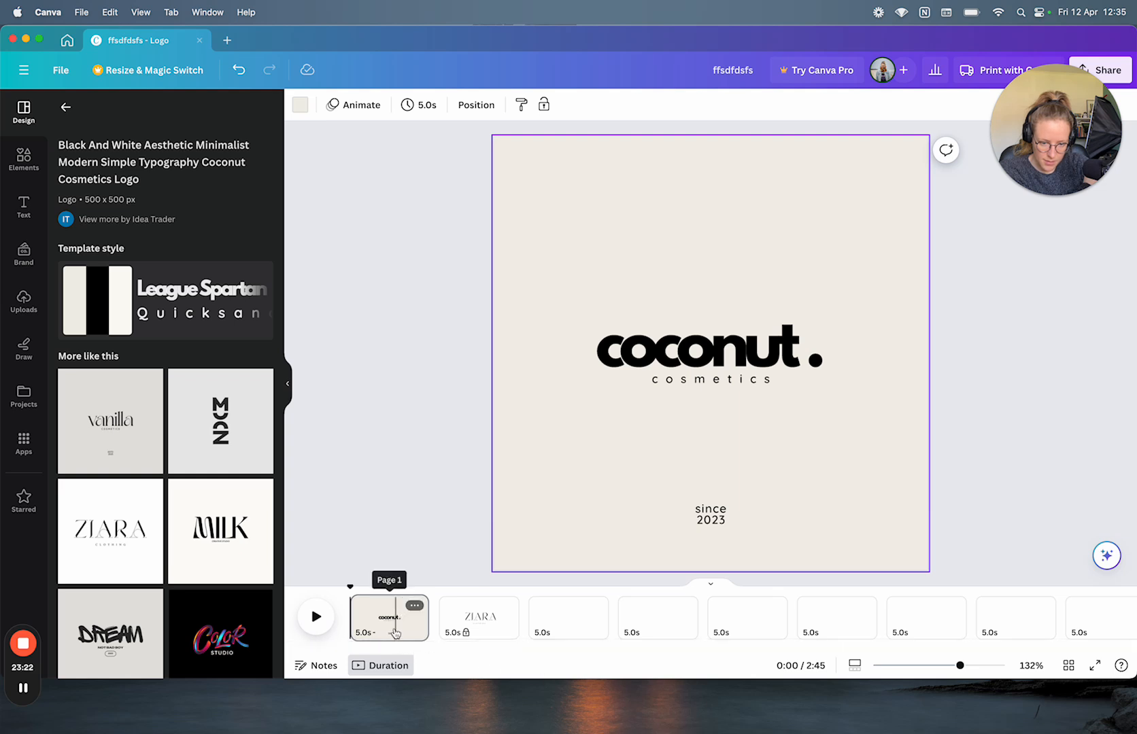
scroll(395, 619, "right", 2)
scroll(394, 634, "left", 1)
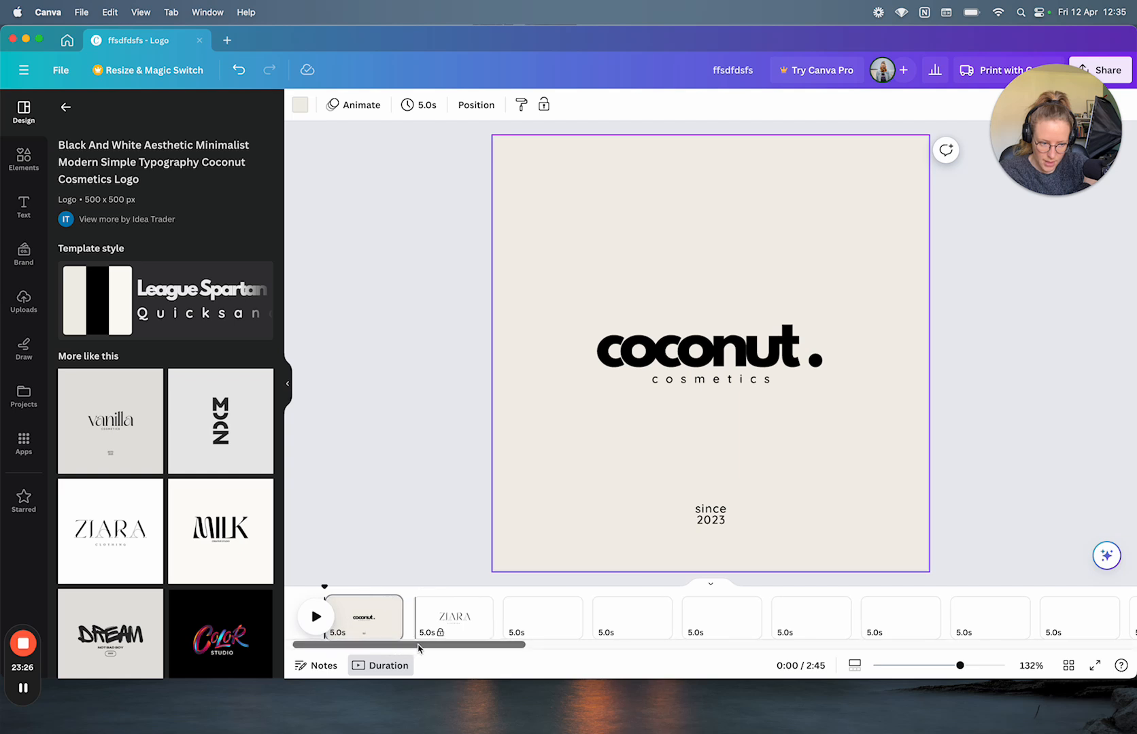
mouse_move(735, 728)
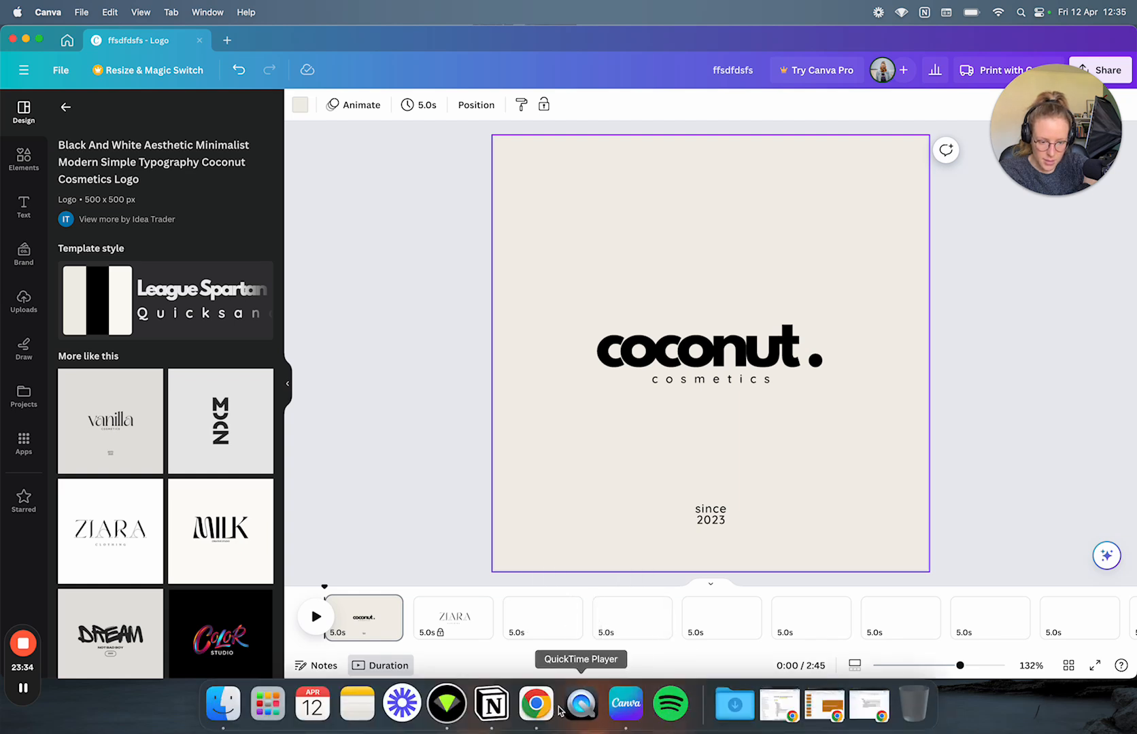
Step: Bring the 'Exploratory testing - Canva' document to the front and move its window up
right_click(537, 705)
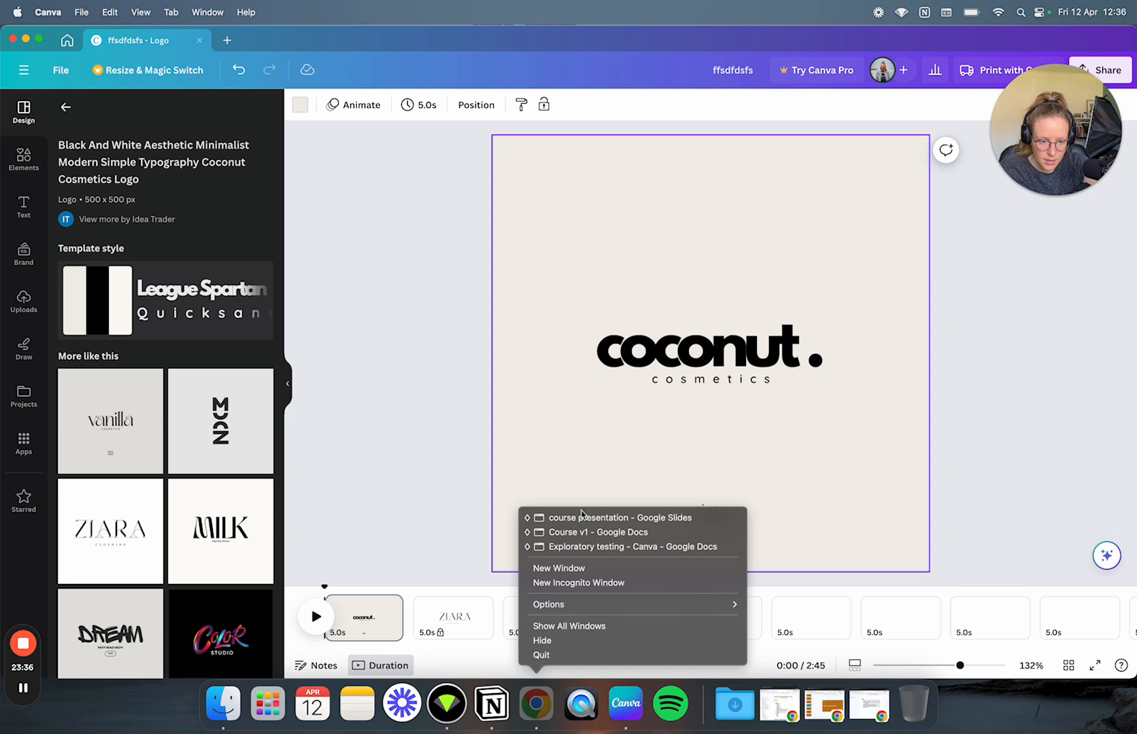
left_click(580, 546)
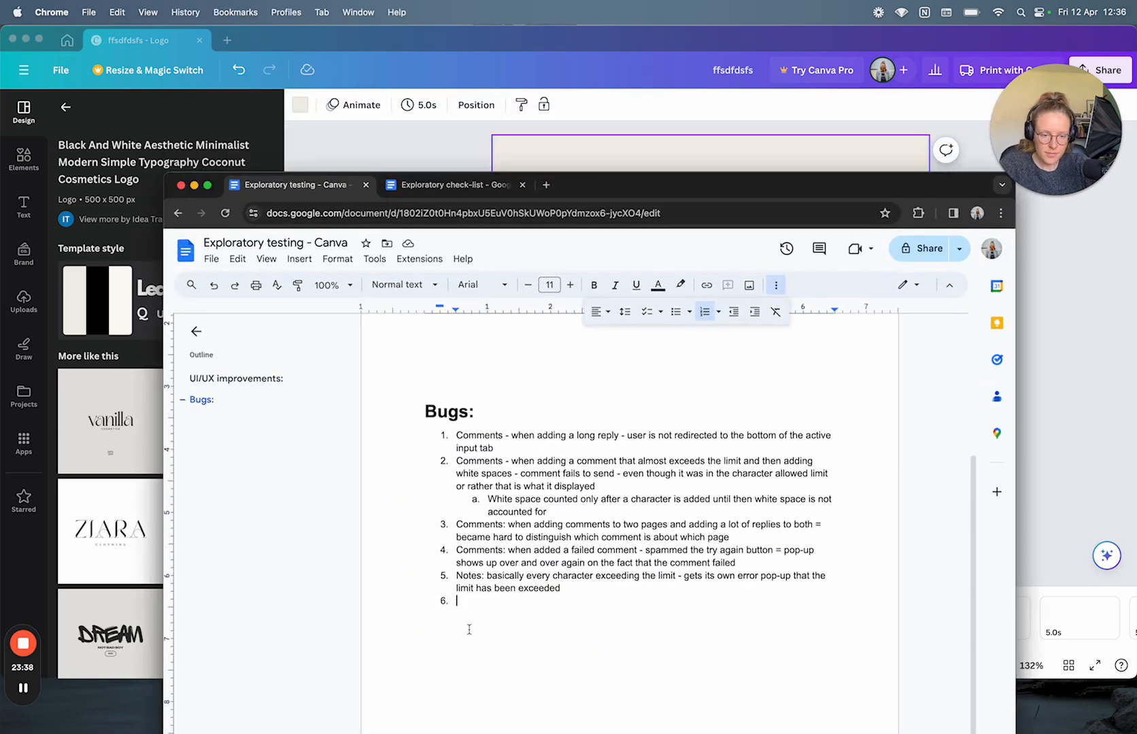
left_click_drag(627, 195, 614, 79)
Step: Finish bug 6 about the duration timeline widening over page borders, starting item 7
type("Dur")
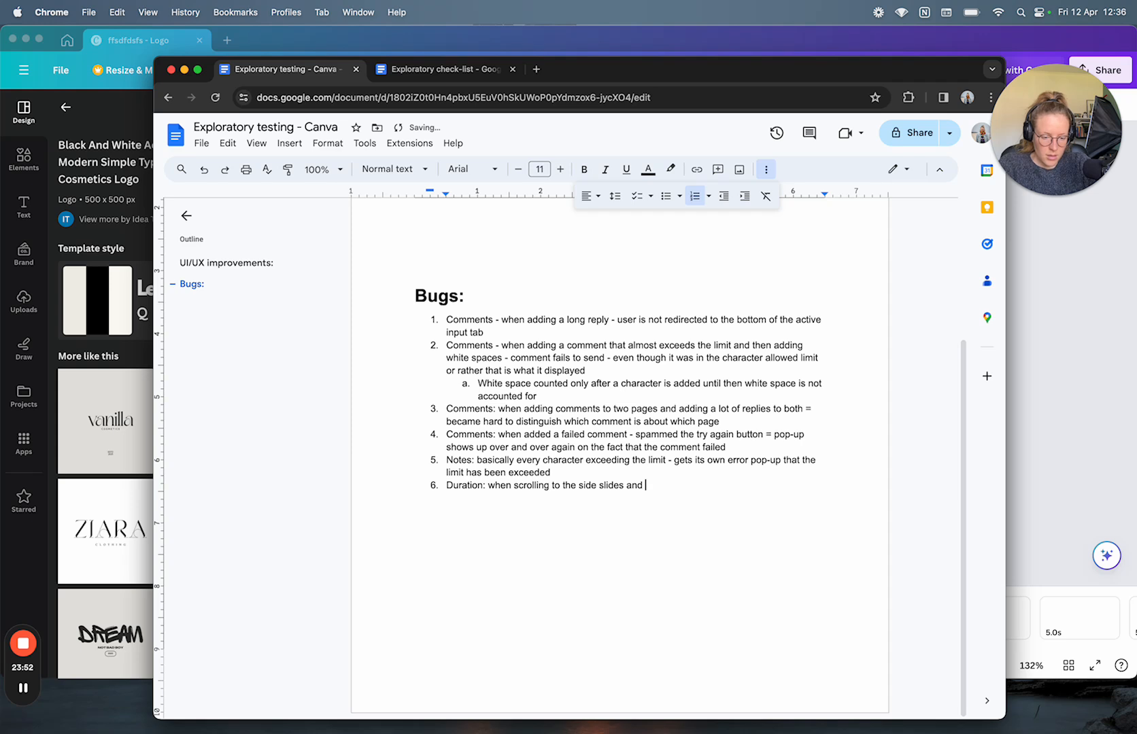
type("sel")
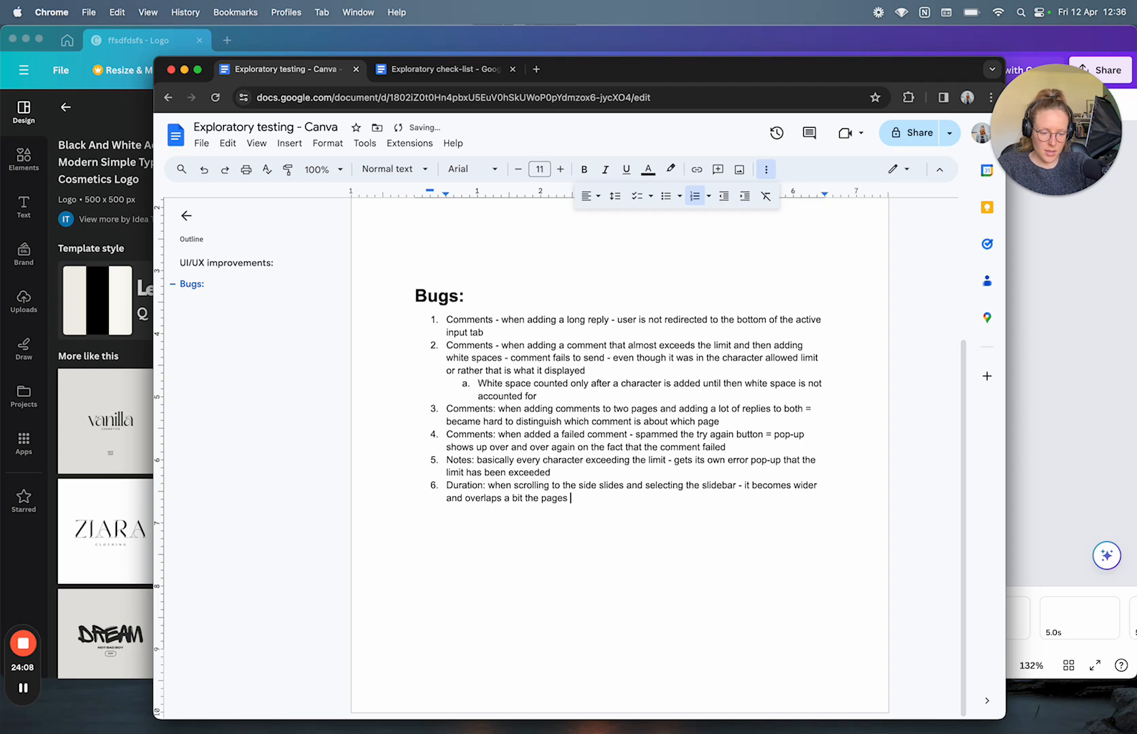
type("rders")
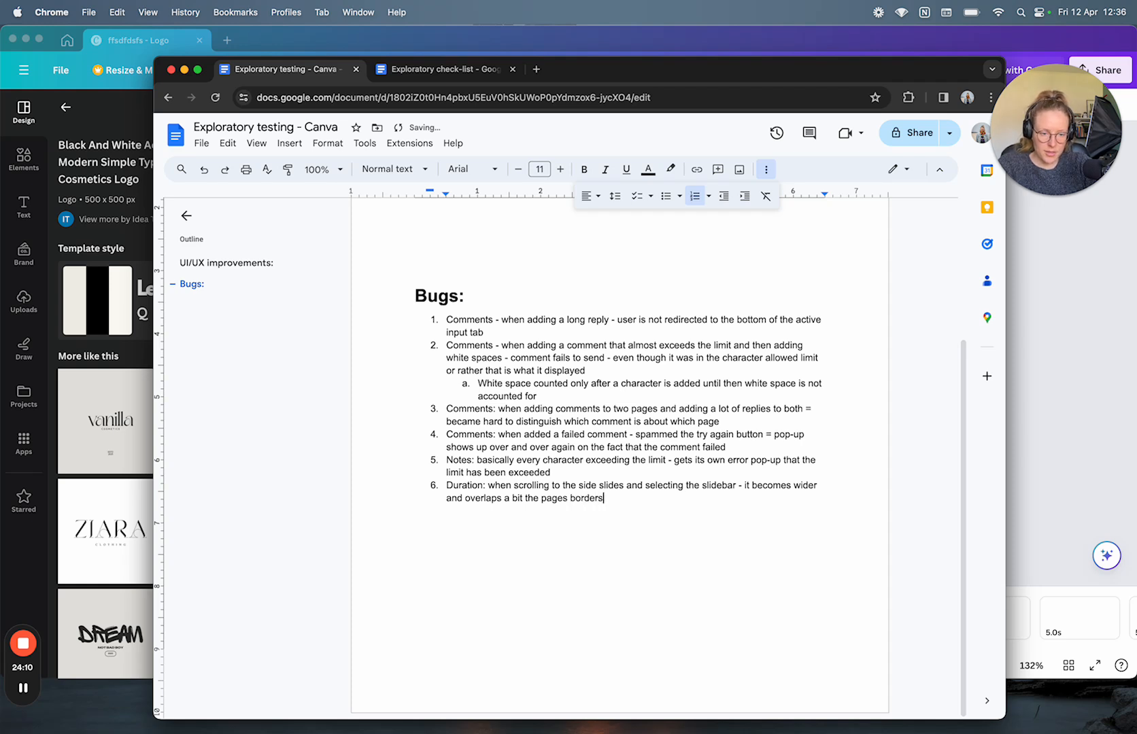
key("Return")
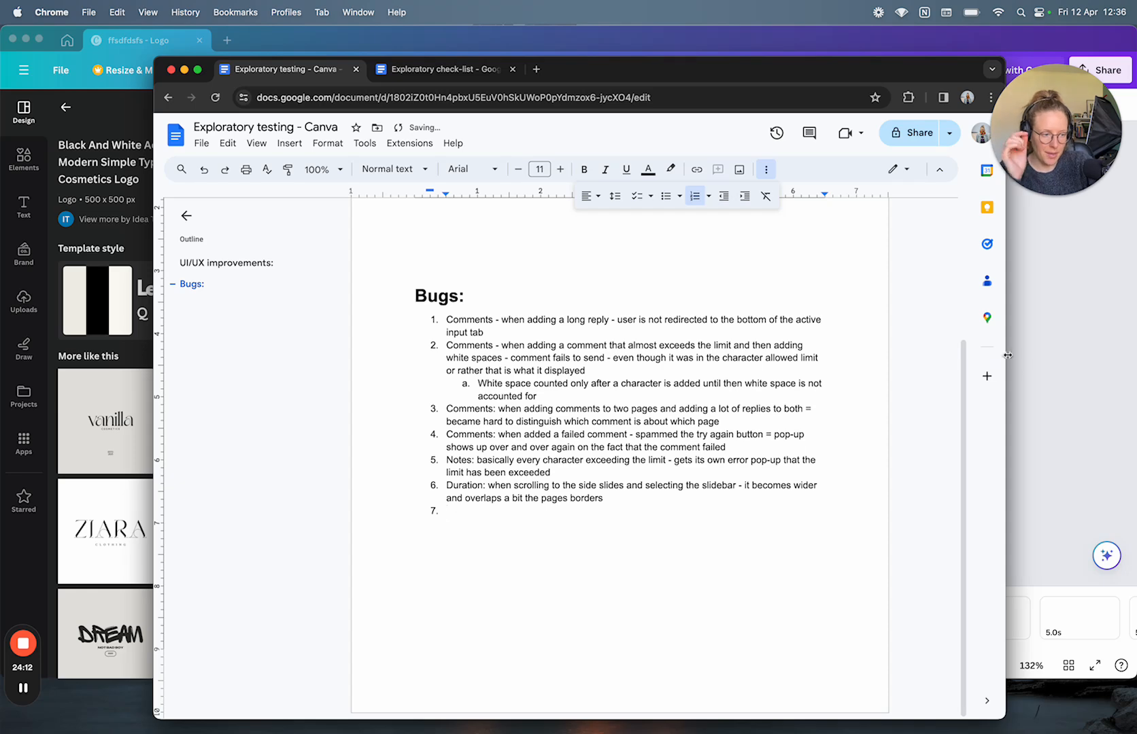
left_click(1069, 400)
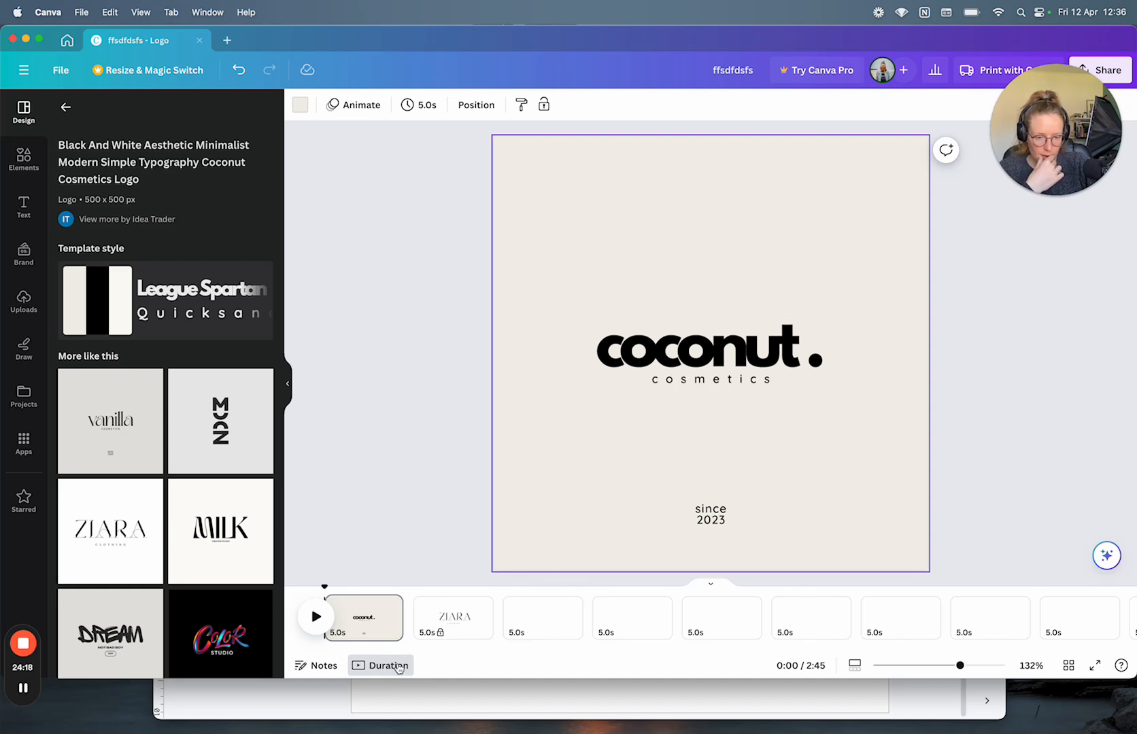
Step: Play the timed page preview, pause it, and open the speaker notes
scroll(367, 629, "right", 5)
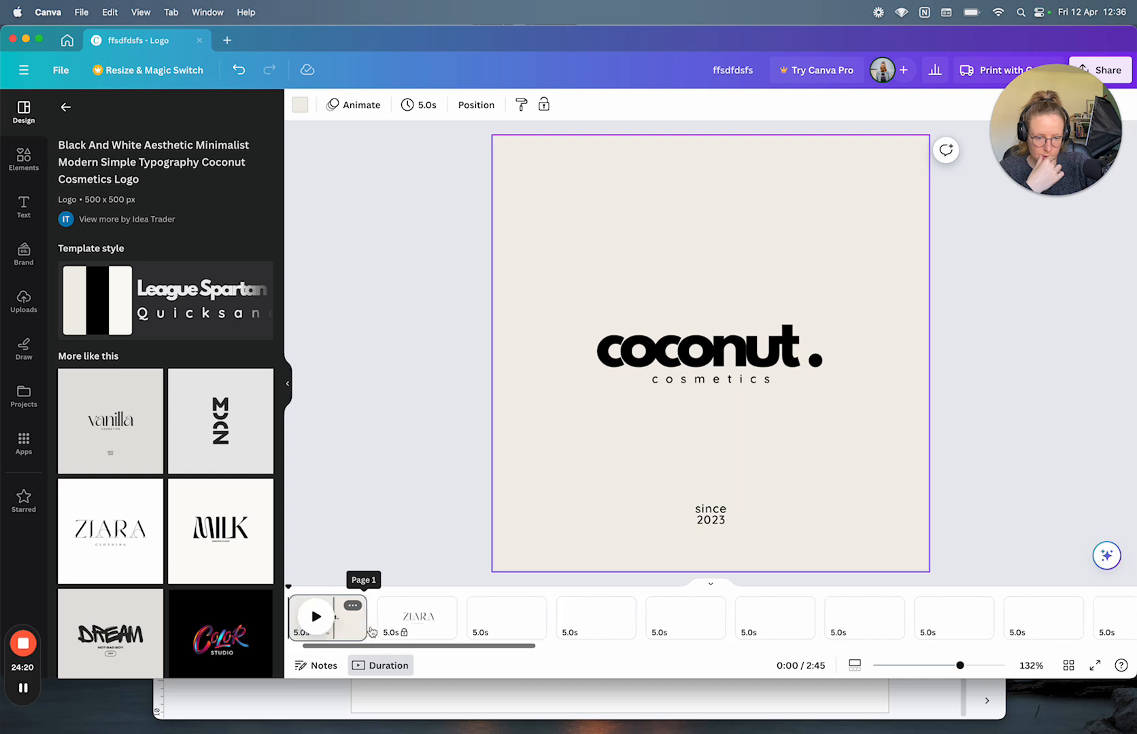
left_click(314, 619)
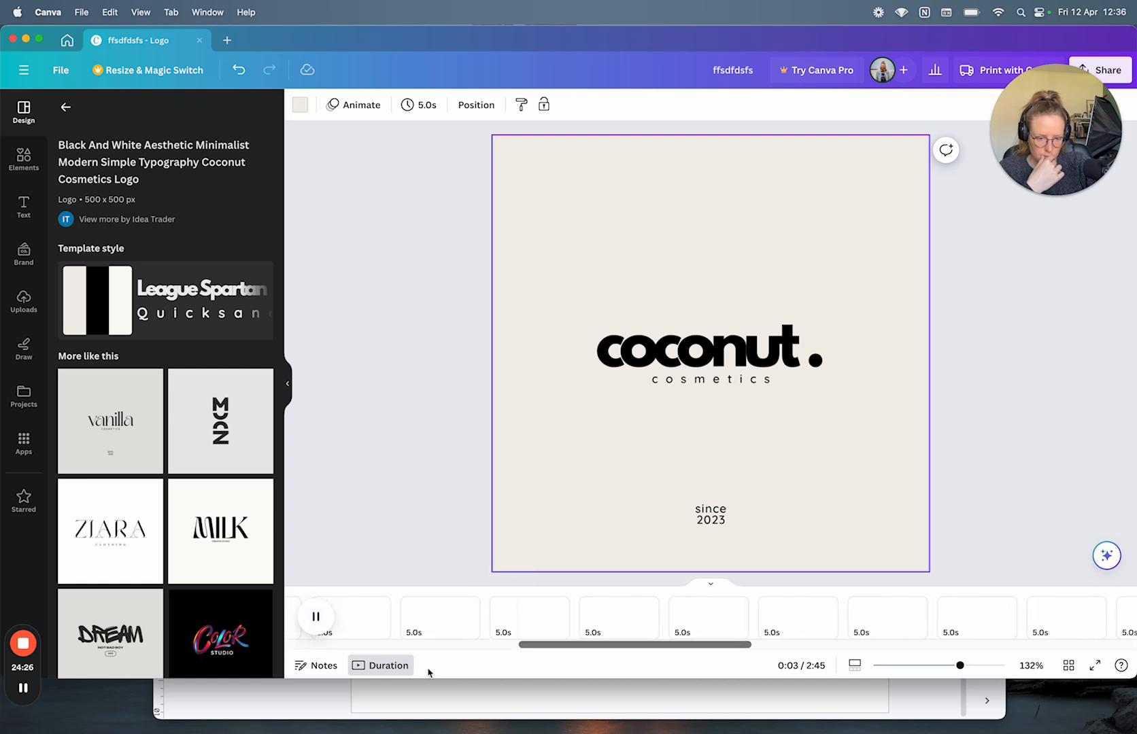
key("space")
left_click(330, 666)
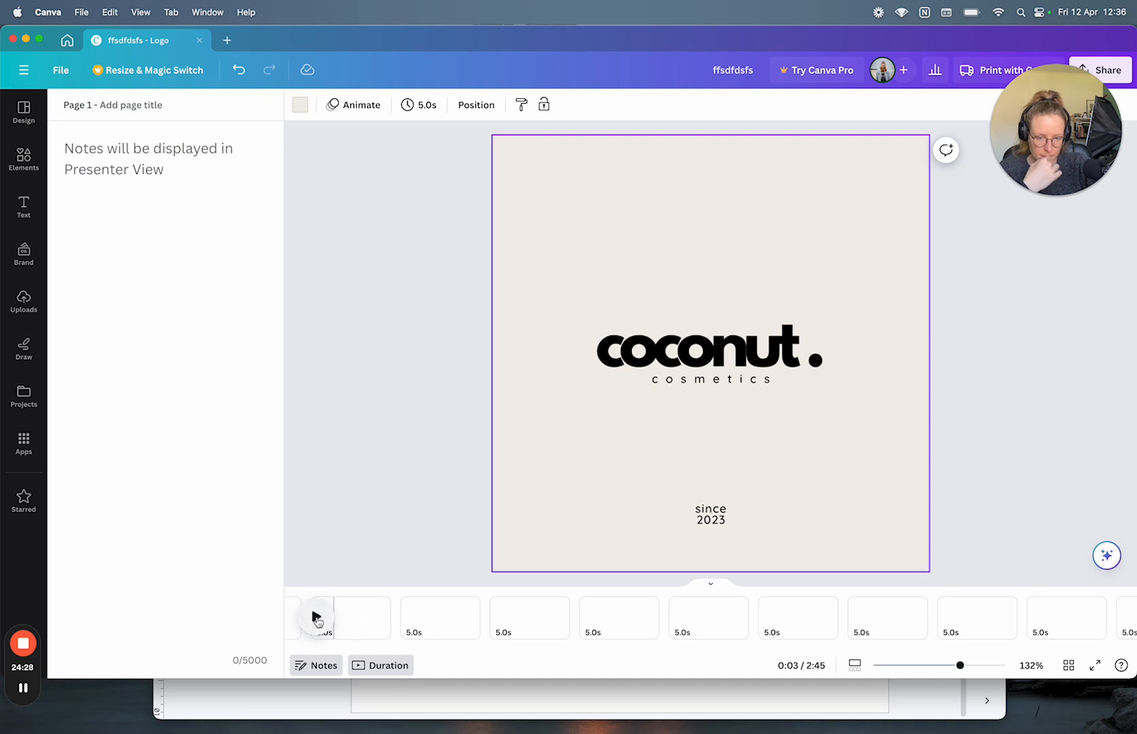
scroll(360, 633, "left", 10)
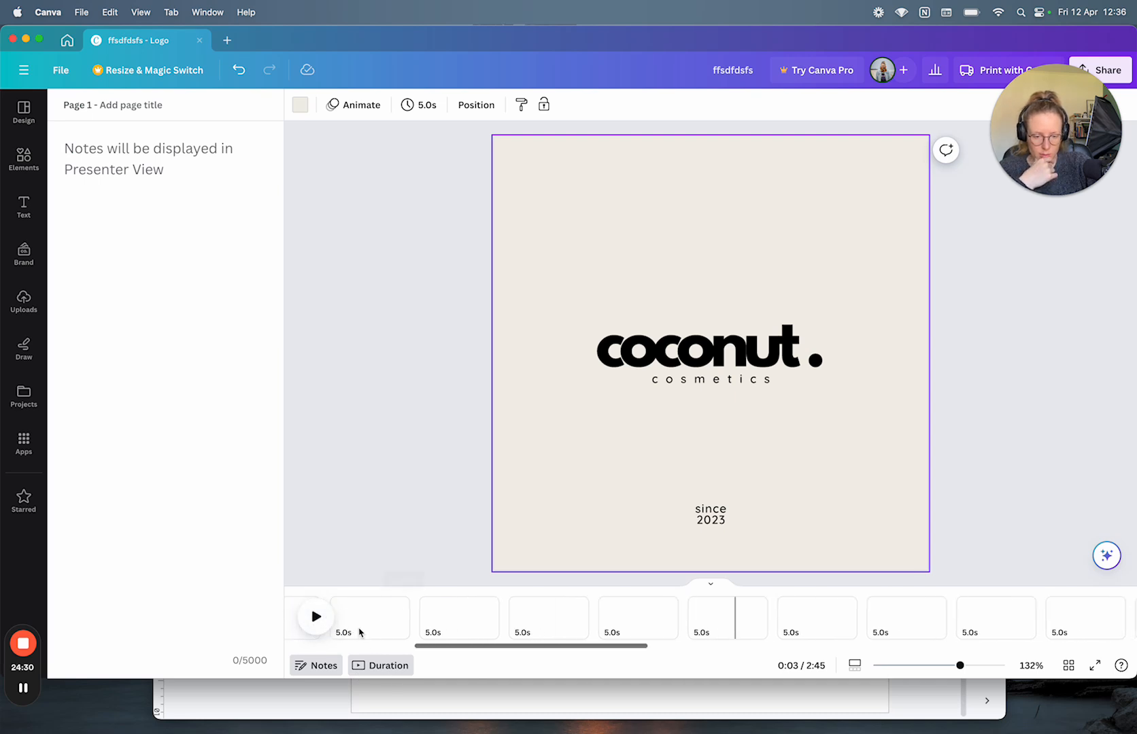
scroll(375, 616, "right", 2)
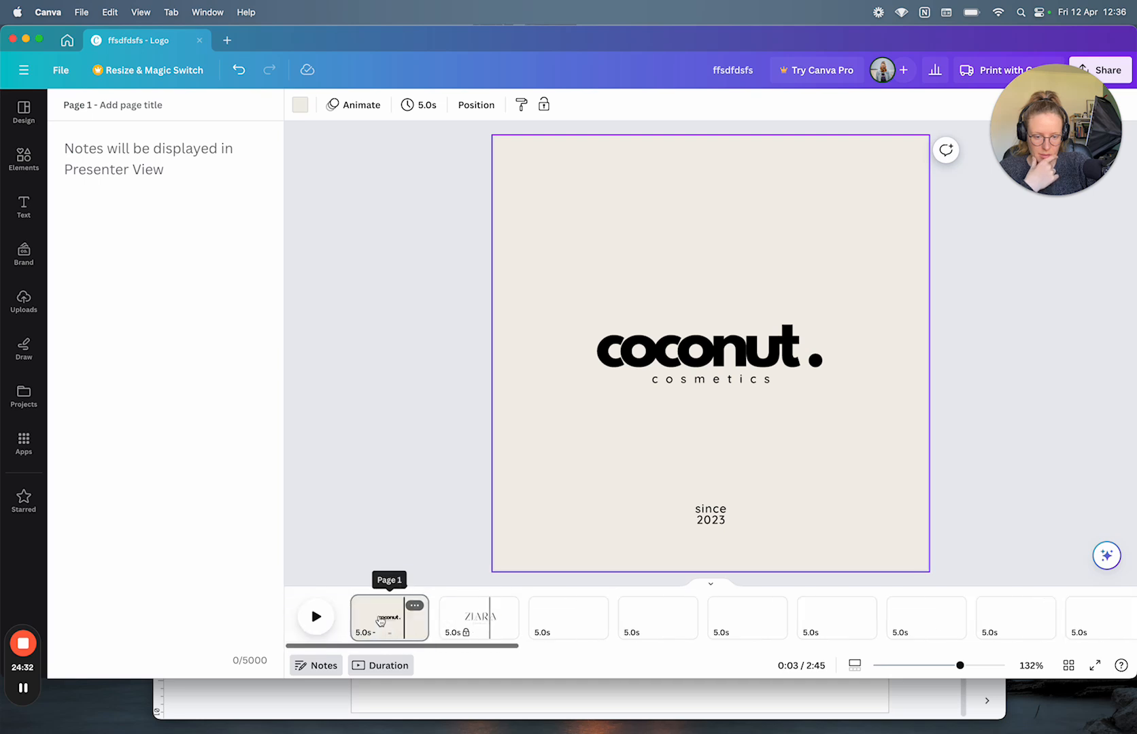
scroll(374, 618, "left", 2)
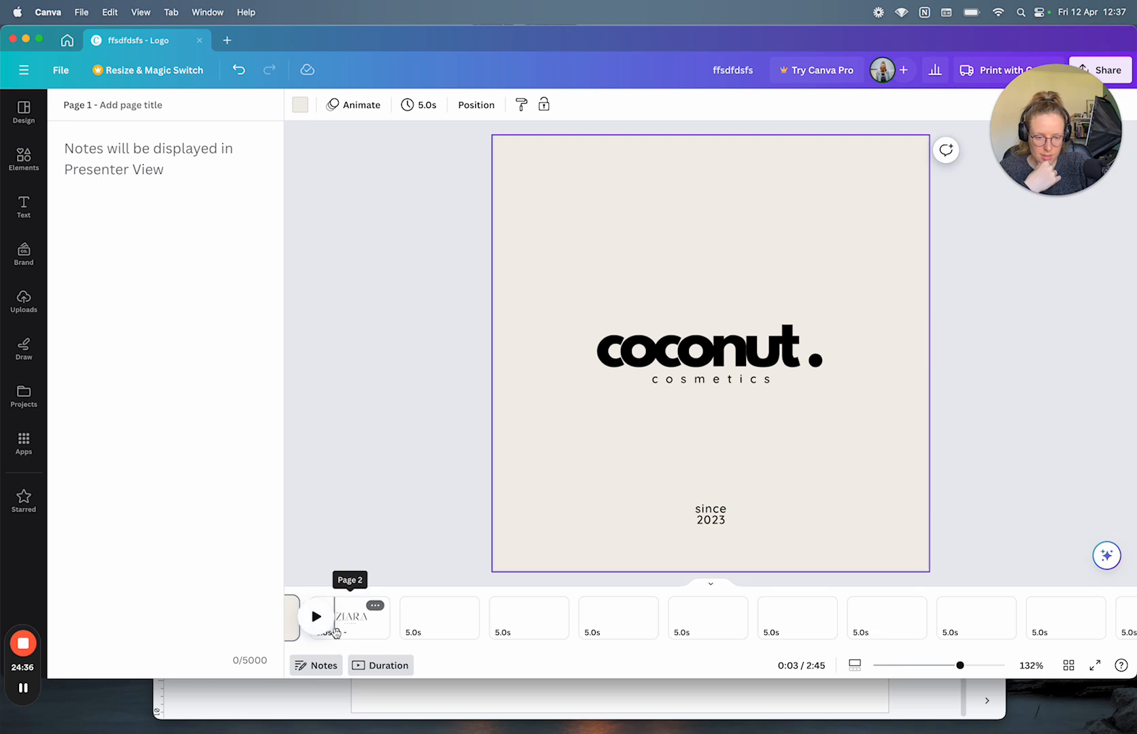
scroll(336, 623, "left", 3)
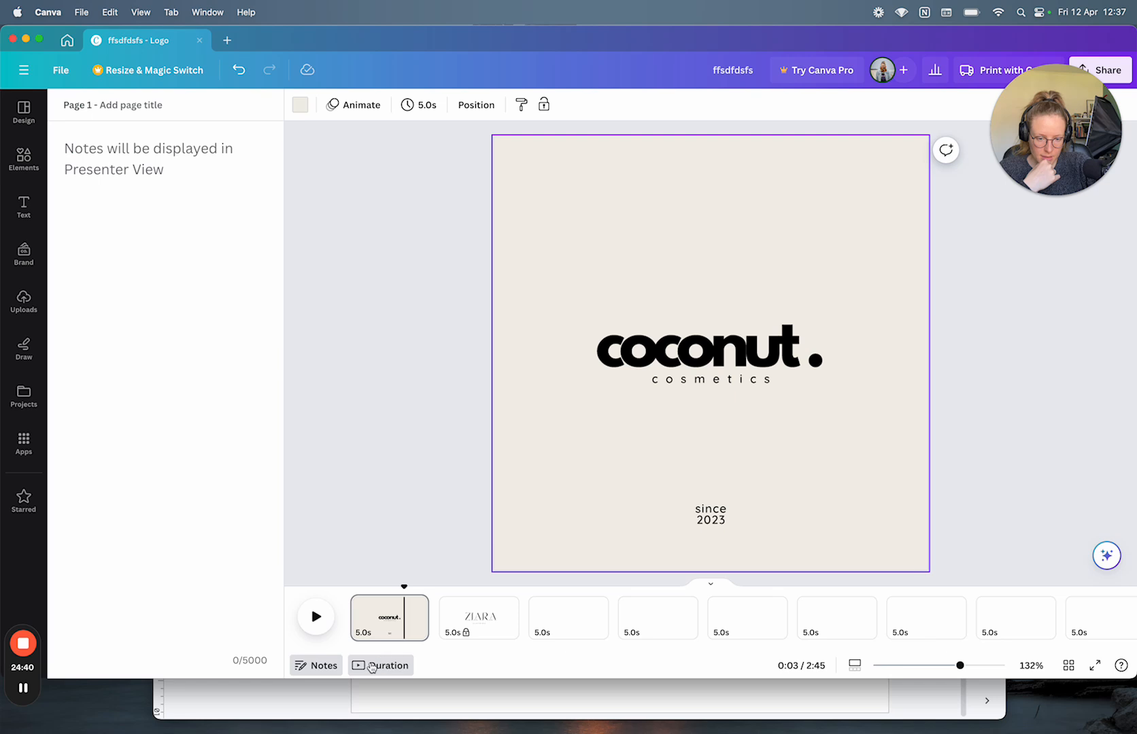
Step: Toggle Notes and Duration on and off repeatedly, ending with notes open and durations hidden
left_click(368, 669)
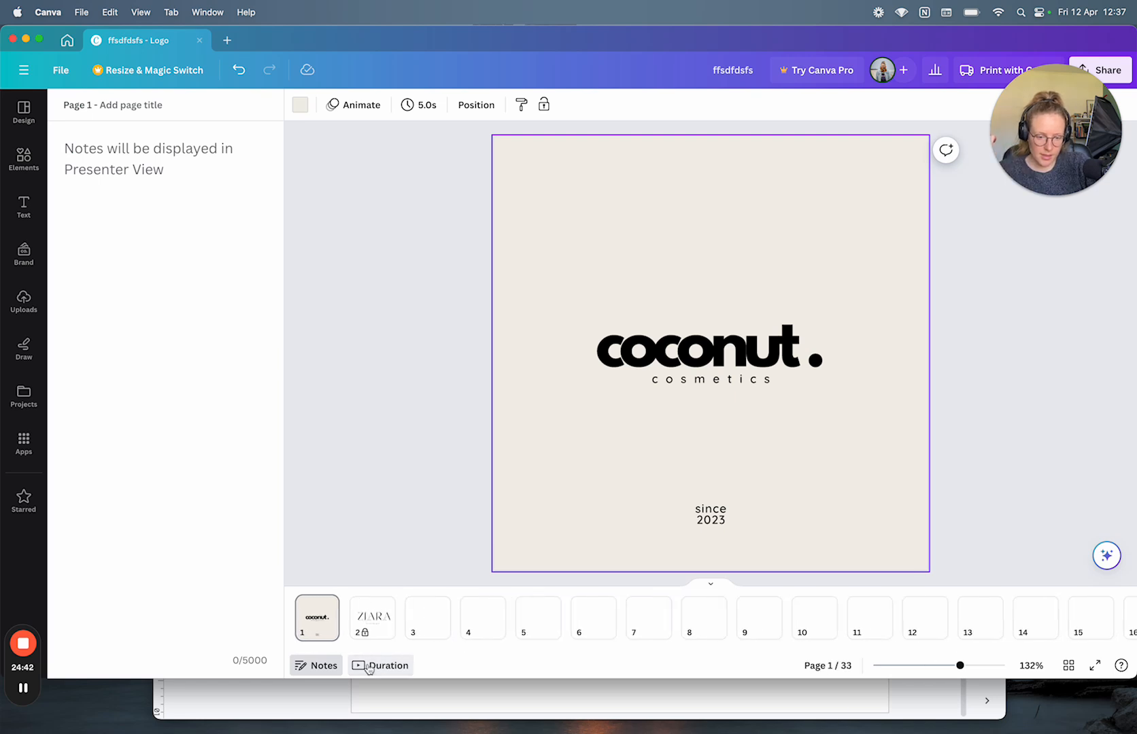
left_click(325, 667)
left_click(331, 667)
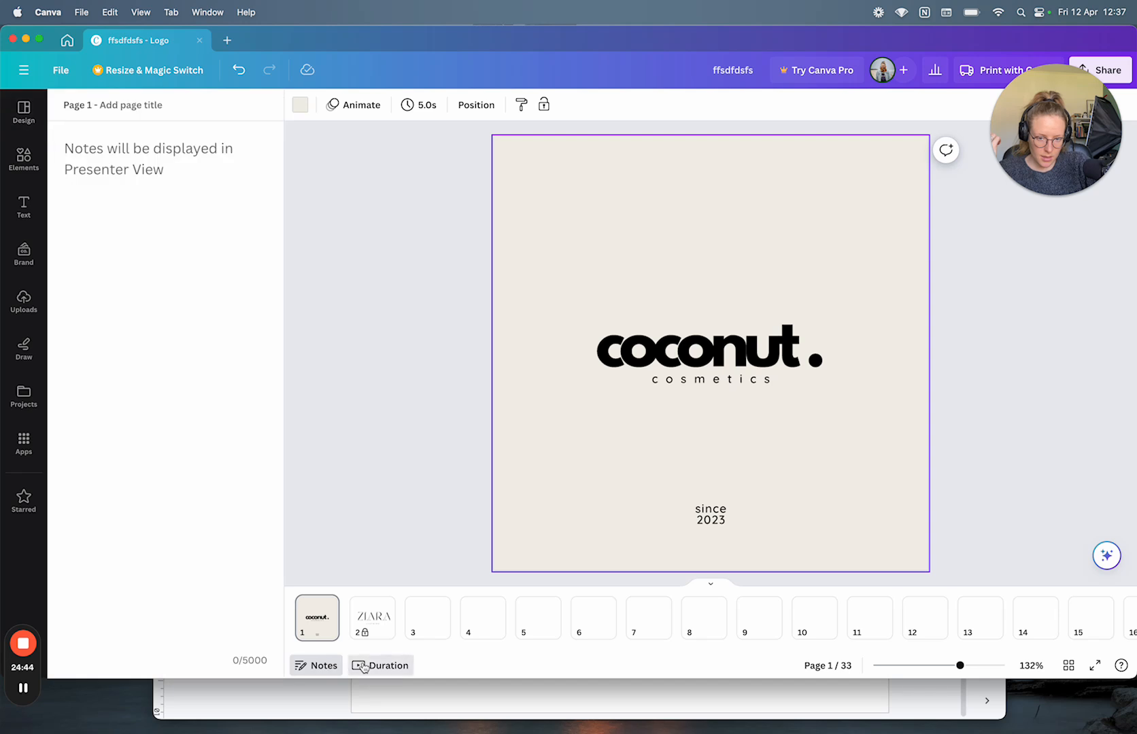
left_click(368, 667)
left_click(324, 668)
left_click(374, 667)
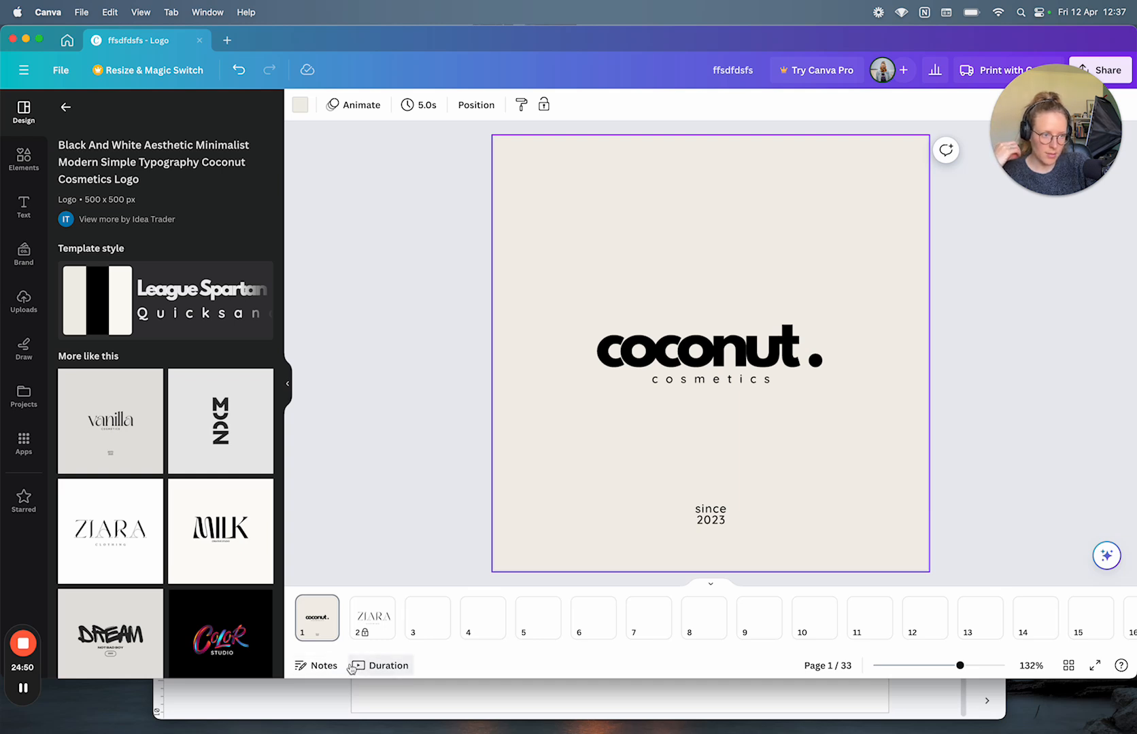
left_click(377, 666)
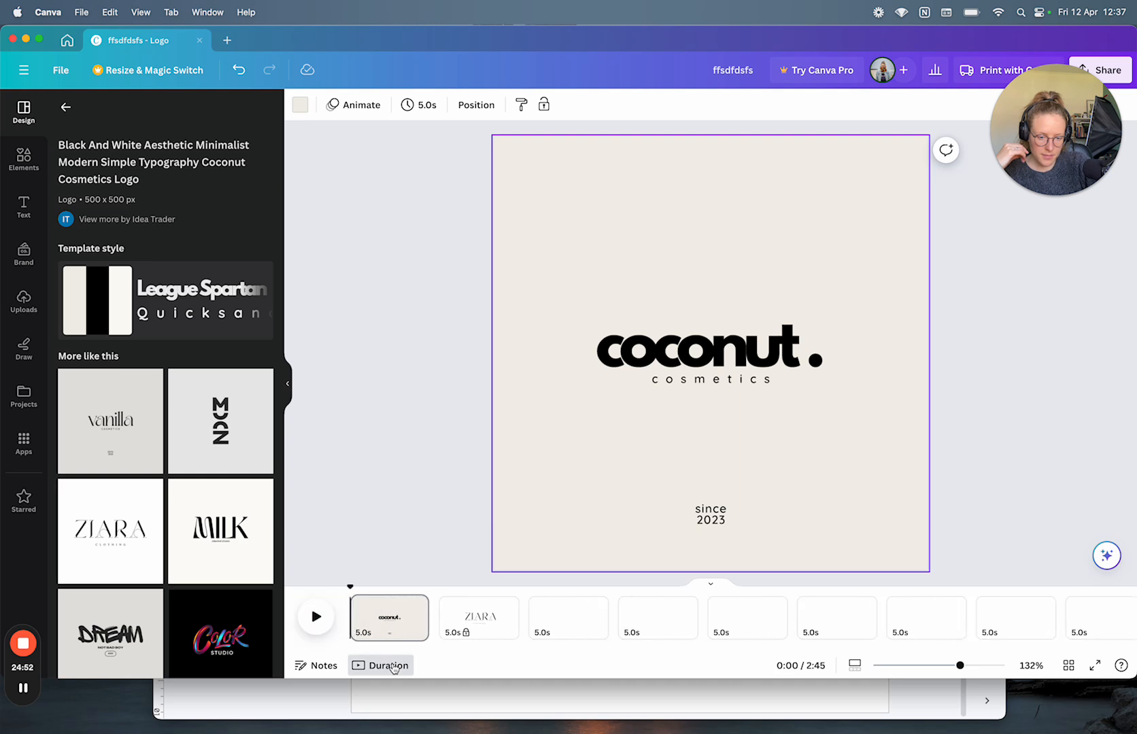
left_click(320, 665)
left_click(401, 668)
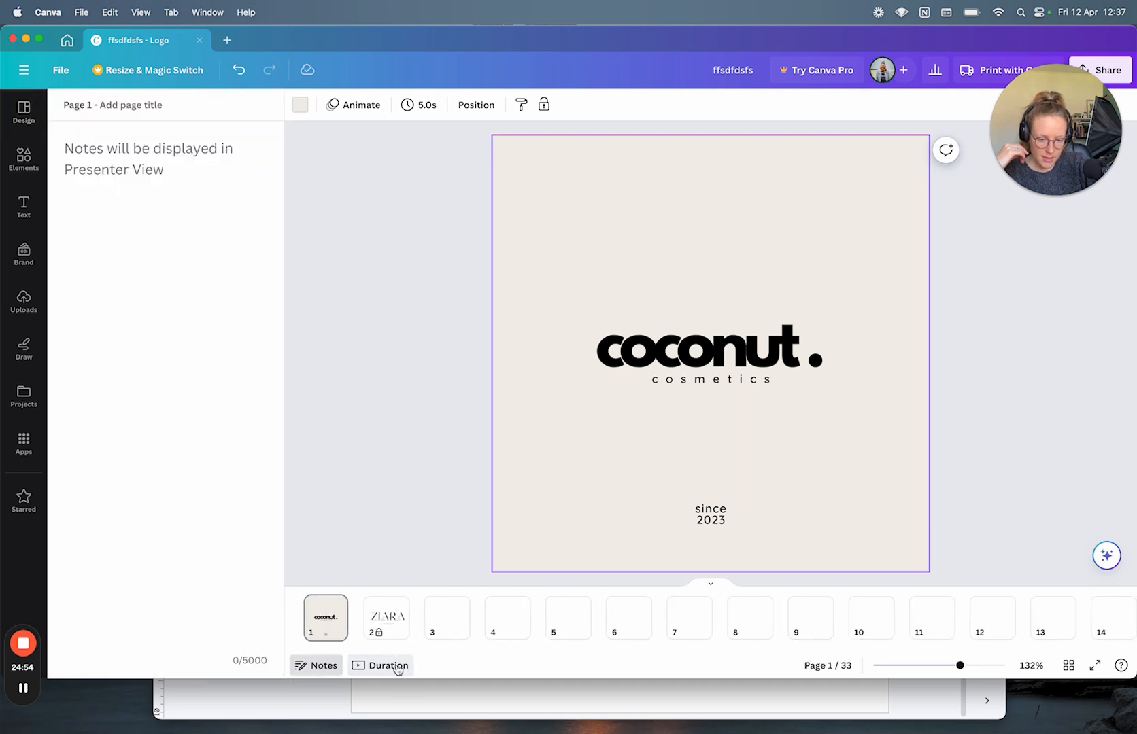
left_click(305, 665)
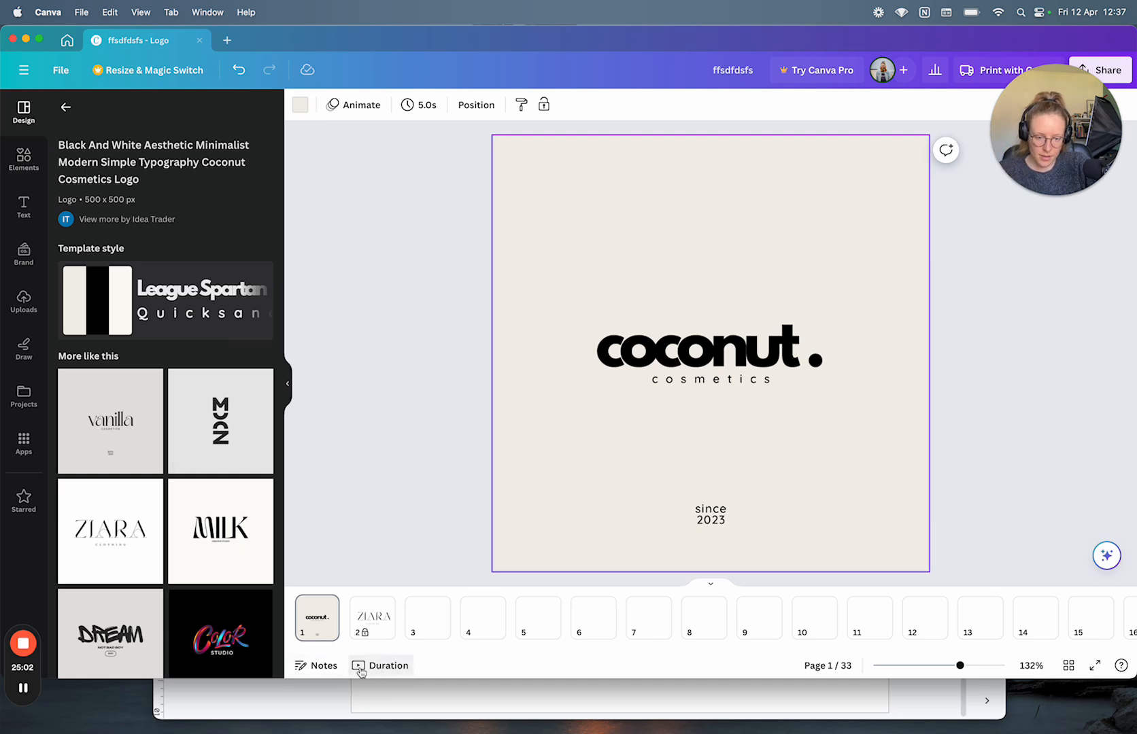
left_click(325, 668)
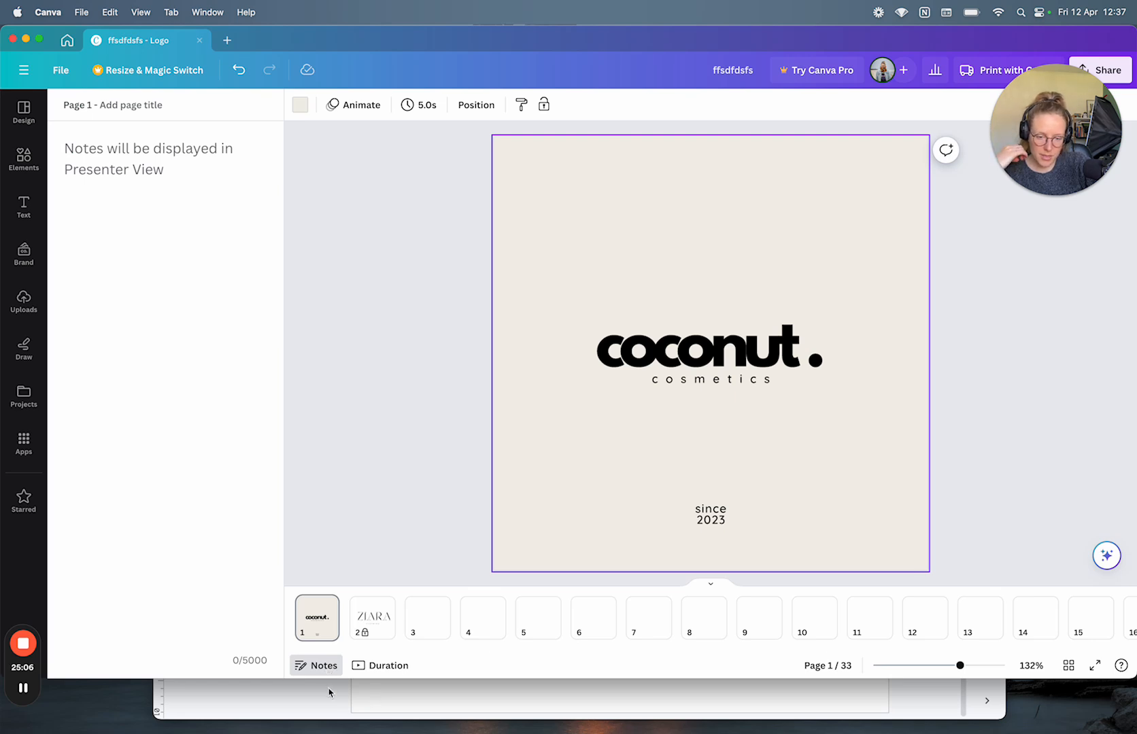
left_click(360, 667)
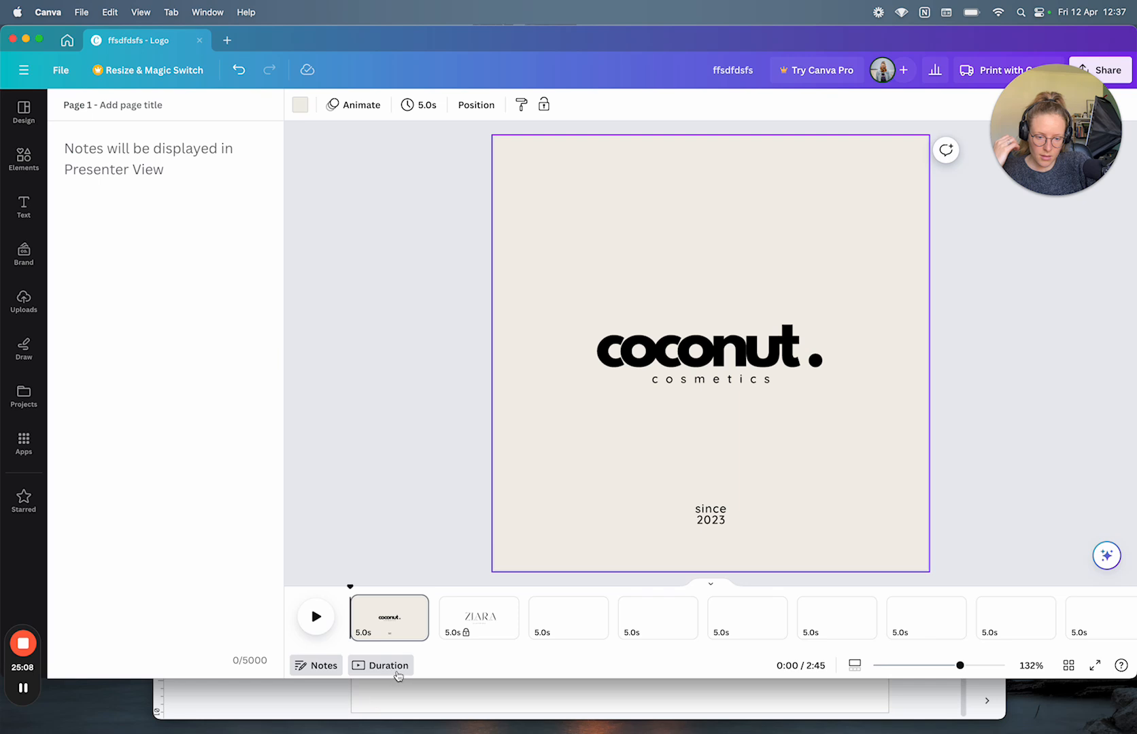
left_click(386, 666)
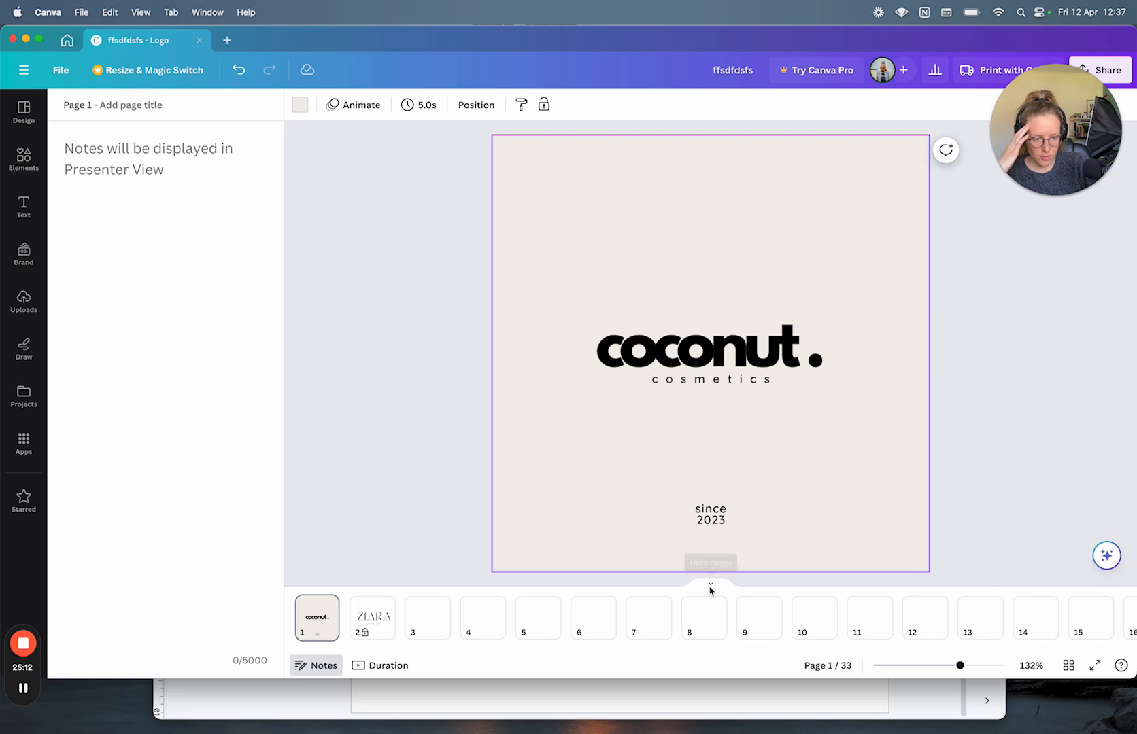
Step: Switch between the continuous scrolling page view and the thumbnail strip several times, ending in scrolling view
scroll(609, 401, "down", 2)
scroll(616, 449, "up", 2)
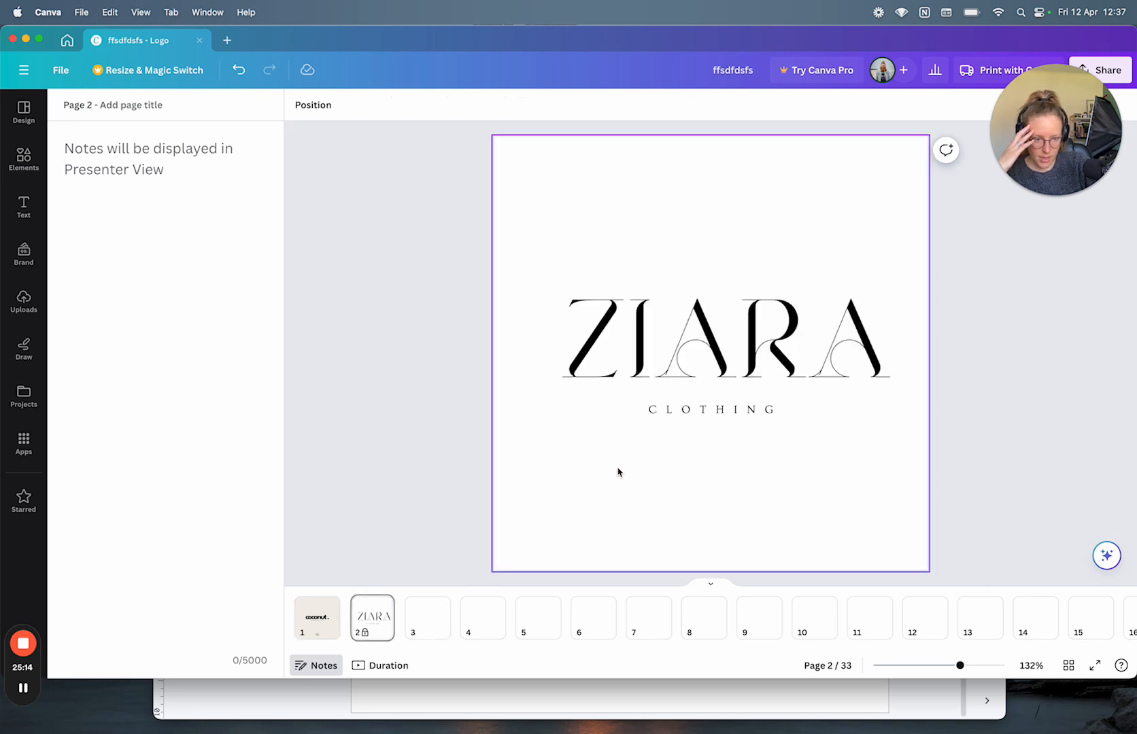
left_click(712, 586)
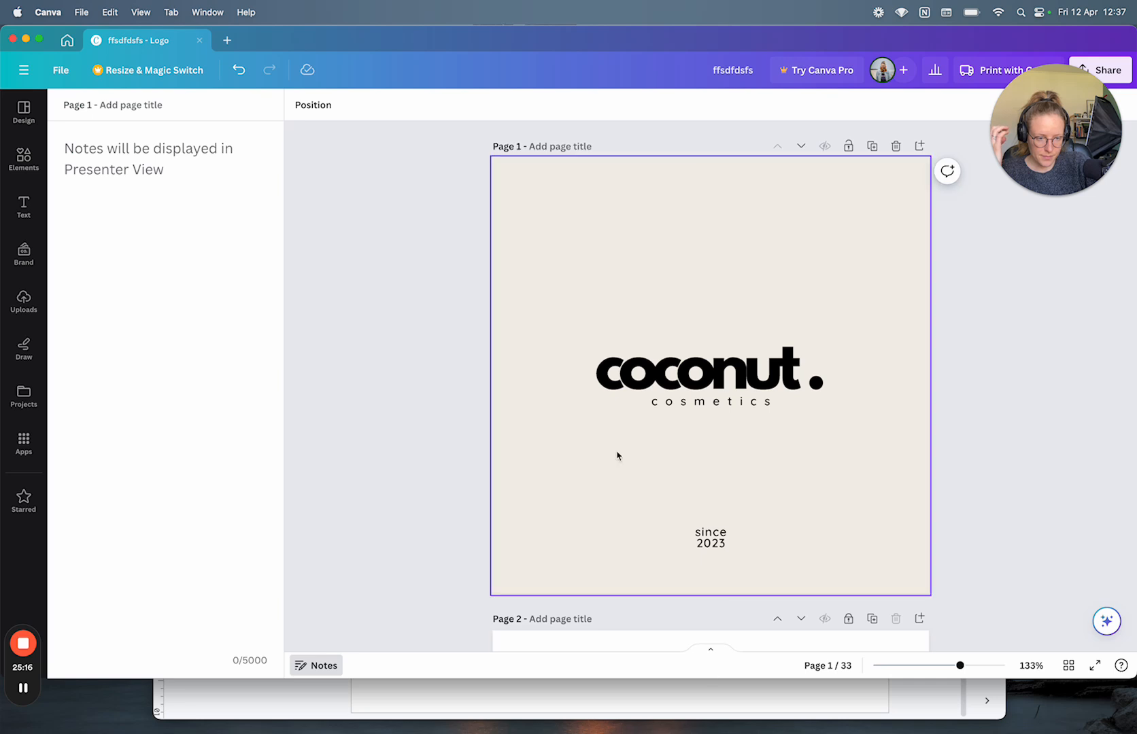
scroll(617, 454, "down", 20)
scroll(616, 454, "up", 20)
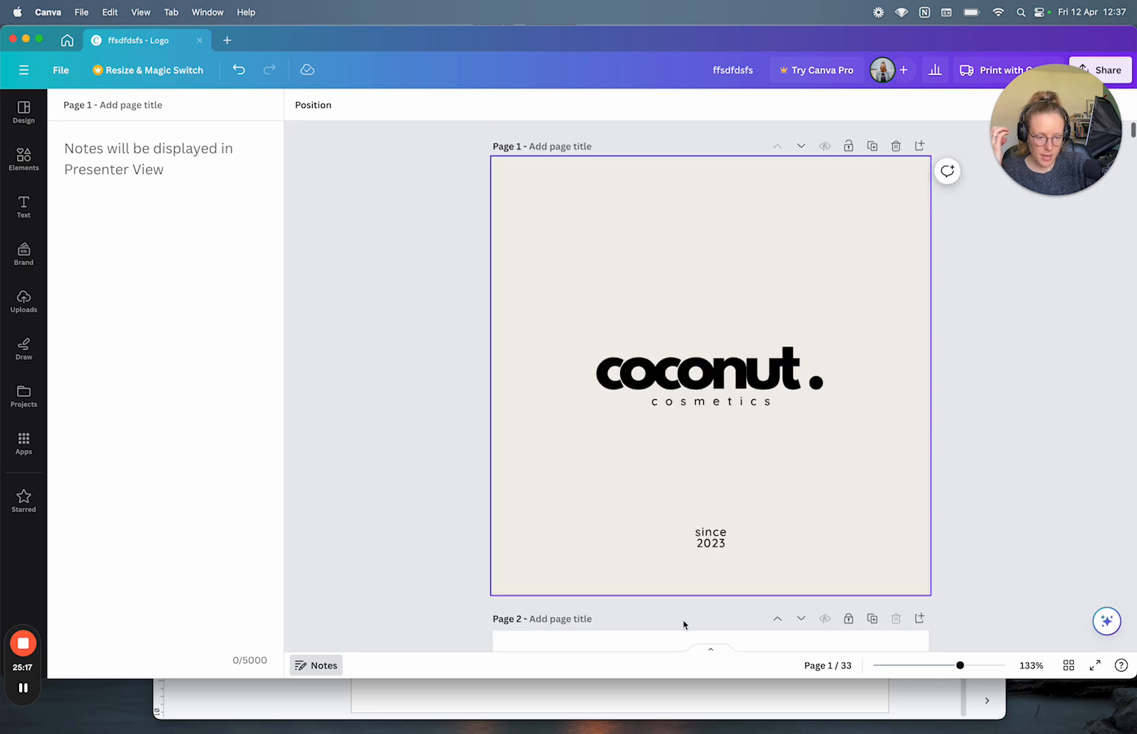
left_click(709, 651)
scroll(667, 522, "down", 1)
scroll(667, 522, "up", 1)
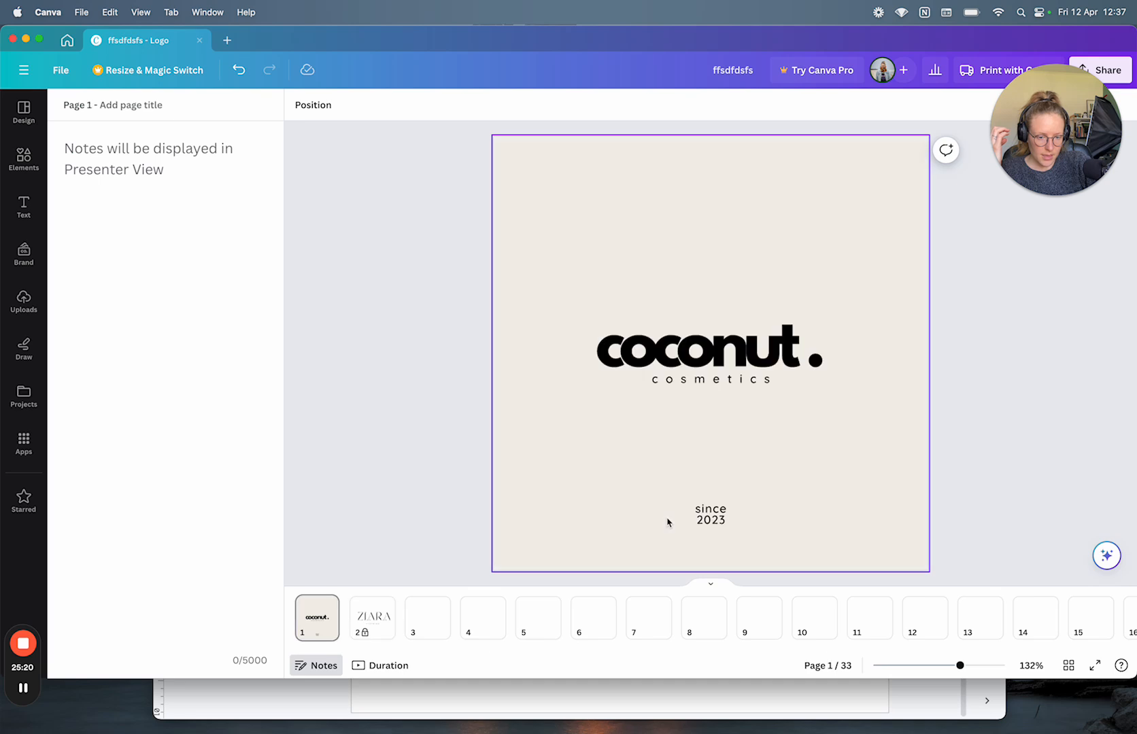
scroll(667, 522, "down", 3)
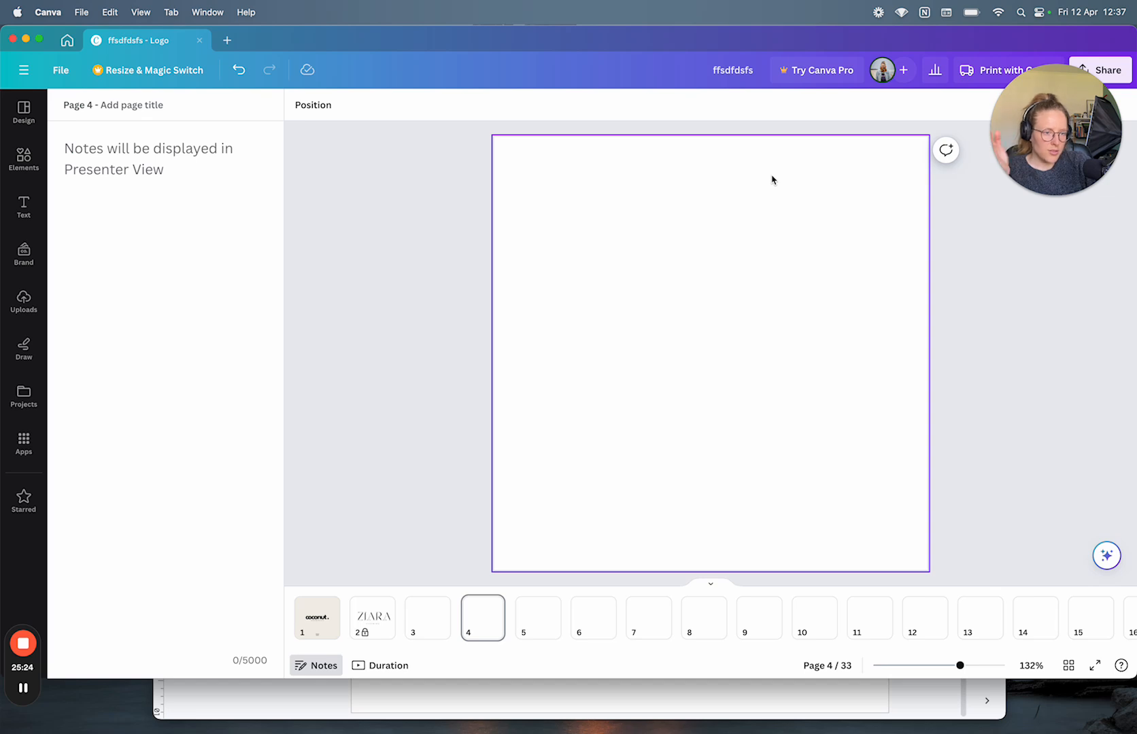
left_click(711, 584)
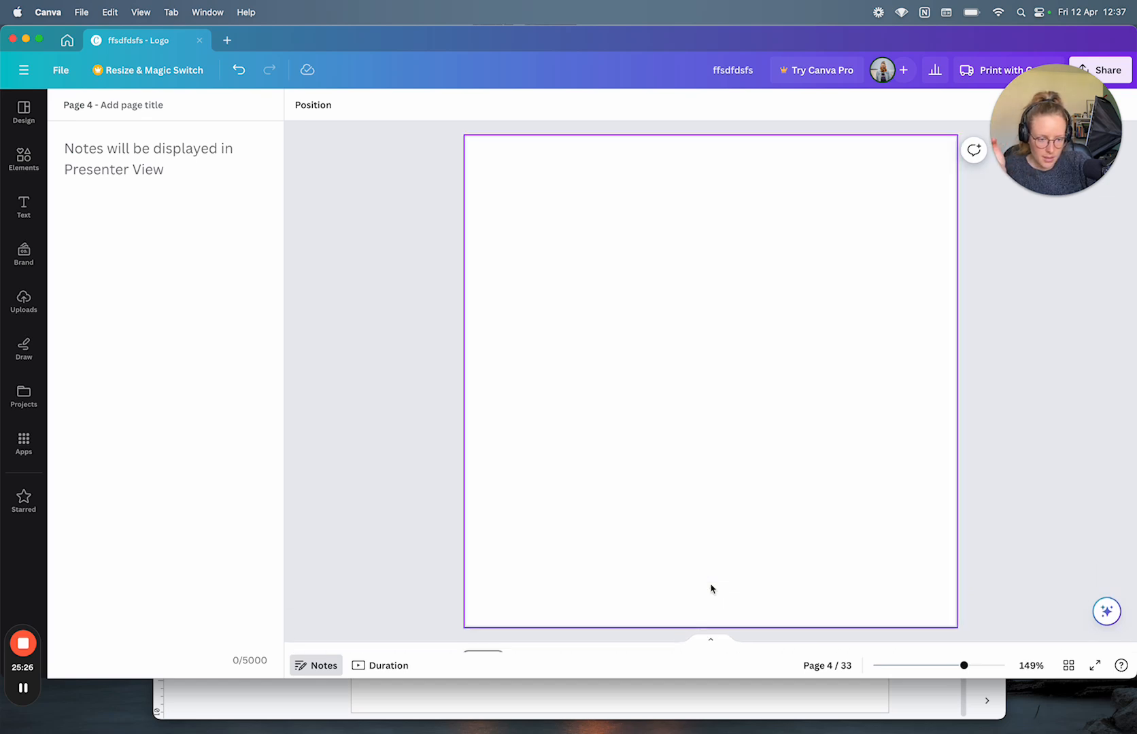
scroll(706, 479, "down", 3)
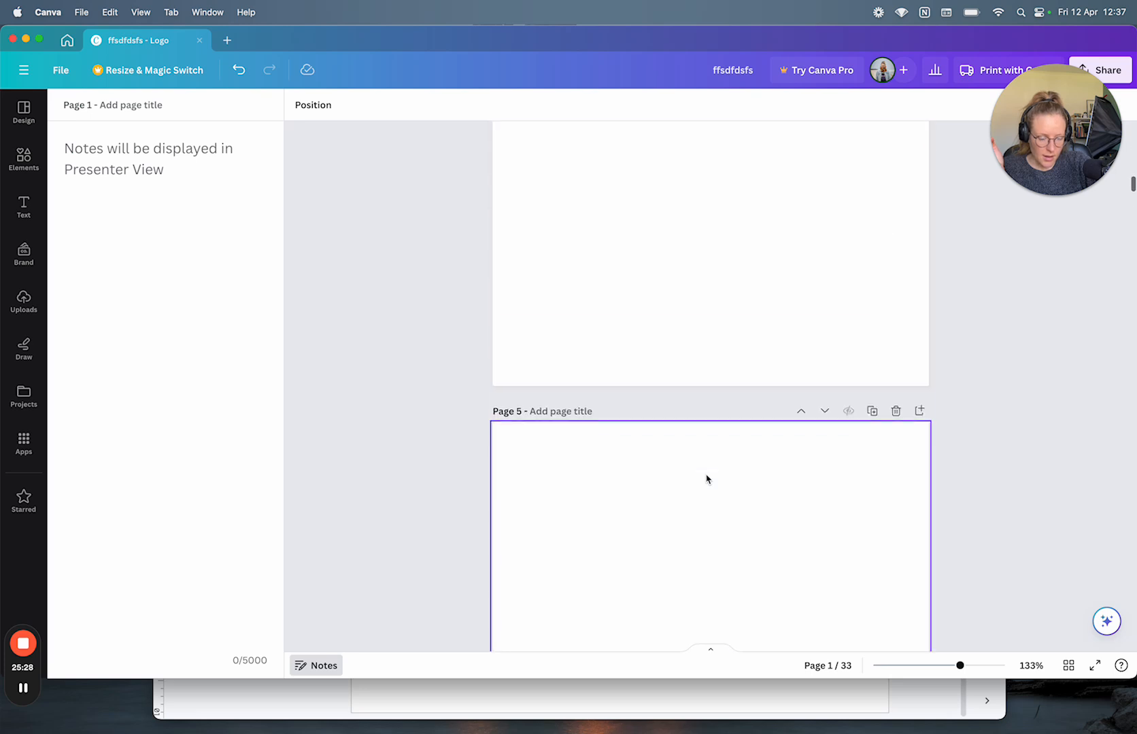
scroll(706, 479, "up", 3)
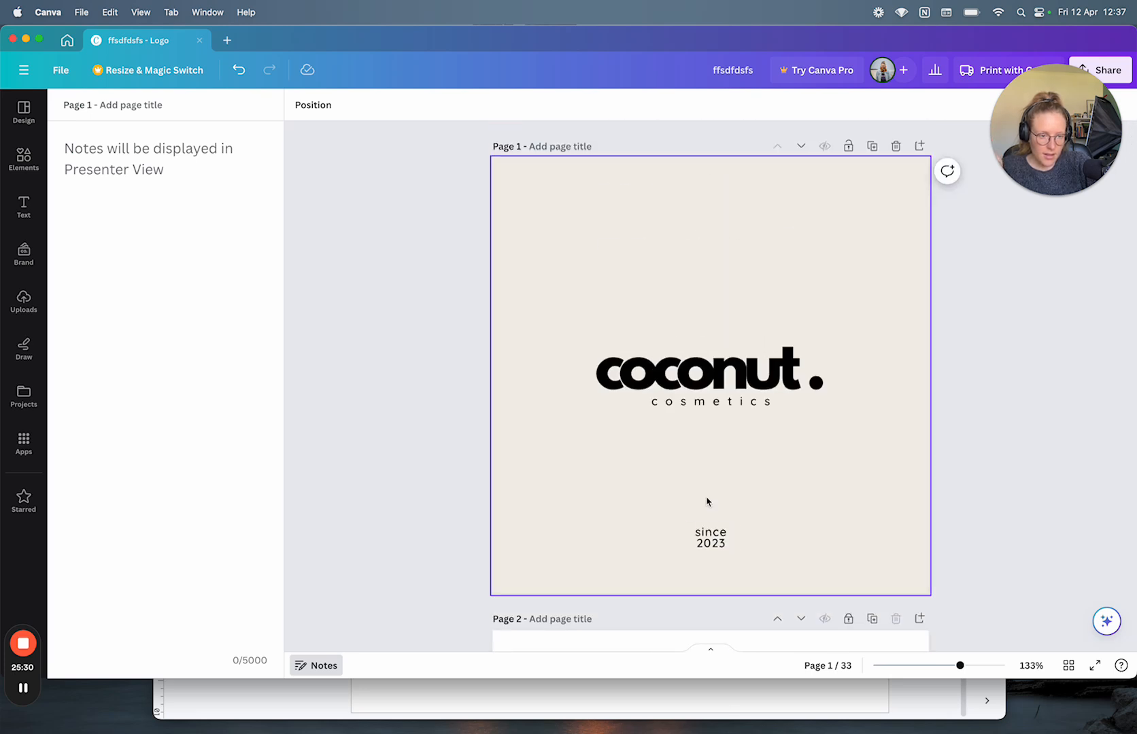
left_click(710, 654)
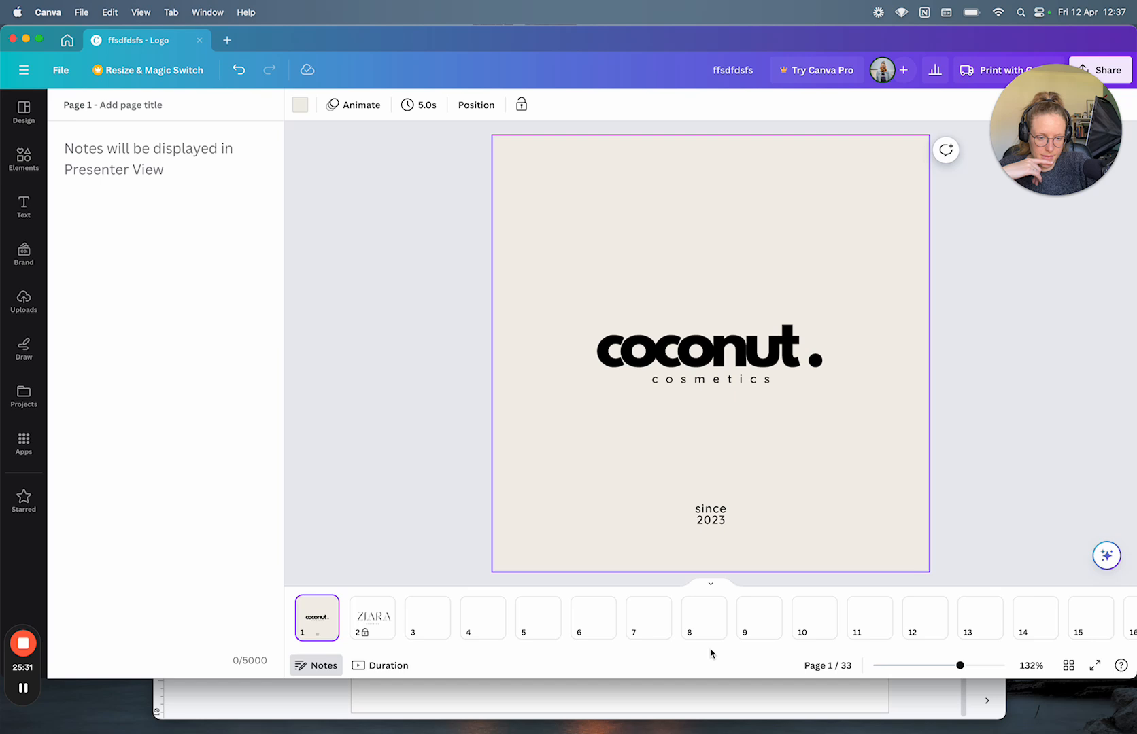
left_click(712, 586)
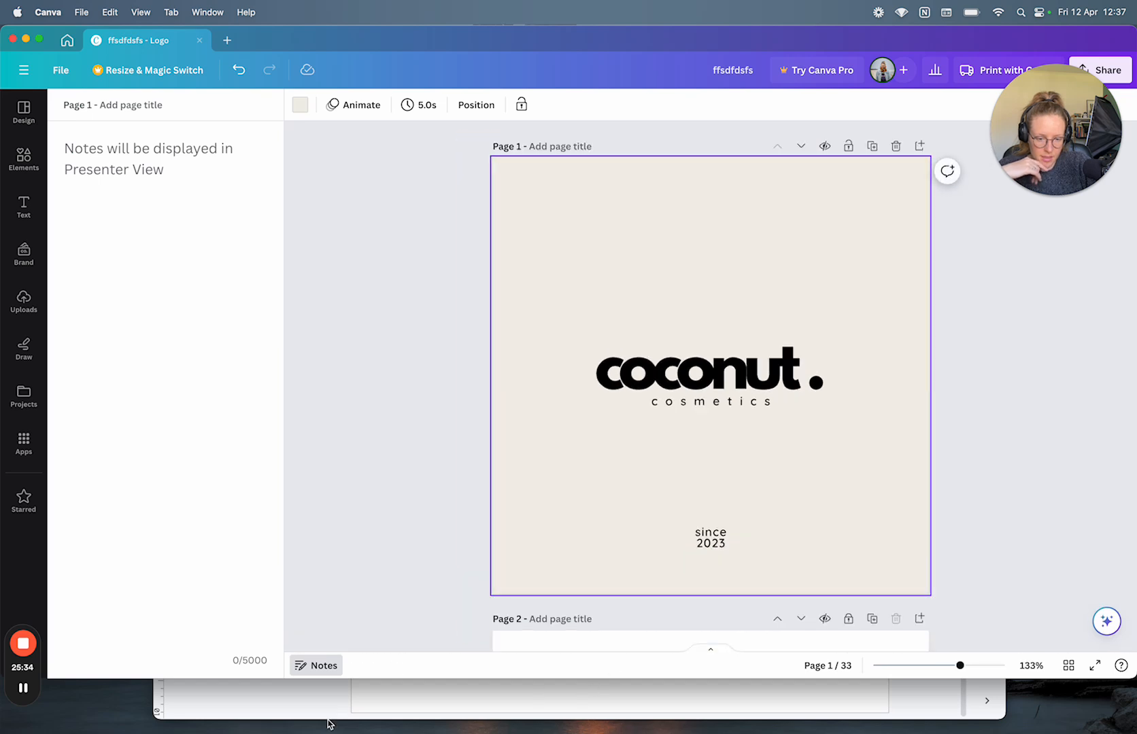
left_click(330, 715)
Step: Add UI/UX item 2 saying the Notes/Duration toggles may confuse new users, correcting 'doenst' to 'doesn't'
scroll(533, 351, "up", 3)
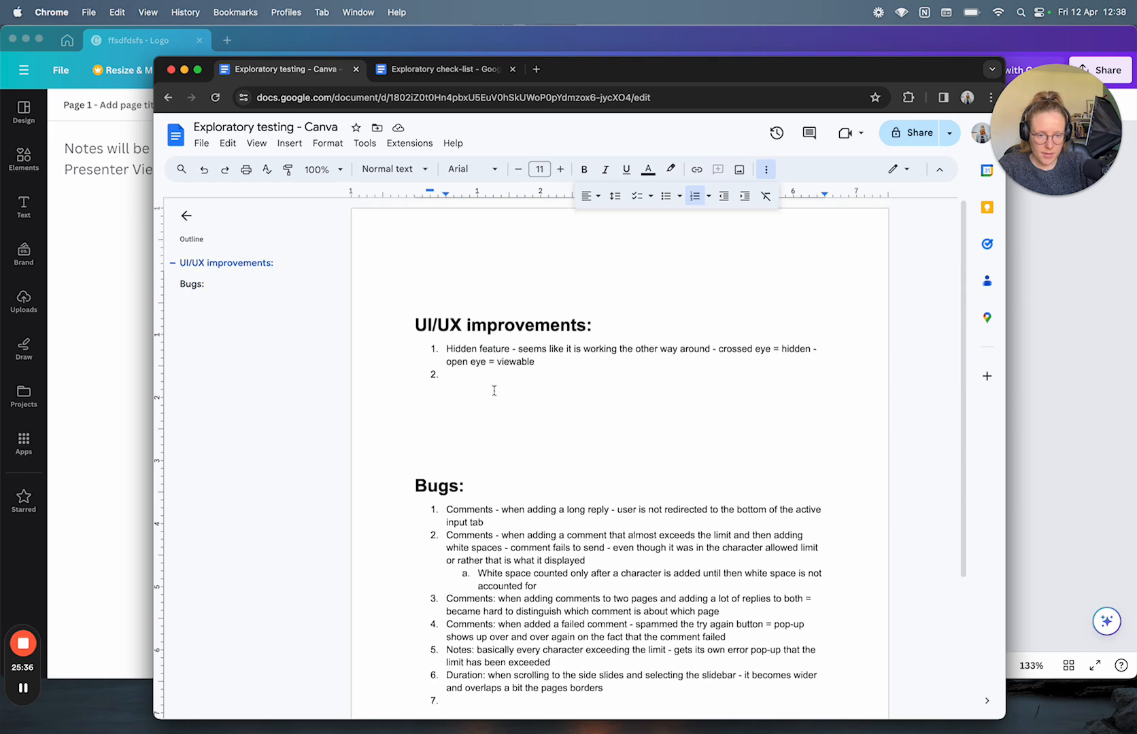
left_click(470, 381)
type("Notes/Dur")
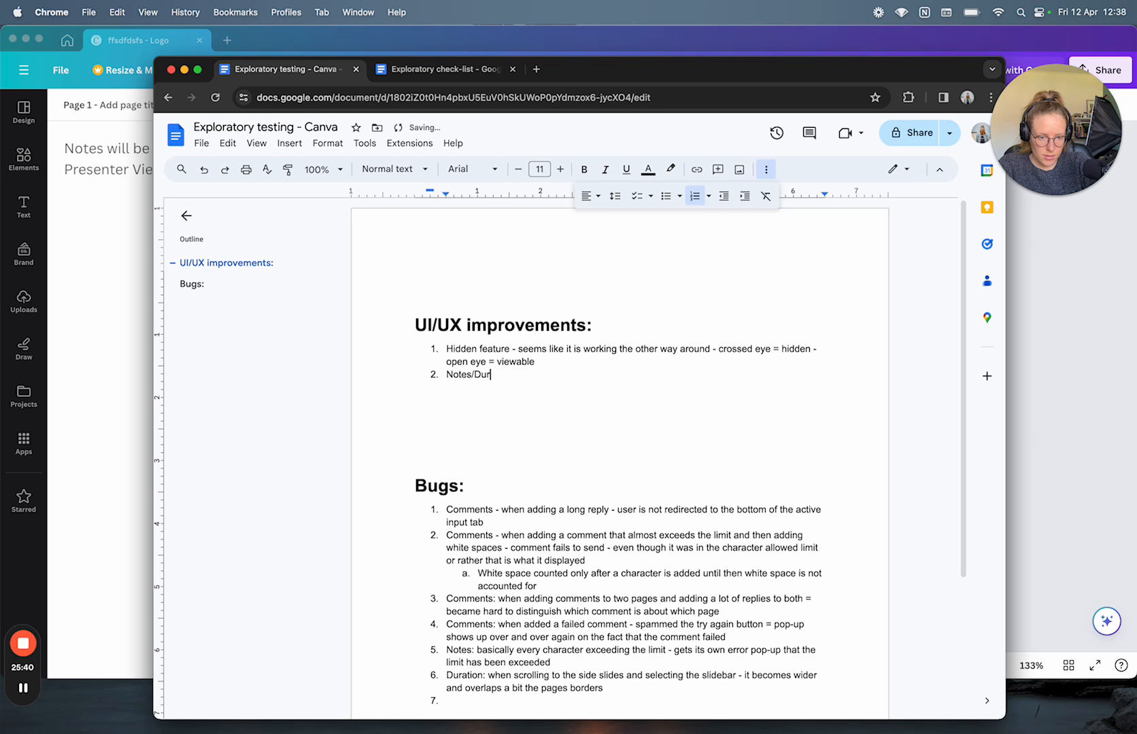
type("ation buttons - as a")
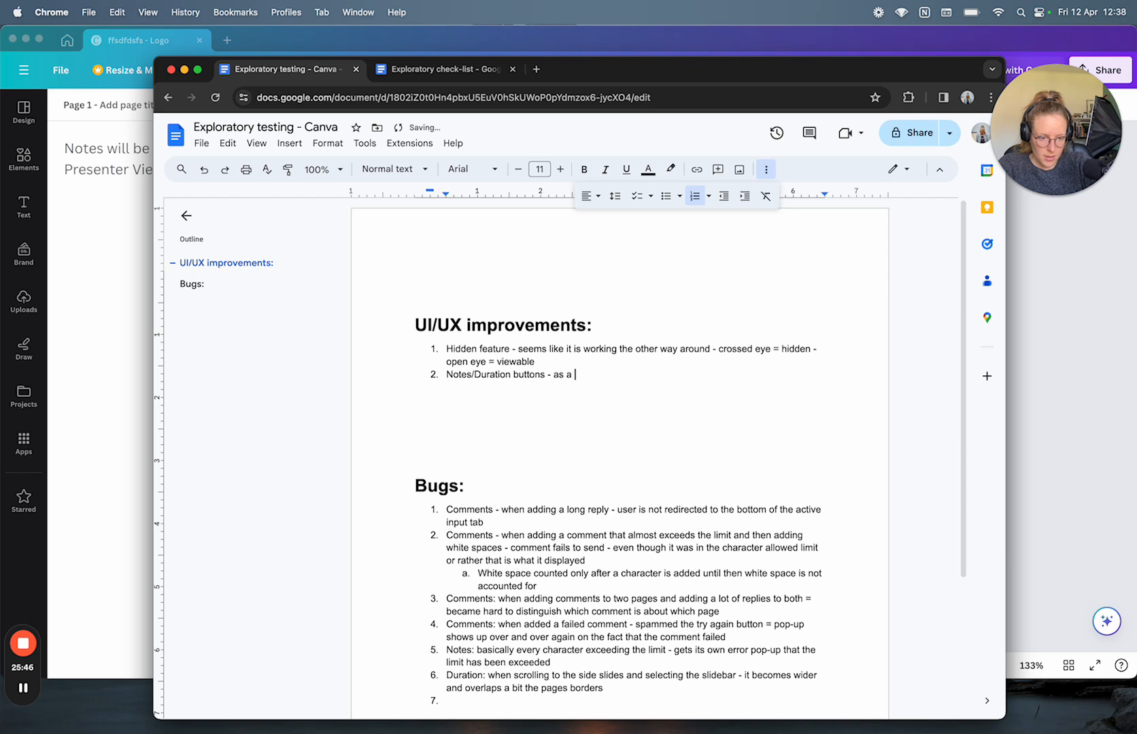
type(" new user may be confusing to")
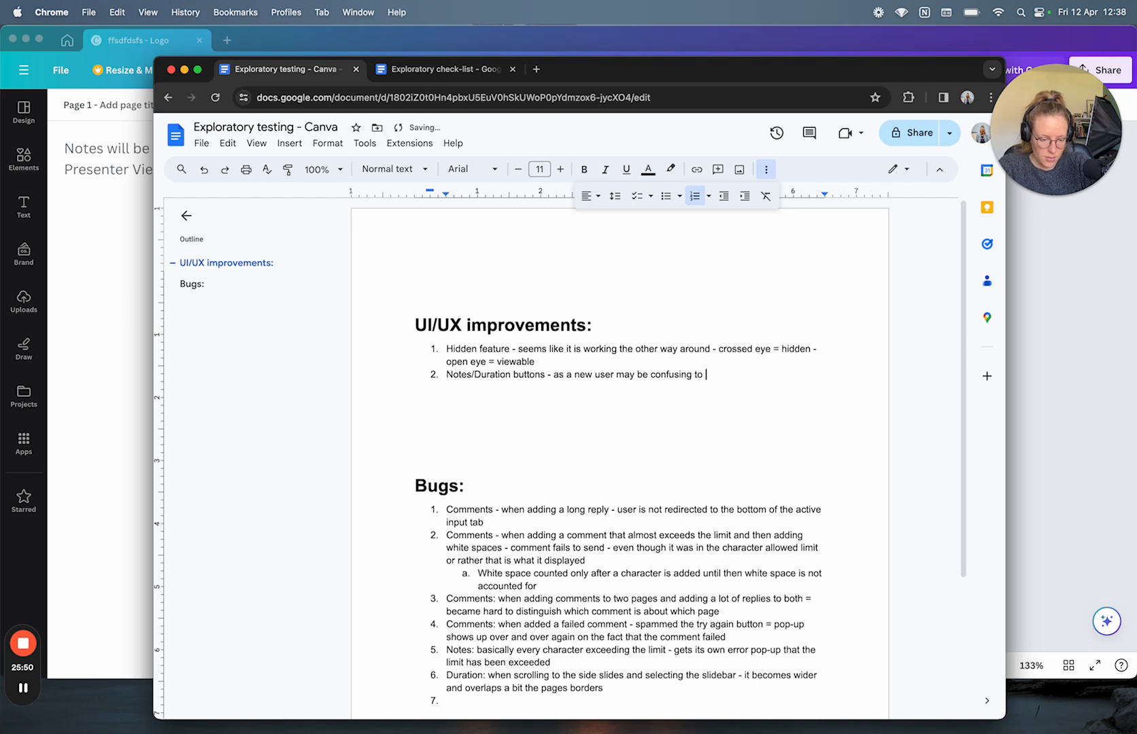
type(" how to toggle them off - doenst seem straightforw")
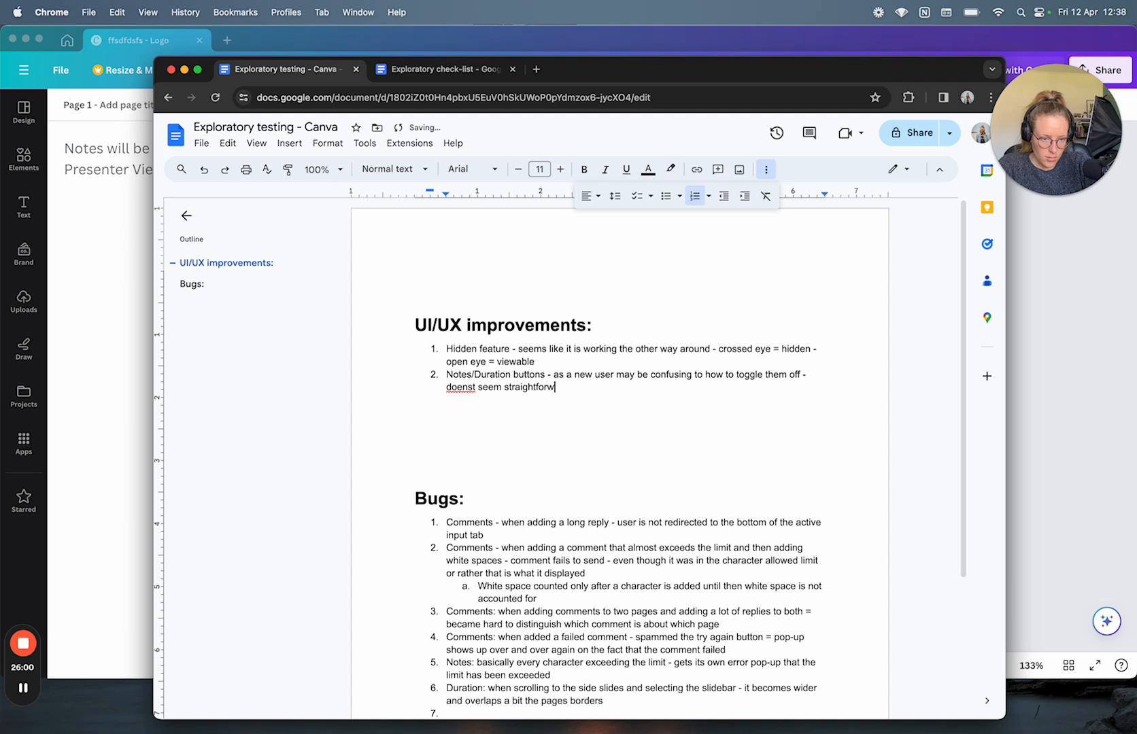
type("ard.")
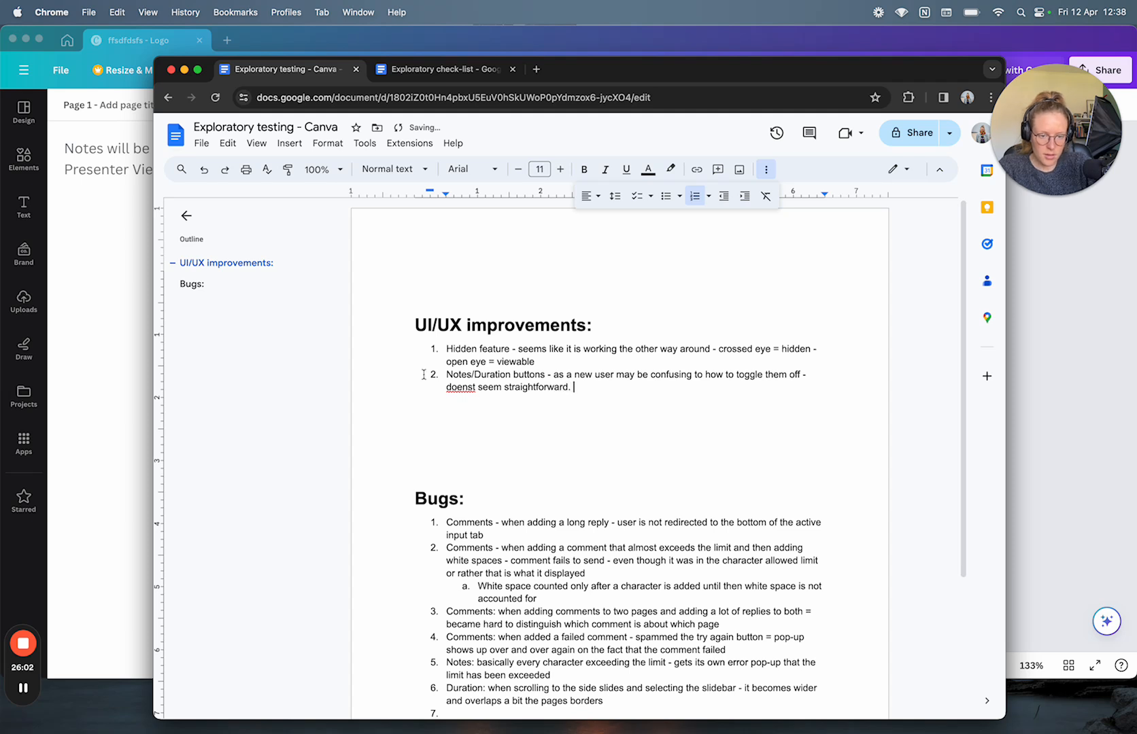
right_click(465, 385)
left_click(510, 489)
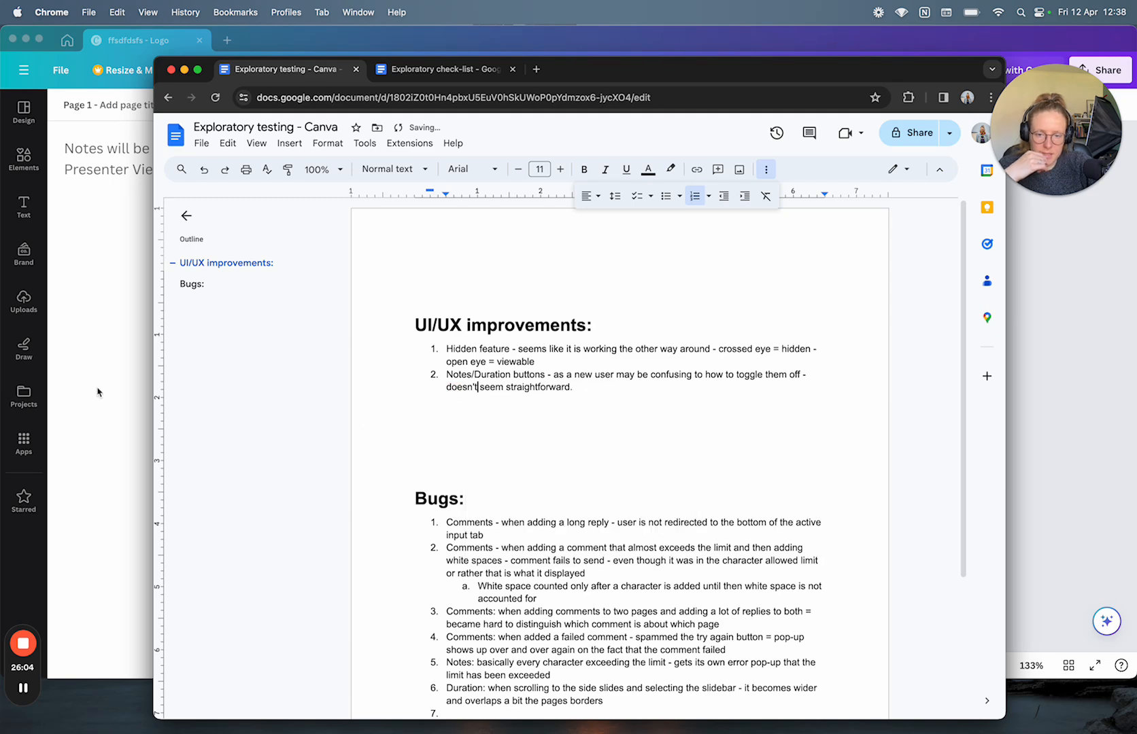
left_click(97, 392)
scroll(540, 469, "down", 5)
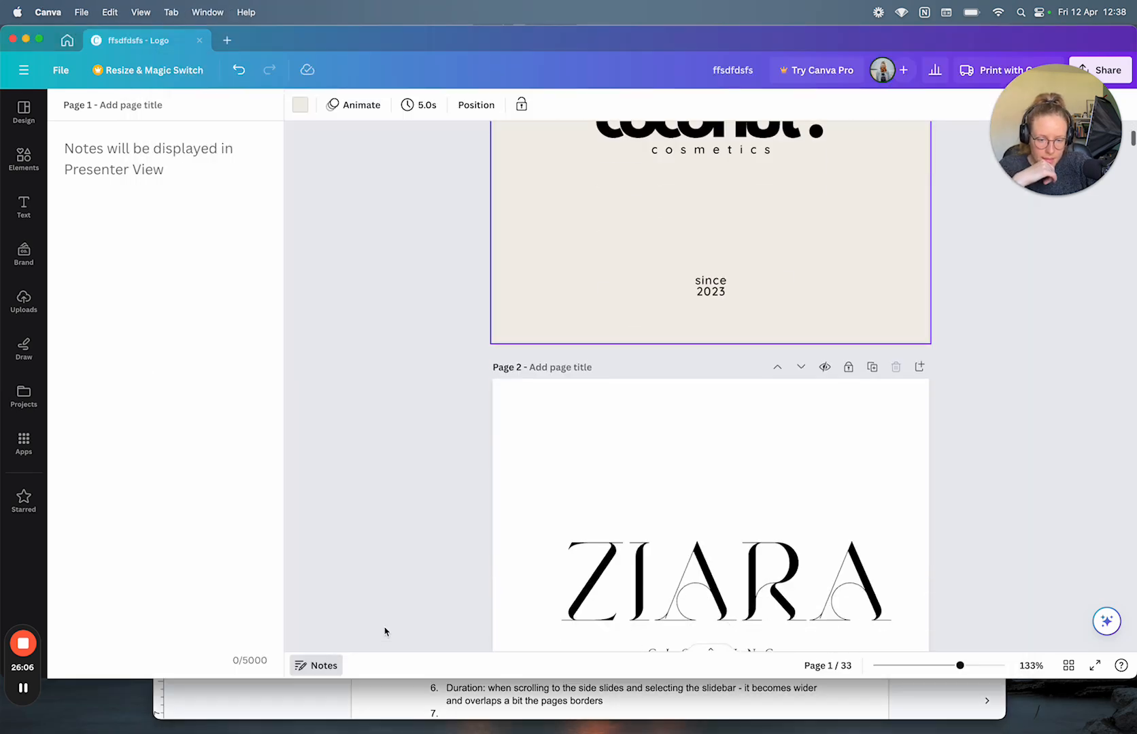
Step: Hide and show the page strip repeatedly, switching to the duration timeline and playing it
left_click(711, 652)
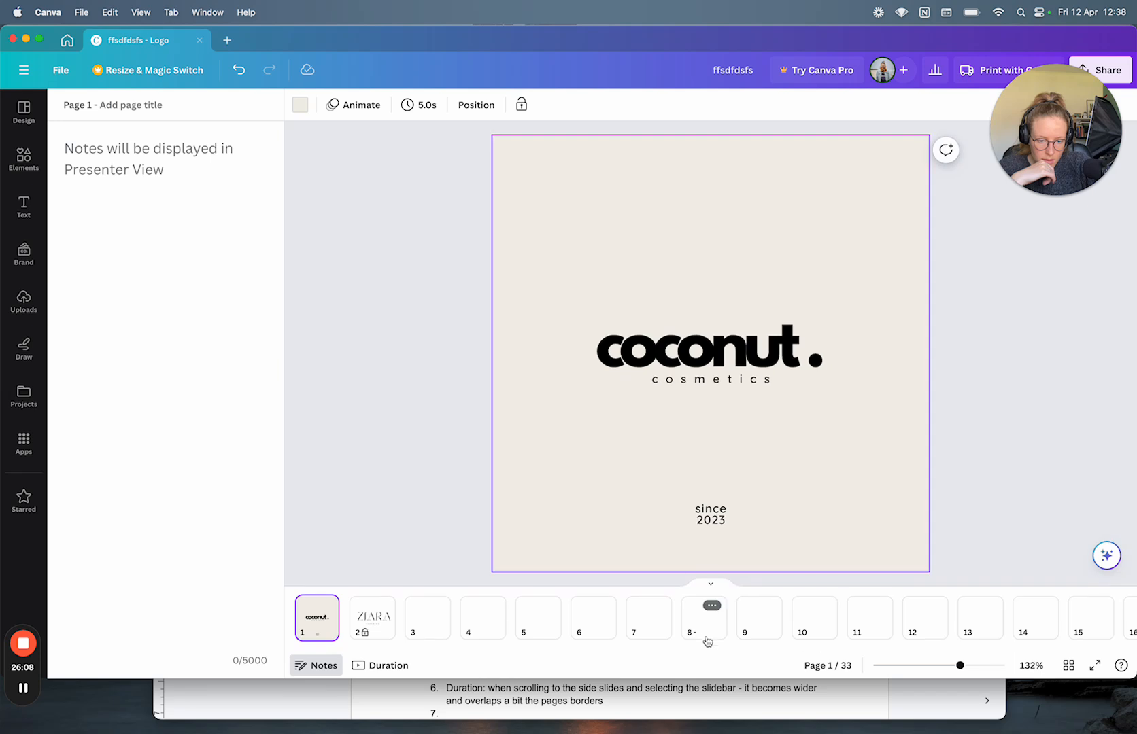
left_click(710, 588)
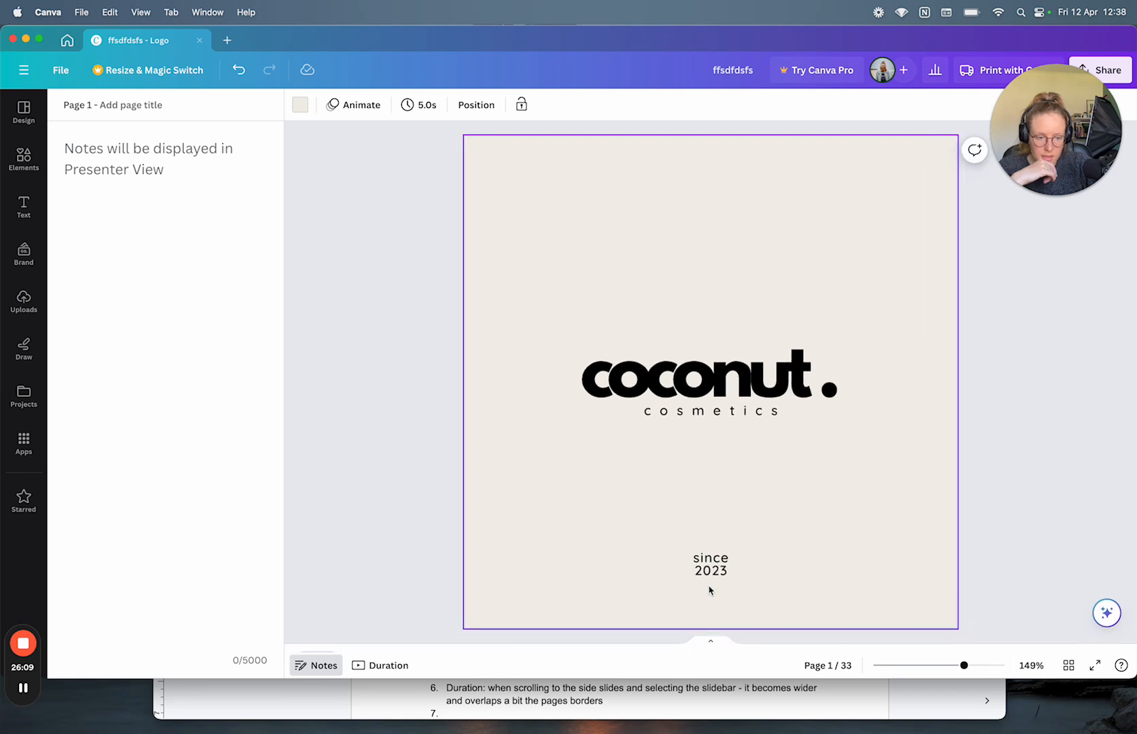
left_click(713, 651)
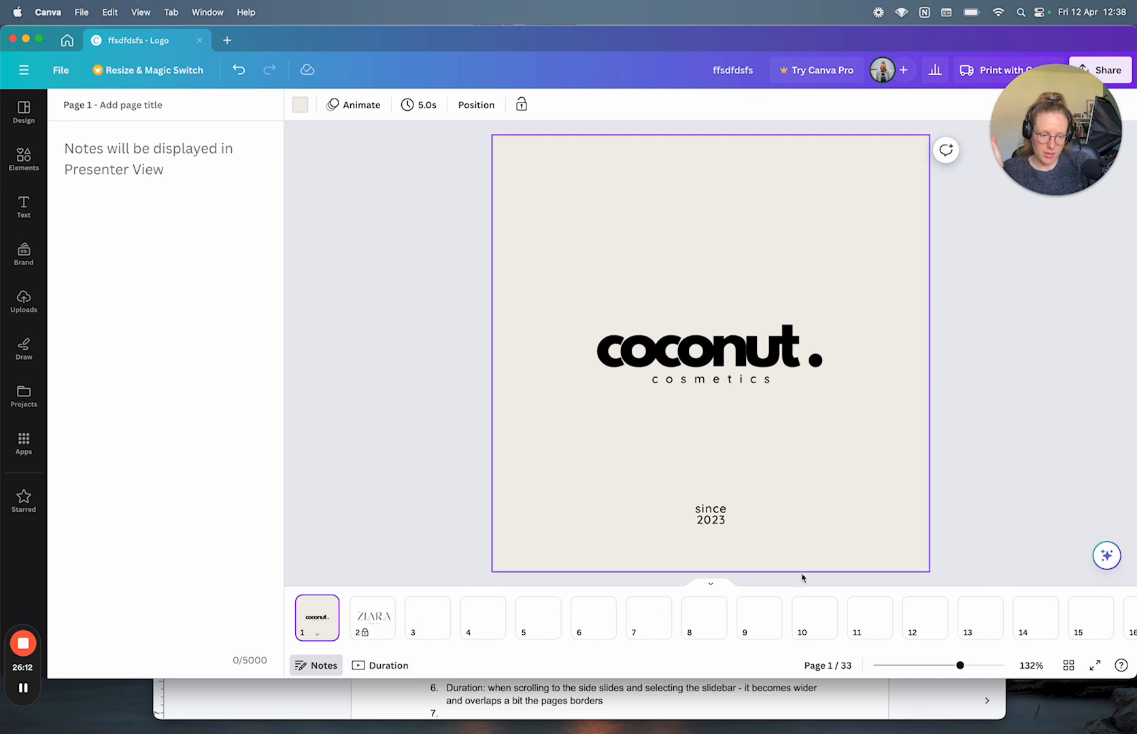
left_click(381, 665)
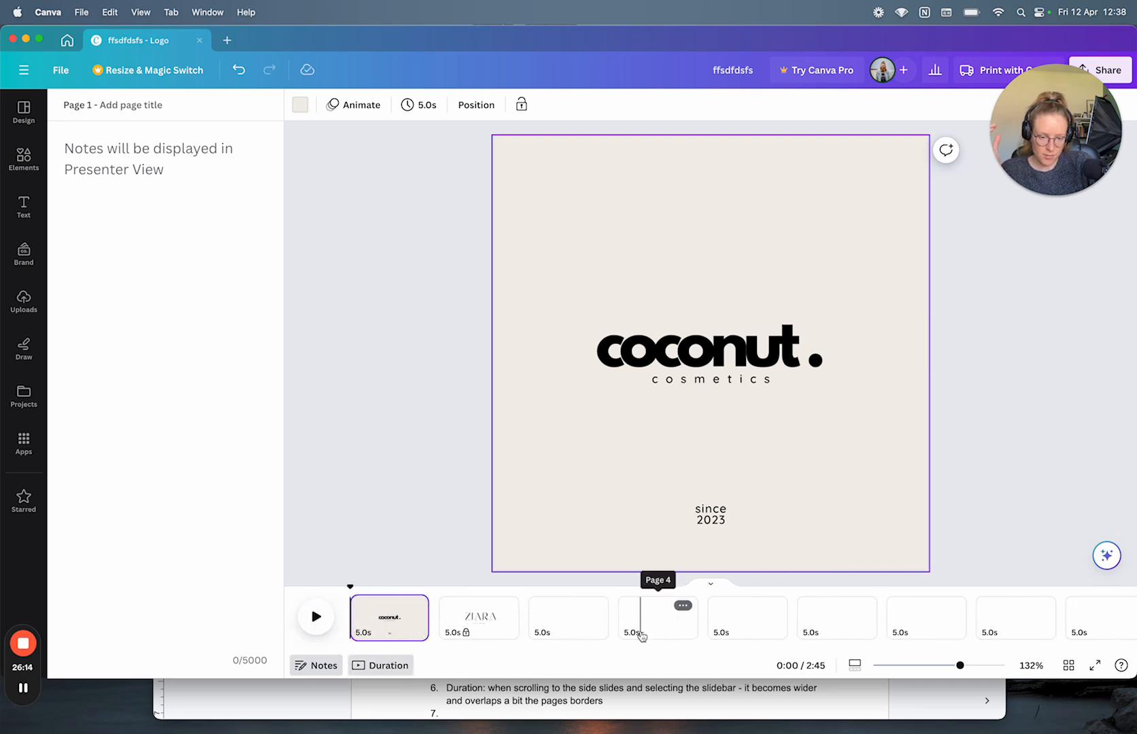
left_click(710, 583)
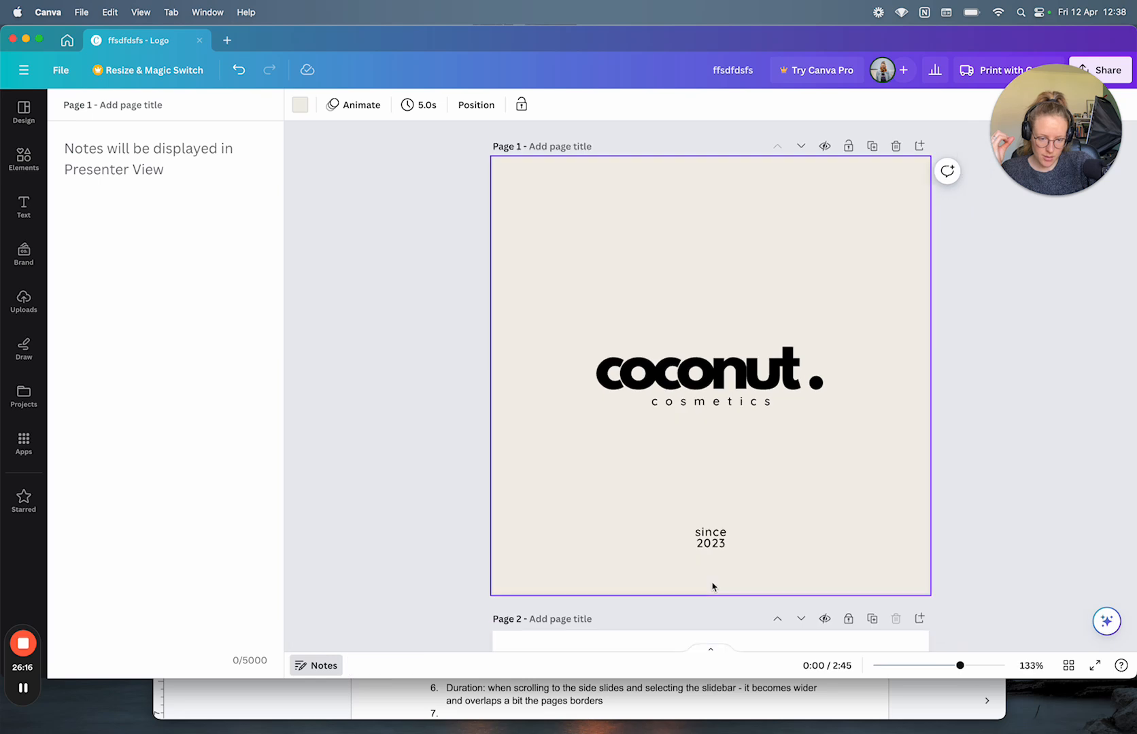
left_click(708, 648)
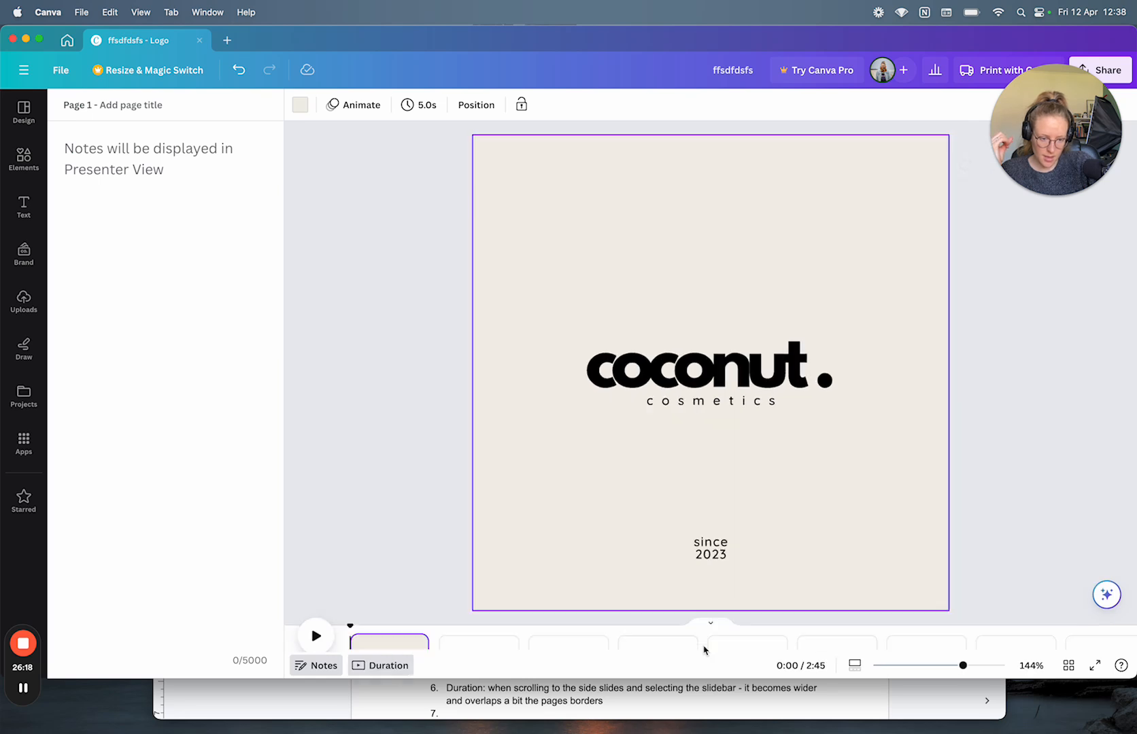
left_click(317, 617)
left_click(708, 583)
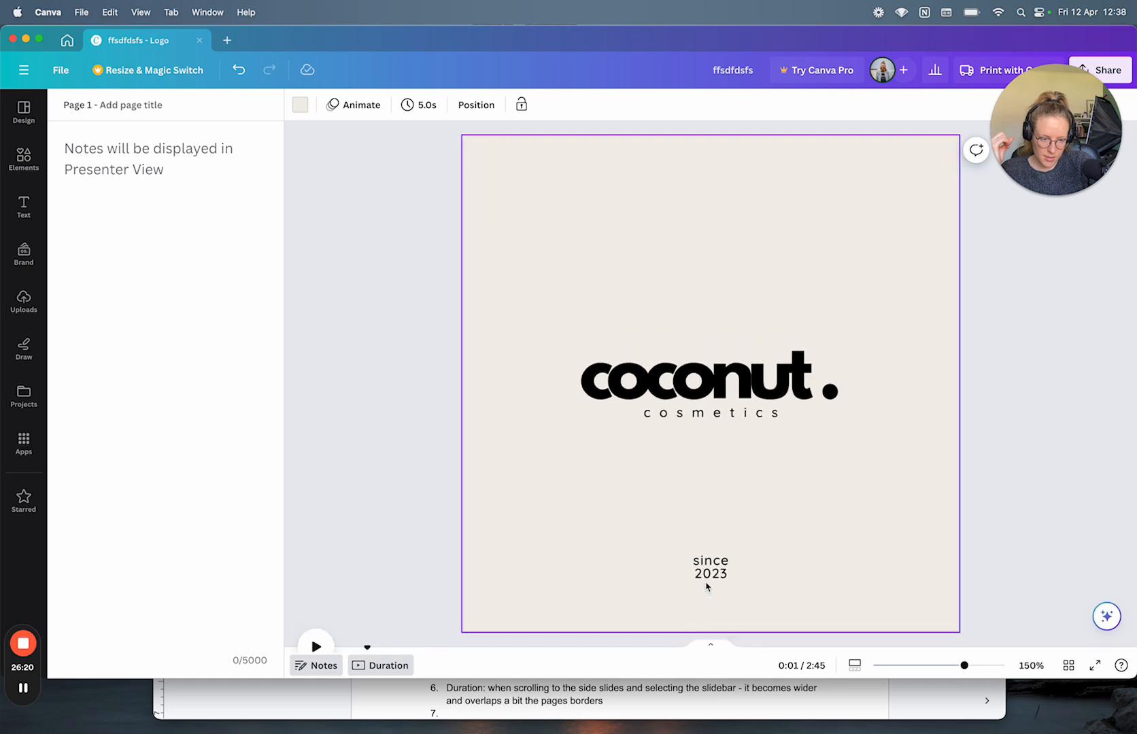
left_click(711, 650)
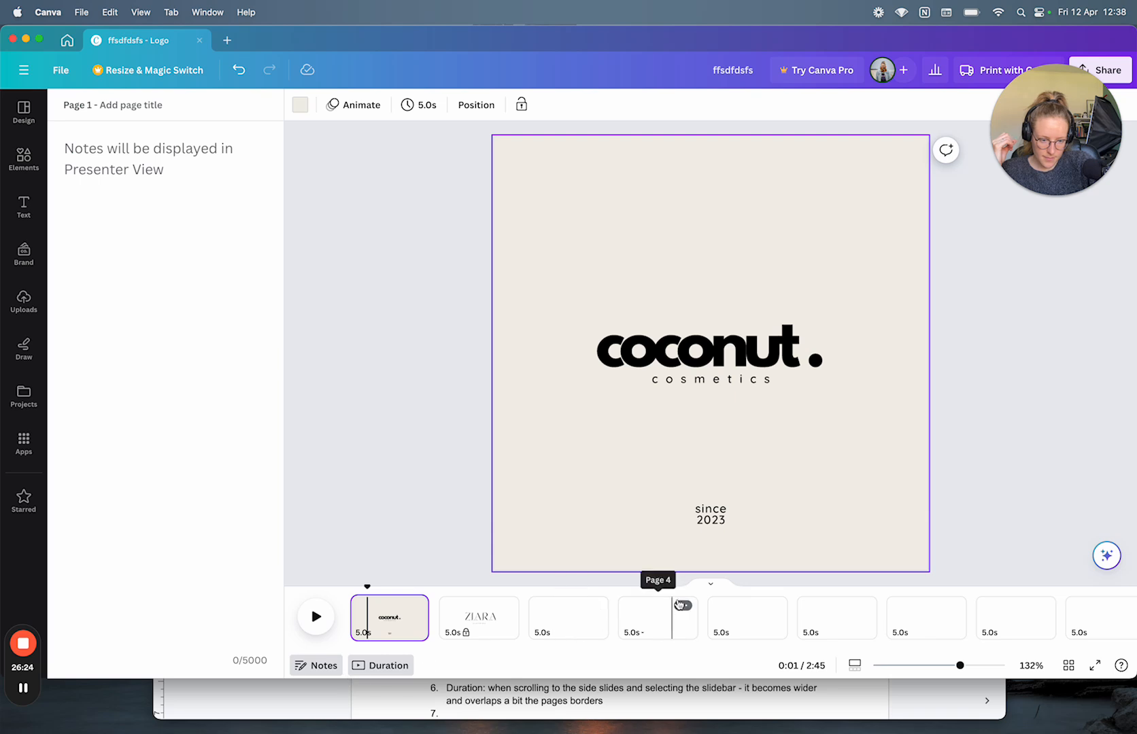
left_click(707, 583)
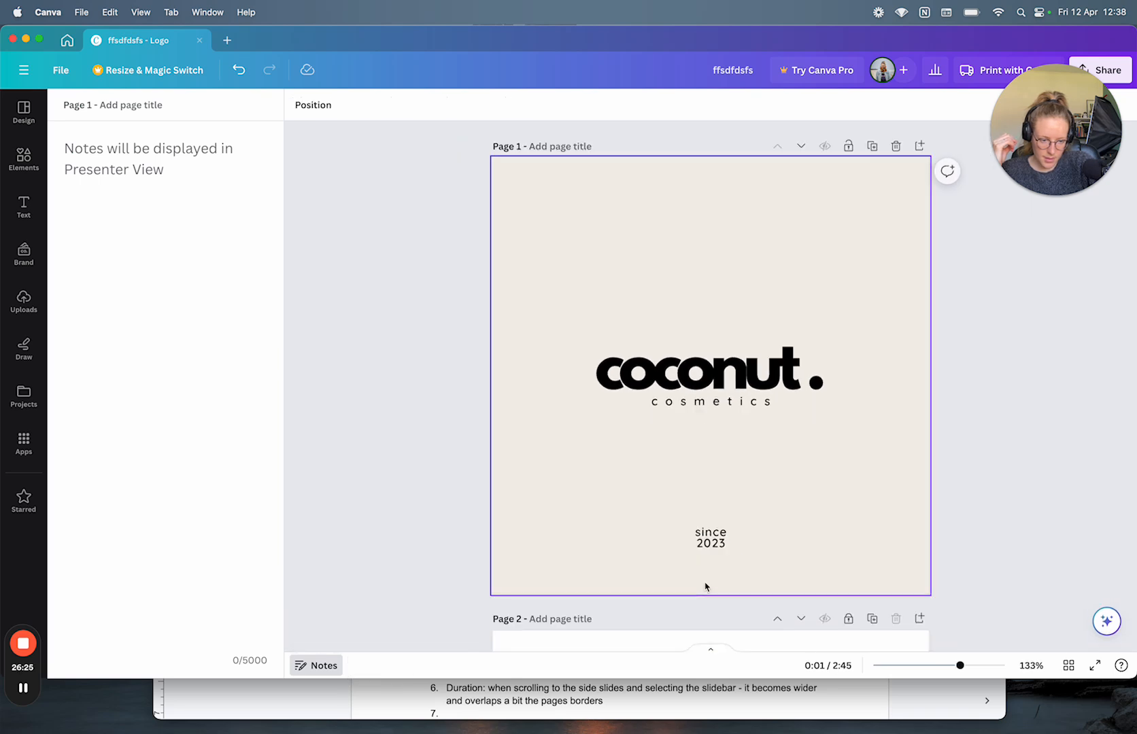
left_click(710, 650)
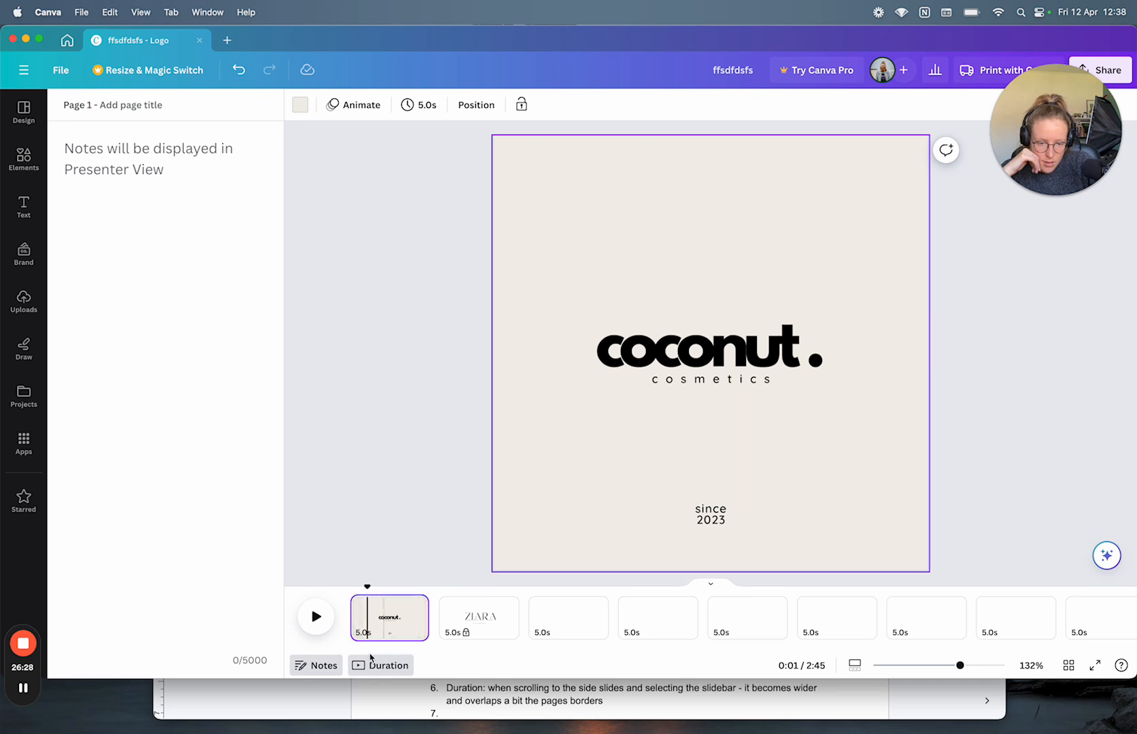
Step: Turn durations off, toggle the thumbnails, then flip Duration and reopen the notes for page 3
left_click(368, 666)
left_click(712, 585)
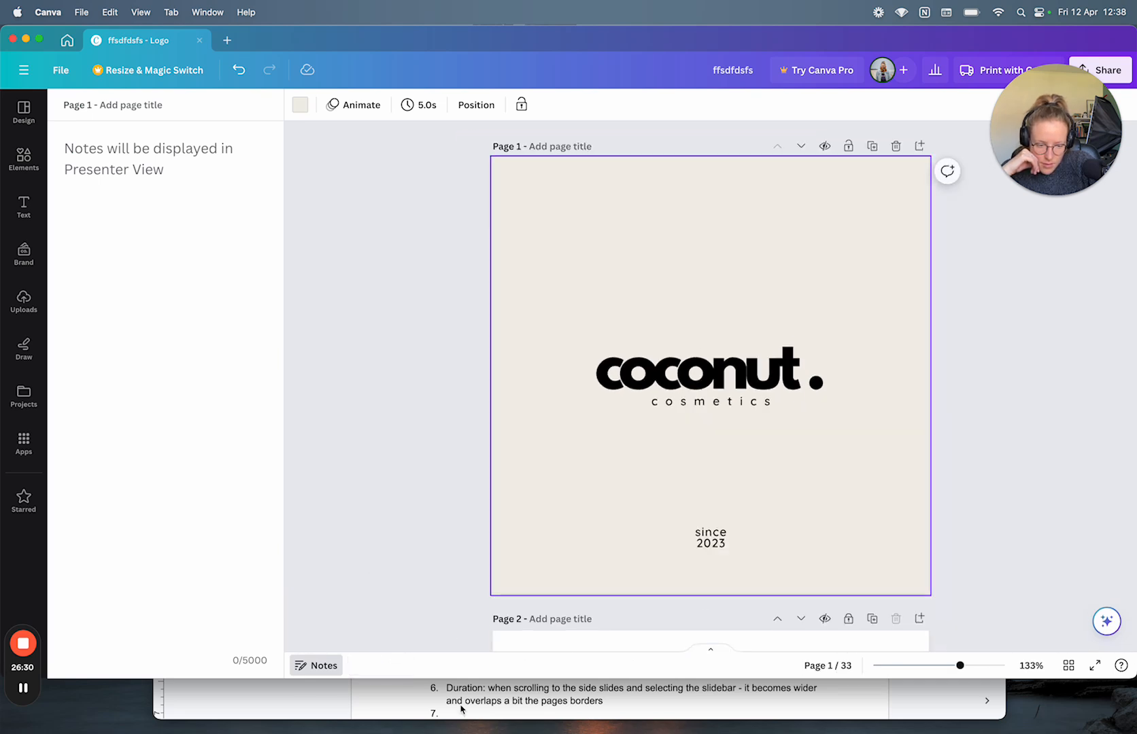
left_click(712, 650)
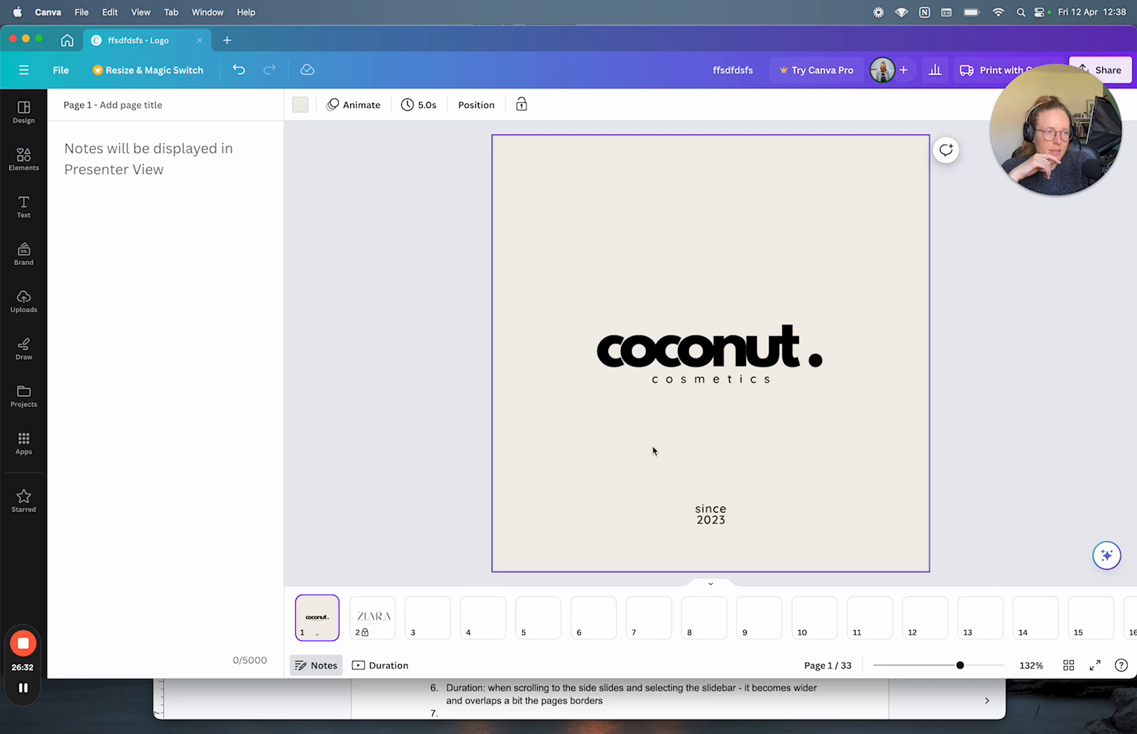
scroll(654, 450, "down", 2)
scroll(653, 450, "down", 1)
scroll(655, 446, "up", 2)
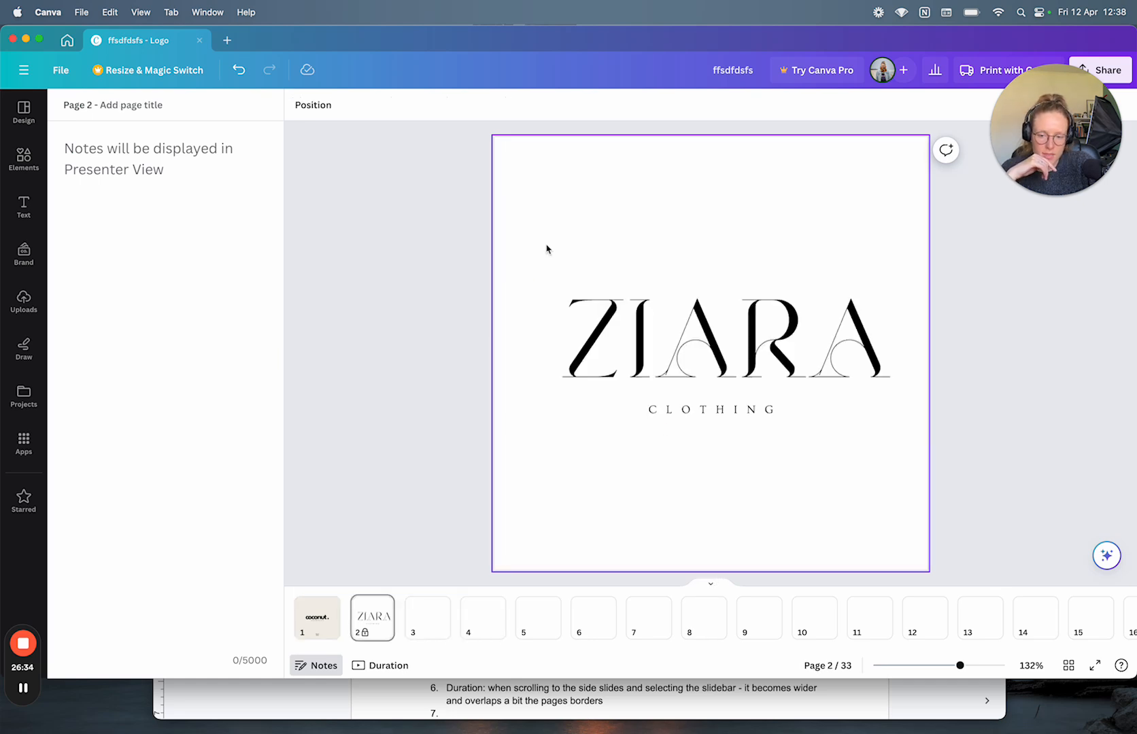
scroll(474, 447, "down", 1)
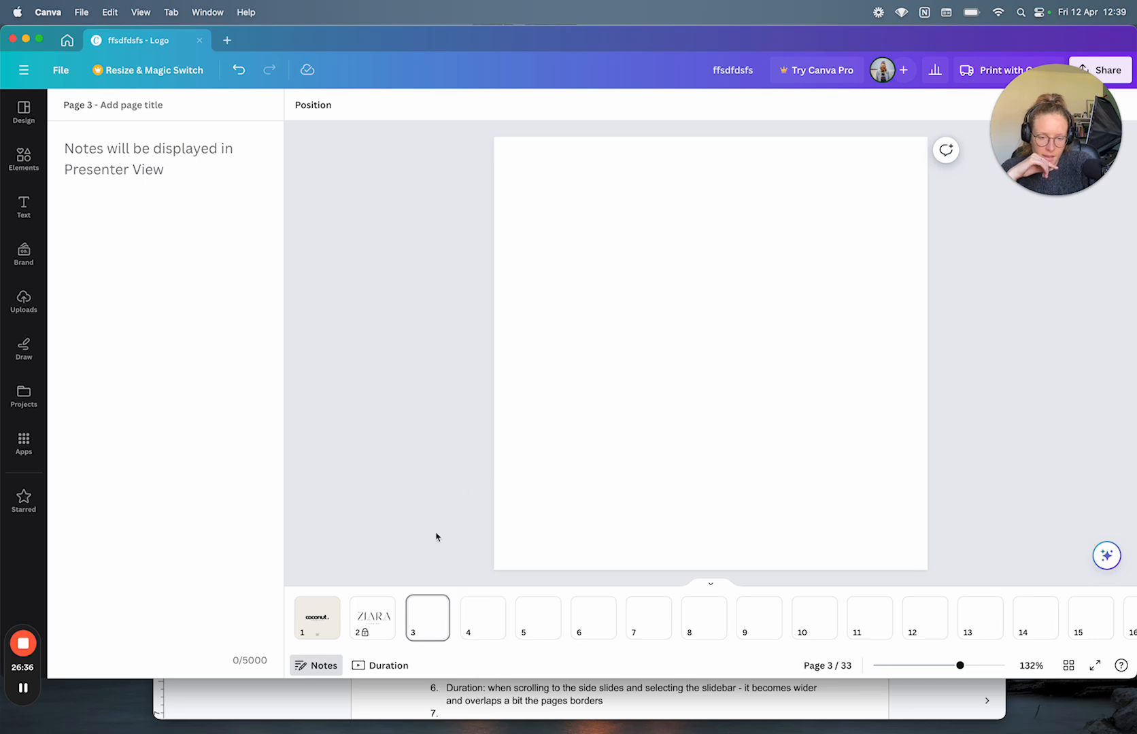
left_click(379, 671)
left_click(315, 670)
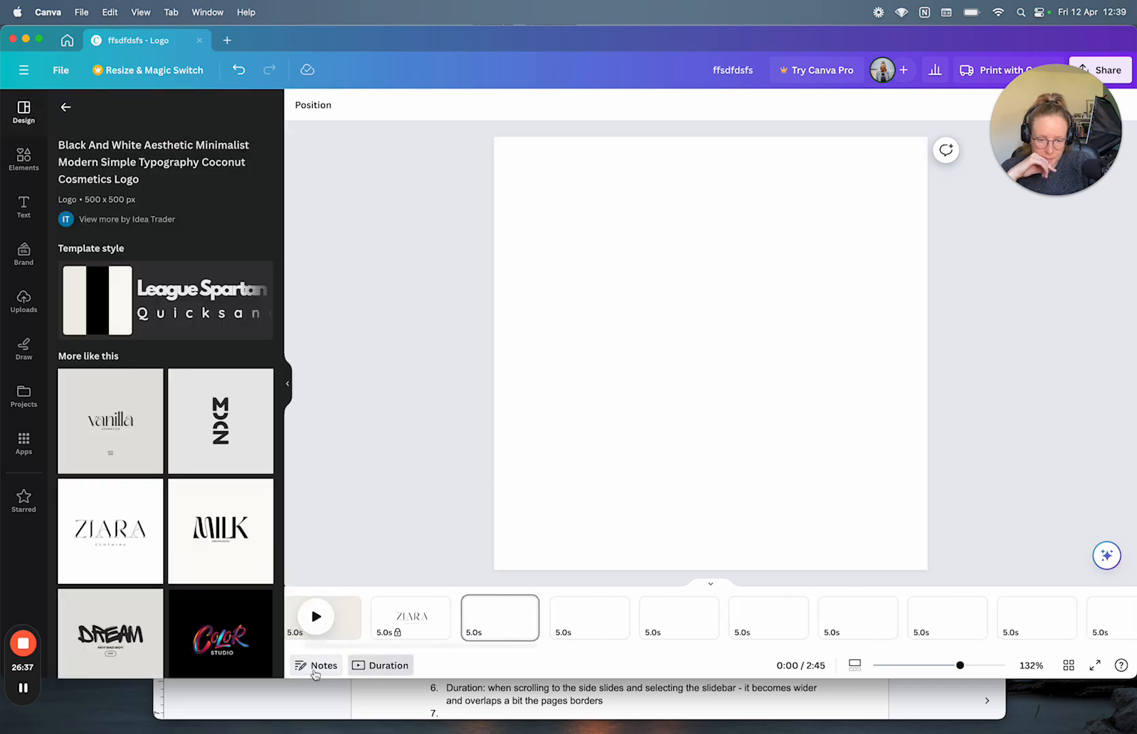
left_click(365, 671)
left_click(324, 667)
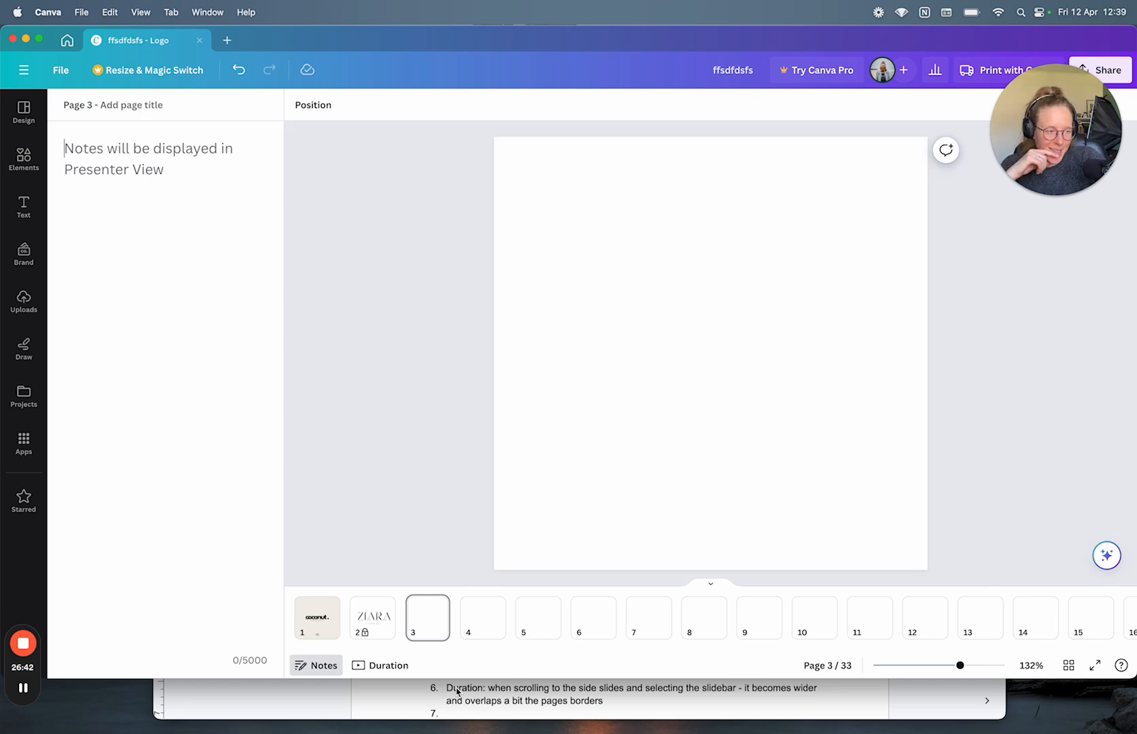
Step: Hide and show the pages repeatedly, switching to the duration timeline and leaving it visible
left_click(702, 585)
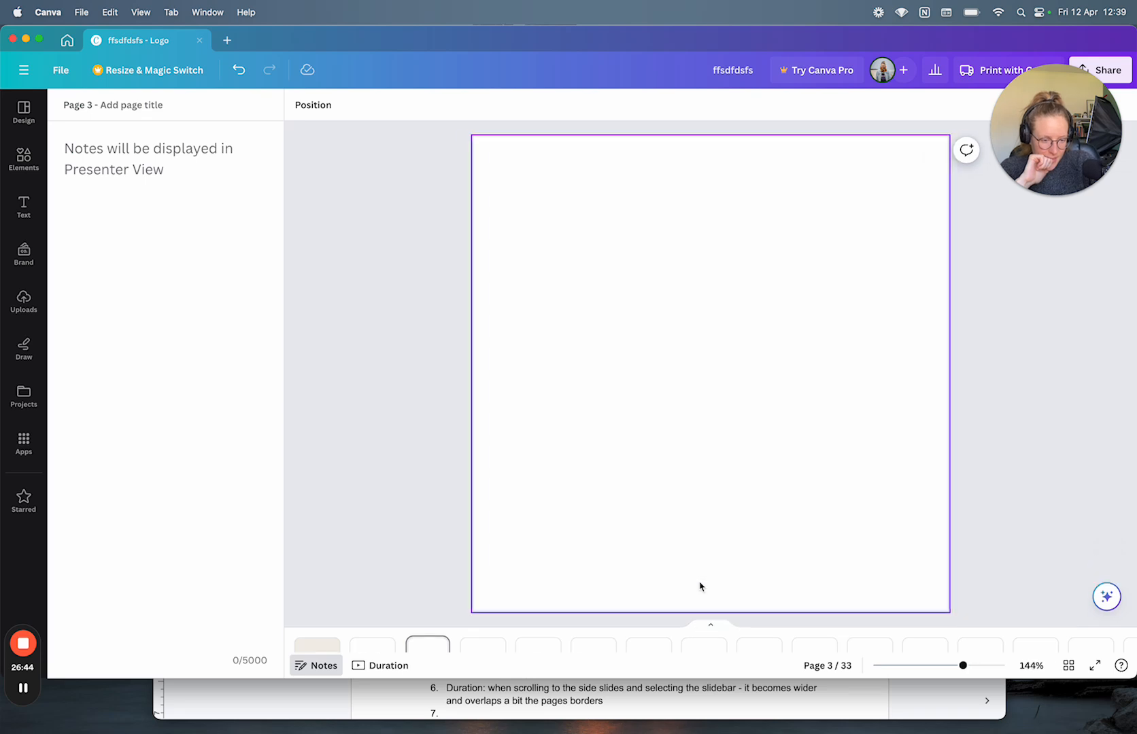
left_click(714, 649)
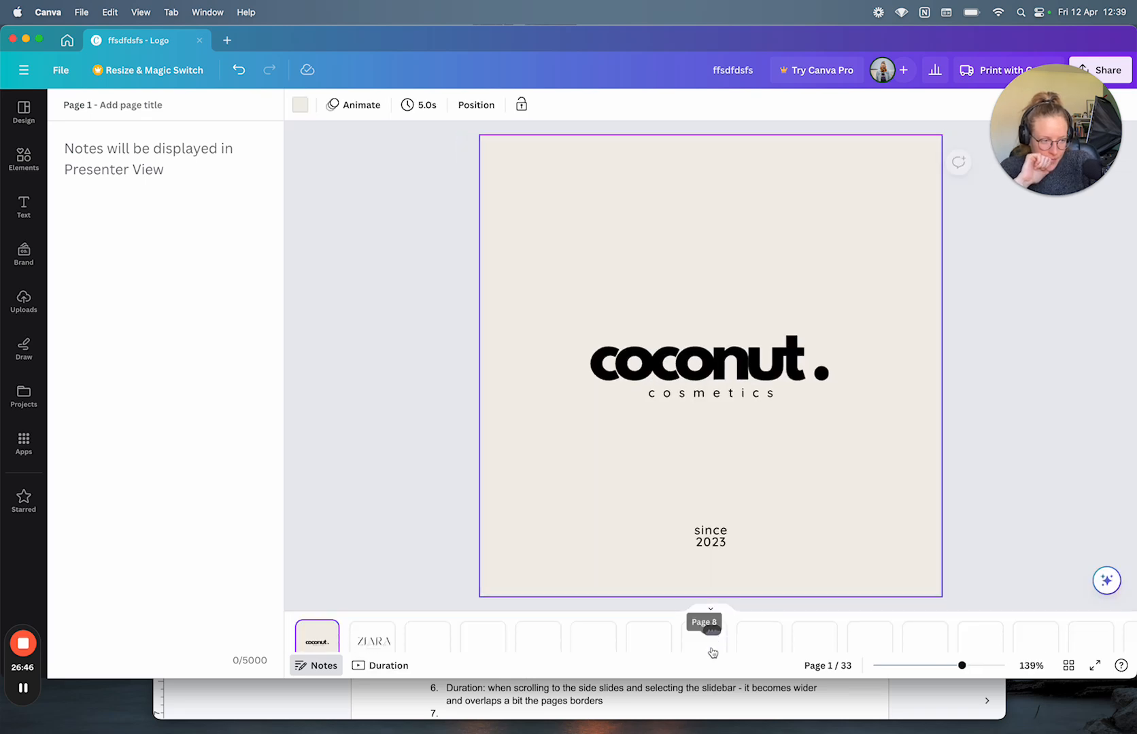
left_click(708, 583)
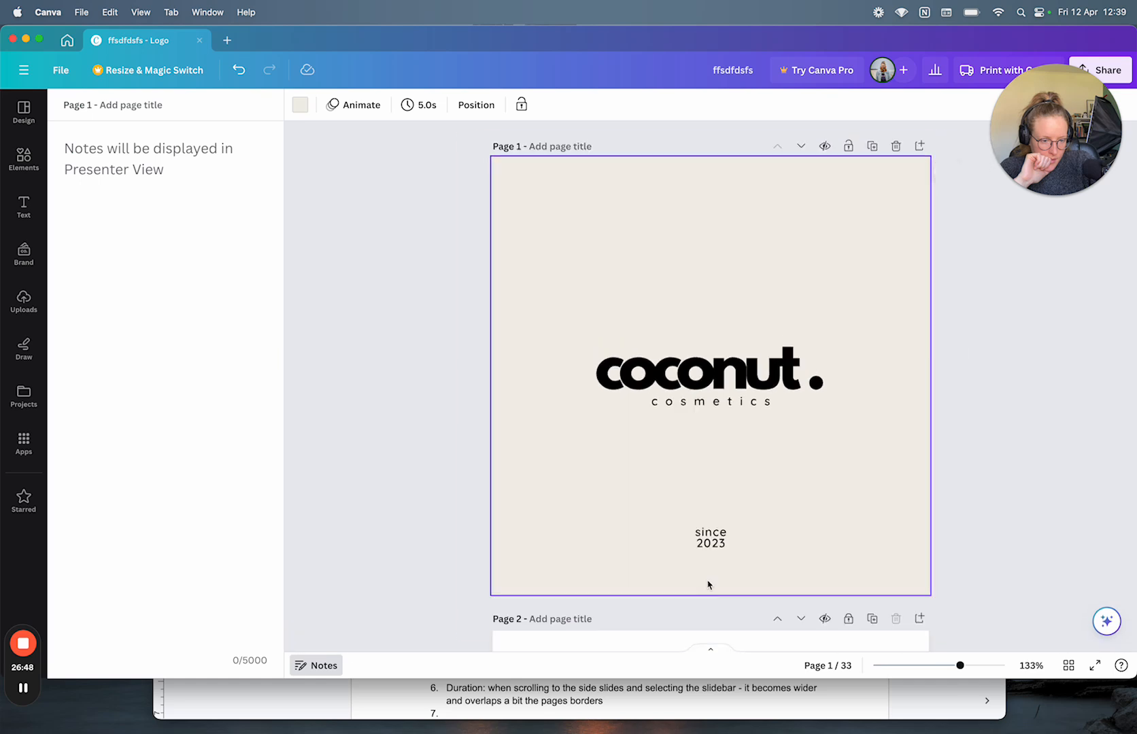
left_click(713, 651)
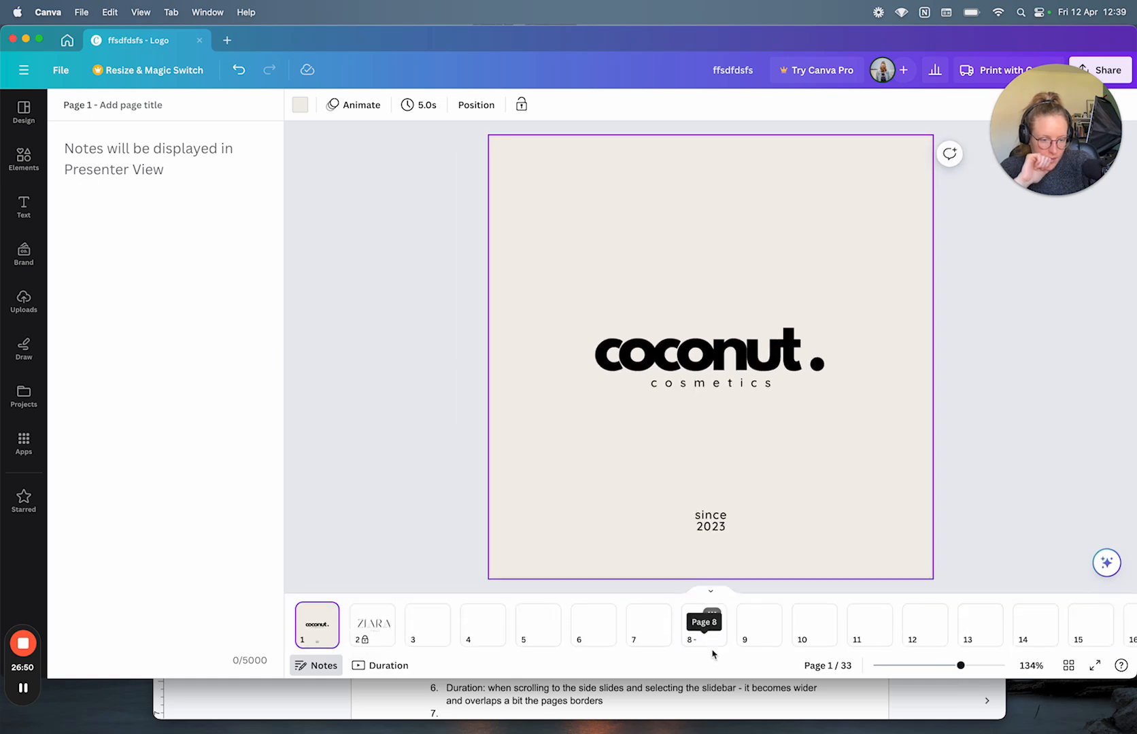
left_click(711, 584)
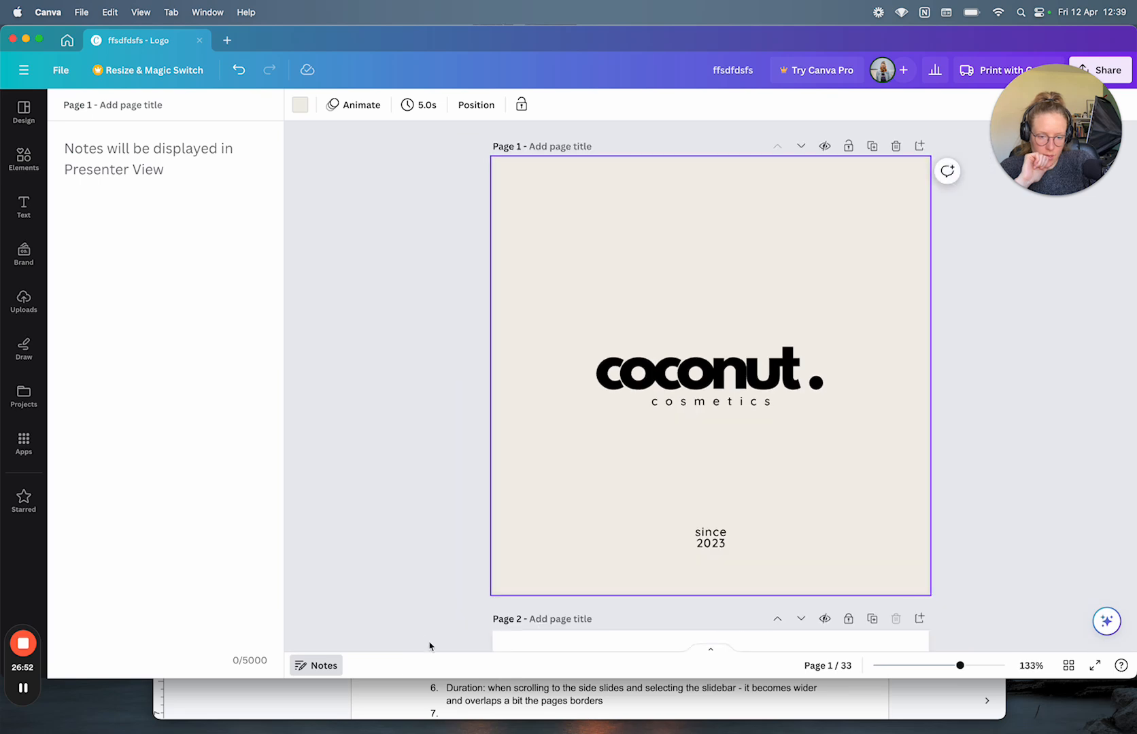
left_click(711, 649)
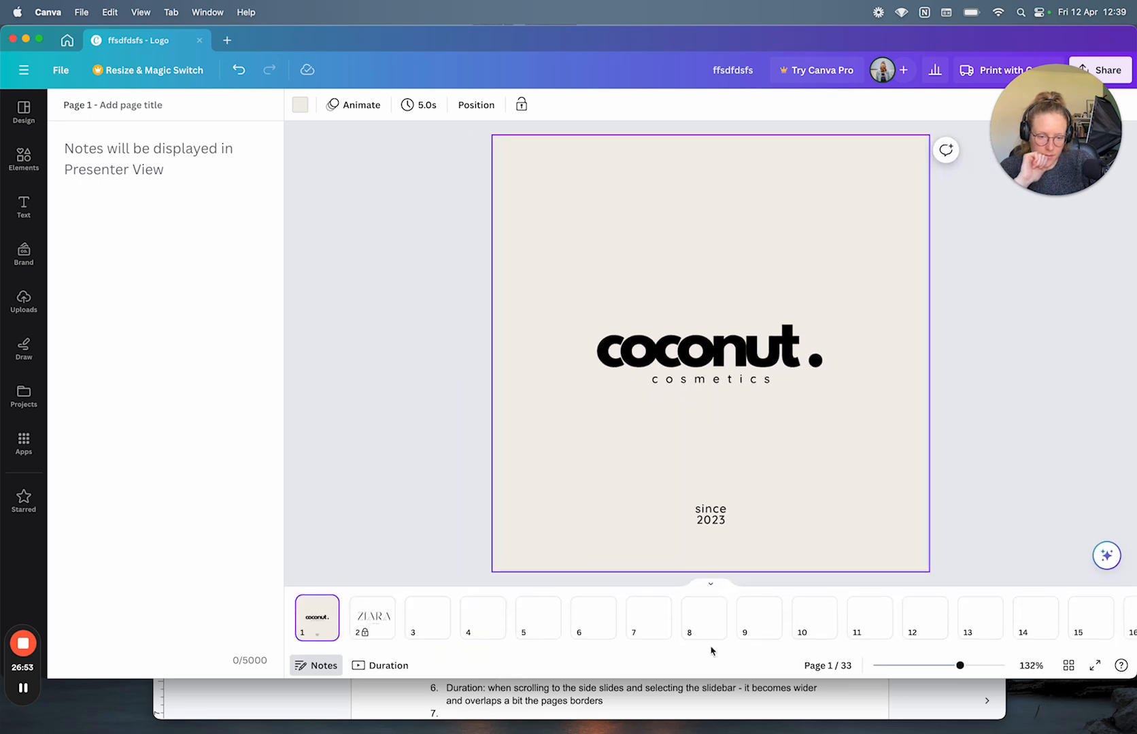
left_click(381, 663)
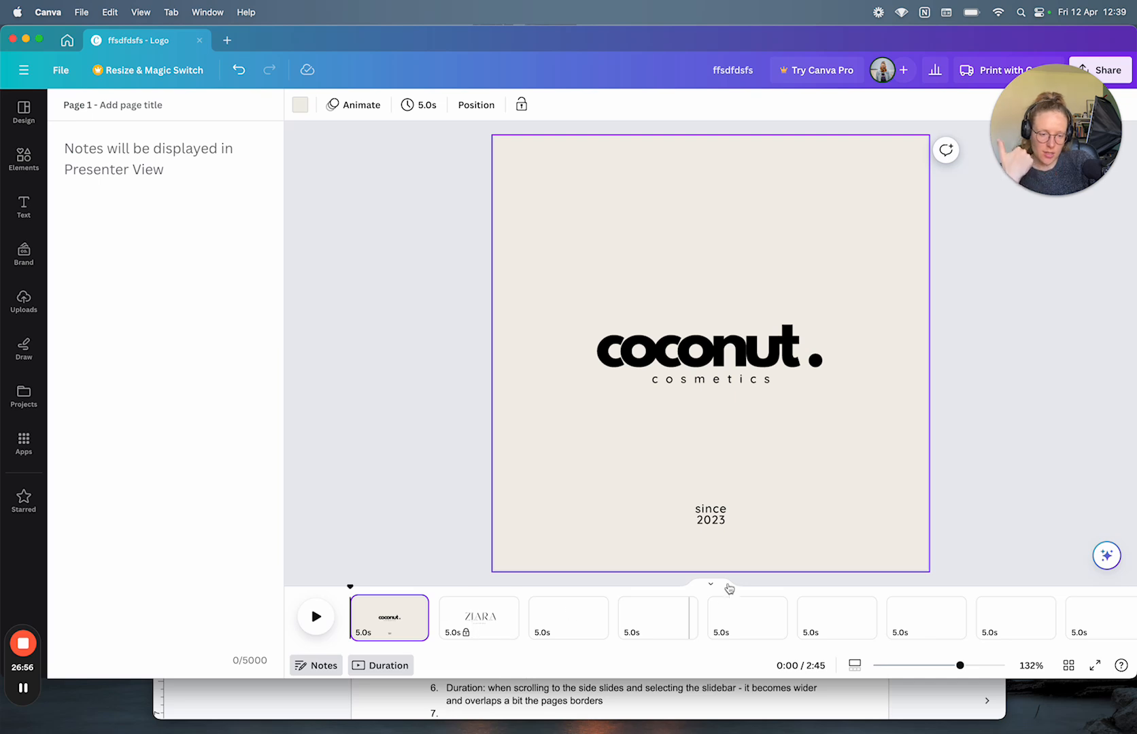
left_click(712, 583)
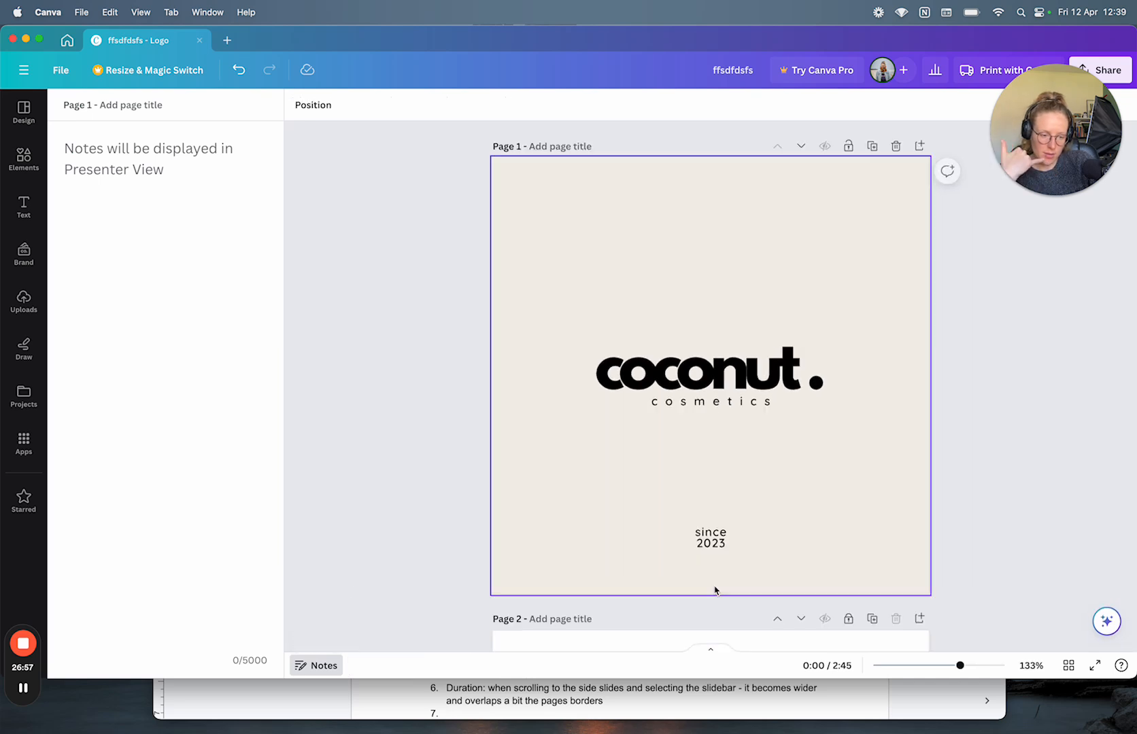
left_click(711, 648)
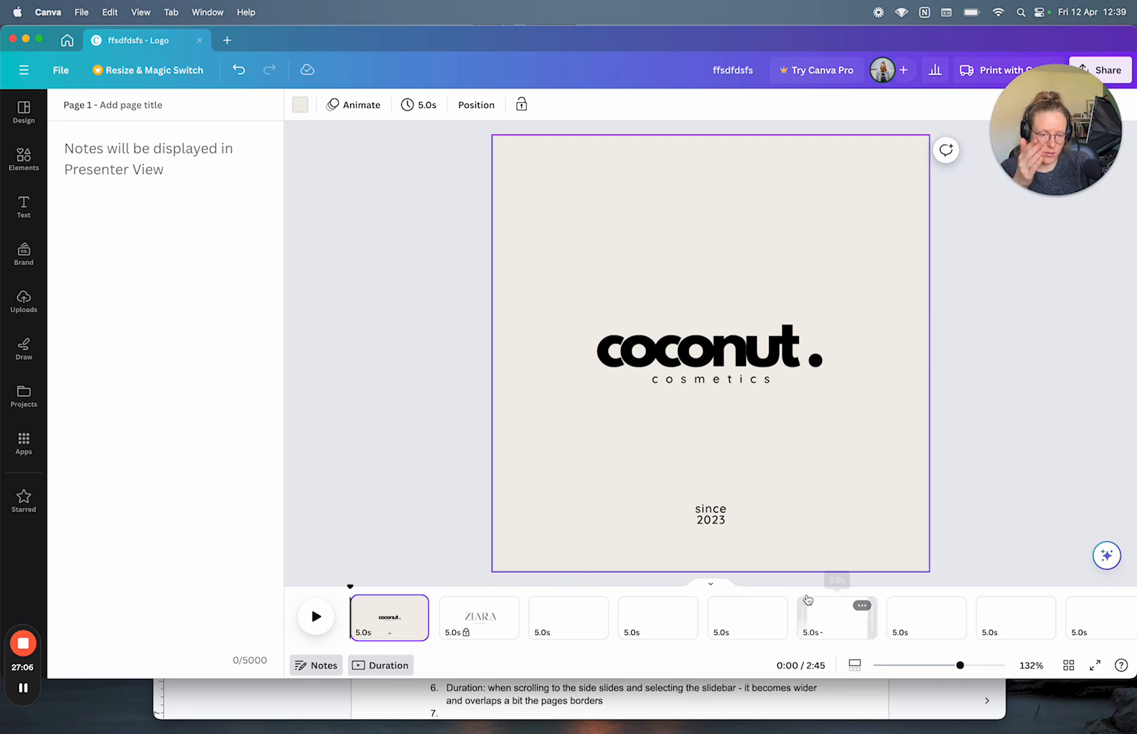
left_click(710, 585)
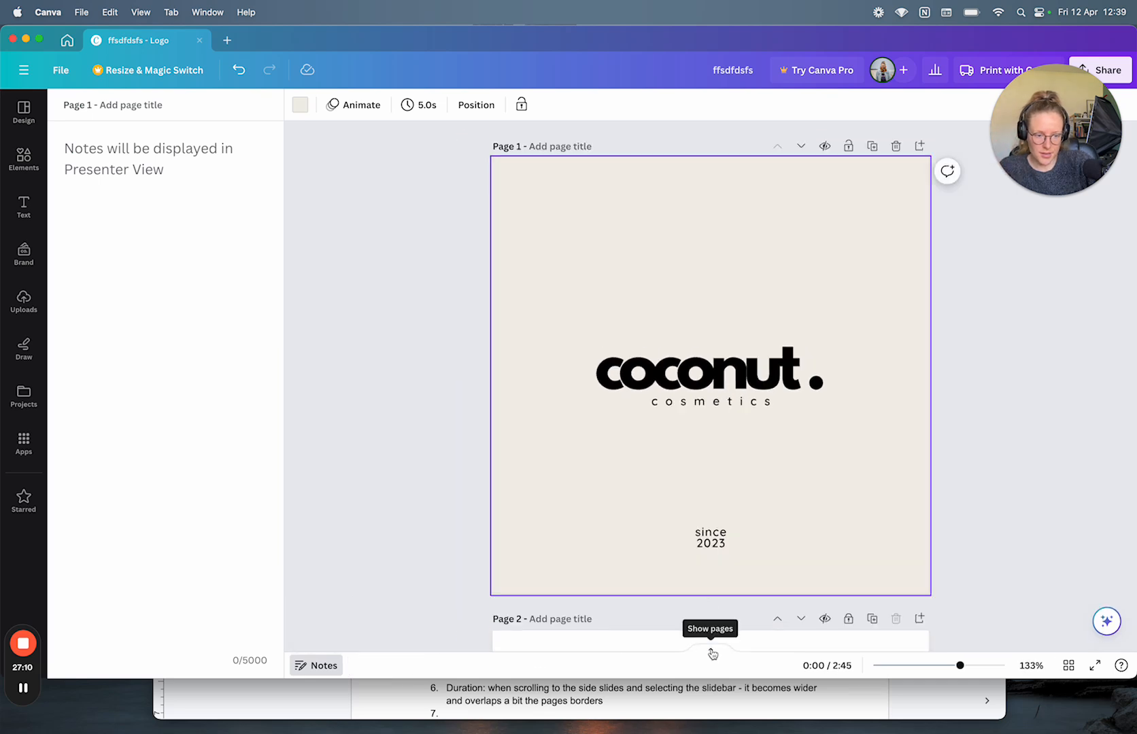
left_click(710, 650)
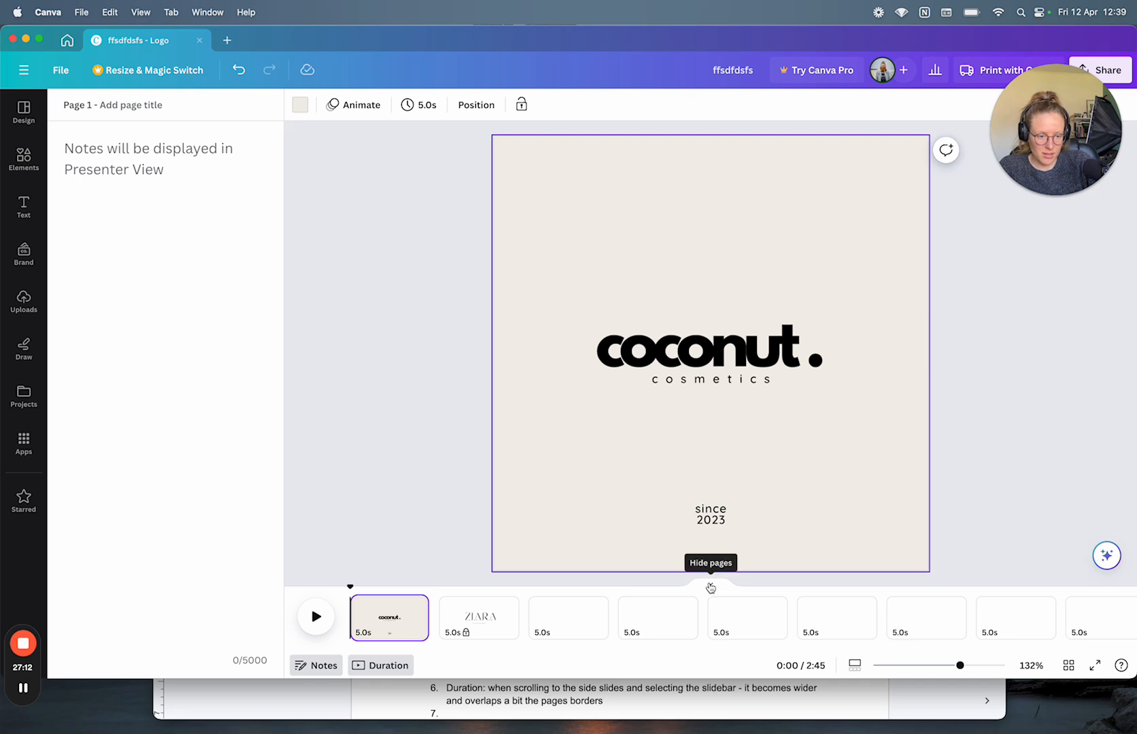
Step: Start a new item 3 after item 2 in the Google Docs UI/UX improvements list
left_click(365, 695)
left_click(588, 387)
key("Return")
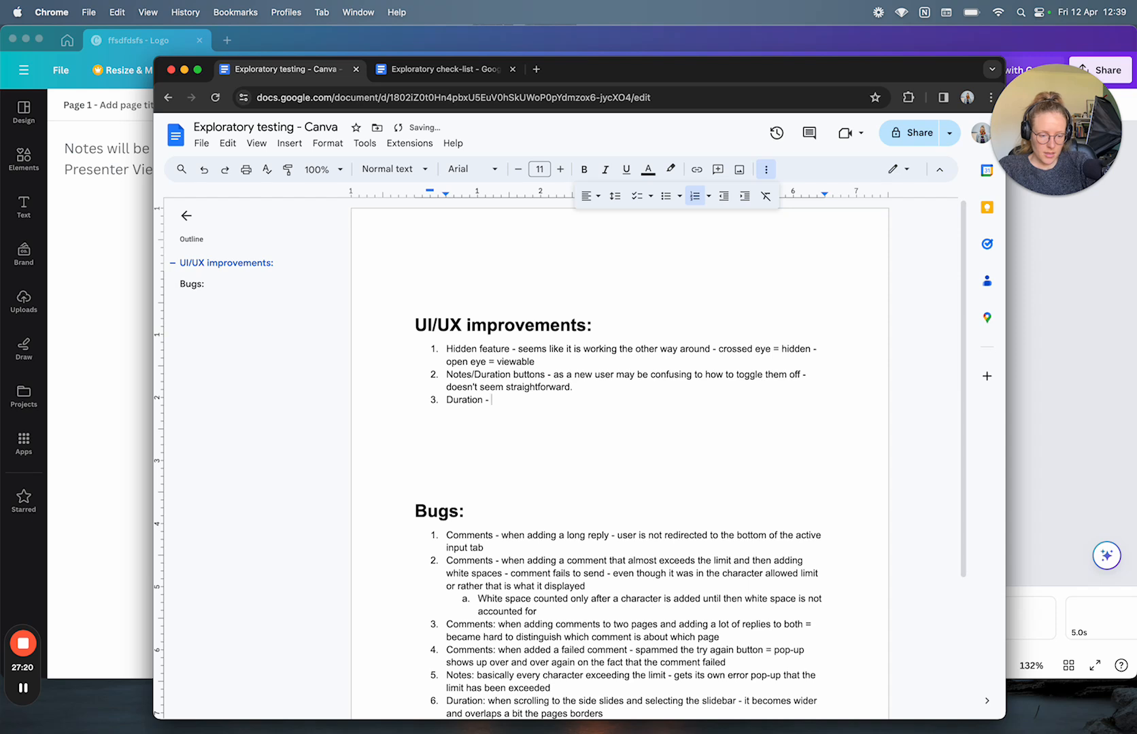
Step: Write UI/UX item 3, 'Duration - I did not k…', noting Duration went unnoticed until pages were shown
type("Duration - I did not know it was there until I selected Show pages button")
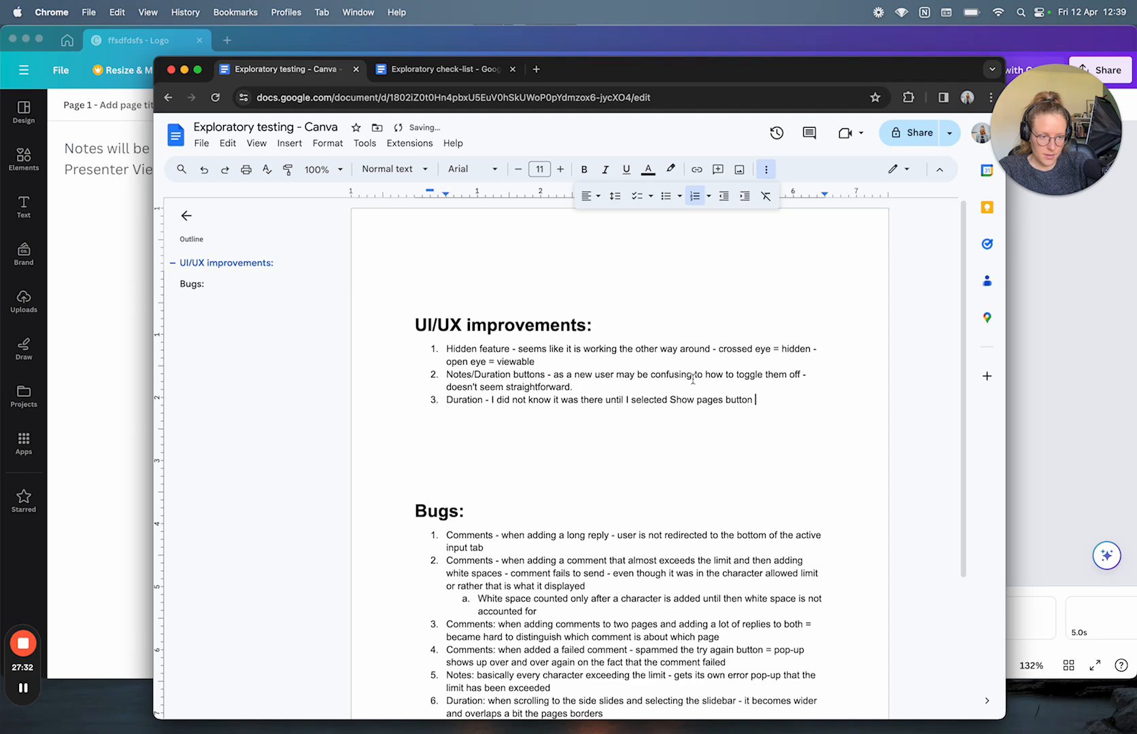
left_click(1098, 398)
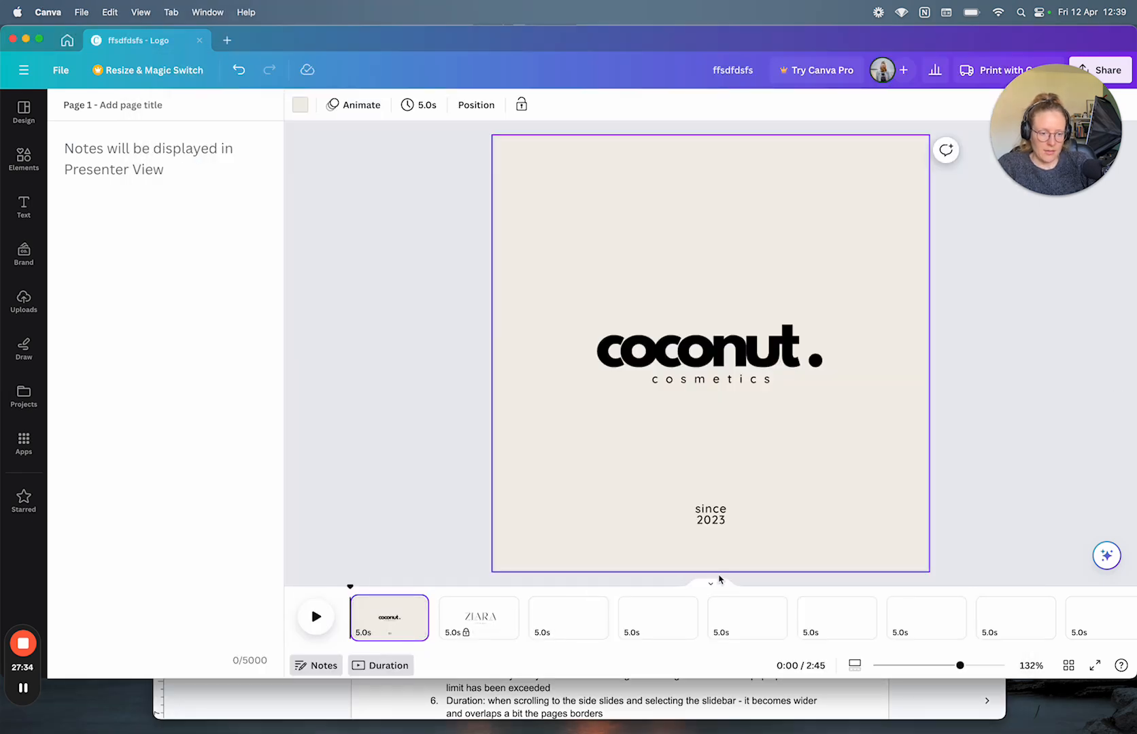
Step: Collapse and reopen the page timeline three times, leaving pages stacked for scrolling
left_click(713, 584)
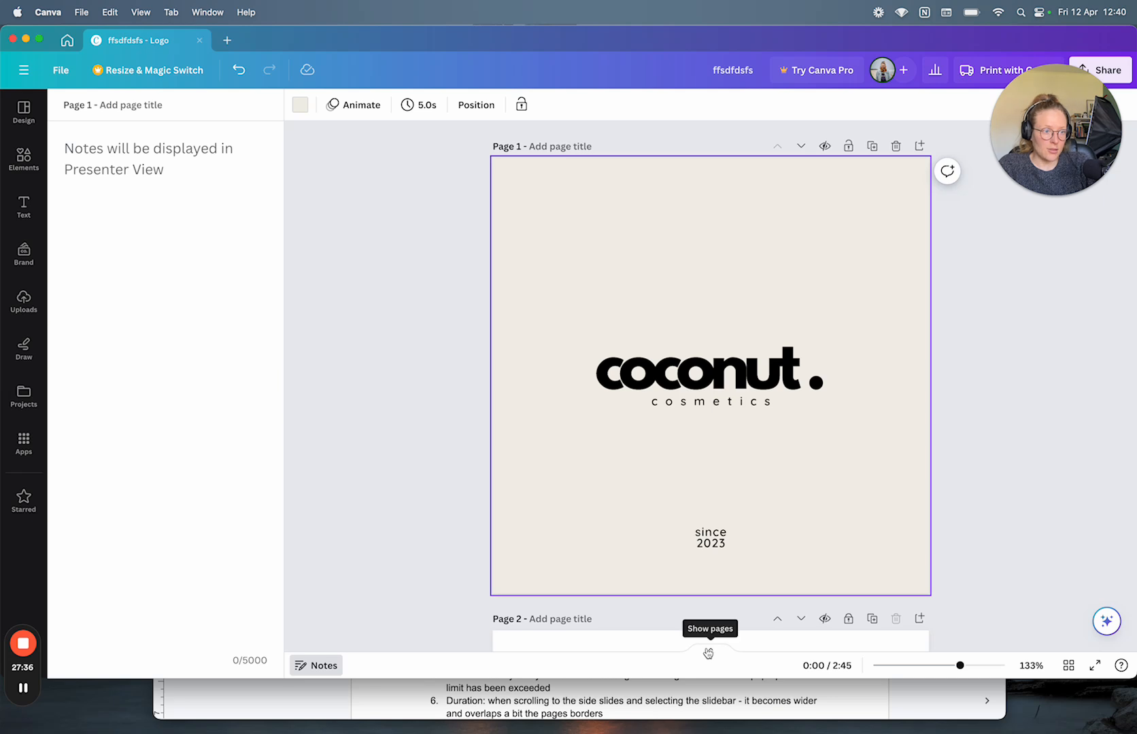
left_click(708, 652)
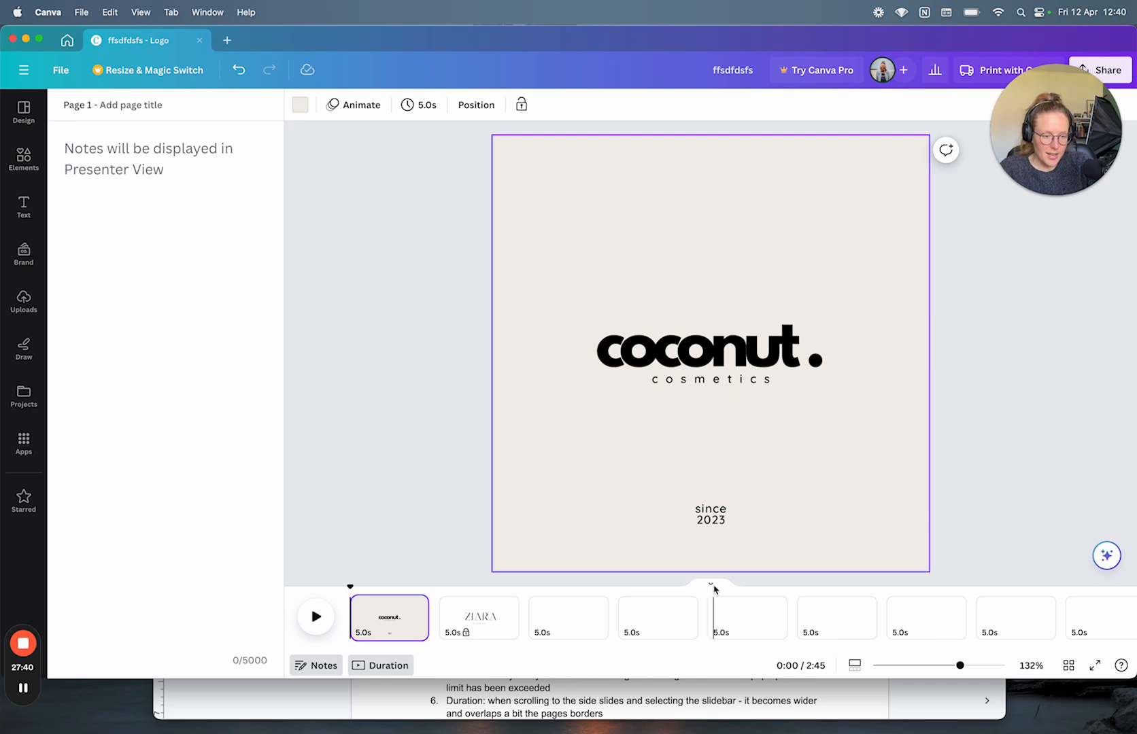
left_click(712, 585)
left_click(710, 651)
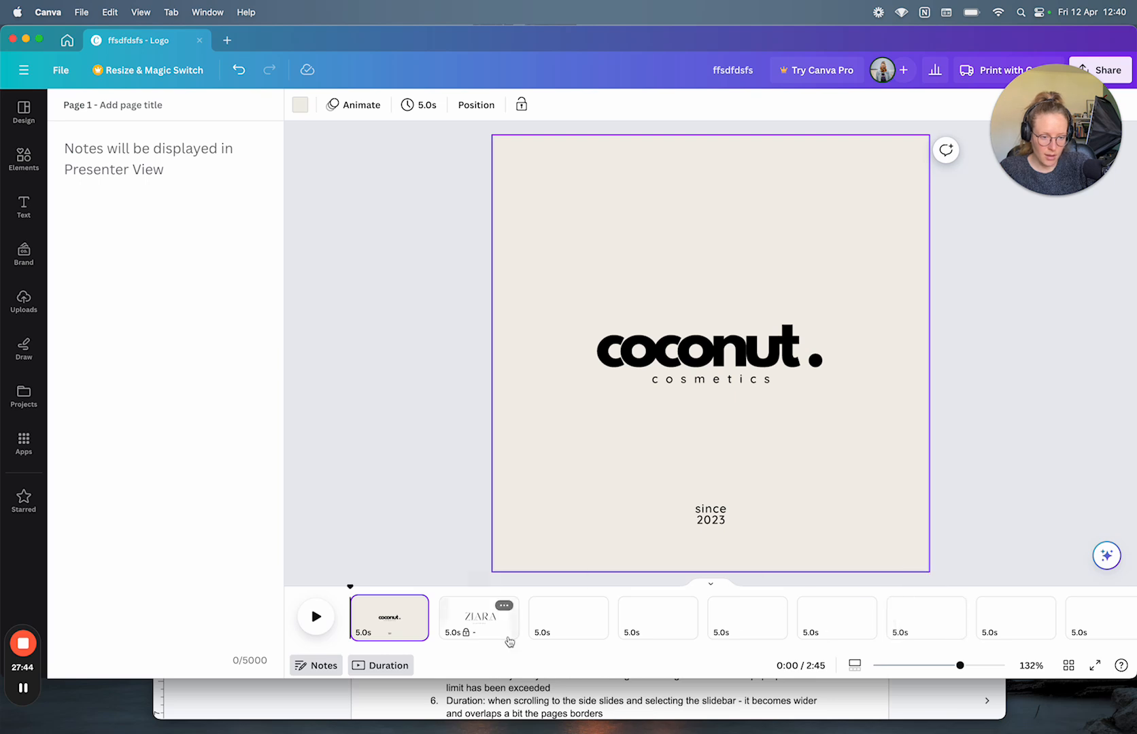
left_click(709, 585)
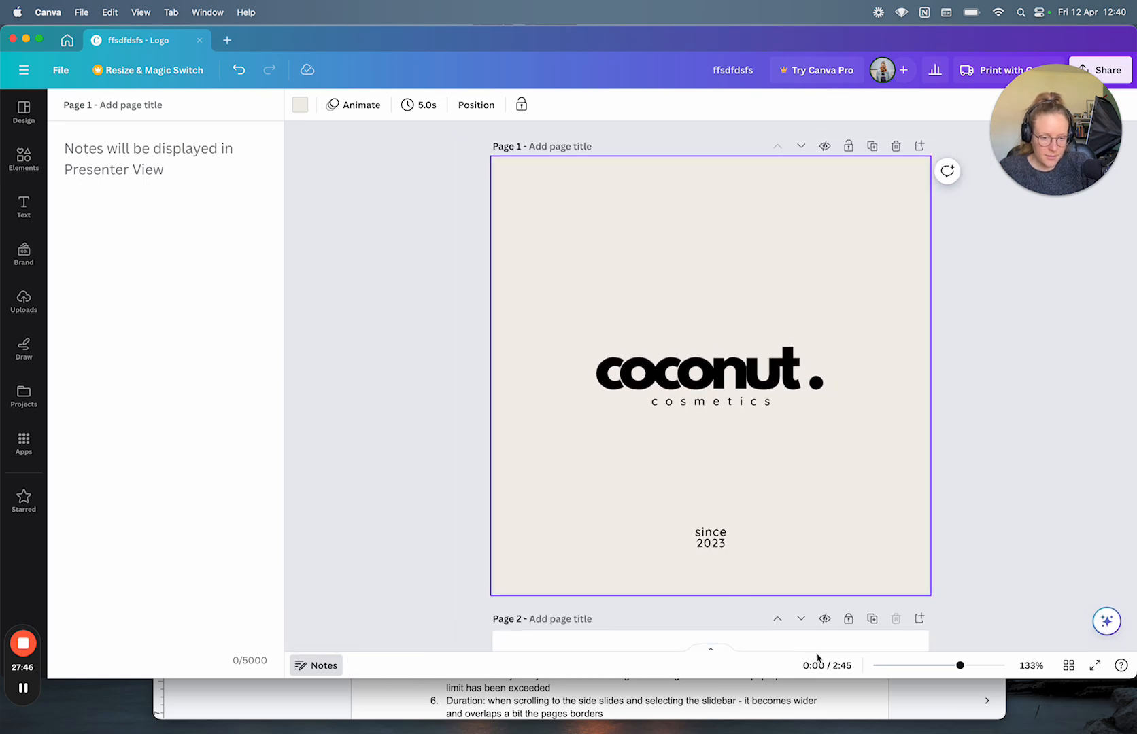
left_click(709, 652)
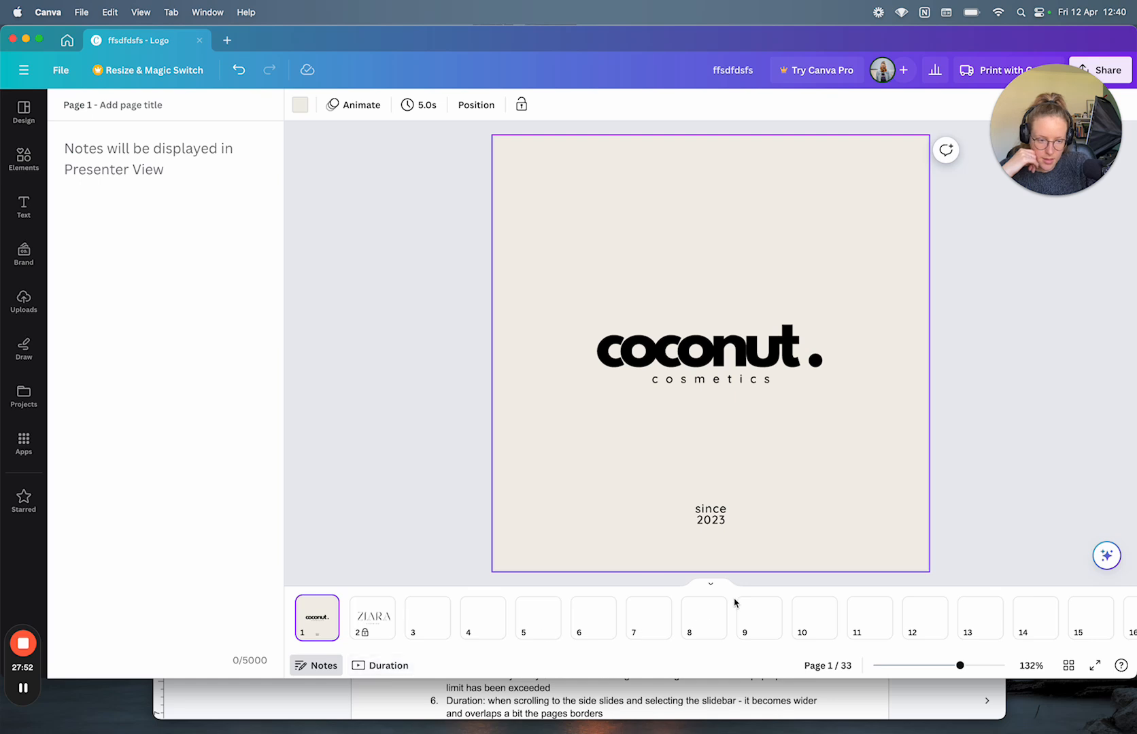
left_click(711, 584)
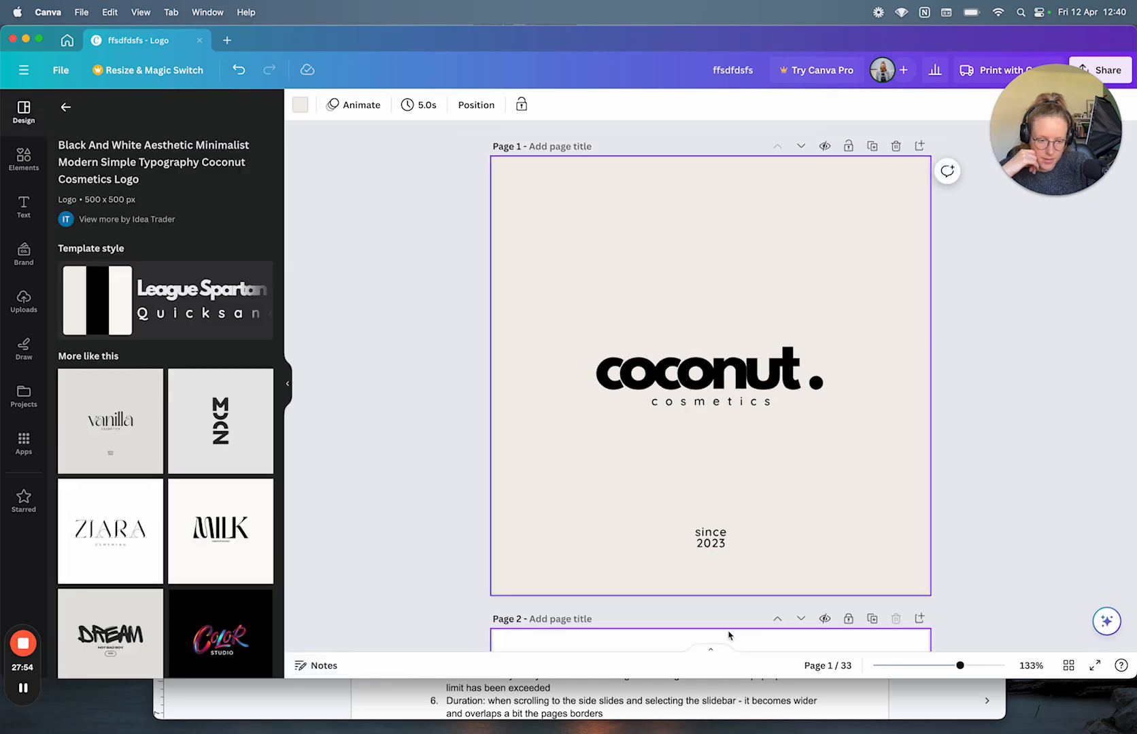
Step: Visit blank page 6, then return to the coconut logo on page 1
left_click(718, 652)
left_click(573, 632)
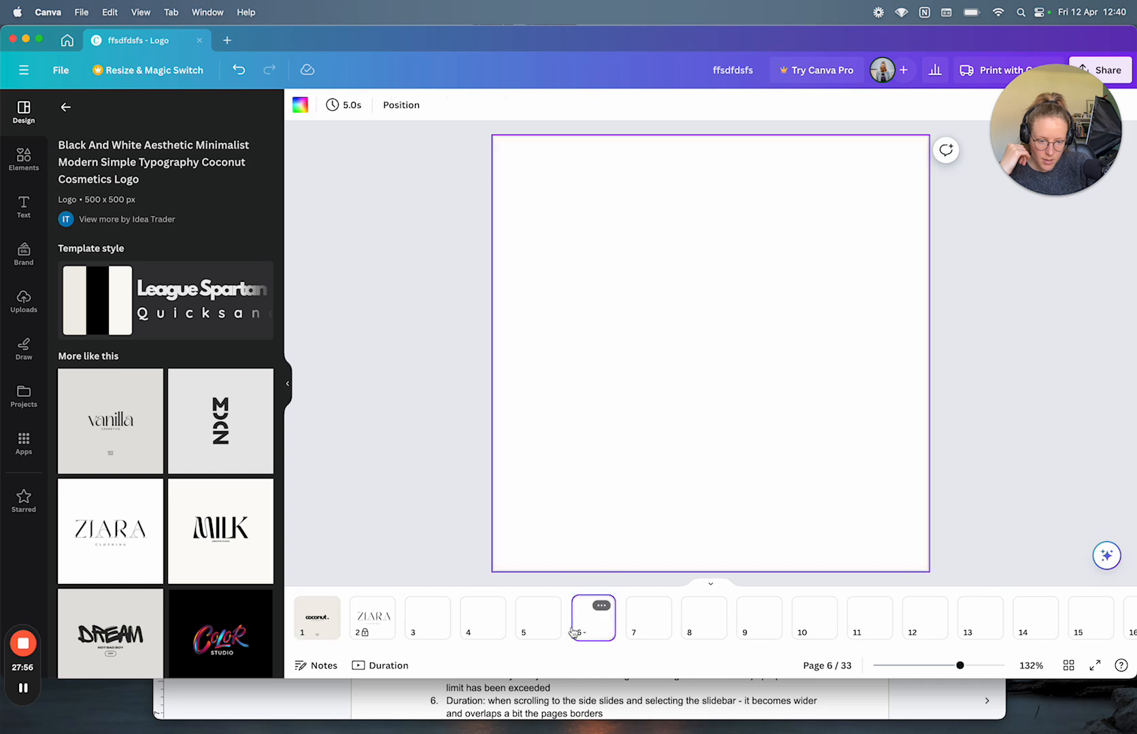
left_click(715, 586)
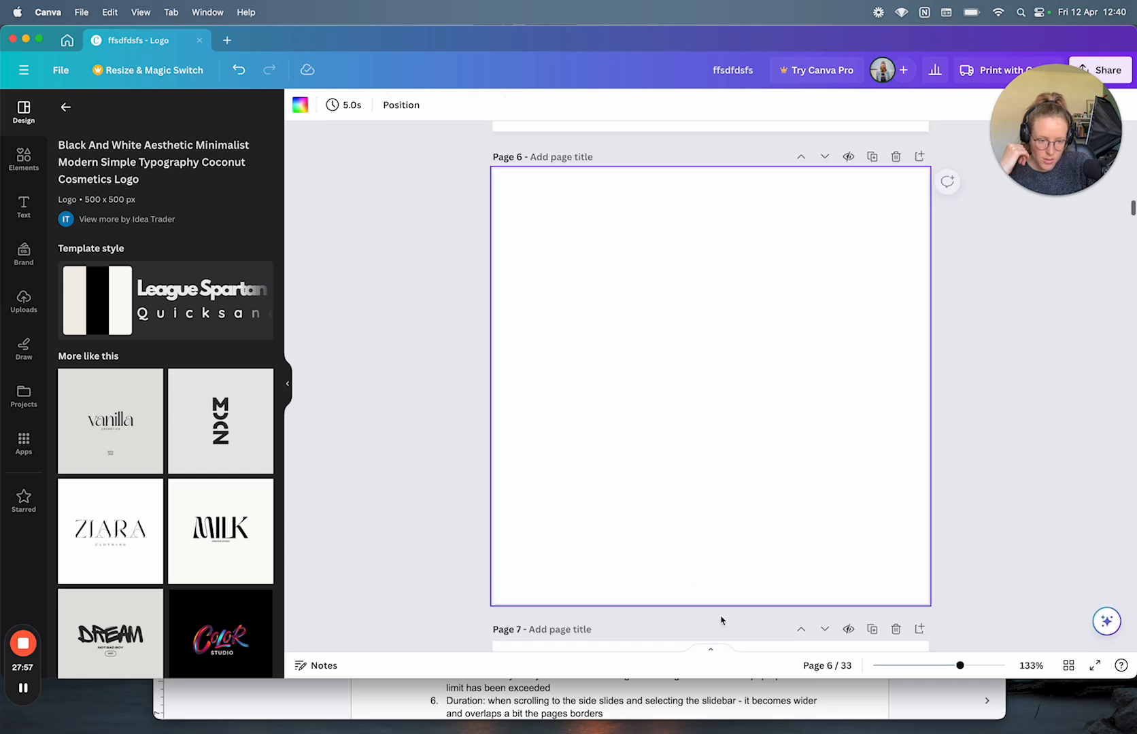
left_click(712, 651)
left_click(317, 616)
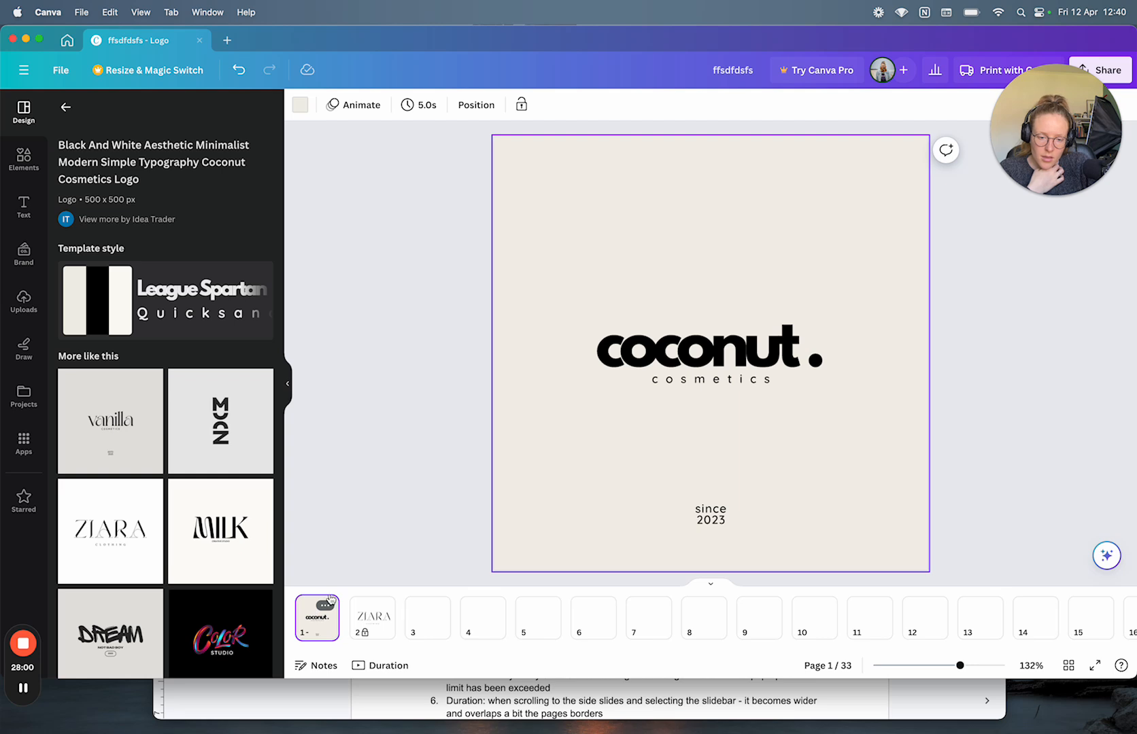
Step: Expand page 1 to a whiteboard and pan around it with the page strip hidden
left_click(325, 605)
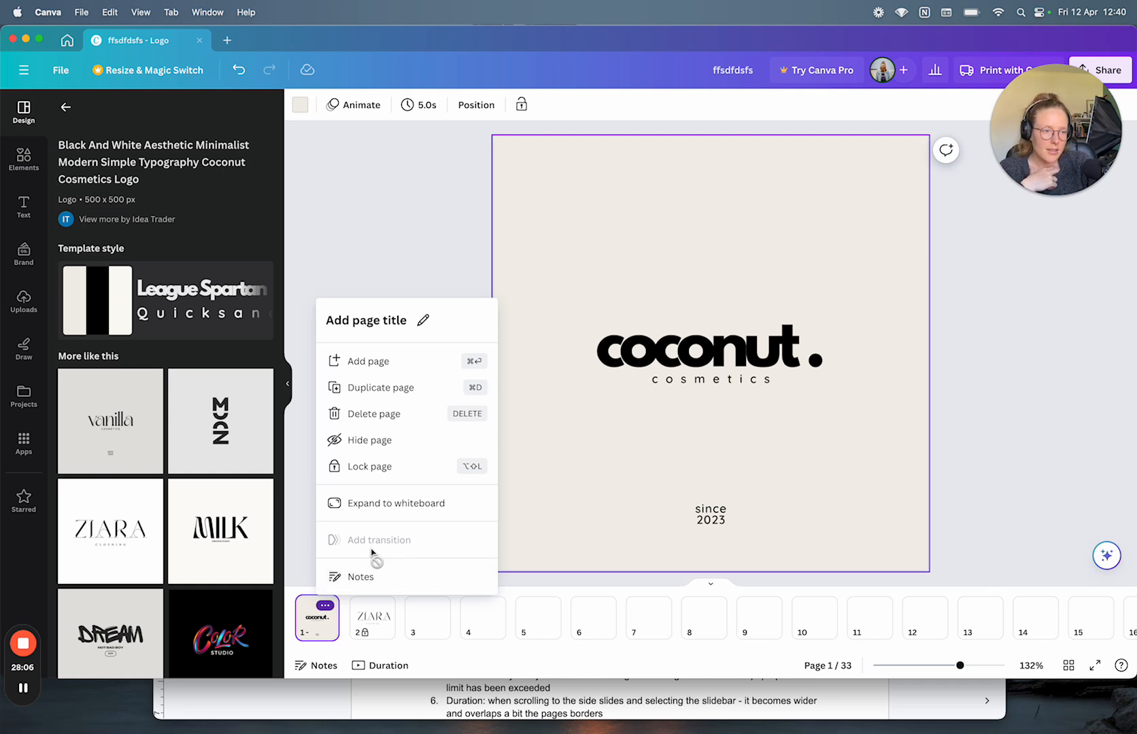
left_click(383, 503)
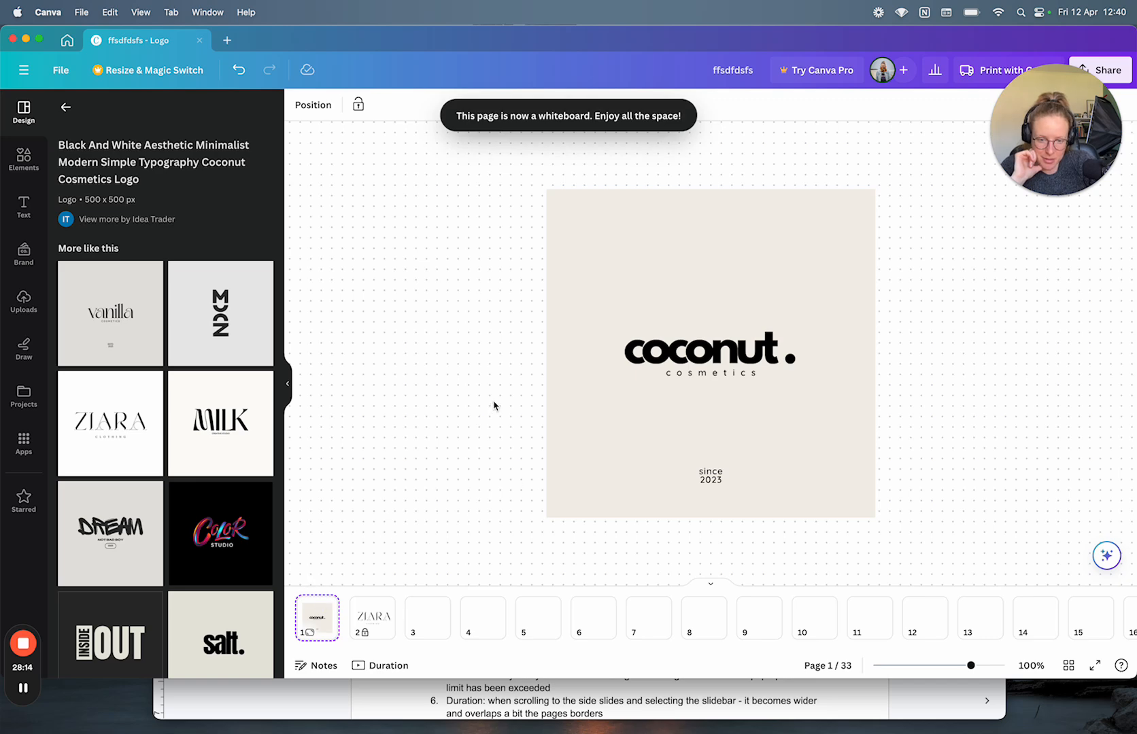
scroll(493, 404, "down", 5)
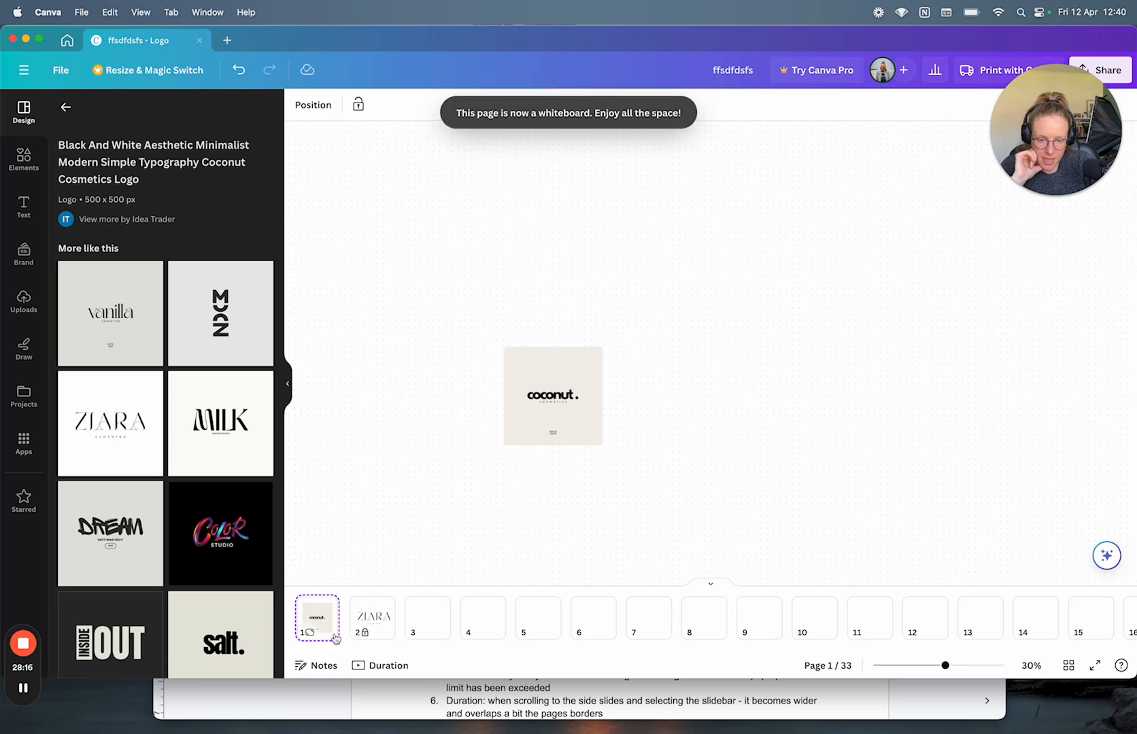
left_click(717, 584)
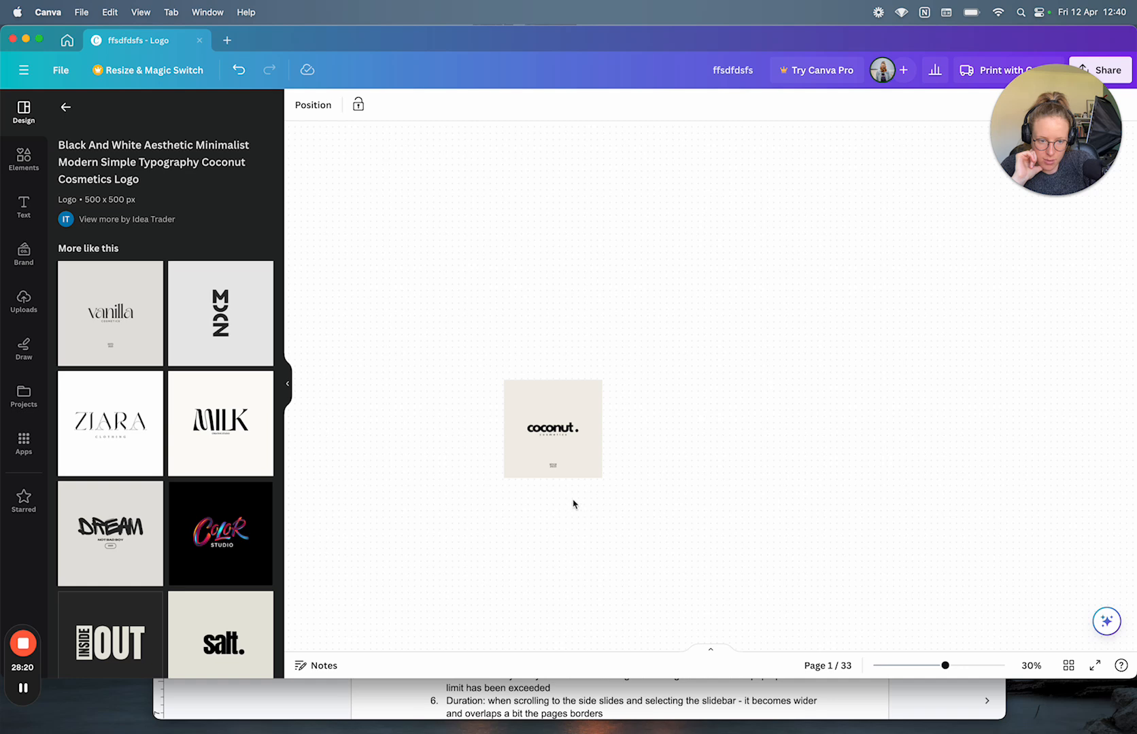
scroll(573, 504, "down", 8)
scroll(573, 504, "up", 12)
scroll(573, 503, "left", 3)
scroll(573, 504, "down", 8)
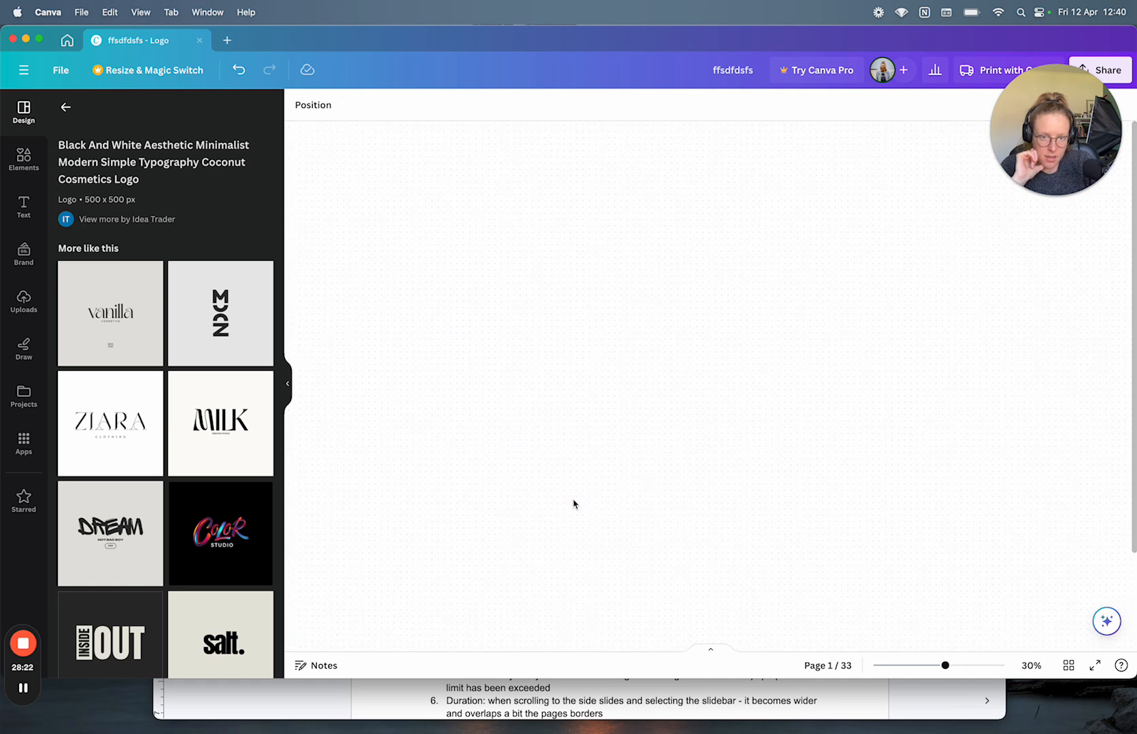
scroll(573, 504, "up", 3)
scroll(573, 504, "right", 3)
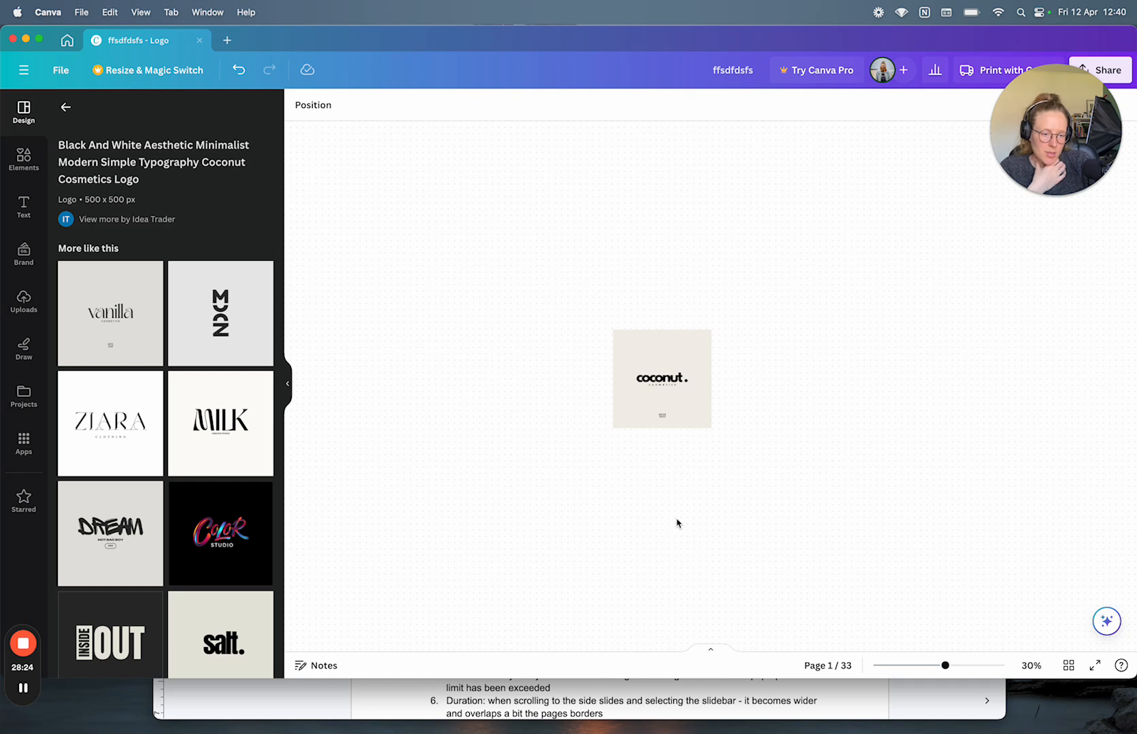
Step: Collapse the whiteboard back into a normal page with the page thumbnails showing
left_click(716, 649)
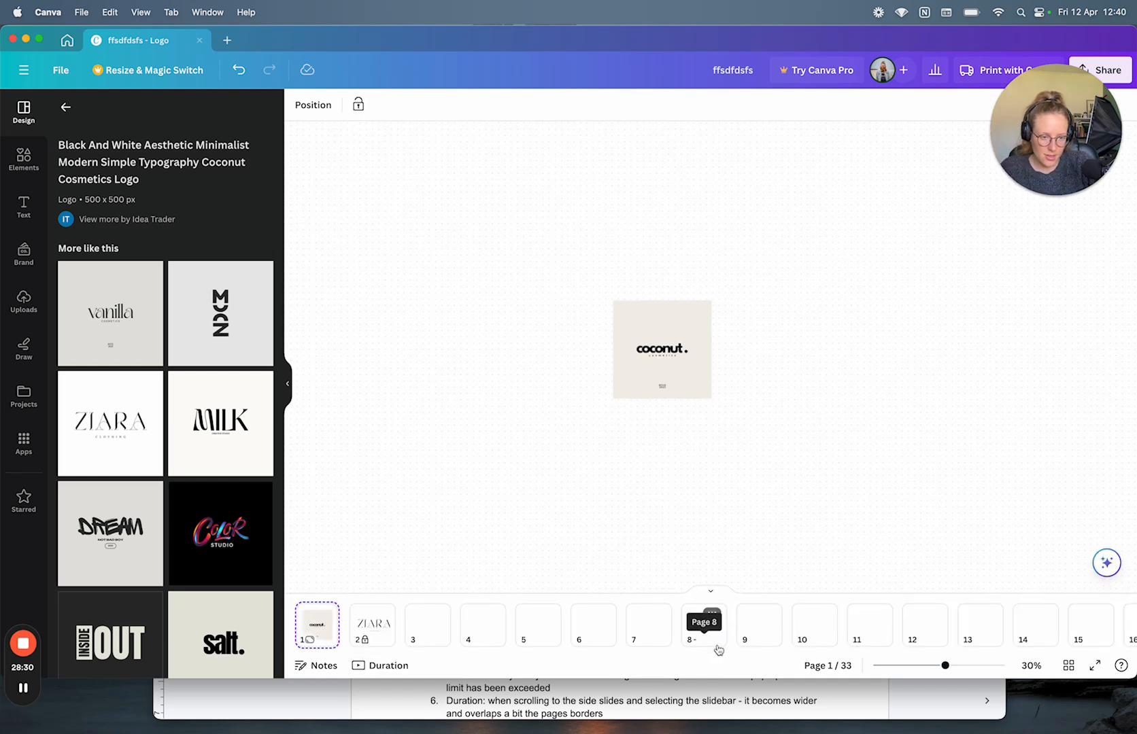
left_click(716, 589)
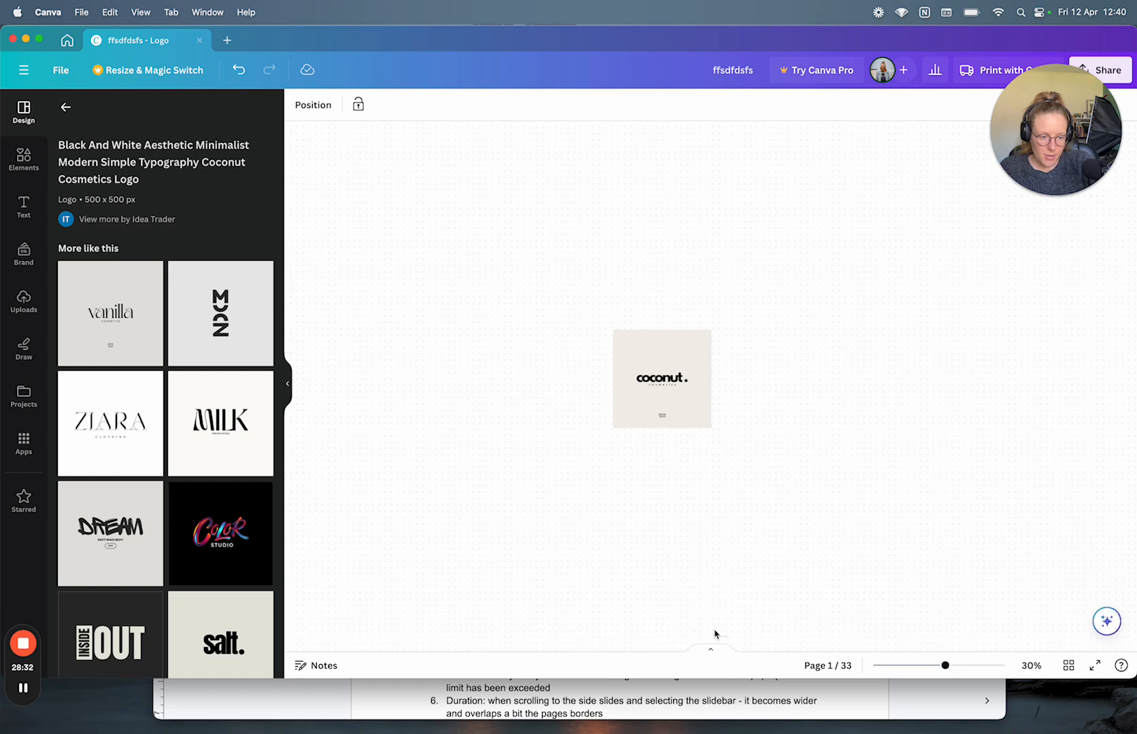
left_click(713, 653)
left_click(325, 606)
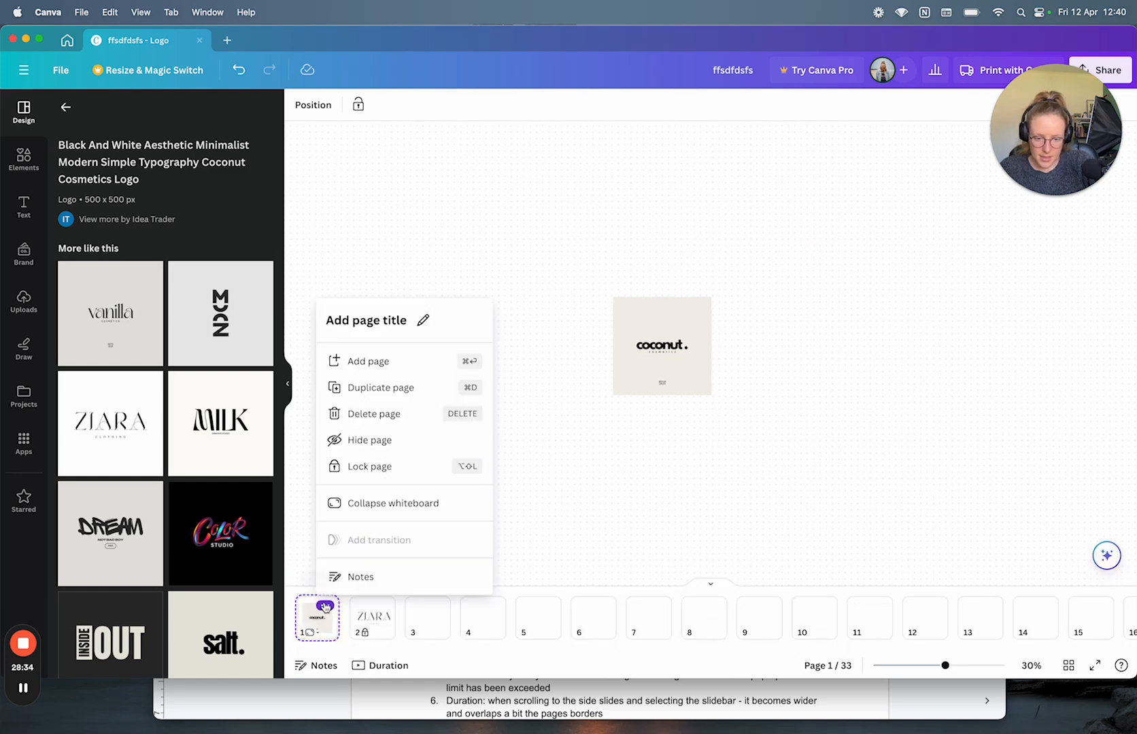
left_click(398, 506)
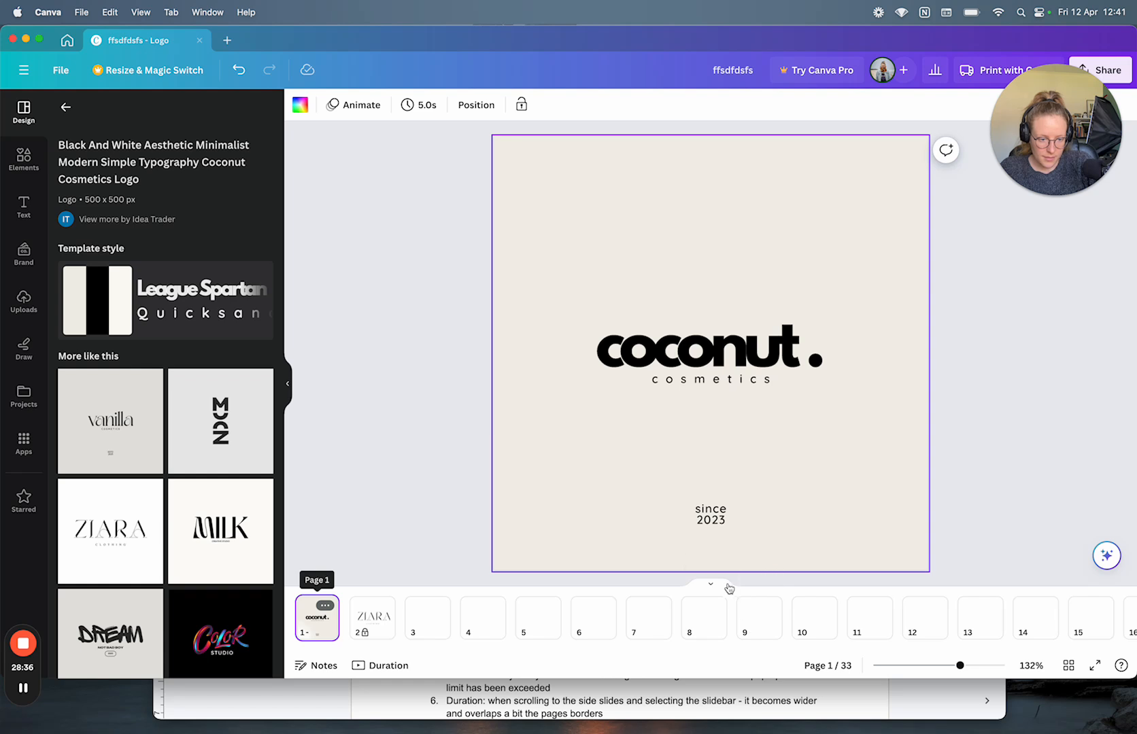
Step: Expand blank page 3 into a whiteboard from its page options
left_click(726, 586)
scroll(727, 586, "down", 10)
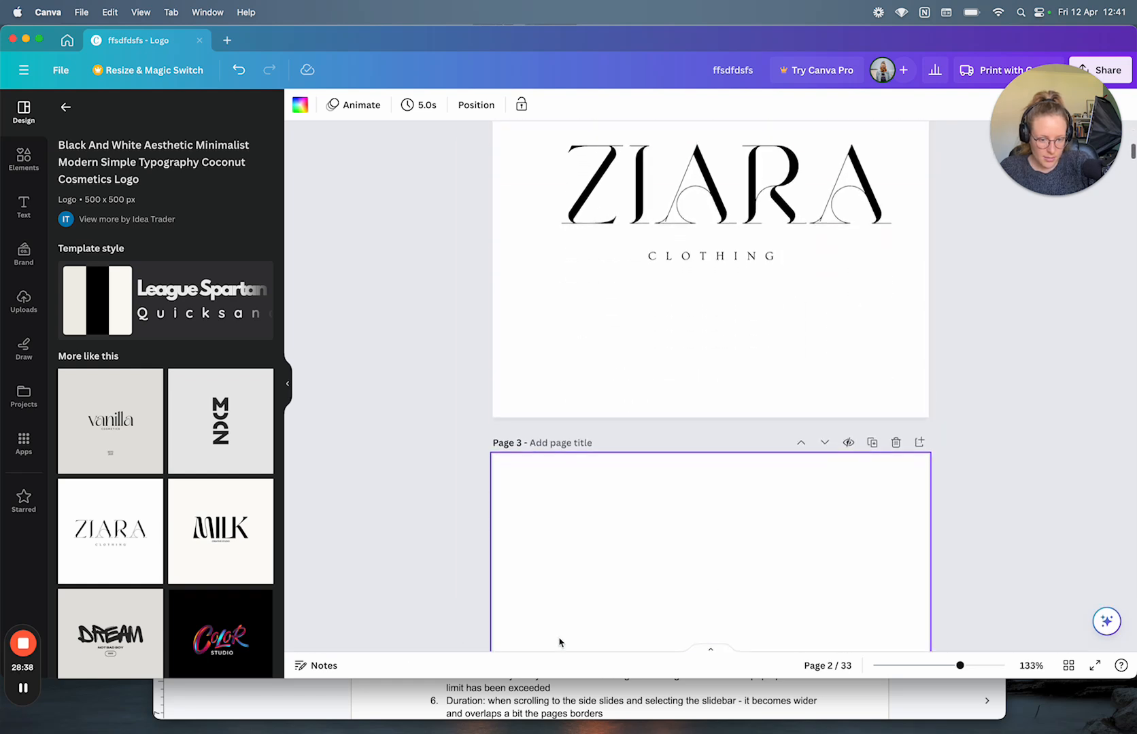
scroll(534, 384, "up", 3)
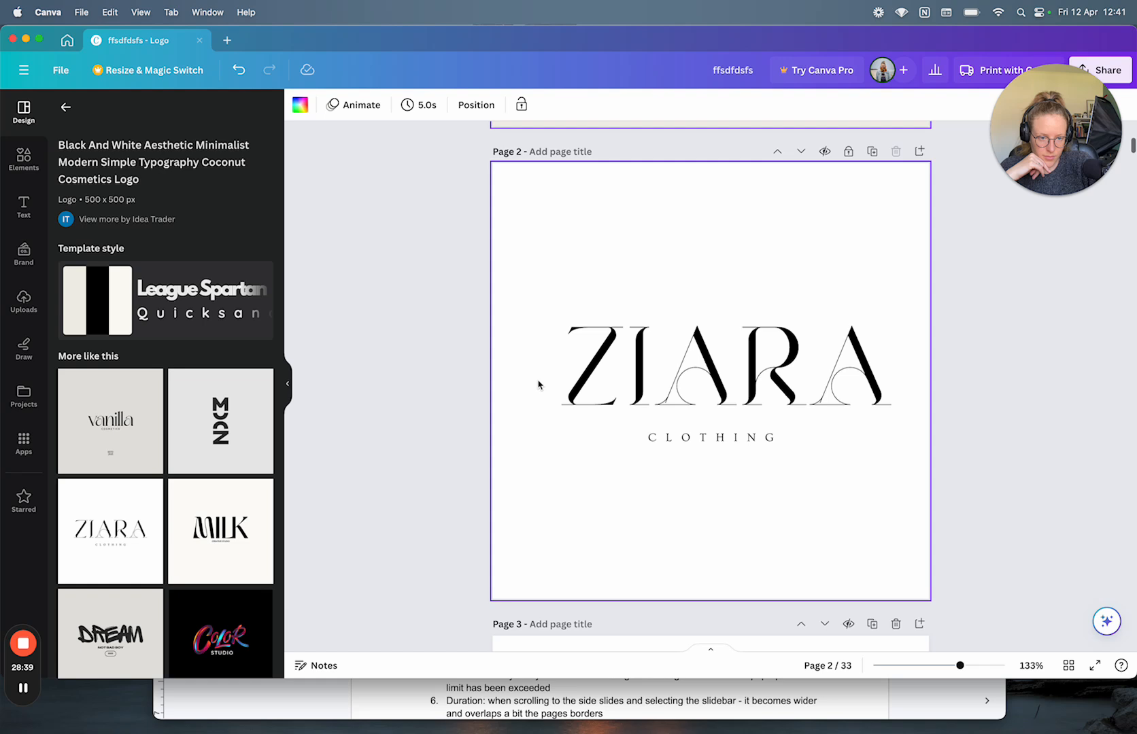
right_click(543, 229)
scroll(538, 339, "down", 8)
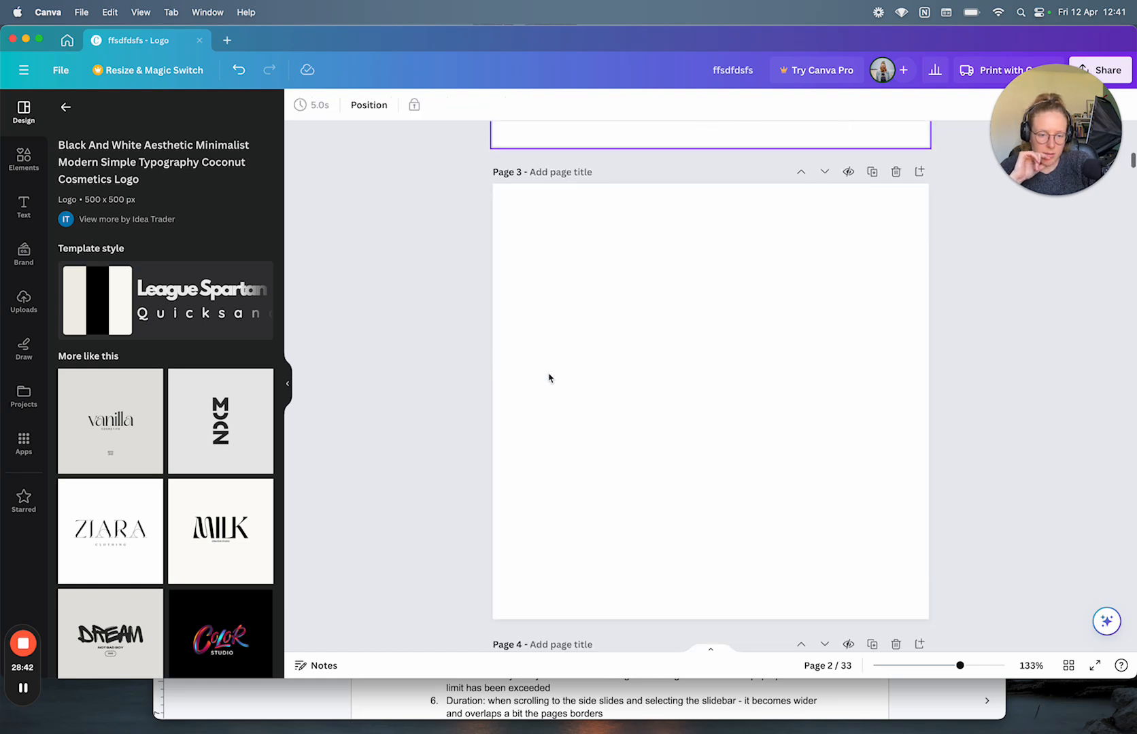
right_click(550, 332)
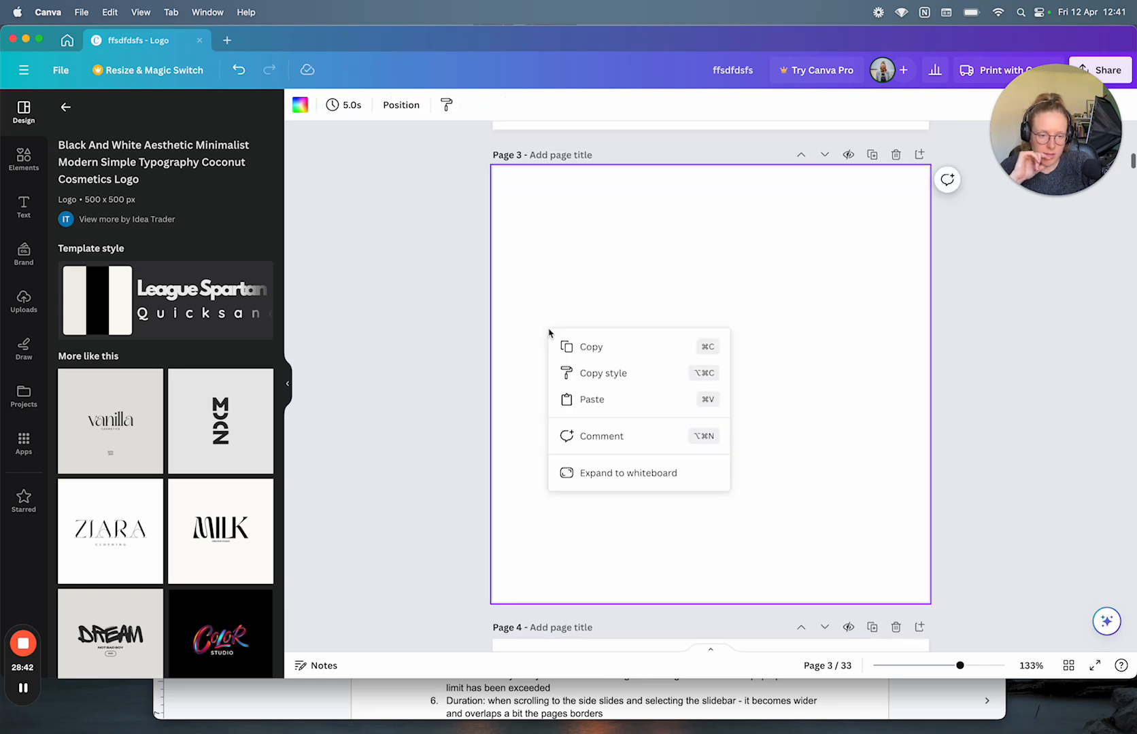
left_click(636, 474)
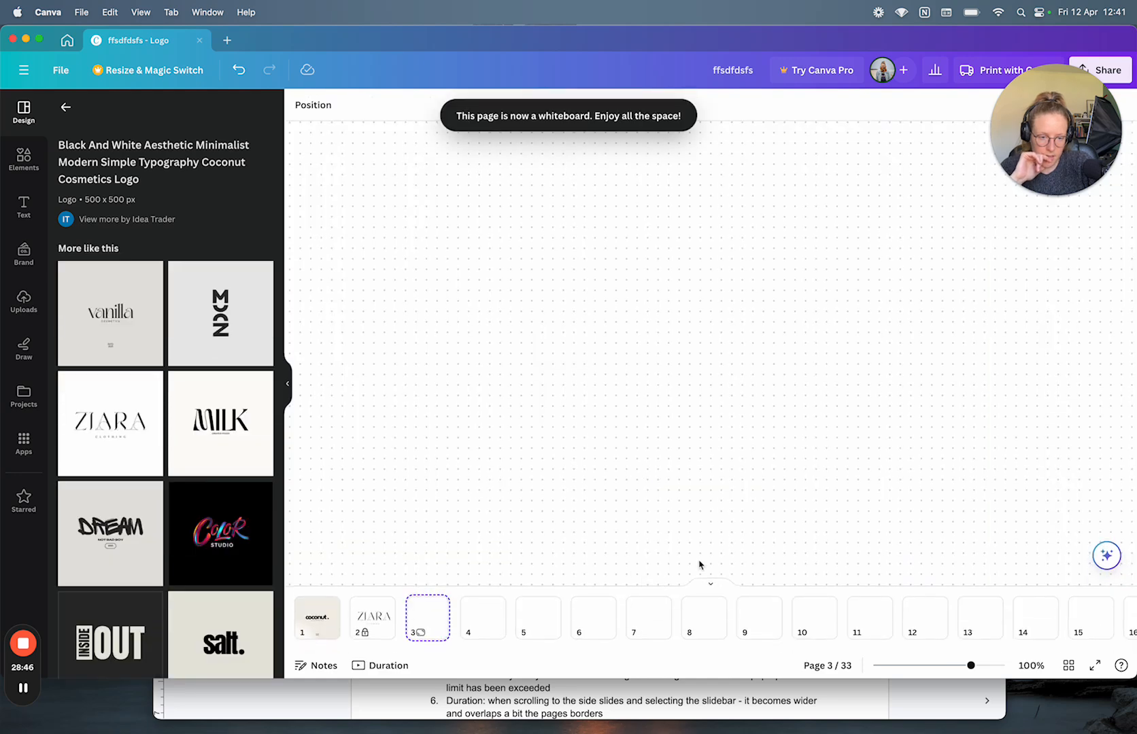
Step: Toggle the thumbnail strip and collapse page 3's whiteboard back to a regular page
left_click(711, 588)
left_click(715, 653)
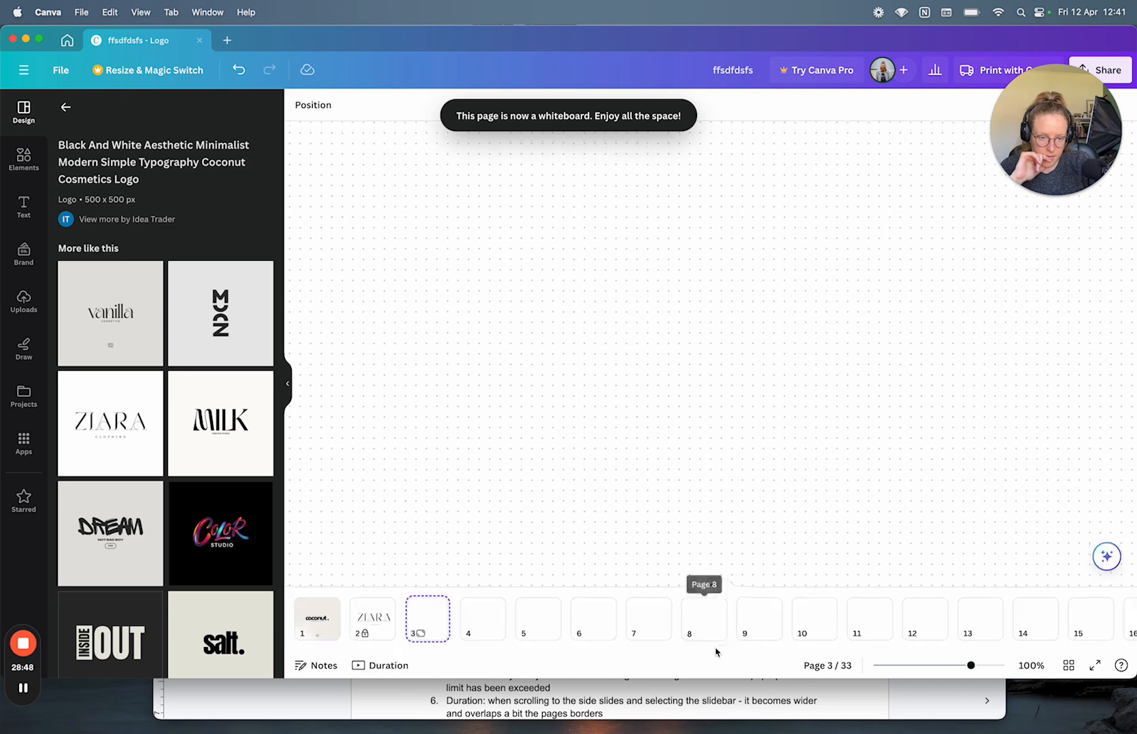
left_click(378, 617)
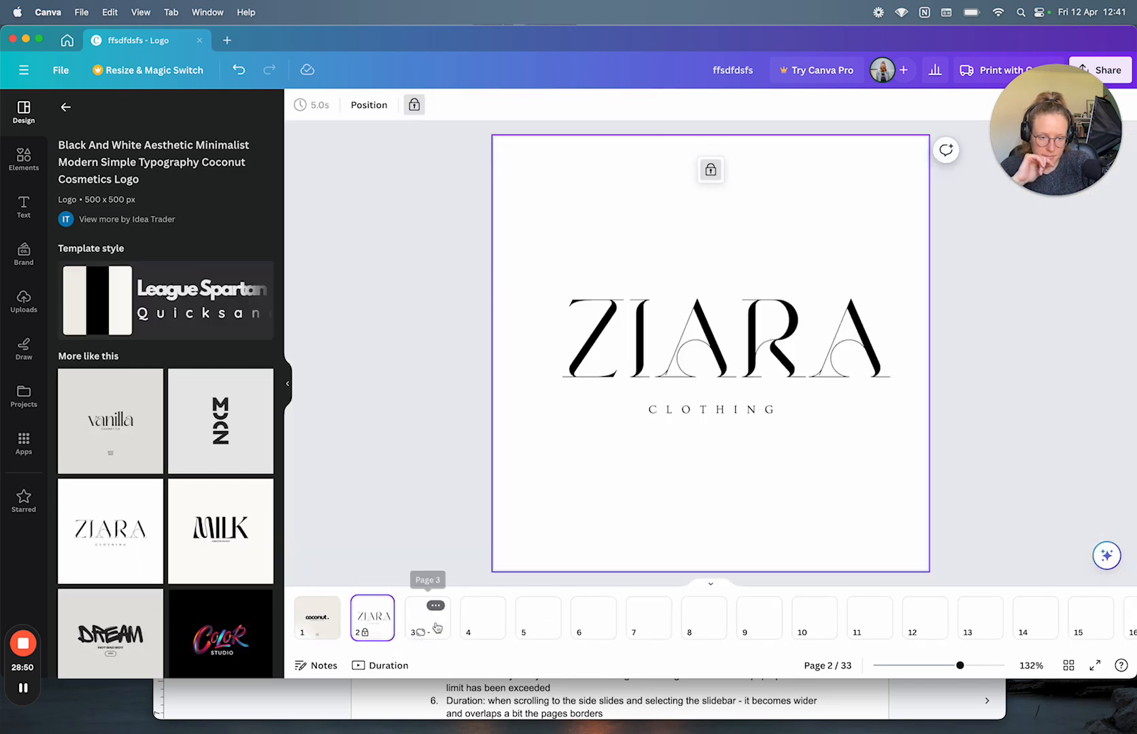
left_click(427, 626)
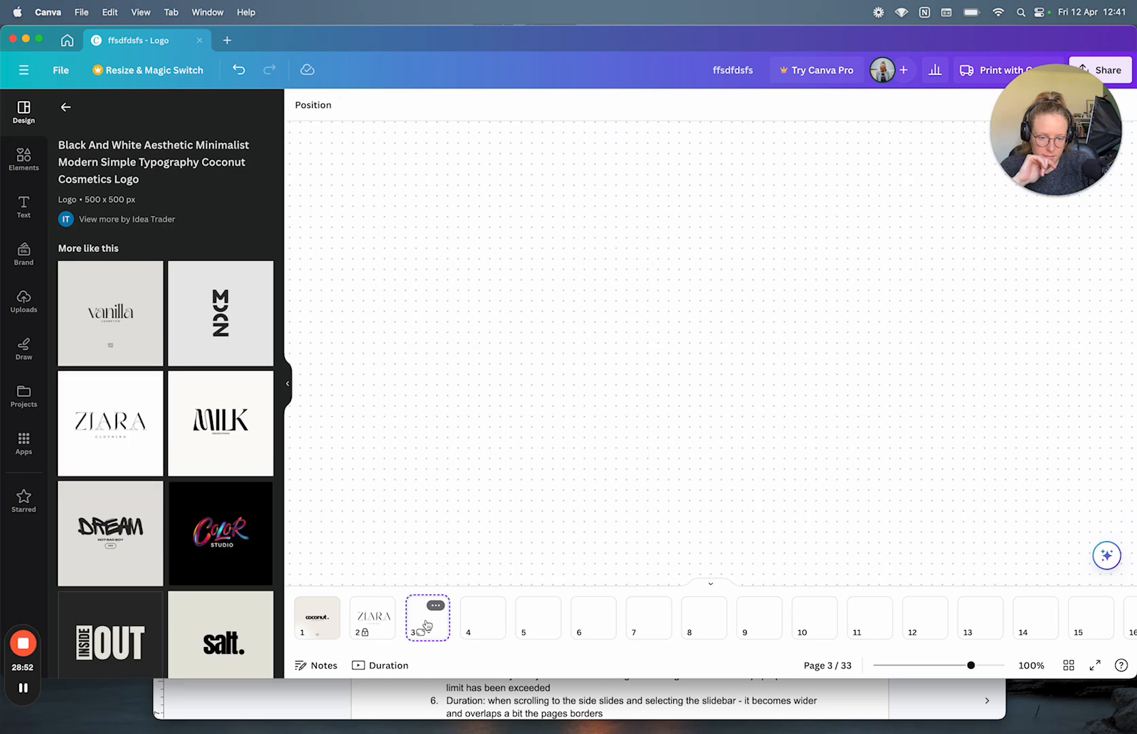
right_click(552, 409)
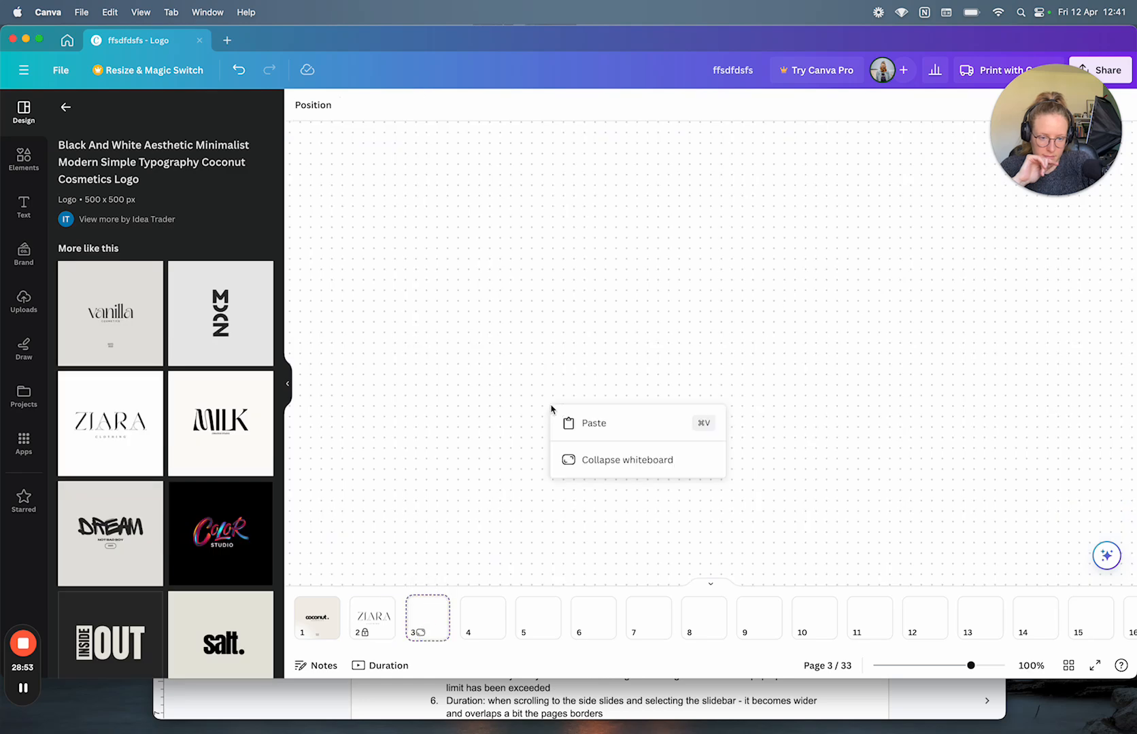
left_click(586, 459)
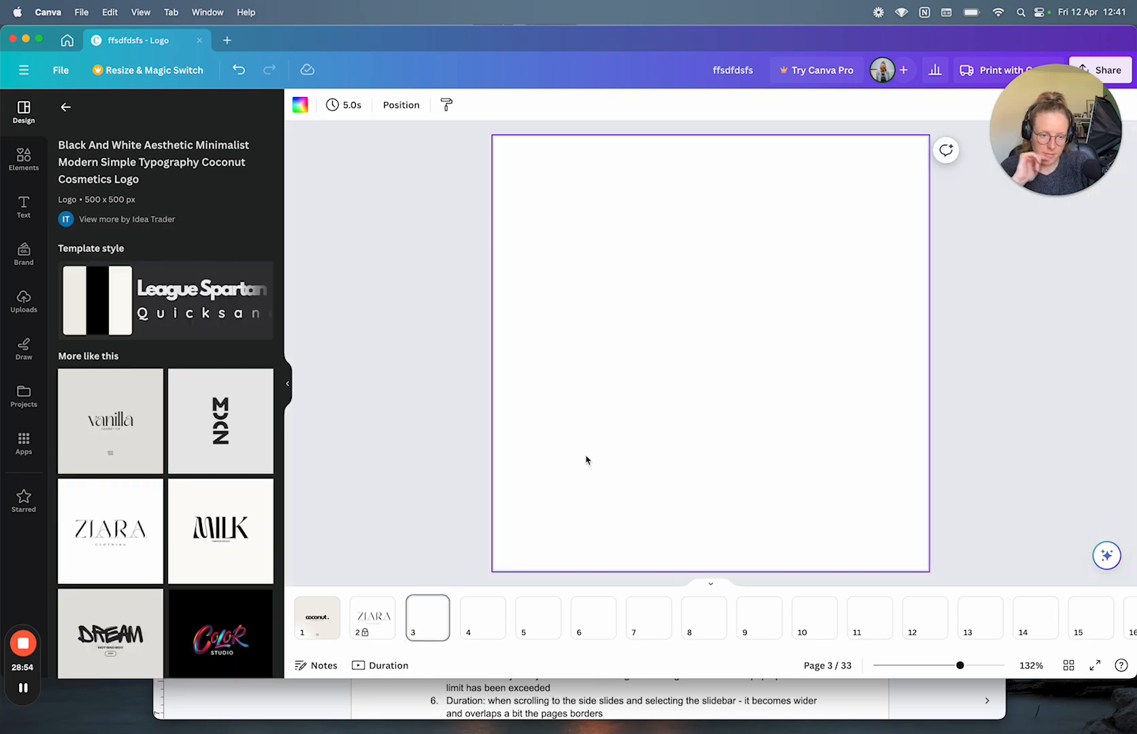
Step: Go to the page 1 coconut logo and inspect, then dismiss, its background options twice
left_click(374, 614)
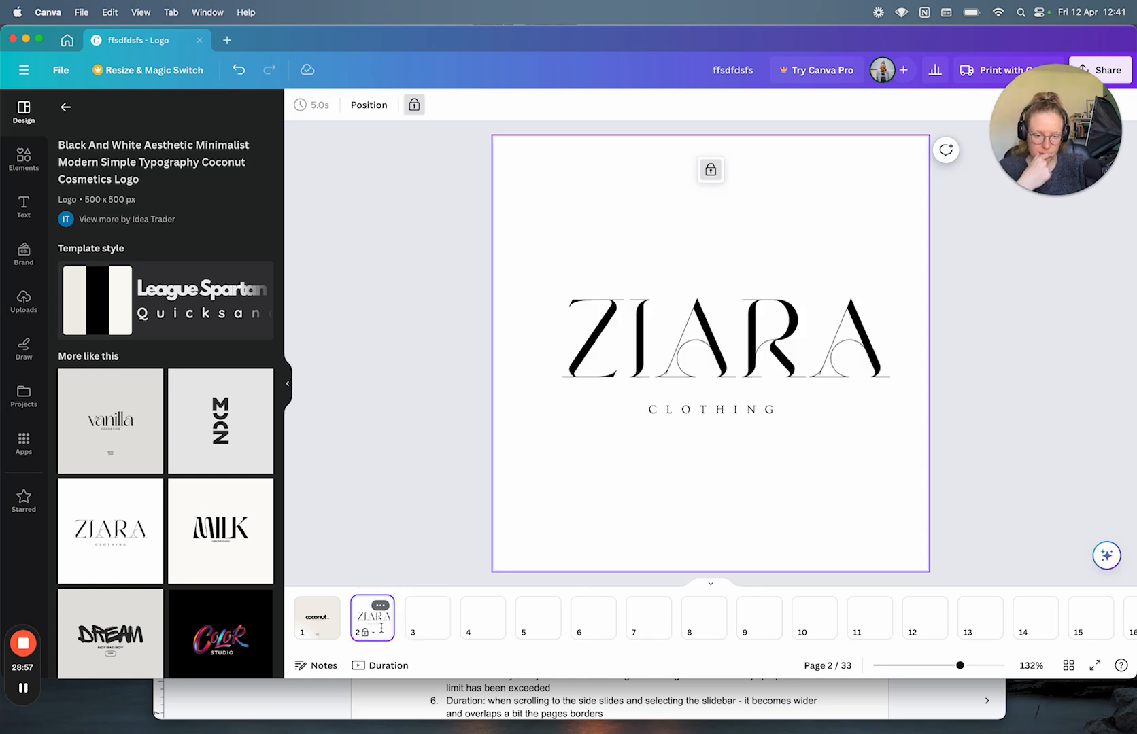
left_click(315, 626)
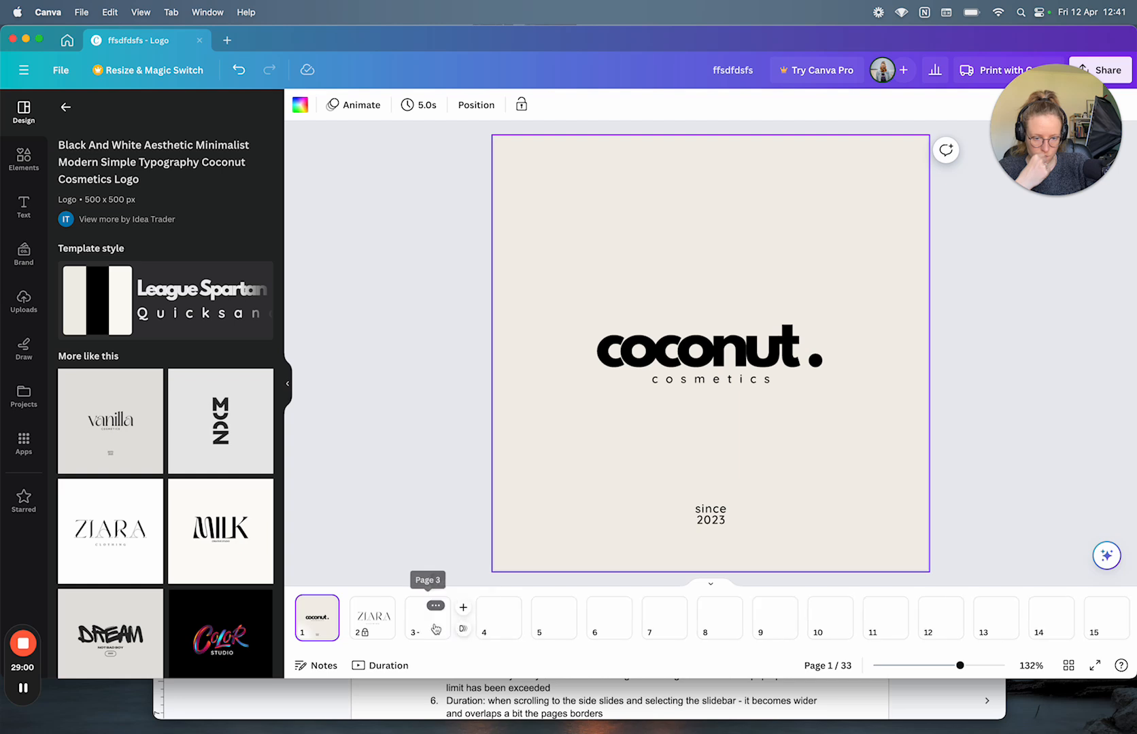
right_click(577, 452)
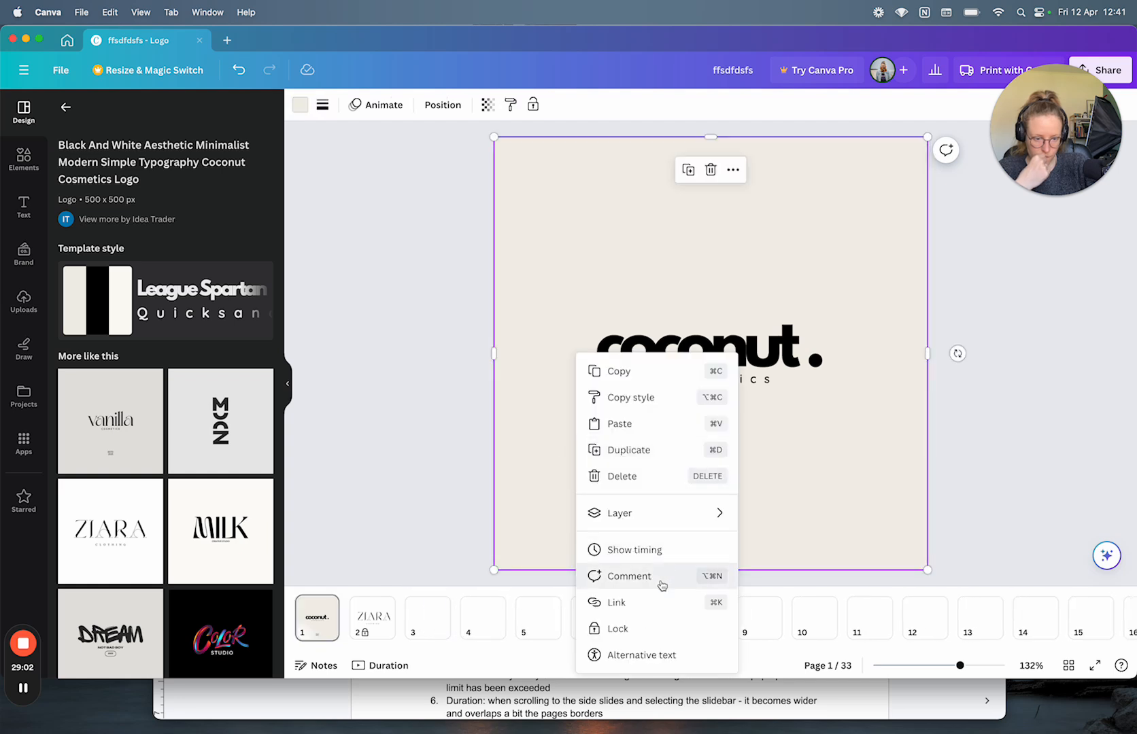
left_click(410, 508)
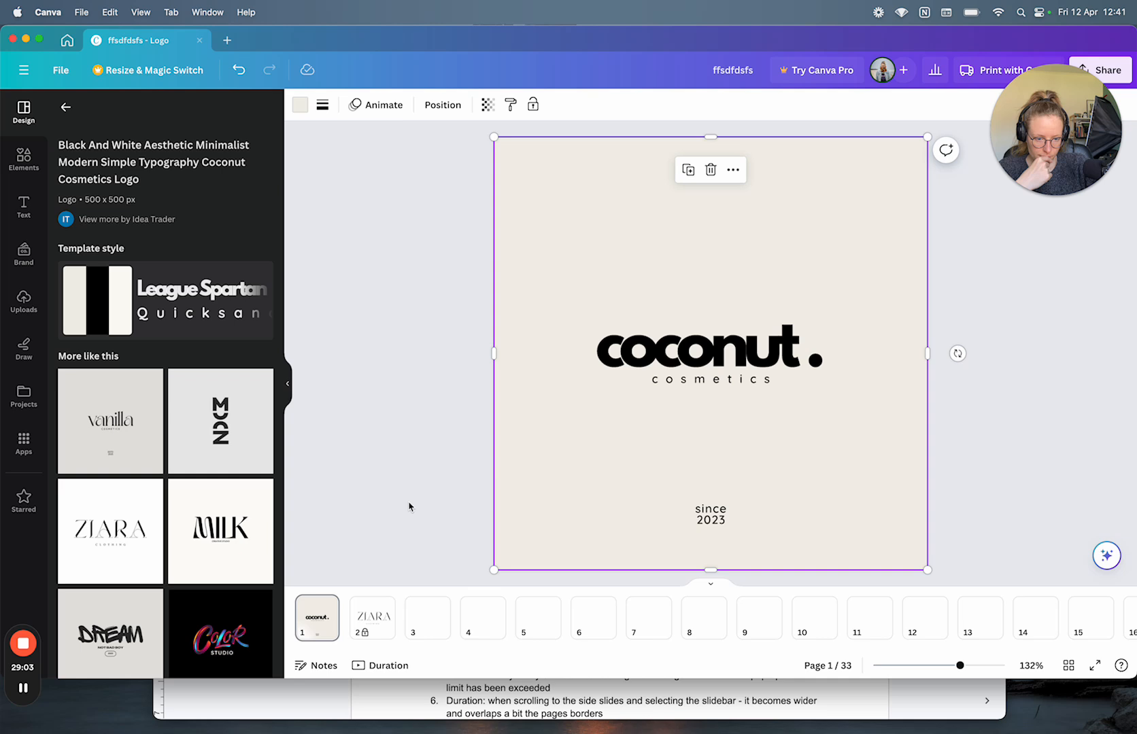
right_click(570, 506)
mouse_move(575, 511)
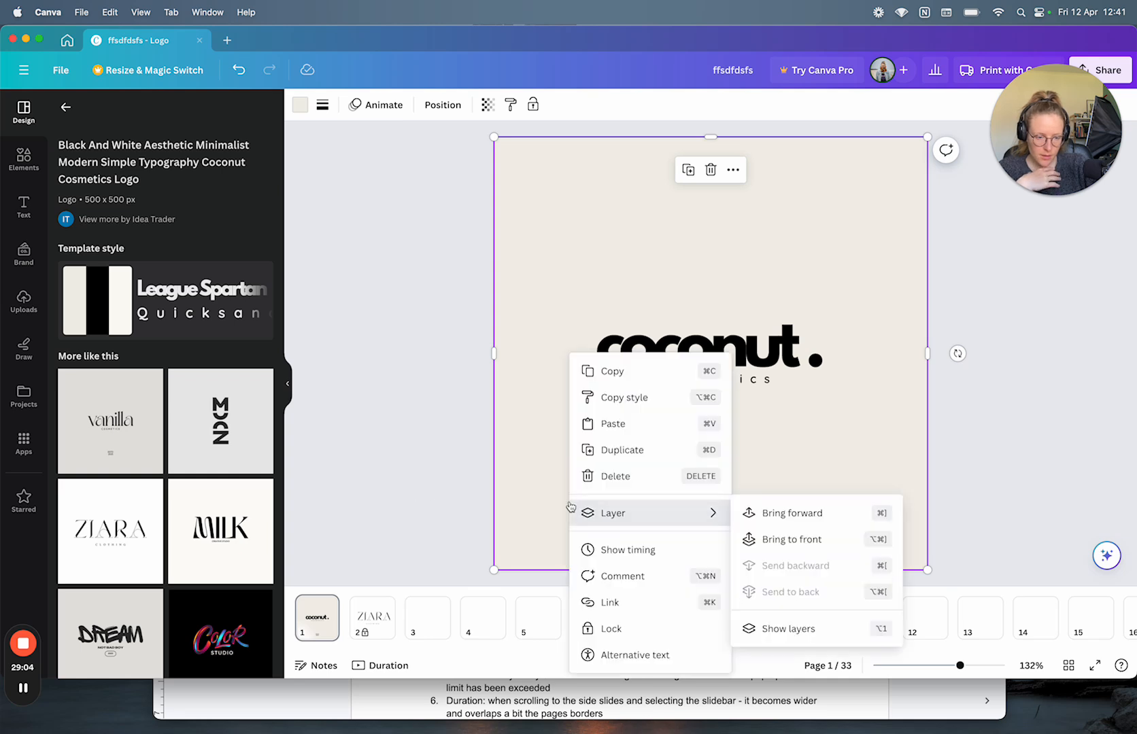
left_click(425, 501)
Step: Expand page 1 into a whiteboard and switch between it and page 2
right_click(317, 624)
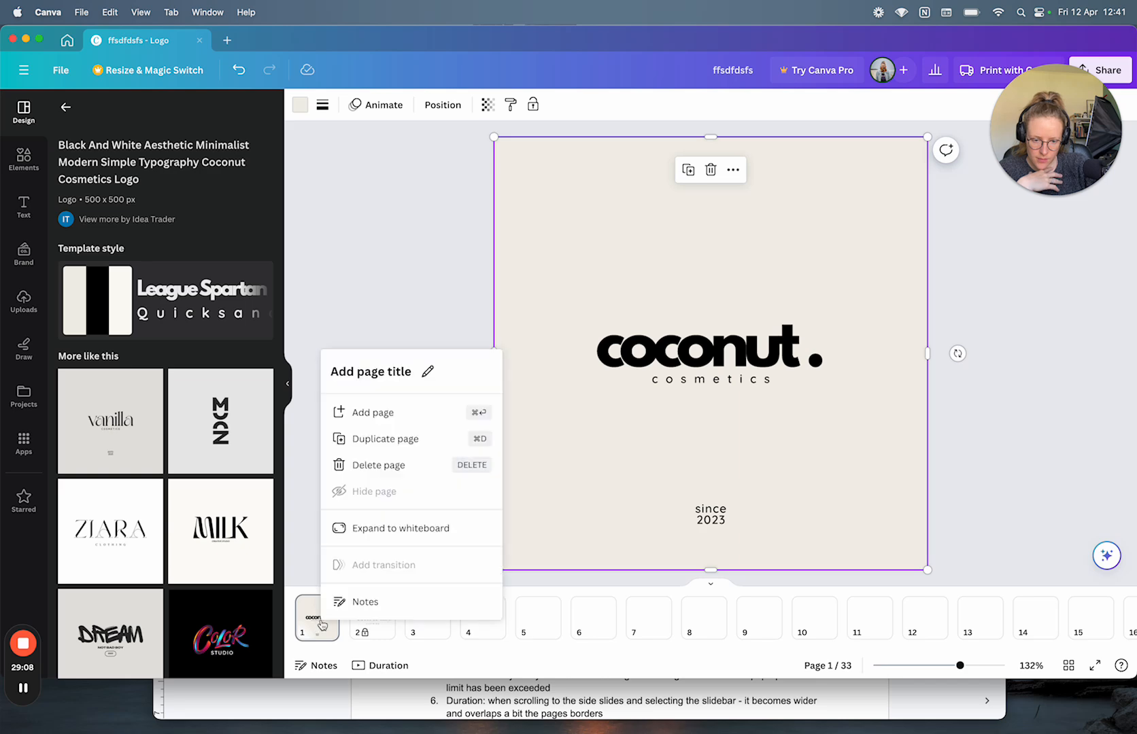
left_click(397, 529)
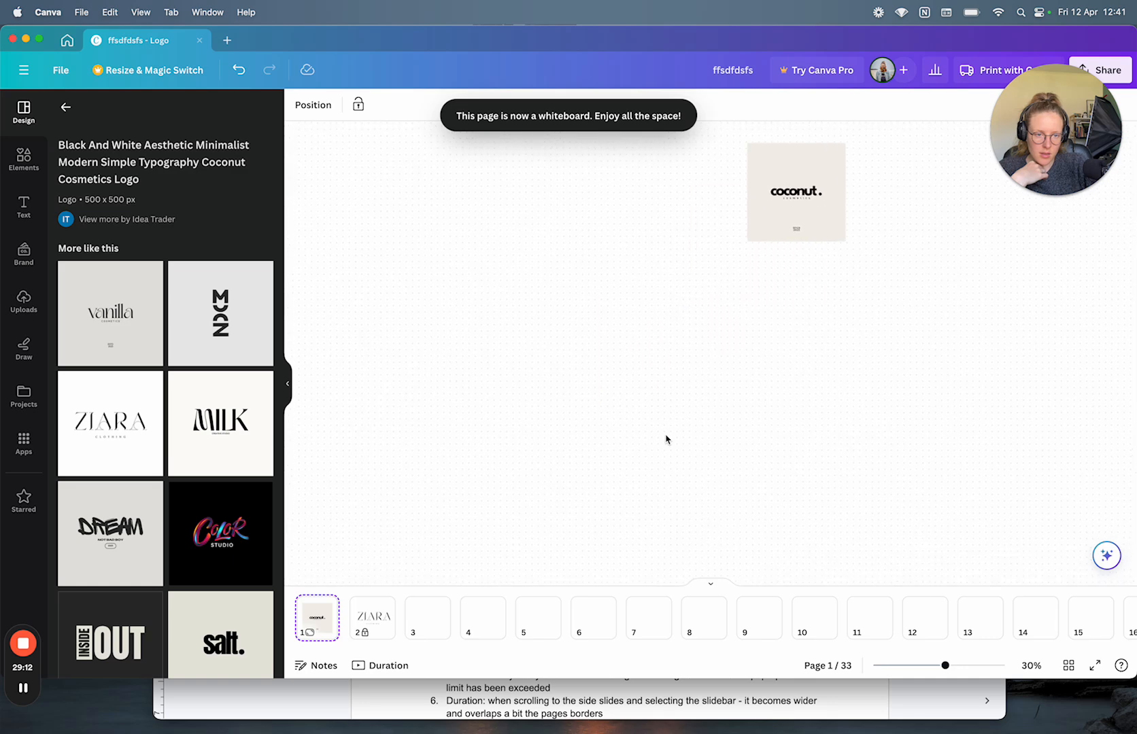
left_click(373, 615)
left_click(321, 620)
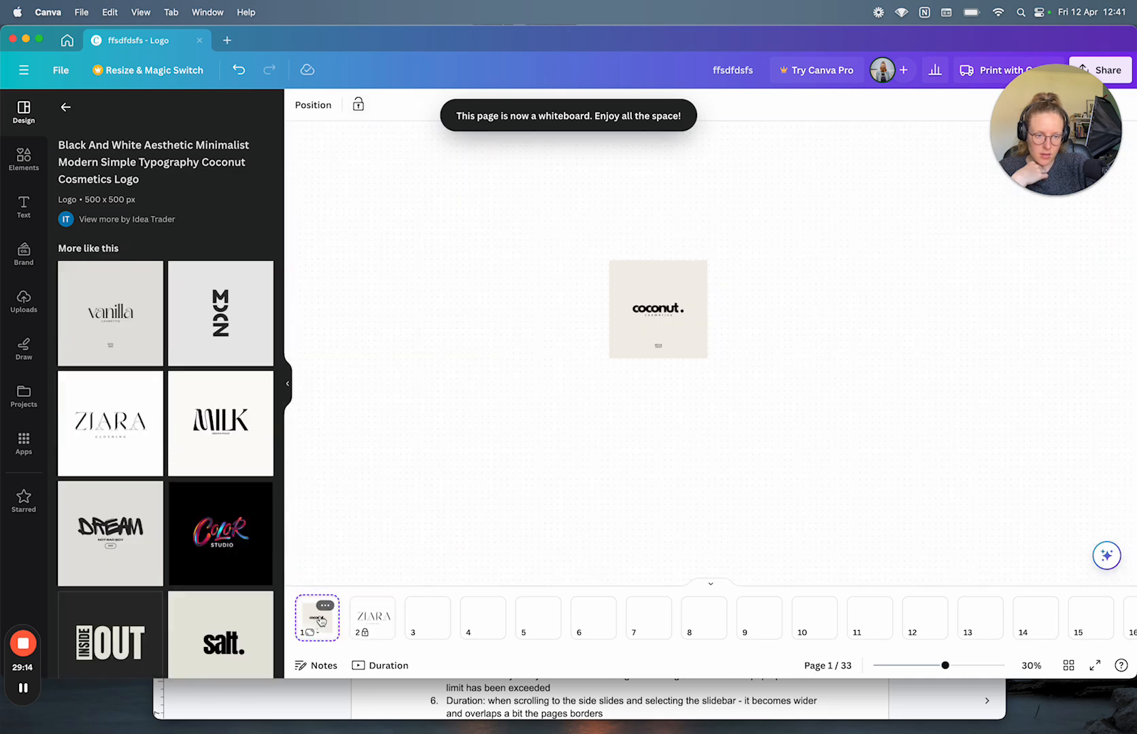
left_click(373, 616)
left_click(325, 622)
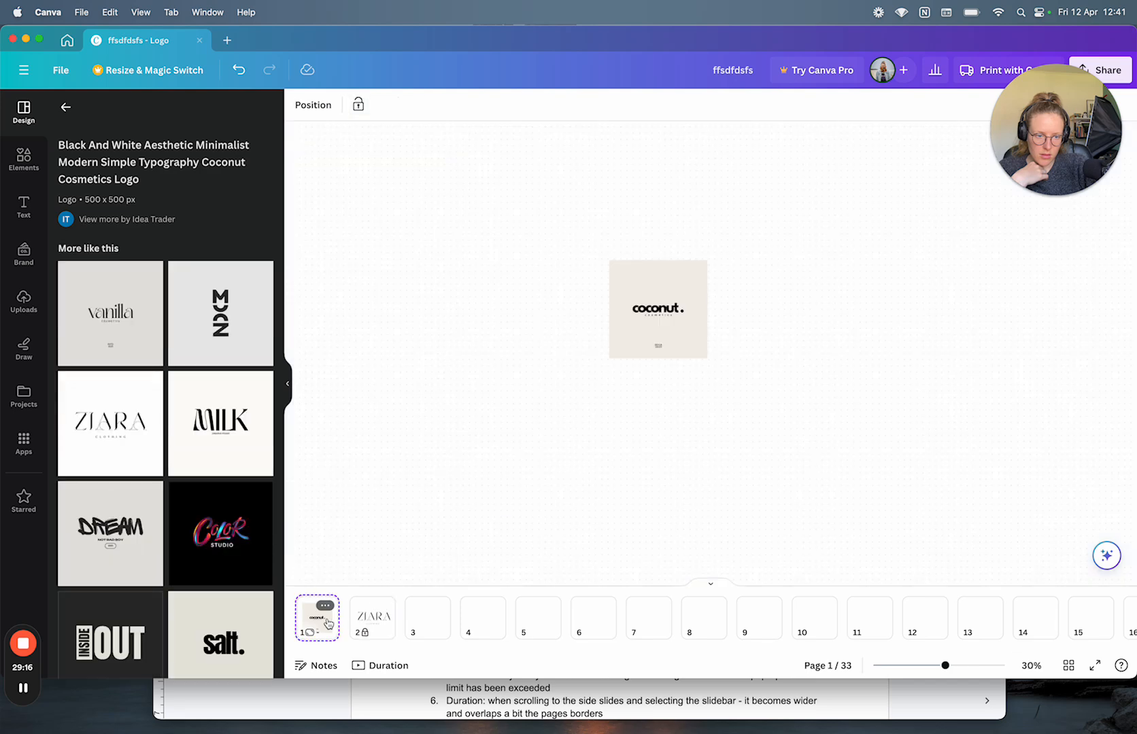
Step: Collapse, re-expand and collapse page 1's whiteboard, then bring the Google Docs testing log forward
left_click(325, 605)
left_click(378, 531)
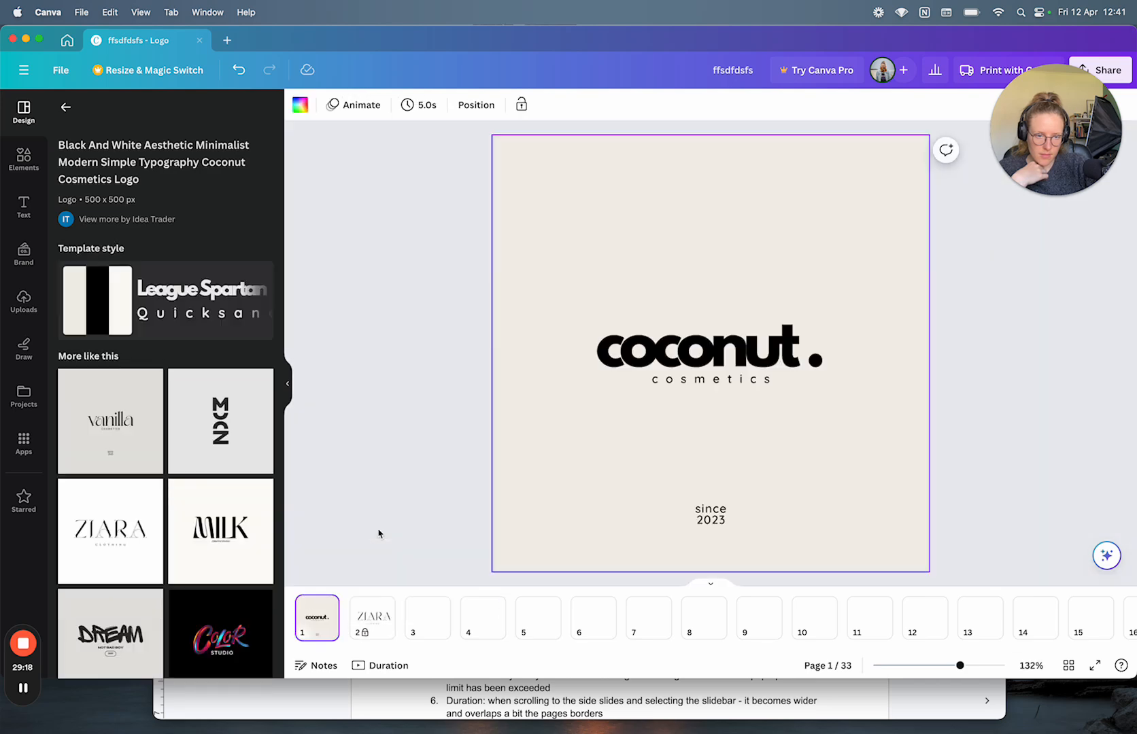
left_click(325, 605)
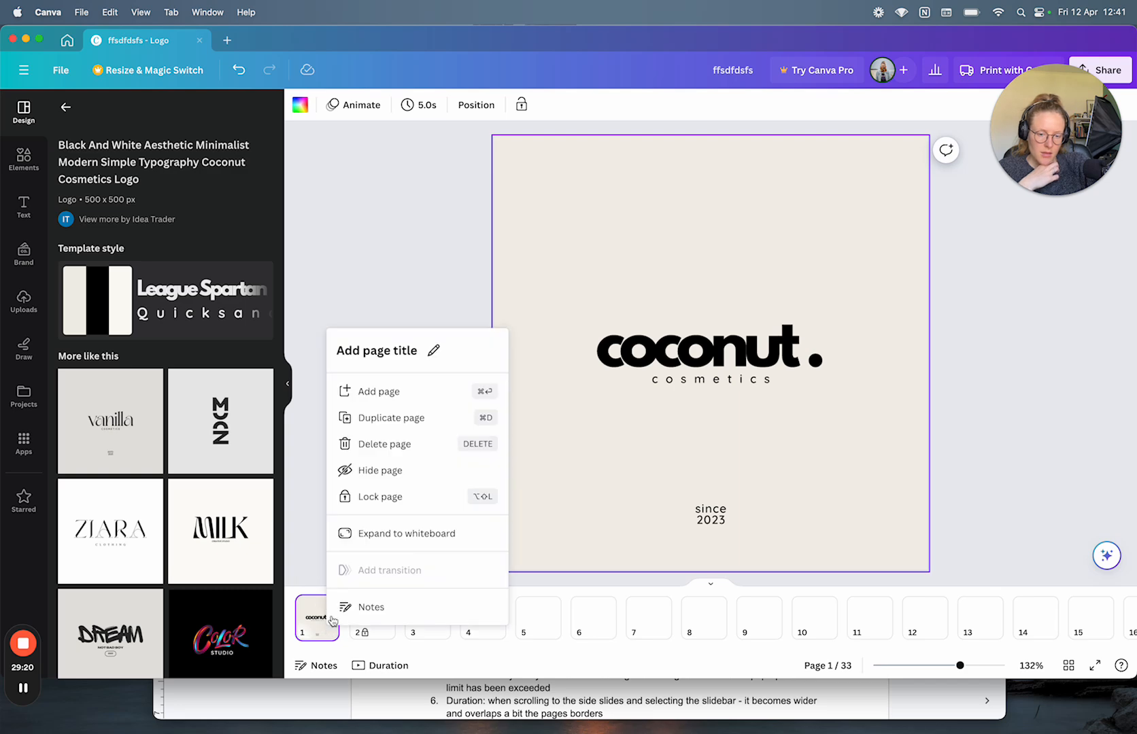
left_click(378, 531)
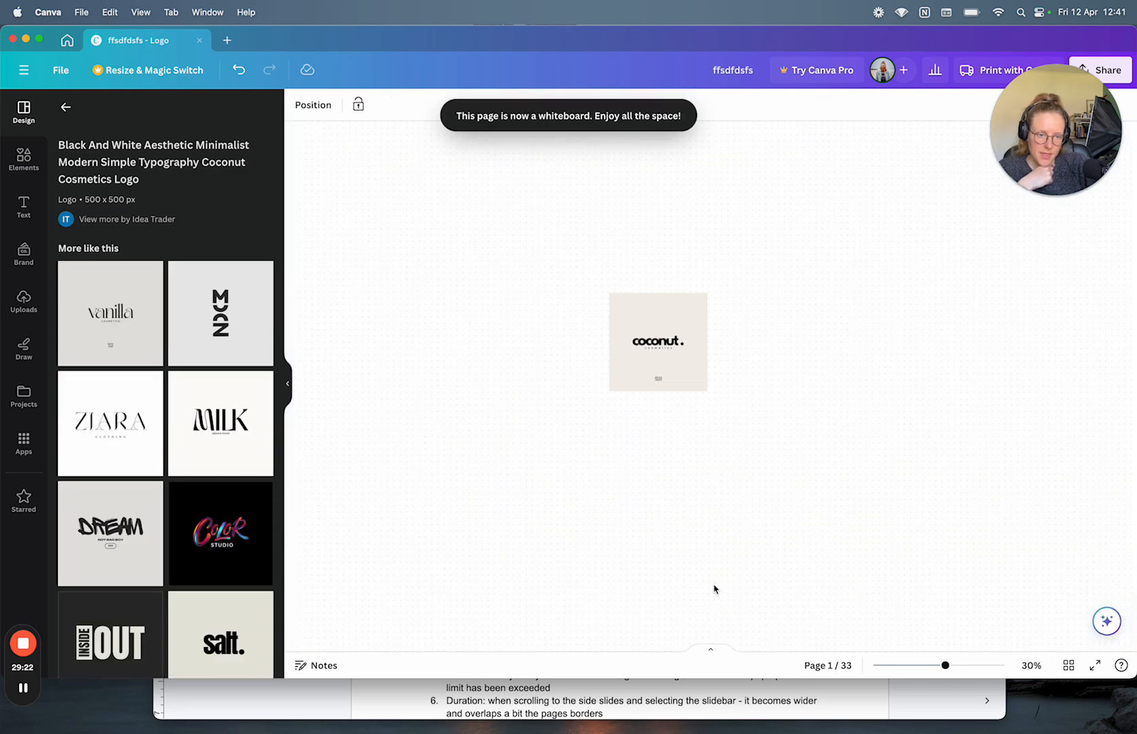
left_click(712, 650)
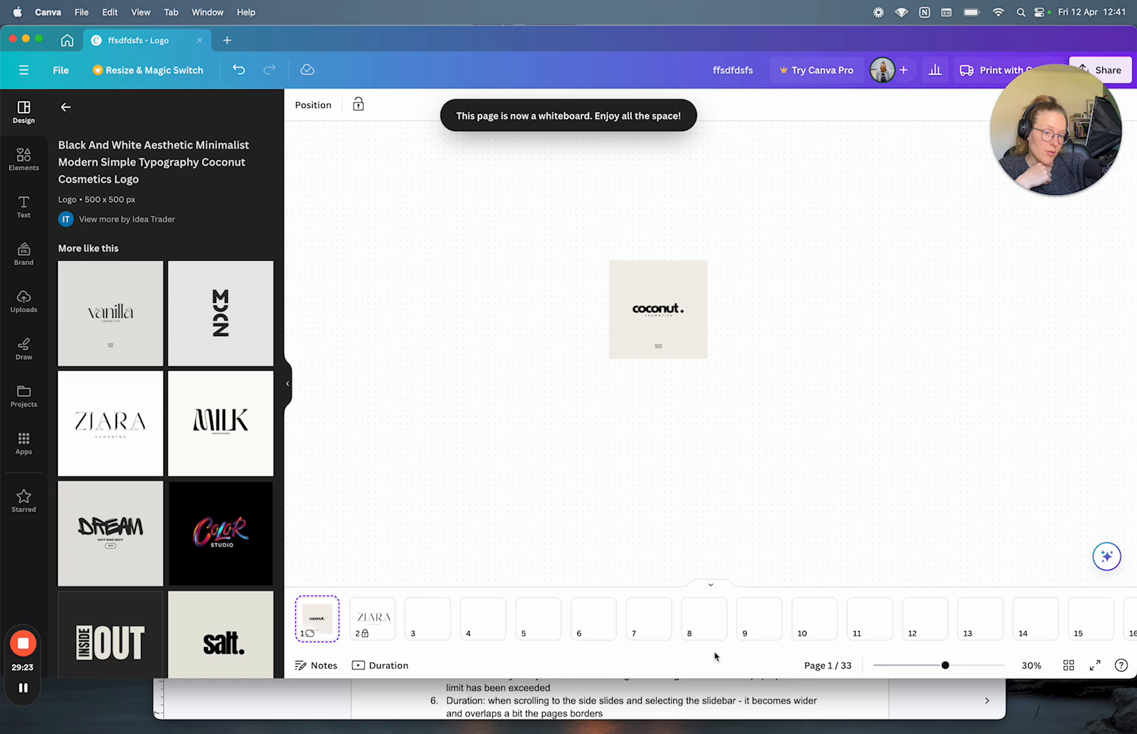
left_click(705, 589)
left_click(713, 648)
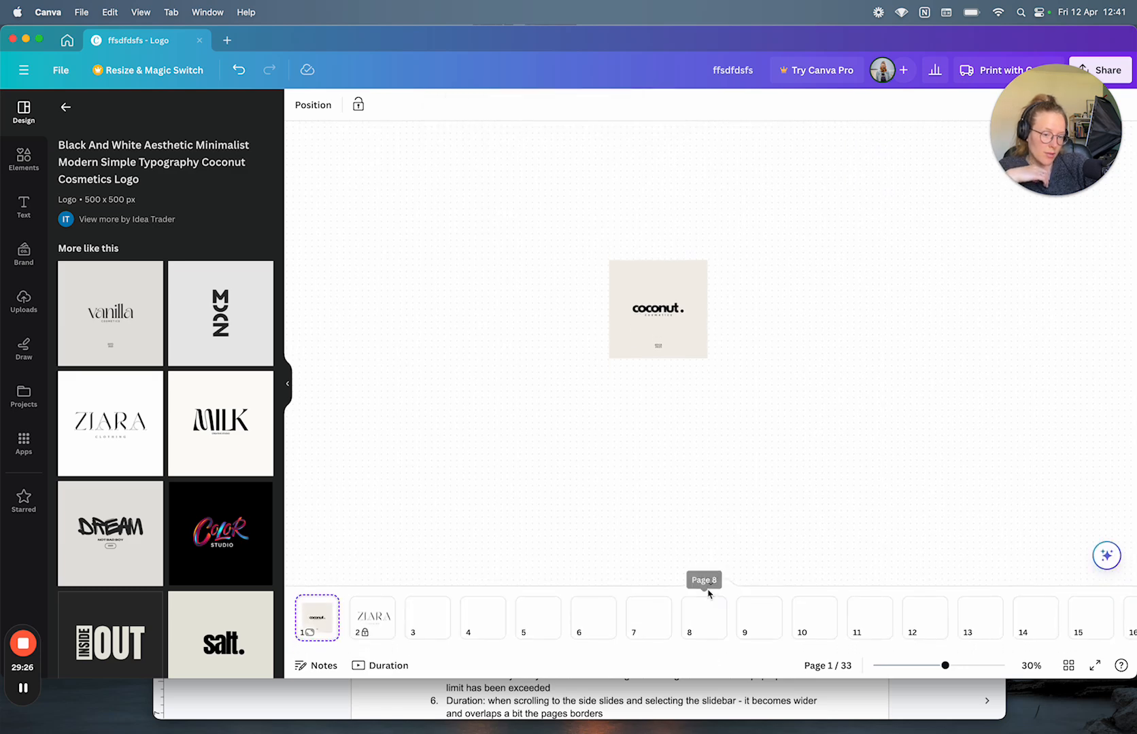
left_click(325, 608)
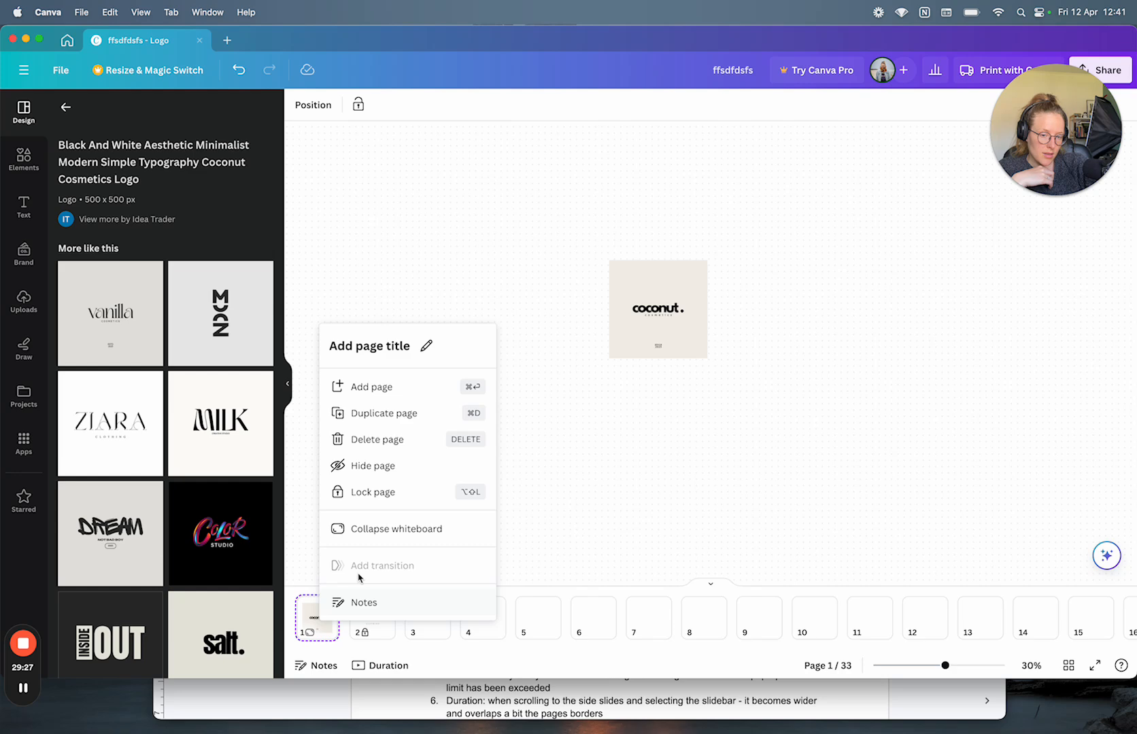
left_click(395, 530)
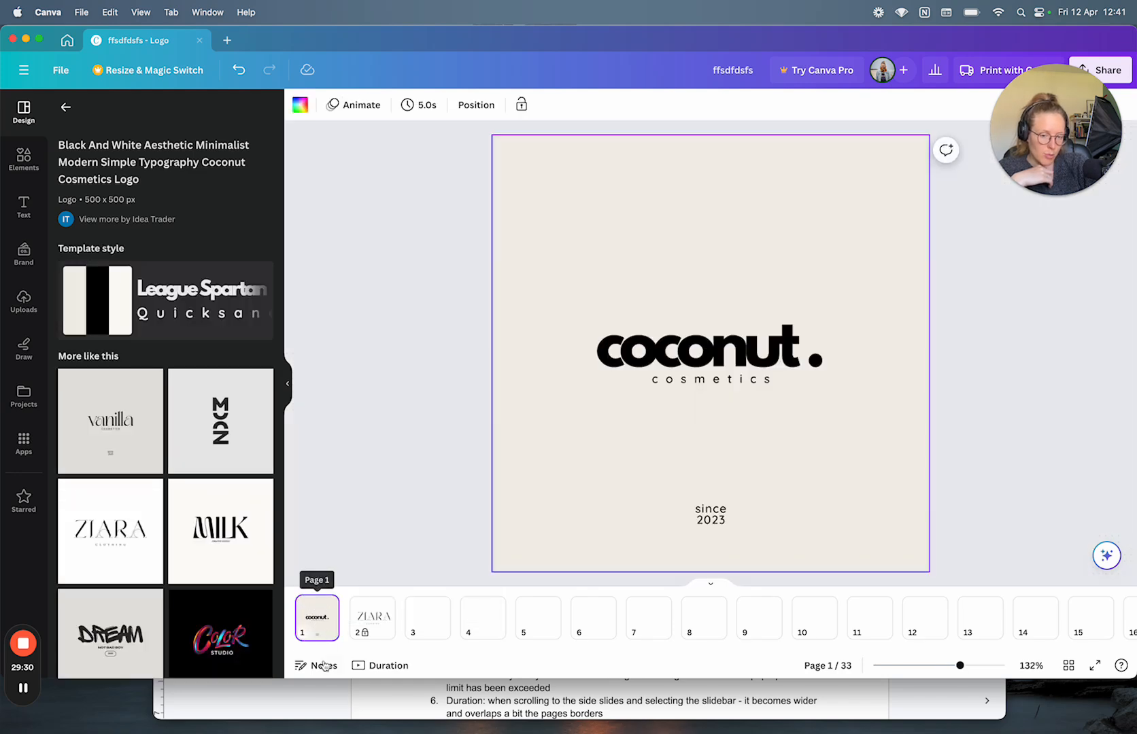
left_click(368, 699)
Step: Add UI/UX item 4: 'When in whiteboard mode - selecting Hide pages - all other pages dissapear'
key("Return")
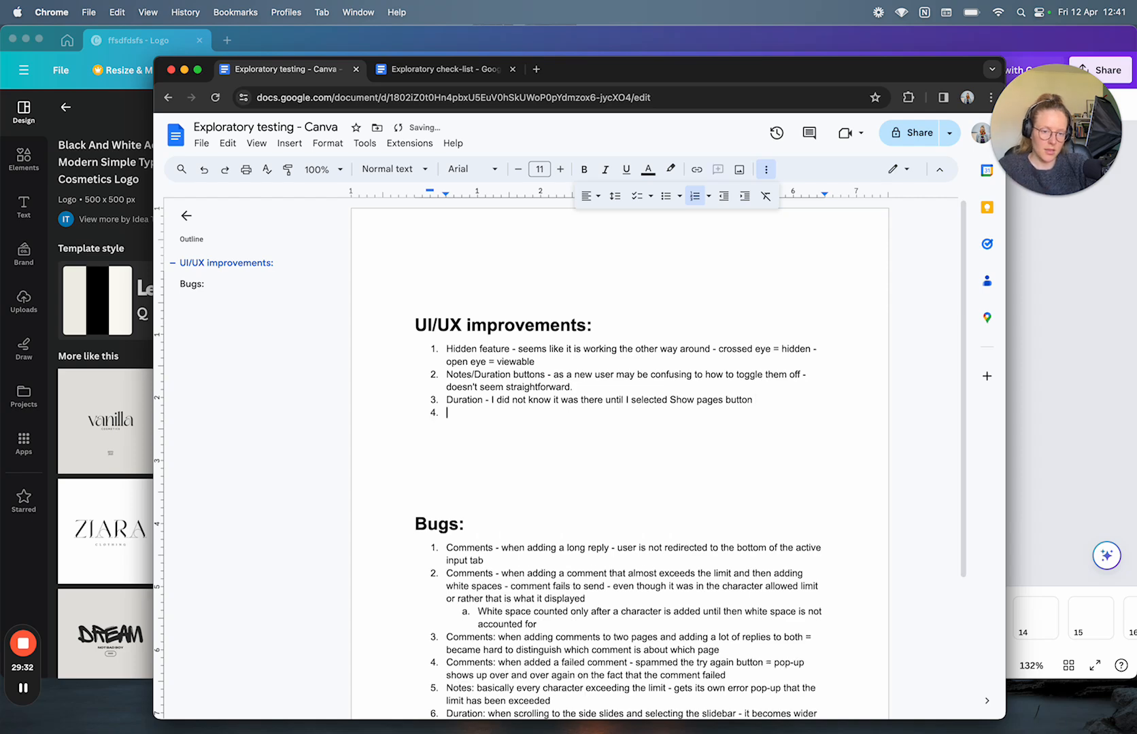
type("W")
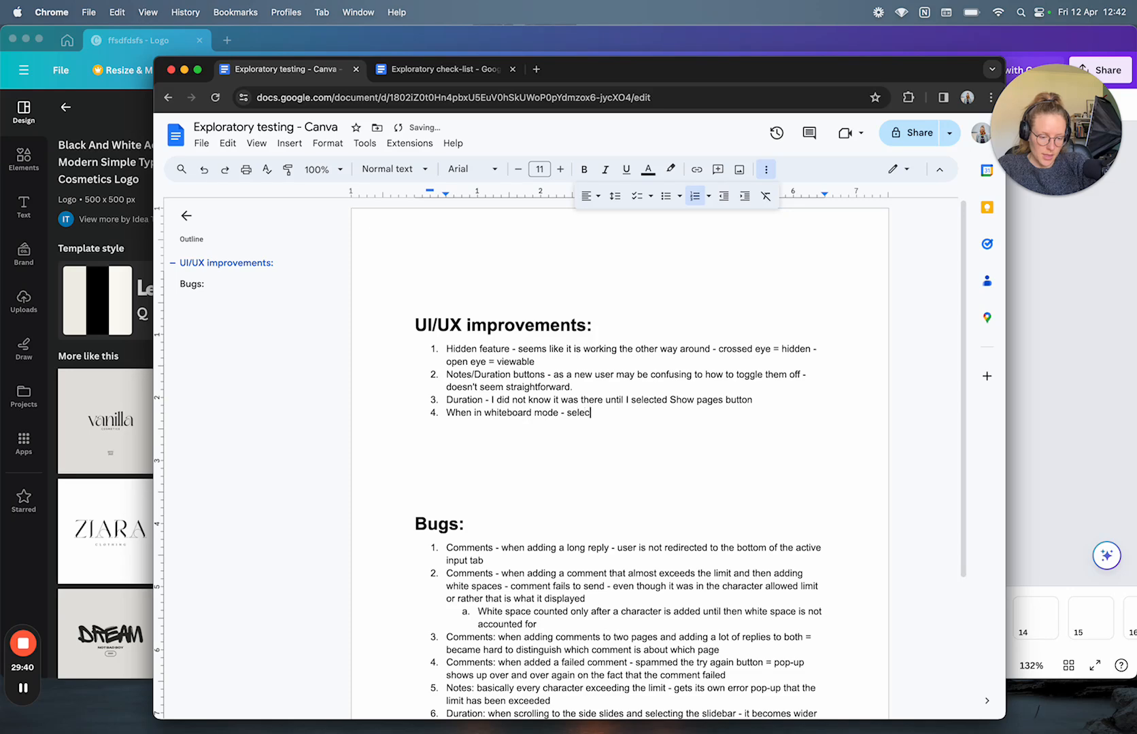
left_click(1038, 467)
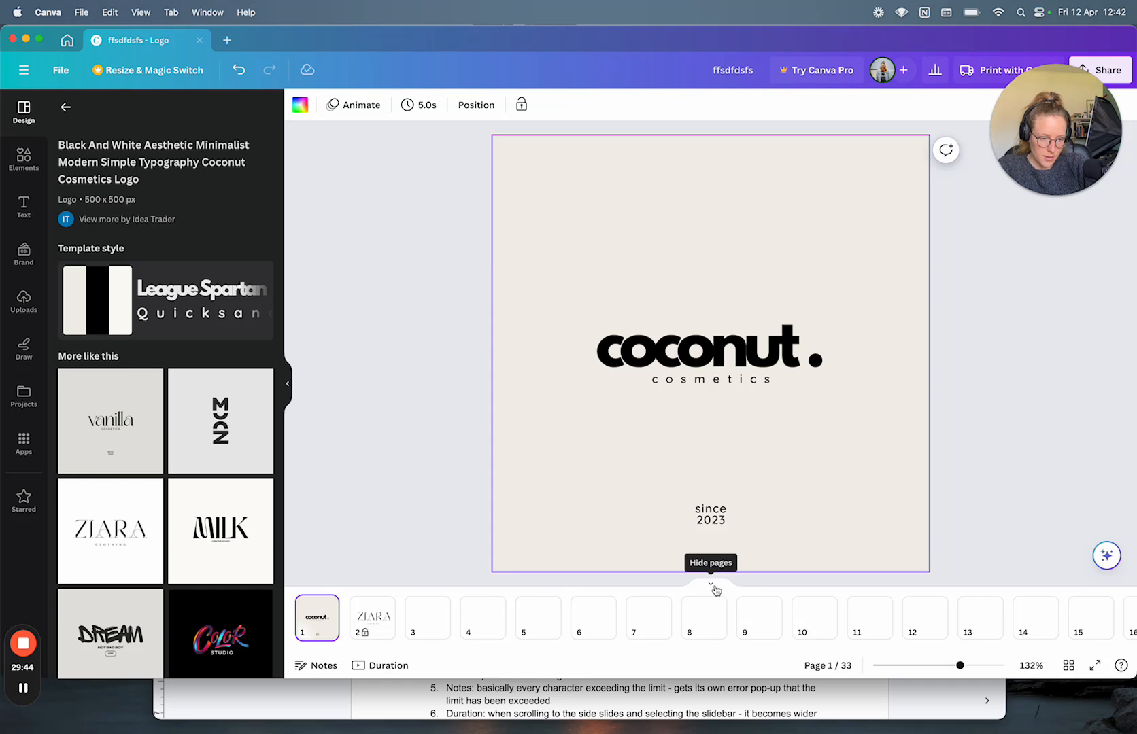
left_click(890, 703)
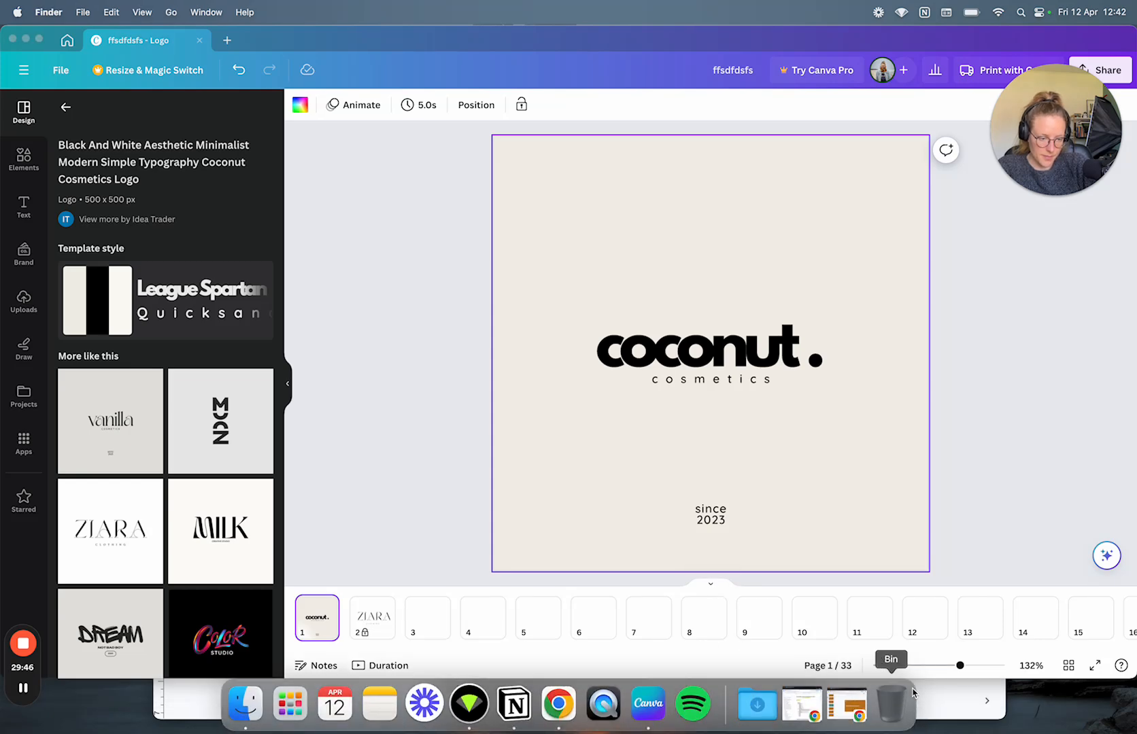
left_click(955, 699)
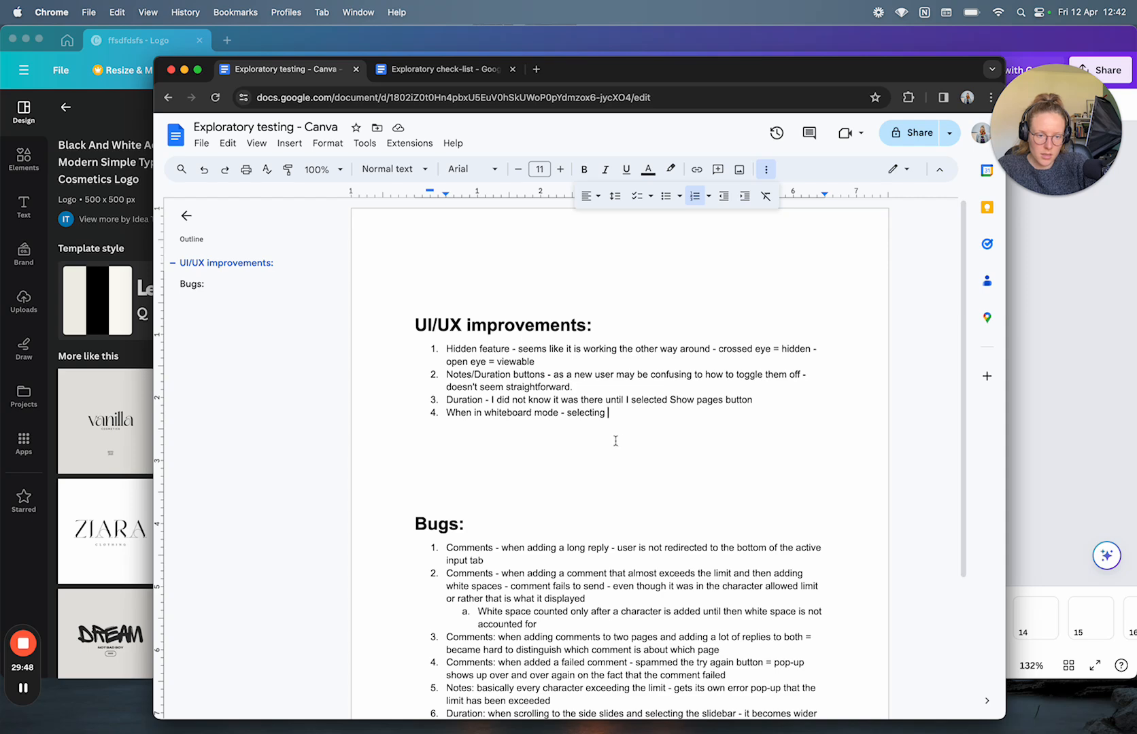
type("H")
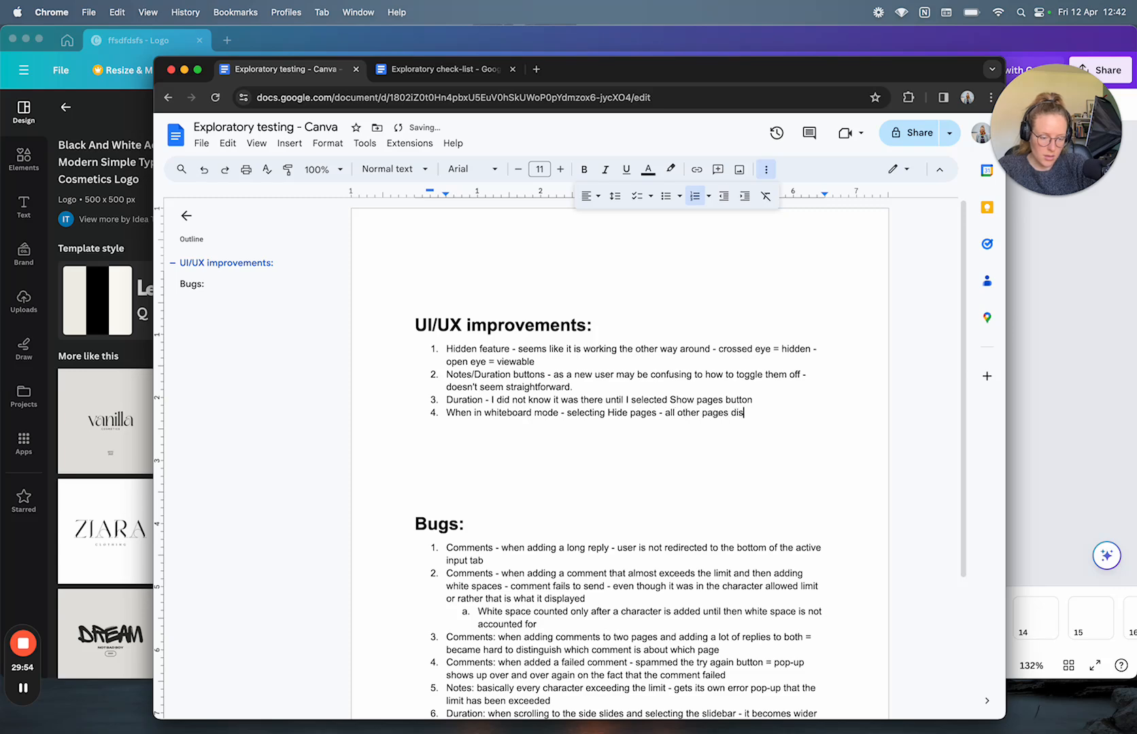
left_click(1112, 459)
Step: Expand page 1 into a whiteboard via its ••• menu
left_click(713, 586)
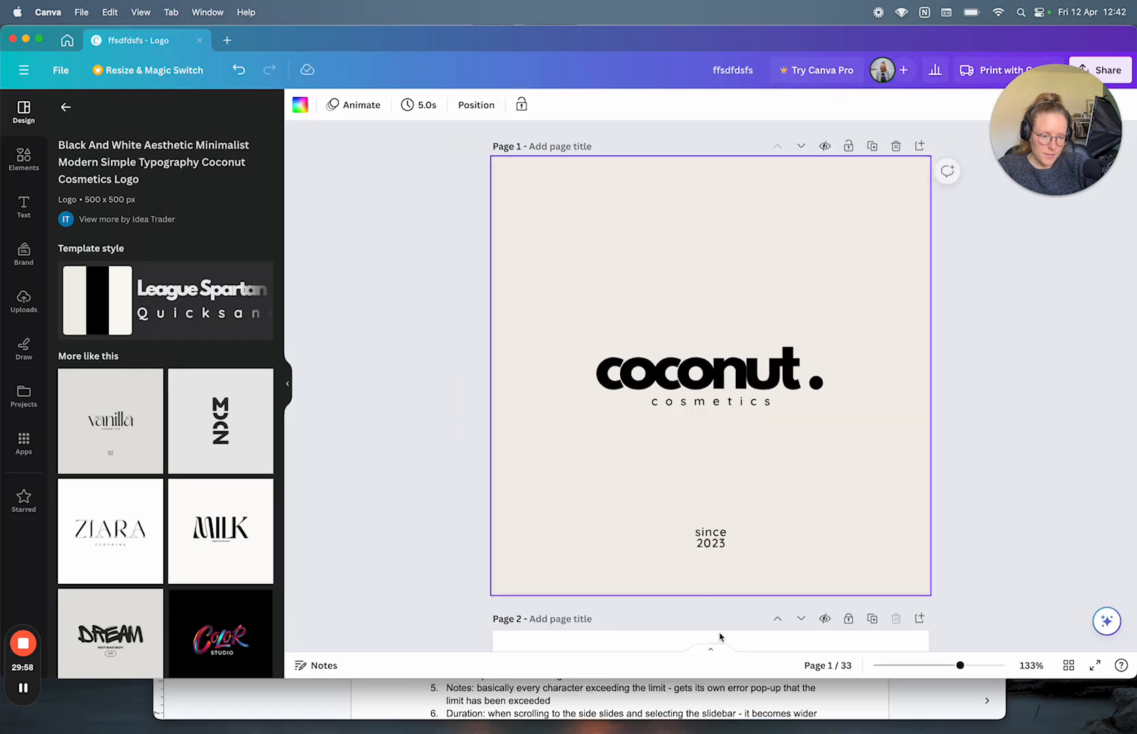
left_click(714, 648)
left_click(325, 605)
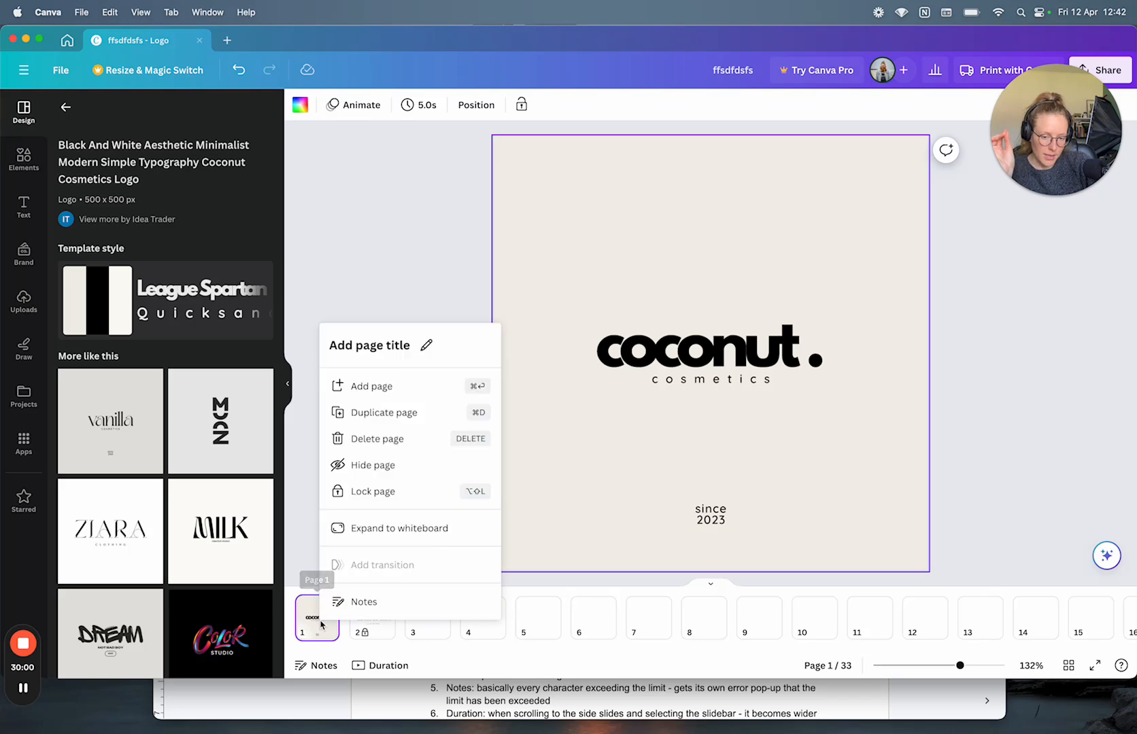
left_click(395, 529)
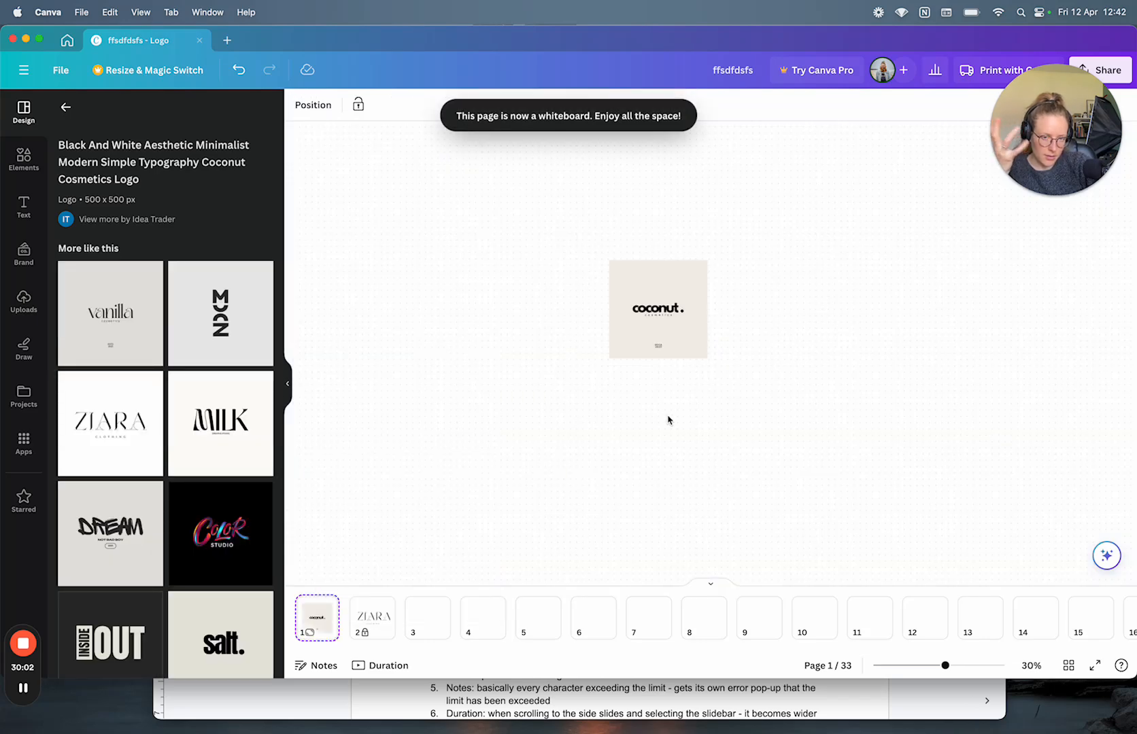
scroll(670, 412, "down", 3)
scroll(672, 414, "up", 5)
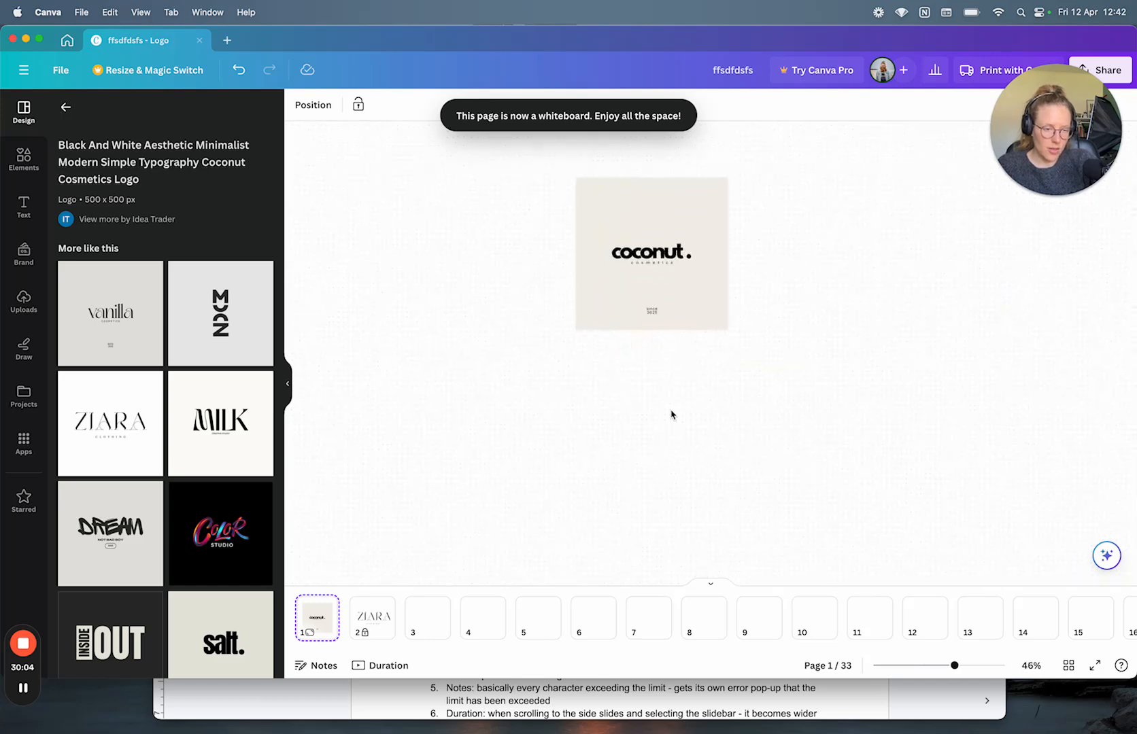
scroll(671, 414, "down", 5)
scroll(670, 412, "up", 1)
Step: Toggle the thumbnail strip twice and collapse page 1's whiteboard to a normal page
left_click(714, 584)
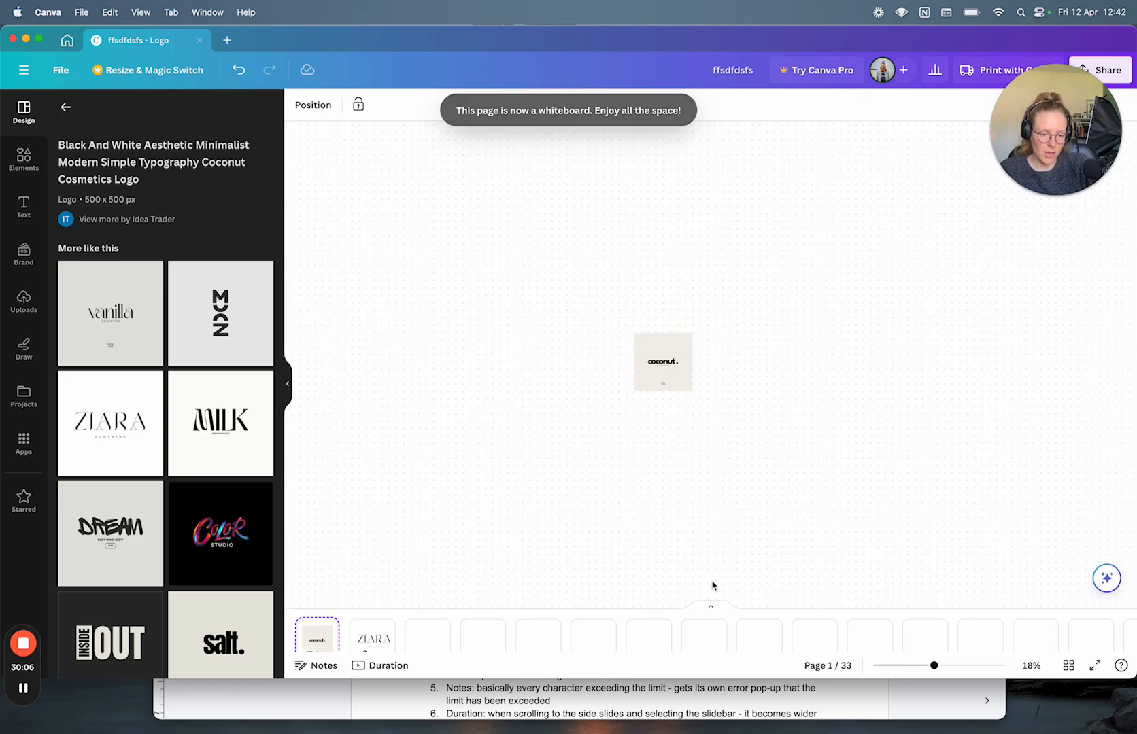
left_click(711, 650)
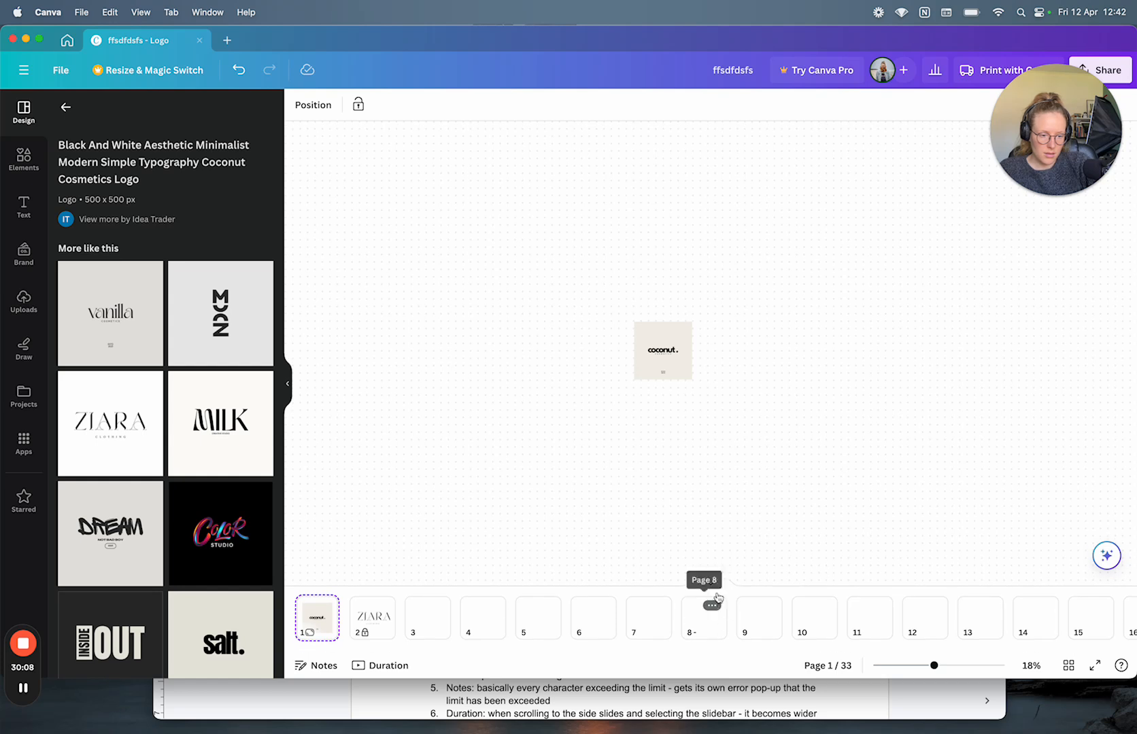
left_click(712, 589)
left_click(717, 651)
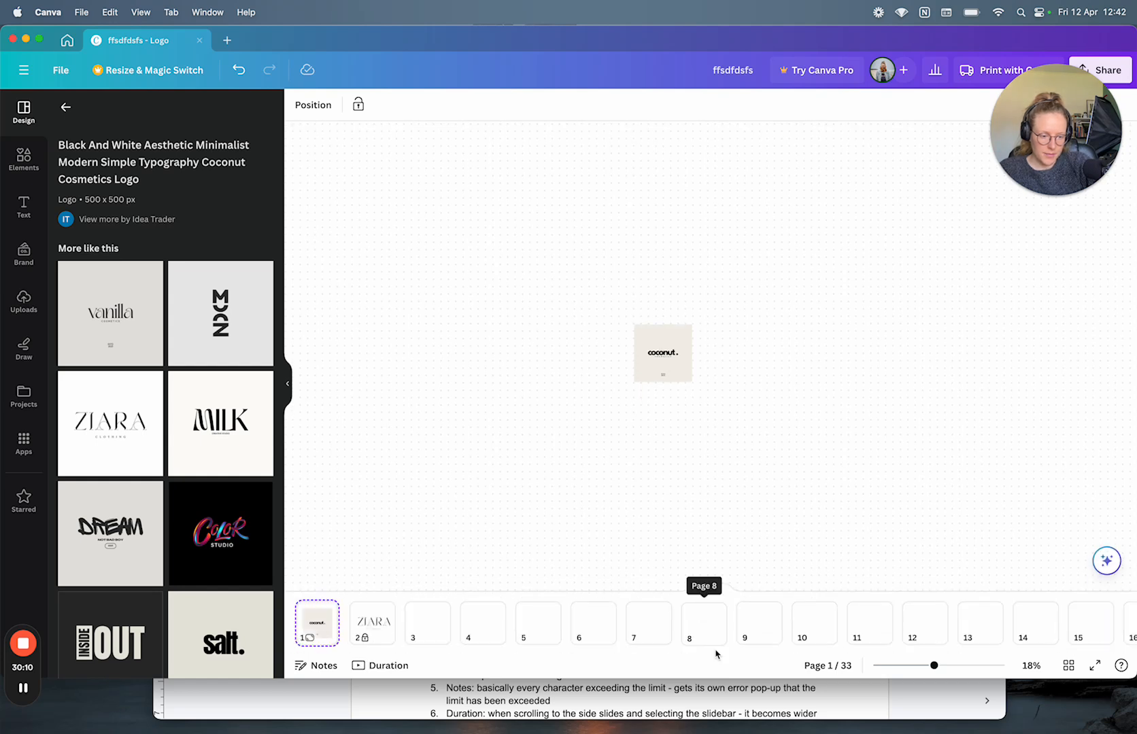
left_click(325, 606)
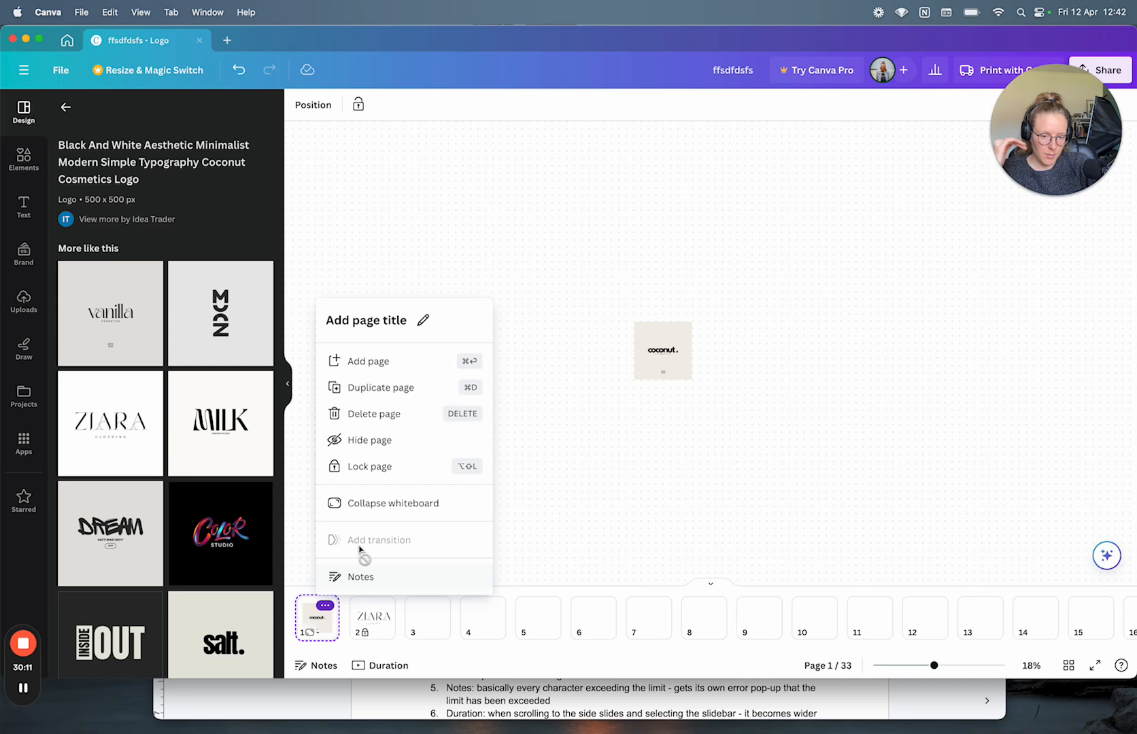
left_click(371, 507)
Step: Expand page 1 into a whiteboard again
left_click(708, 588)
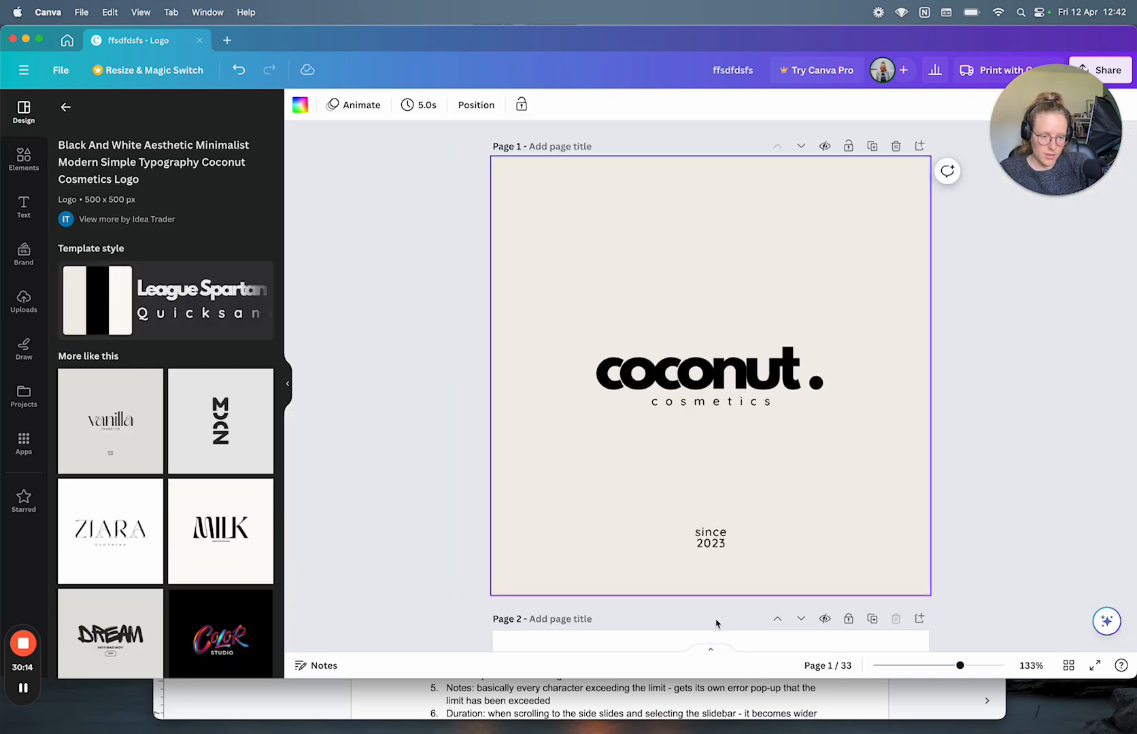
left_click(711, 653)
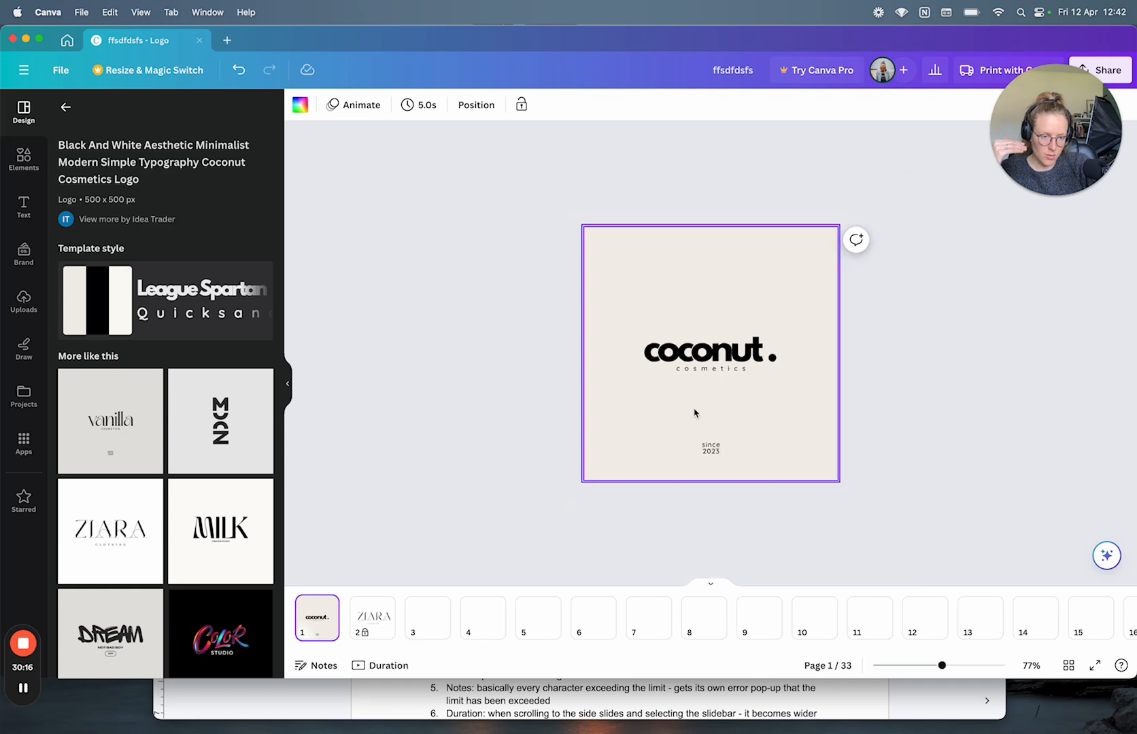
scroll(694, 413, "down", 6)
scroll(694, 412, "up", 3)
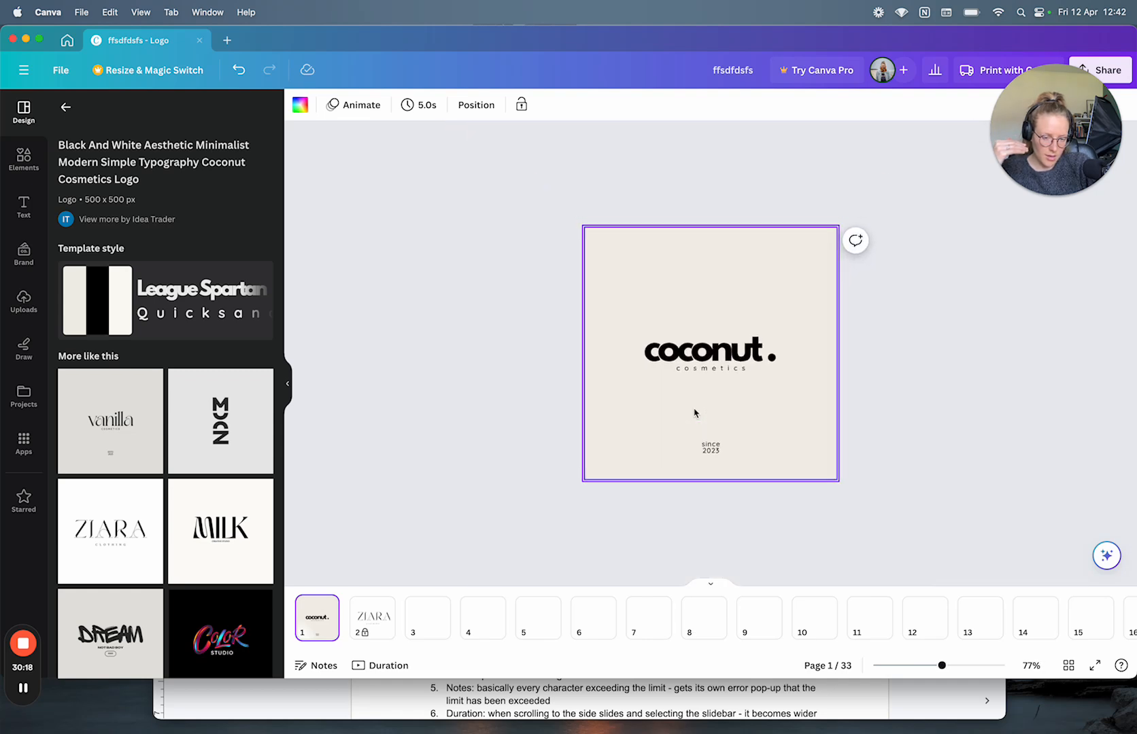
scroll(707, 471, "down", 1)
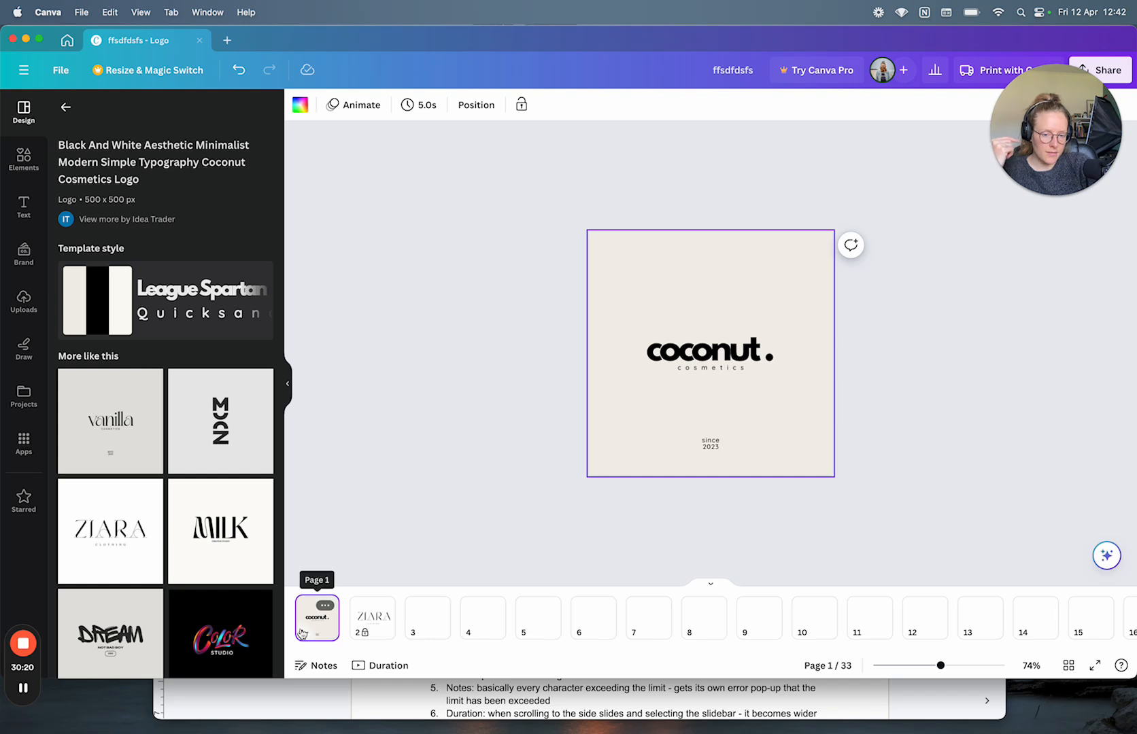
left_click(329, 611)
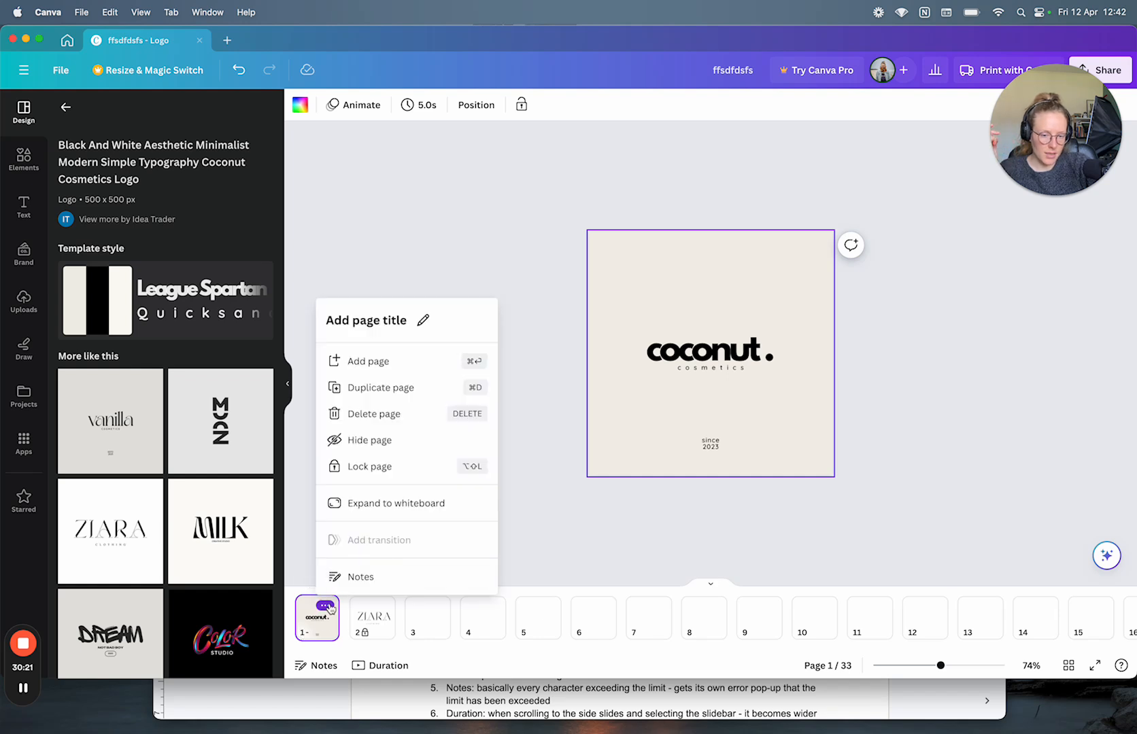
left_click(389, 505)
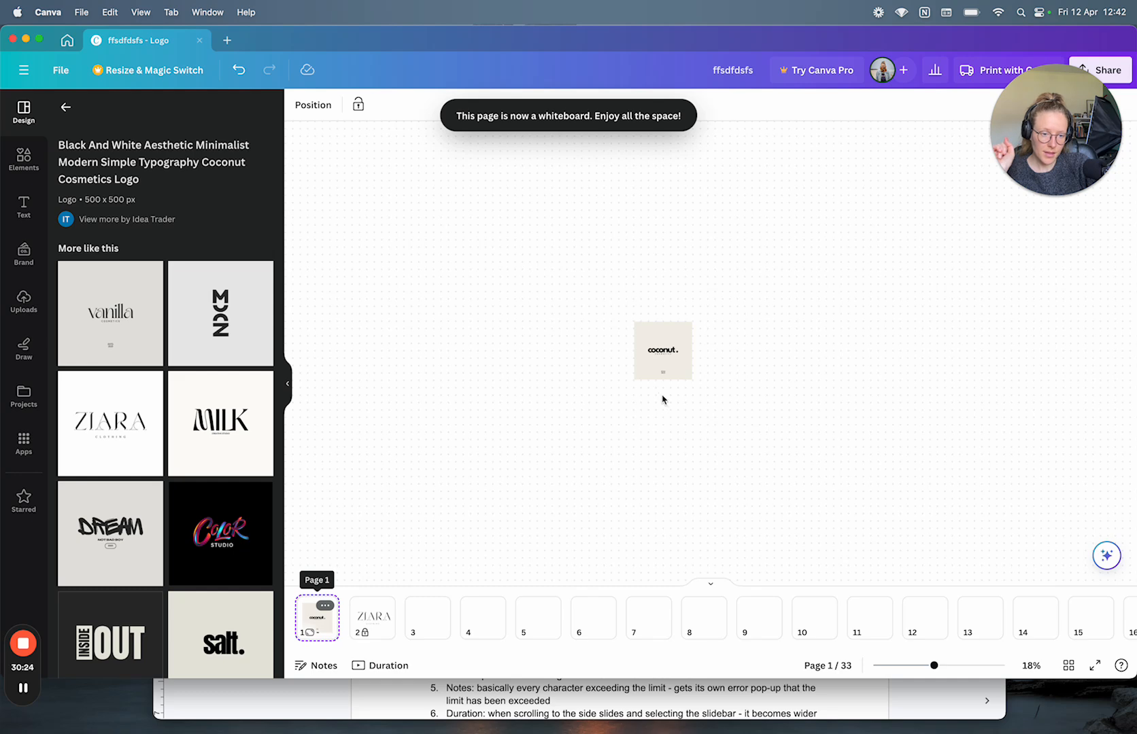
scroll(663, 400, "up", 5)
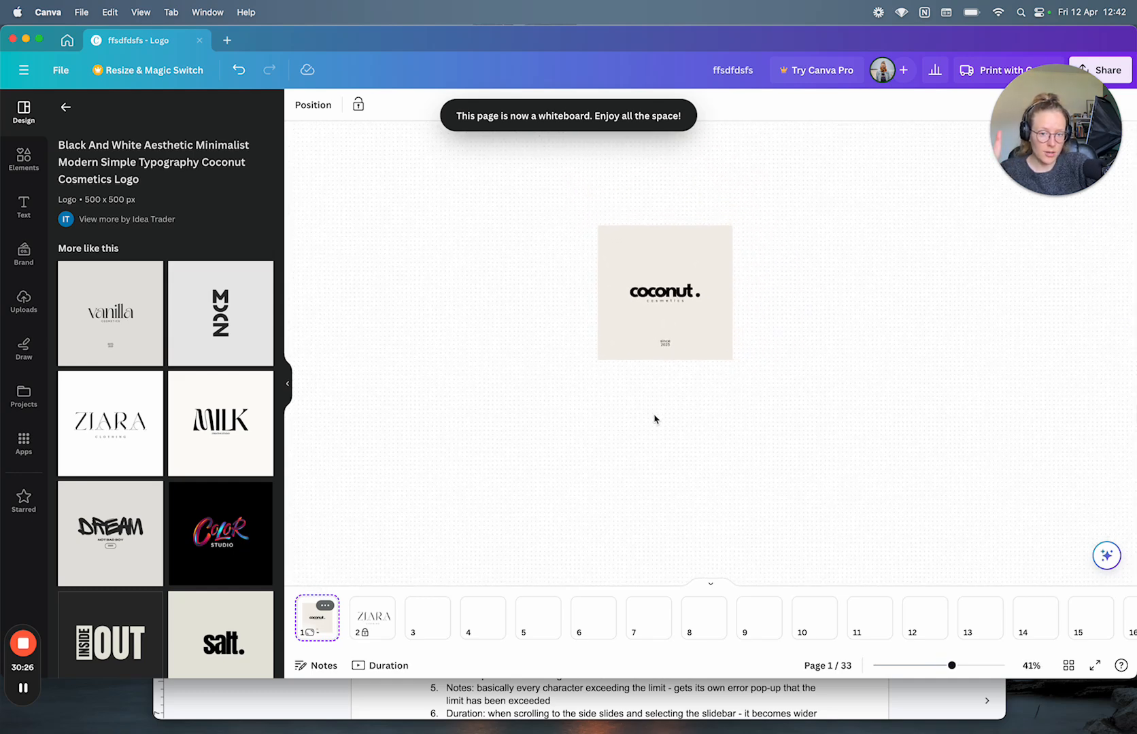
Step: Hide the side panel and mark a small red pen dot on the whiteboard
left_click(286, 390)
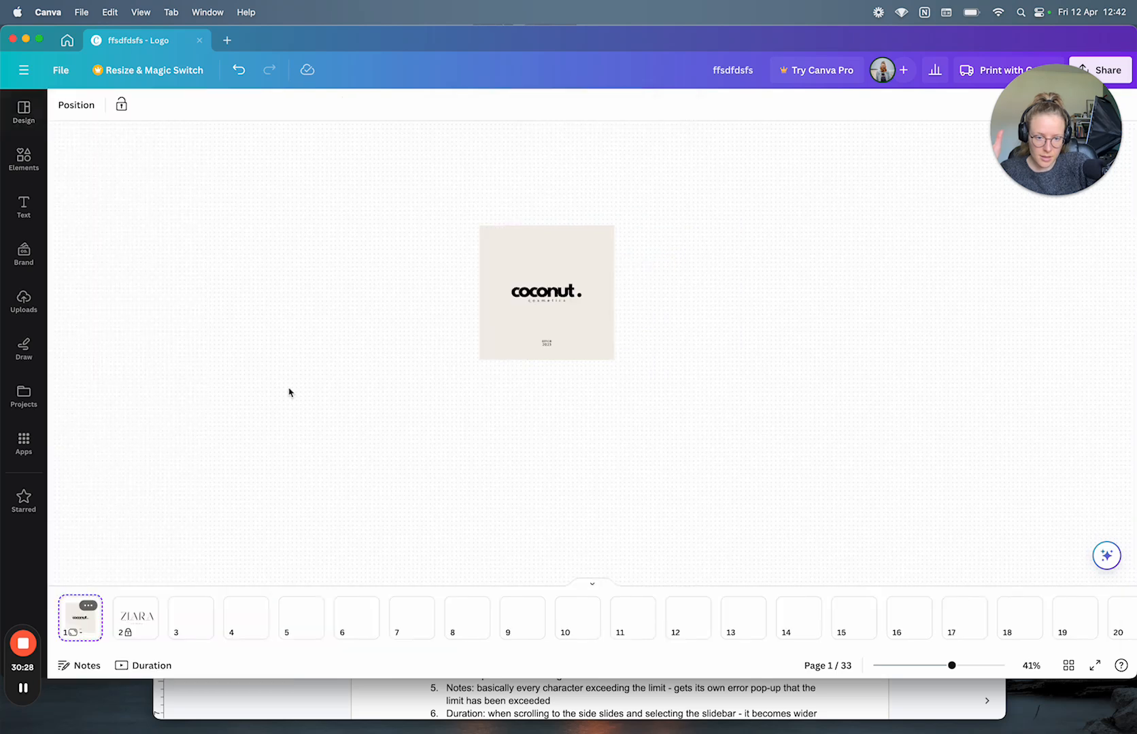
left_click(42, 353)
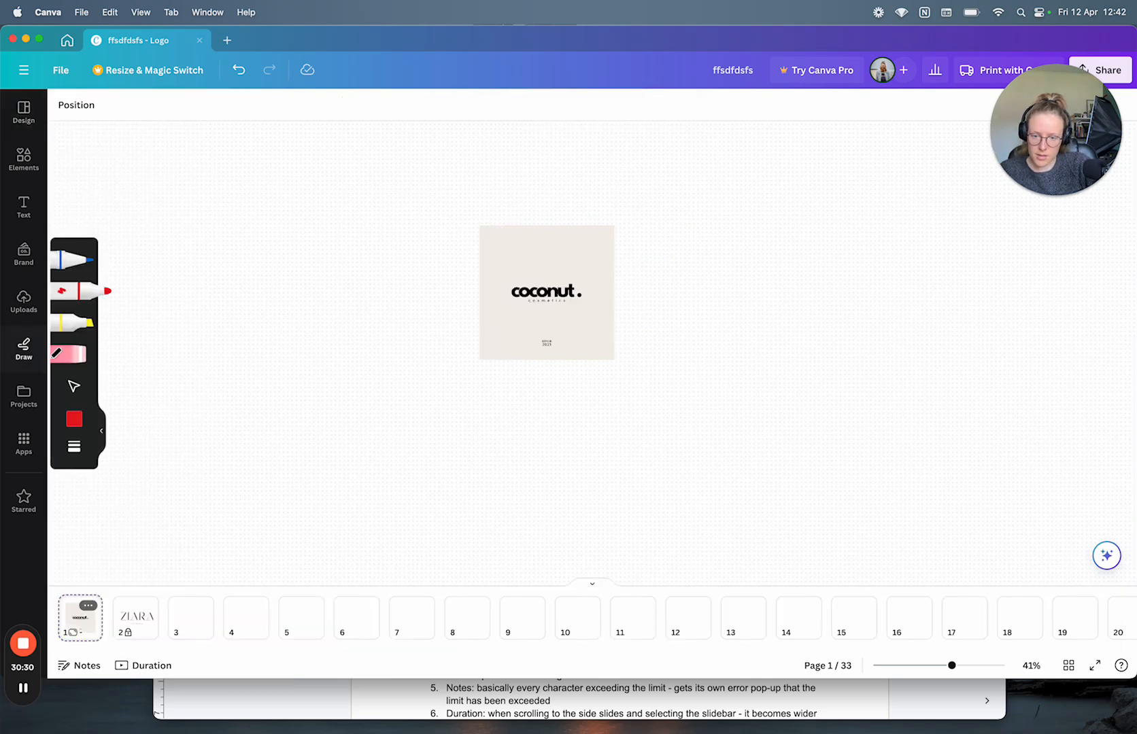
left_click(158, 329)
Step: Reopen the Design panel, pan around, and collapse page 1's whiteboard to a regular page
left_click(24, 111)
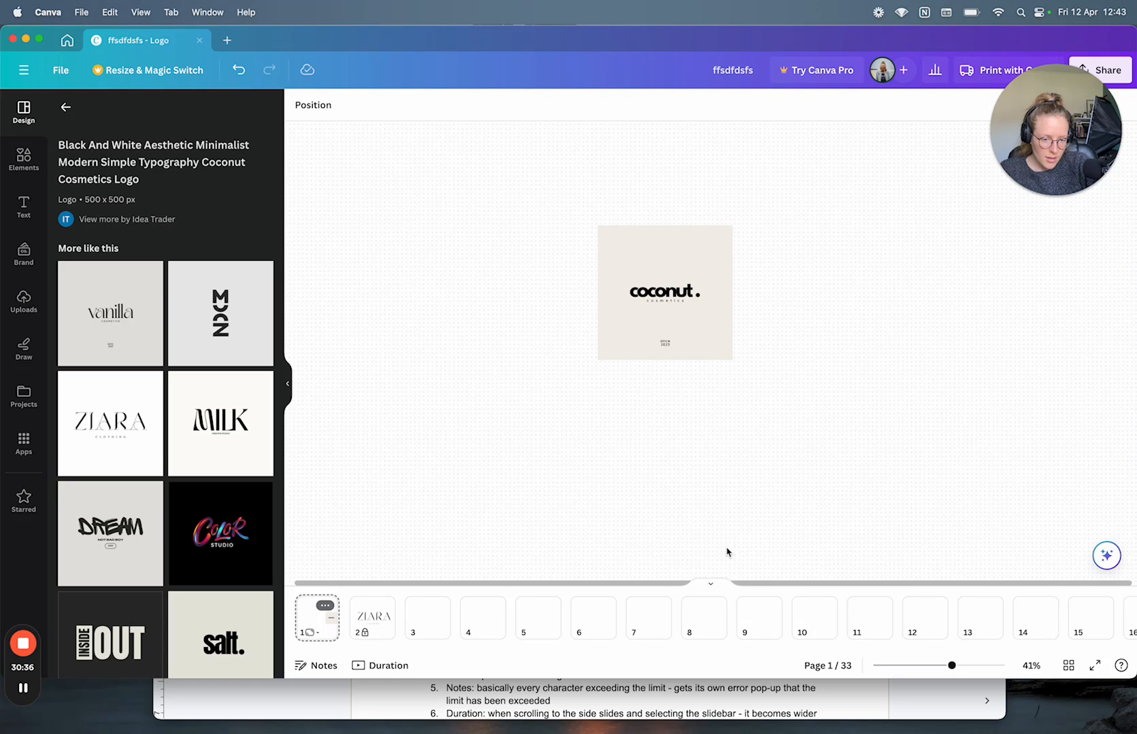
scroll(726, 552, "right", 3)
scroll(726, 552, "left", 6)
scroll(726, 552, "right", 7)
scroll(726, 552, "left", 4)
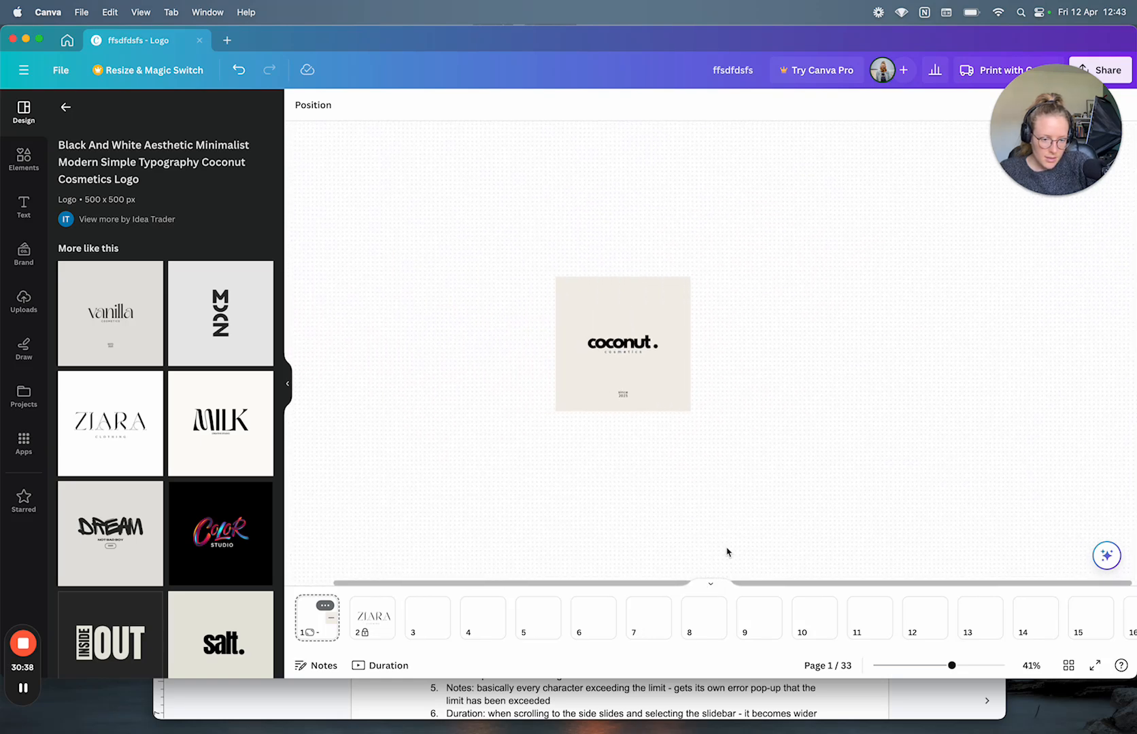
scroll(726, 552, "left", 4)
scroll(726, 552, "right", 6)
scroll(726, 552, "left", 5)
scroll(726, 552, "right", 6)
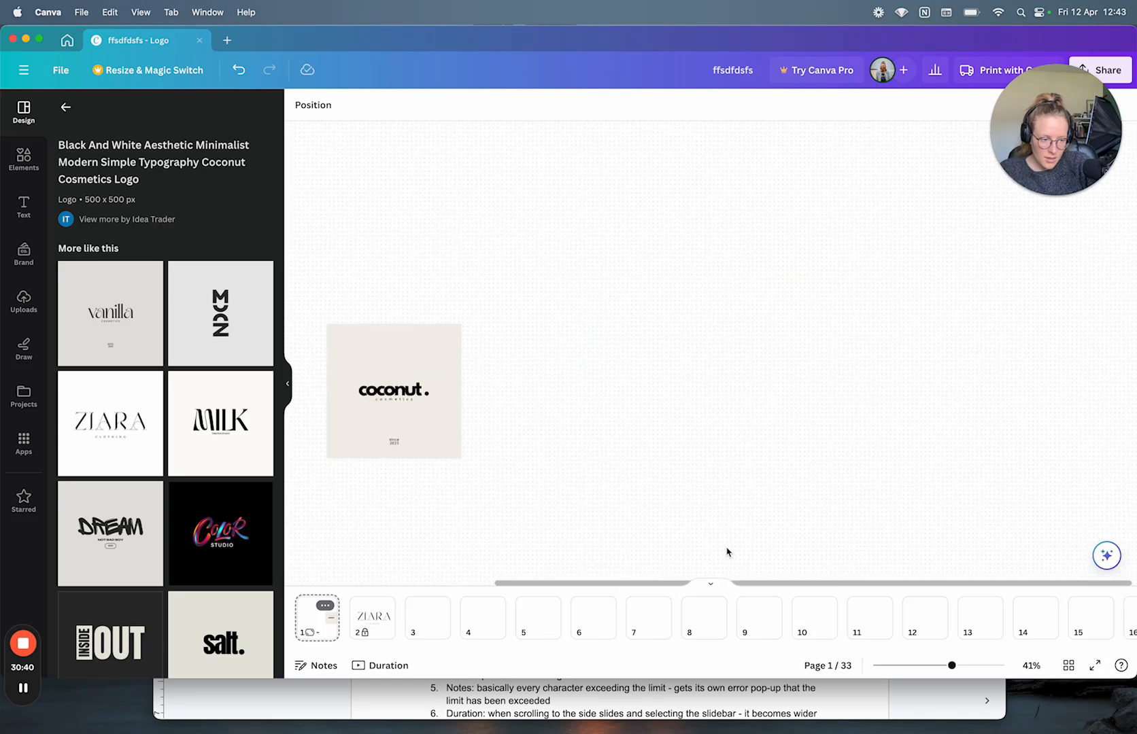
scroll(727, 552, "left", 6)
scroll(726, 552, "right", 3)
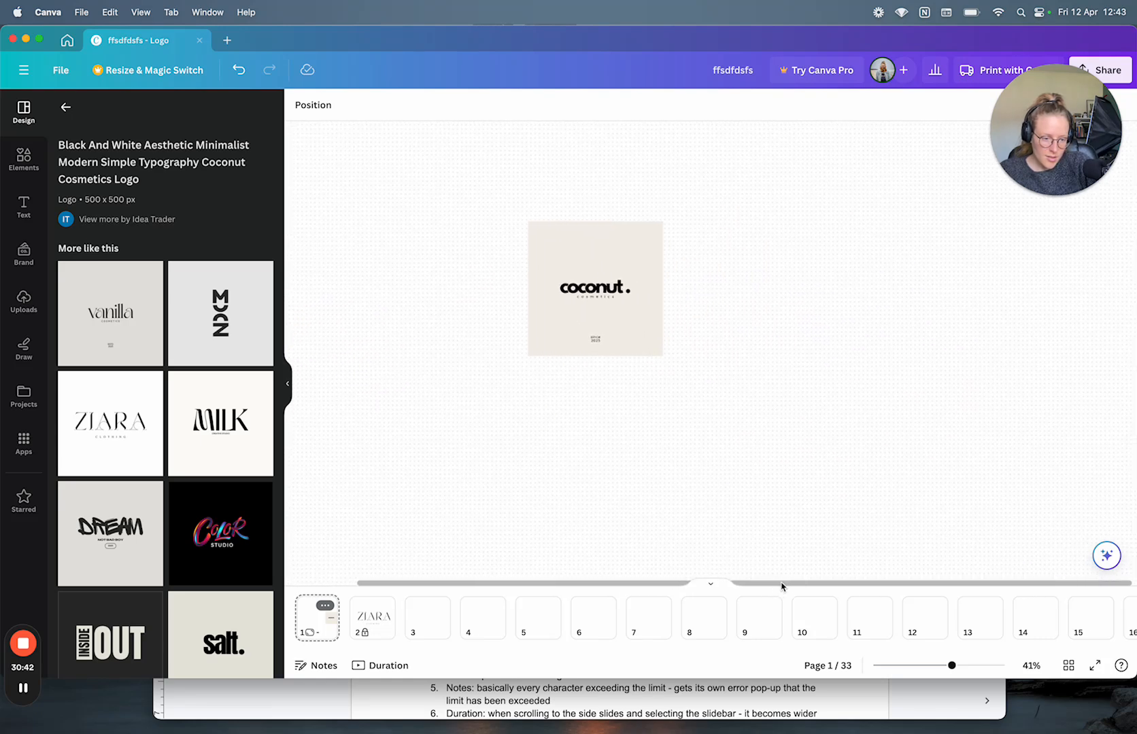
scroll(650, 503, "left", 5)
scroll(649, 504, "right", 10)
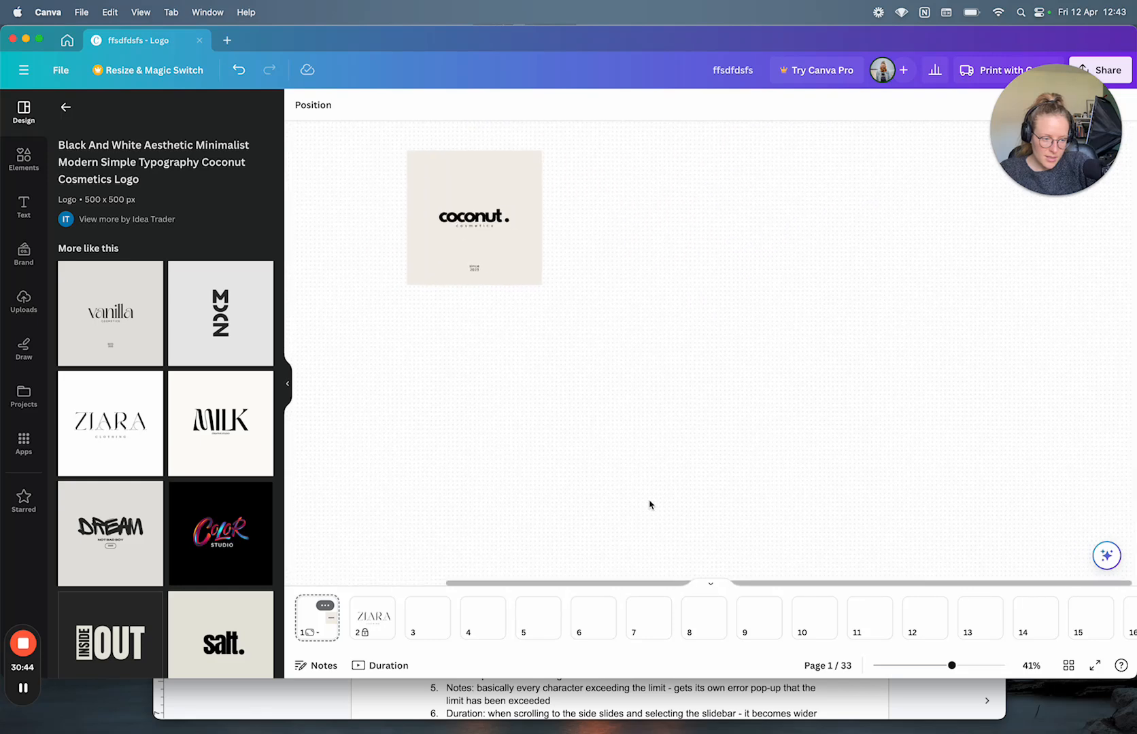
scroll(649, 504, "left", 15)
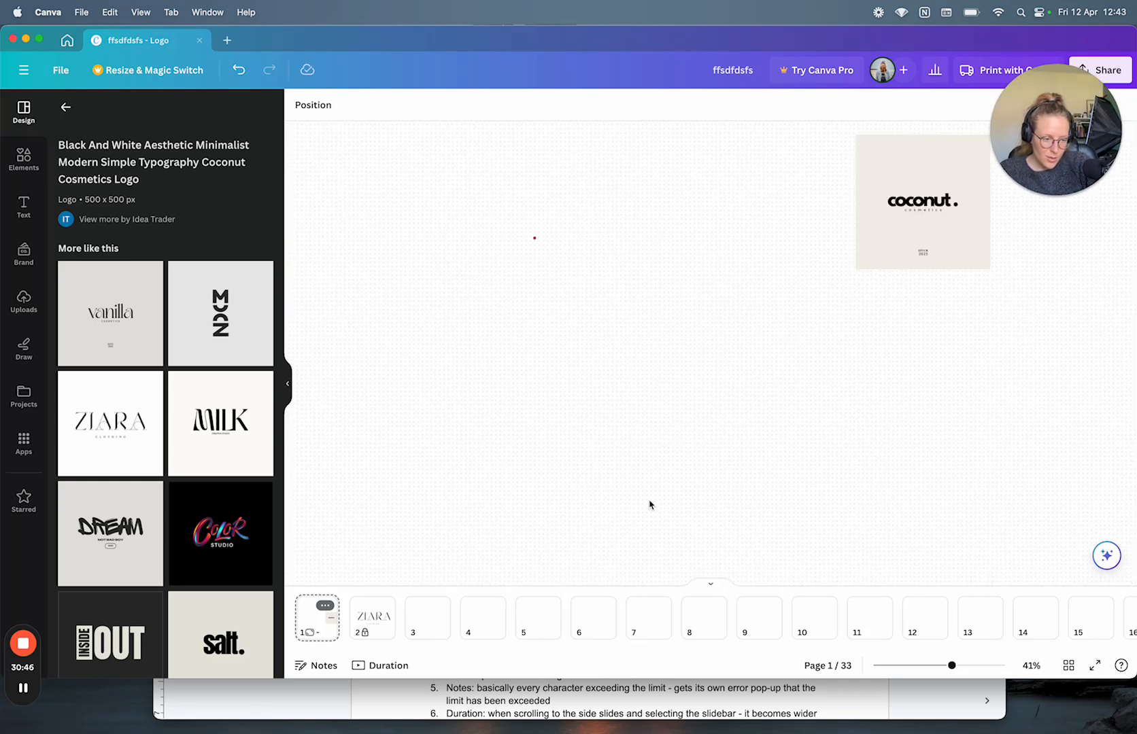
scroll(650, 504, "right", 10)
scroll(649, 504, "left", 2)
scroll(649, 505, "up", 5)
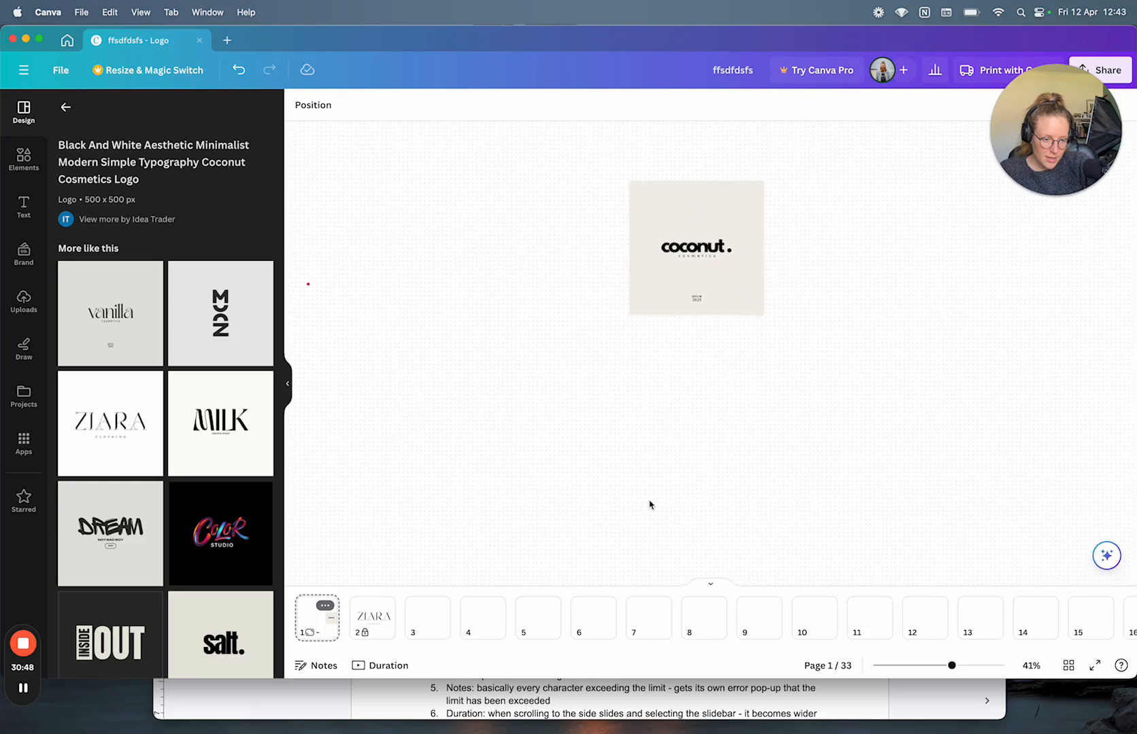
scroll(598, 529, "up", 2)
scroll(598, 529, "left", 1)
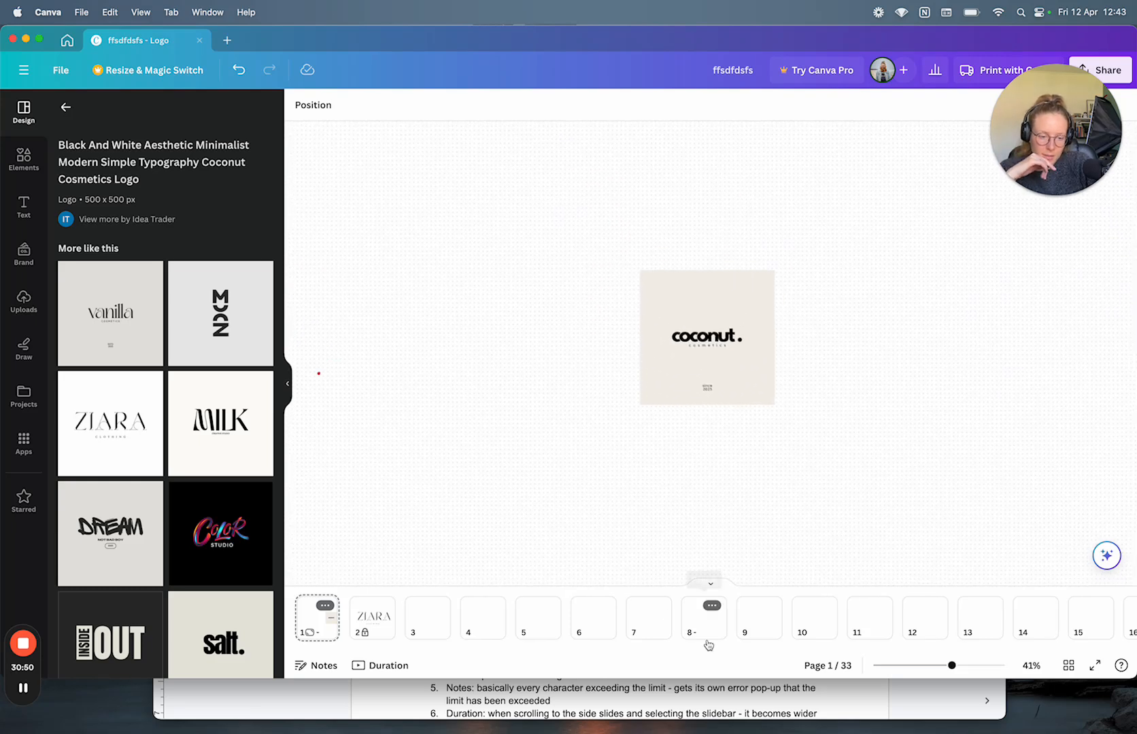
right_click(316, 616)
left_click(367, 528)
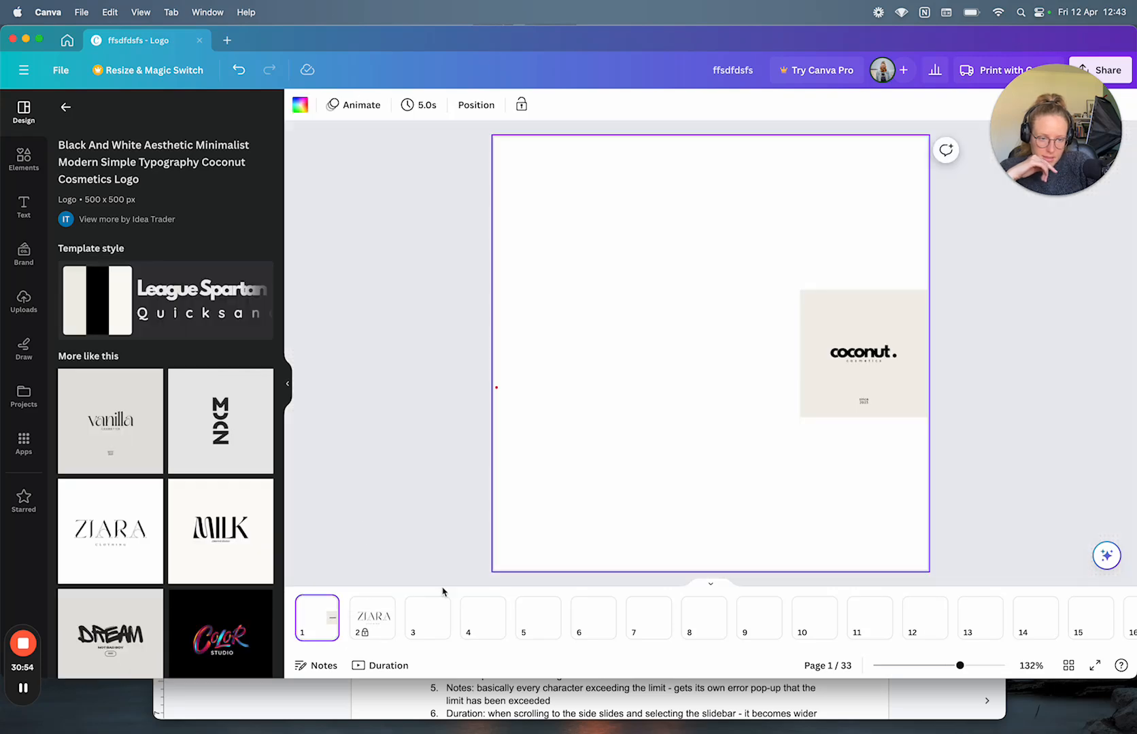
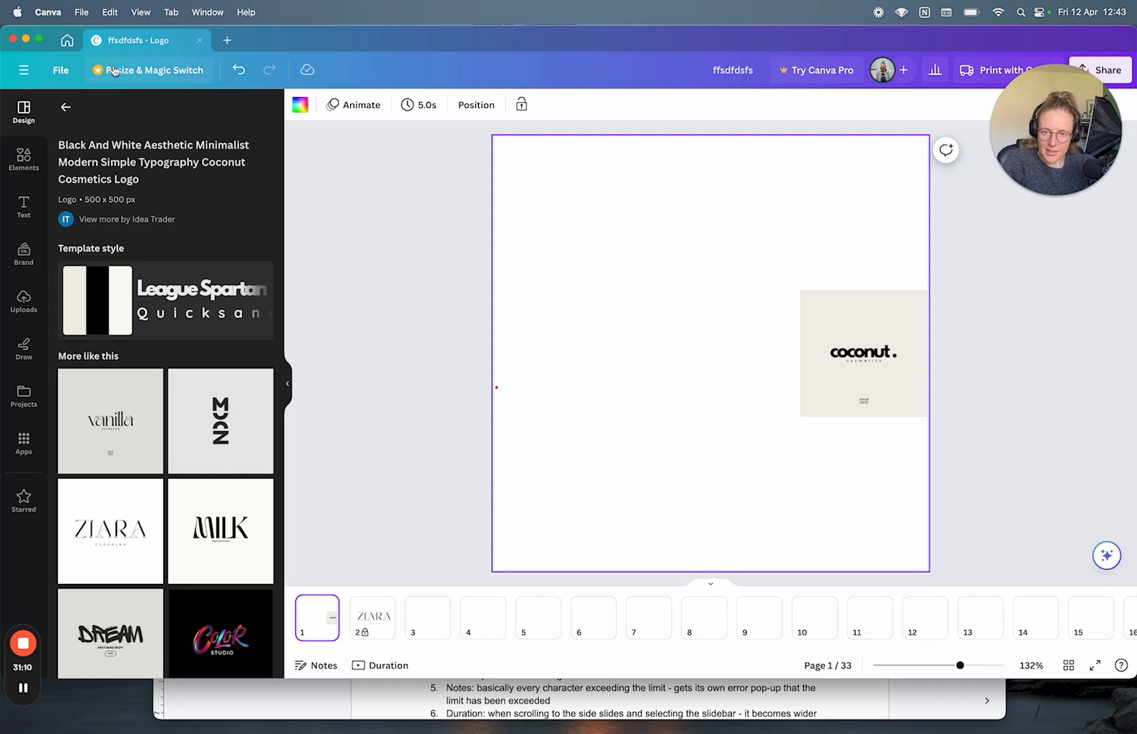
Step: Close the design and check its Untitled Design card on Home, which shows only a blank thumbnail
left_click(200, 41)
scroll(444, 586, "down", 2)
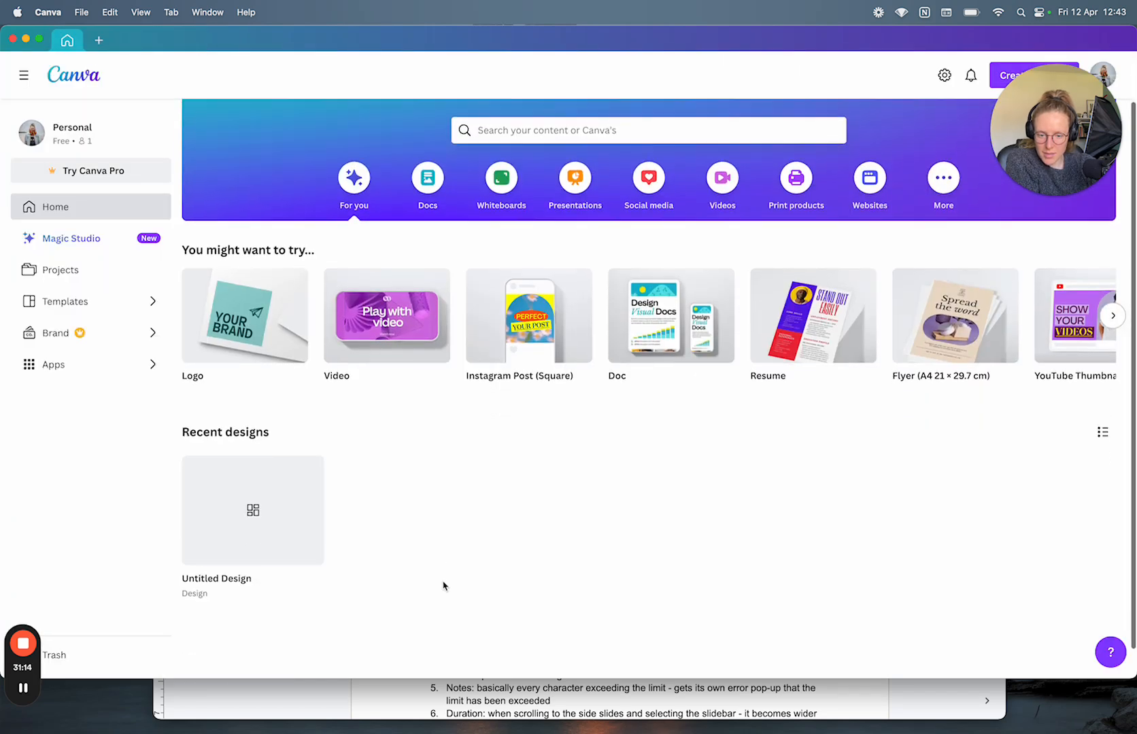
scroll(424, 516, "down", 1)
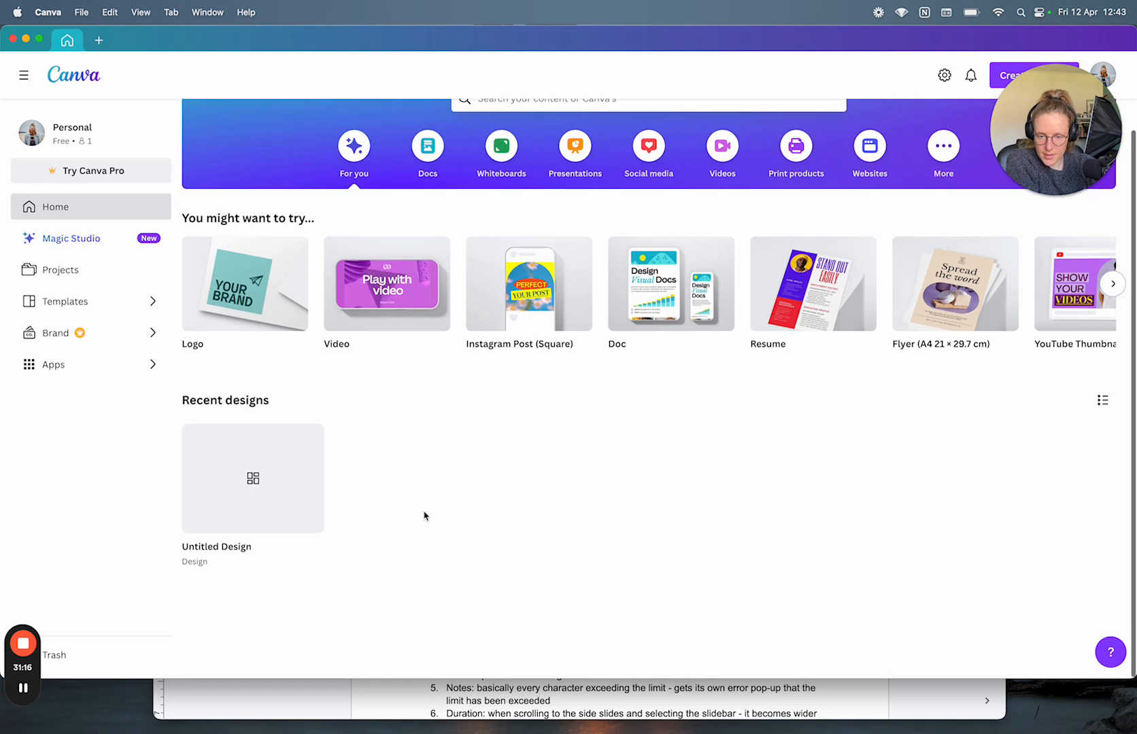
mouse_move(292, 503)
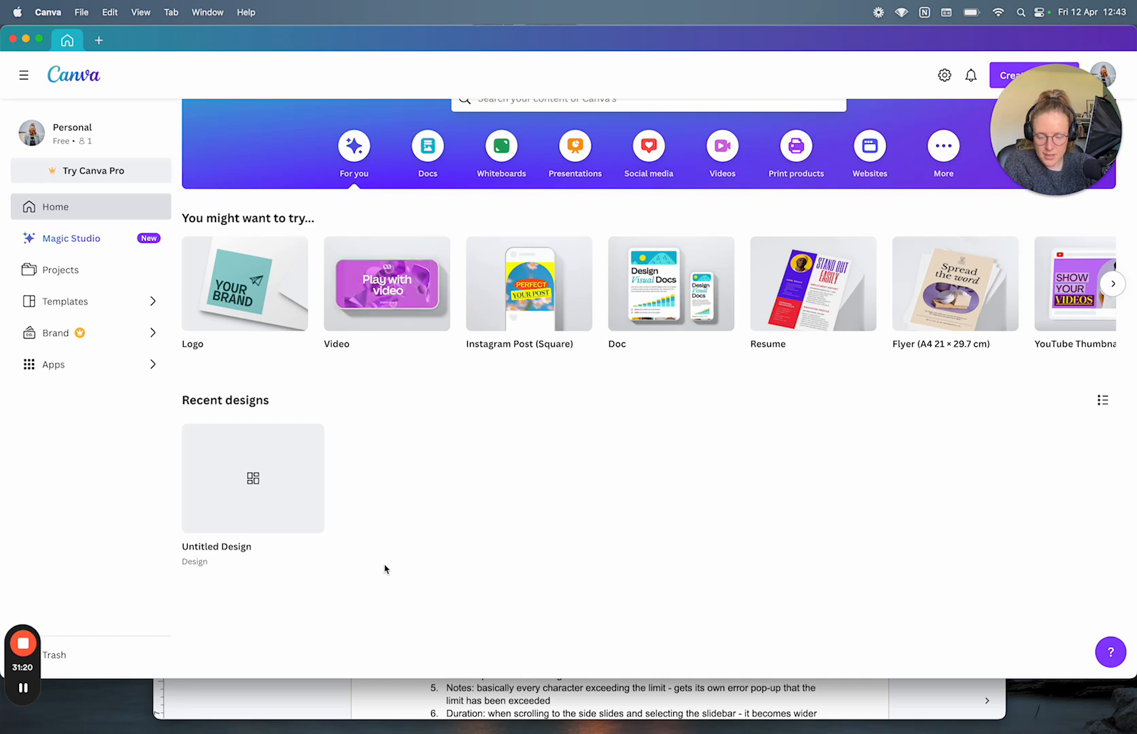
mouse_move(248, 480)
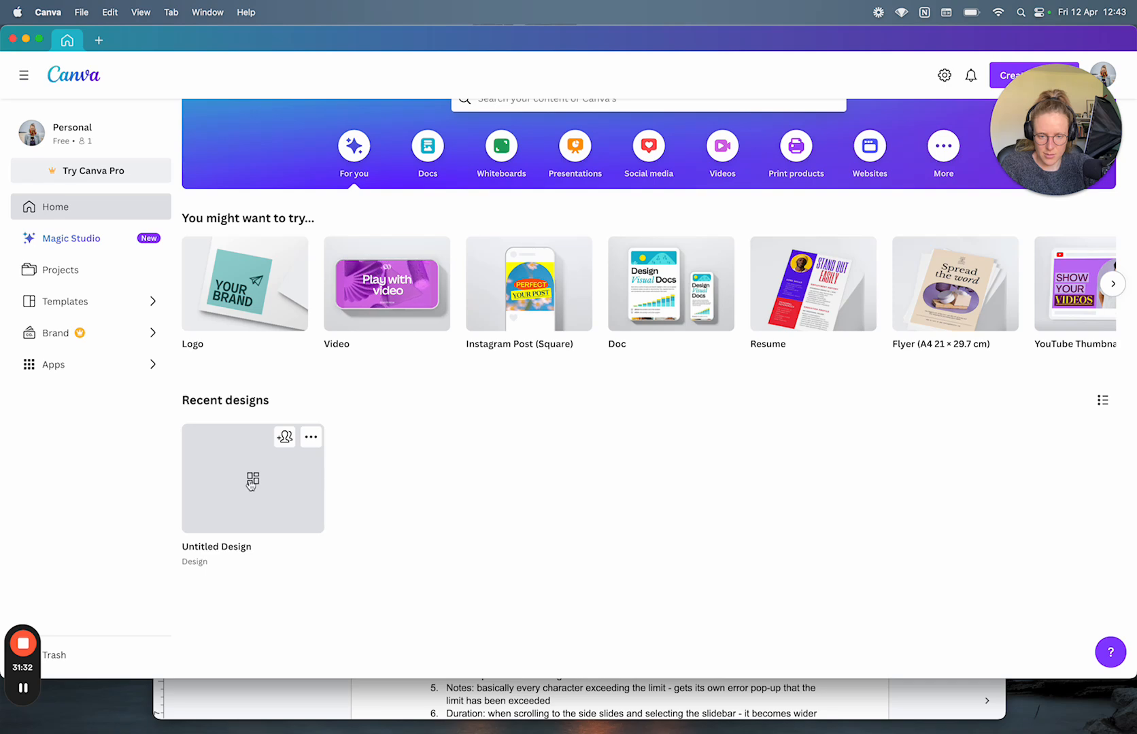
Step: Start a fifth UI/UX improvement item in the notes document, then discard it
left_click(357, 704)
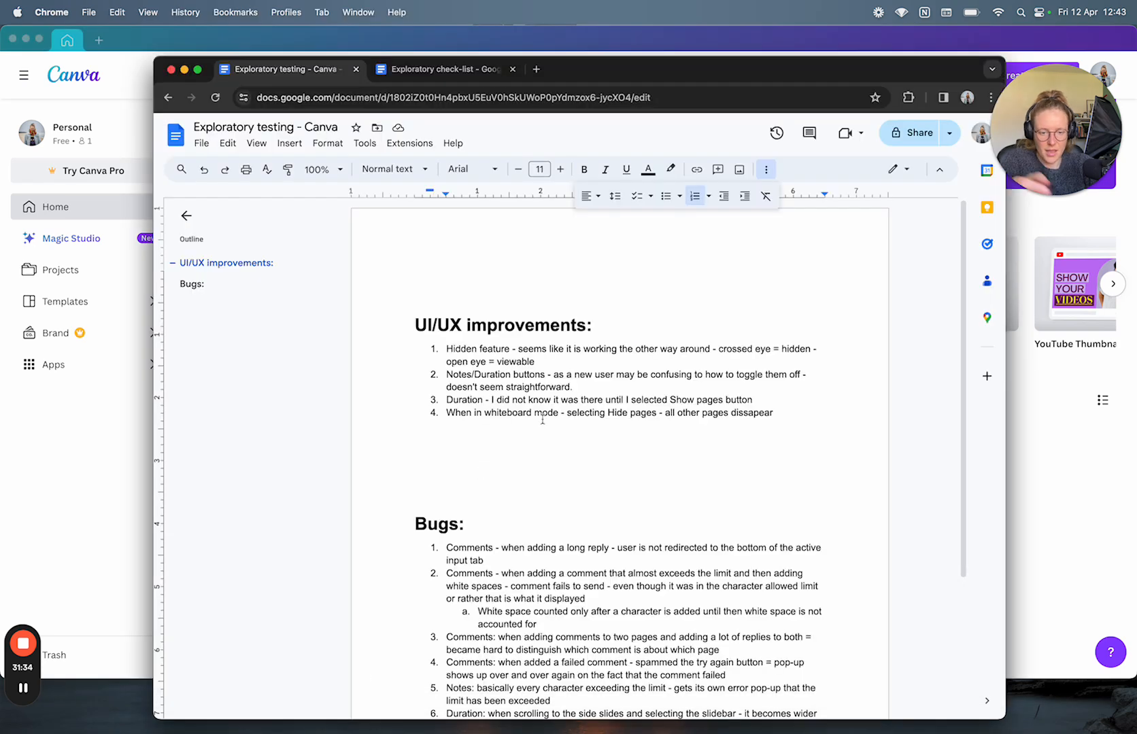
key("Return")
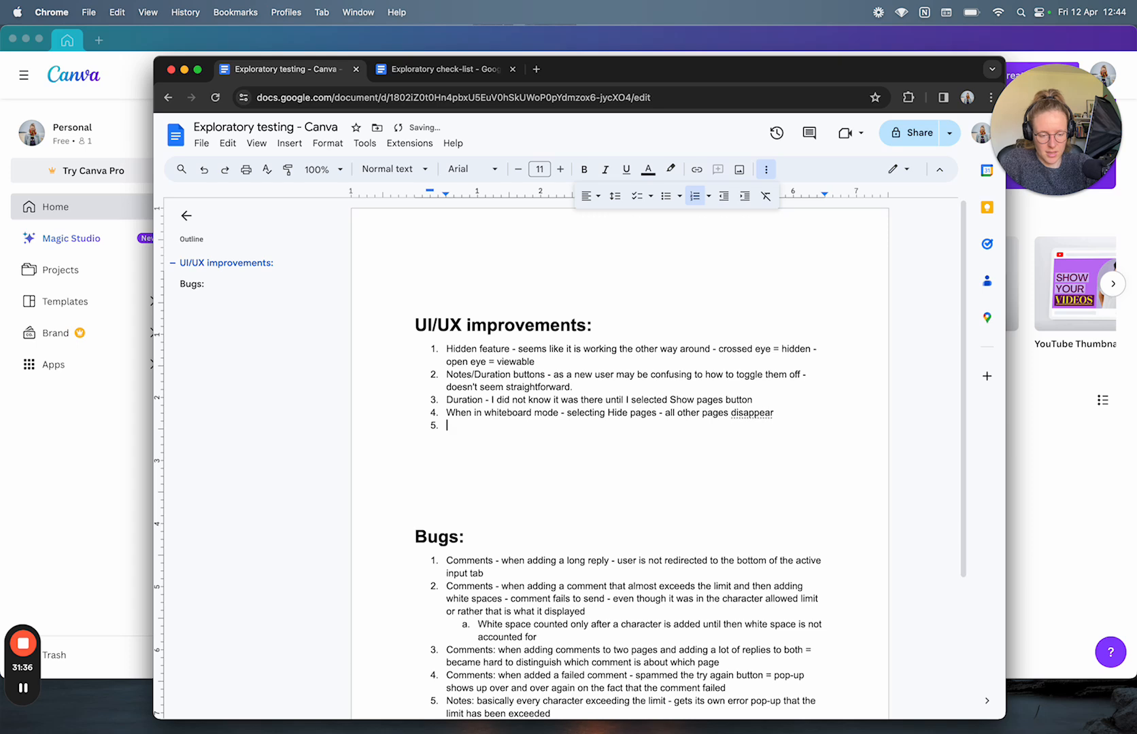
type("M")
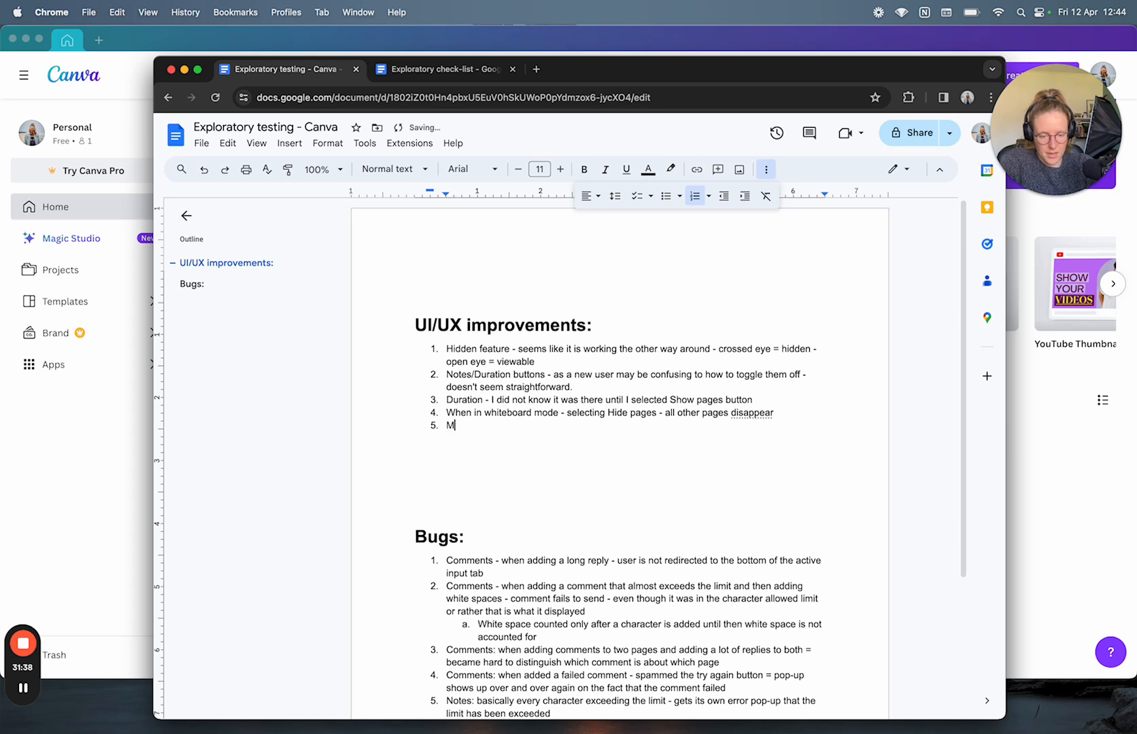
type("y")
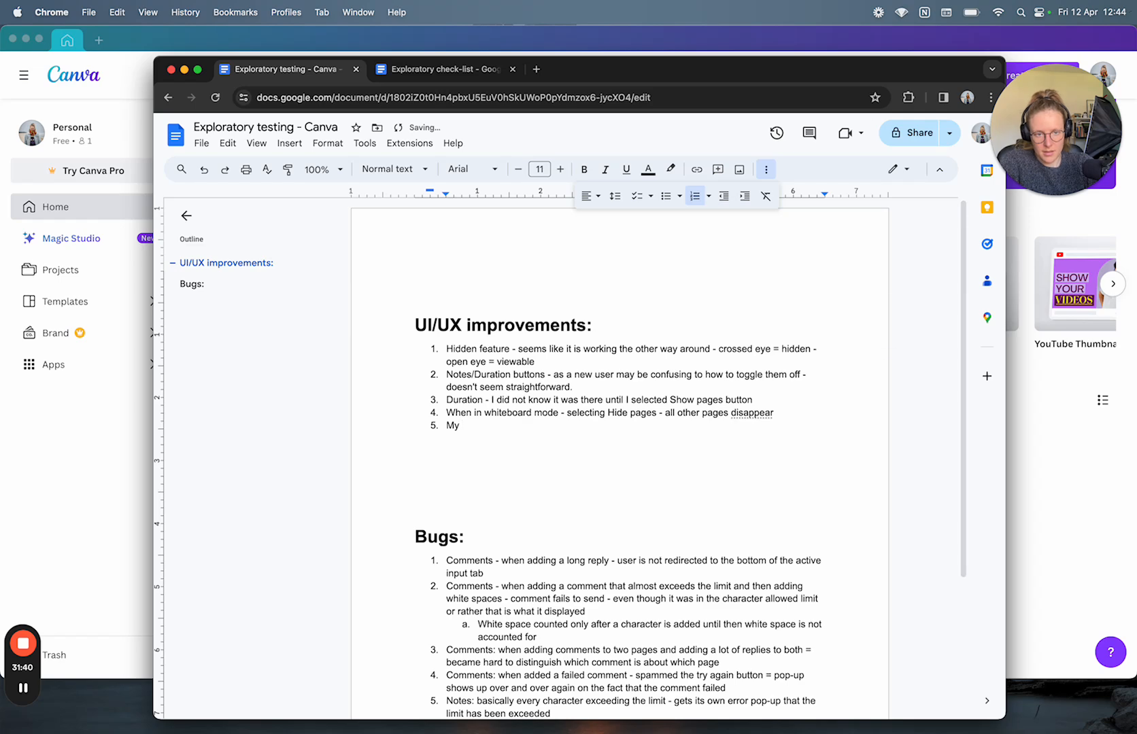
key("BackSpace")
key("BackSpace")
key("BackSpace")
key("BackSpace")
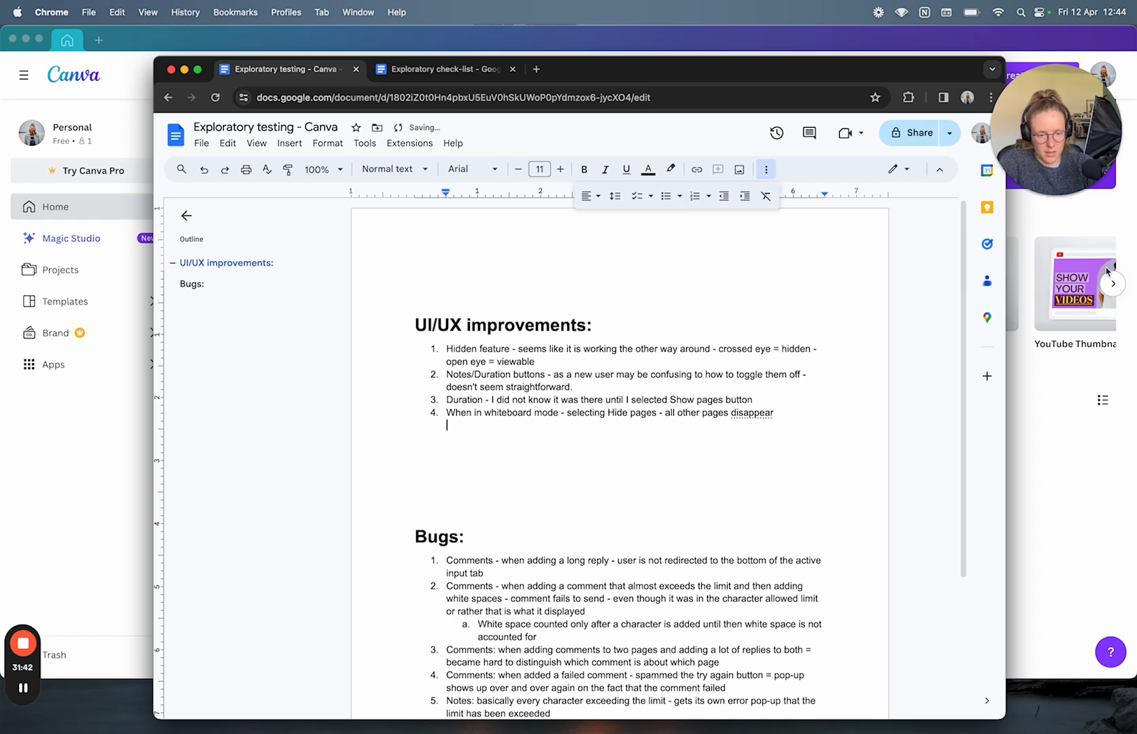
scroll(742, 589, "down", 3)
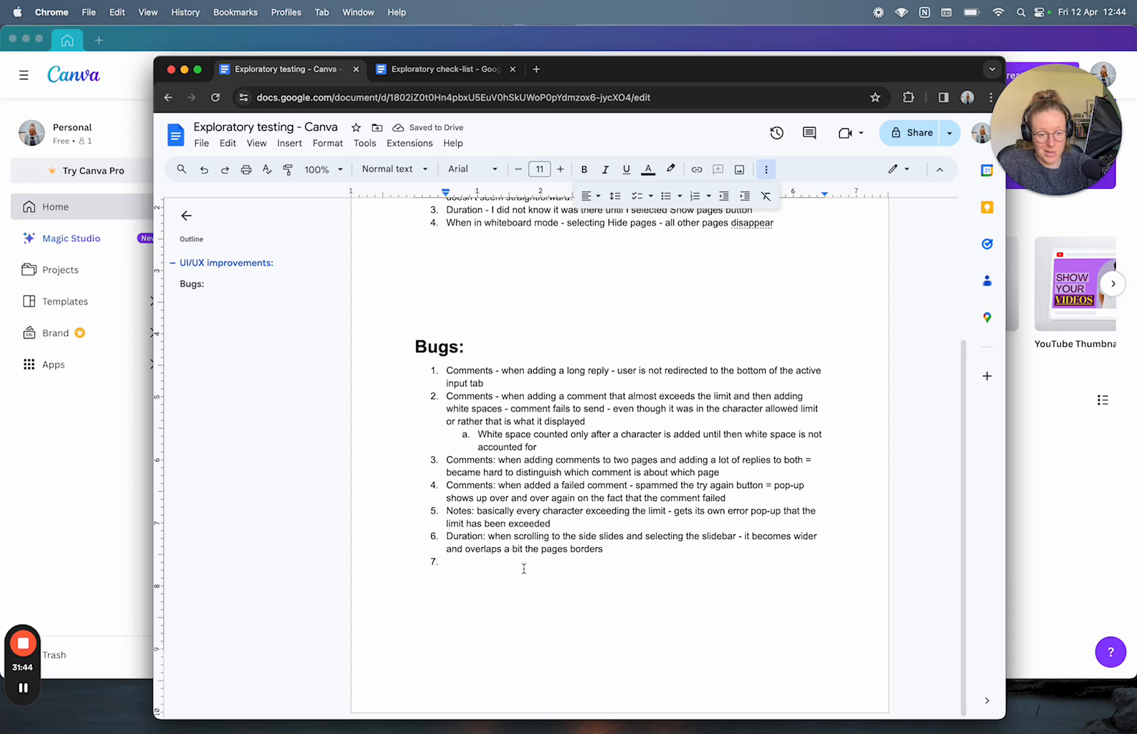
Step: Add Bugs item 7: after closing a design in progress, no thumbnail picture appears in Home view
left_click(523, 568)
left_click_drag(576, 61, 770, 59)
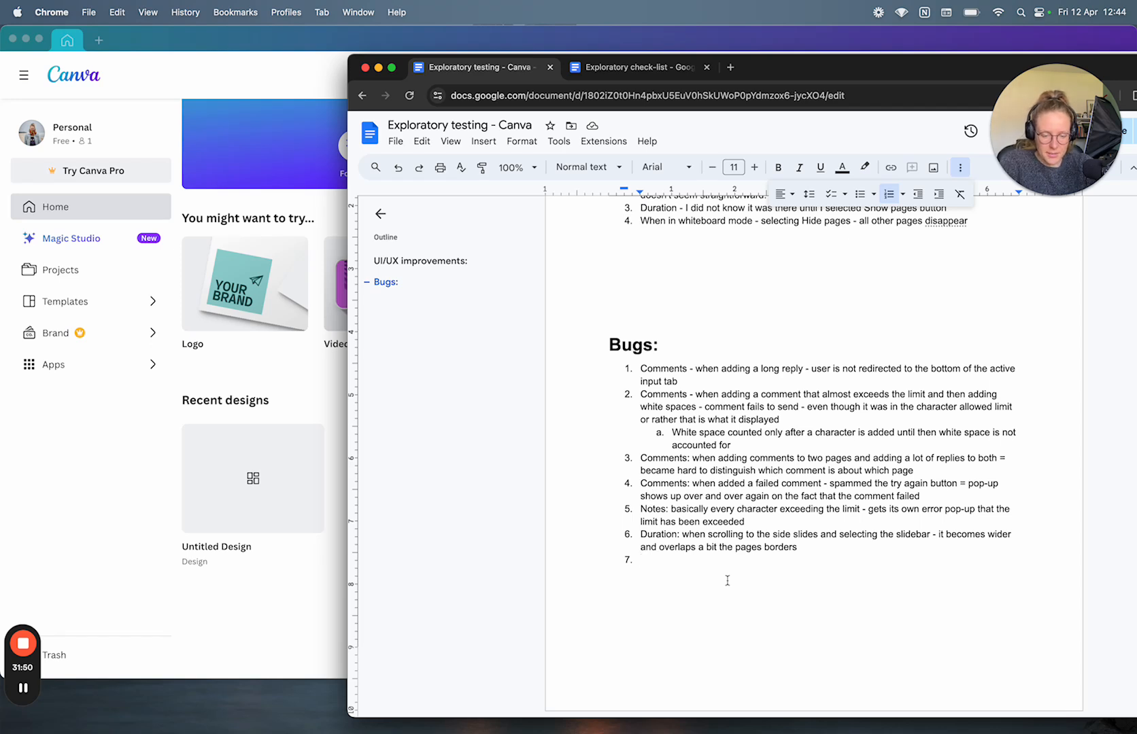
type("My de")
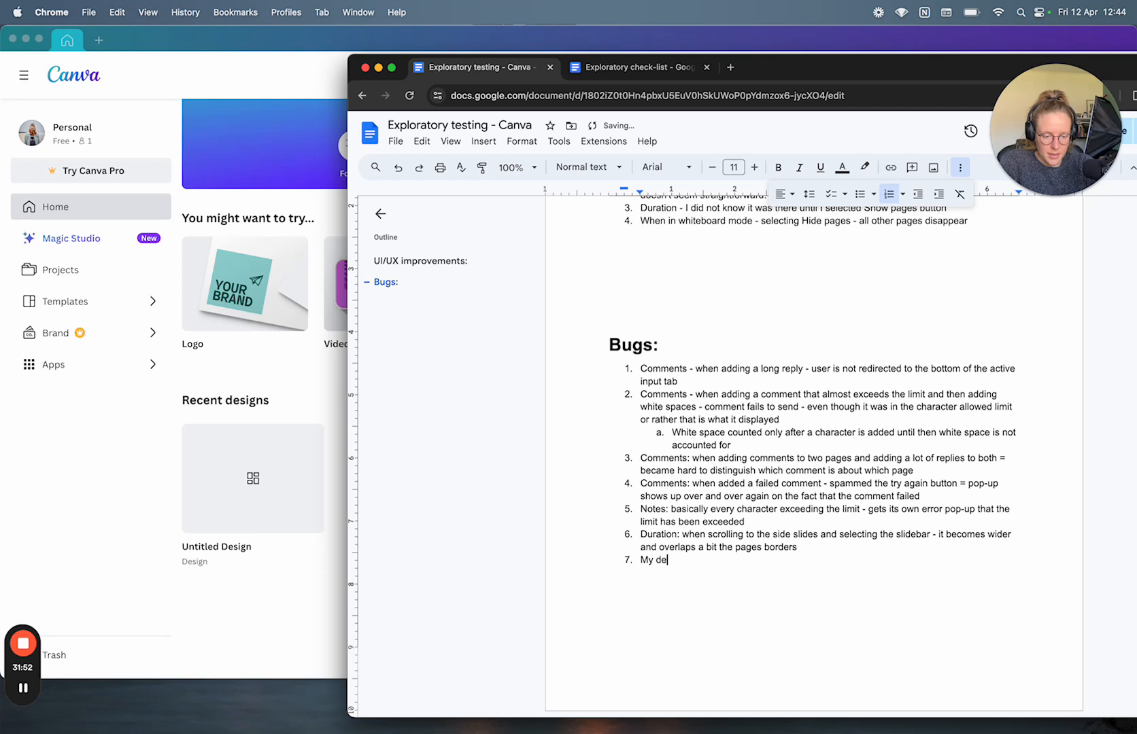
type("sign in progress - afte")
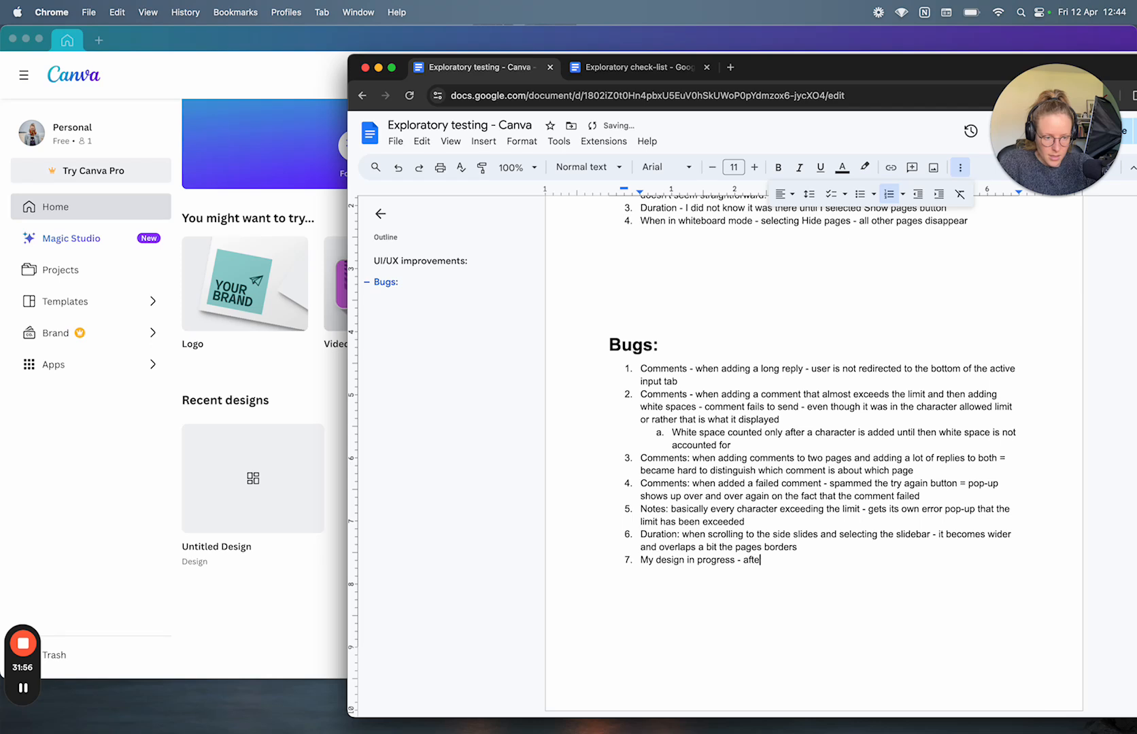
type("r closing it - there is no thu")
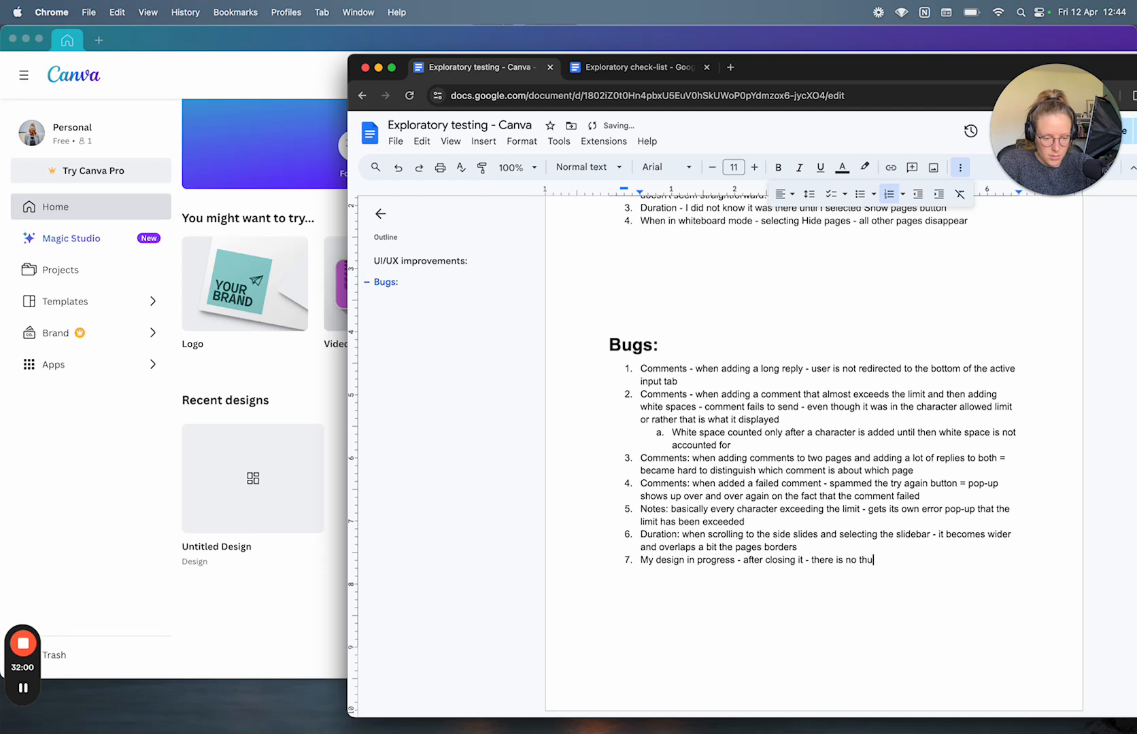
type("mbnail picture in the")
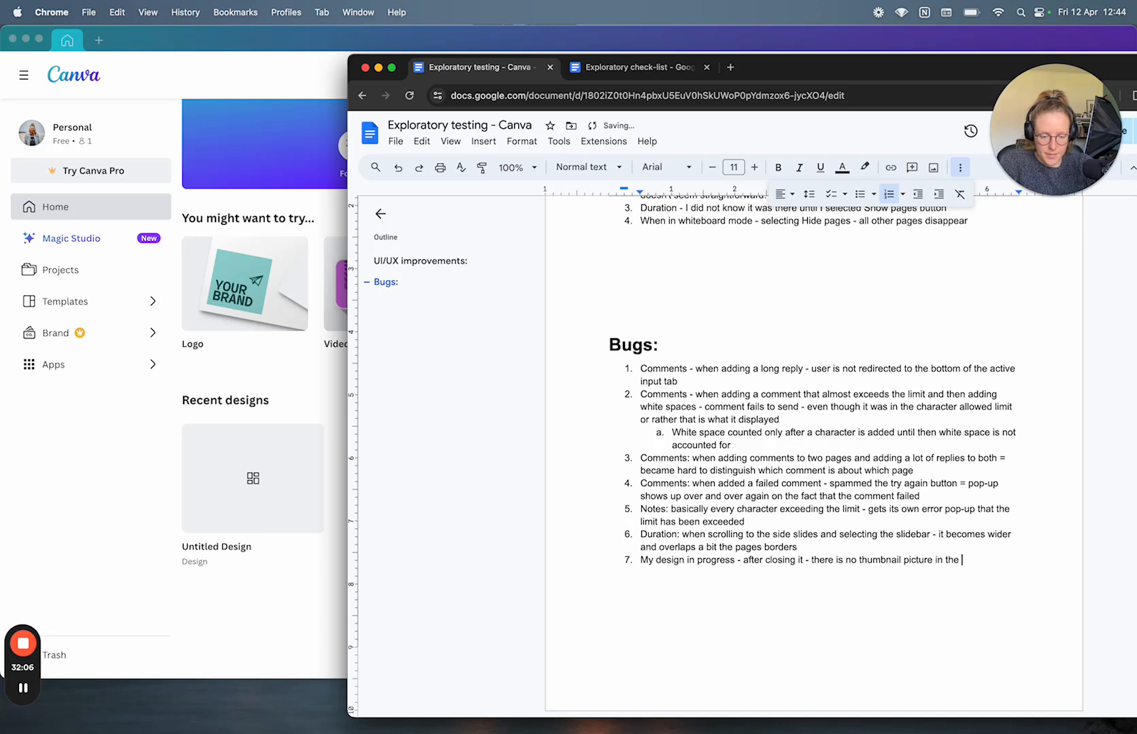
type("h")
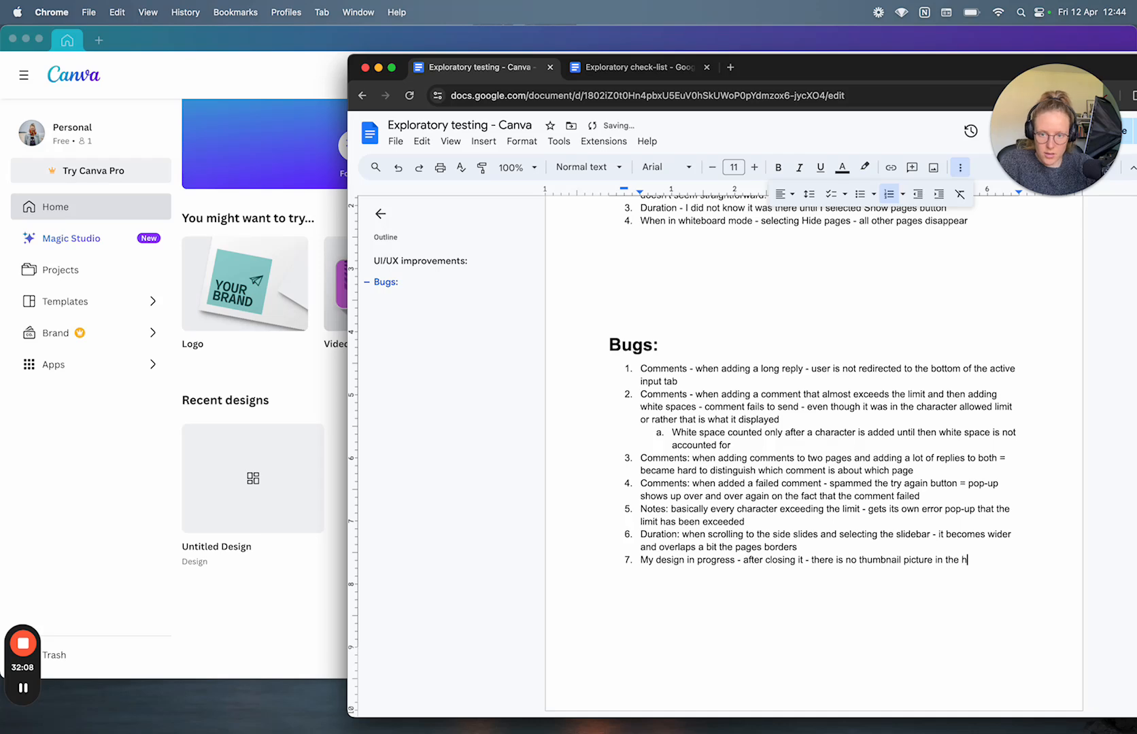
type("ome view.")
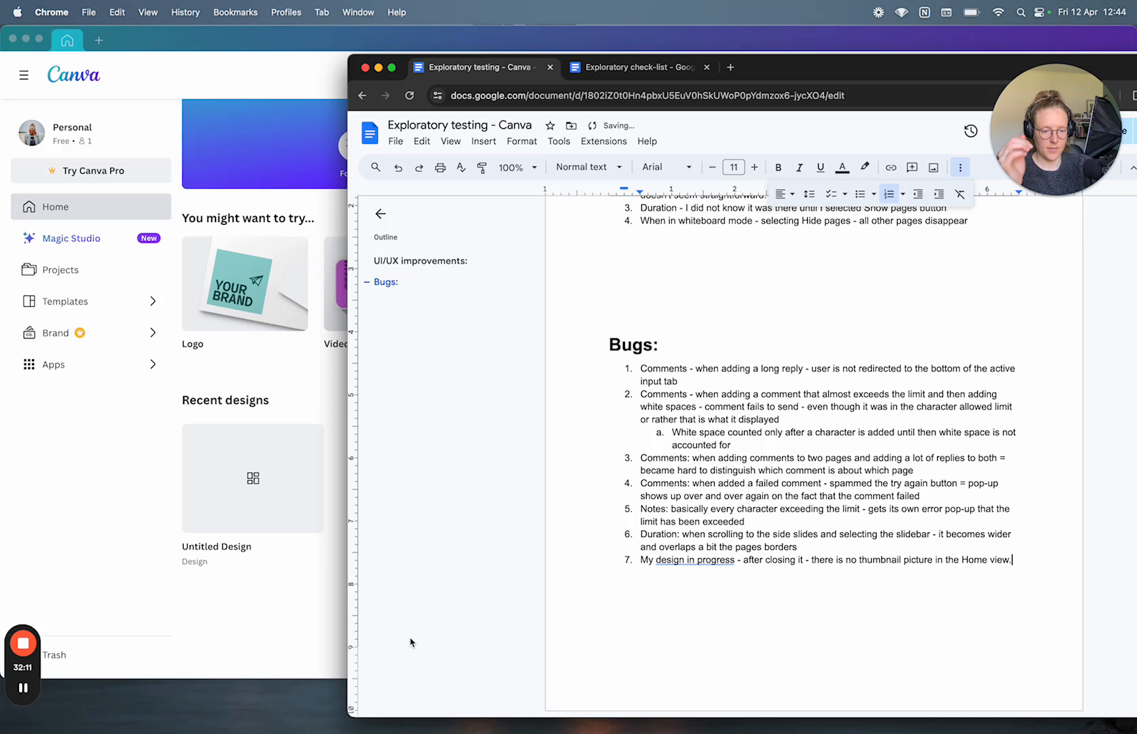
key("Return")
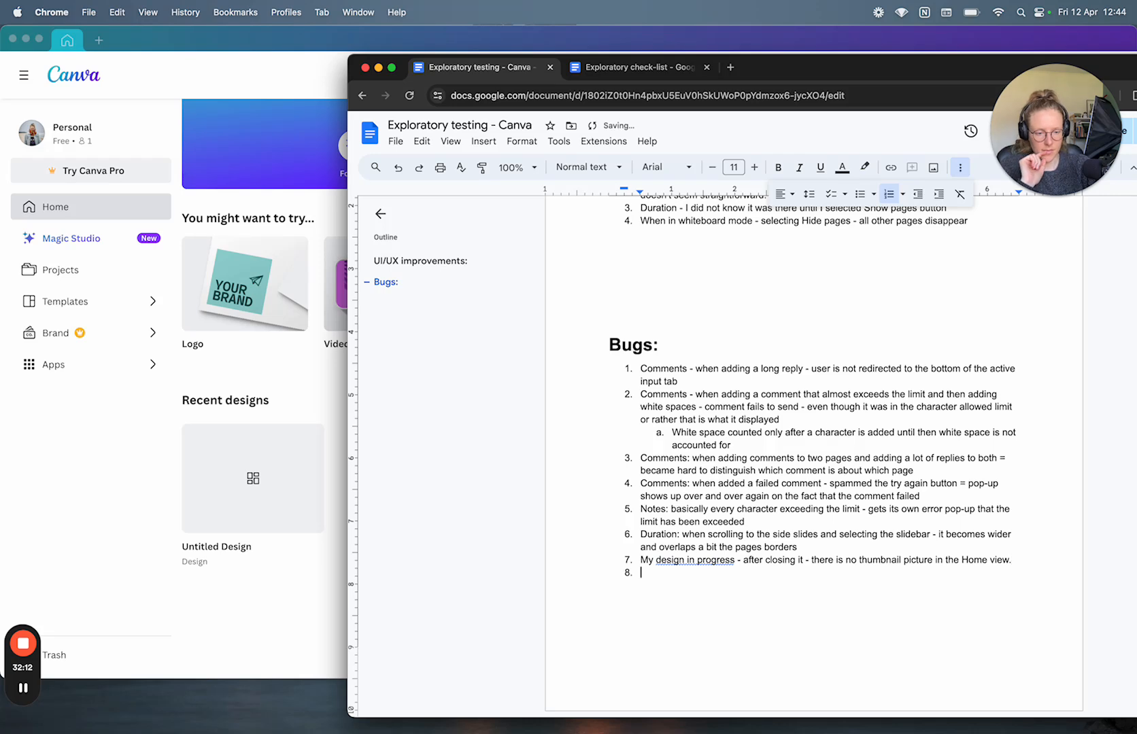
Step: Accept the 'design is in progress' grammar fix and drop item 7's final period
left_click(678, 559)
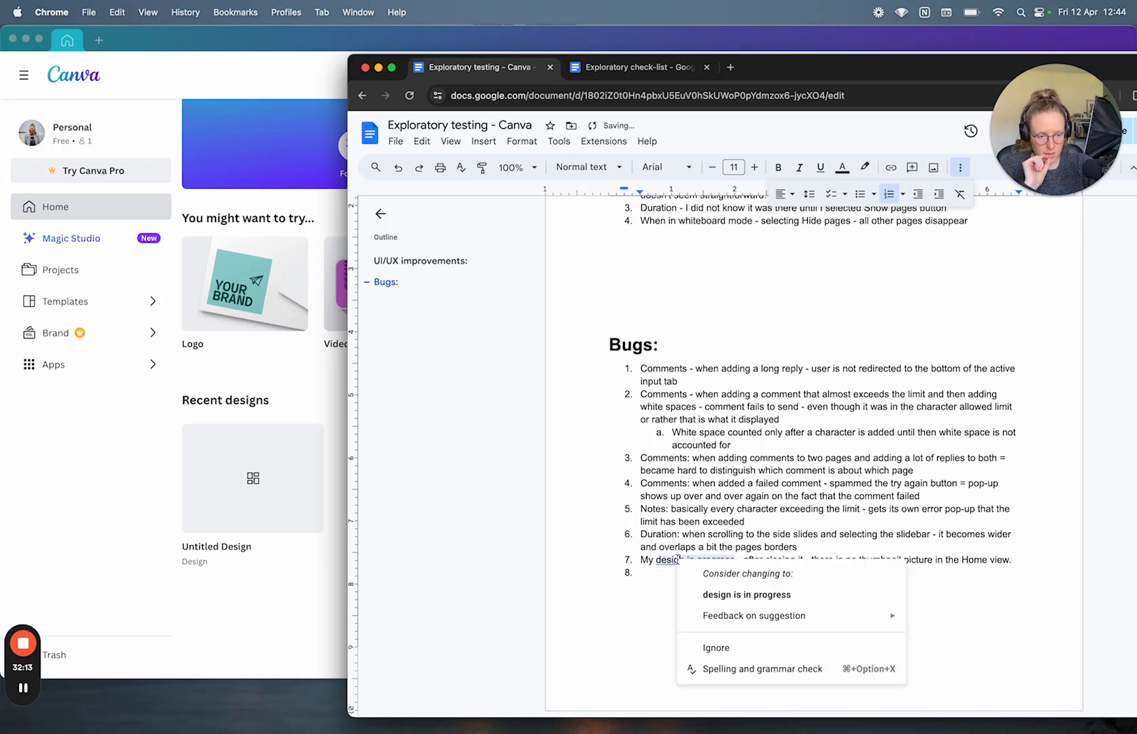
left_click(714, 595)
left_click(667, 591)
key("Left")
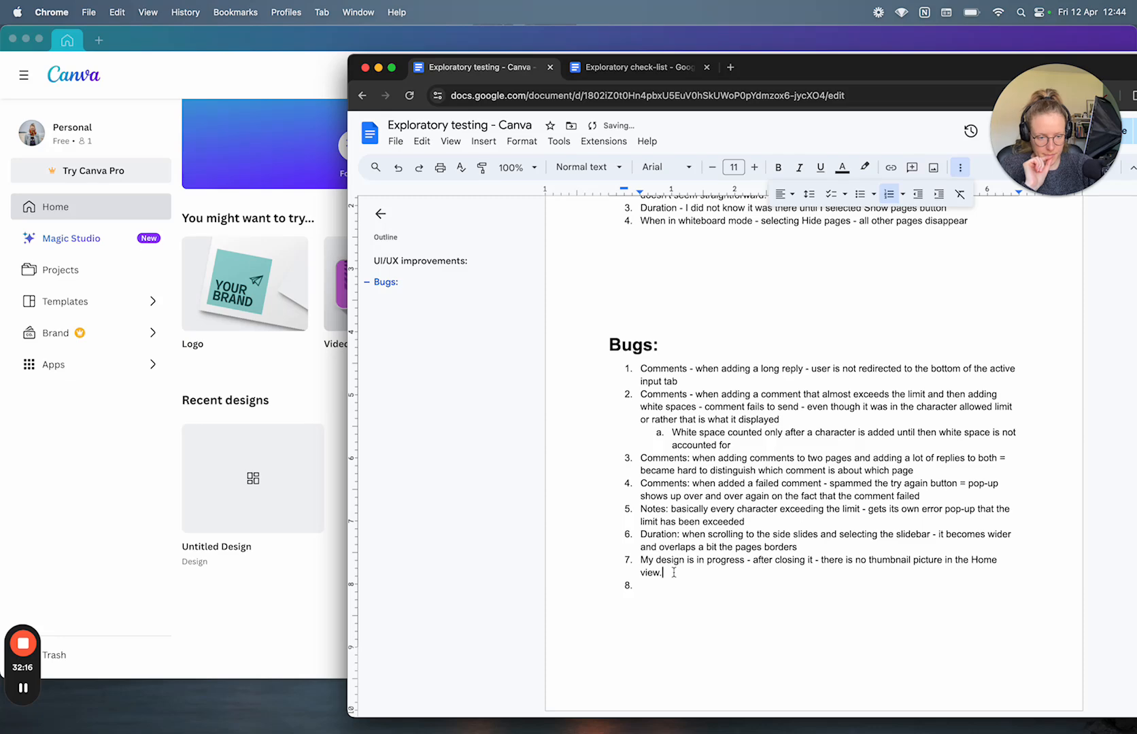
key("BackSpace")
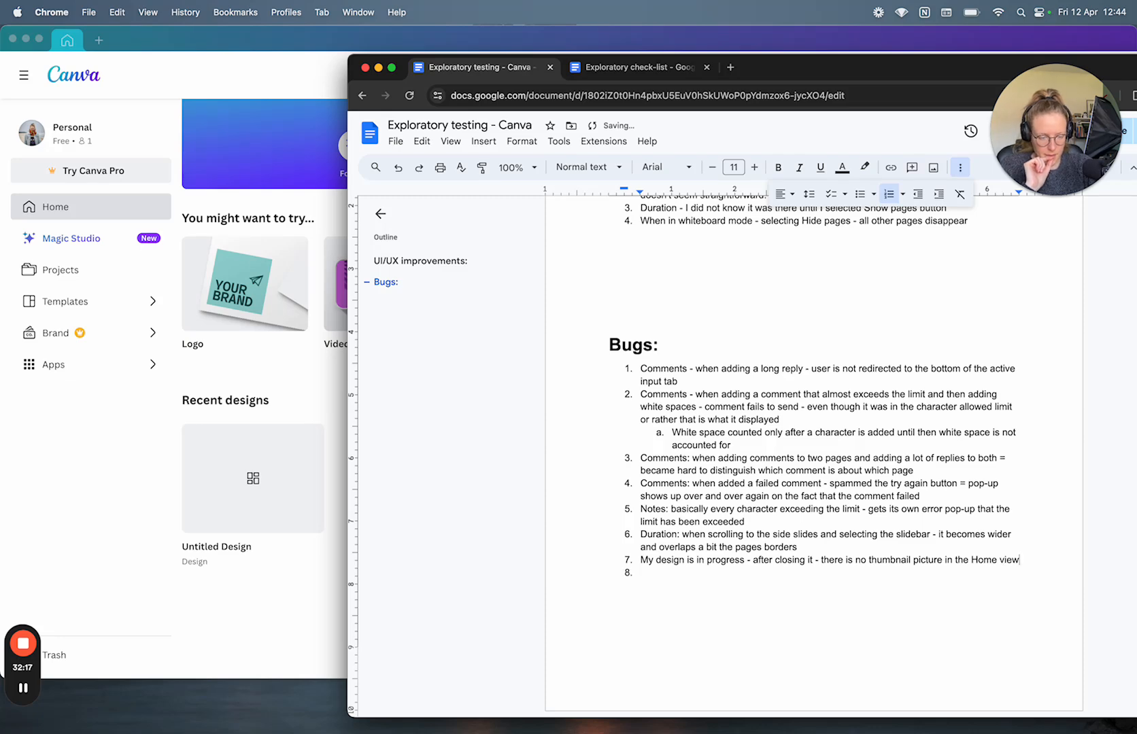
left_click(243, 604)
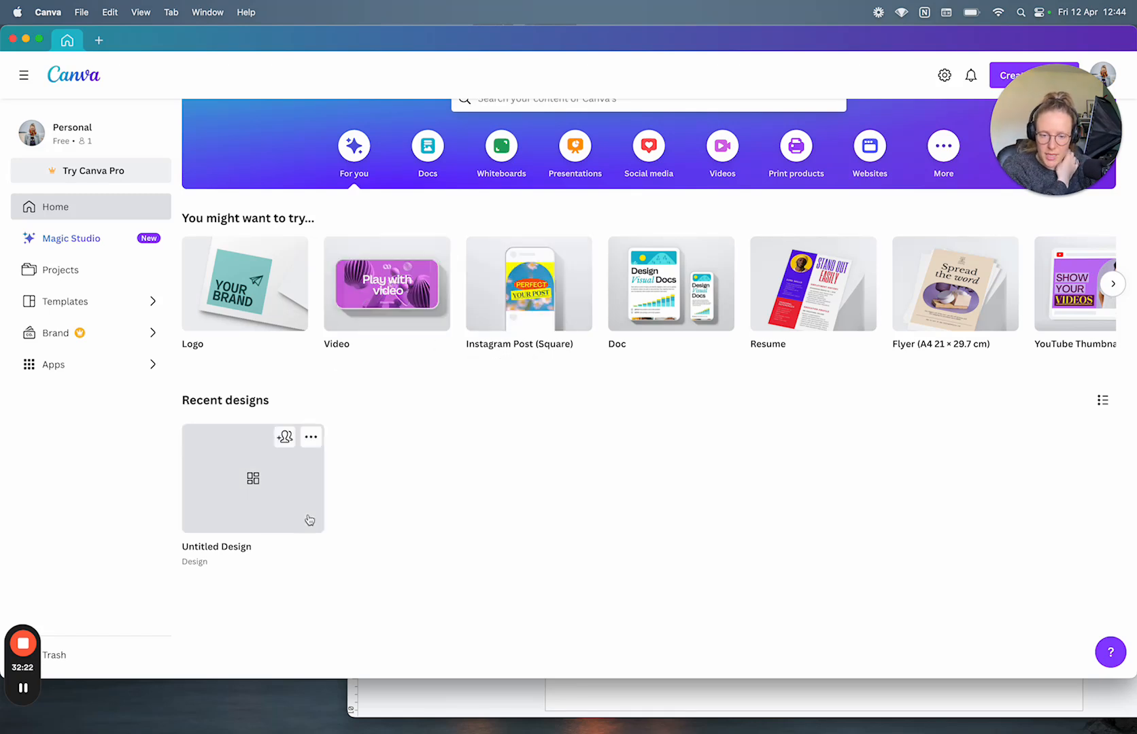
Step: Move the Untitled Design to the trash from its options menu on the Canva home page
left_click(311, 436)
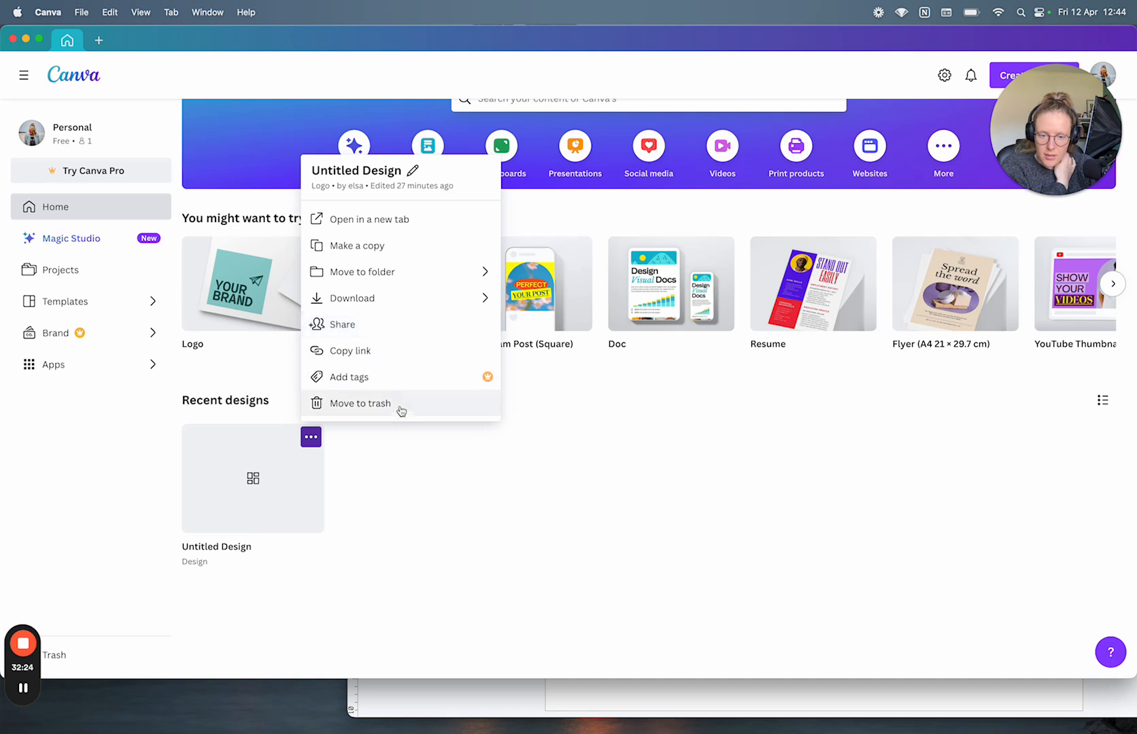
left_click(389, 431)
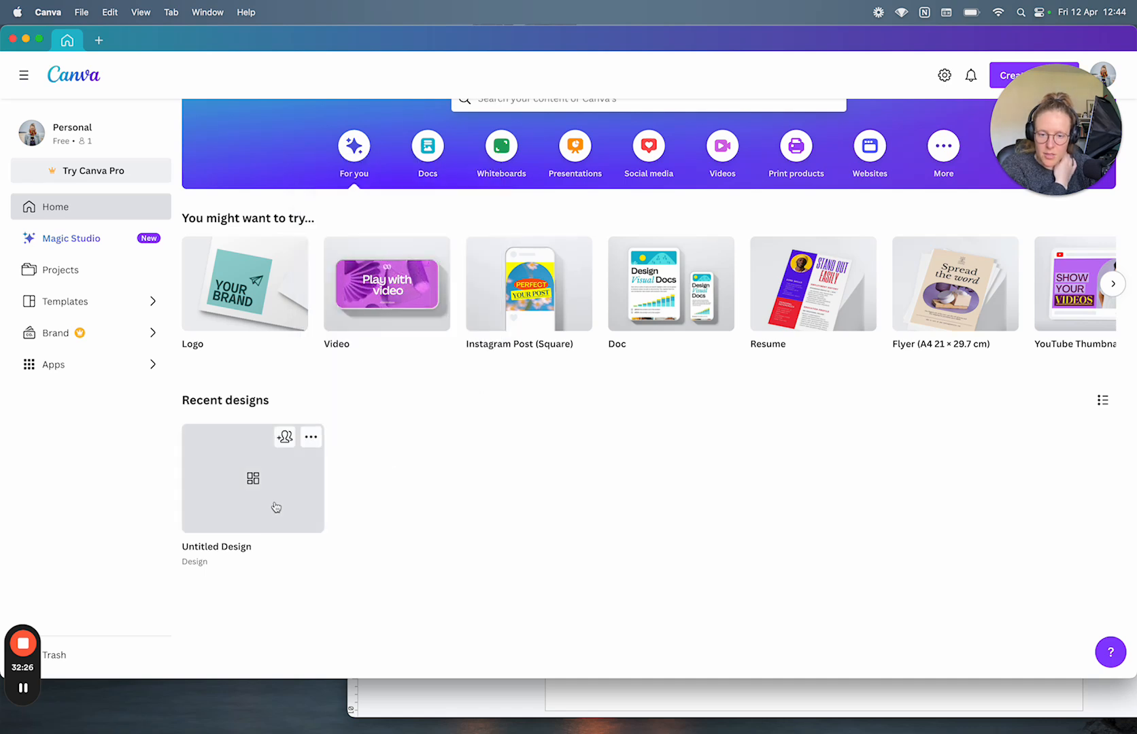
left_click(274, 503)
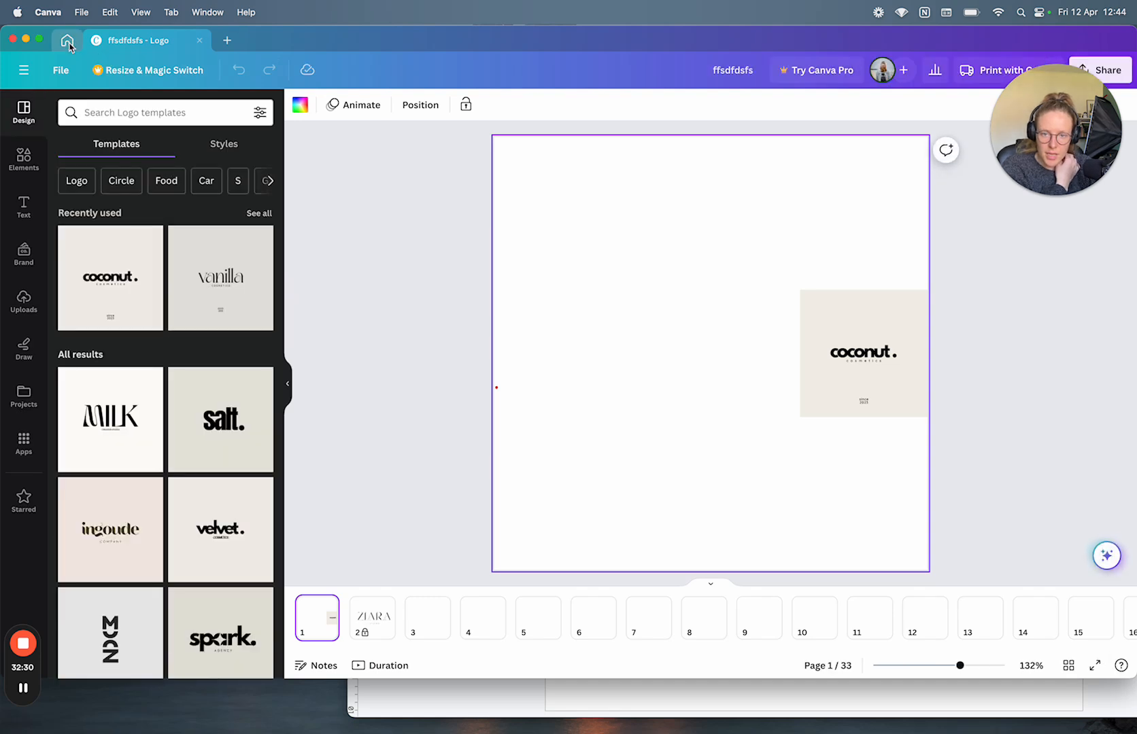
left_click(68, 41)
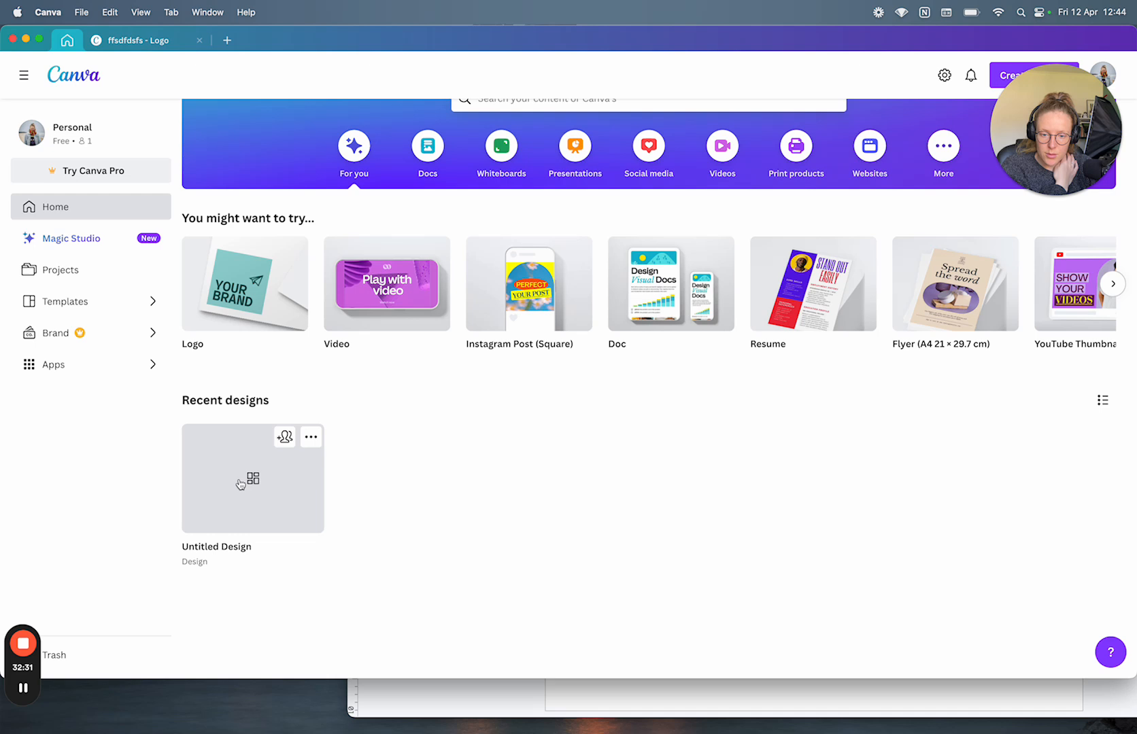
left_click(311, 437)
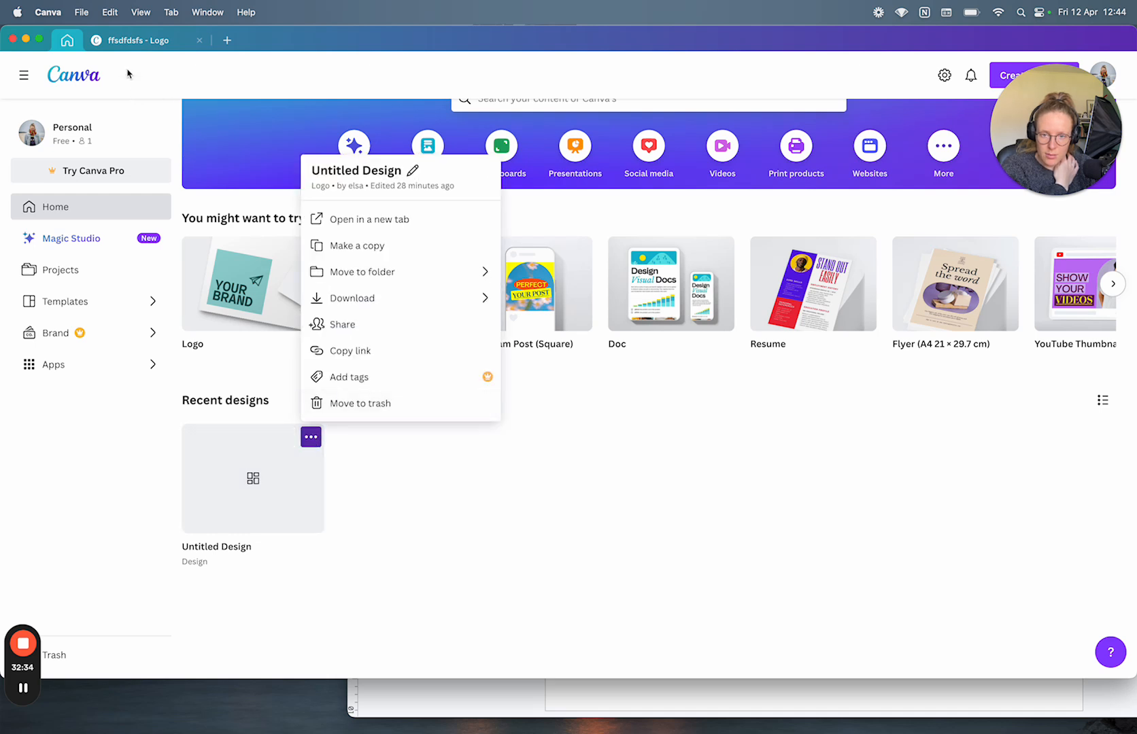
left_click(406, 407)
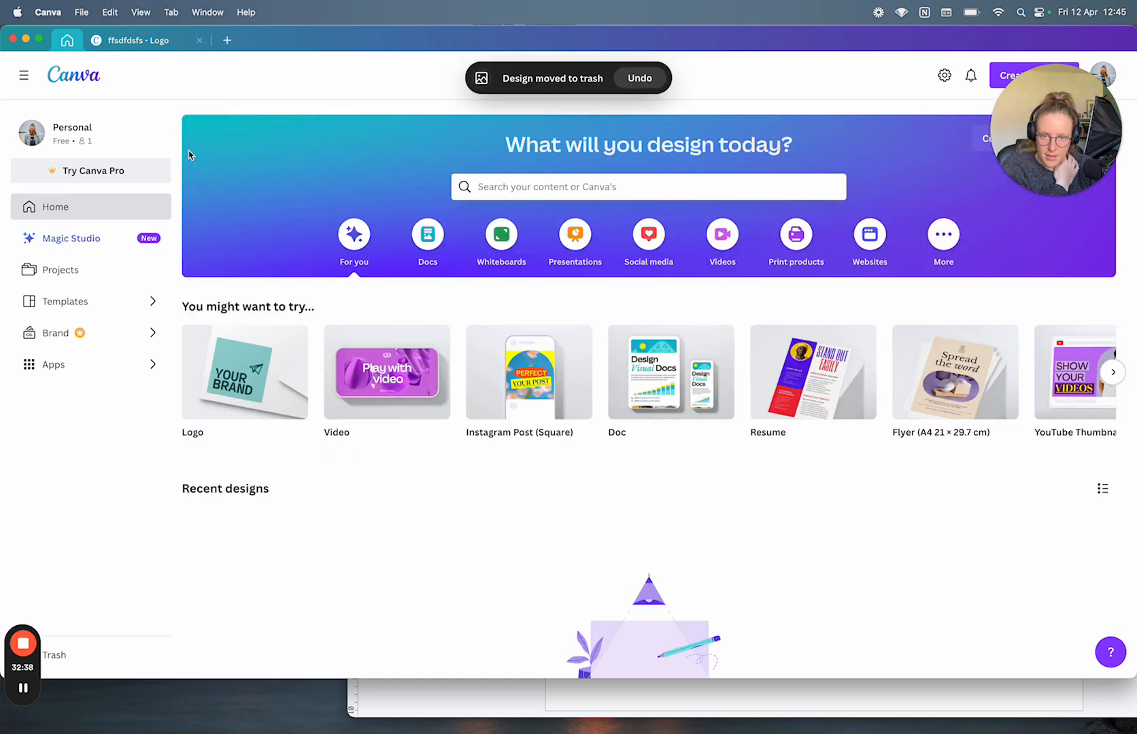
Step: Return to the ffsdfdsfs - Logo tab and reload it after the save error, landing on a 404 page
left_click(125, 42)
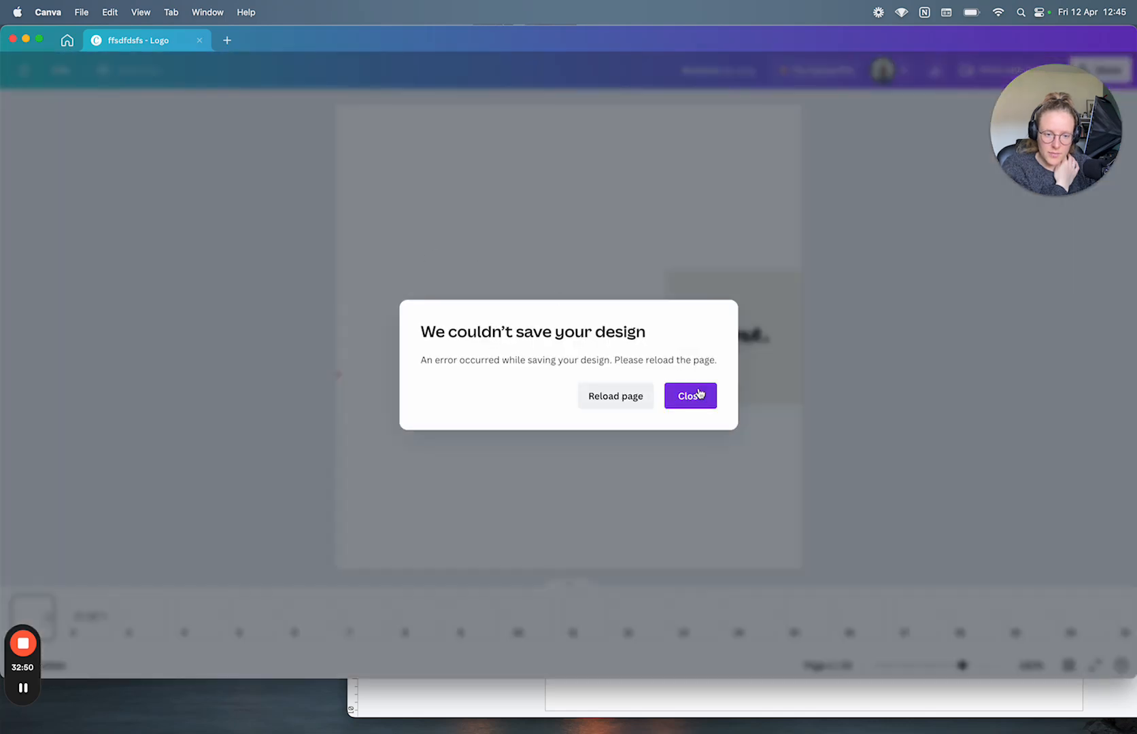
left_click(641, 397)
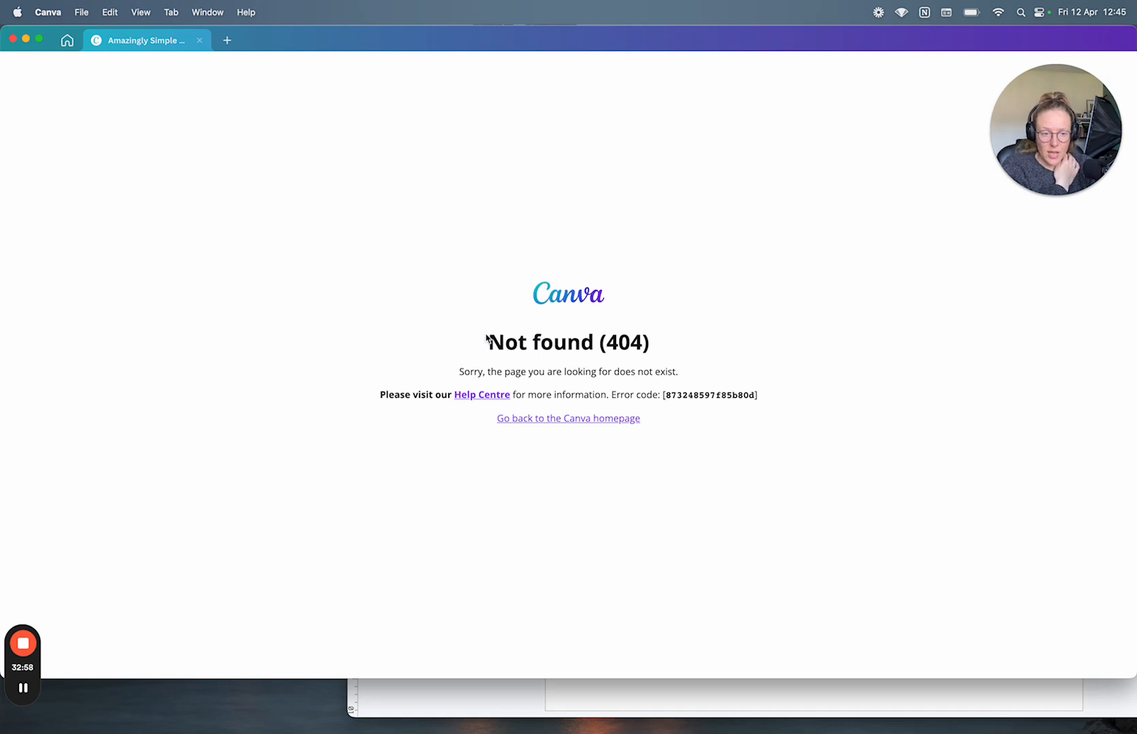
left_click_drag(776, 401, 537, 371)
left_click(537, 369)
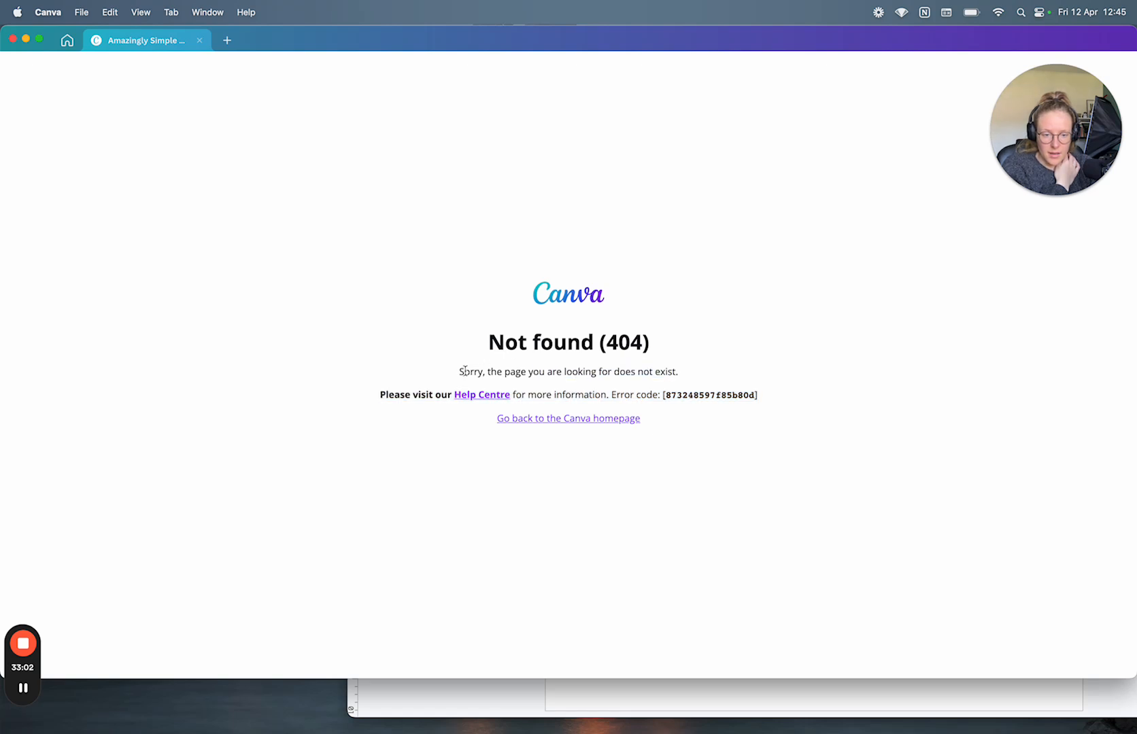
left_click_drag(458, 371, 757, 374)
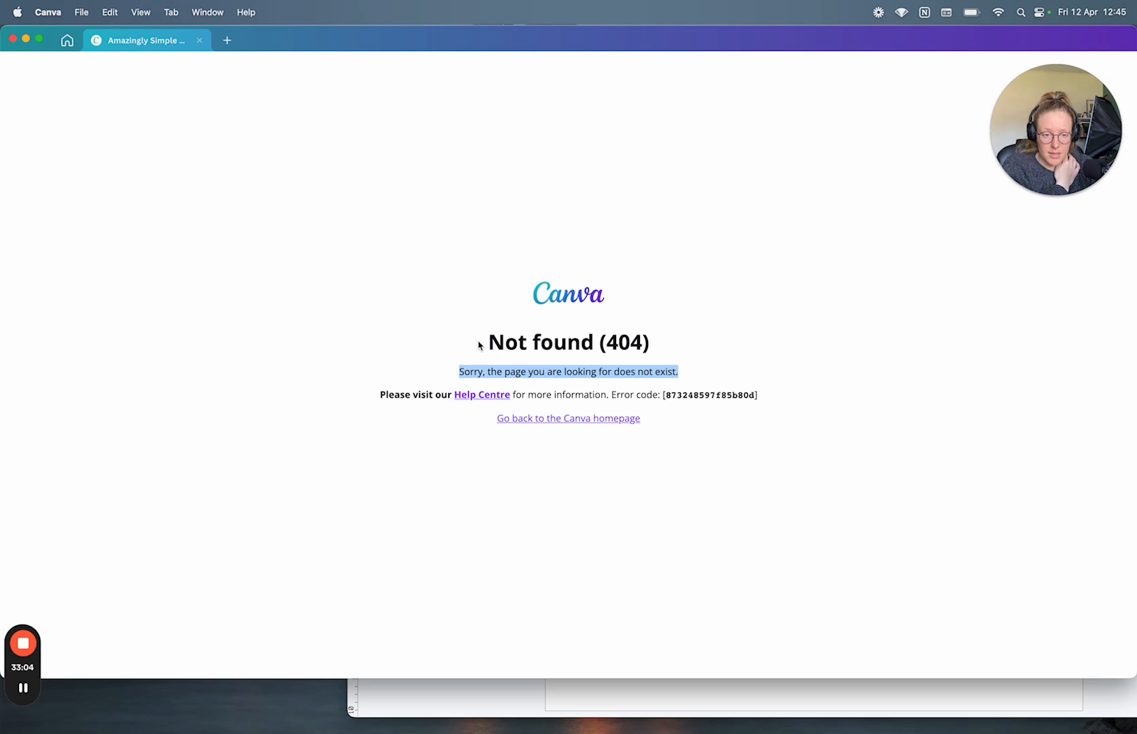
left_click_drag(478, 343, 695, 373)
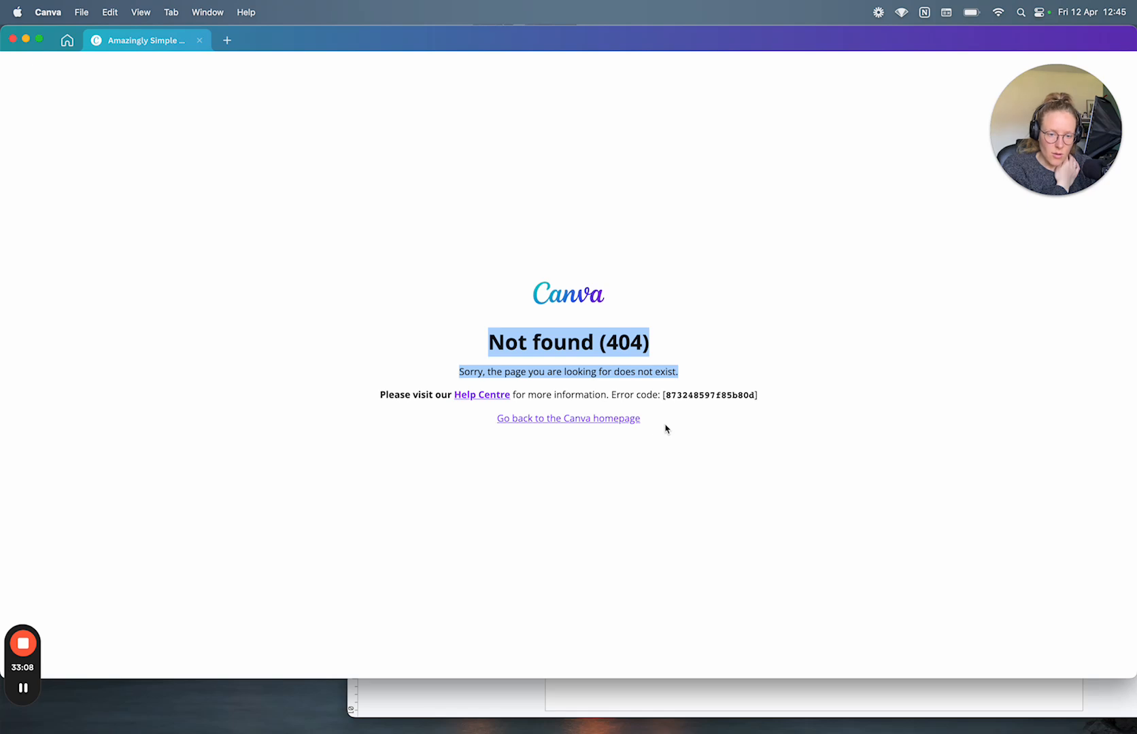
Step: Write Bugs item 8: deleting an open design from Home and reloading its page gives 404
left_click(757, 701)
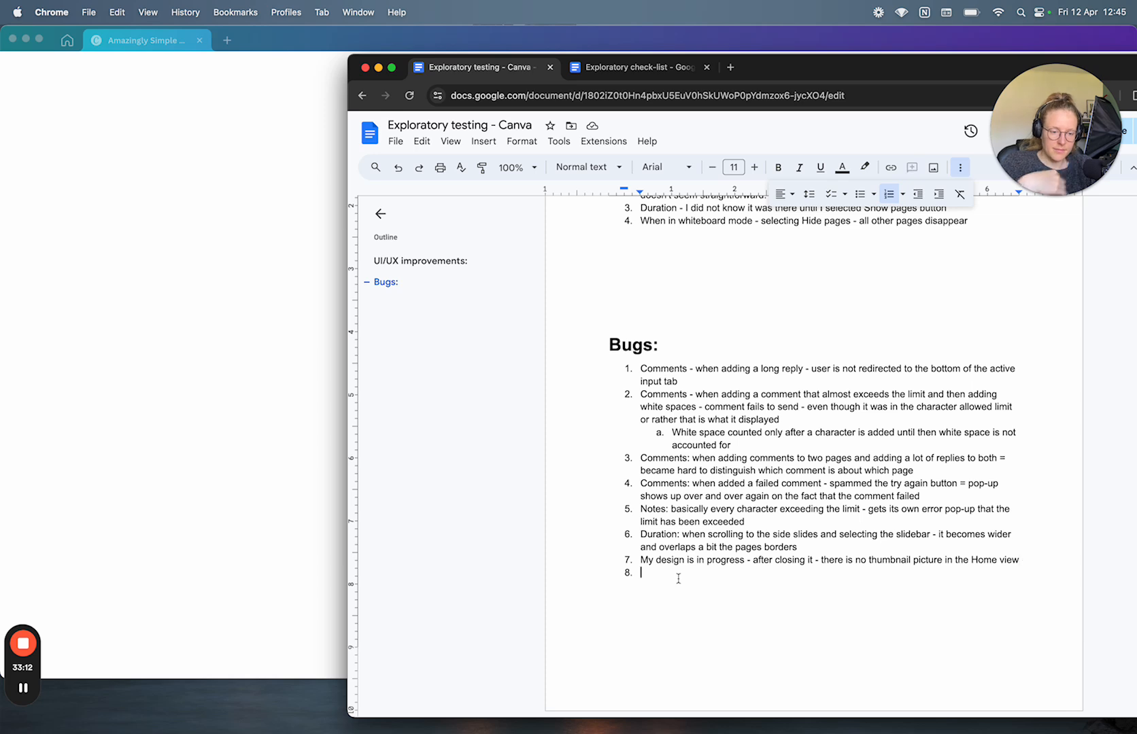
type("Err")
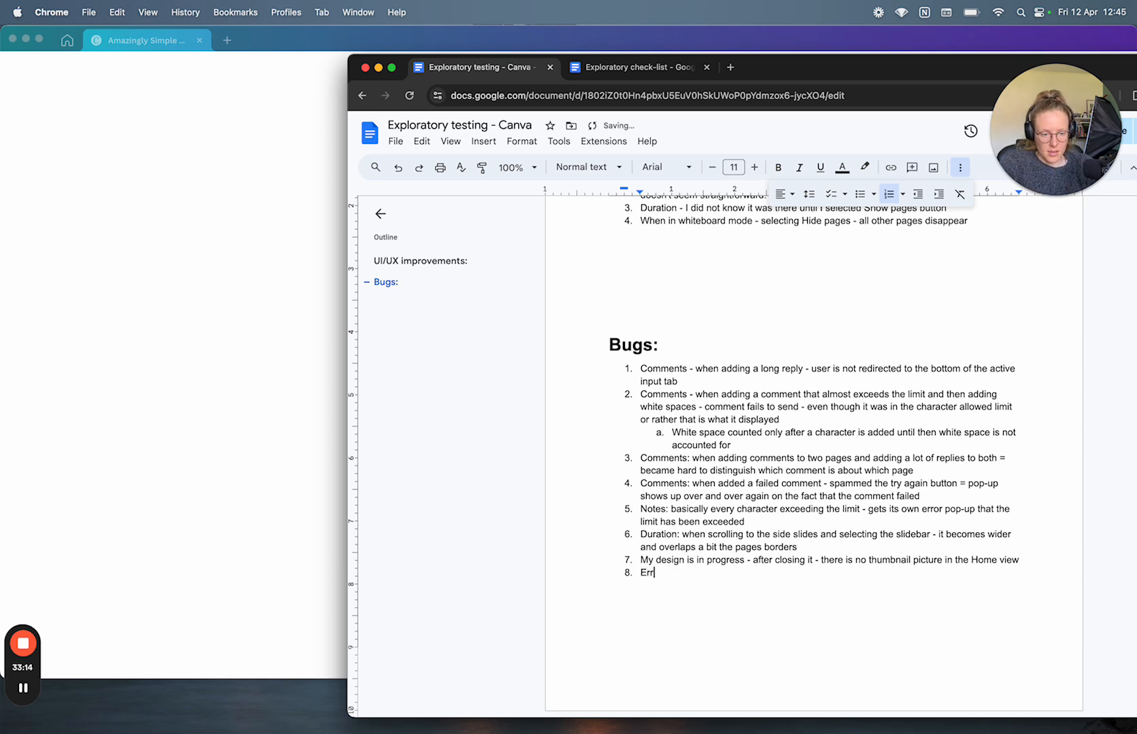
type("or:")
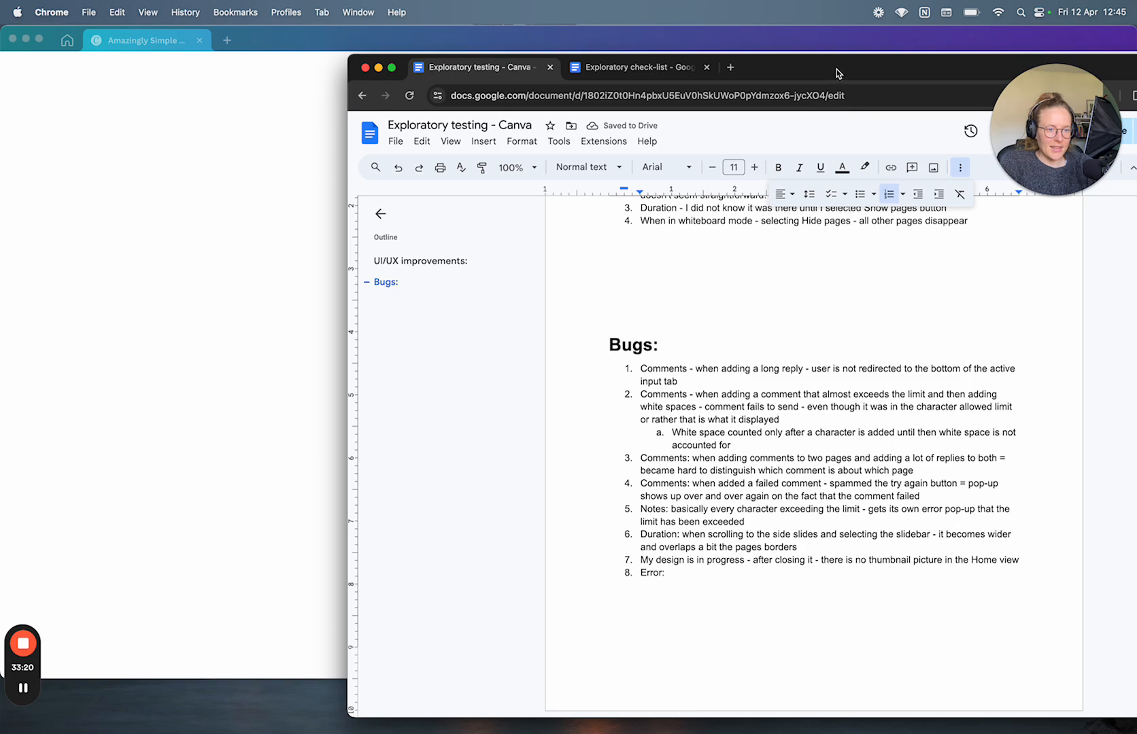
left_click_drag(837, 71, 346, 220)
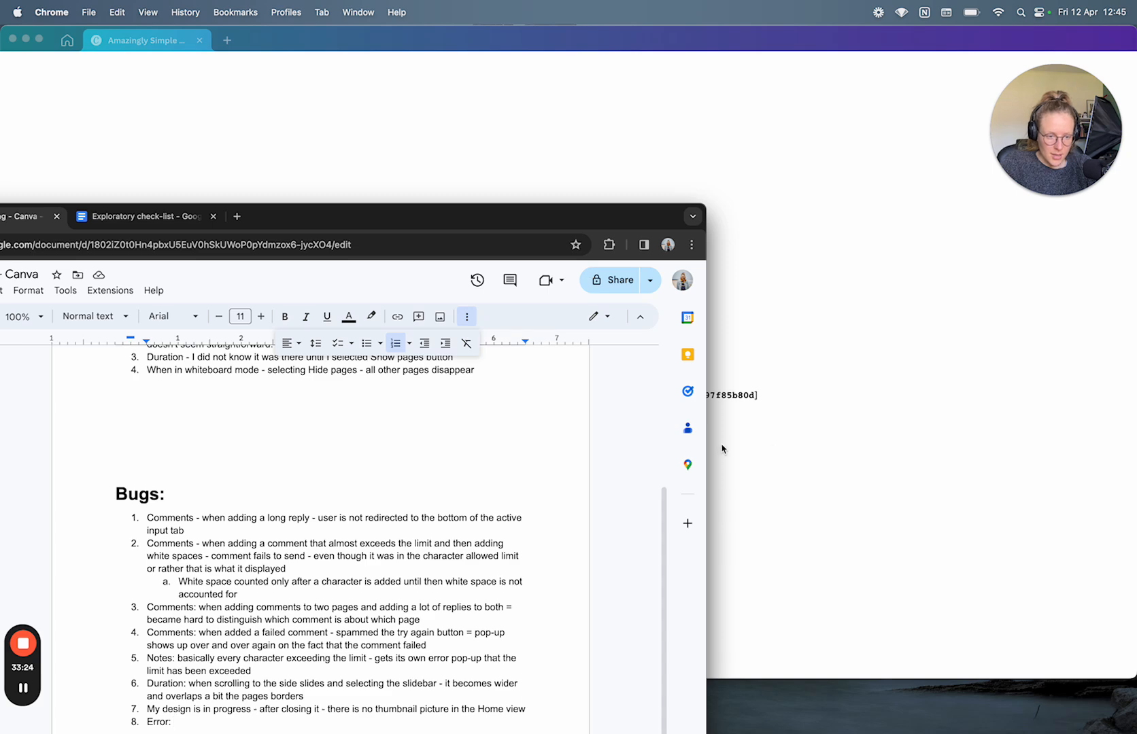
left_click_drag(708, 450, 563, 450)
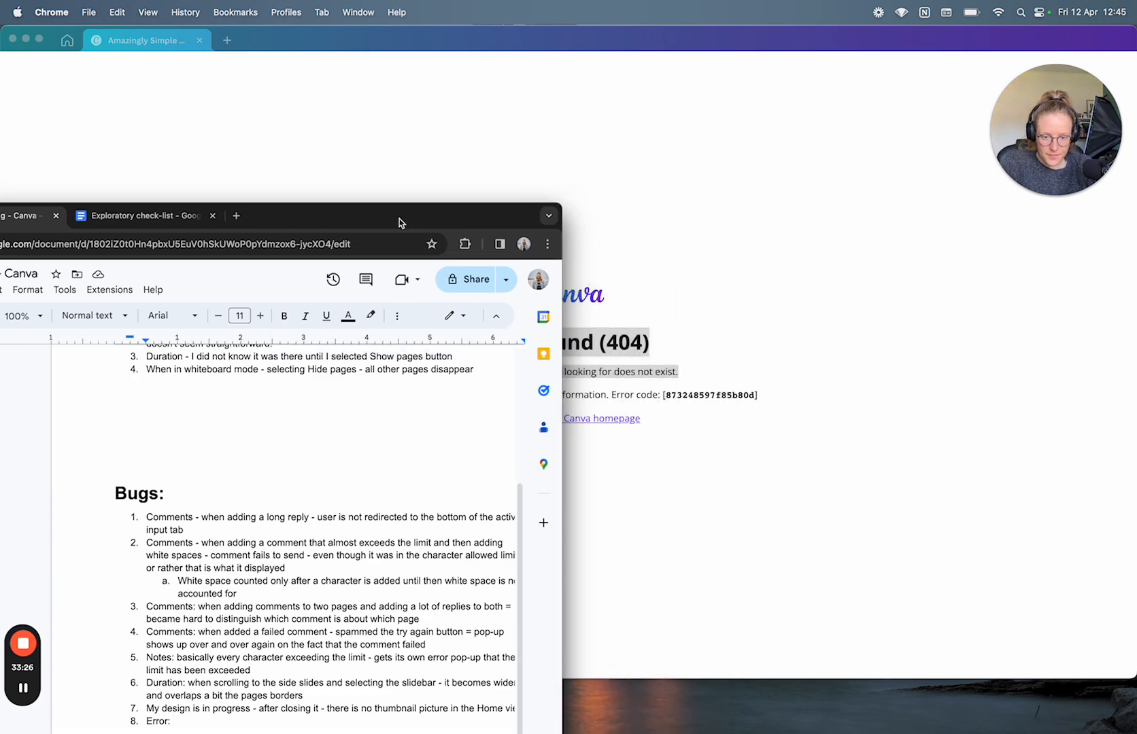
left_click_drag(398, 221, 340, 57)
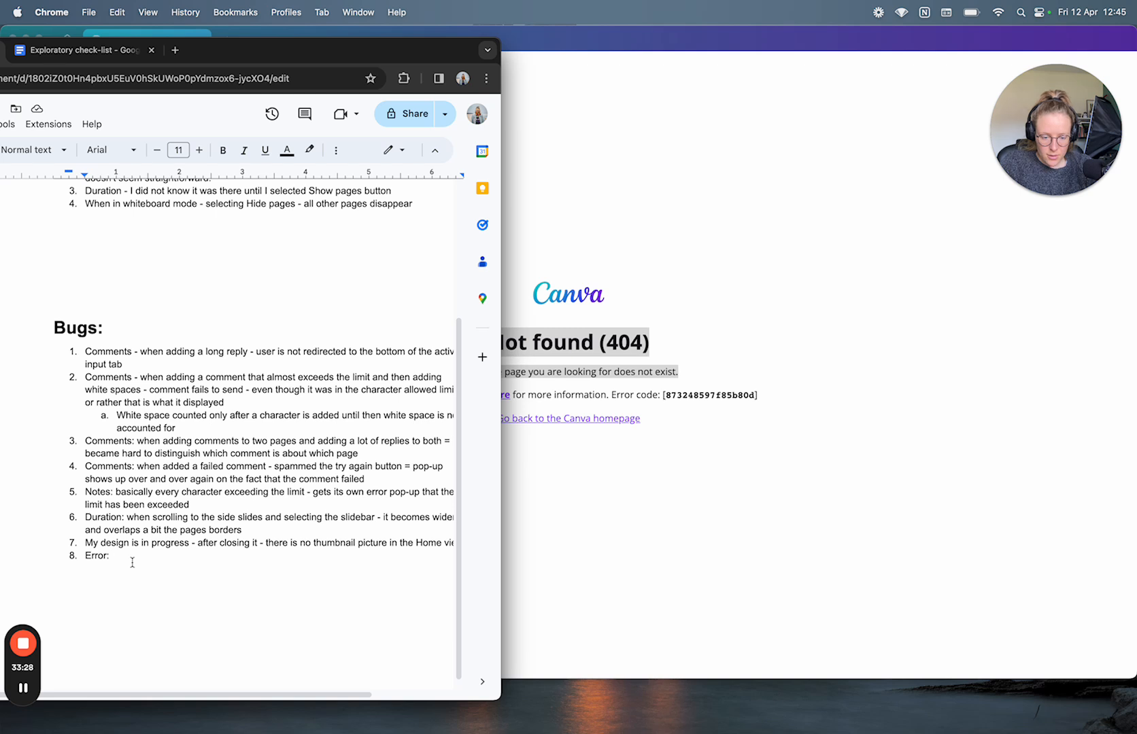
type("when")
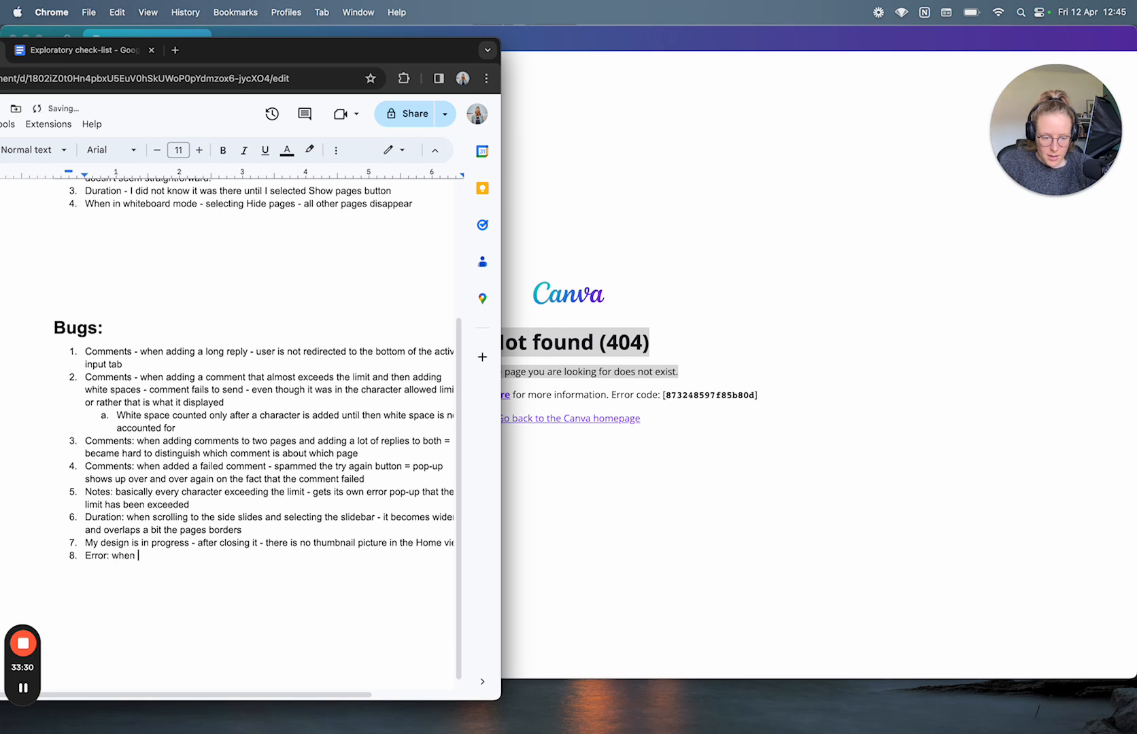
type(" design is open -")
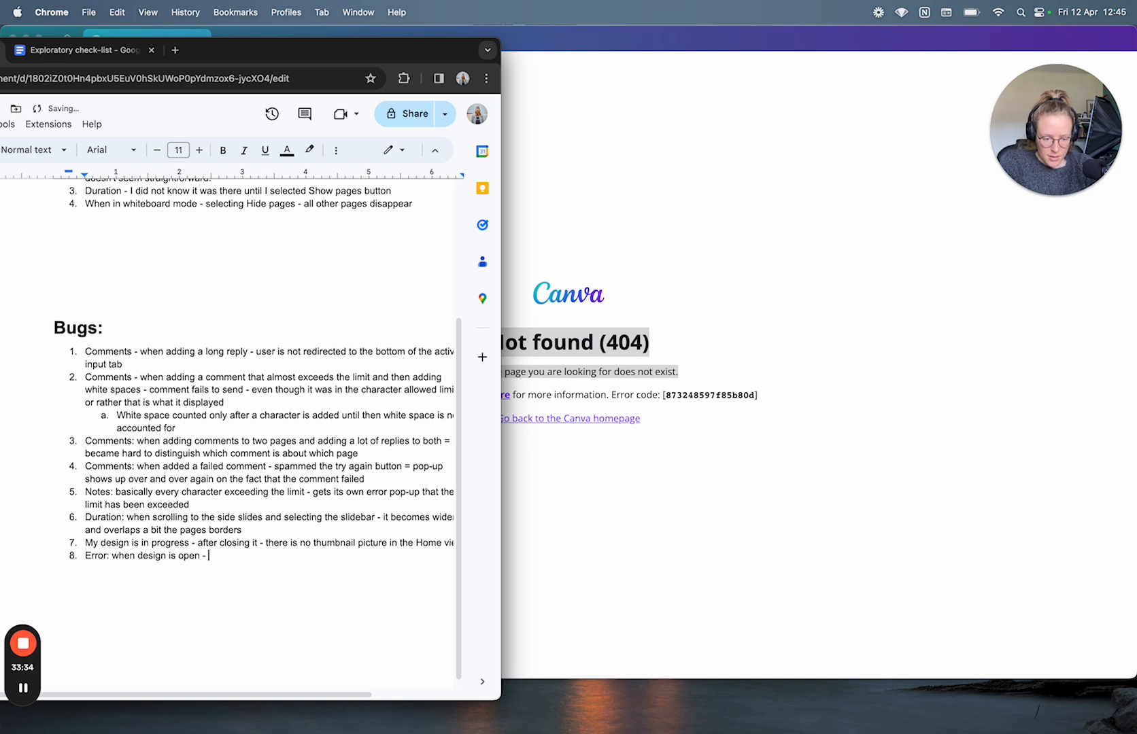
type(" you dle")
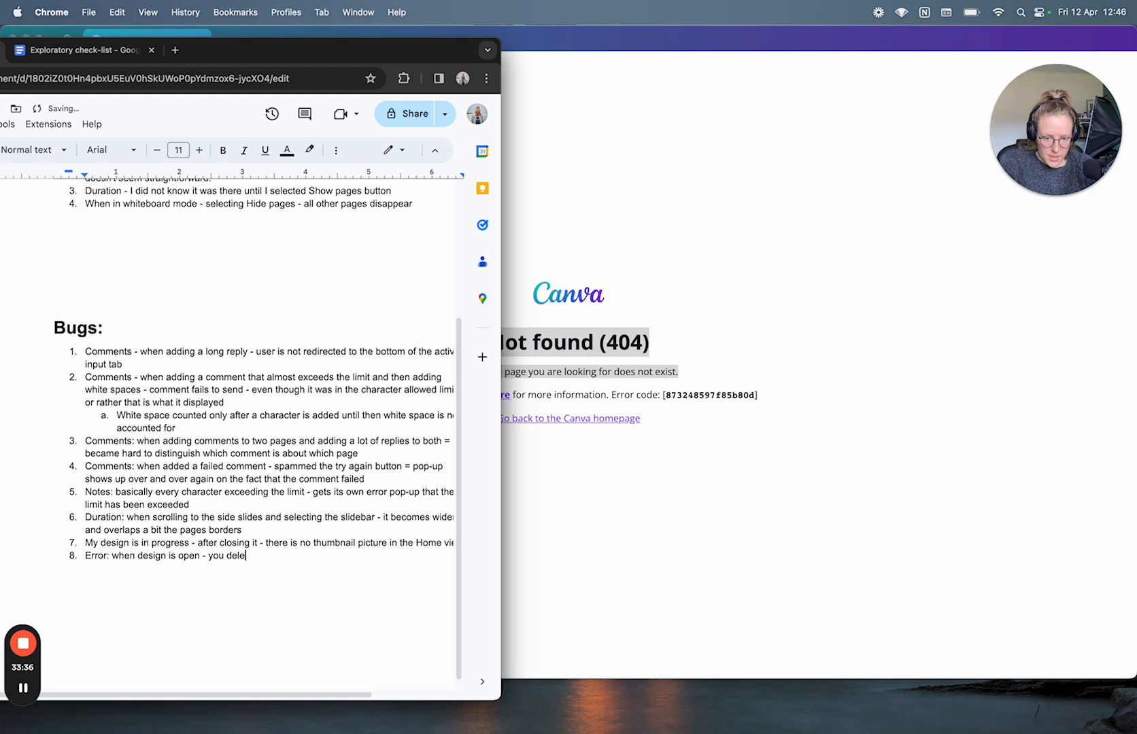
type("ete it from Home page and ")
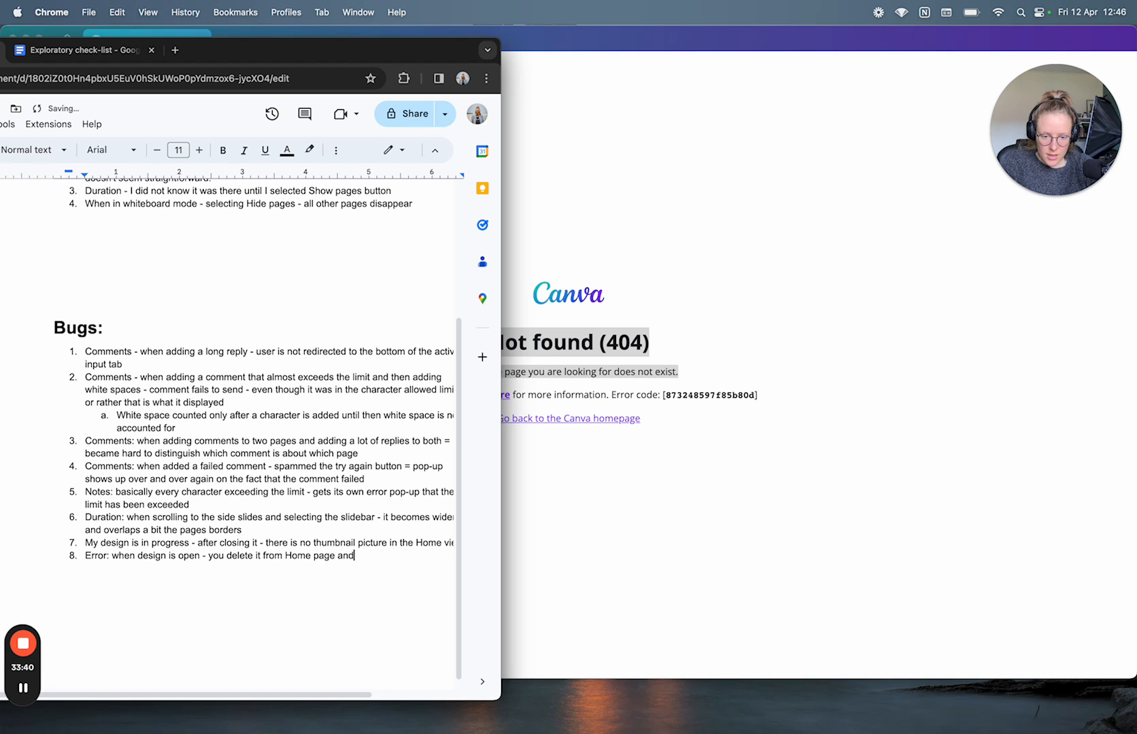
type("relao")
key("BackSpace")
key("BackSpace")
type("oad ")
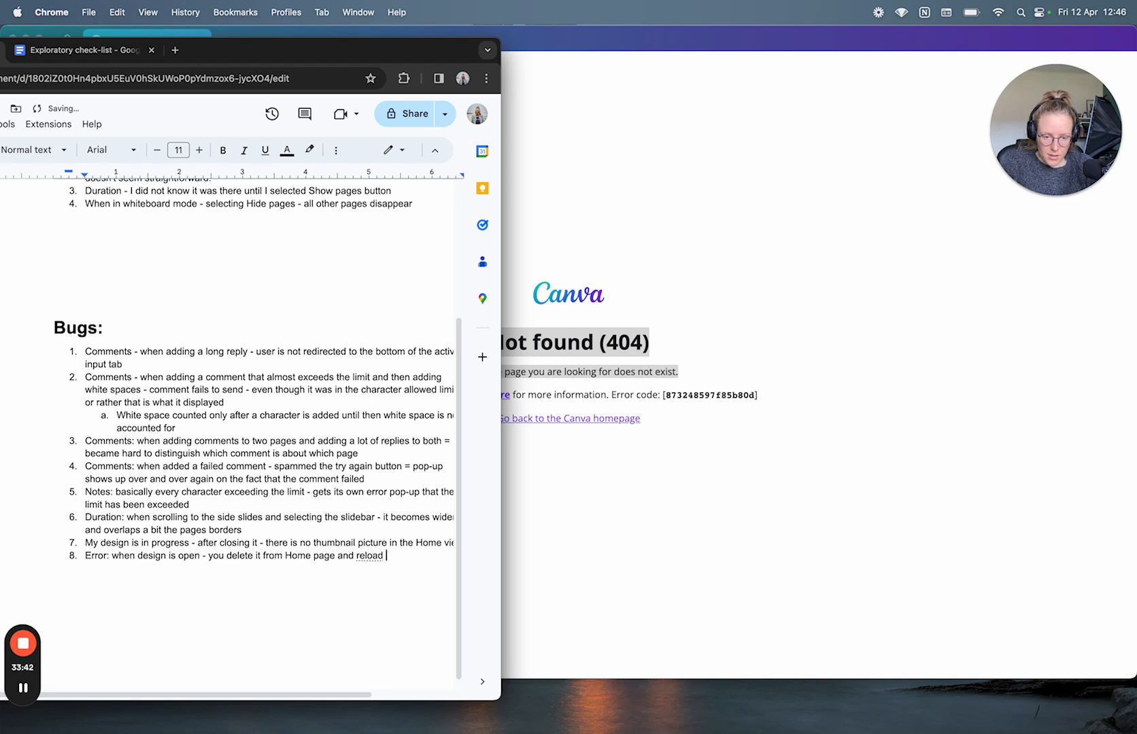
type("the design ")
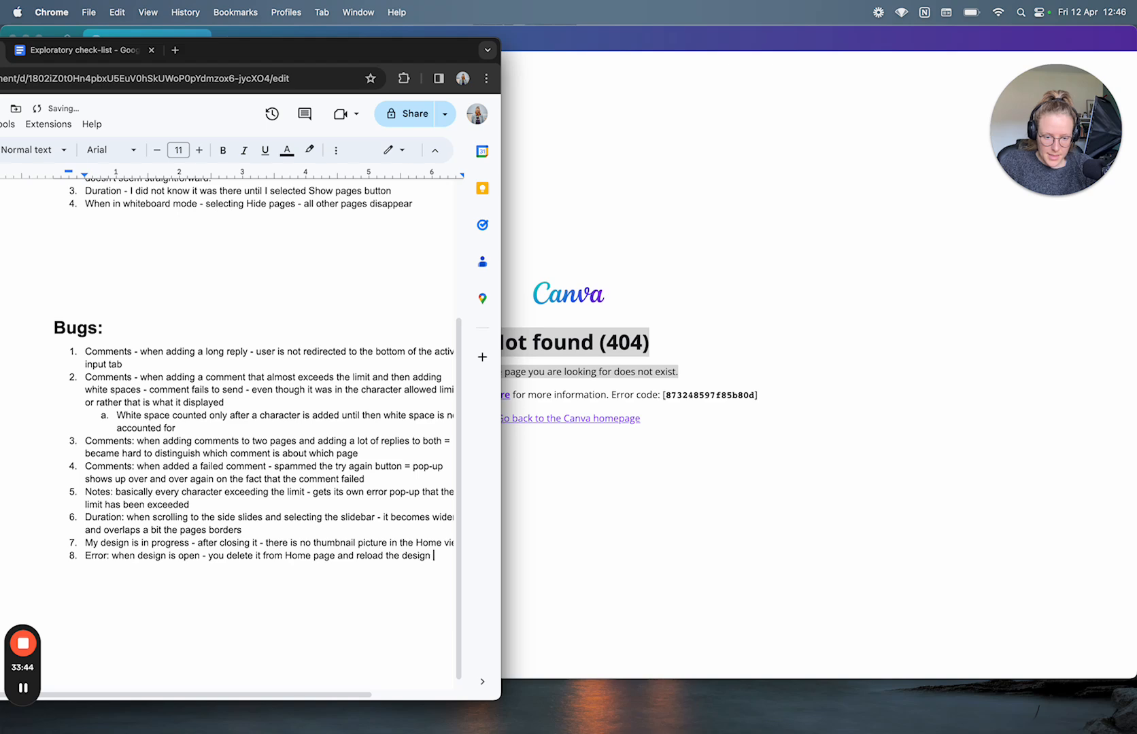
type("page ")
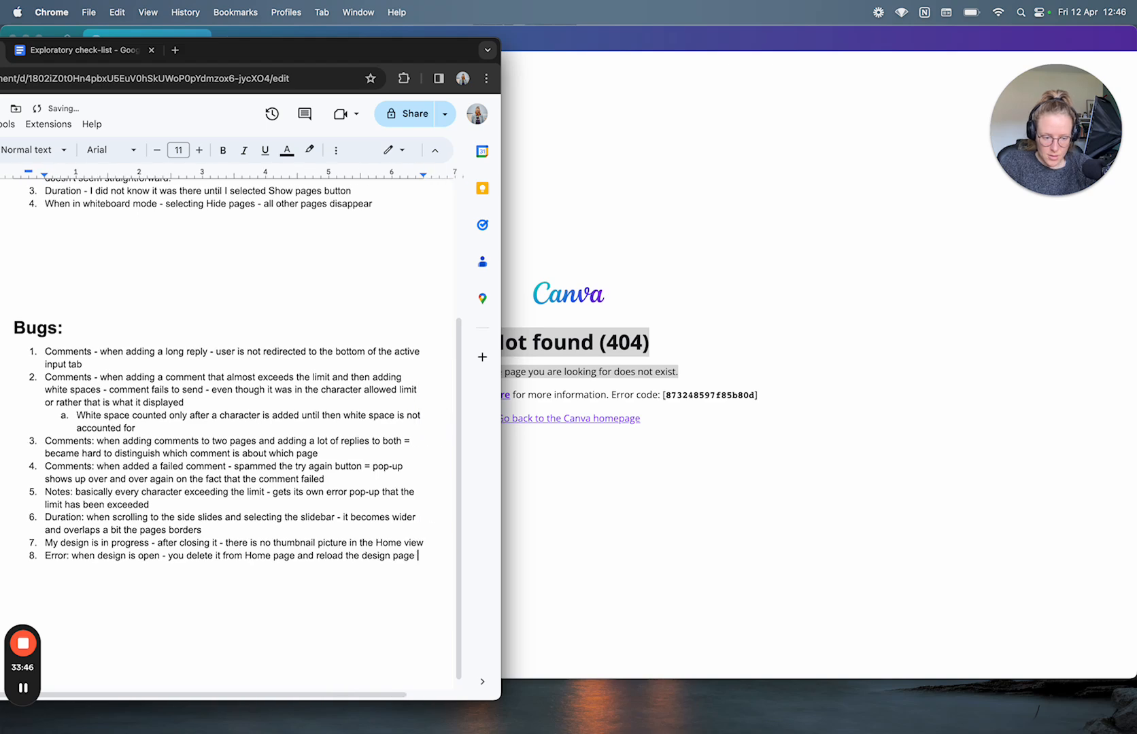
type("= 404")
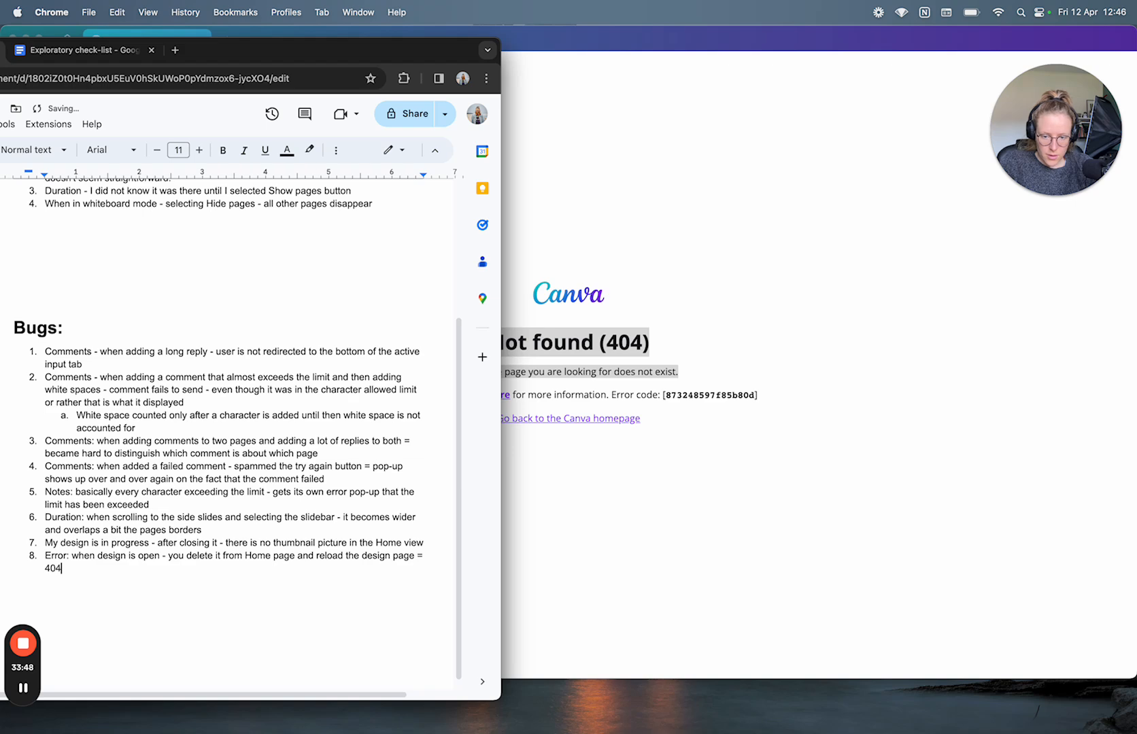
double_click(226, 51)
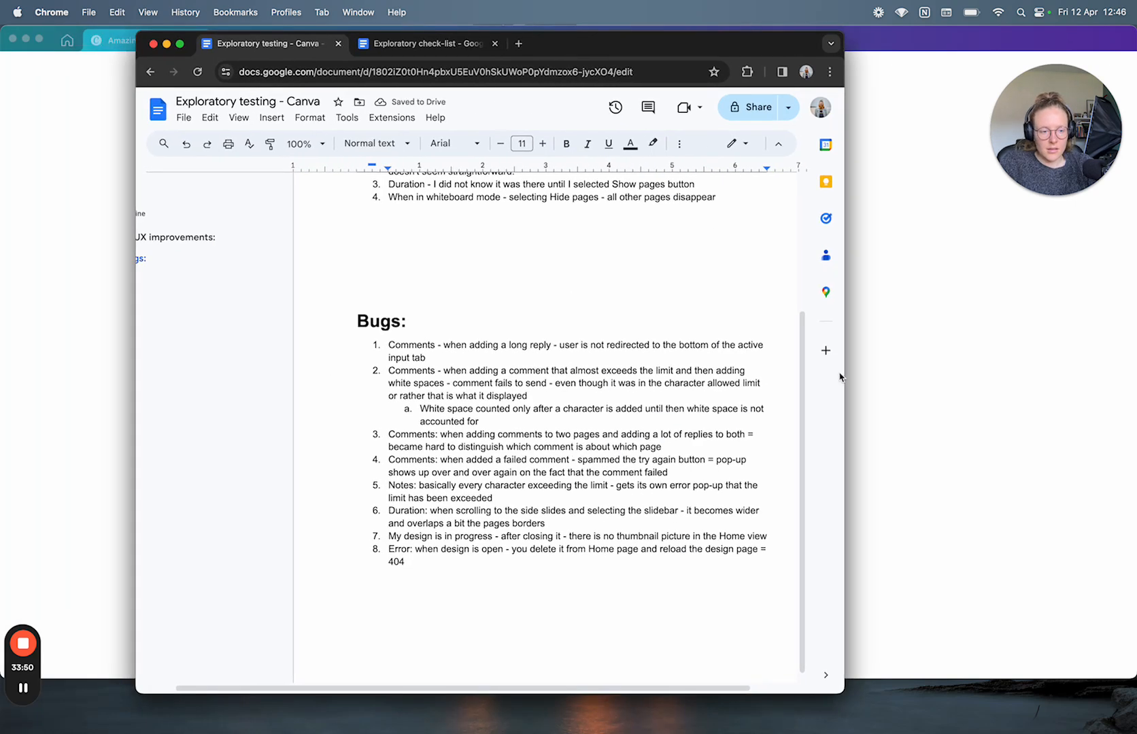
left_click_drag(847, 385, 964, 384)
Step: Go from the 404 page back to Canva's home page, which now has no recent designs
left_click(73, 394)
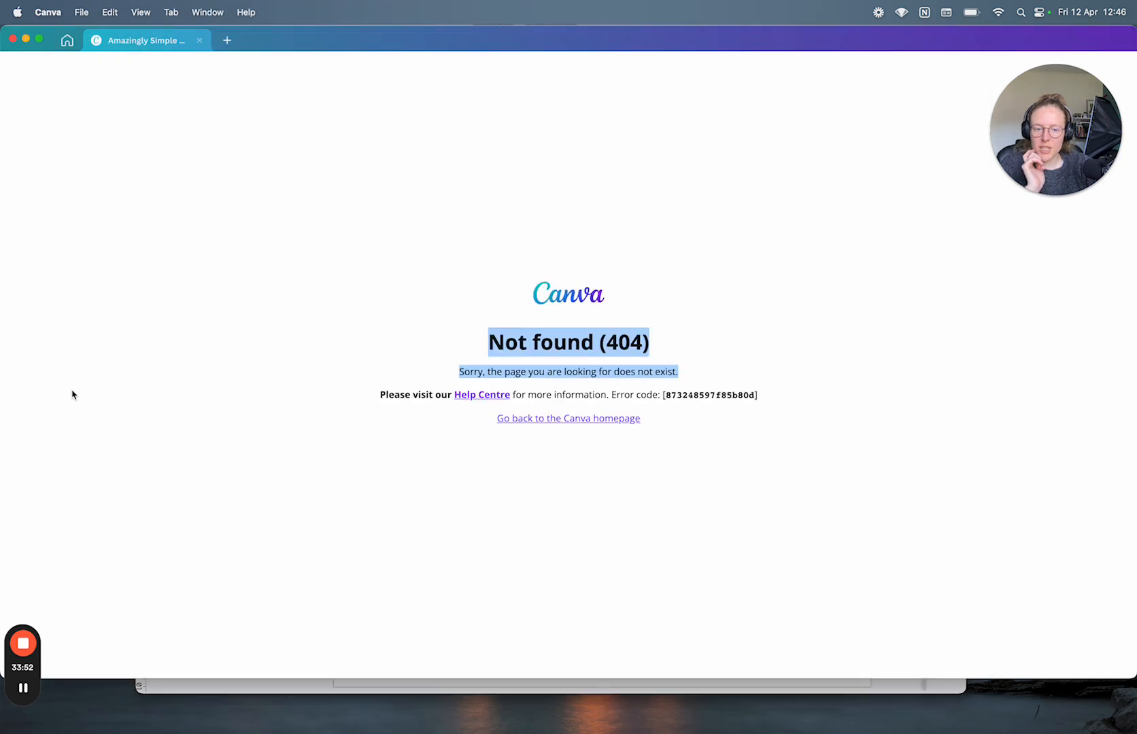
left_click(521, 419)
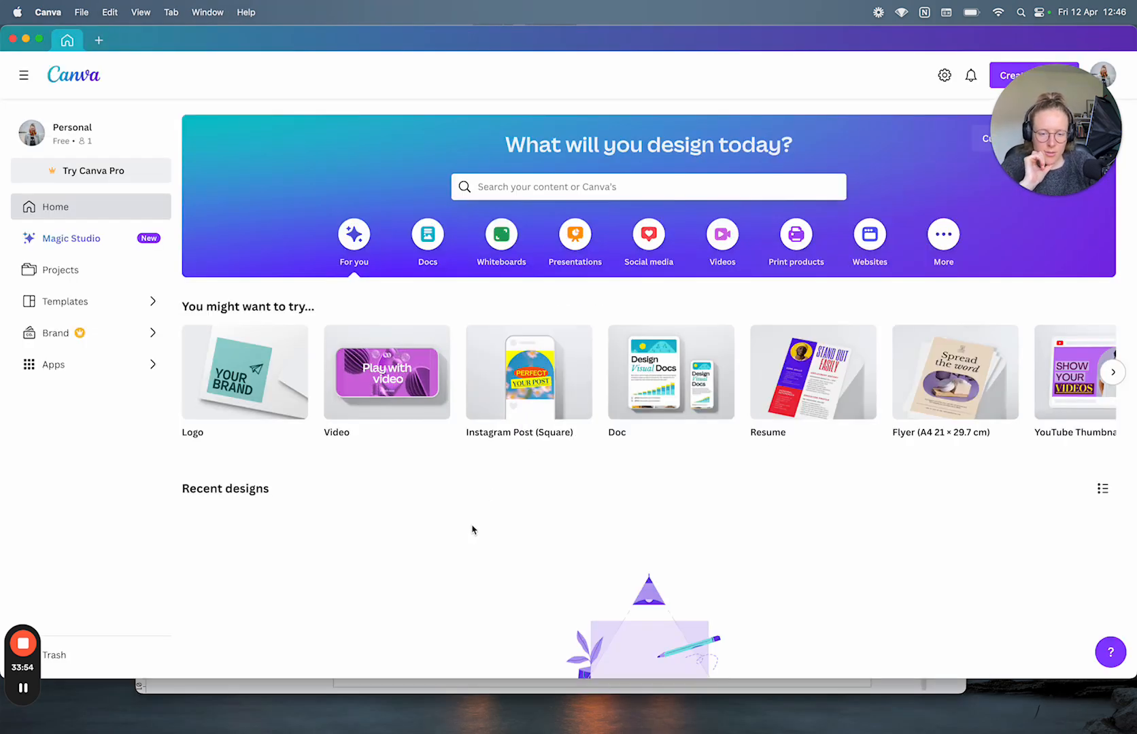
scroll(472, 529, "down", 3)
scroll(473, 529, "up", 3)
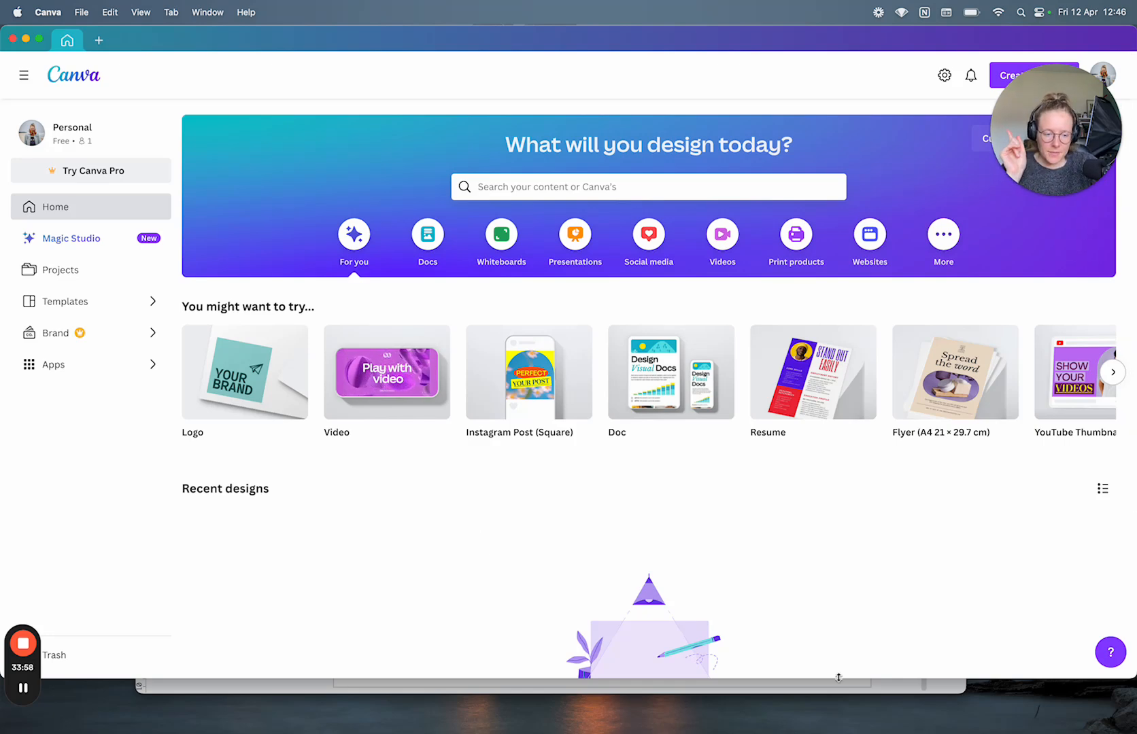
left_click(926, 688)
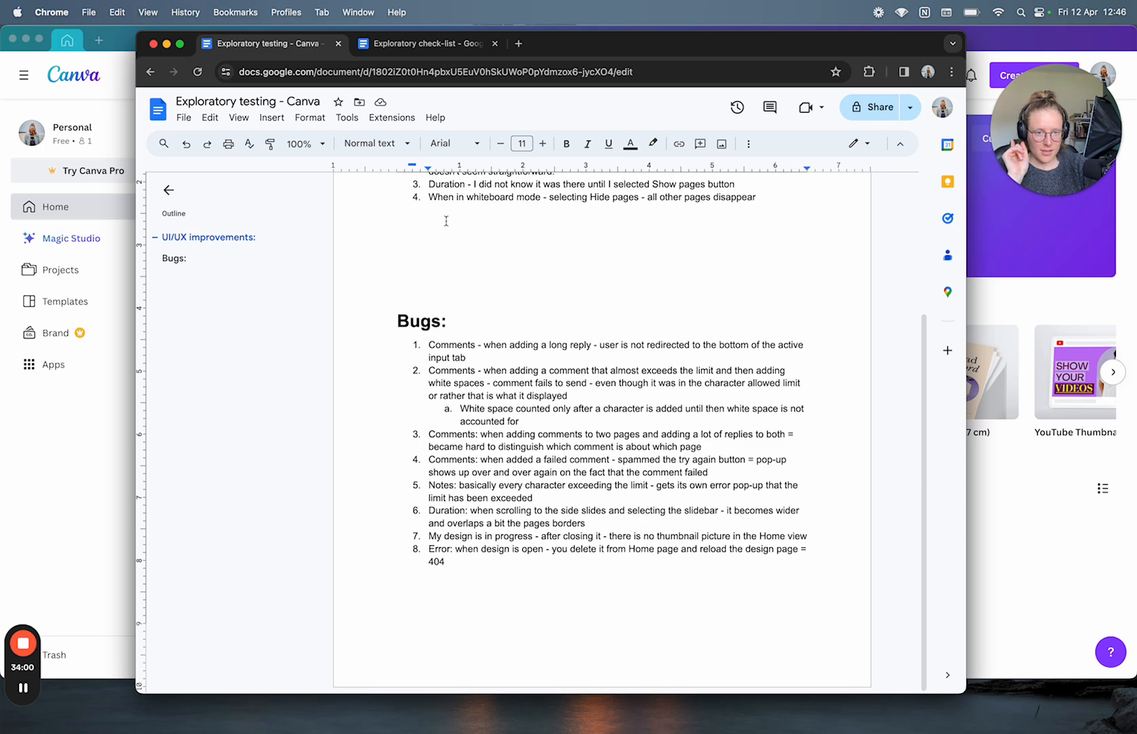
Step: Review the Negative scenarios and 'Submit with no data' checklist lines, then start a new blank Logo design
left_click(433, 42)
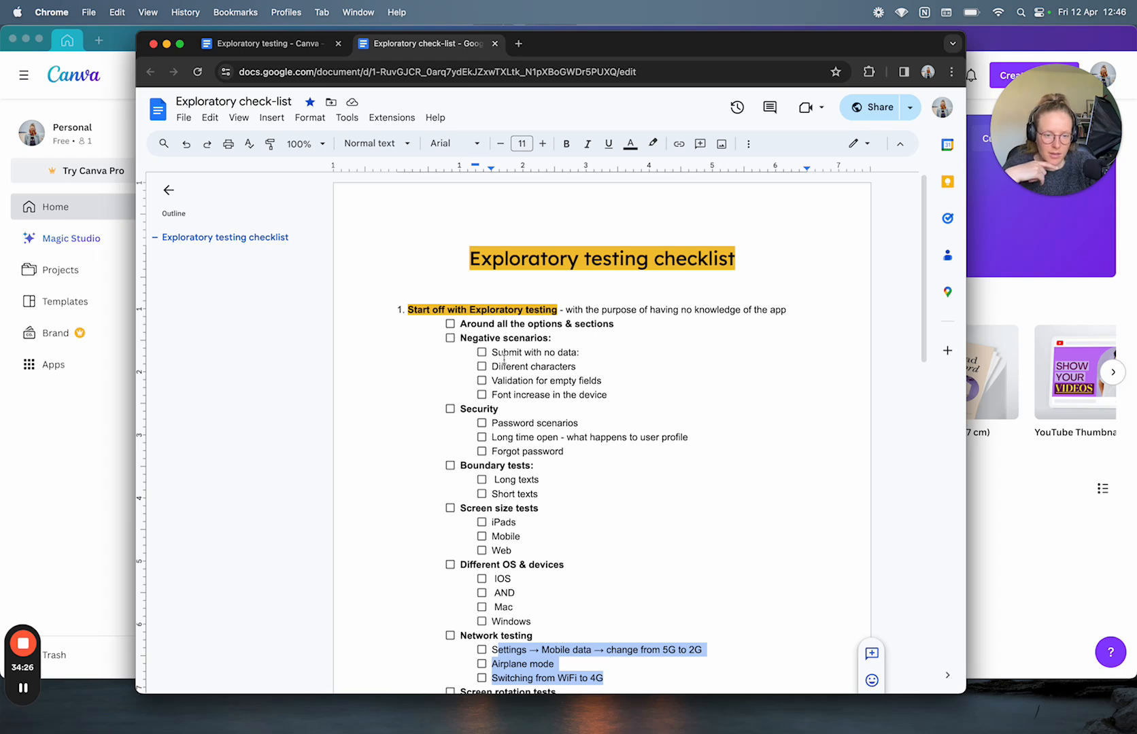
left_click_drag(460, 338, 566, 337)
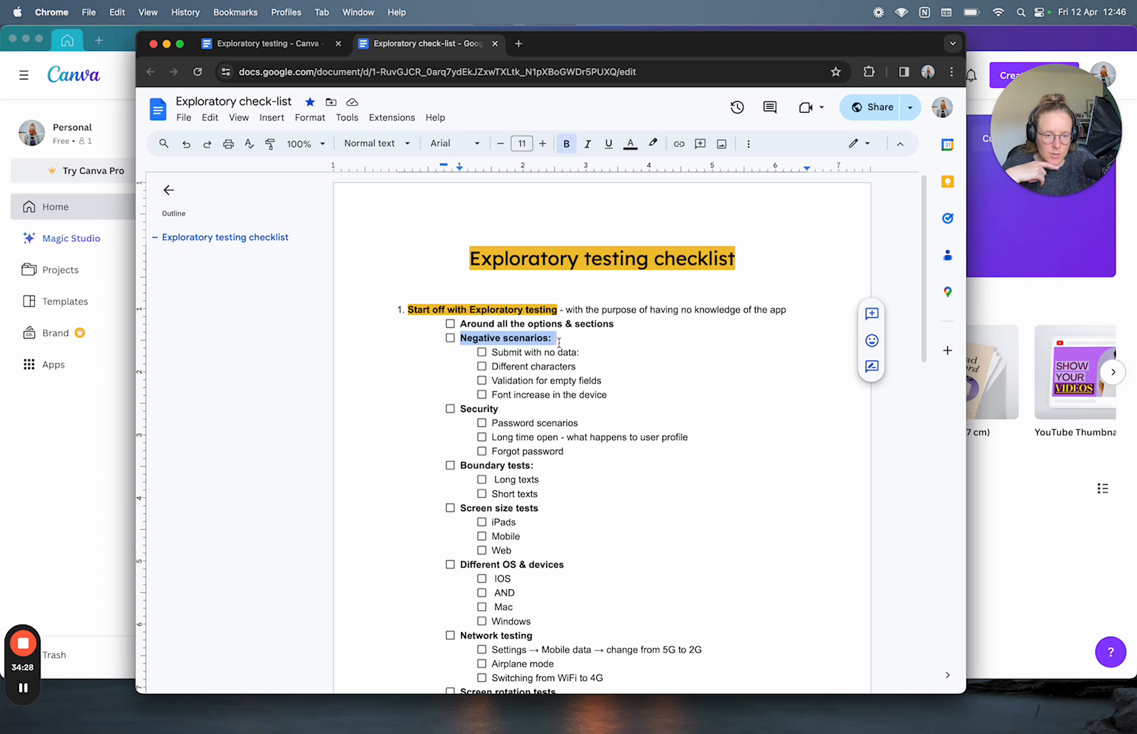
left_click(493, 353)
left_click_drag(494, 352, 589, 351)
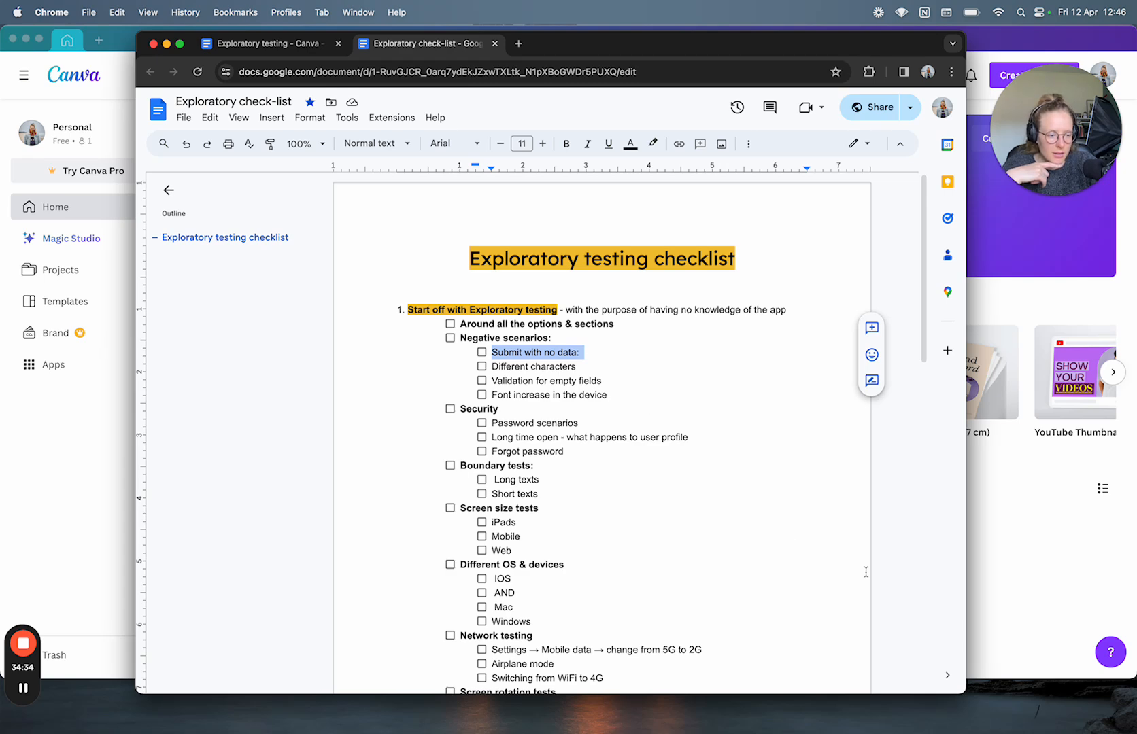
left_click(1037, 546)
left_click(218, 382)
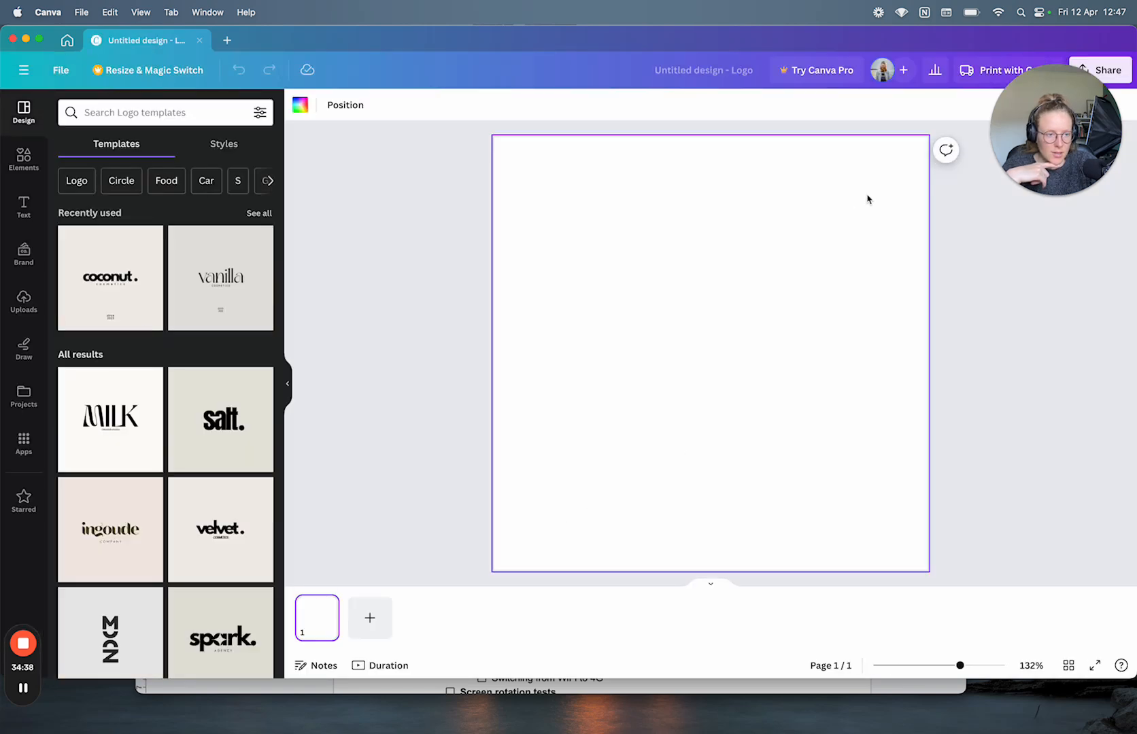
Step: Post a comment containing only '.' on the blank logo page, resolve it, then undo the resolve
left_click(946, 149)
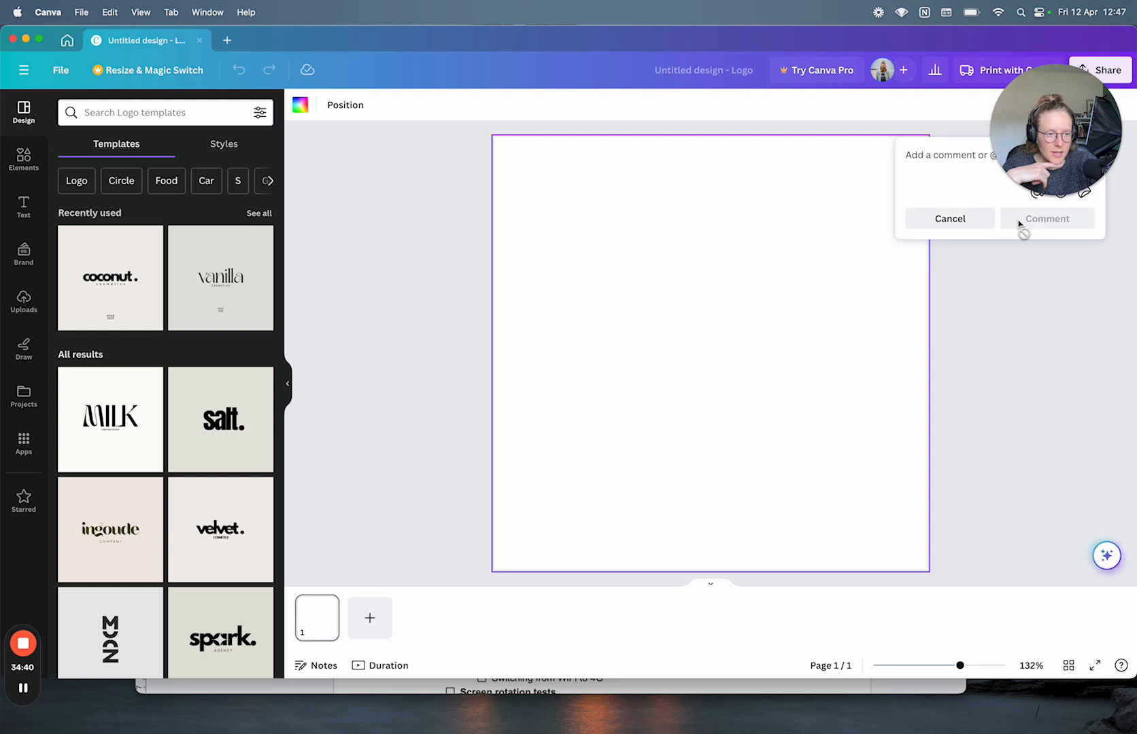
left_click(950, 218)
left_click(945, 150)
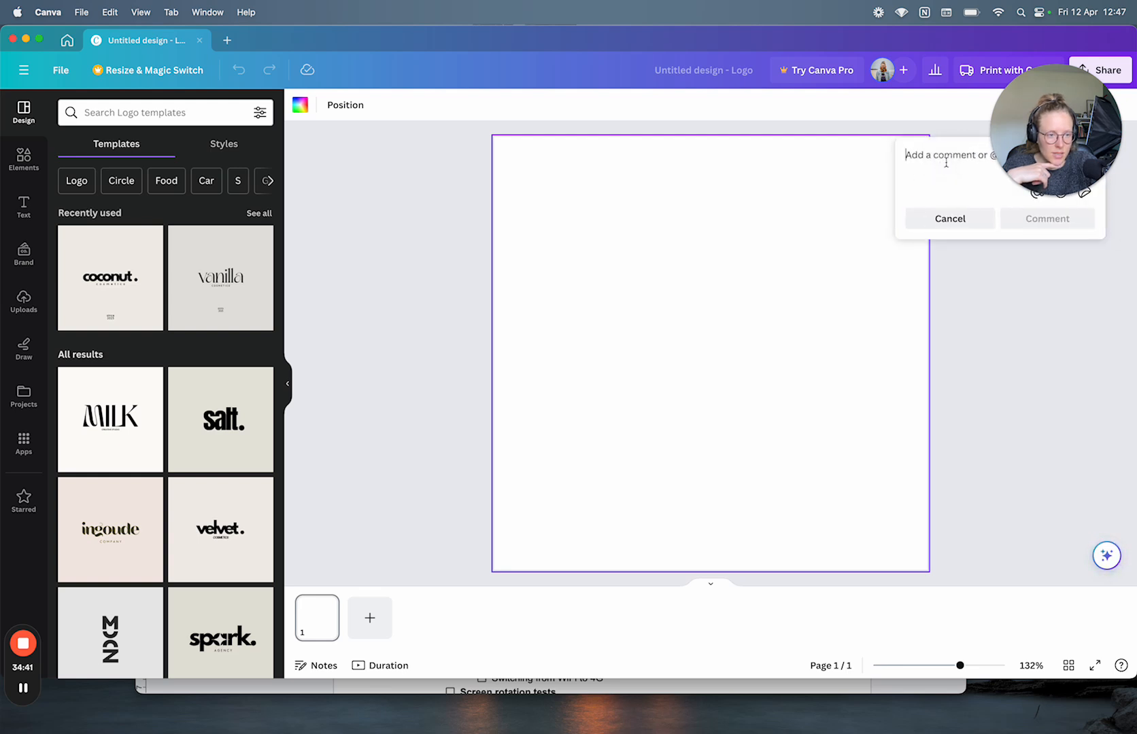
left_click_drag(1051, 95, 691, 91)
left_click(985, 155)
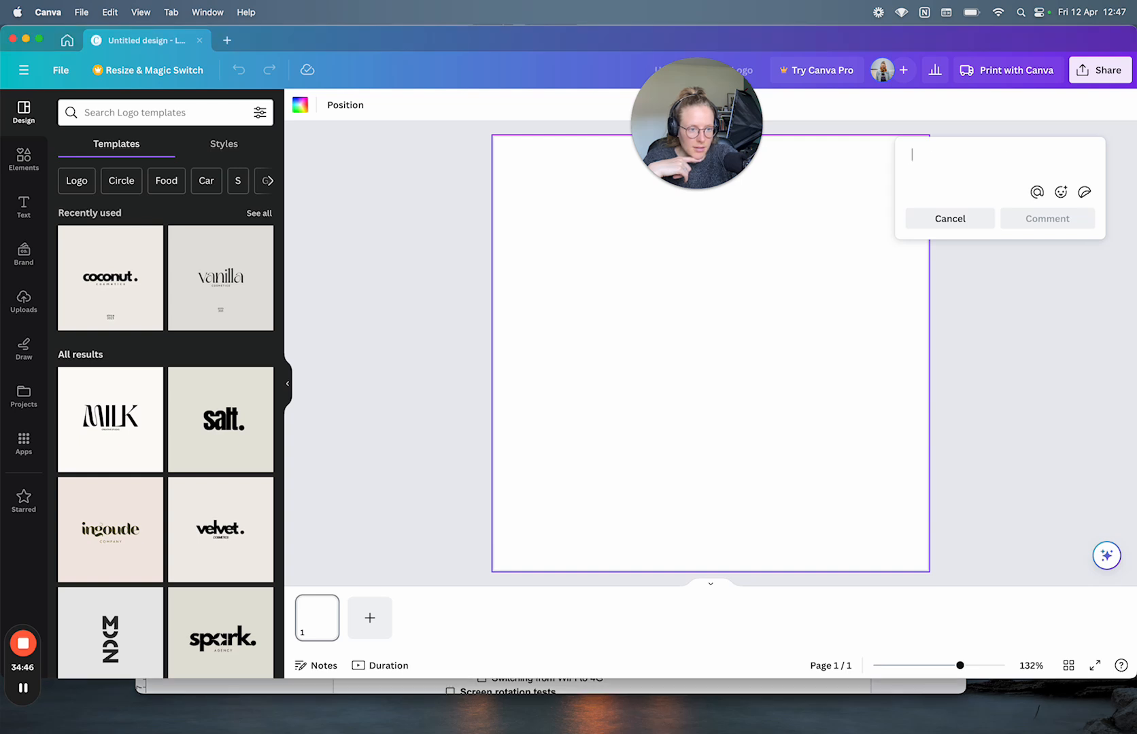
type(".")
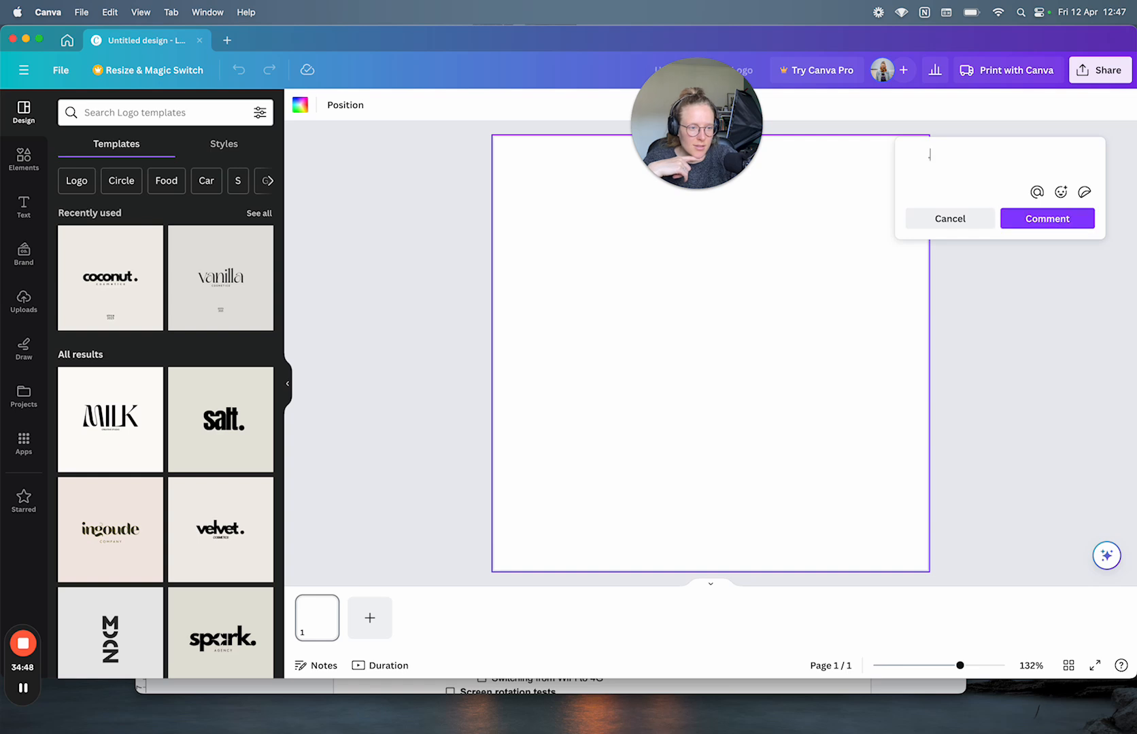
left_click(1066, 219)
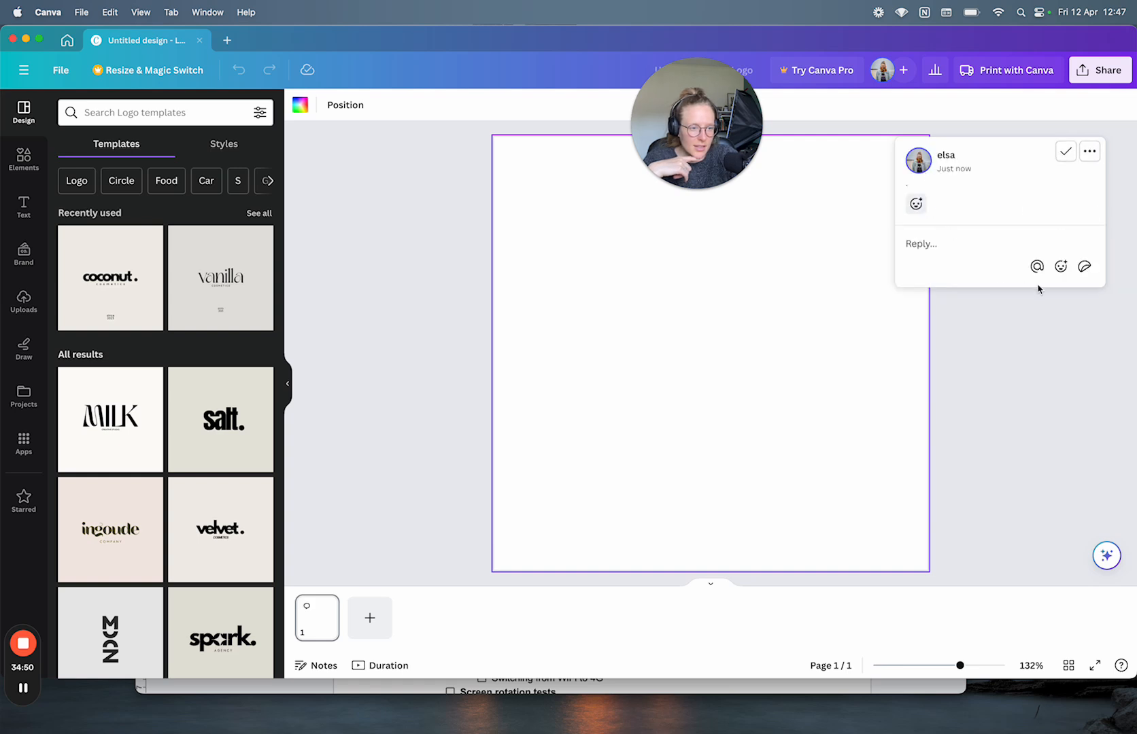
left_click(1067, 154)
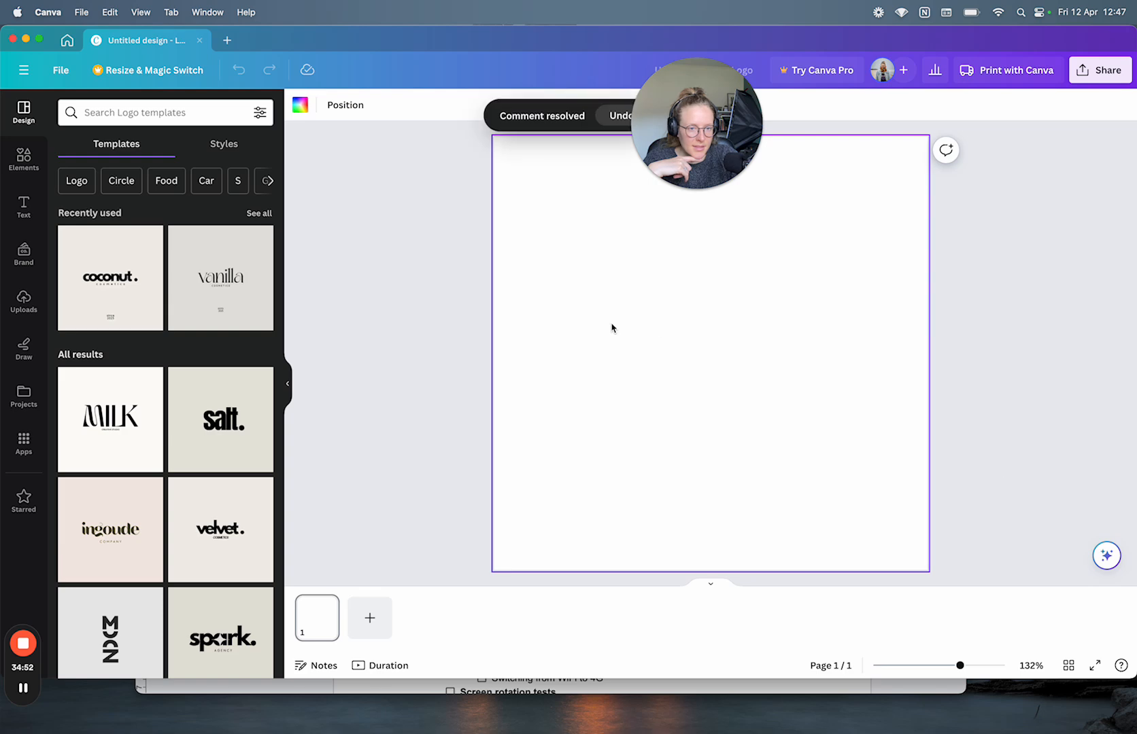
left_click(613, 116)
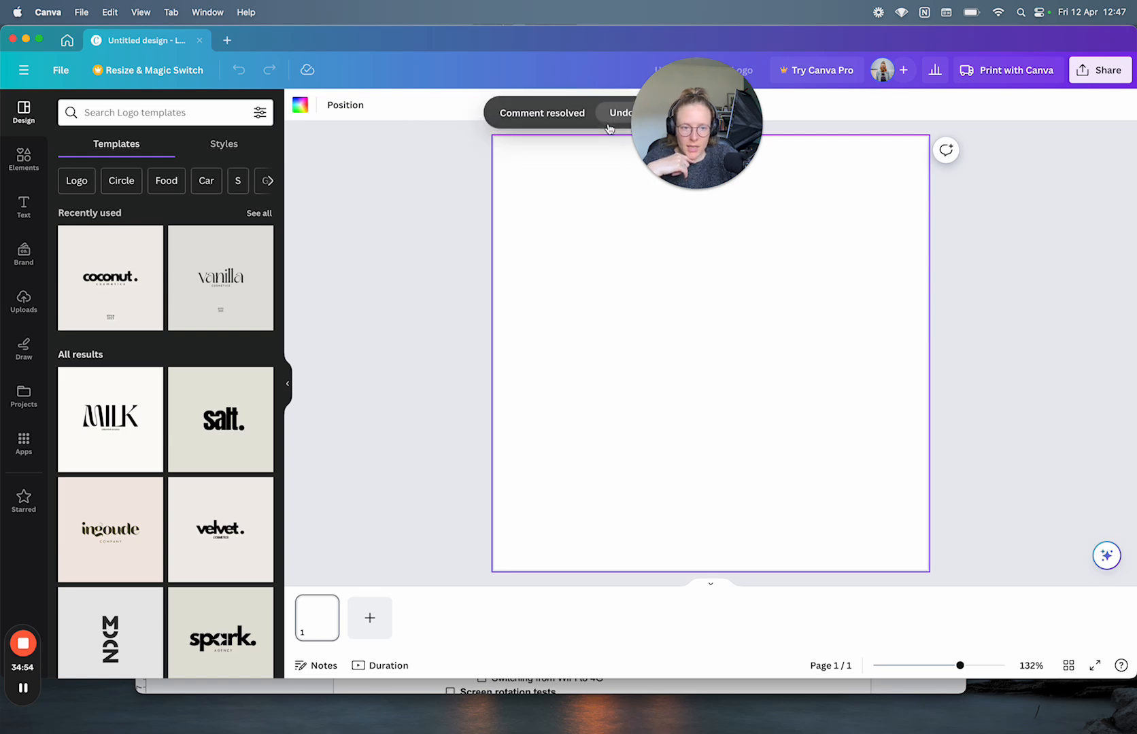
left_click(881, 684)
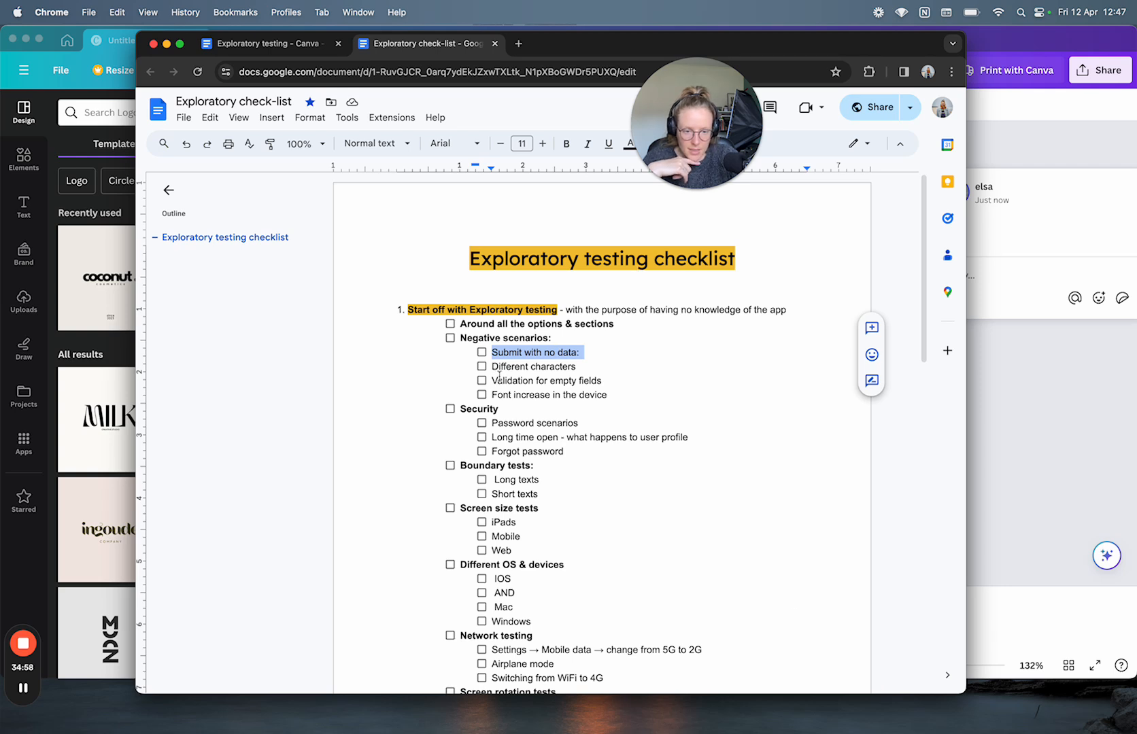
Step: Review checklist items: empty-field validation, font increase, Security checks, Boundary tests and Screen size tests
left_click_drag(492, 381, 603, 381)
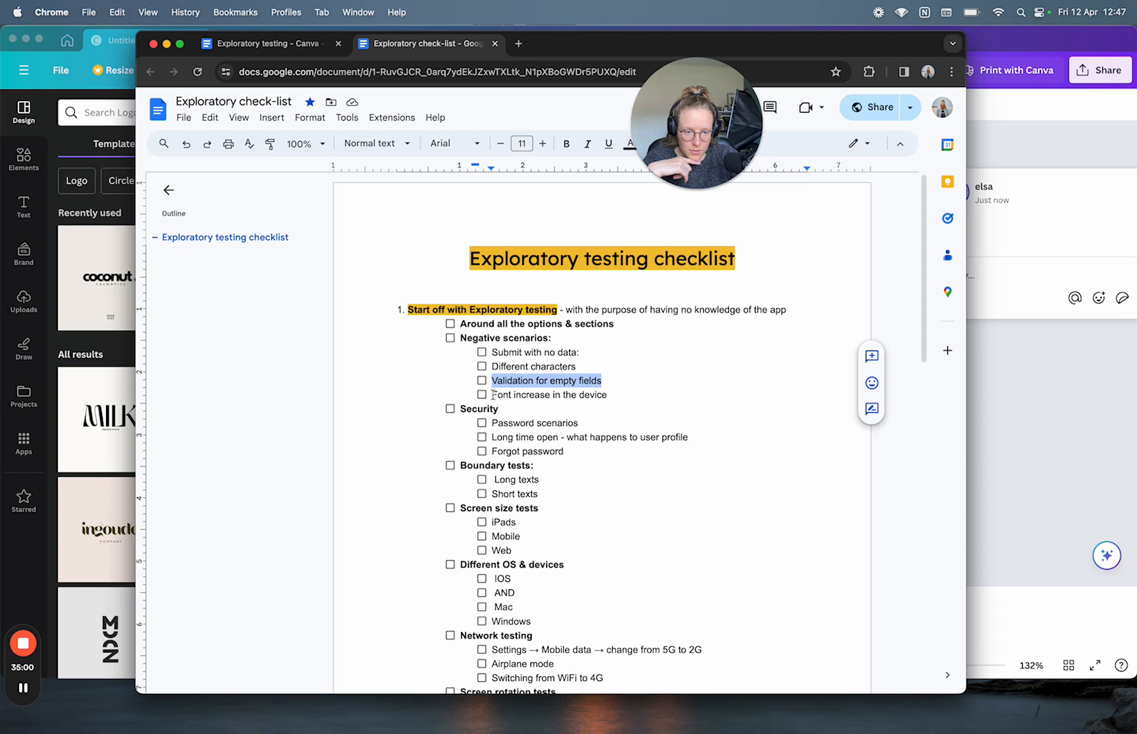
left_click_drag(493, 395, 612, 395)
left_click(612, 402)
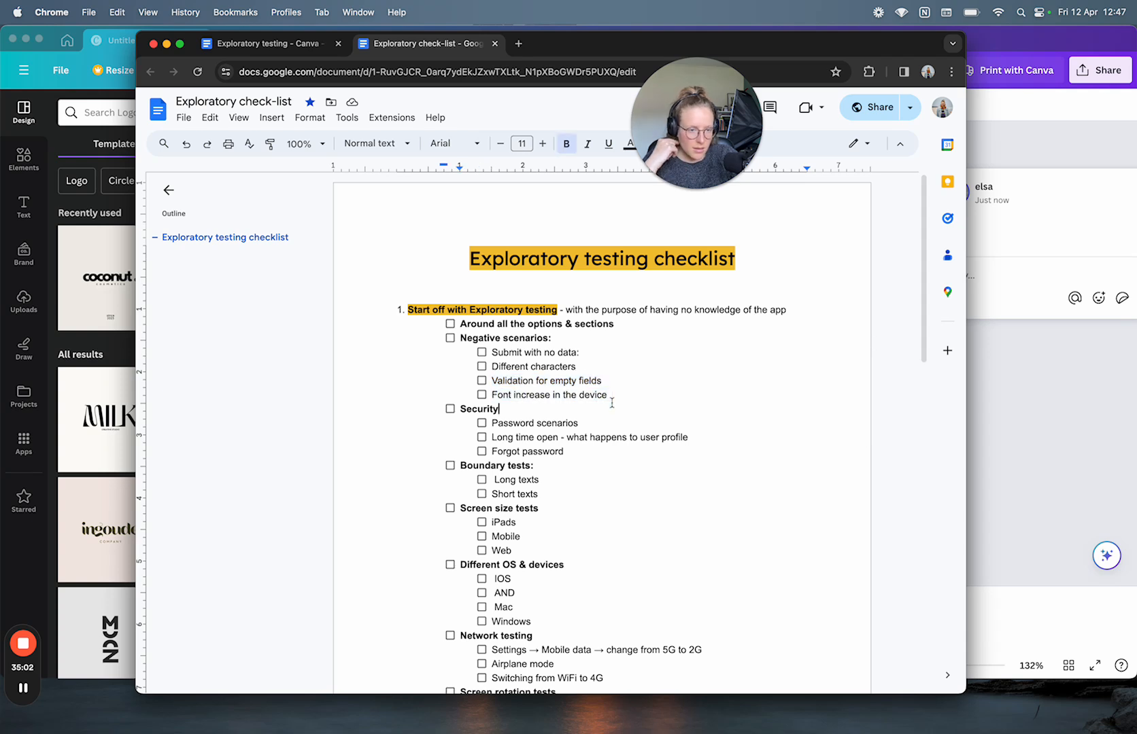
scroll(612, 402, "down", 2)
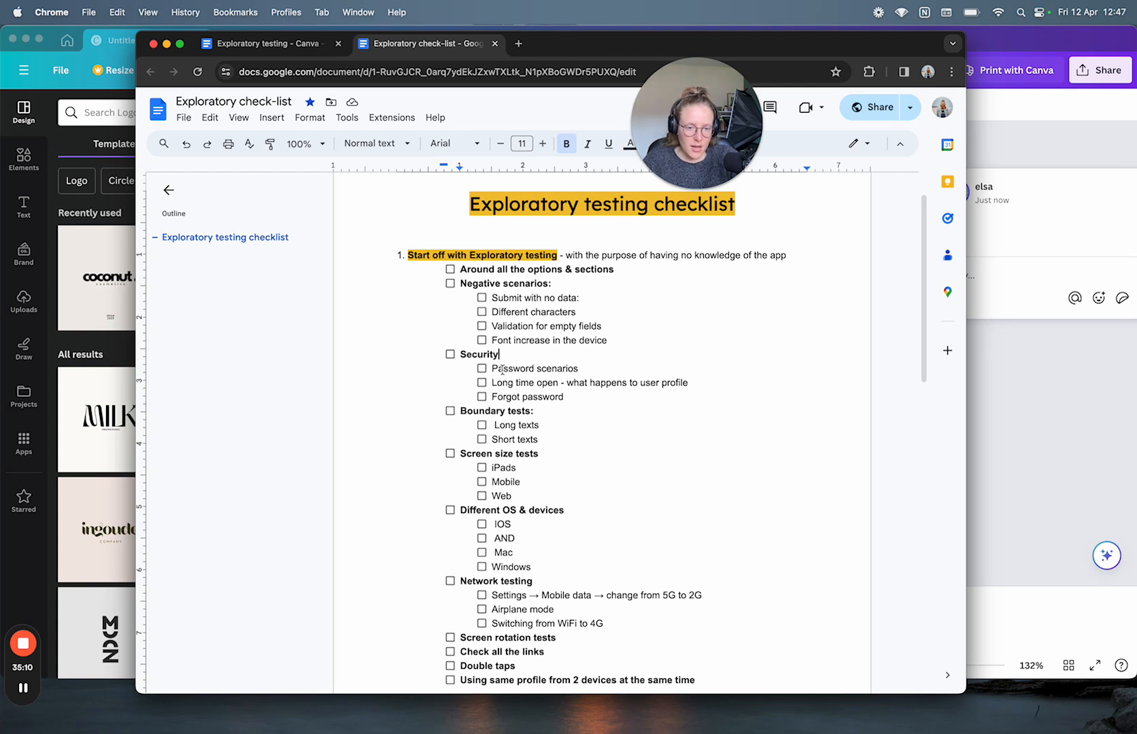
left_click_drag(491, 368, 567, 399)
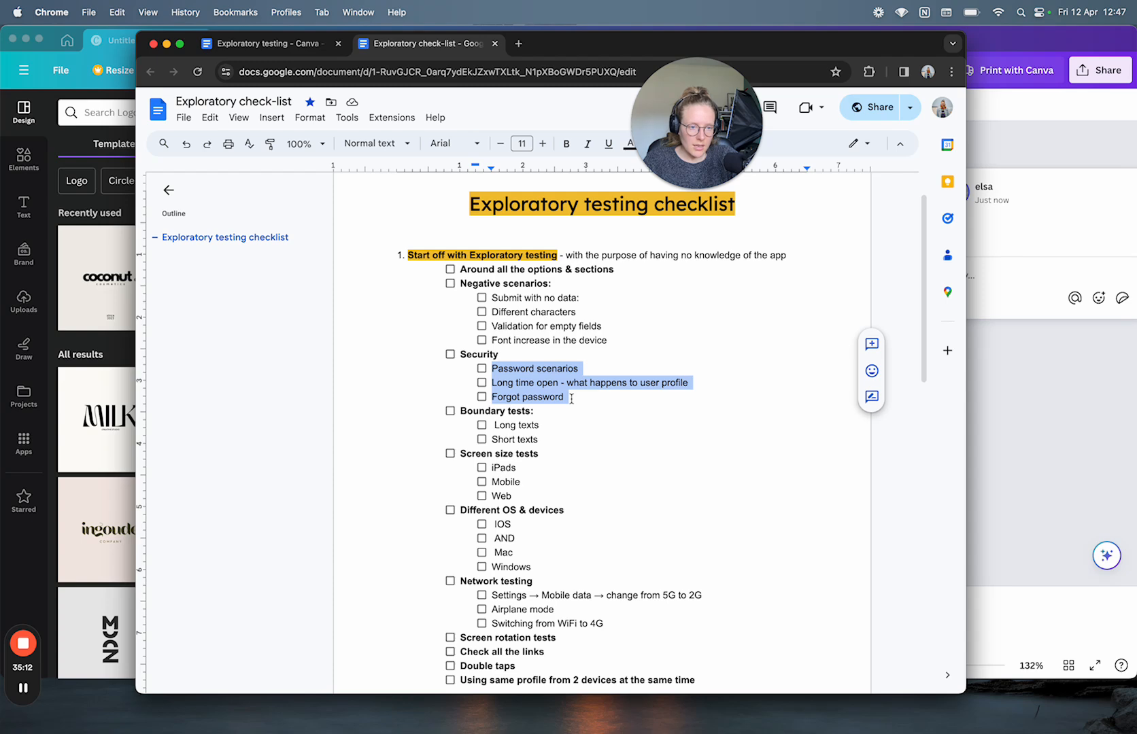
scroll(571, 399, "down", 2)
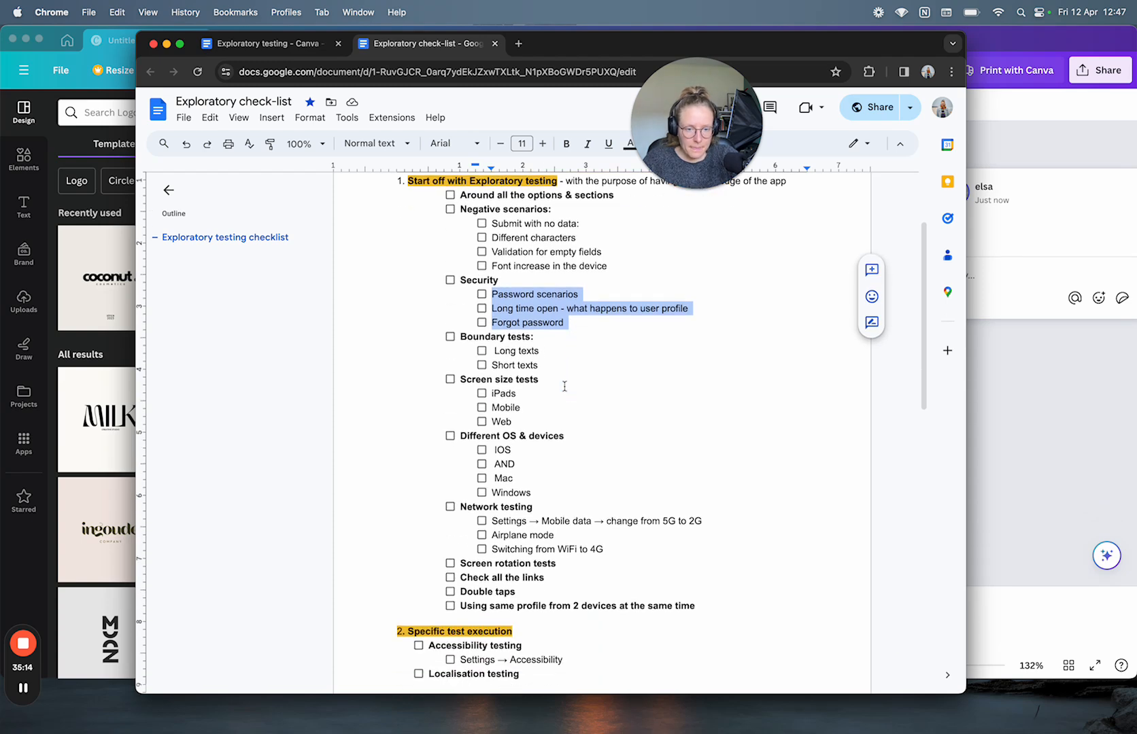
left_click(540, 350)
left_click_drag(495, 351, 537, 364)
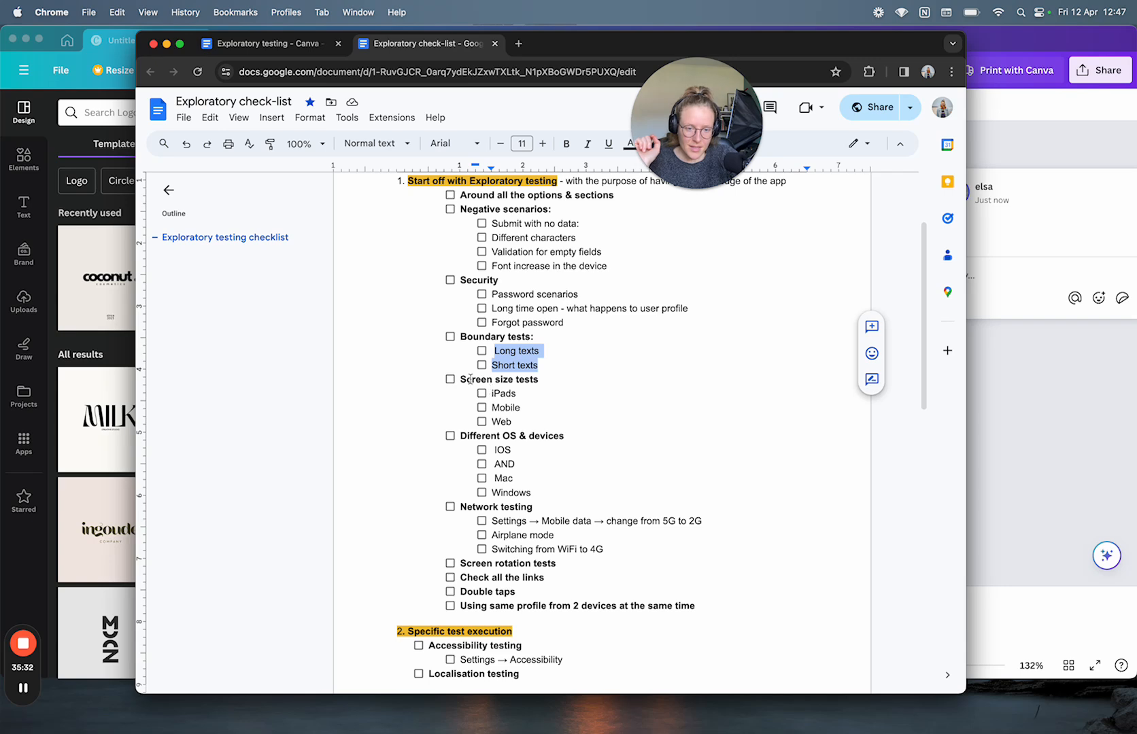
left_click_drag(462, 379, 538, 423)
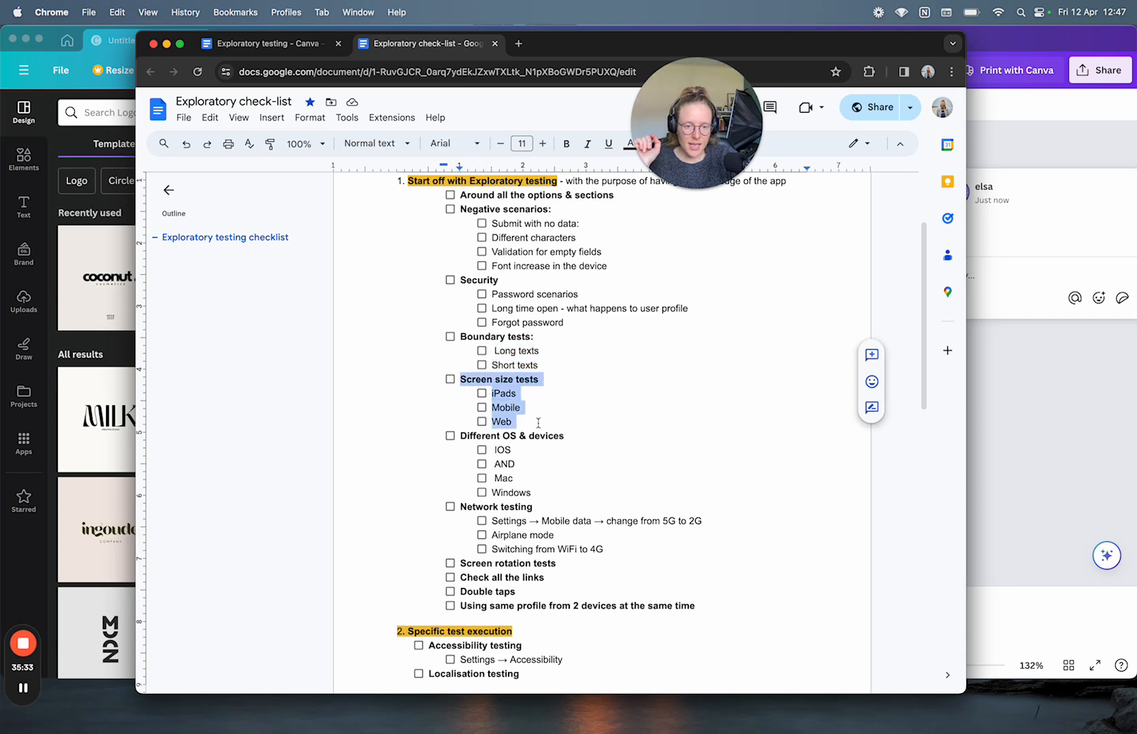
left_click(1034, 393)
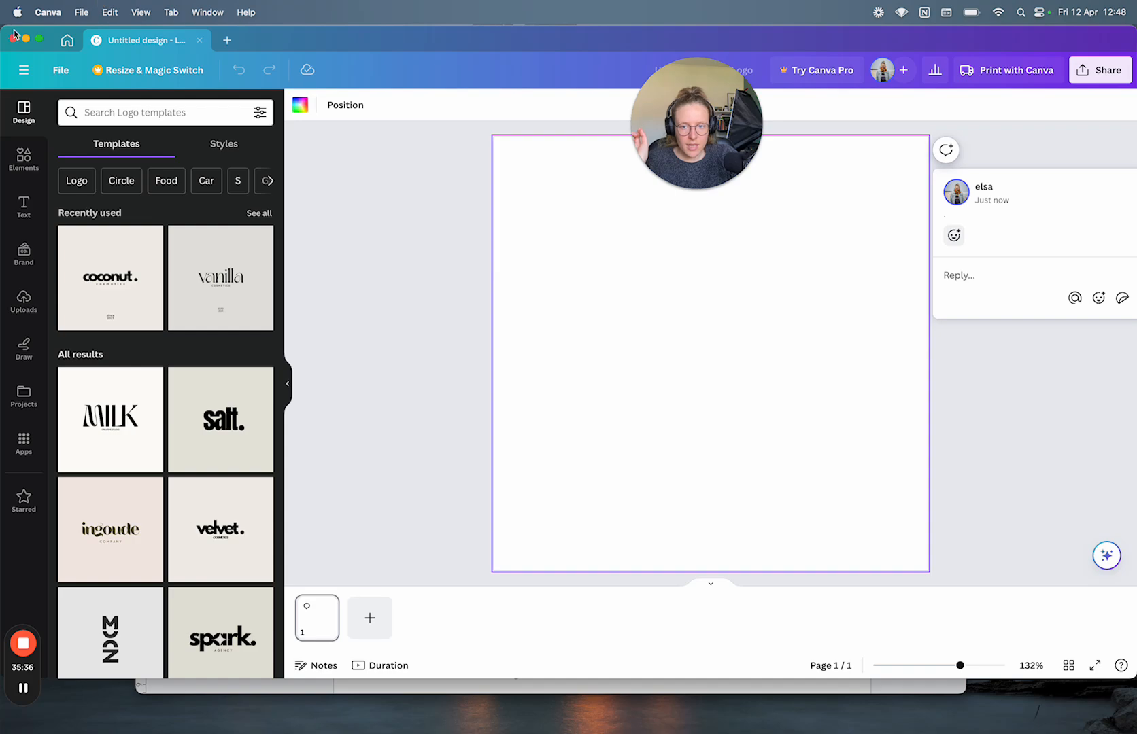
Step: Shrink the Canva window to expose a desktop strip on the left, then bring the checklist forward
left_click_drag(3, 27, 29, 15)
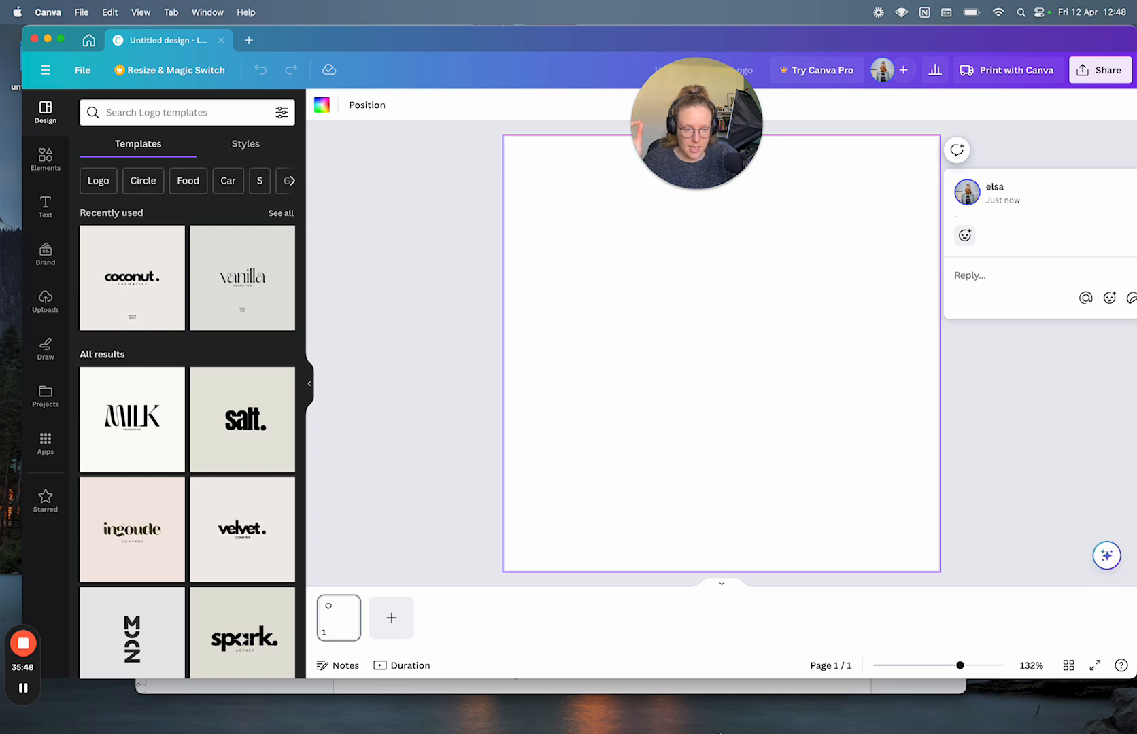
mouse_move(771, 722)
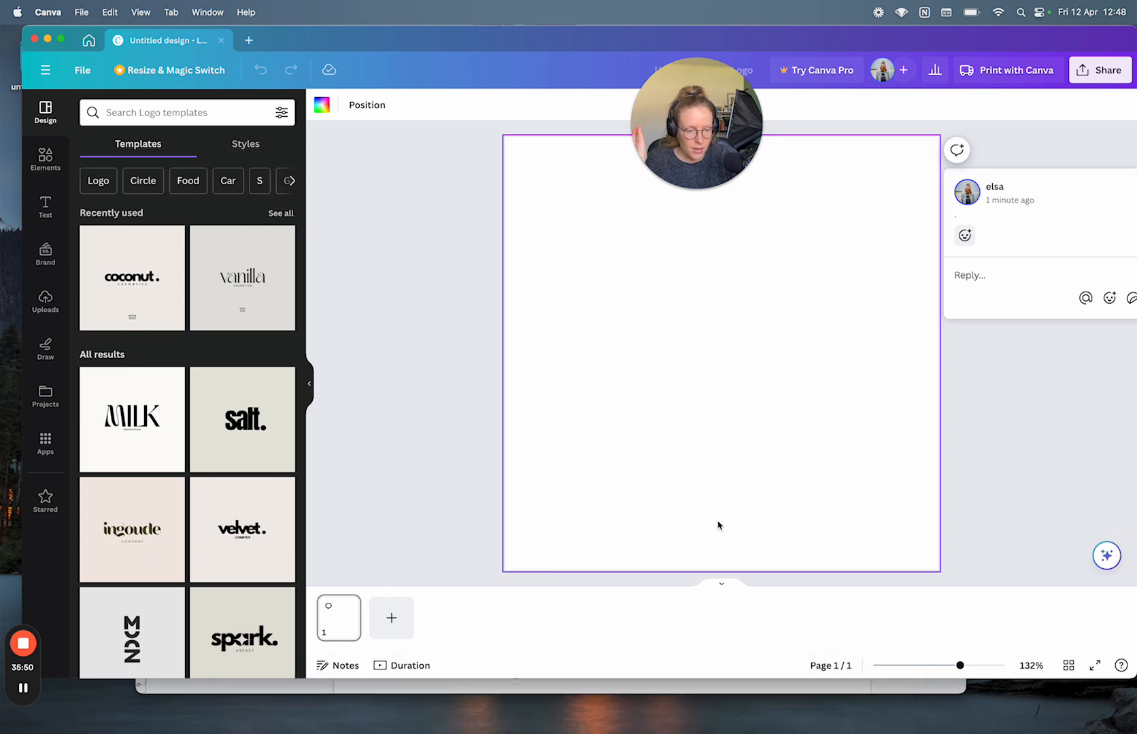
left_click(881, 689)
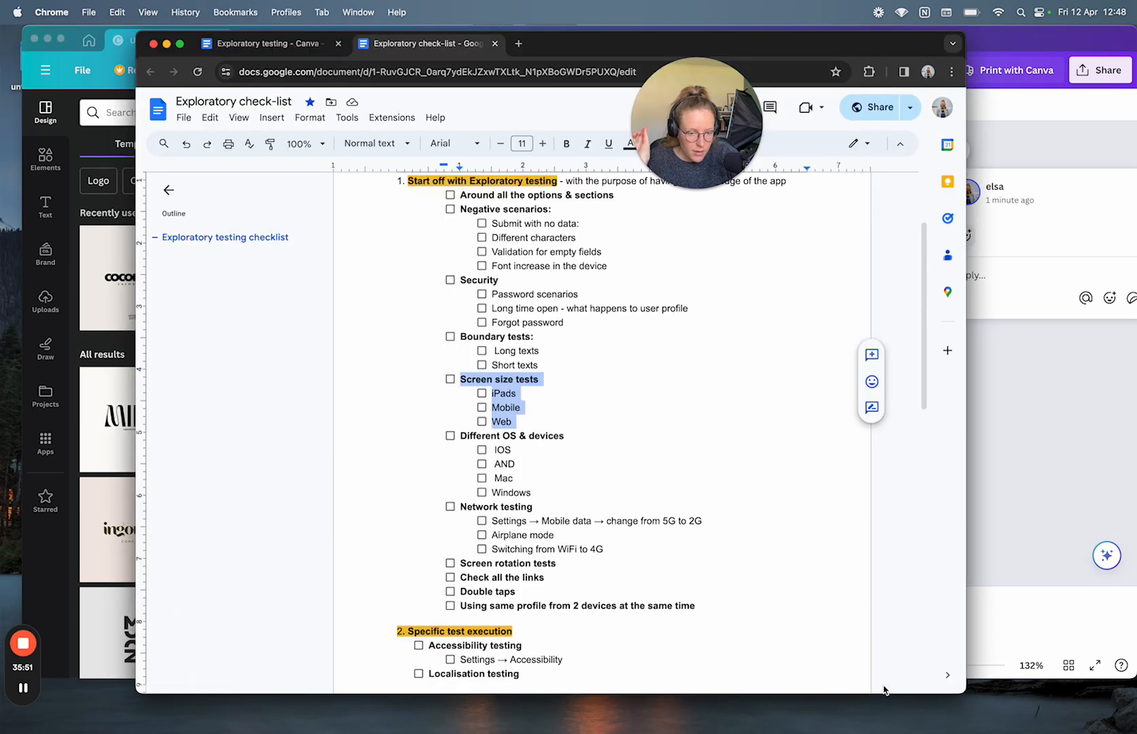
left_click(533, 423)
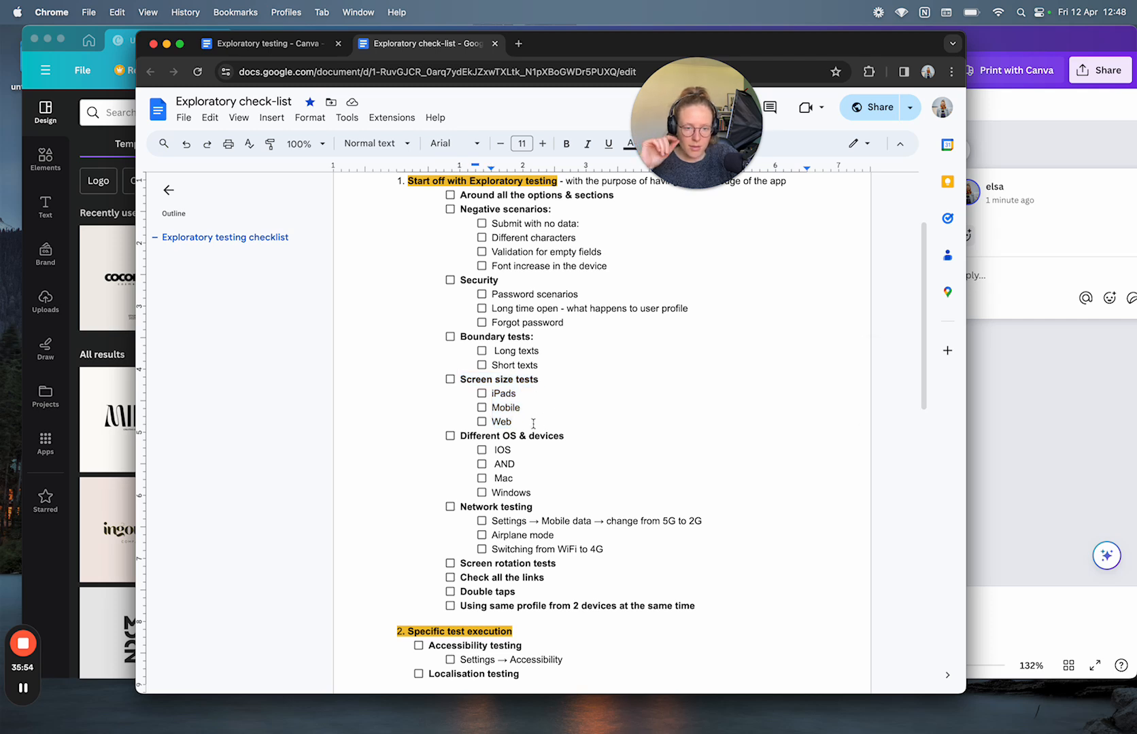
scroll(533, 423, "down", 2)
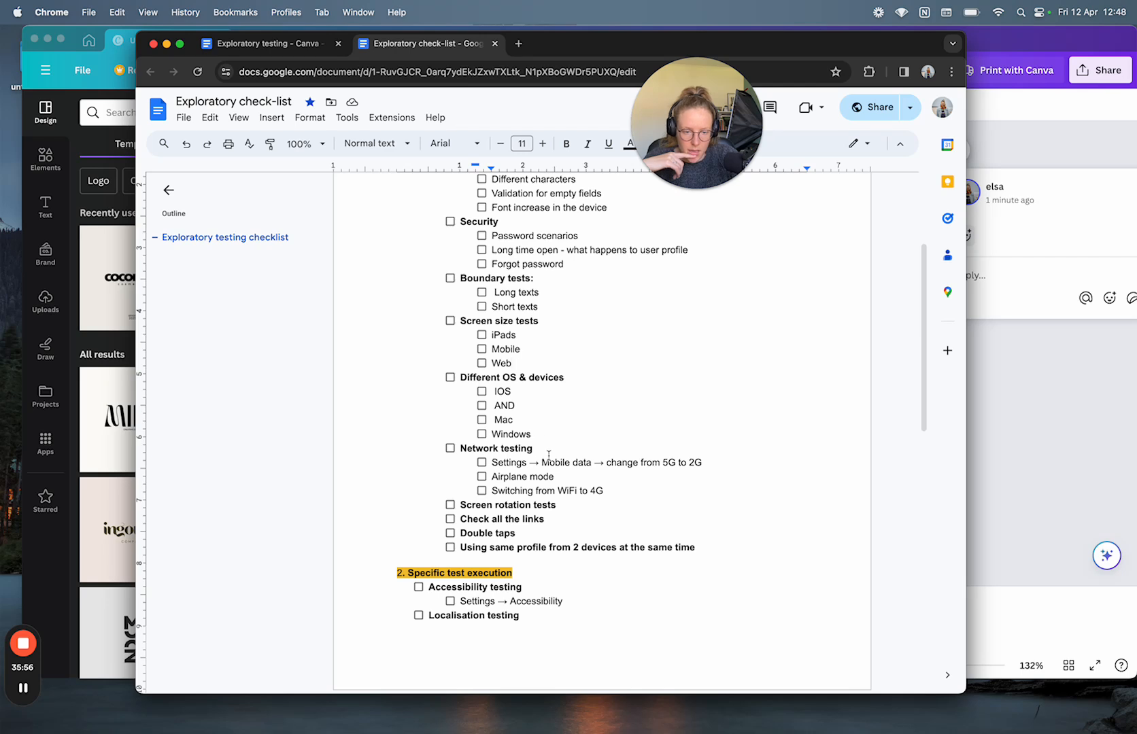
left_click_drag(606, 491, 484, 462)
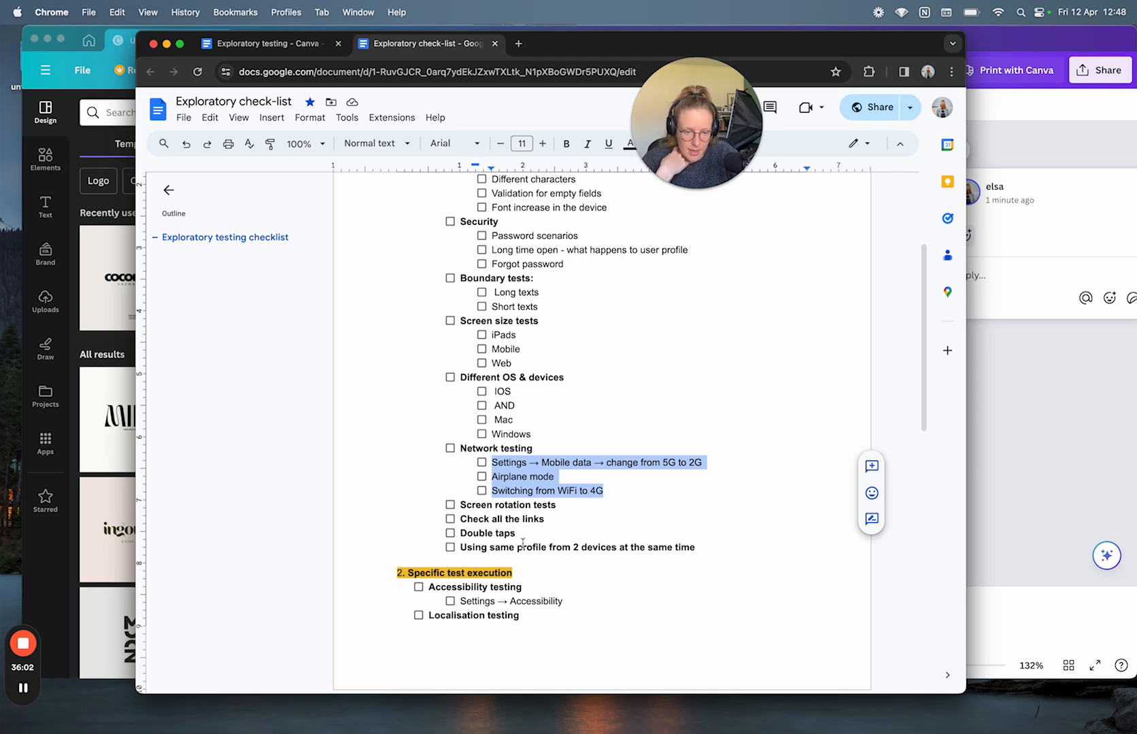
scroll(603, 579, "down", 5)
scroll(601, 540, "down", 4)
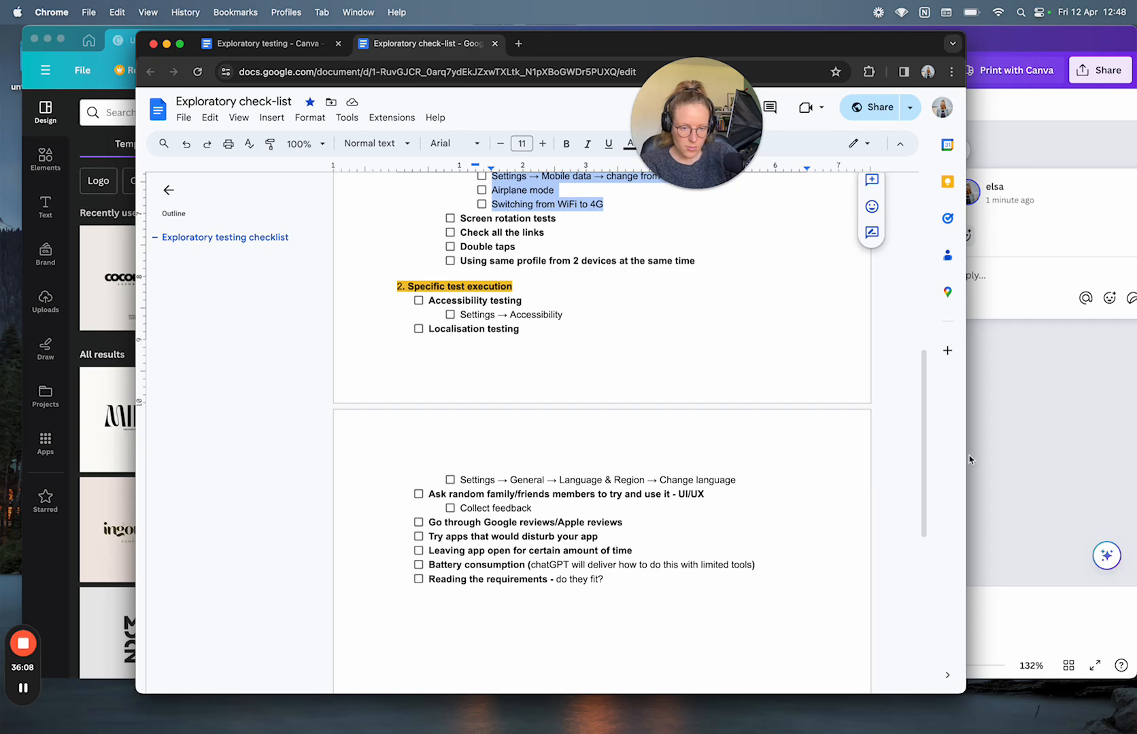
left_click(1065, 496)
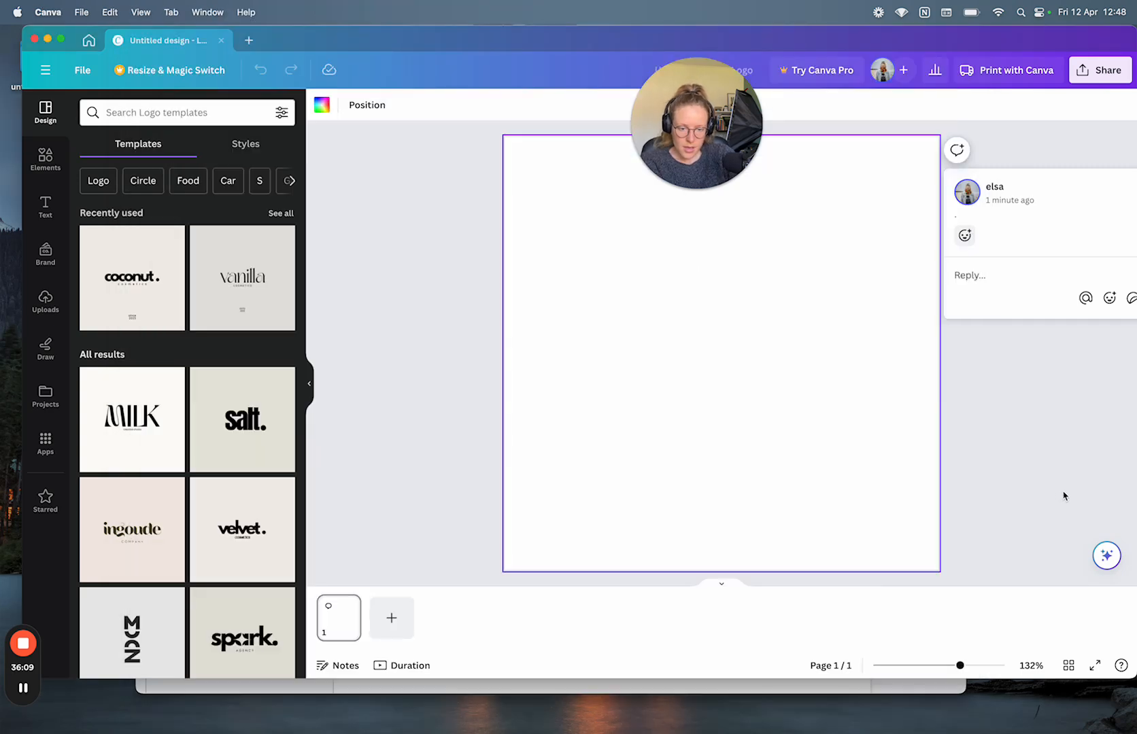
left_click(934, 688)
left_click(1067, 490)
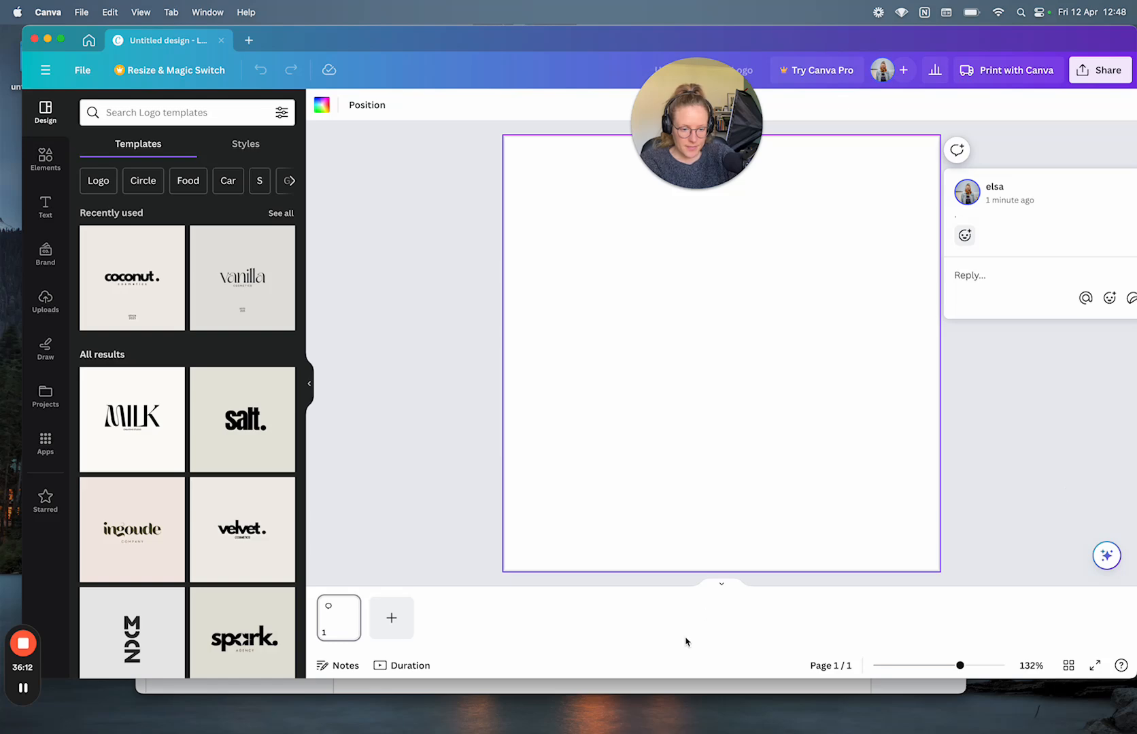
left_click(561, 689)
scroll(603, 368, "up", 3)
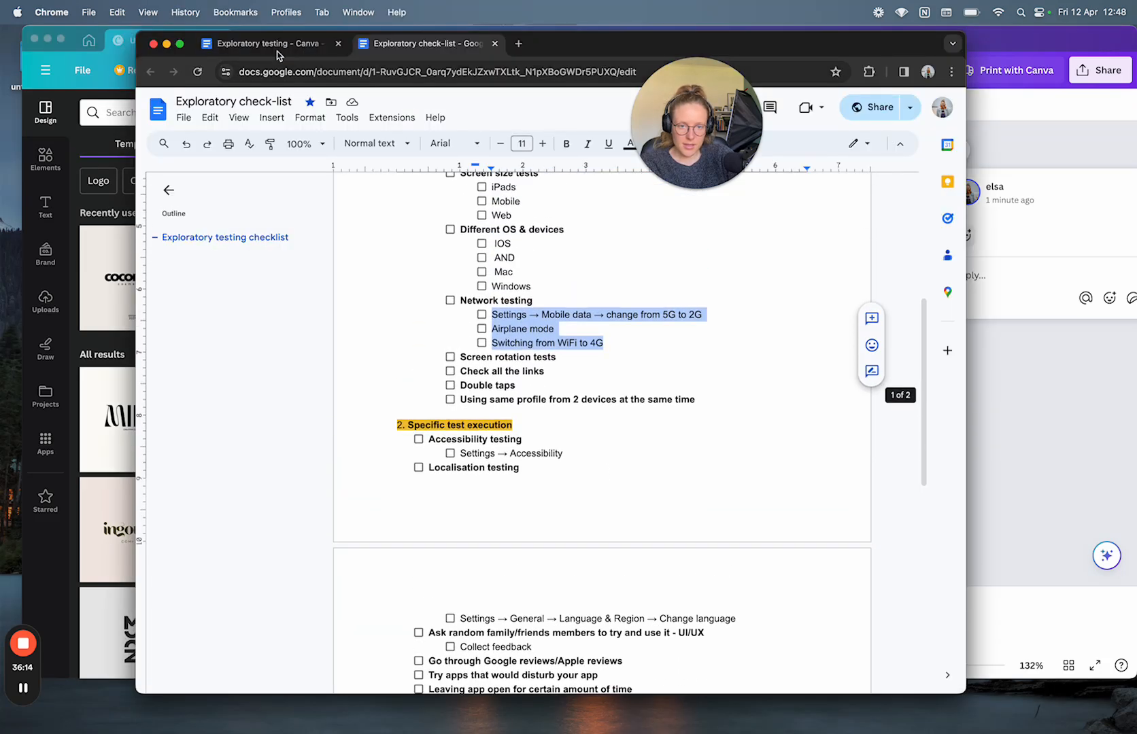
Step: Bring up the 'Exploratory testing - Canva' document and review its four UI/UX improvements items
key("ctrl+shift+Tab")
scroll(485, 367, "up", 3)
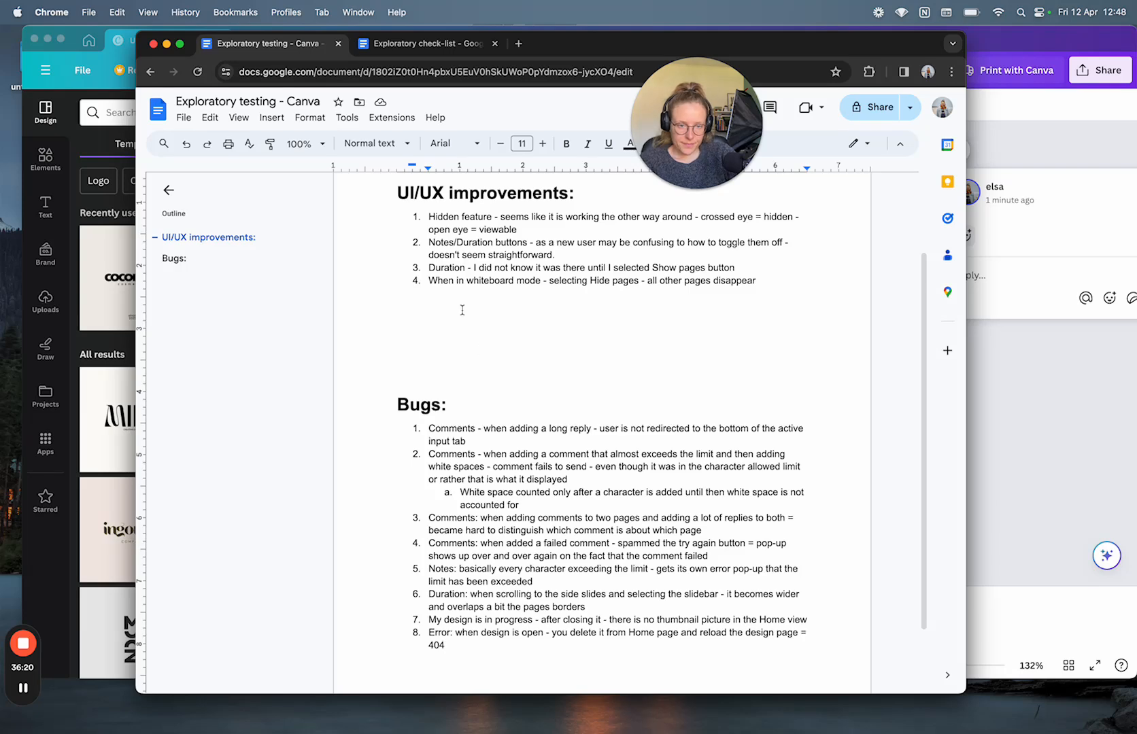
scroll(462, 311, "up", 3)
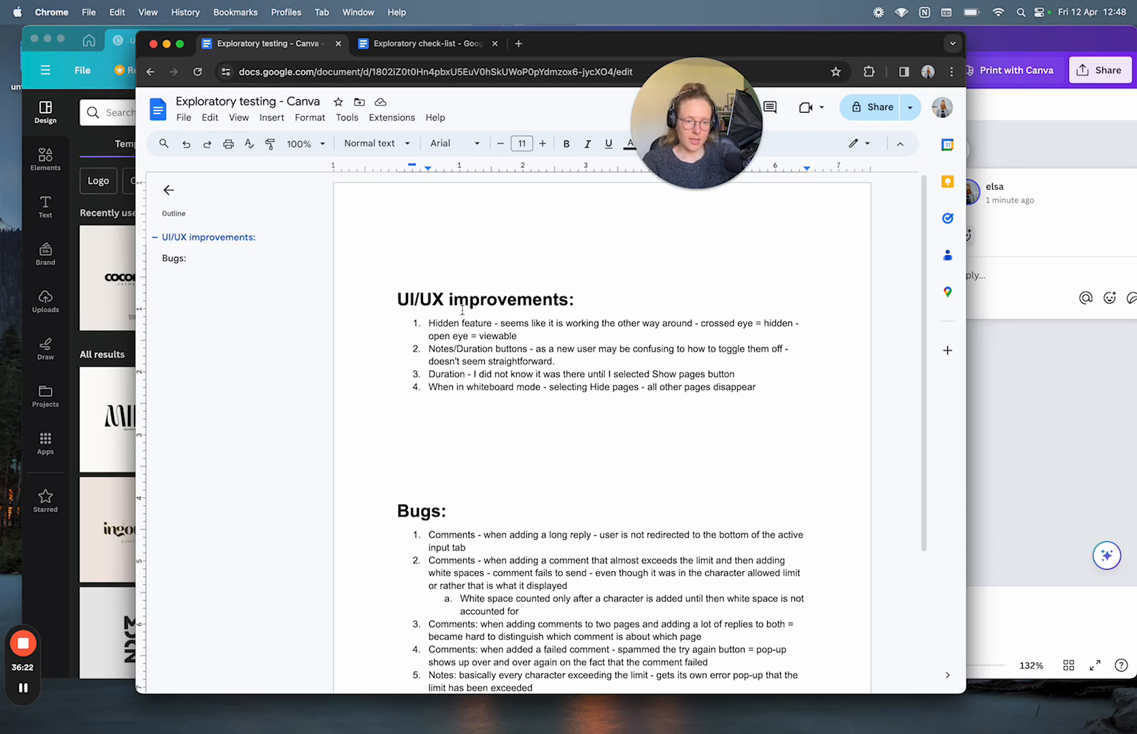
left_click_drag(779, 393, 477, 563)
scroll(429, 326, "down", 3)
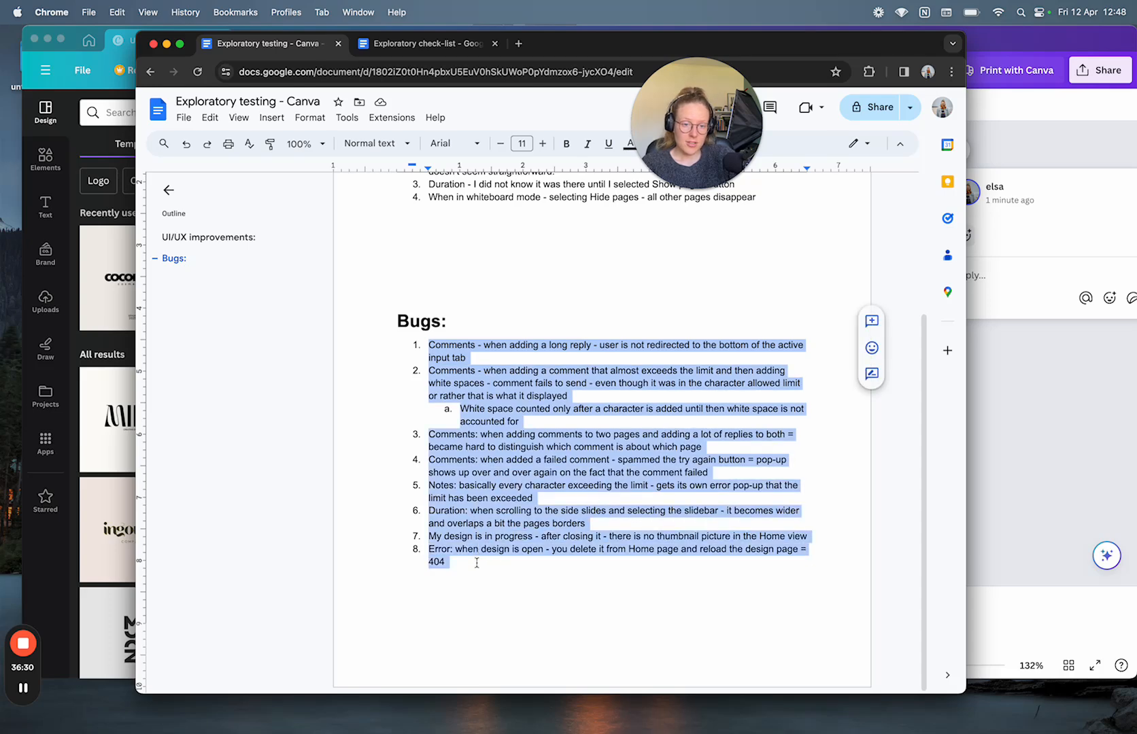
scroll(476, 563, "up", 2)
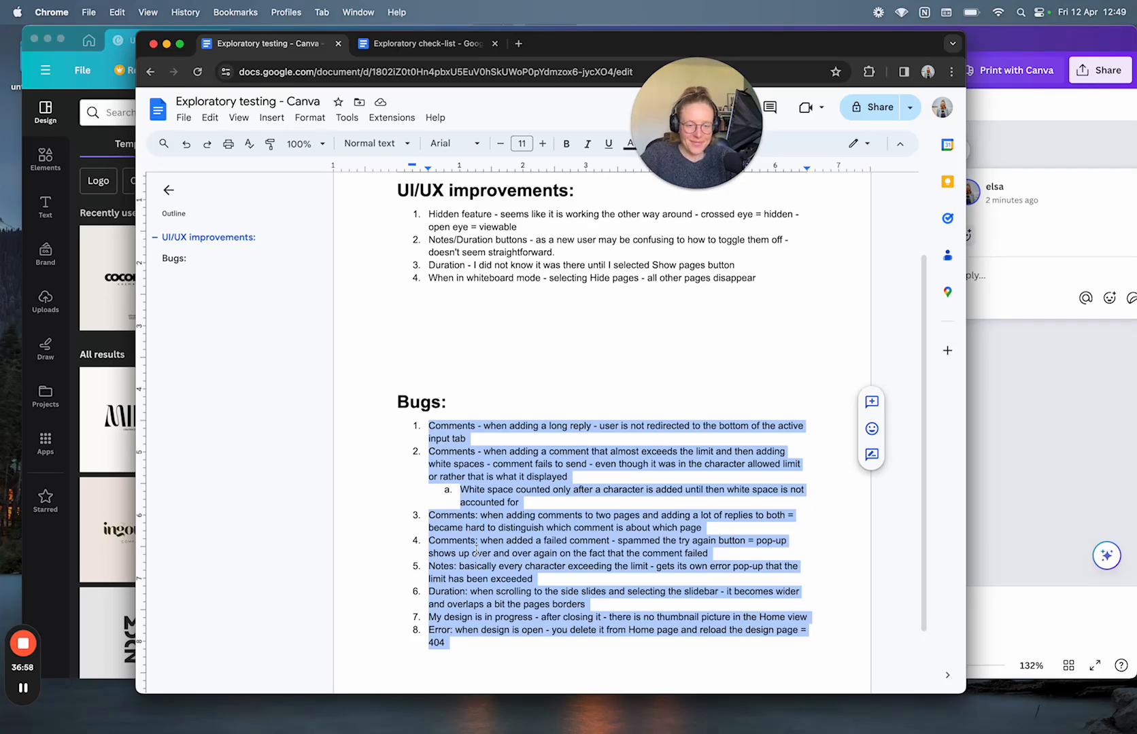
scroll(584, 379, "up", 1)
Step: Remove the extra blank lines above the Bugs heading
left_click(584, 380)
key("BackSpace")
key("BackSpace")
key("BackSpace")
key("BackSpace")
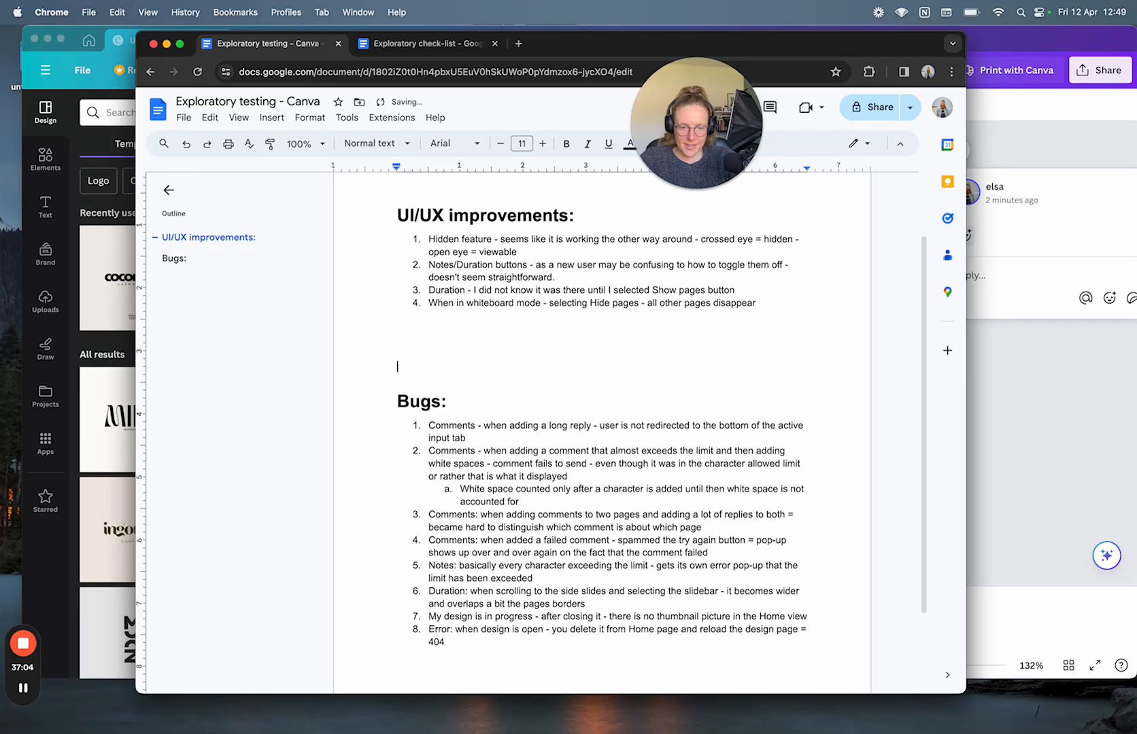
scroll(786, 536, "up", 2)
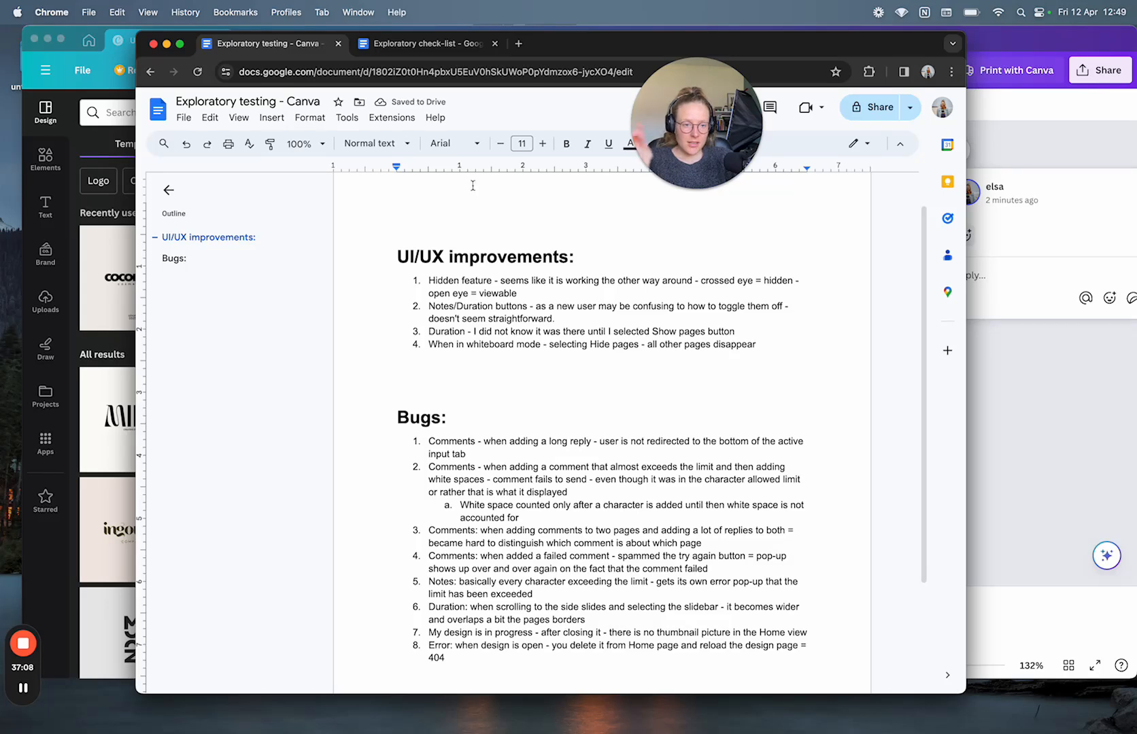
Step: Review the 'Exploratory check-list' up to its title, then return to the 'Exploratory testing - Canva' document
left_click(425, 44)
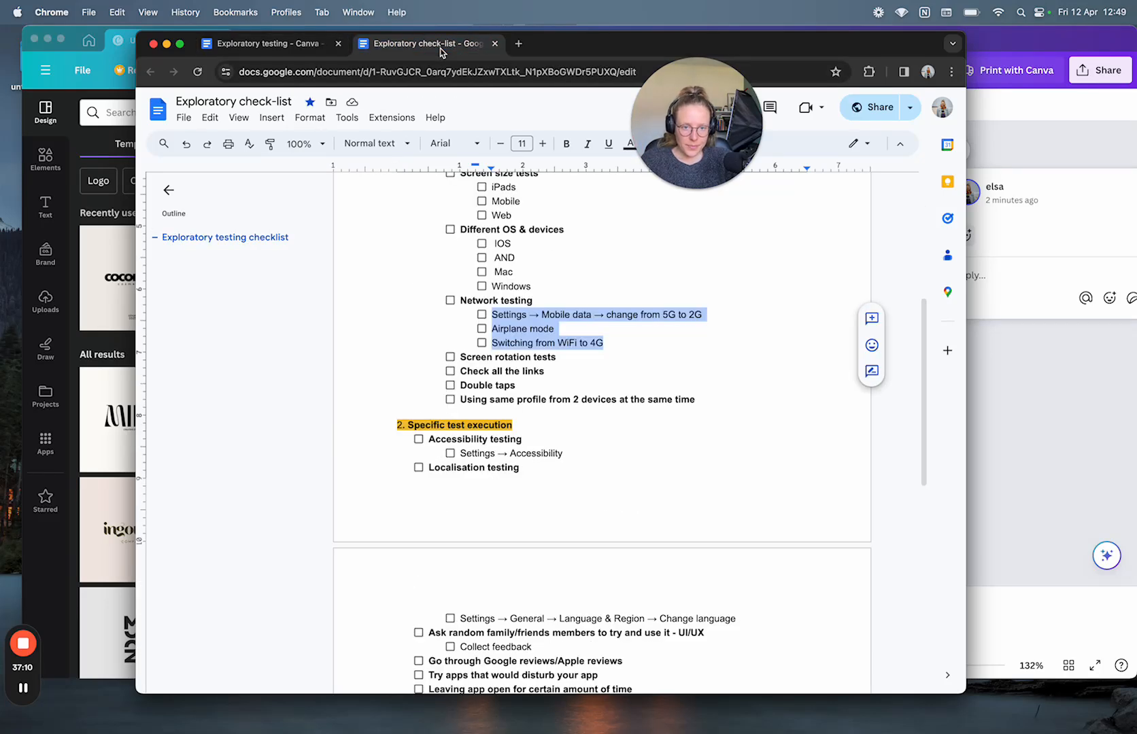
scroll(637, 378, "up", 10)
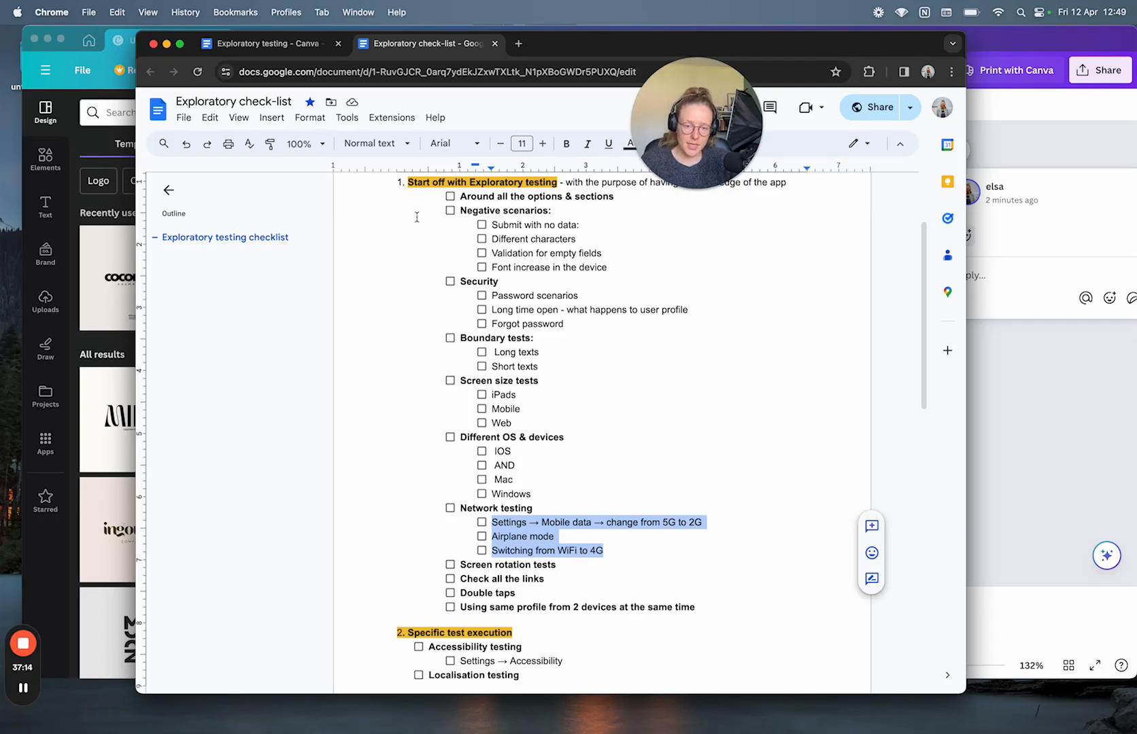
scroll(495, 451, "up", 2)
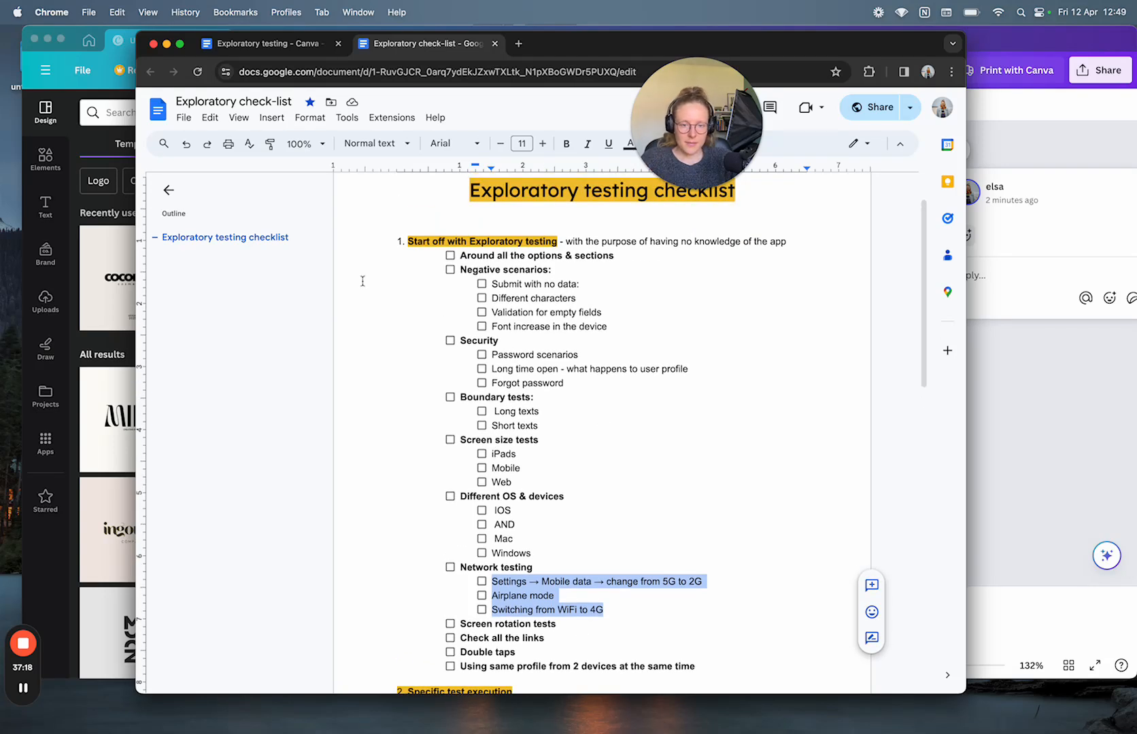
left_click(275, 44)
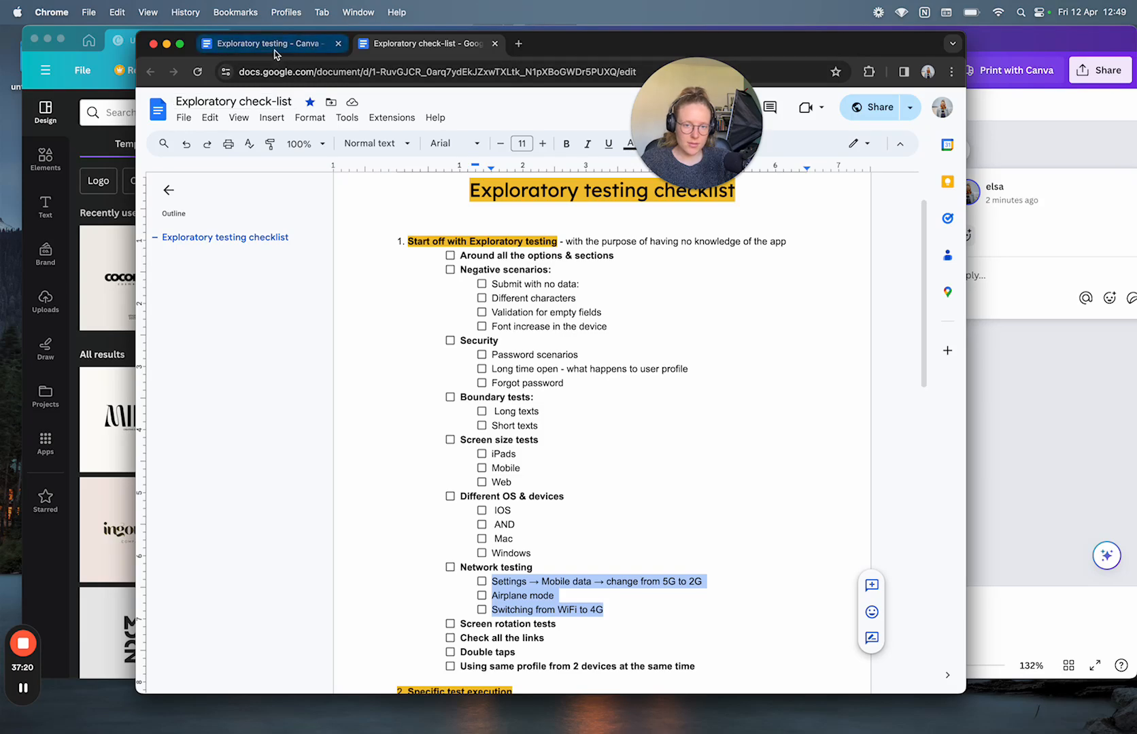
left_click(1012, 467)
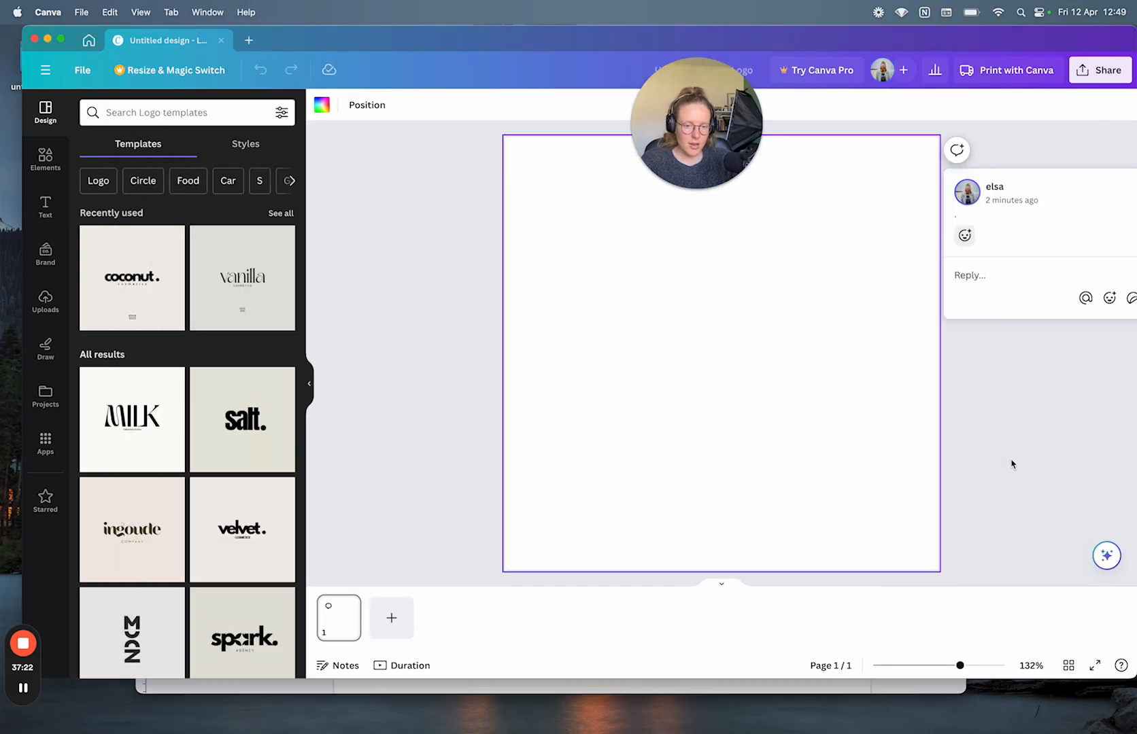
left_click(384, 390)
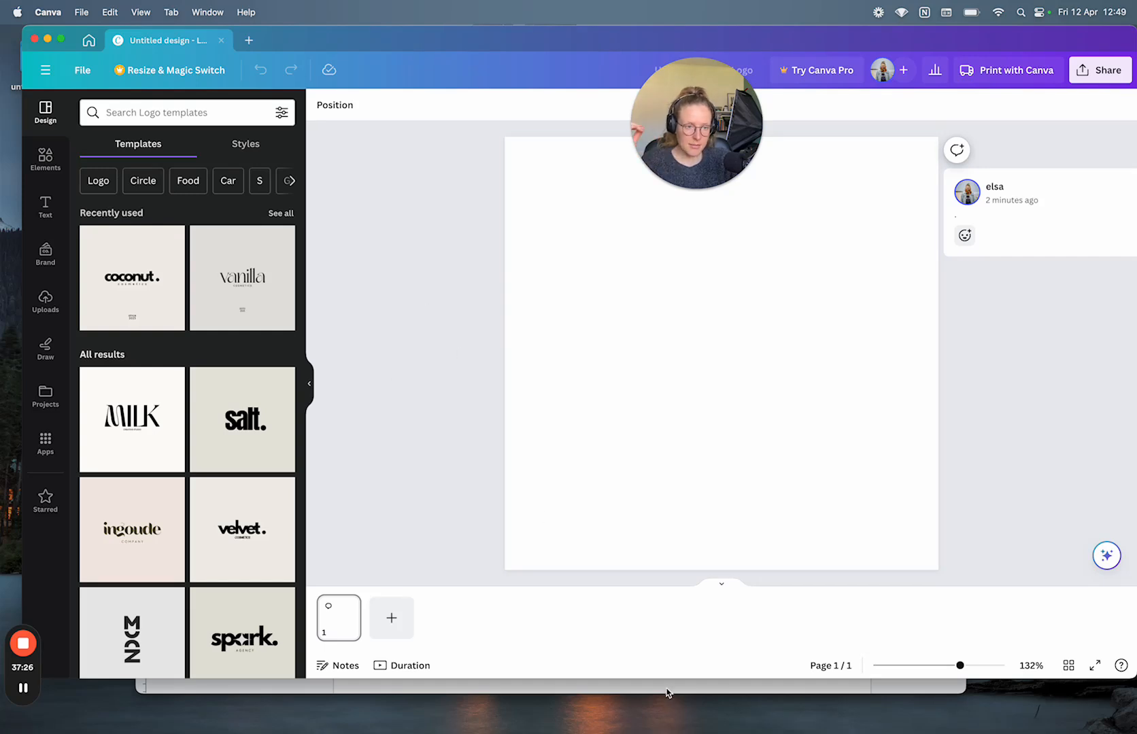
left_click(693, 185)
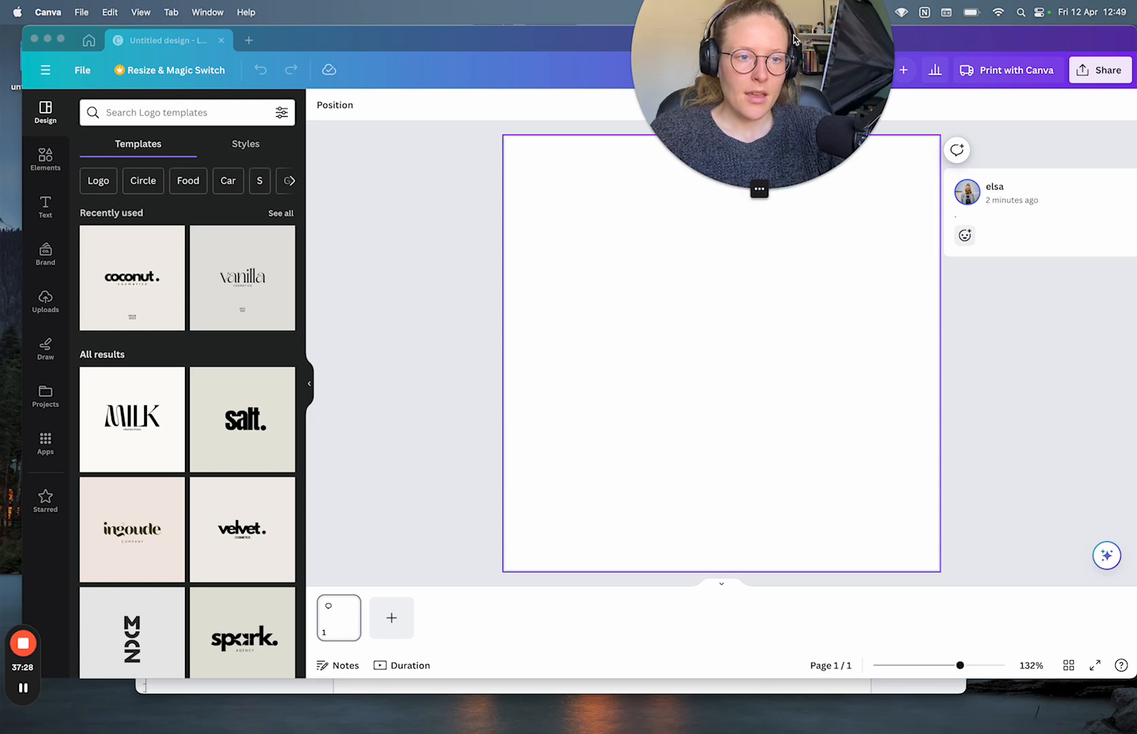
left_click_drag(797, 46, 634, 278)
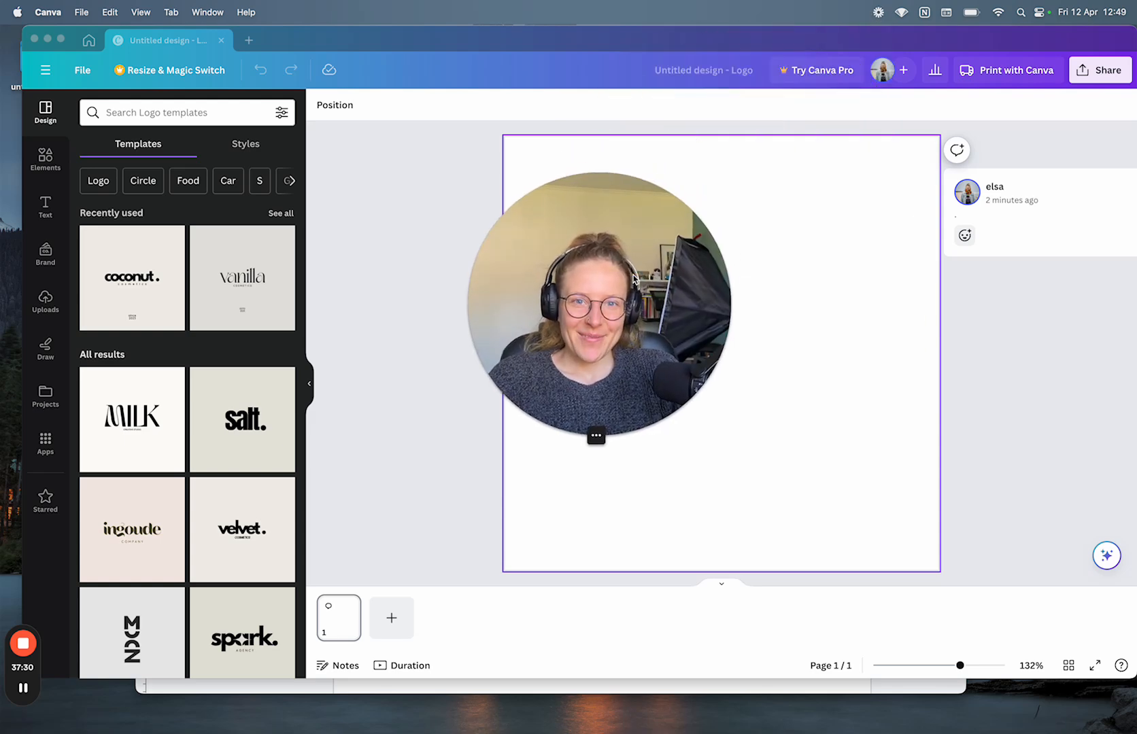